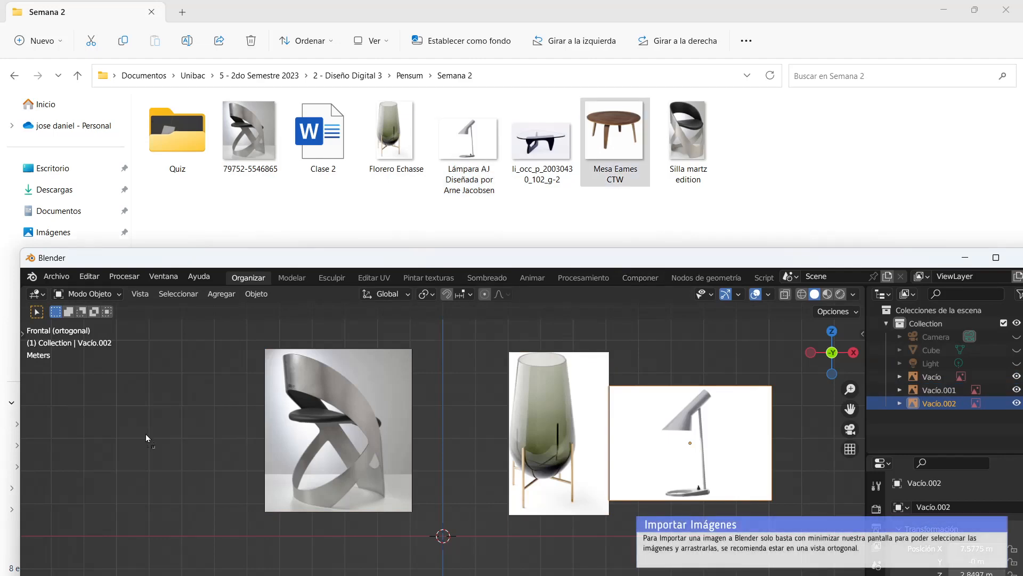
Enlarge the Blender window and set the table reference image's position to 0 on X, Y and Z.
double_click(659, 261)
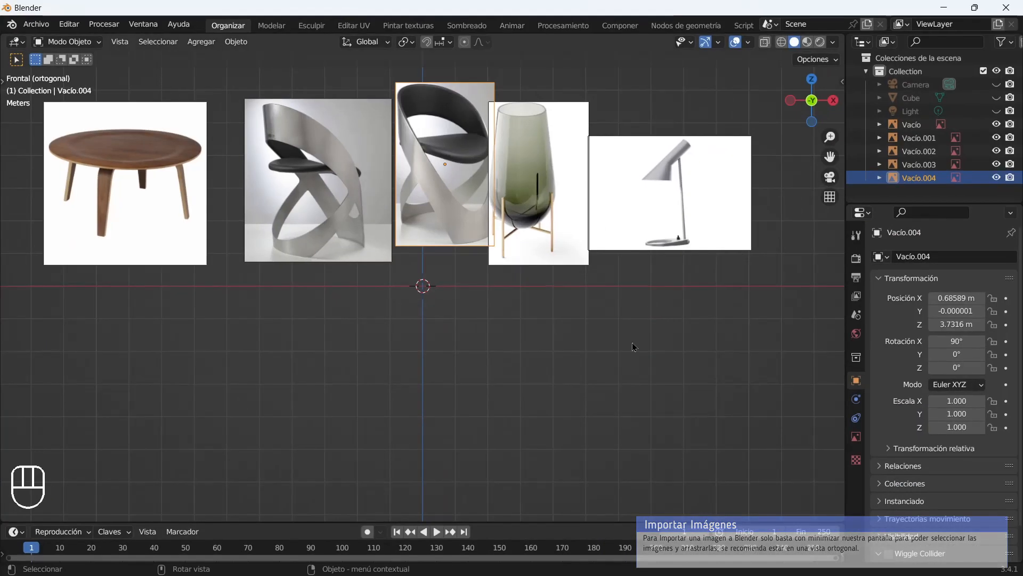
click(120, 179)
click(953, 299)
text(0)
key(Tab)
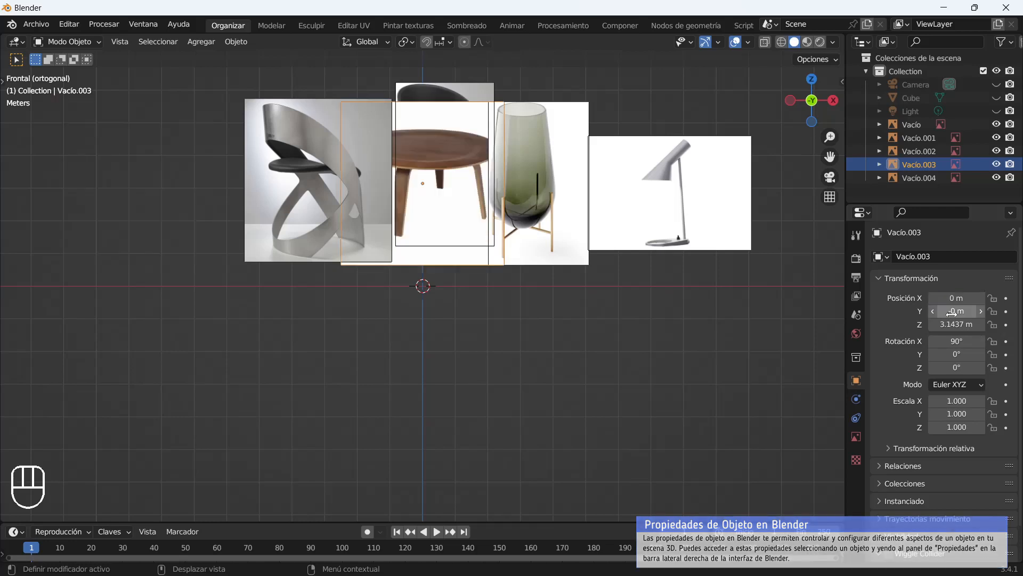
key(Tab)
text(0)
key(Return)
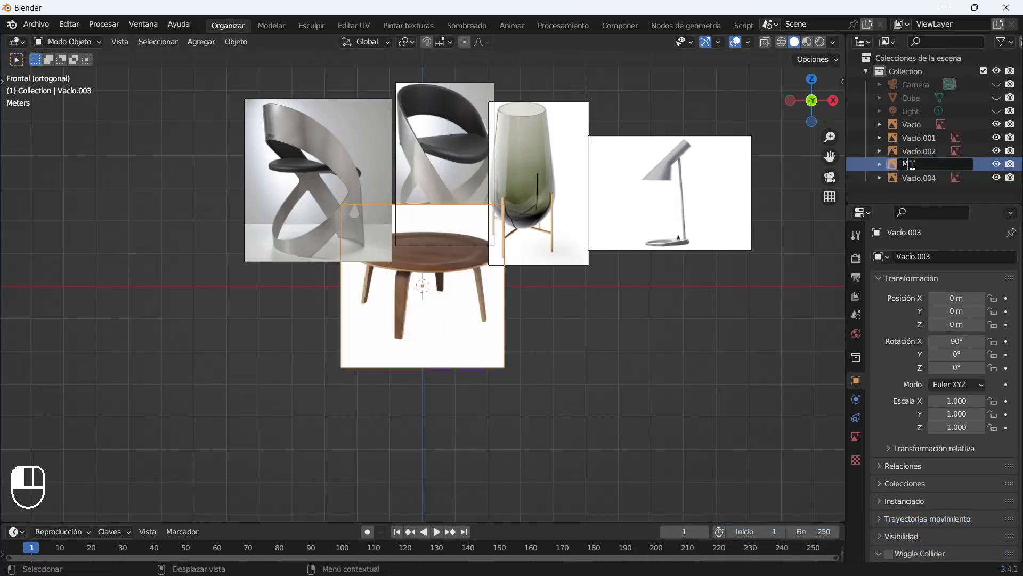
Rename the table image as Mesa and hide it in the viewport.
text(Mesa)
key(Return)
click(996, 125)
Set the vase image's position to 0 on X, Y and Z.
key(n)
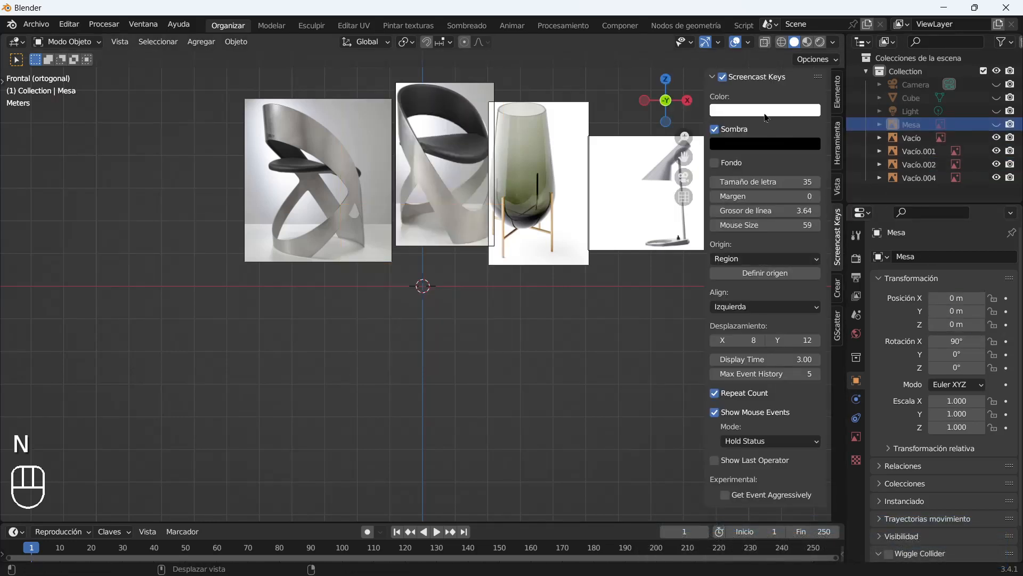
click(556, 223)
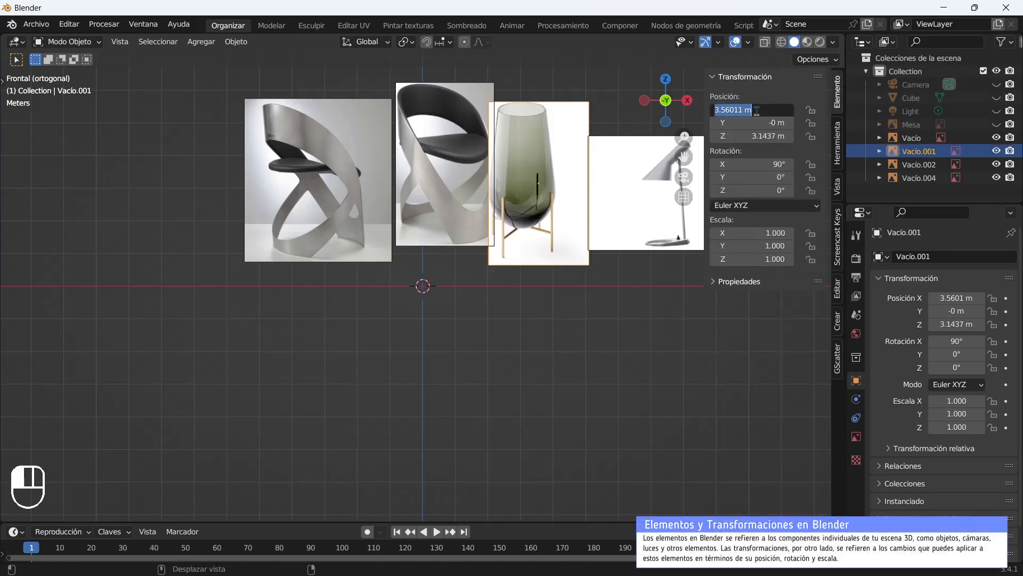
key(Return)
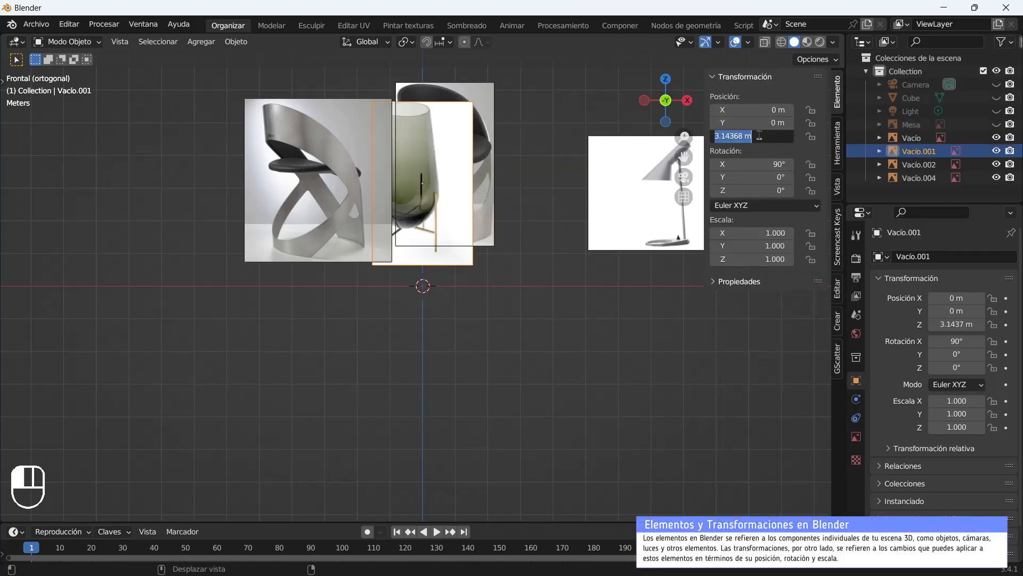
text(0)
key(Return)
key(n)
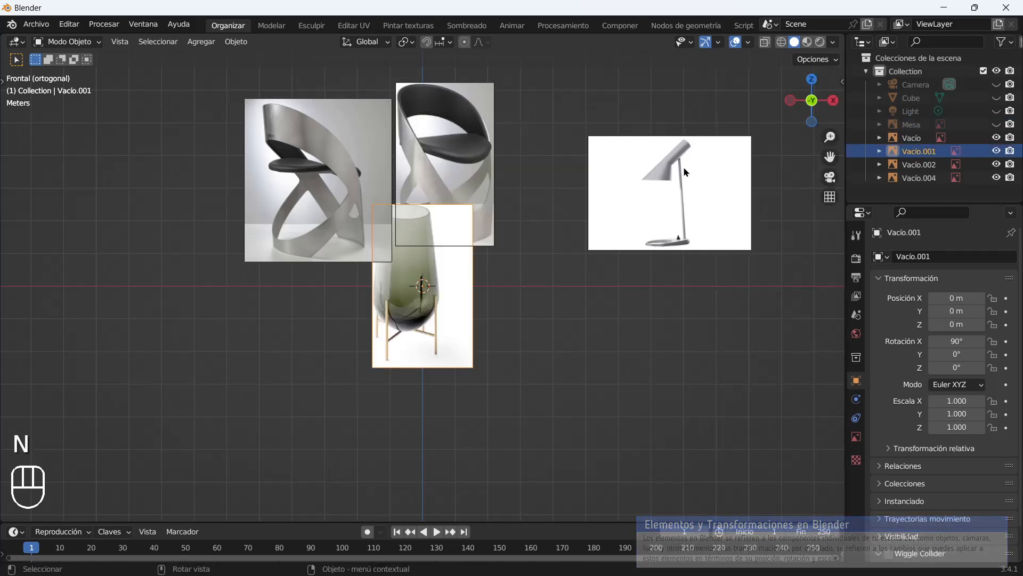
Rename the vase image as Florero and hide it in the viewport.
click(919, 153)
text(Florero)
key(Return)
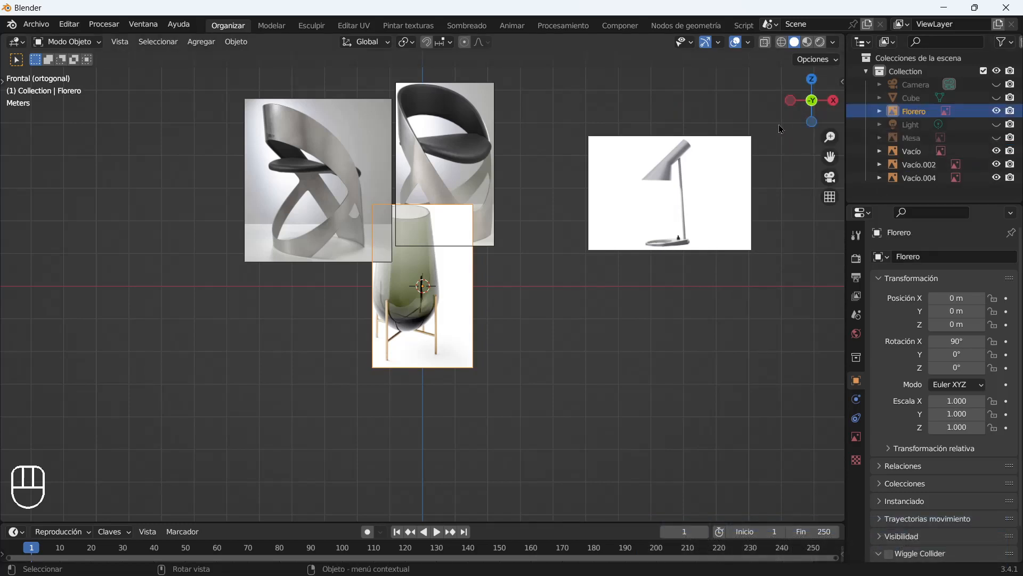
click(996, 111)
Rename the lamp image as Lampara, set its position to 0 and hide it in the viewport.
click(917, 164)
double_click(909, 165)
text(Lampara)
key(Return)
text(0)
click(996, 124)
Rename the chair image Vacío.004 as Silla, move it to the origin and hide it in the viewport.
double_click(919, 178)
text(Silla)
key(Return)
double_click(954, 313)
click(996, 164)
Rename the remaining chair image as Silla 2 and set its position to 0 on X, Y and Z.
click(303, 218)
text(Silla 2)
key(Return)
double_click(956, 298)
text(0)
key(Tab)
click(996, 164)
click(996, 164)
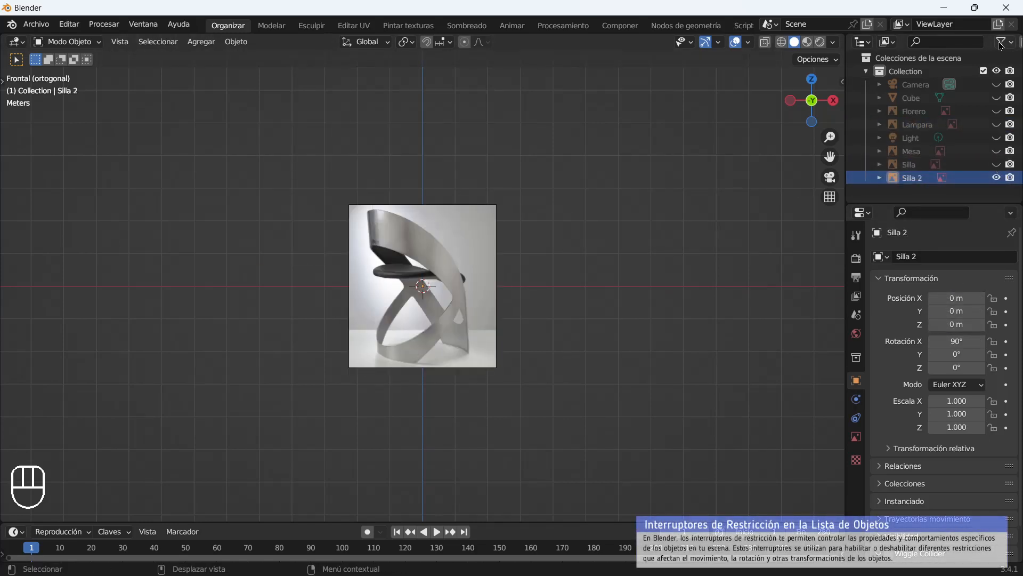
Show the selectability toggles in the object list and try moving Silla 2, cancelling the move.
click(1002, 43)
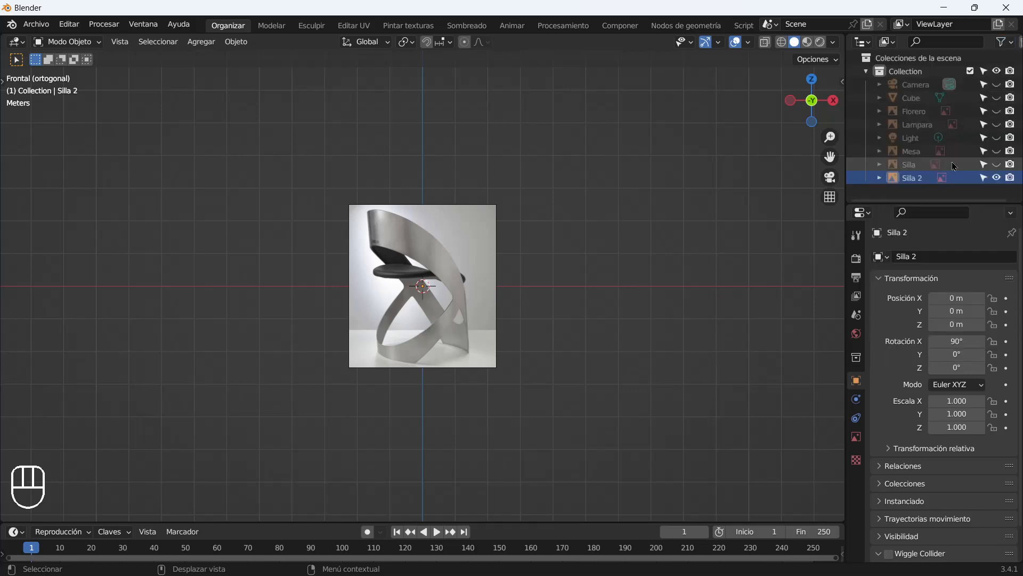
key(g)
right_click(772, 203)
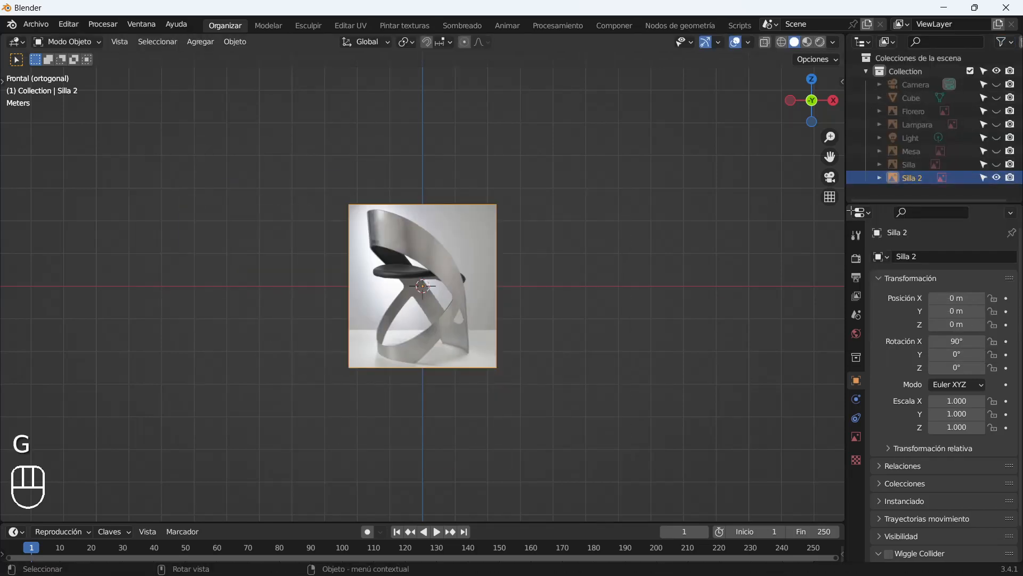
Make the objects from Florero through Silla 2 unselectable, and show Cube in the viewport instead of Silla 2.
drag(985, 178, 987, 104)
click(996, 177)
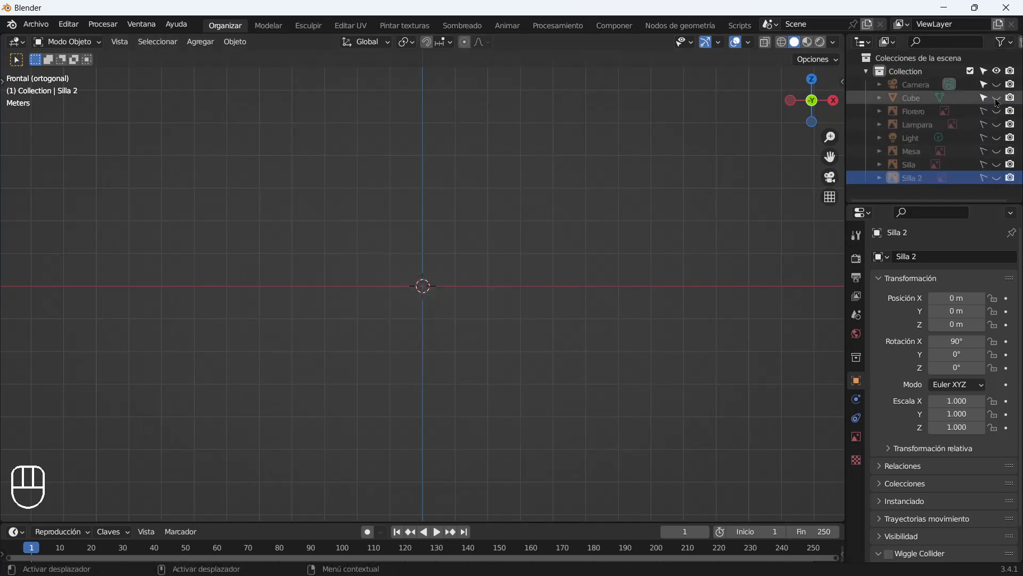
click(997, 98)
Toggle the 3D viewport's toolbar and sidebar on and off again.
click(125, 44)
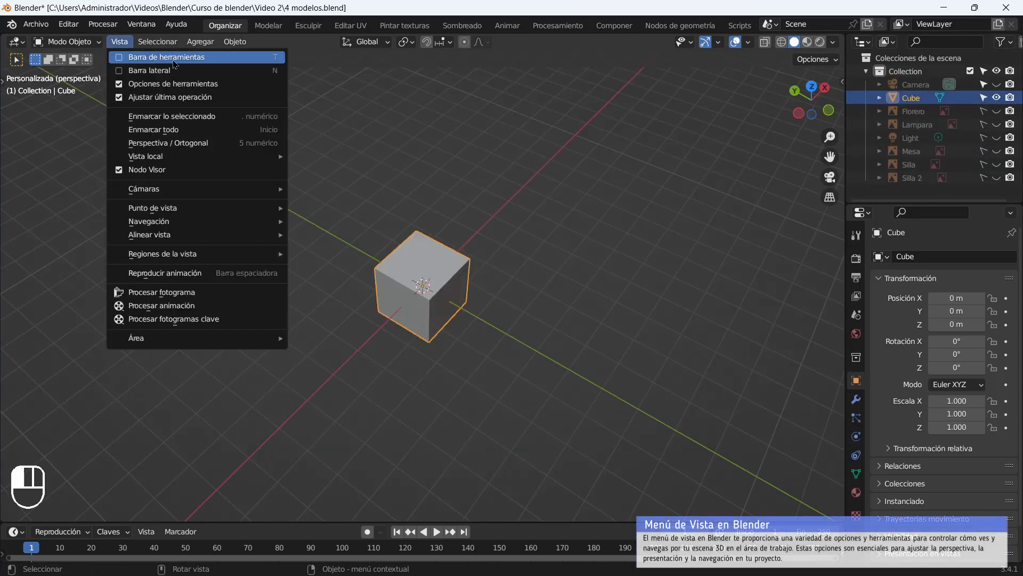
key(t)
key(t)
click(157, 42)
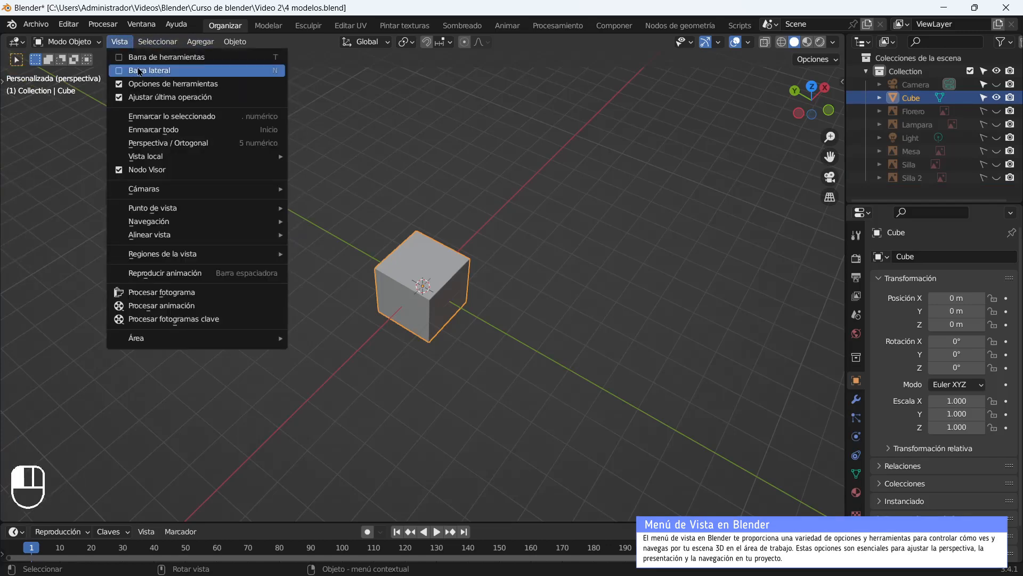
key(n)
key(n)
click(142, 25)
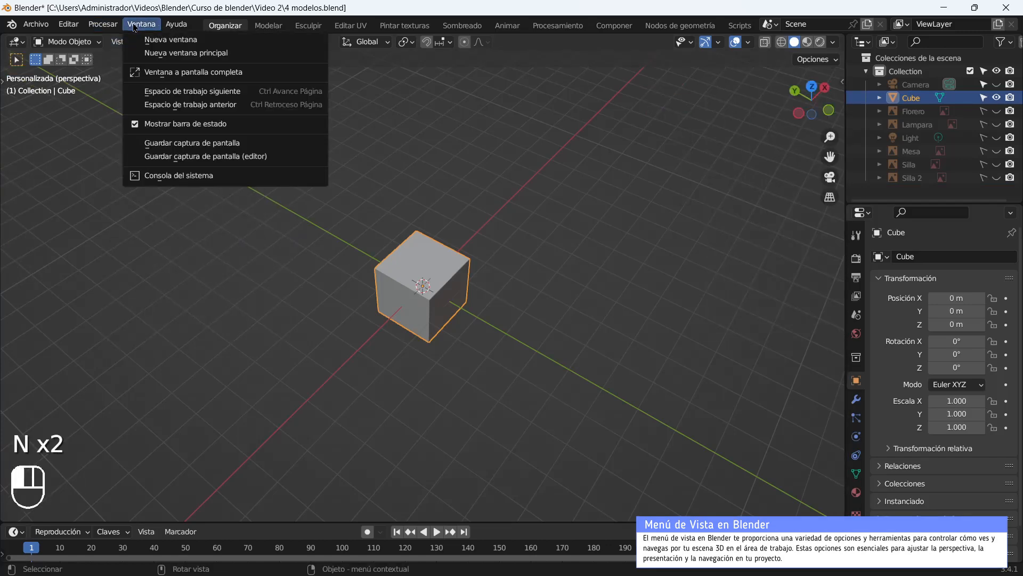
Try framing the selection in the viewport, first with the cube selected and again with nothing selected.
click(120, 42)
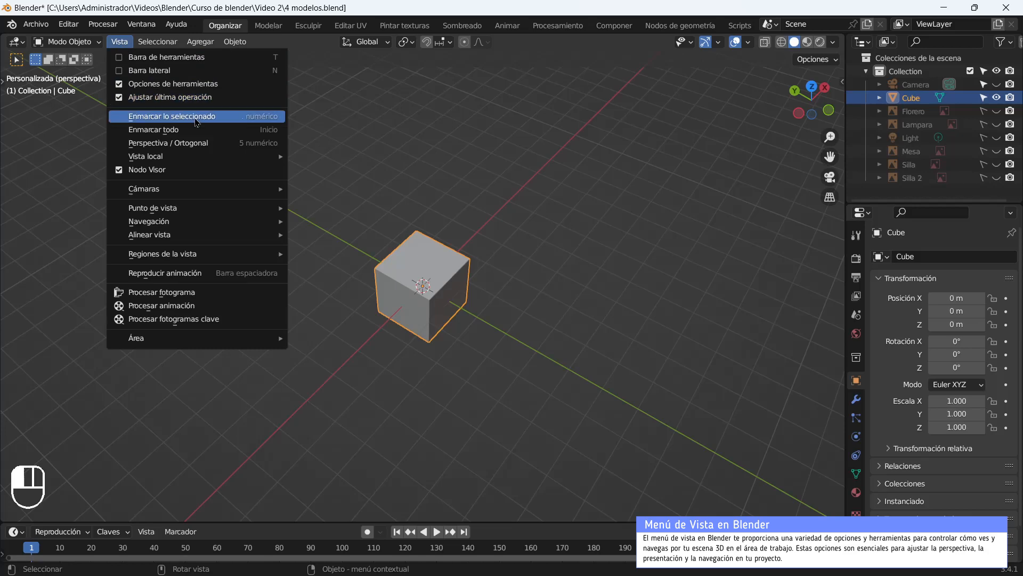
click(193, 116)
click(120, 41)
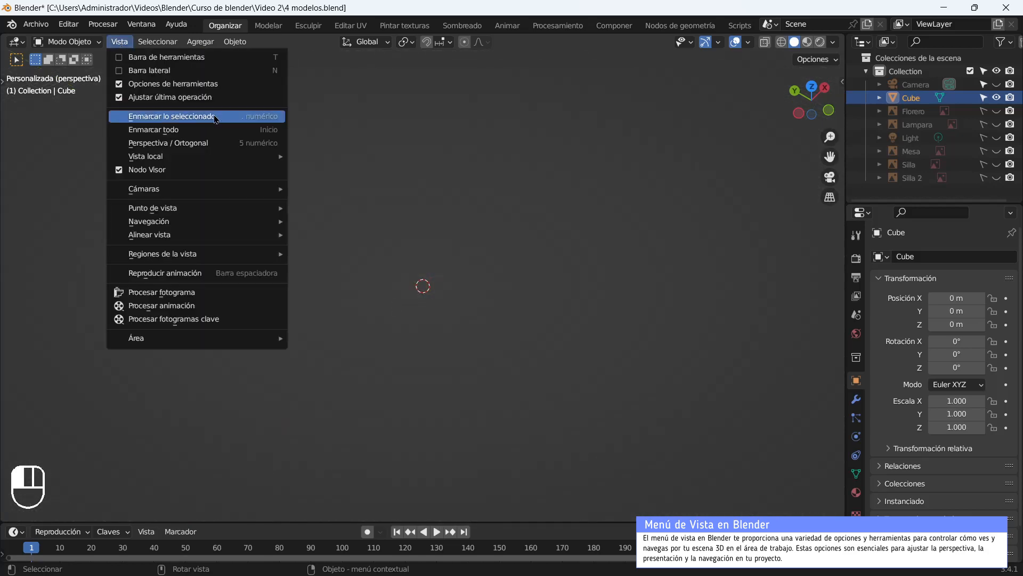
click(194, 116)
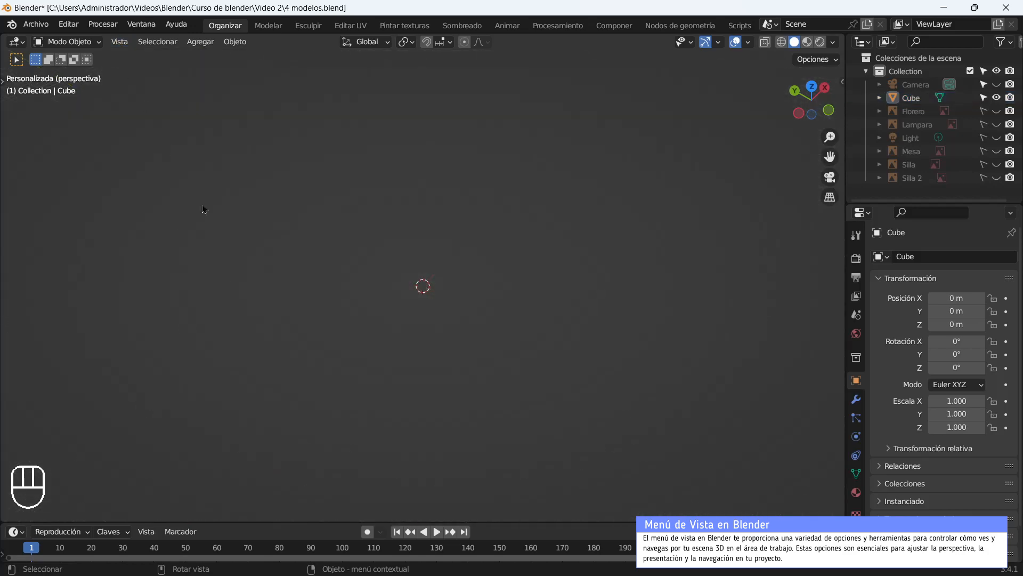
click(120, 42)
click(192, 115)
Frame all visible objects and toggle the view between perspective and orthographic projection.
click(119, 43)
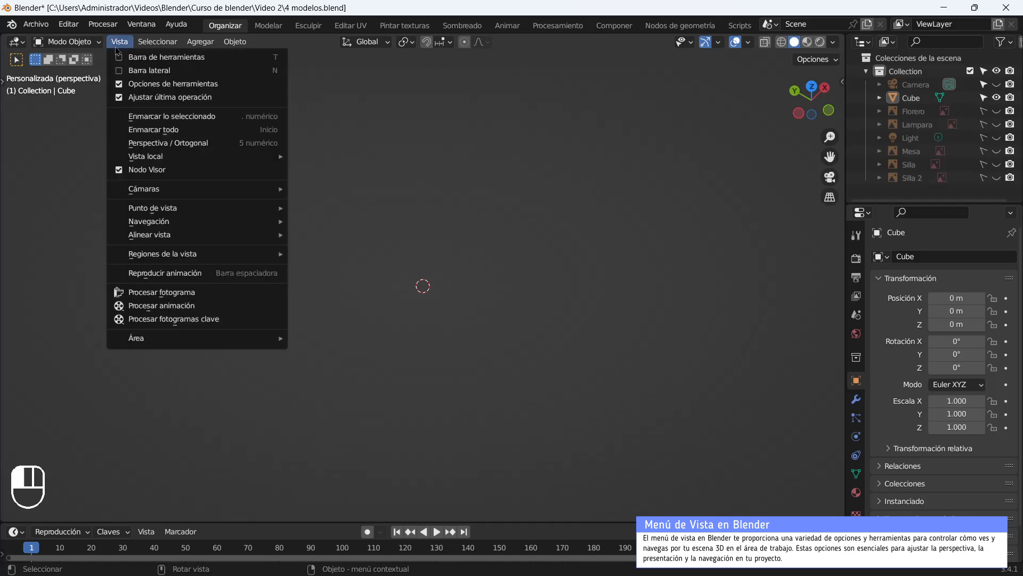
click(212, 131)
click(119, 41)
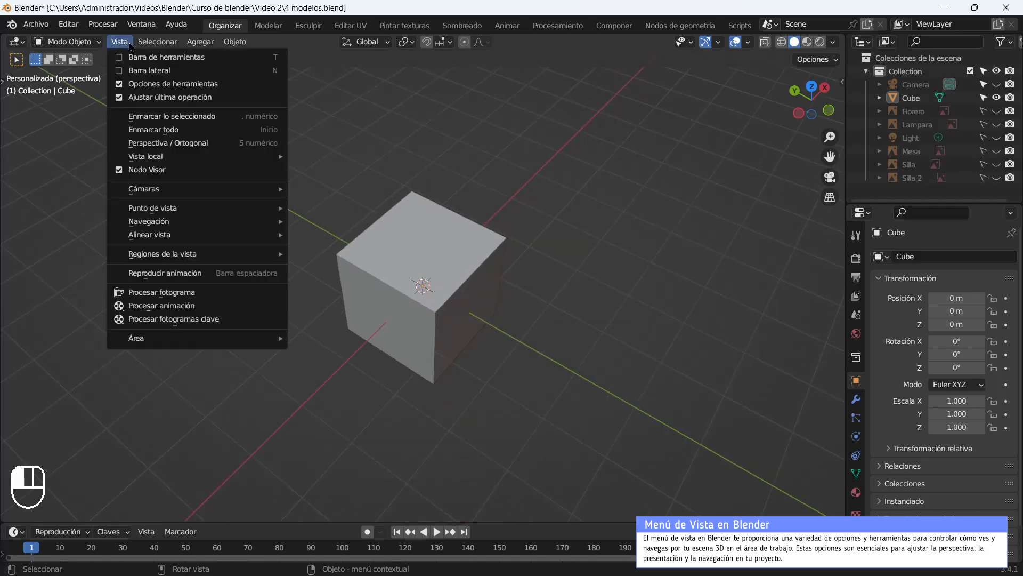
click(194, 143)
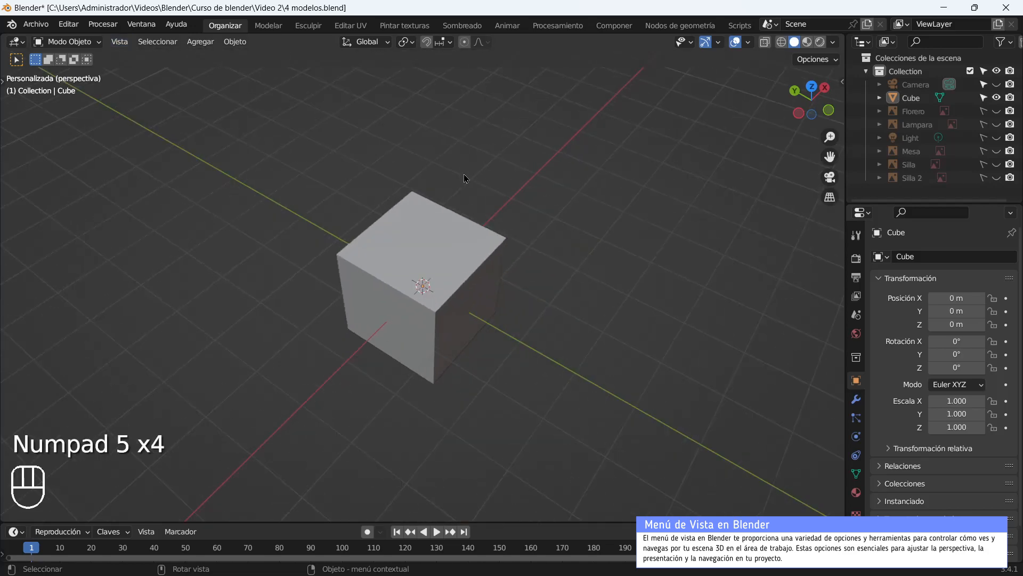
View the cube through the active camera and orbit back out to a free perspective.
click(119, 41)
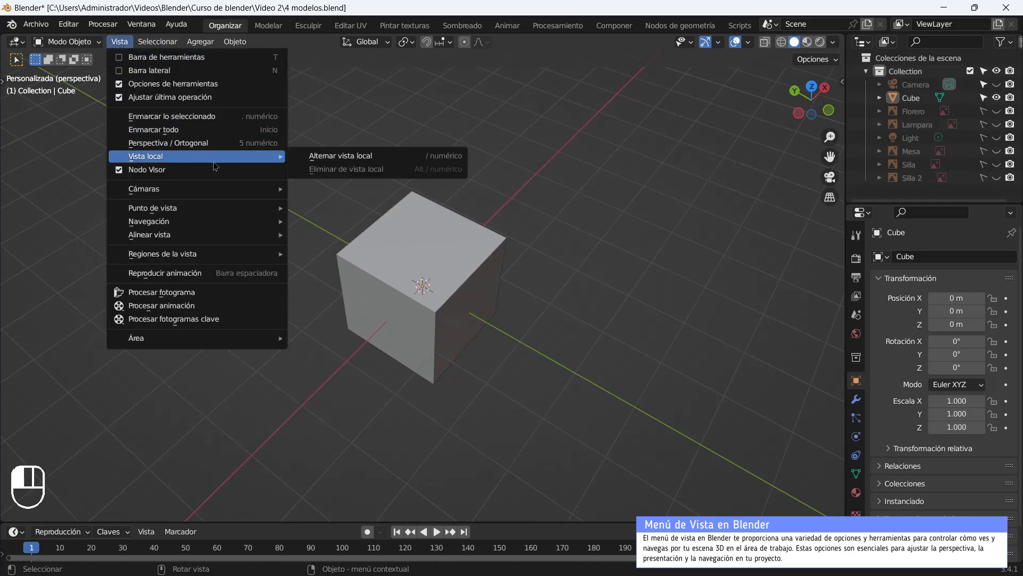
mouse_move(234, 189)
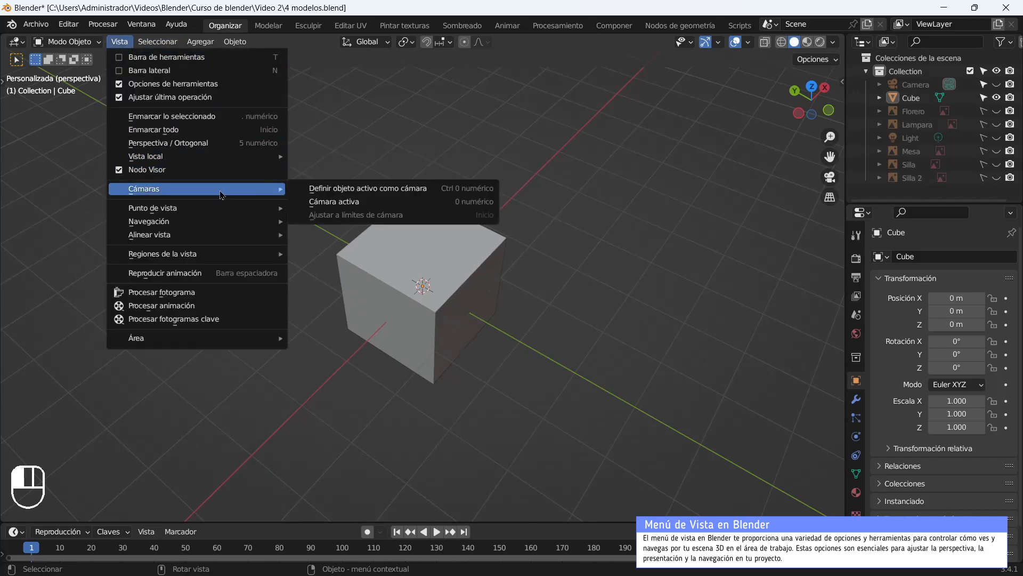
click(421, 203)
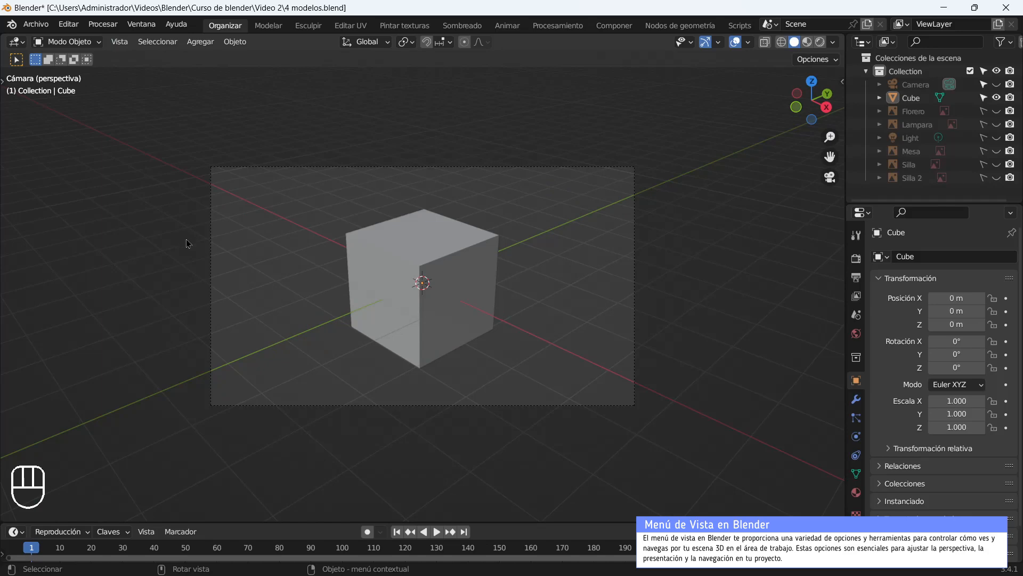
middle_drag(186, 240, 256, 270)
click(119, 42)
mouse_move(217, 213)
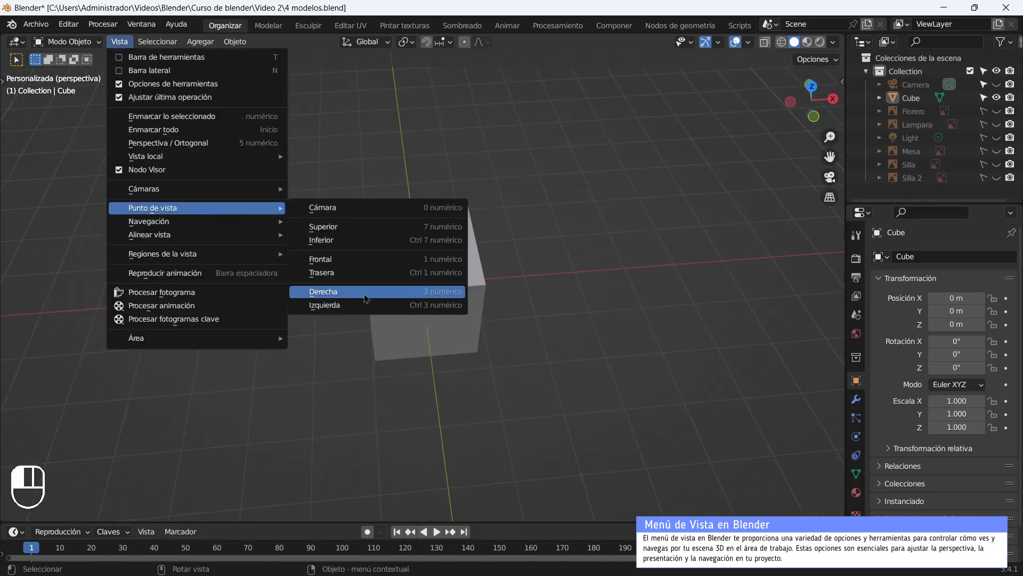
mouse_move(253, 227)
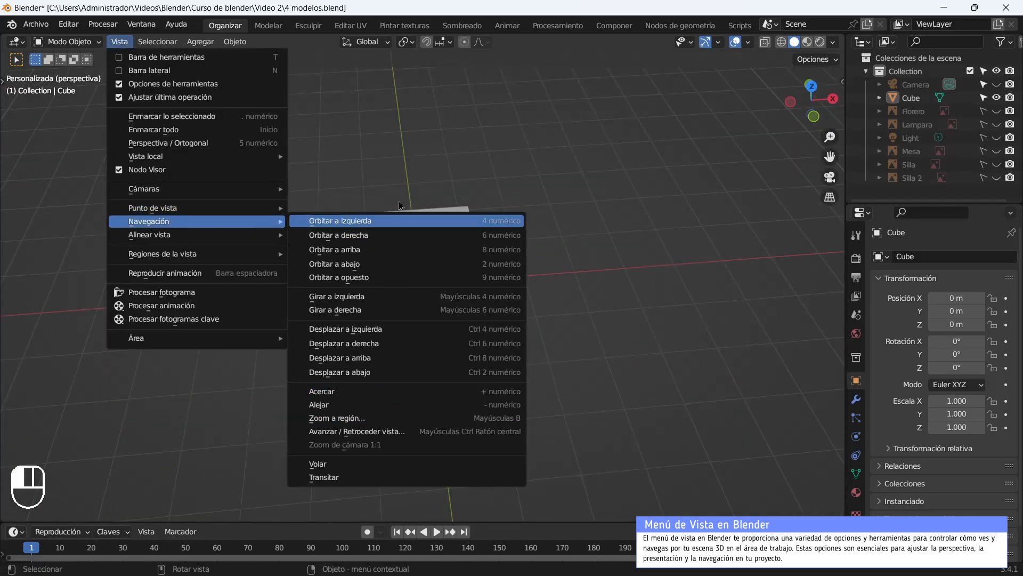
click(392, 392)
click(158, 42)
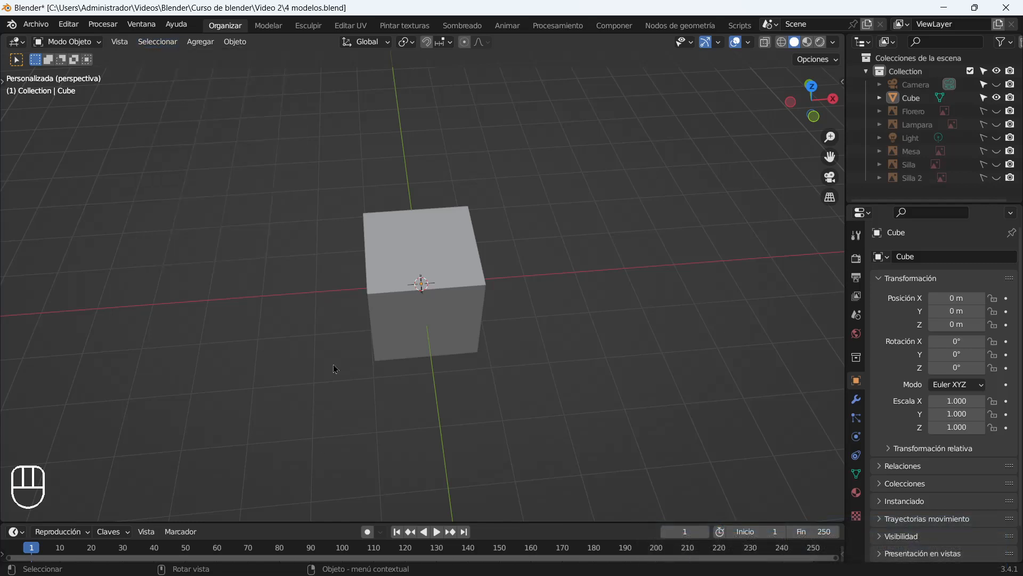
Select the cube, switch it to Edit Mode and show the editing toolbar.
click(408, 280)
click(66, 45)
click(73, 57)
click(58, 43)
click(69, 71)
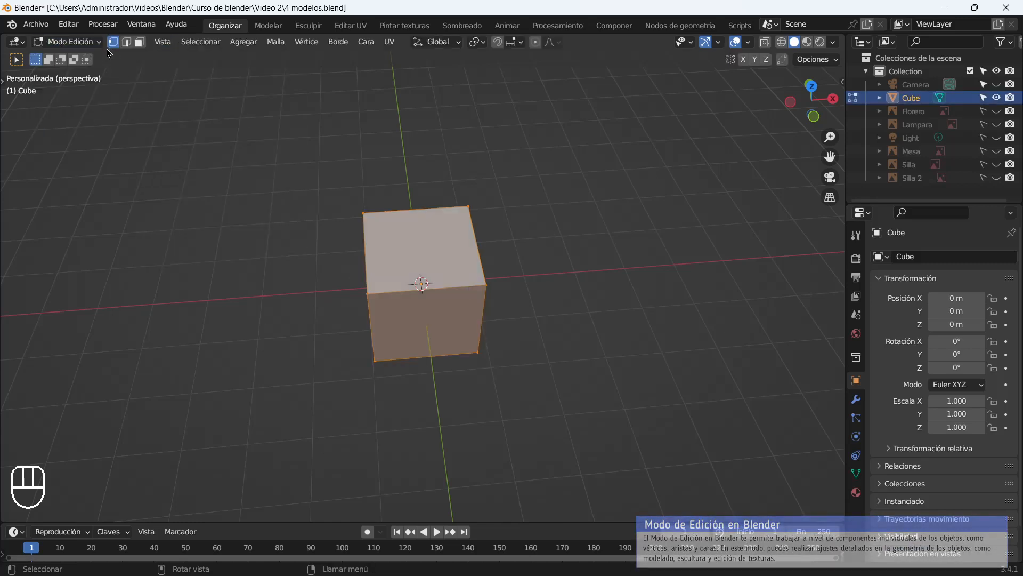
key(t)
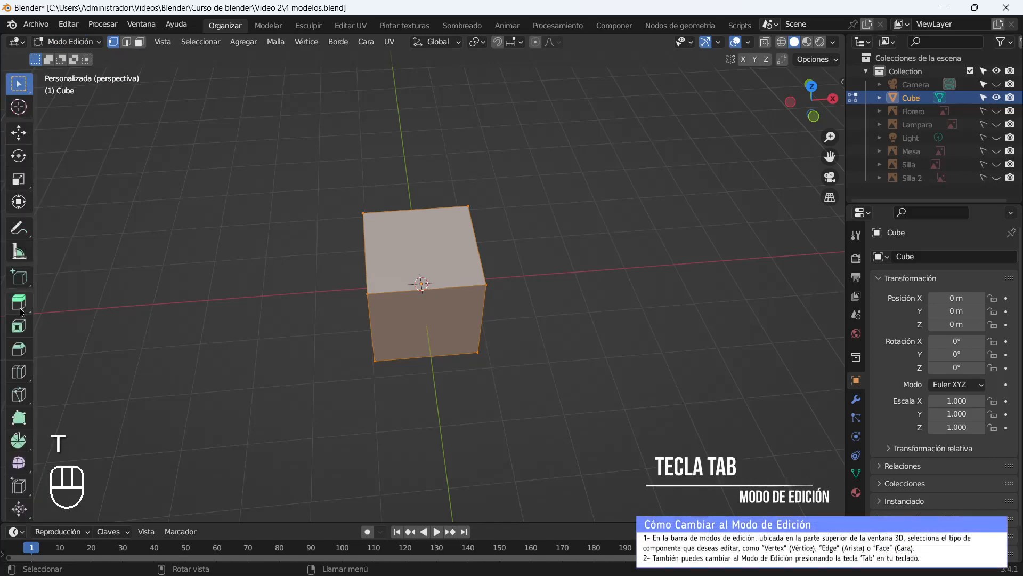
Select the cube's rear top vertex, try moving it upward and undo the move.
middle_drag(335, 222, 370, 192)
drag(408, 155, 457, 220)
key(g)
click(392, 105)
key(ctrl+z)
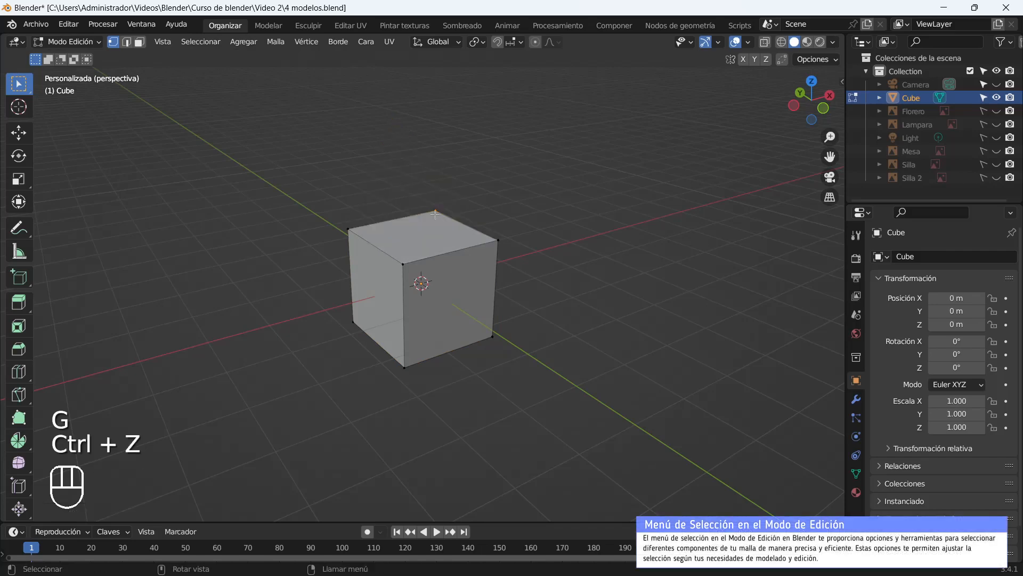
Add the two neighbouring top vertices to the selection one at a time, moving the selected vertices and undoing each move.
shift+drag(301, 192, 373, 261)
key(g)
click(341, 159)
key(ctrl+z)
shift+drag(462, 188, 512, 246)
key(g)
click(512, 176)
key(ctrl+z)
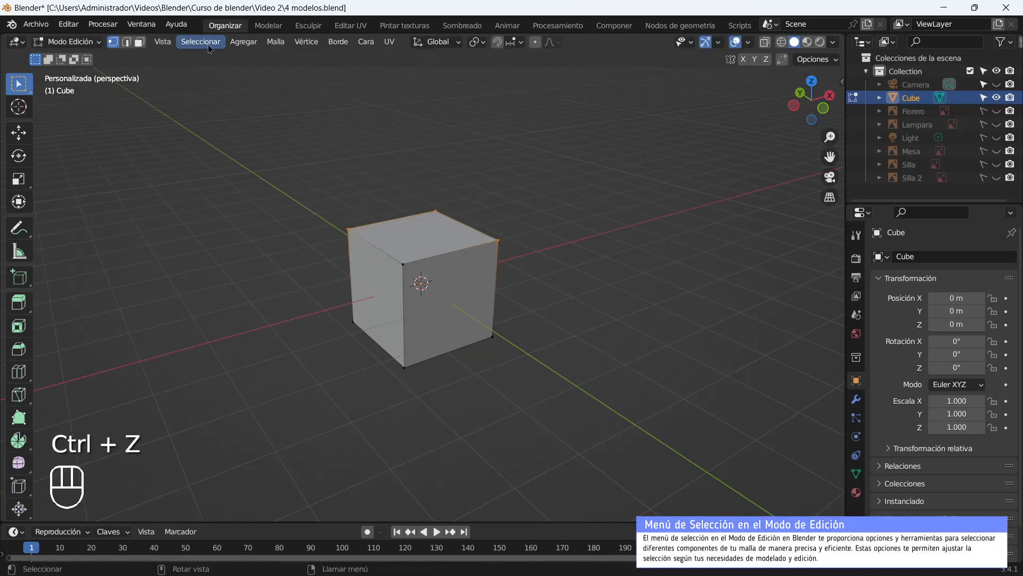
Select all of the cube's geometry, deselect everything and look over the other selection options.
click(200, 42)
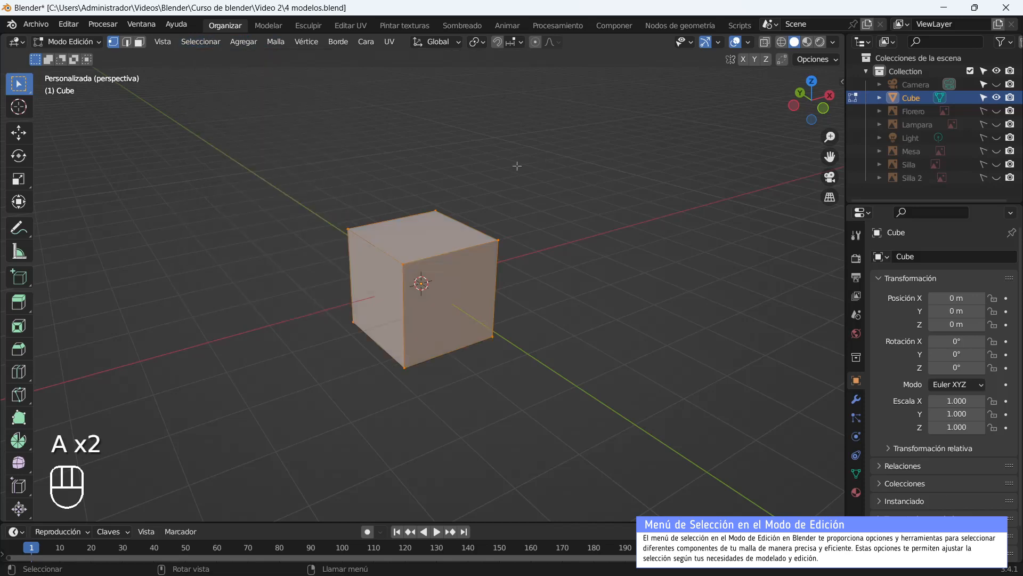
click(200, 42)
key(alt+a)
key(alt+a)
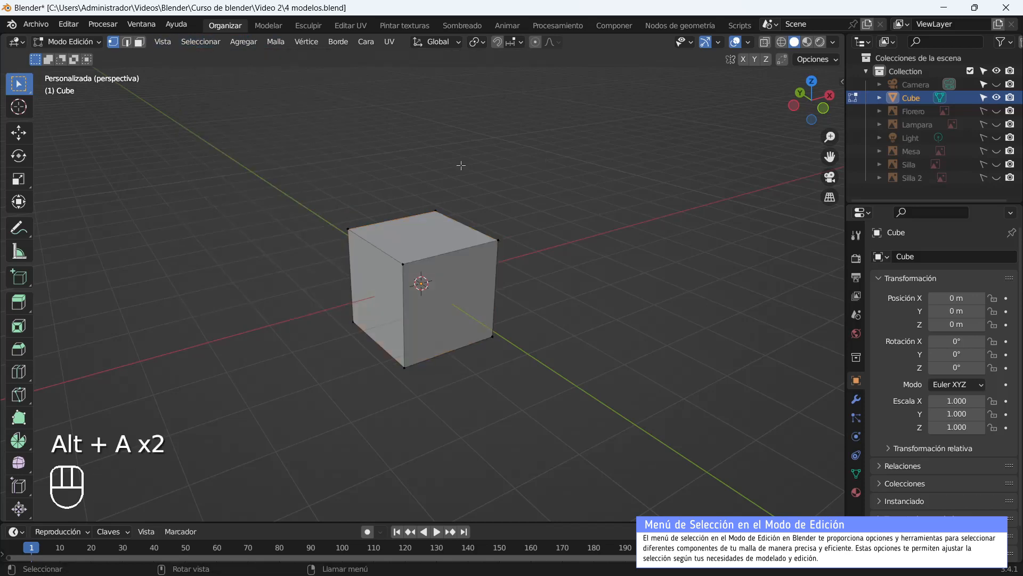
click(200, 42)
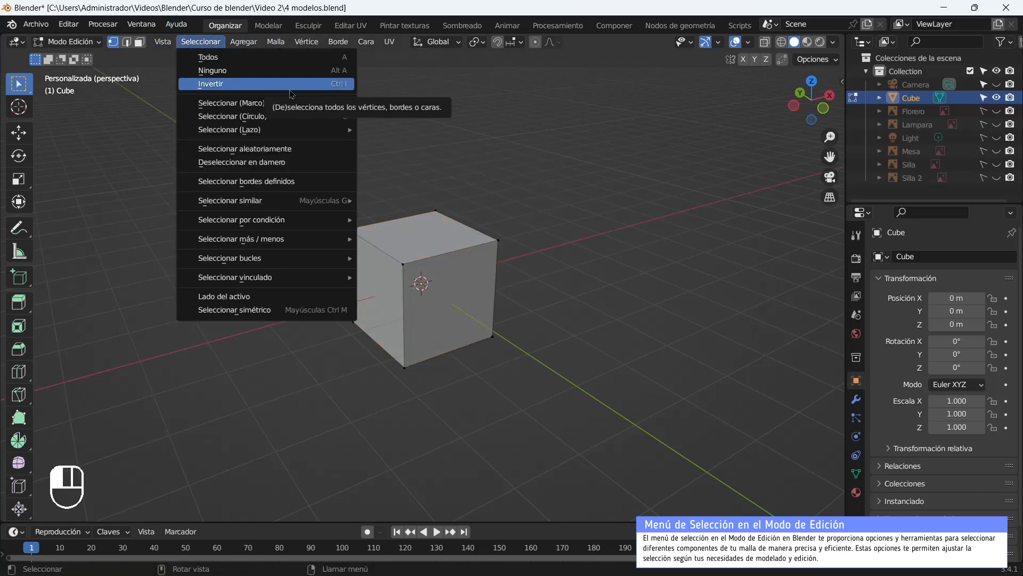
Add a torus inside the cube's mesh.
key(shift+a)
click(426, 267)
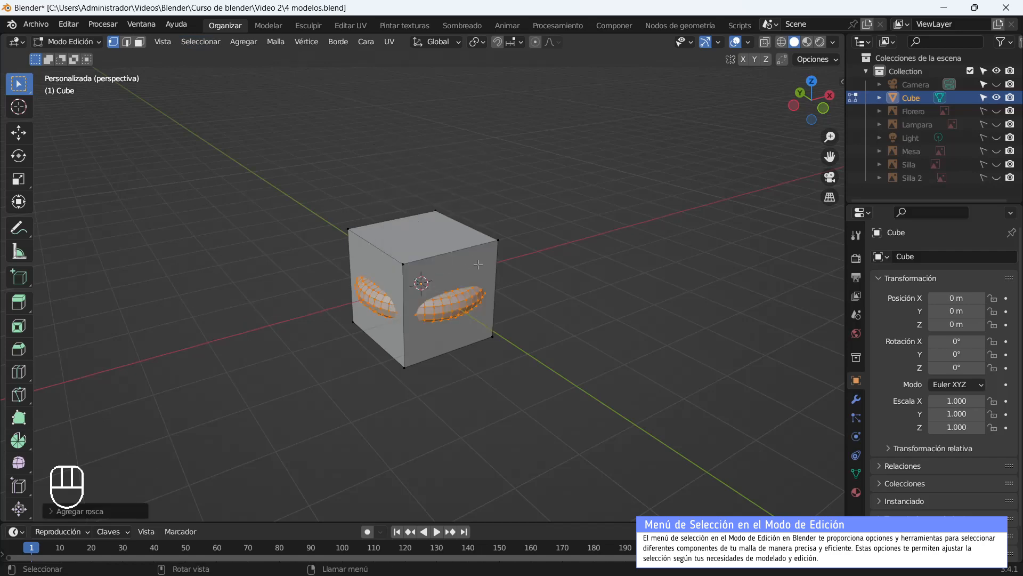
Scale the torus up until it encircles the outside of the cube, and deselect it.
key(s)
click(319, 219)
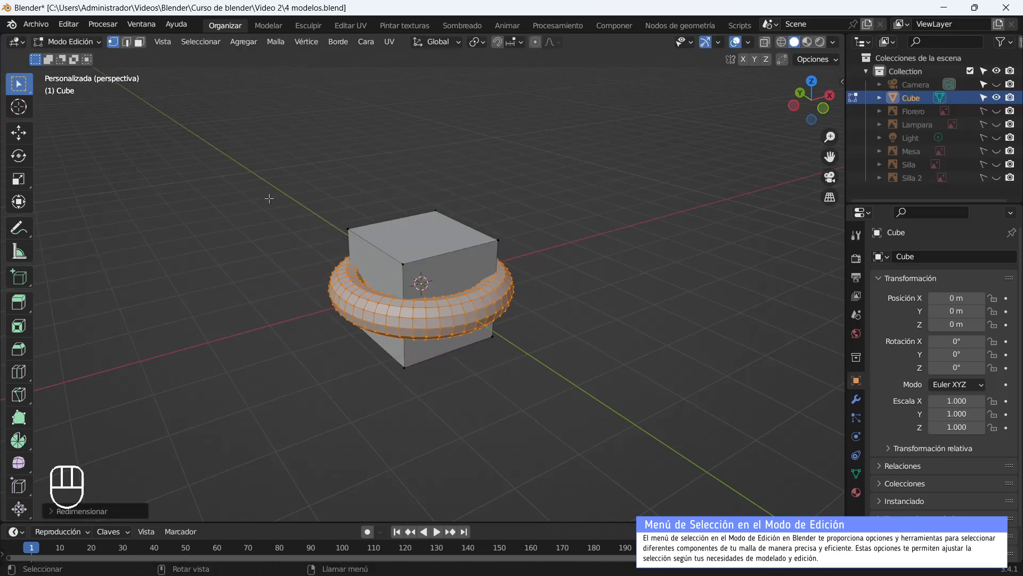
click(268, 198)
Box-select one side of the torus and cube vertices, and open the list of selection options.
scroll(373, 229, up, 4)
drag(427, 245, 559, 426)
drag(654, 462, 553, 99)
mouse_move(642, 299)
middle_down()
mouse_move(526, 281)
mouse_move(629, 298)
middle_up()
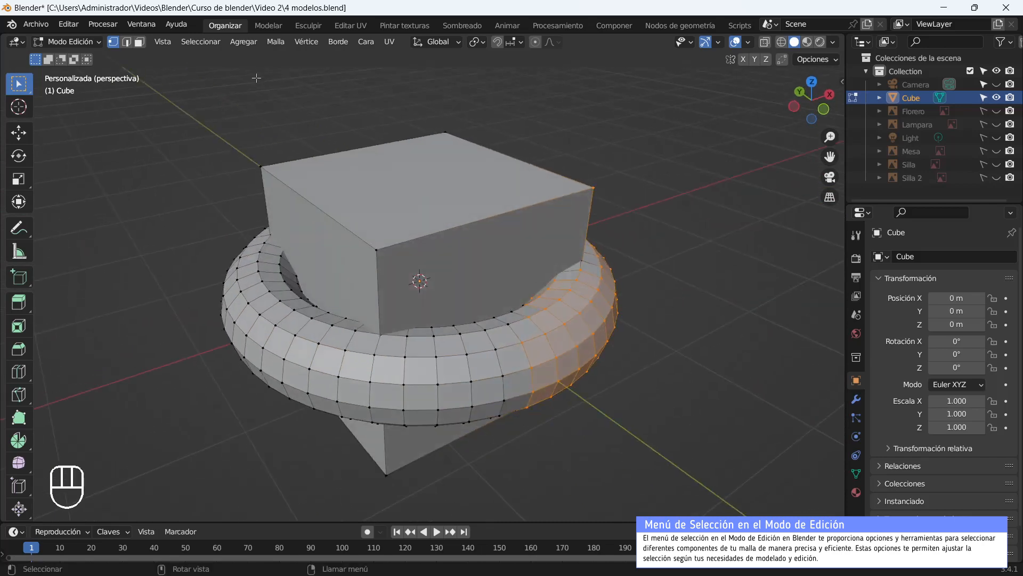
click(201, 42)
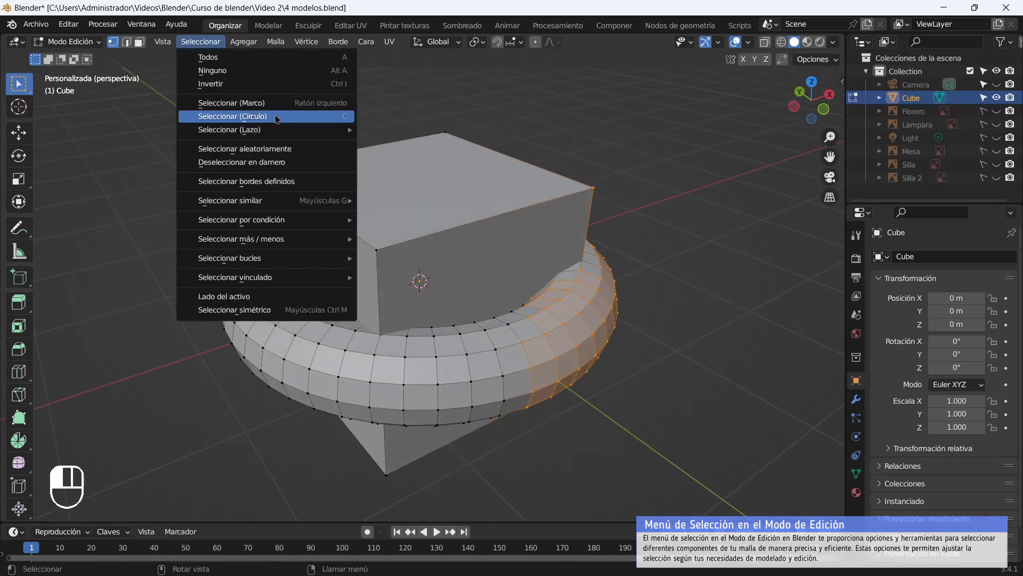
Select all linked geometry of the torus and of the cube in turn, trying a move on each and undoing it.
key(l)
key(g)
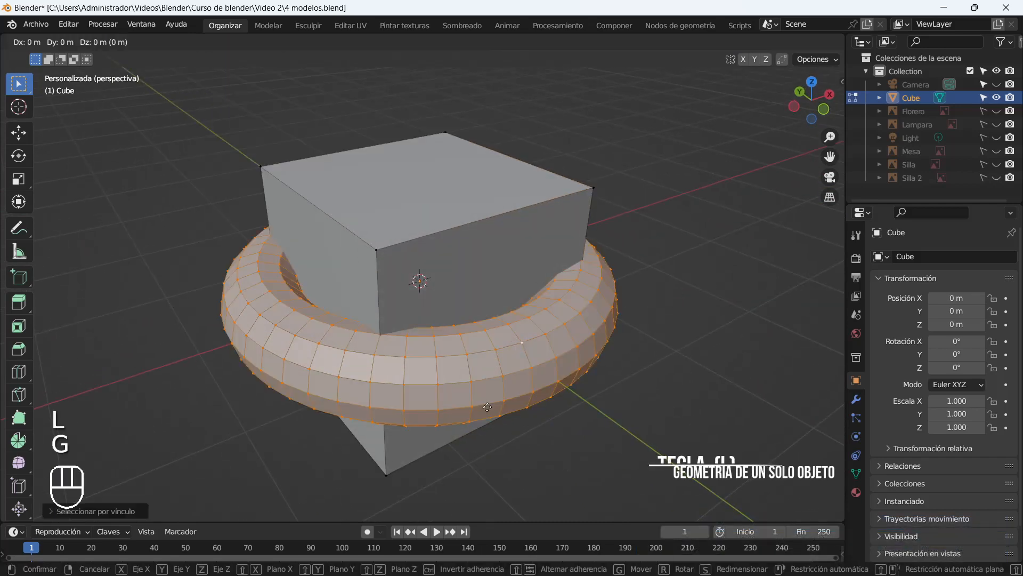
key(ctrl+z)
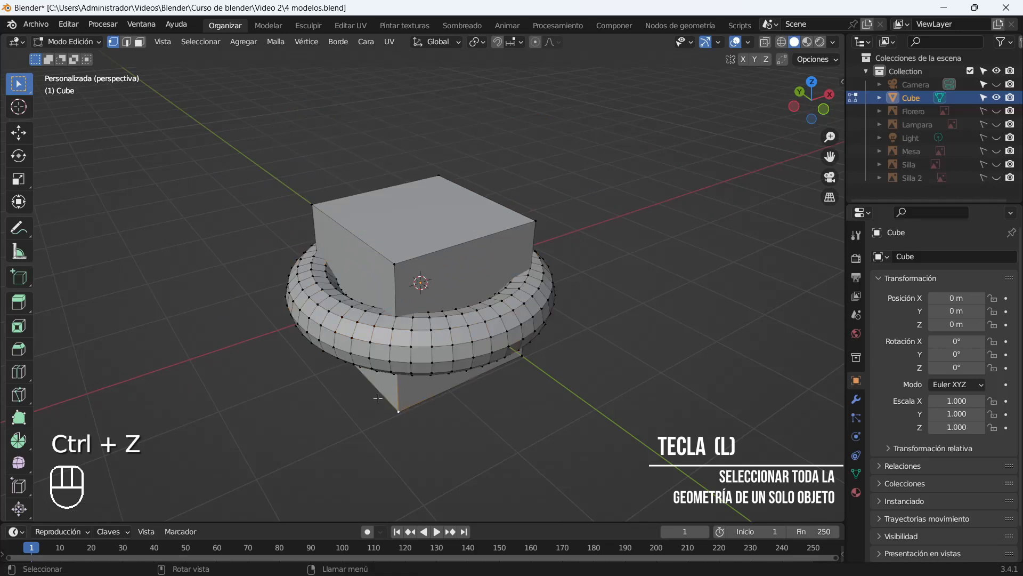
key(l)
key(g)
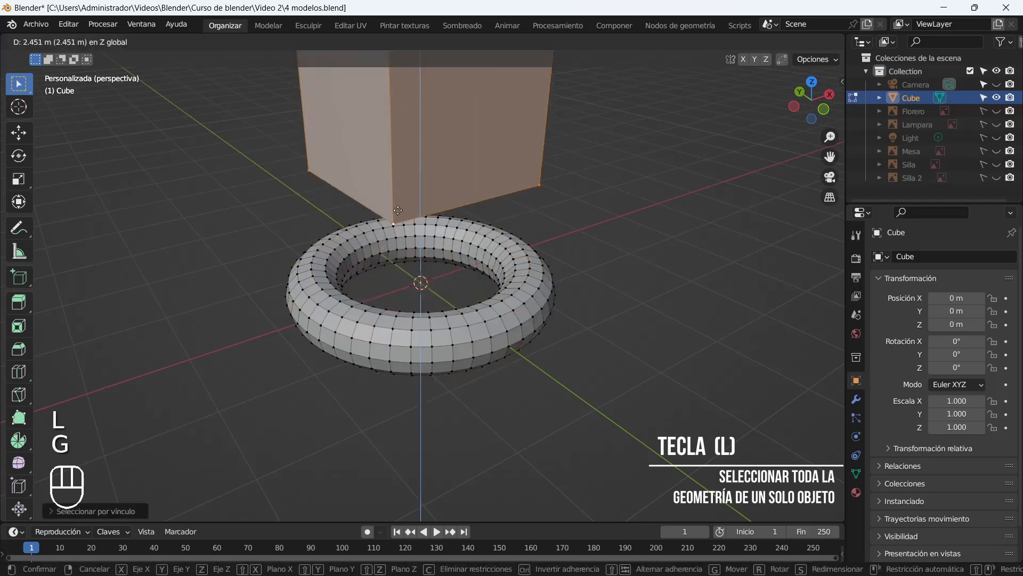
key(ctrl+z)
Look over the selection options, switch to the Tweak selection tool and select one top corner vertex of the cube.
click(200, 42)
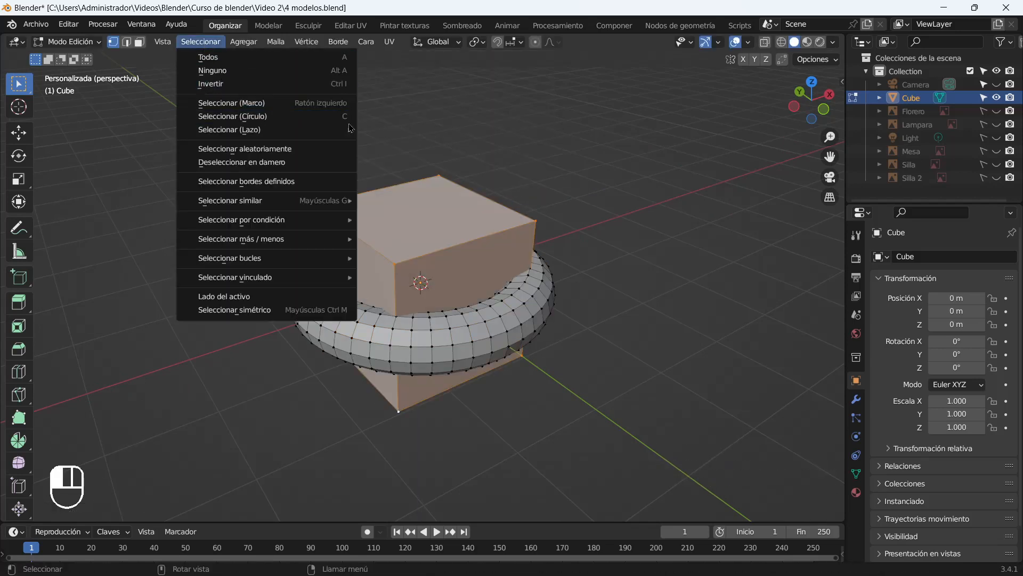
mouse_move(326, 209)
click(19, 83)
click(90, 86)
click(310, 203)
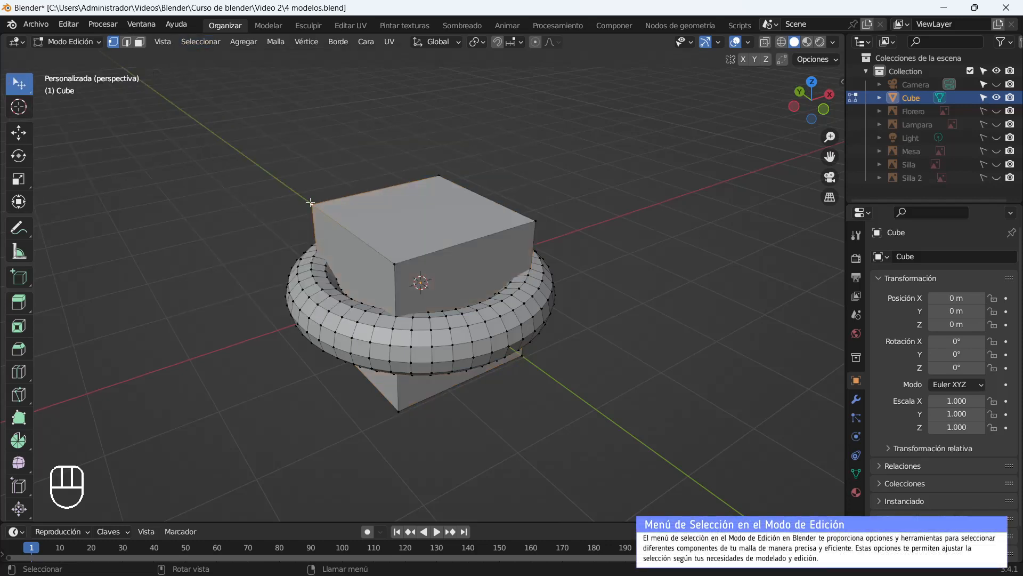
Try box selection across the cube's top, return to the Tweak selection tool and undo the last selection.
drag(24, 90, 86, 99)
drag(235, 110, 531, 216)
drag(22, 88, 69, 87)
key(ctrl+z)
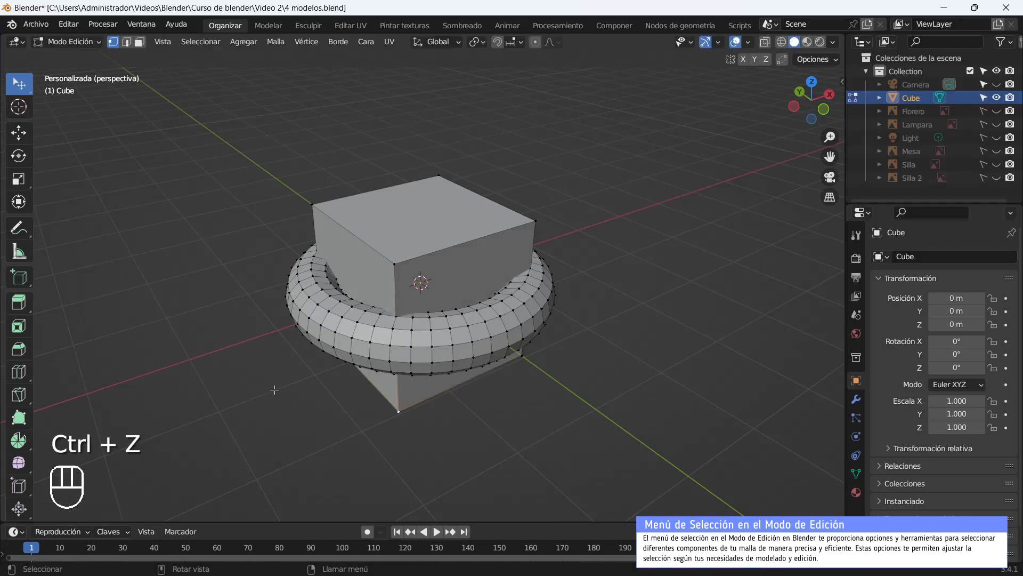
Select all linked geometry of the torus and move it up about 2.7 m along the Z axis.
key(l)
key(g)
key(z)
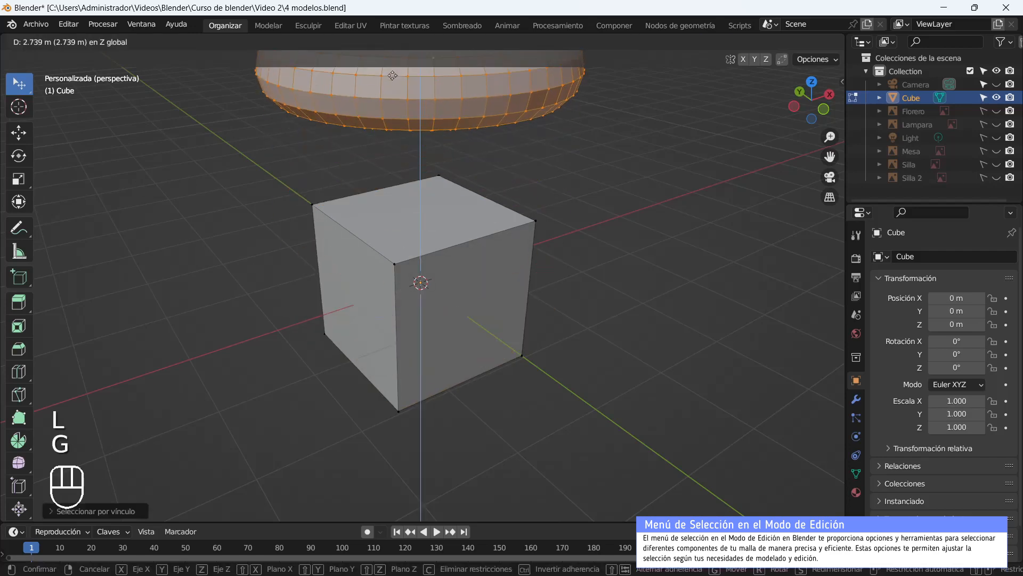
click(393, 64)
Set the snapping target to Vertex and snap one of the cube's top corner vertices onto the adjacent top corner.
middle_drag(554, 273, 491, 253)
scroll(306, 248, up, 3)
middle_drag(302, 246, 323, 228)
scroll(595, 189, down, 2)
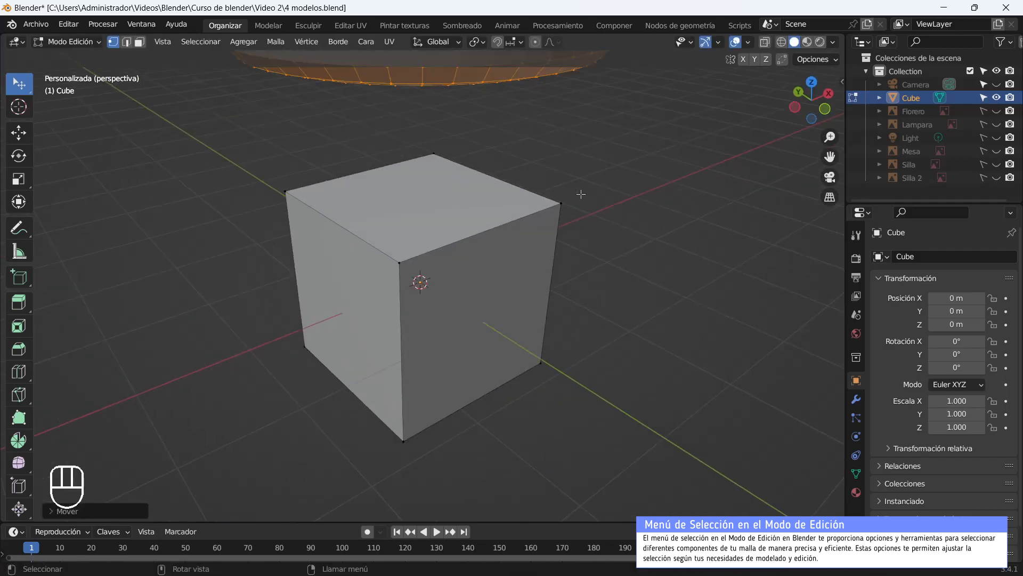
middle_drag(580, 194, 613, 193)
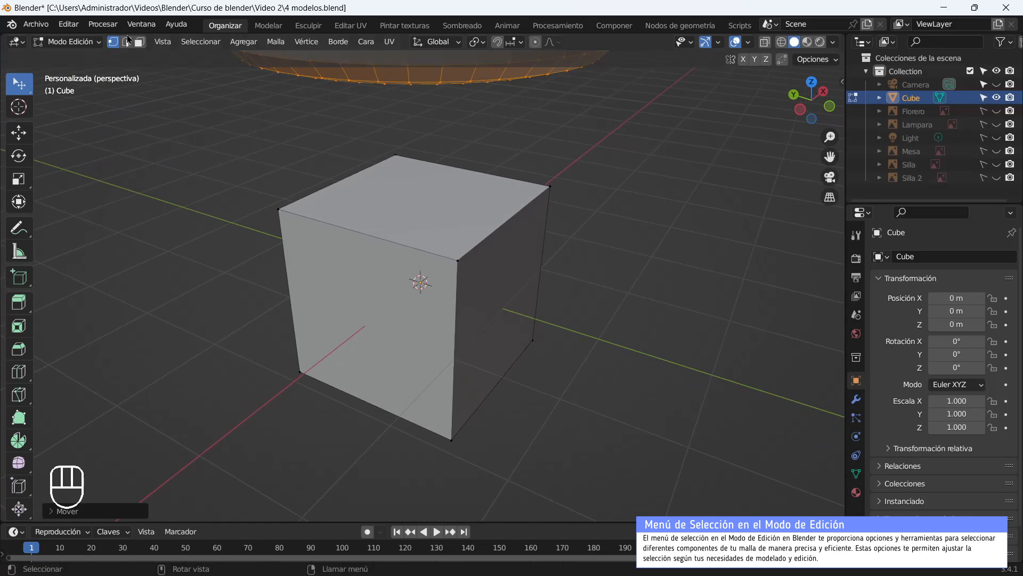
click(521, 42)
click(482, 94)
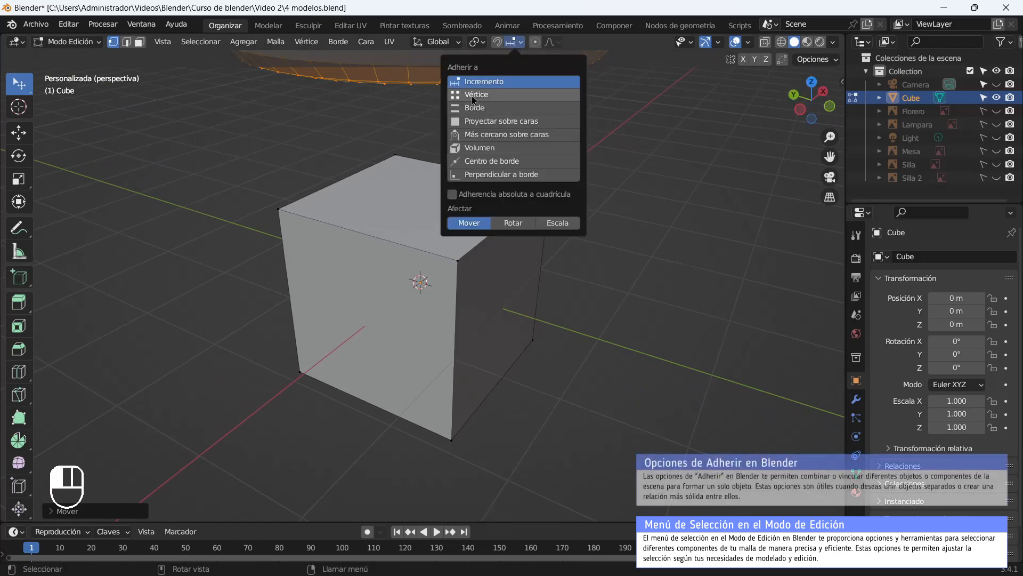
click(549, 186)
key(g)
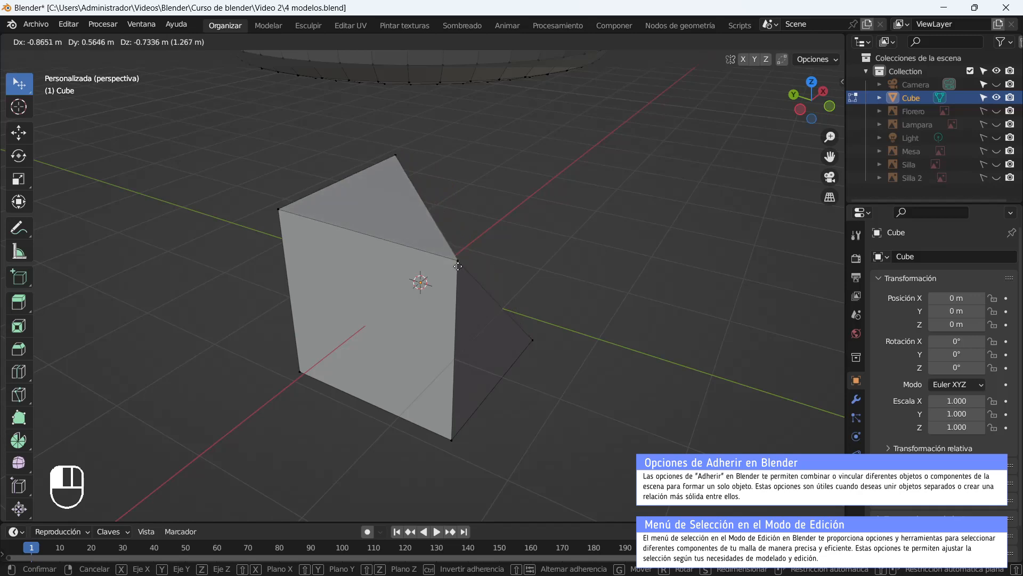
drag(447, 263, 448, 263)
Pull a top corner vertex of the cube outward, and snap it onto another top corner.
middle_drag(577, 258, 477, 256)
drag(412, 268, 647, 272)
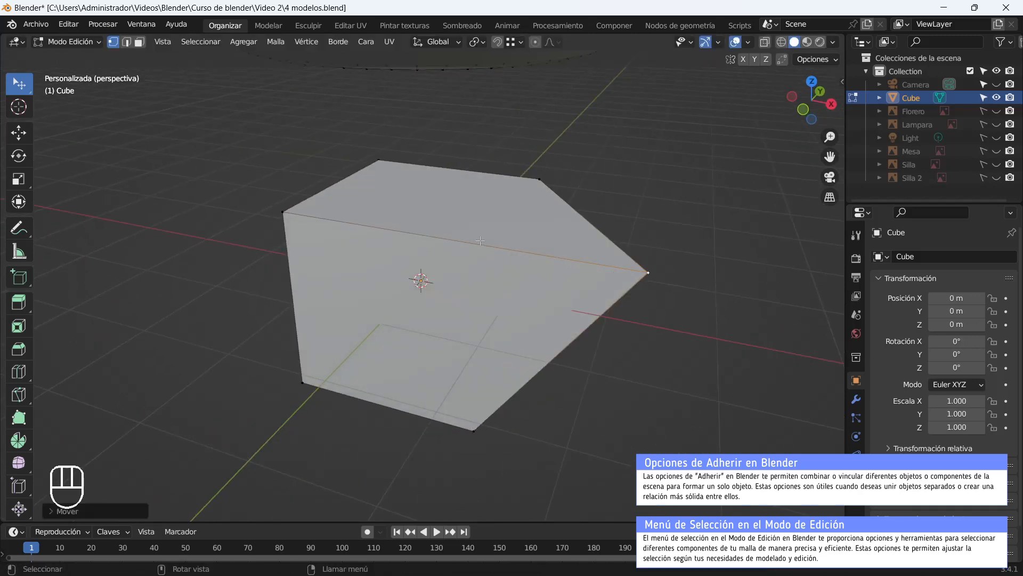
scroll(640, 267, down, 2)
key(g)
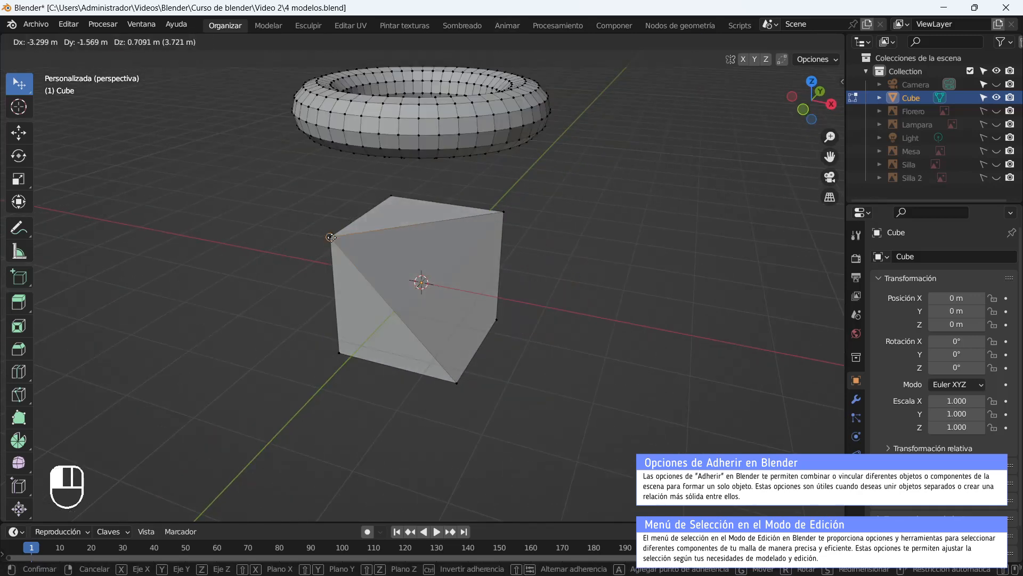
drag(331, 238, 331, 238)
Snap the remaining rear corner vertex of the cube's top onto its neighbouring rear corner.
scroll(474, 216, up, 2)
drag(538, 181, 383, 162)
middle_drag(344, 216, 370, 218)
Try pulling a vertex off the shared corner, enable automatic vertex merging and snap the vertex back onto the corner.
click(295, 241)
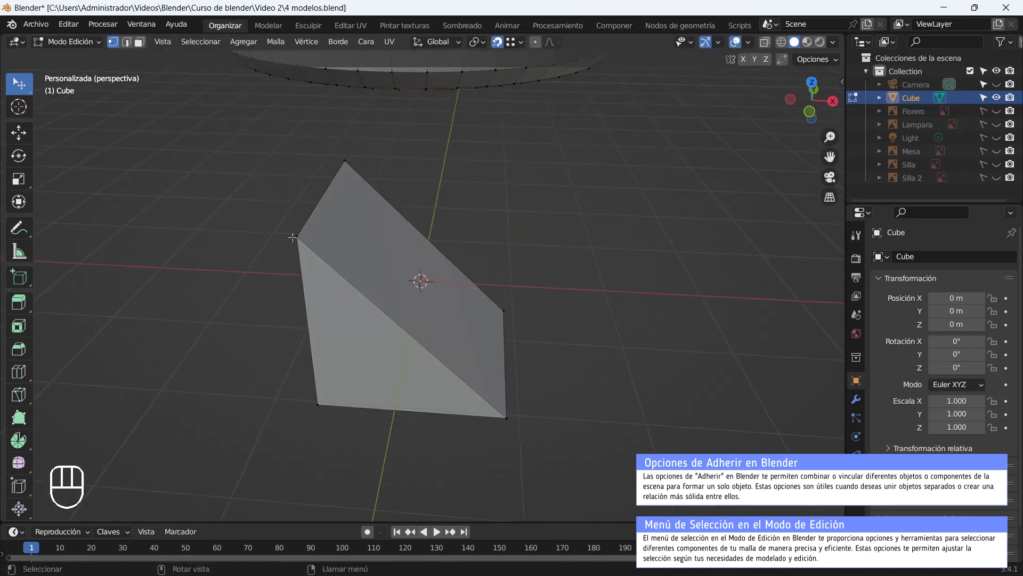
key(g)
click(166, 215)
click(782, 60)
key(g)
click(259, 209)
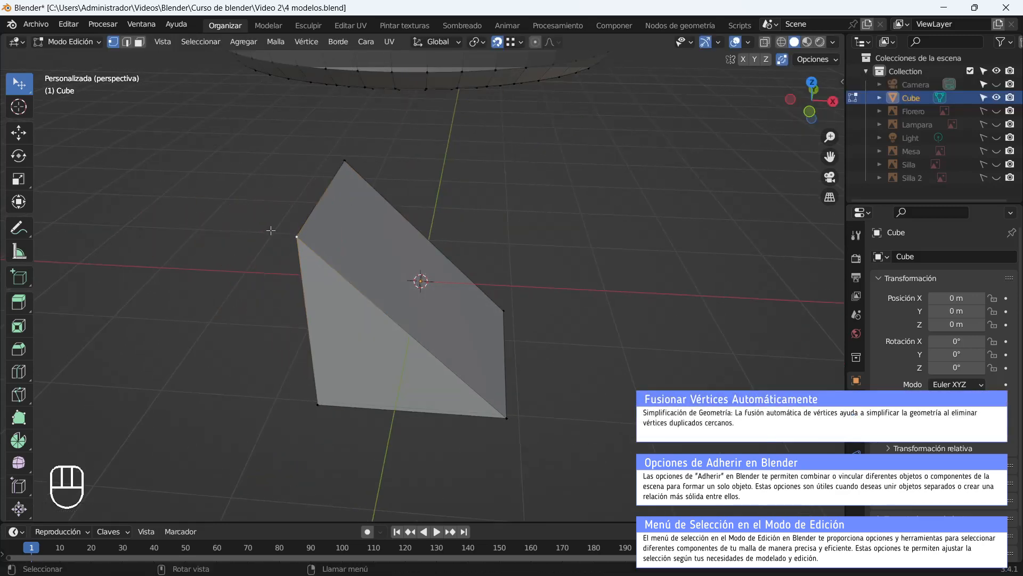
Move the cube's two remaining top vertices to new positions to test that the coinciding vertices are merged.
key(g)
click(158, 222)
click(347, 163)
key(g)
click(215, 143)
click(345, 160)
key(g)
click(151, 109)
key(g)
click(462, 220)
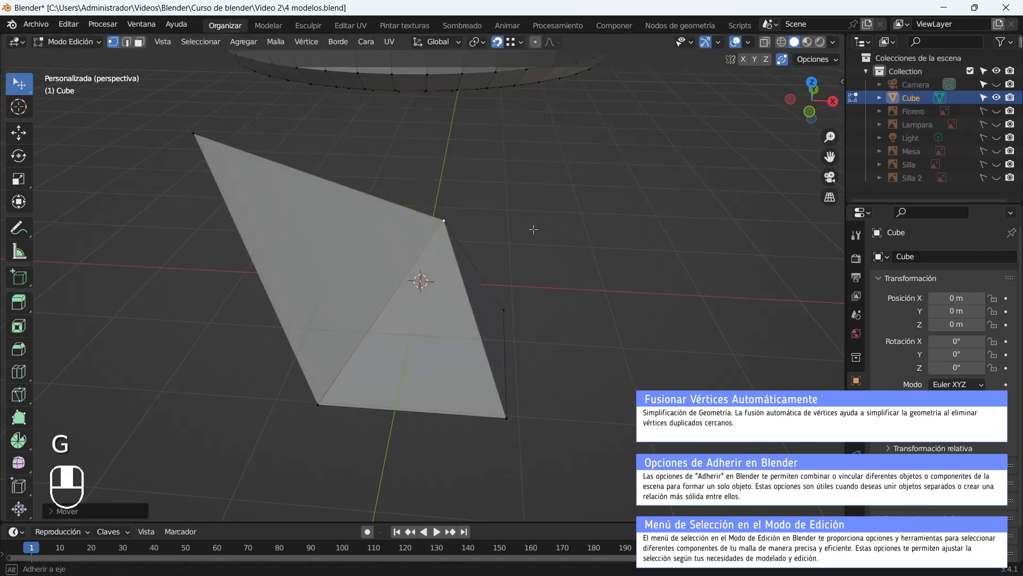
Move the outlying top vertex back in above the cube's base to give a pyramid-like shape.
middle_drag(534, 226, 799, 216)
click(710, 165)
key(g)
click(280, 264)
Switch to the Circle selection tool with radius 25 and brush over part of the torus's vertices.
scroll(272, 302, down, 3)
middle_drag(273, 302, 320, 312)
drag(19, 83, 83, 143)
drag(373, 143, 380, 180)
middle_drag(379, 180, 418, 135)
middle_drag(344, 124, 530, 160)
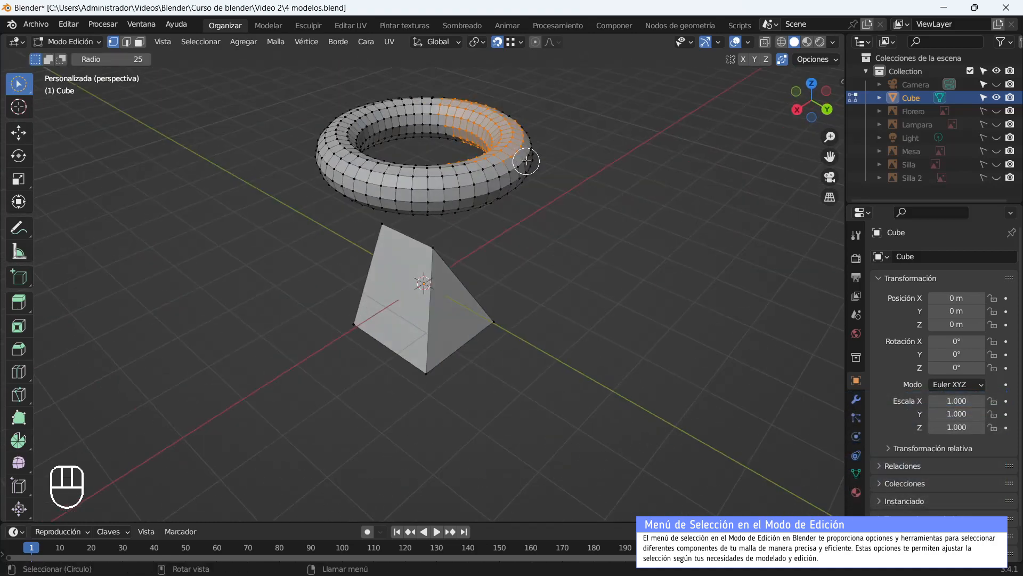
Turn on X-ray, circle-select more of the torus through the mesh and turn X-ray off again.
key(alt+z)
drag(458, 114, 543, 147)
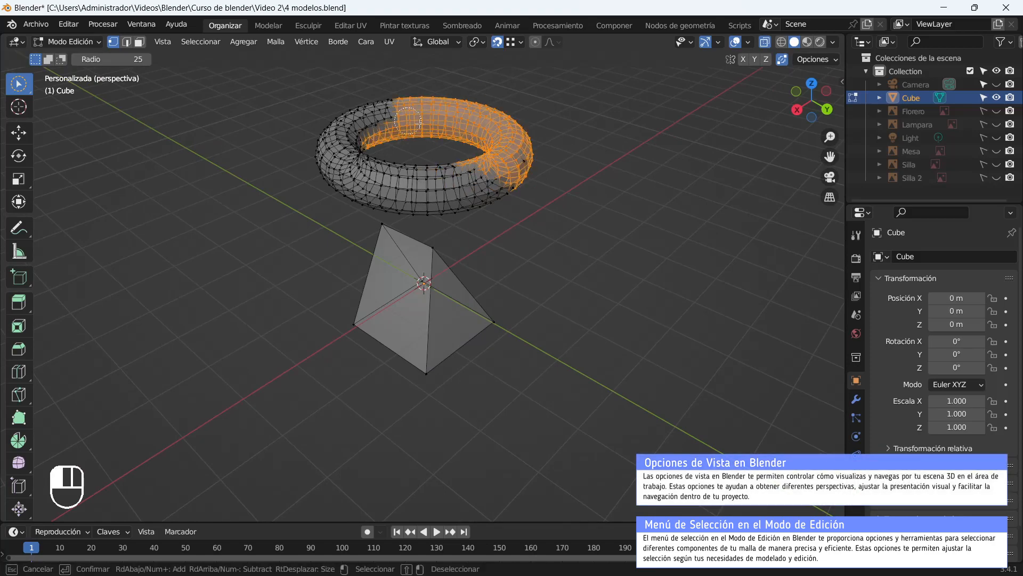
middle_drag(392, 217, 373, 226)
click(765, 42)
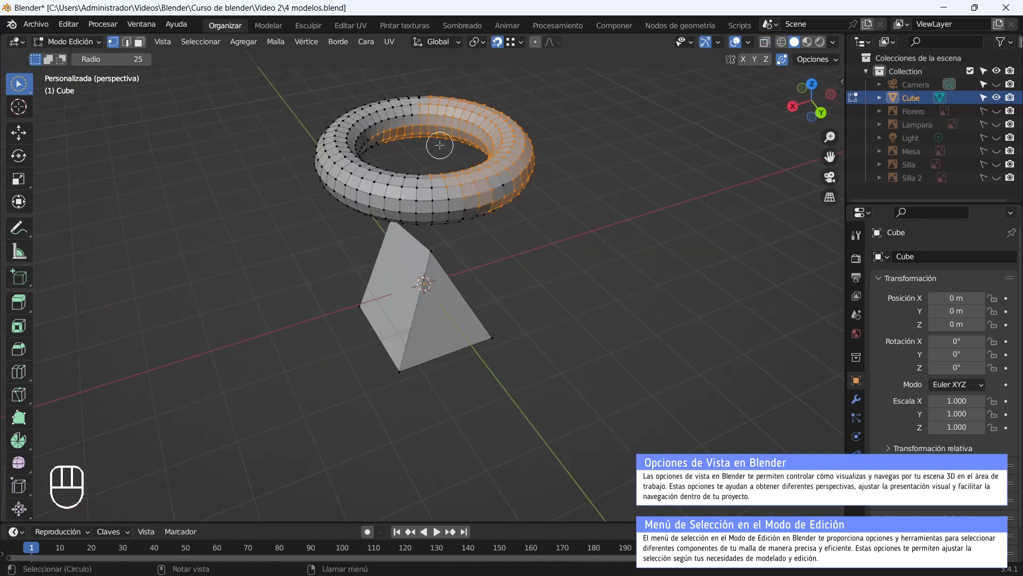
Circle-select part of the torus from the front view, first without X-ray and again with X-ray turned on.
key(KP_1)
middle_drag(341, 107, 352, 166)
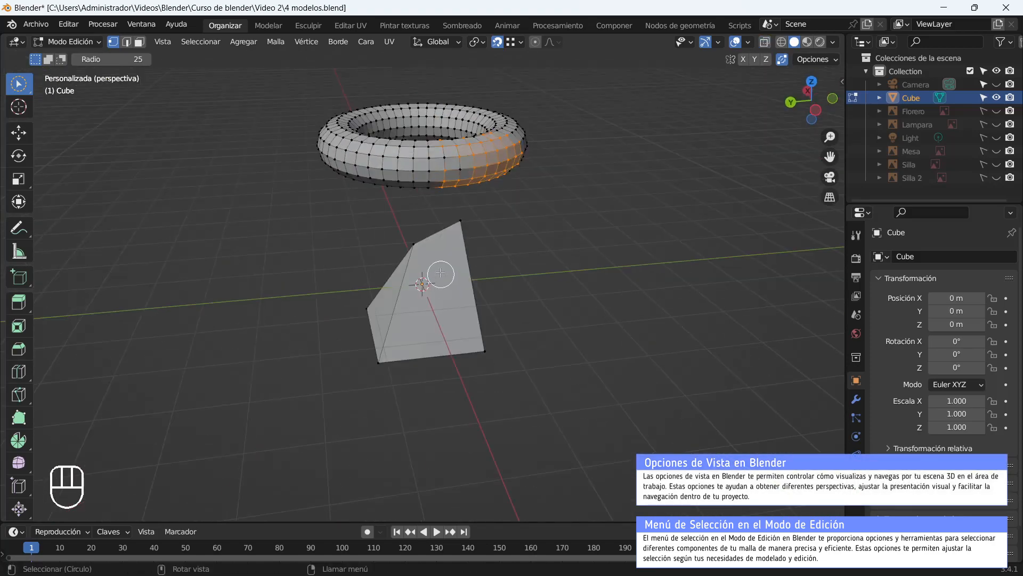
key(KP_1)
key(alt+z)
drag(406, 165, 405, 120)
middle_drag(288, 109, 296, 168)
key(KP_1)
Switch to the Lasso selection tool and lasso the torus and the pyramid-like shape in turn from the front view.
mouse_move(19, 85)
mouse_down()
mouse_move(44, 87)
mouse_move(88, 168)
mouse_up()
mouse_move(245, 92)
mouse_down()
mouse_move(332, 185)
mouse_move(418, 107)
mouse_up()
mouse_move(266, 203)
mouse_down()
mouse_move(563, 233)
mouse_move(512, 191)
mouse_up()
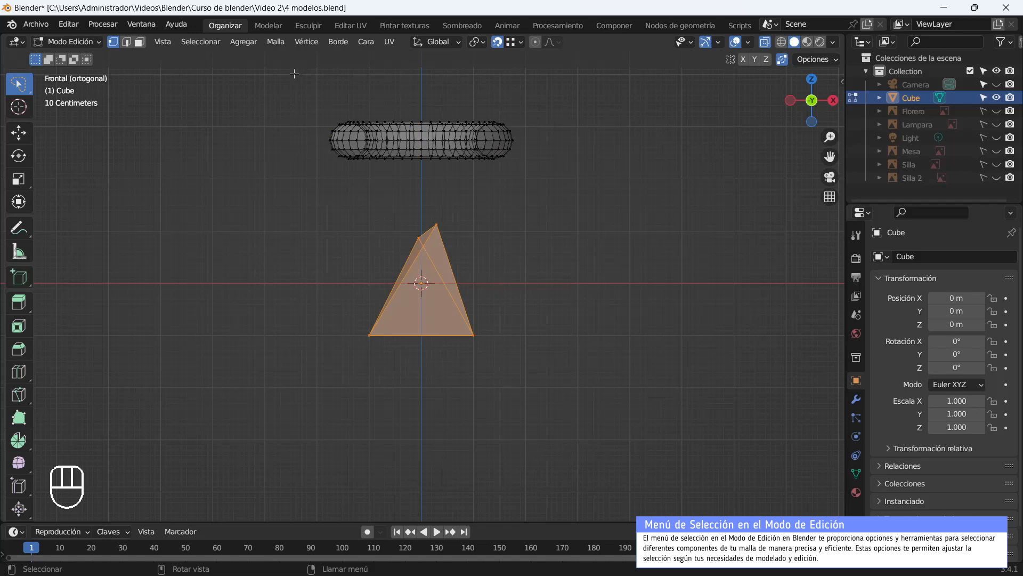
drag(410, 170, 371, 72)
drag(431, 156, 196, 104)
mouse_move(236, 88)
mouse_down()
mouse_move(302, 177)
mouse_move(423, 107)
mouse_move(419, 92)
mouse_up()
key(KP_1)
middle_drag(252, 147, 292, 187)
Box-select the right half of the torus in front view and move it outward to stretch the ring into an oval.
drag(25, 85, 80, 112)
key(KP_1)
drag(547, 201, 426, 88)
key(g)
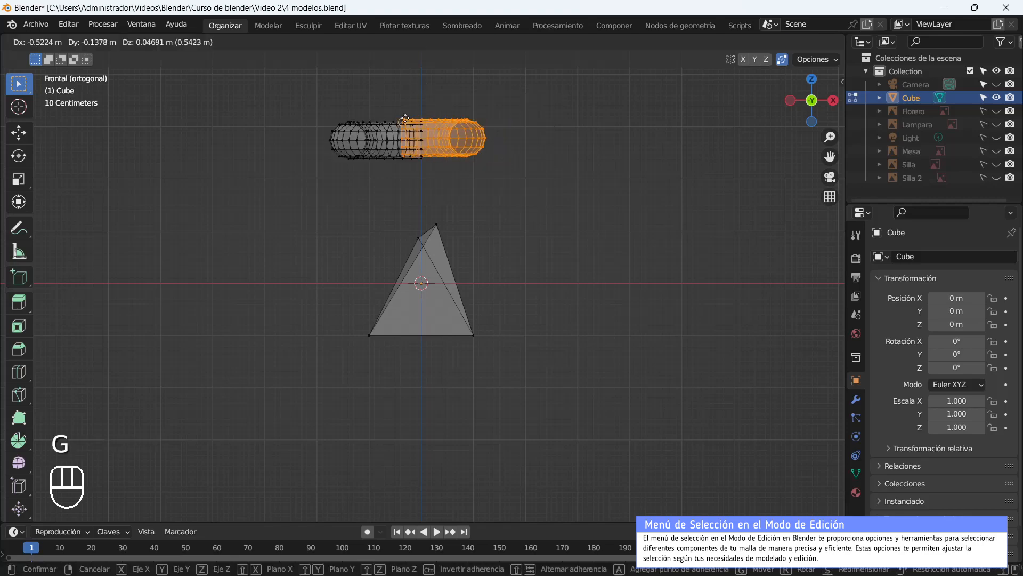
click(589, 119)
Check the stretched ring in Object Mode, return to Edit Mode and turn off X-ray.
middle_drag(298, 203, 331, 251)
key(Tab)
key(ctrl+z)
click(766, 46)
Box-select along the ring's middle in front view with X-ray off, and inspect which vertices are selected.
scroll(331, 251, up, 2)
middle_drag(549, 249, 543, 226)
key(KP_1)
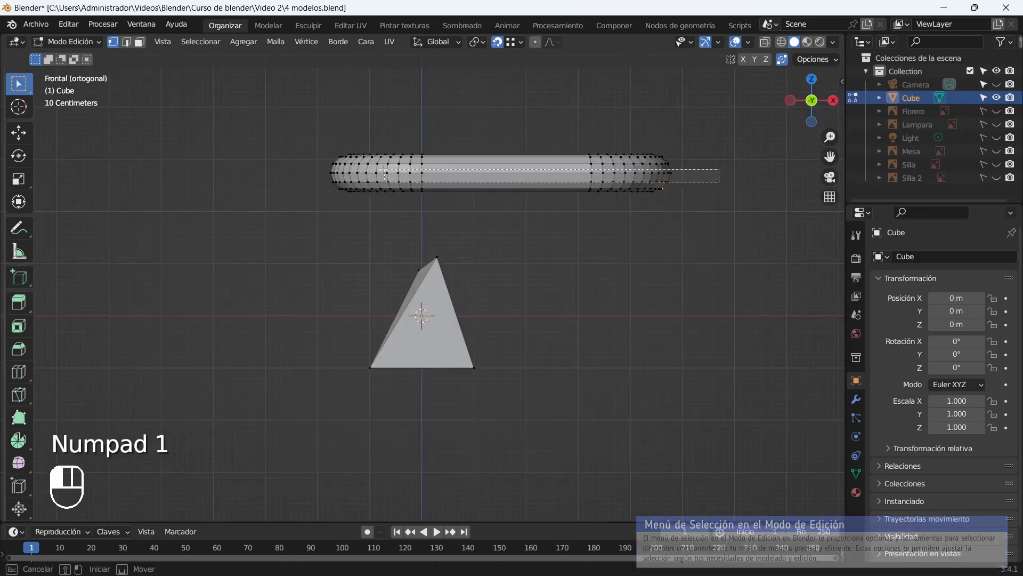
drag(333, 172, 329, 170)
middle_drag(611, 215, 568, 262)
scroll(586, 298, up, 2)
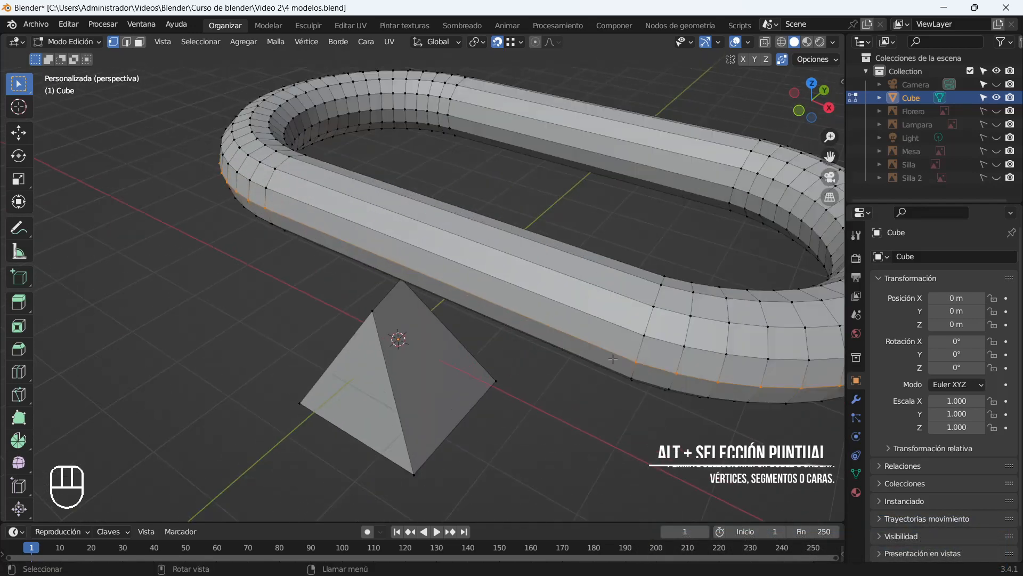
Add a vertex loop along the ring to the selection, scale it to form a groove and check it in Object Mode.
middle_drag(628, 336, 609, 338)
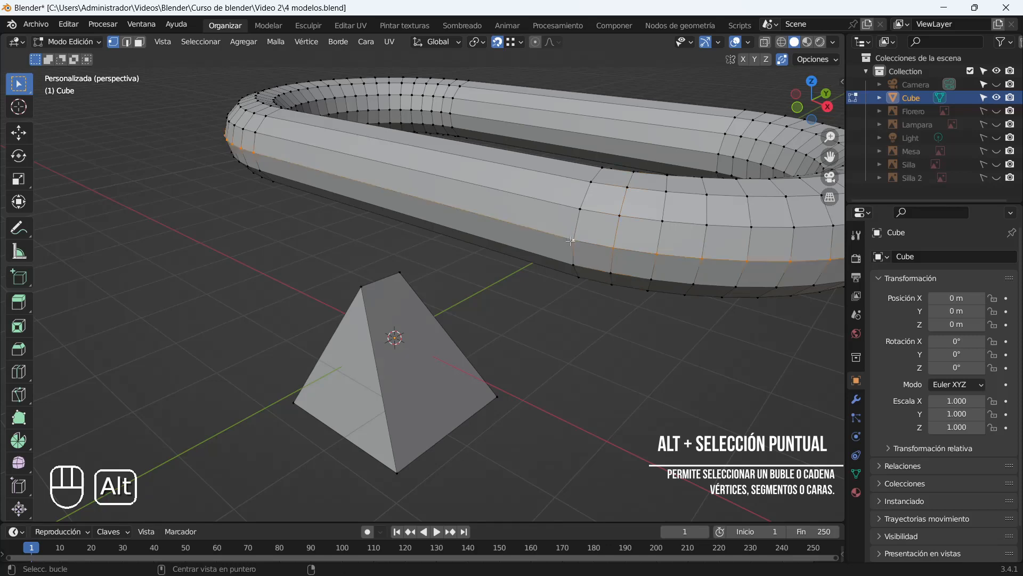
alt+shift+click(612, 274)
scroll(426, 253, down, 4)
middle_drag(314, 227, 429, 213)
key(s)
click(389, 233)
key(Tab)
scroll(514, 206, up, 2)
middle_drag(513, 207, 461, 250)
key(Tab)
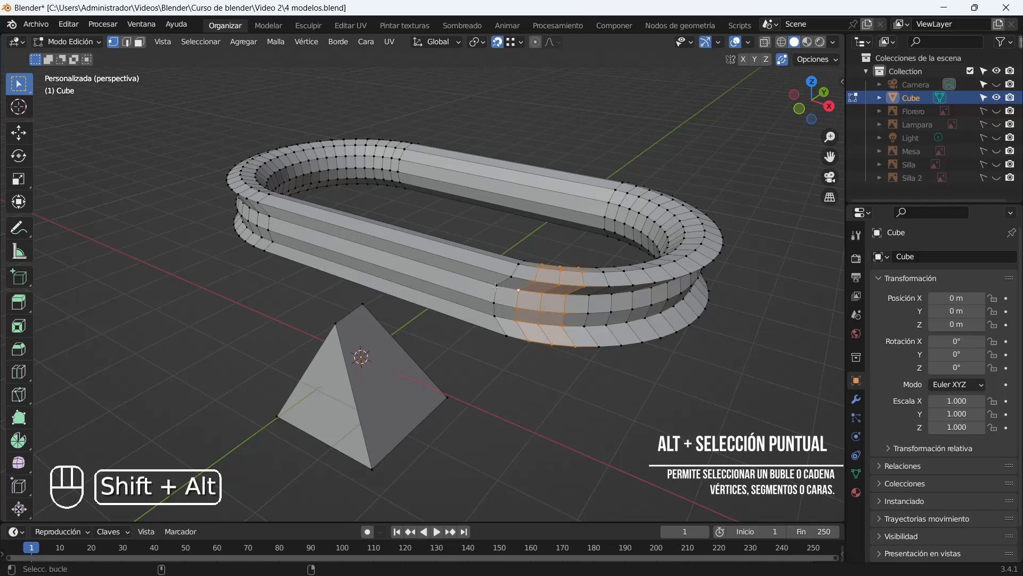
Undo the trial loop selections and select a band of cross-section vertex loops at each rounded end of the ring.
middle_drag(513, 308, 407, 252)
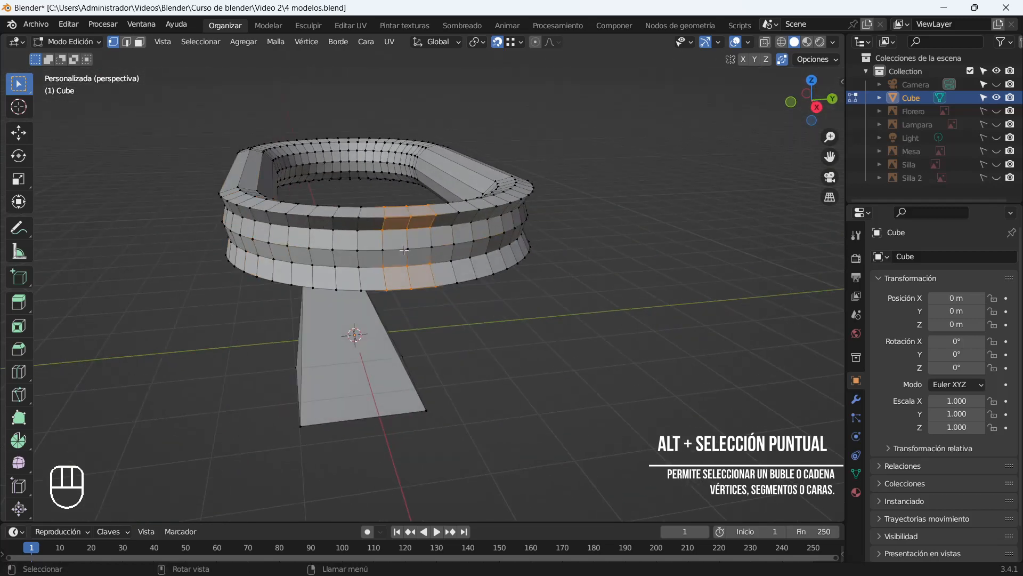
middle_drag(382, 255, 464, 232)
alt+shift+click(463, 232)
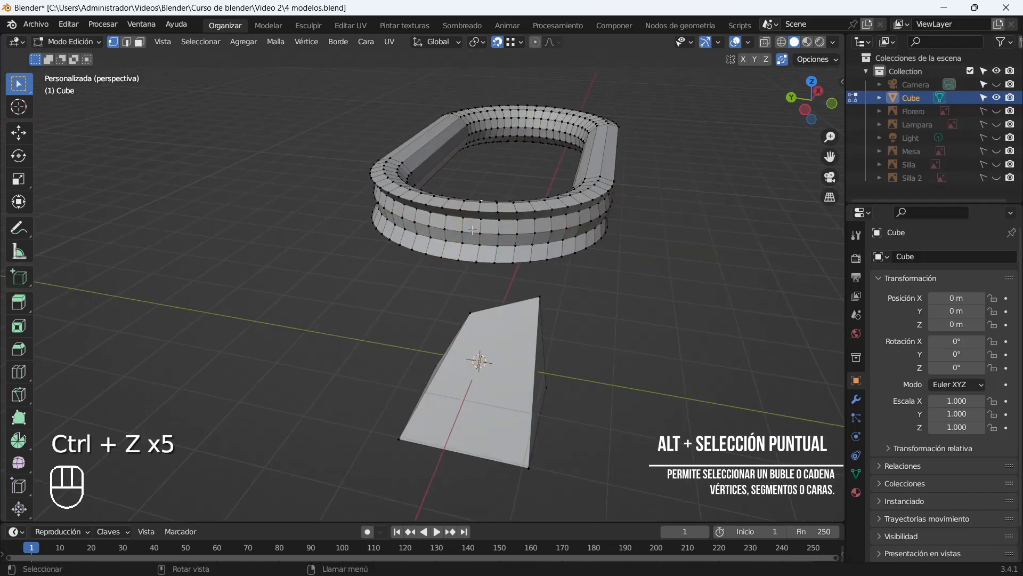
scroll(472, 230, up, 1)
middle_drag(511, 227, 369, 203)
middle_drag(536, 240, 382, 258)
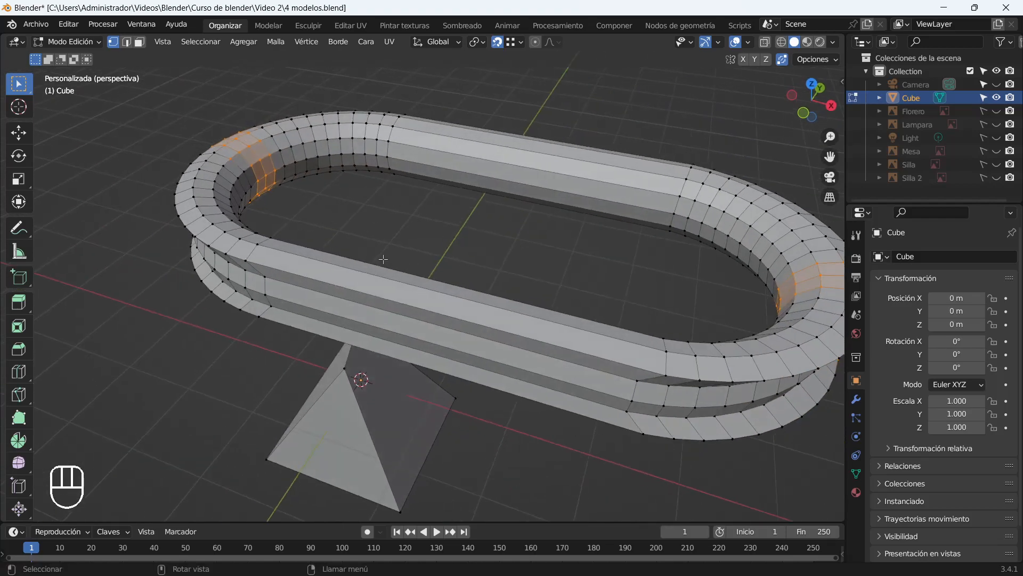
Try scaling the two selected bands together with the current pivot point, and cancel the scaling.
scroll(381, 258, down, 3)
key(s)
right_click(325, 219)
Set the transform pivot to Individual Origins, scale both bands up into flared bulges and check them in Object Mode.
middle_drag(325, 220, 447, 202)
click(476, 41)
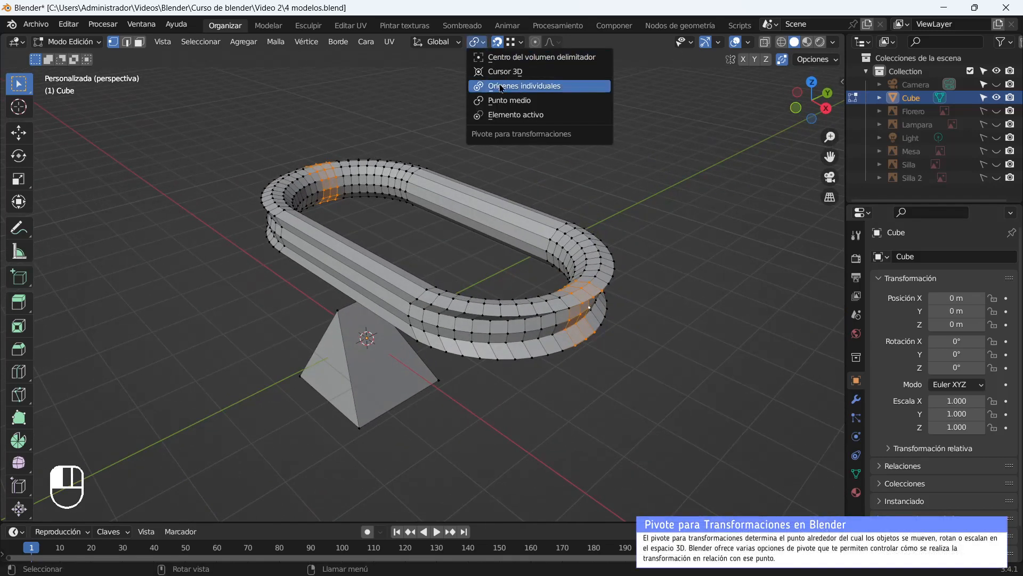
click(532, 92)
key(s)
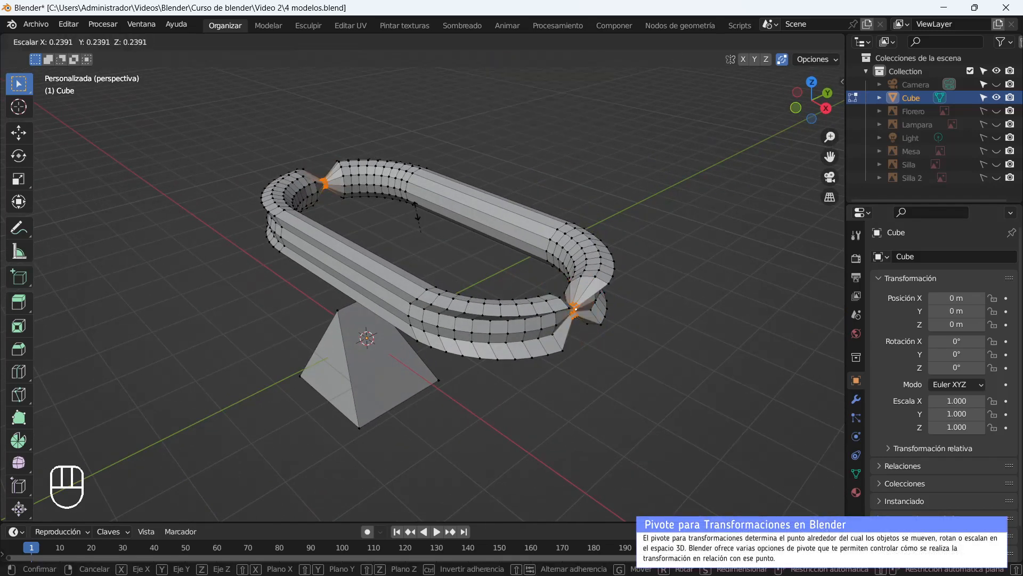
click(487, 269)
key(Tab)
middle_drag(487, 270, 417, 263)
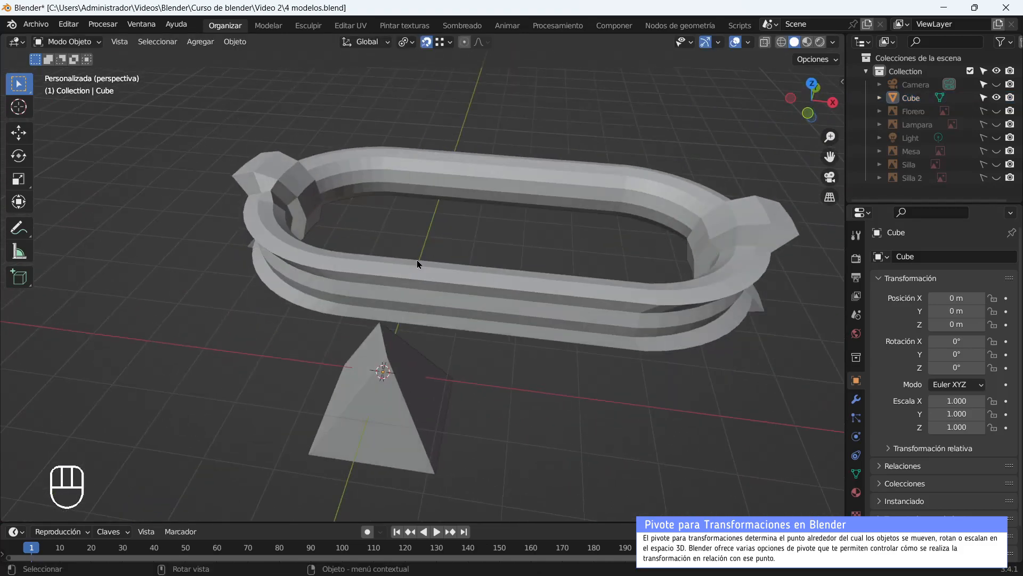
Examine the snapping options, including the available snap targets and the transformations that snapping affects.
scroll(417, 260, down, 3)
scroll(399, 188, up, 2)
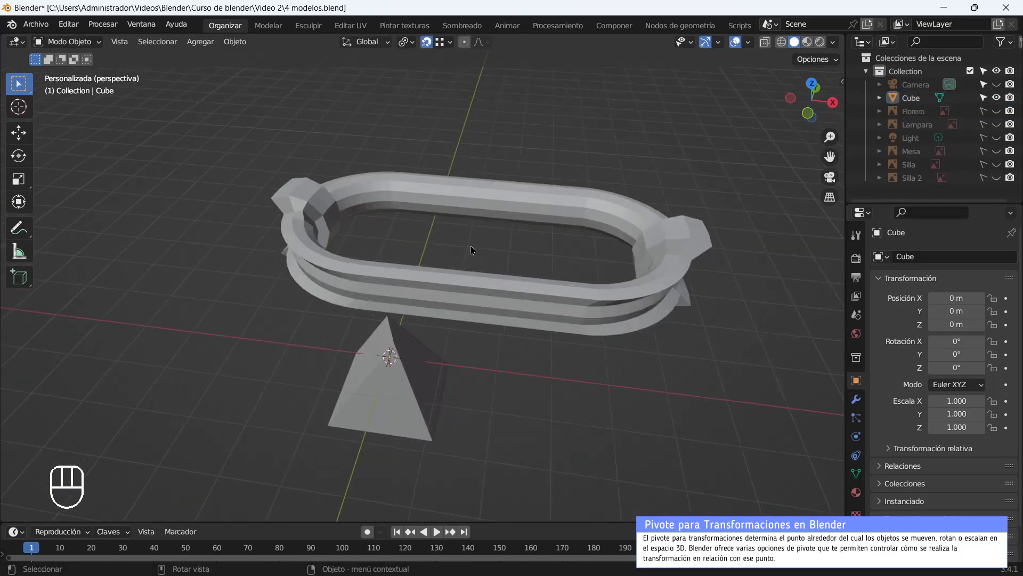
click(427, 42)
click(450, 42)
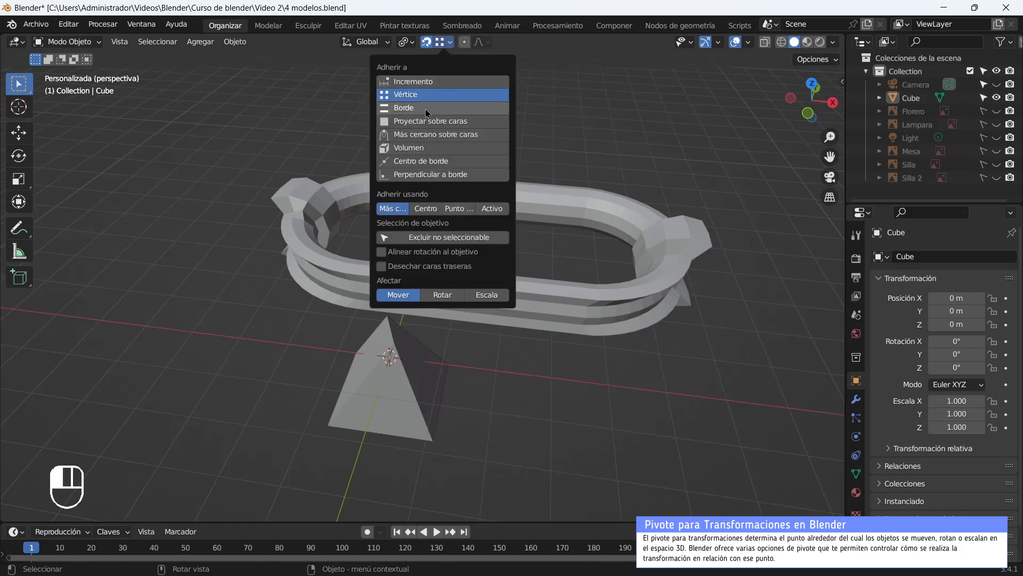
click(397, 256)
Enter Edit Mode on the ring and select one cross-section vertex loop at the same end of each straight section.
key(Tab)
middle_drag(374, 251, 397, 255)
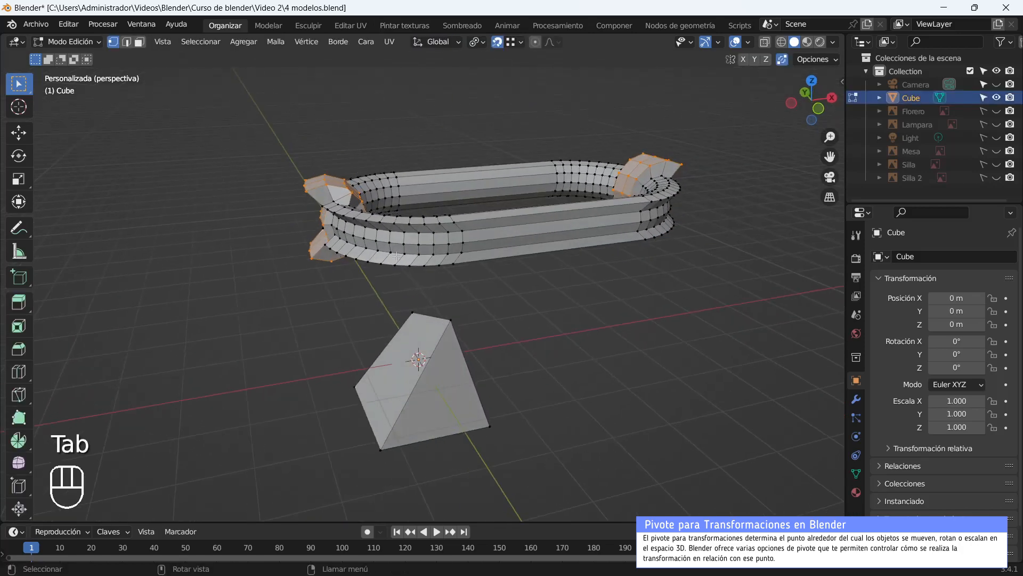
click(477, 42)
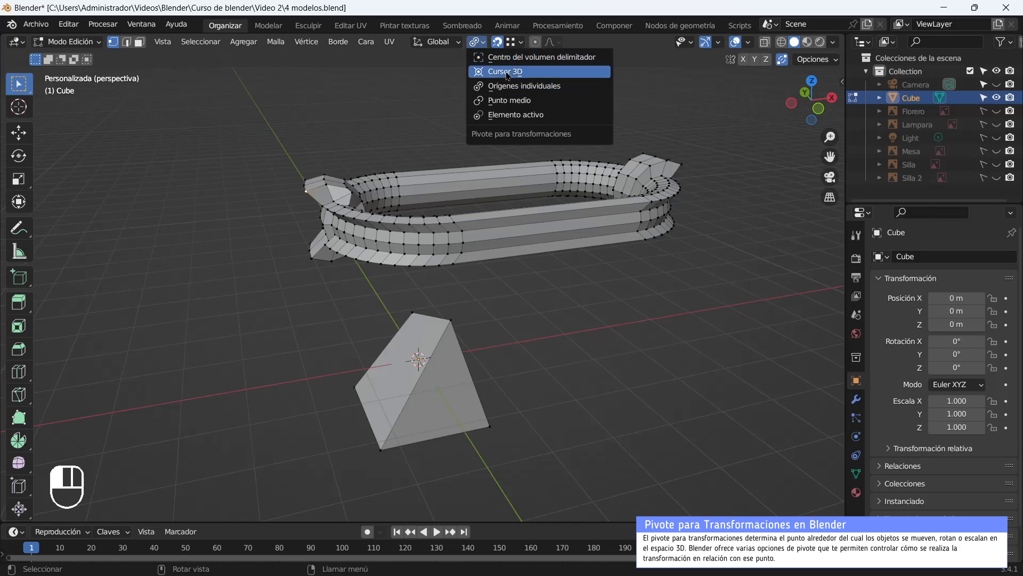
click(533, 116)
middle_drag(535, 123, 590, 192)
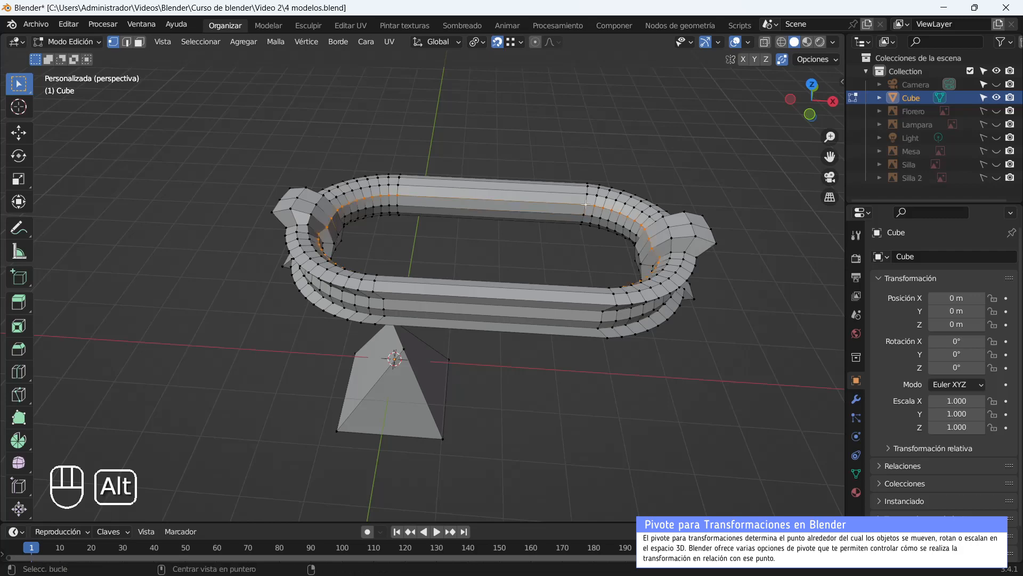
middle_drag(587, 199, 564, 286)
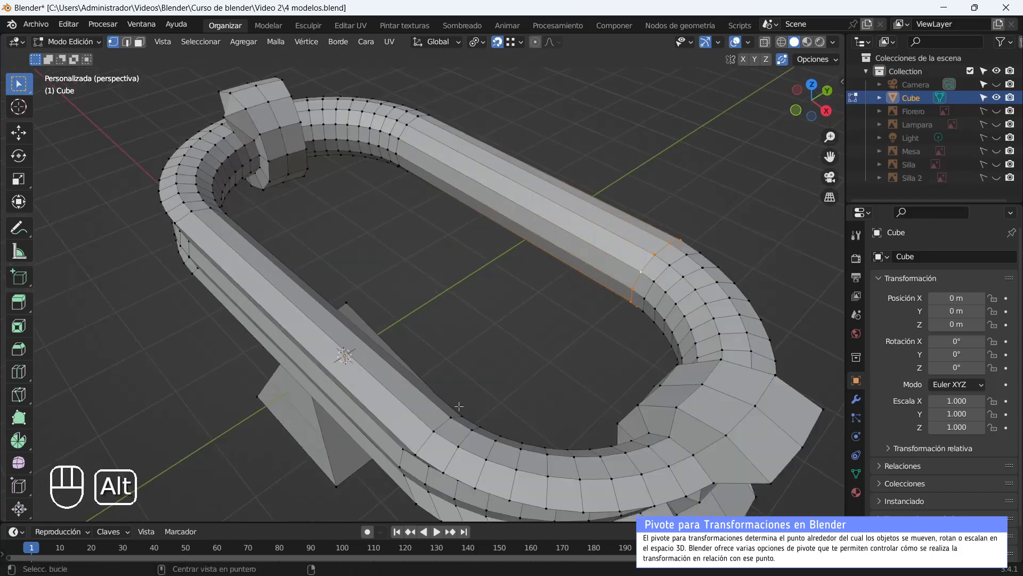
Set the transform pivot to Bounding Box Center, try scaling the two loops and cancel the scaling.
click(477, 42)
click(522, 62)
scroll(373, 154, down, 4)
middle_drag(197, 184, 266, 173)
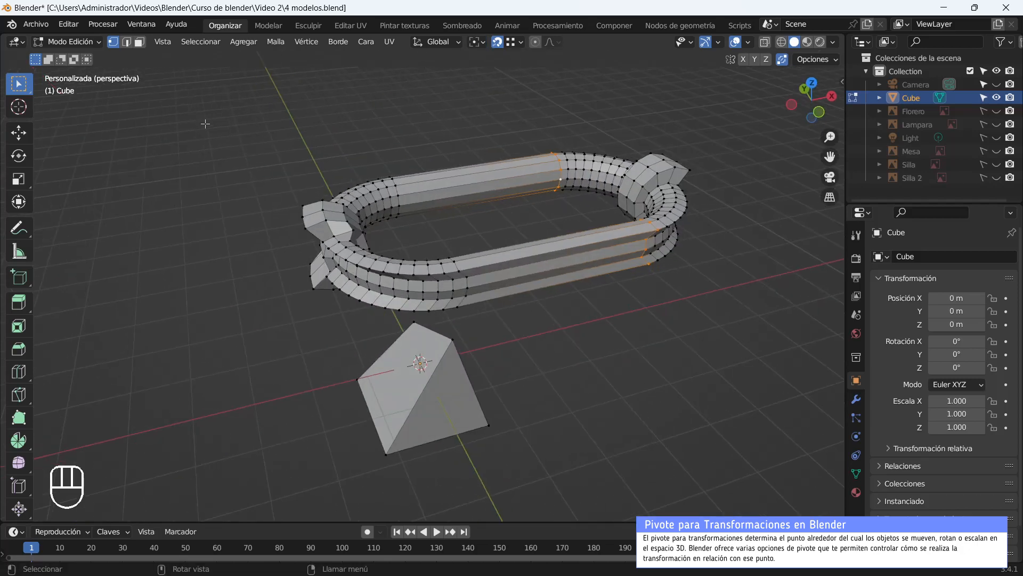
key(s)
right_click(491, 213)
Switch the transform pivot to 3D Cursor, try scaling the two loops and cancel the scaling.
click(478, 45)
click(527, 72)
key(s)
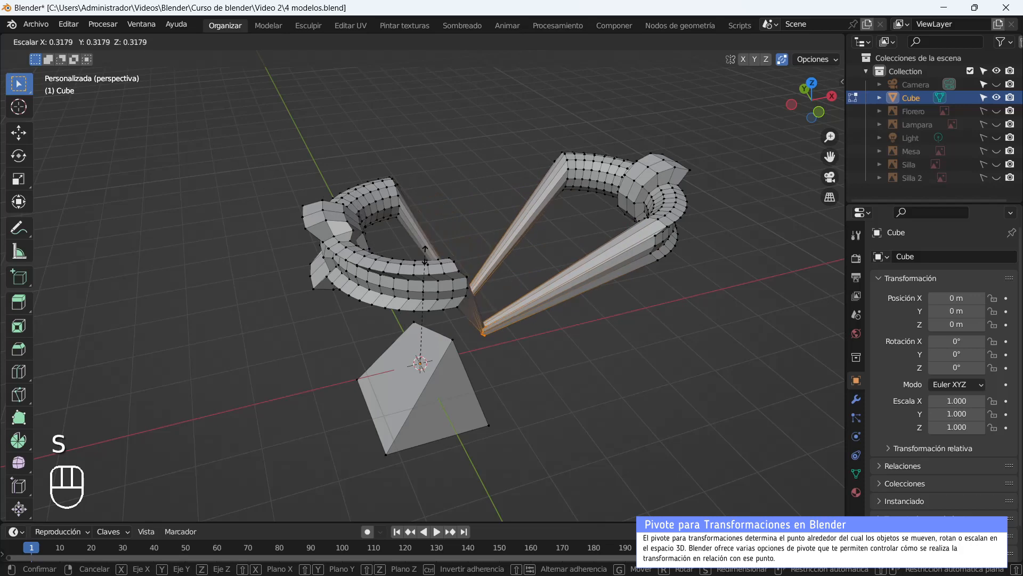
right_click(418, 246)
Set the transform pivot to Individual Origins and scale both loops up into wide flares.
click(478, 46)
click(523, 84)
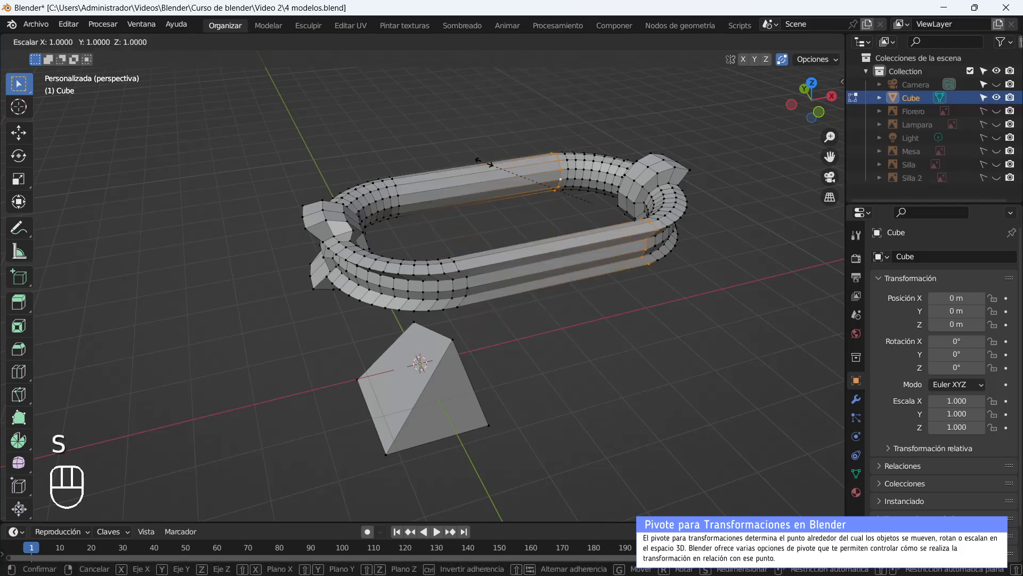
key(s)
click(597, 154)
middle_drag(597, 155, 660, 142)
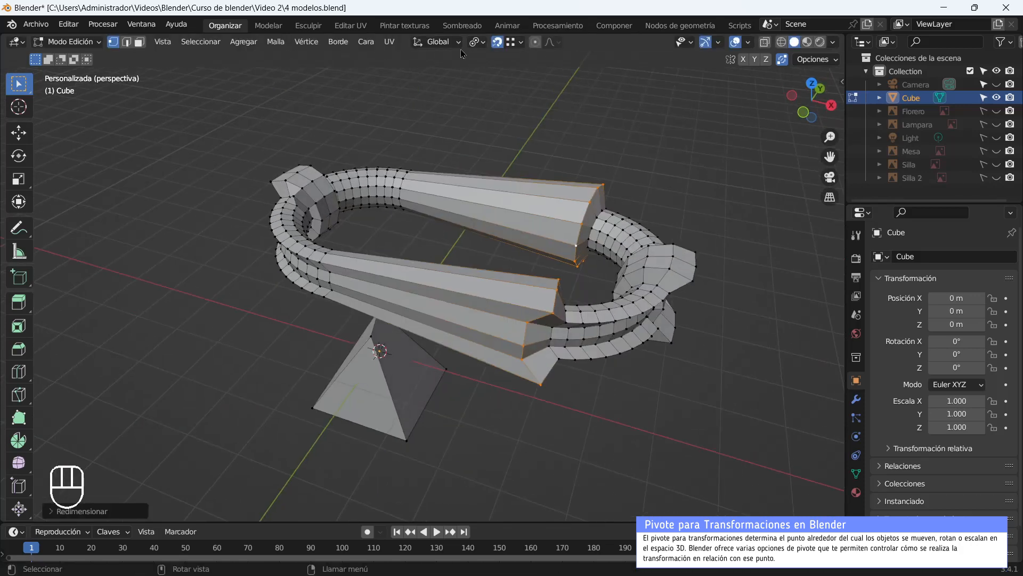
Set the transform pivot to Median Point and scale the two loops down toward each other.
click(479, 42)
click(511, 100)
middle_drag(211, 151, 196, 152)
key(s)
click(355, 209)
scroll(373, 224, up, 2)
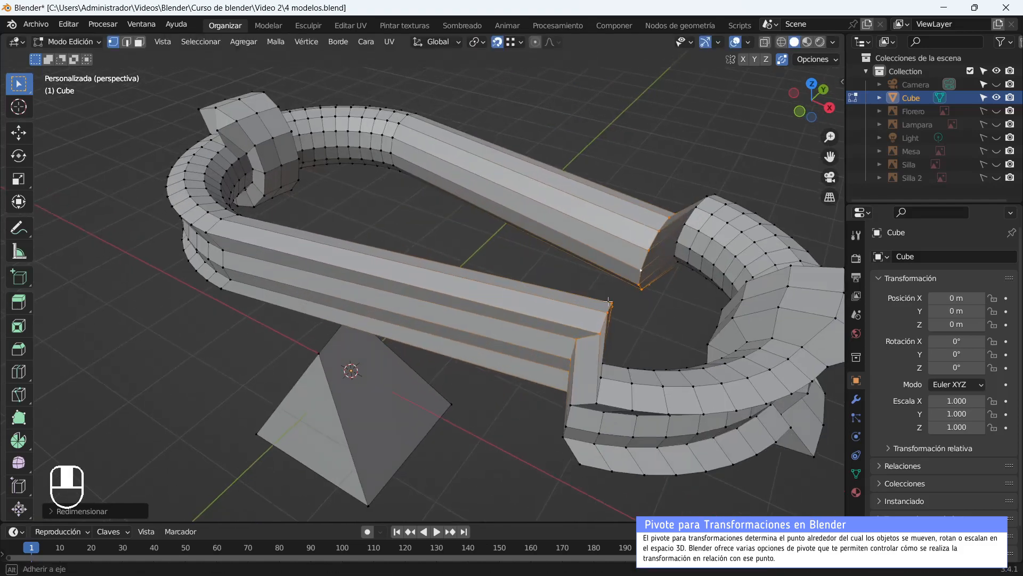
Scale the two loops up and away from each other about their median point.
middle_drag(445, 256, 409, 242)
key(s)
click(629, 306)
middle_drag(629, 306, 576, 255)
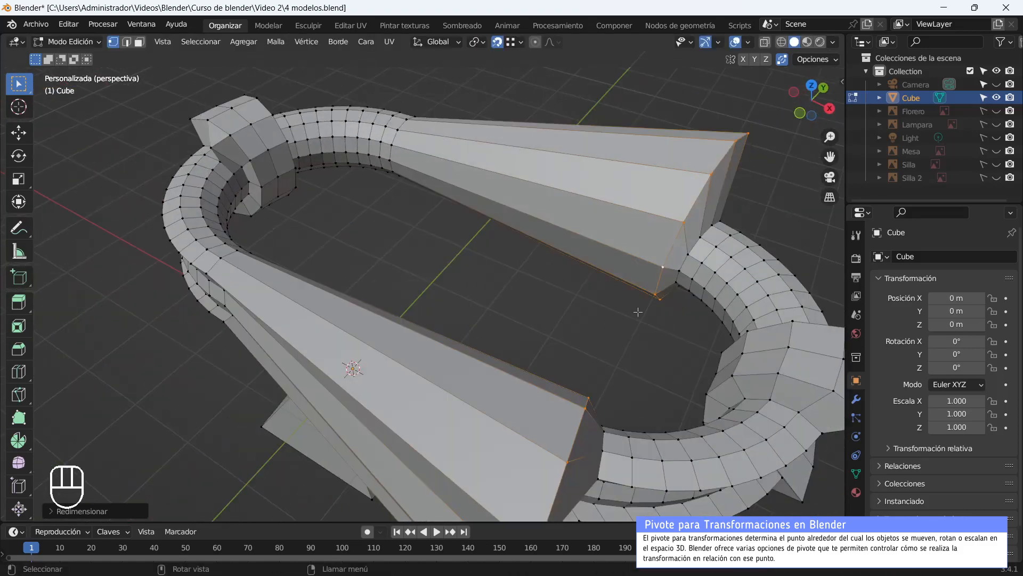
Set the transform pivot to Active Element and select two neighbouring inner faces on one end bulge using face selection.
scroll(533, 213, down, 3)
click(476, 41)
click(509, 117)
middle_drag(450, 270, 502, 298)
click(702, 271)
scroll(699, 294, up, 3)
middle_drag(699, 294, 594, 263)
scroll(593, 263, up, 1)
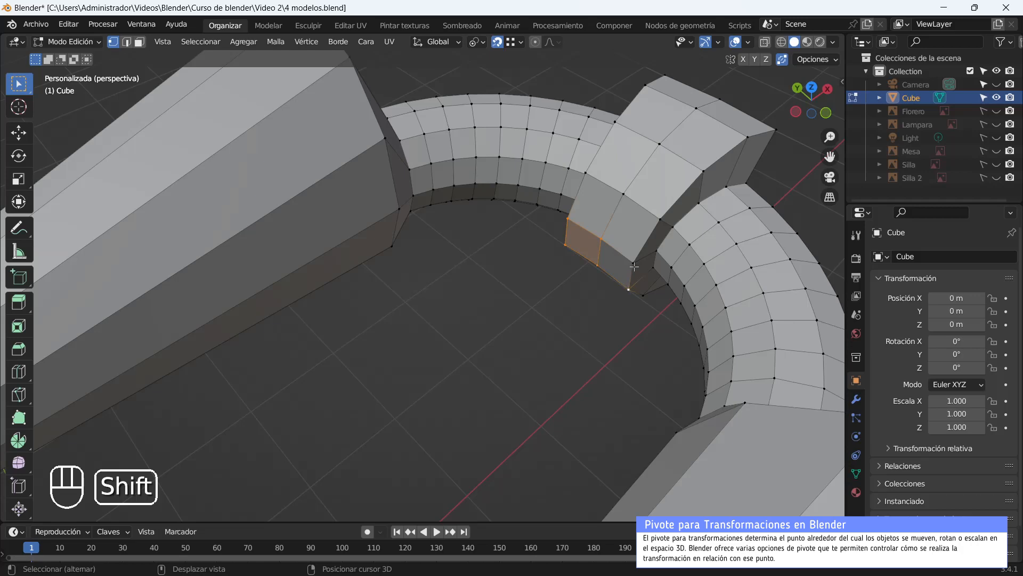
click(125, 44)
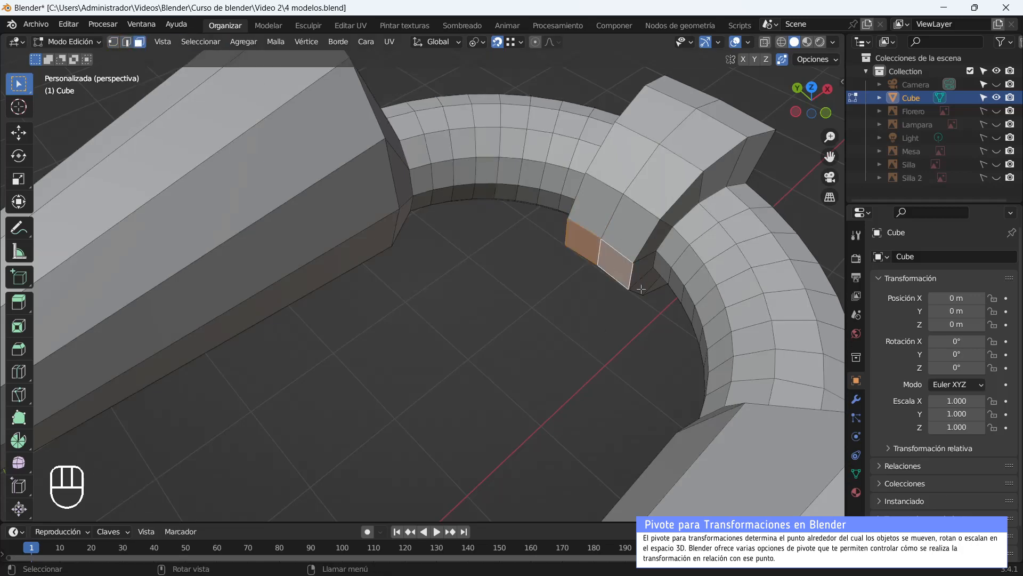
Add an inner face of the opposite bulge as the active element and scale the selected faces toward it.
scroll(641, 289, down, 6)
middle_drag(641, 289, 531, 269)
scroll(185, 249, up, 5)
shift+middle_drag(198, 187, 279, 262)
shift+click(205, 255)
scroll(204, 255, down, 6)
click(477, 42)
click(506, 114)
key(s)
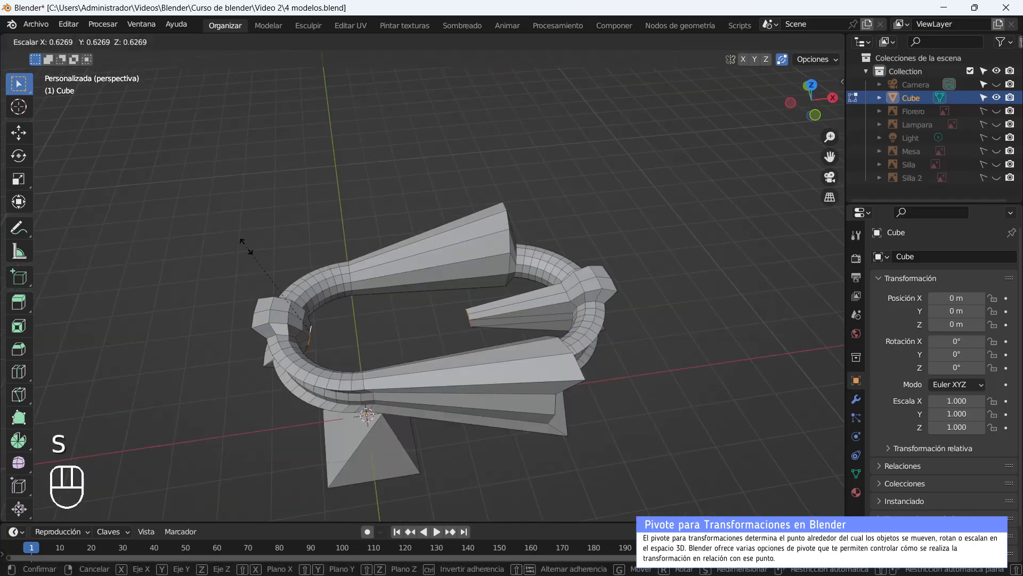
click(255, 254)
middle_drag(255, 254, 419, 377)
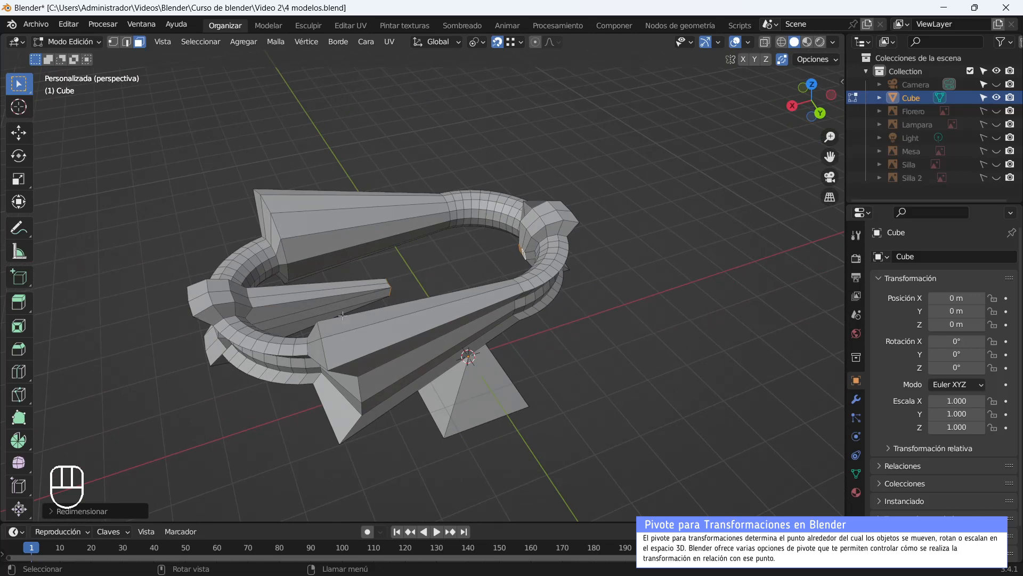
Select the pyramid's linked geometry, separate it by Selection into its own object and select that object in Object Mode.
key(Tab)
key(Tab)
middle_drag(428, 277, 503, 347)
key(l)
key(l)
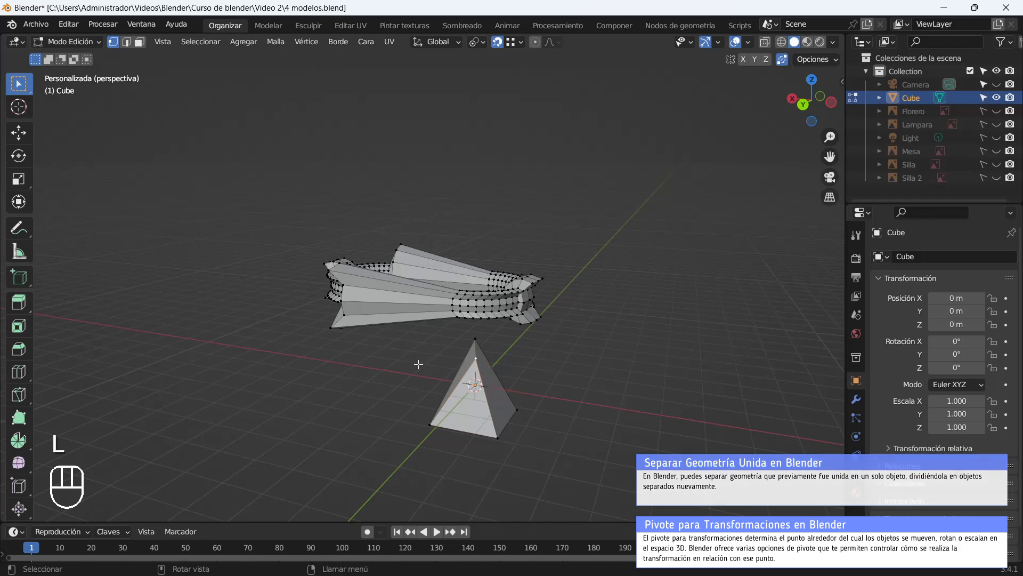
key(p)
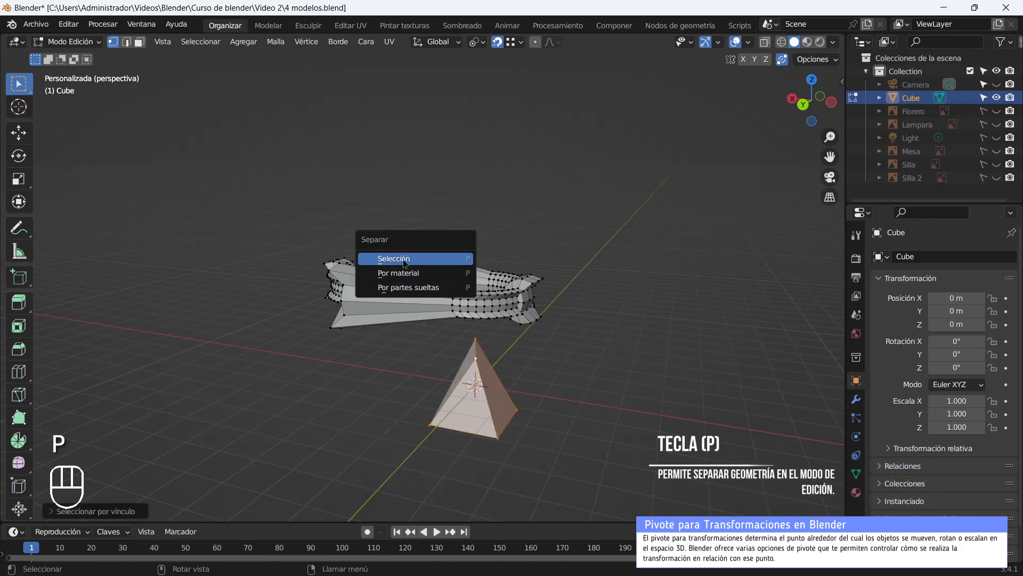
click(421, 265)
key(Tab)
click(477, 388)
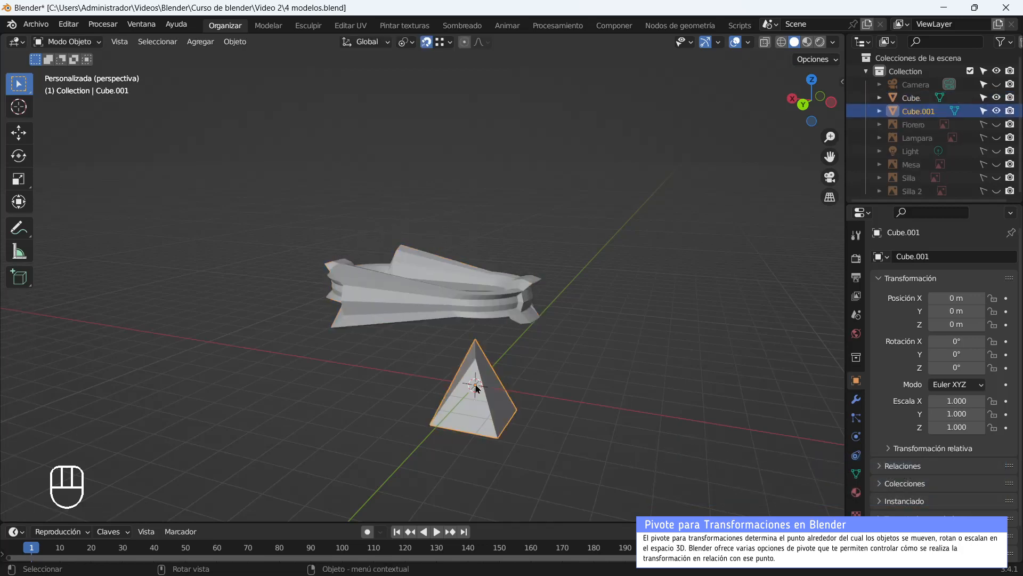
Move the pyramid along the X axis to about -9.02 m, and select the ring and pyramid with the pyramid active.
middle_drag(484, 237, 454, 375)
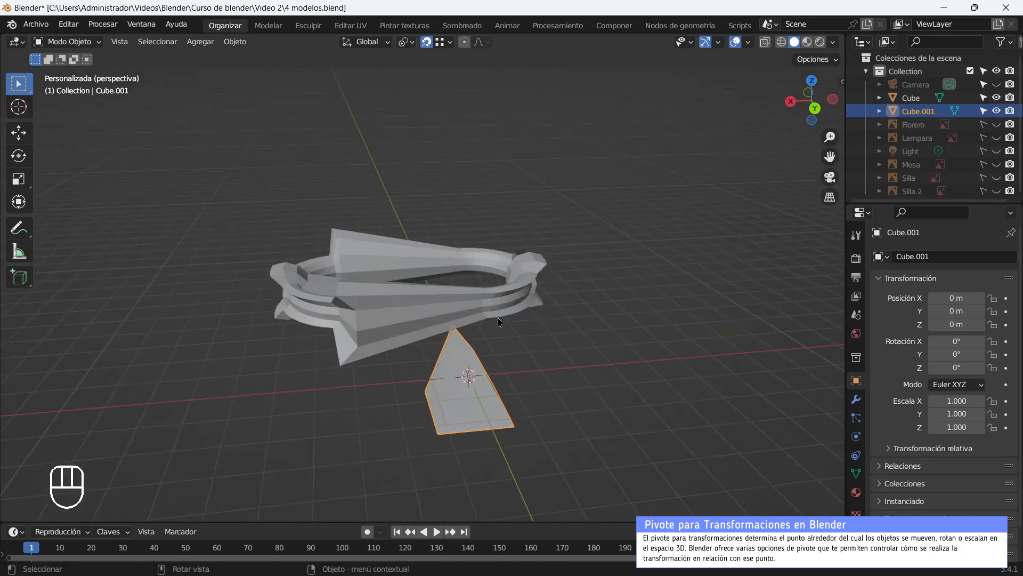
key(g)
key(x)
click(755, 363)
click(514, 309)
shift+click(751, 358)
shift+middle_drag(469, 223, 397, 229)
click(444, 272)
shift+click(711, 404)
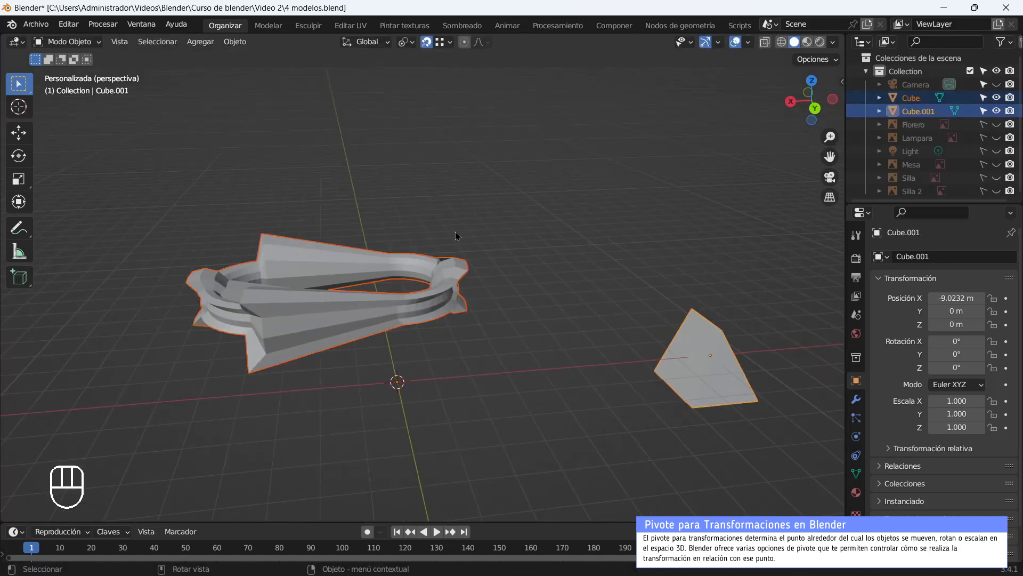
Try rotating both objects with the pivot set to Active Element, and undo the rotation.
click(425, 41)
click(459, 111)
key(r)
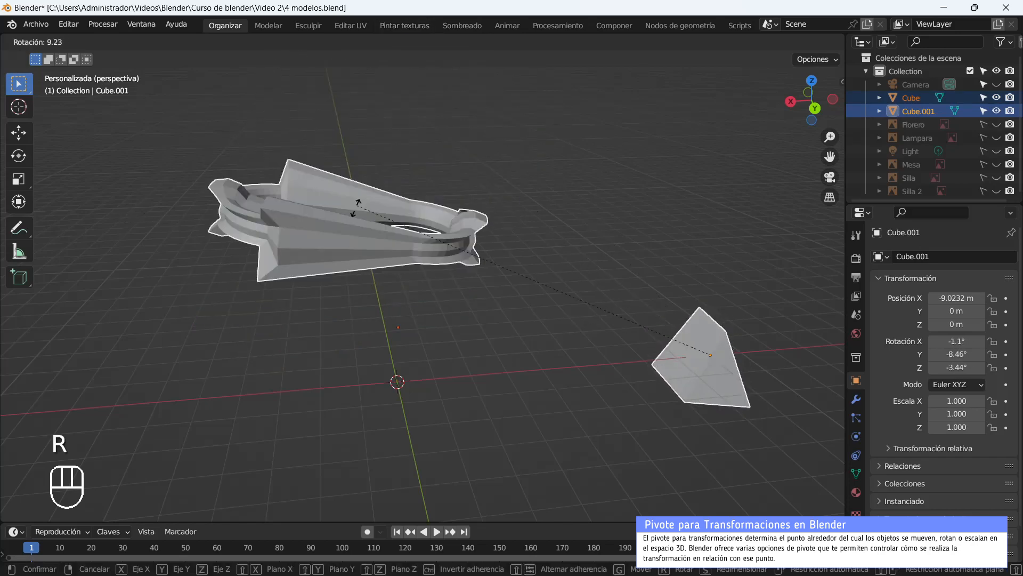
click(356, 181)
key(ctrl+z)
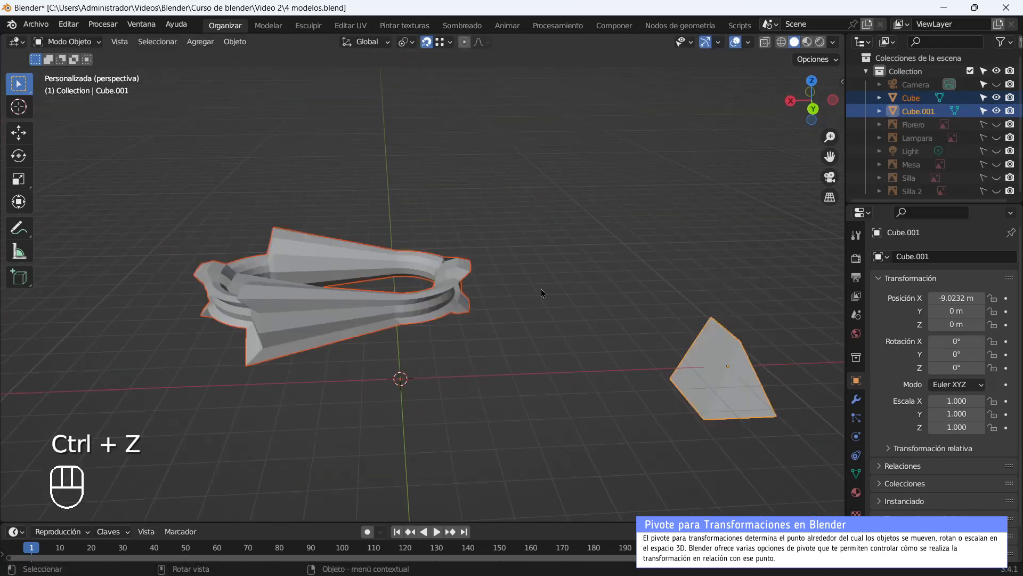
Set the transform pivot to Median Point, try rotating both objects and cancel the rotation.
click(405, 42)
click(448, 98)
key(r)
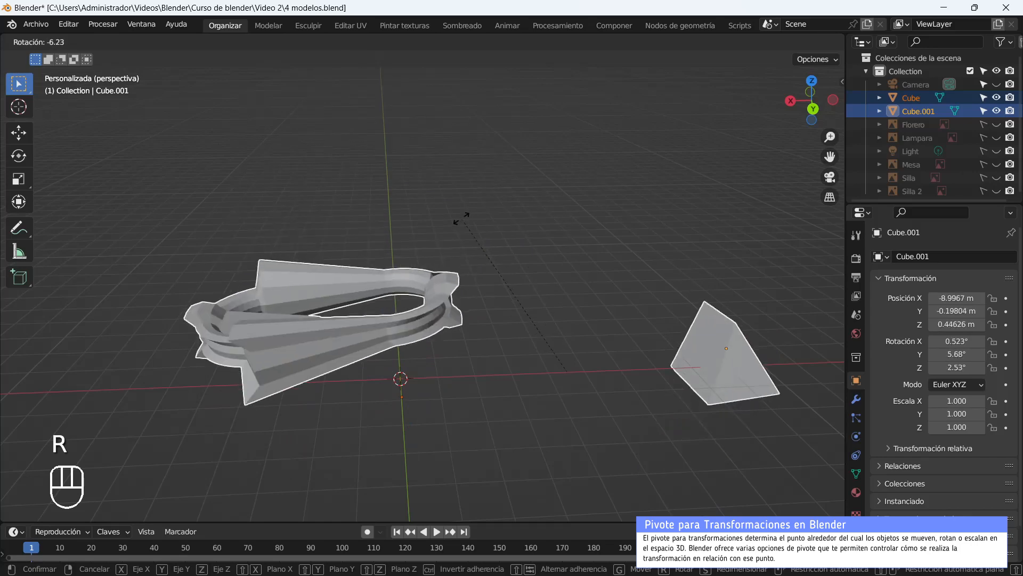
right_click(461, 216)
Set the transform pivot to Individual Origins, try rotating both objects and cancel the rotation.
click(407, 41)
click(457, 88)
key(r)
right_click(469, 300)
Set the origin of the ring and of the pyramid to their own geometry.
click(411, 292)
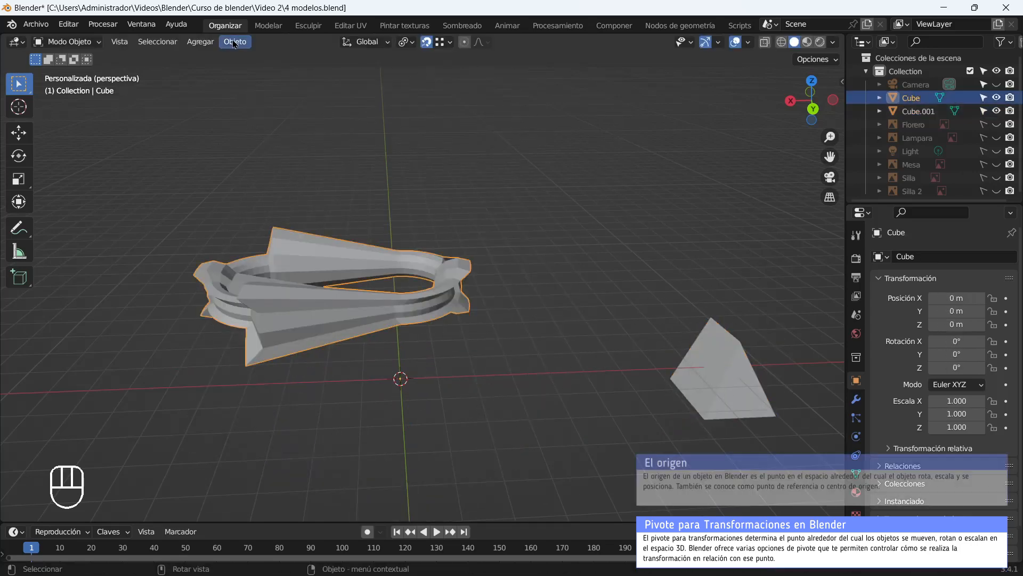
click(235, 41)
mouse_move(293, 75)
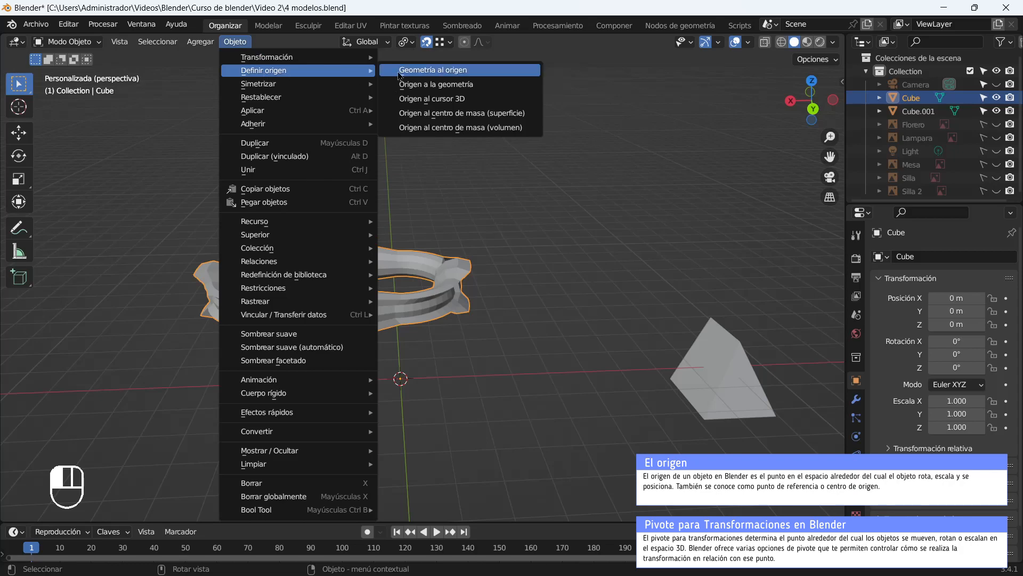
click(430, 84)
click(727, 393)
click(243, 46)
mouse_move(269, 68)
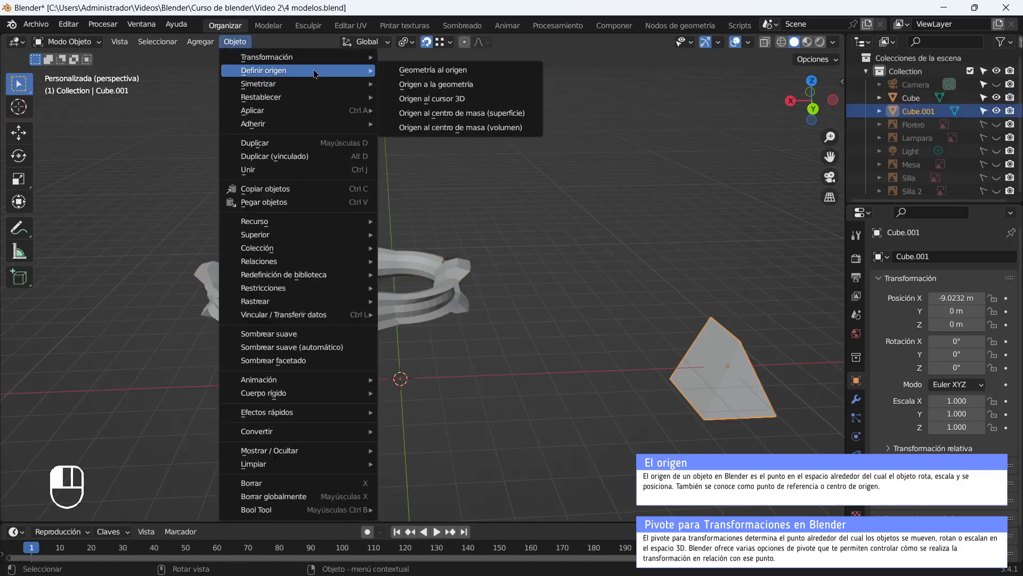
click(426, 84)
Try rotating the ring and pyramid around the global Z axis about their individual origins, and cancel the rotation.
click(344, 308)
drag(718, 473, 393, 248)
click(407, 42)
click(423, 86)
key(r)
key(z)
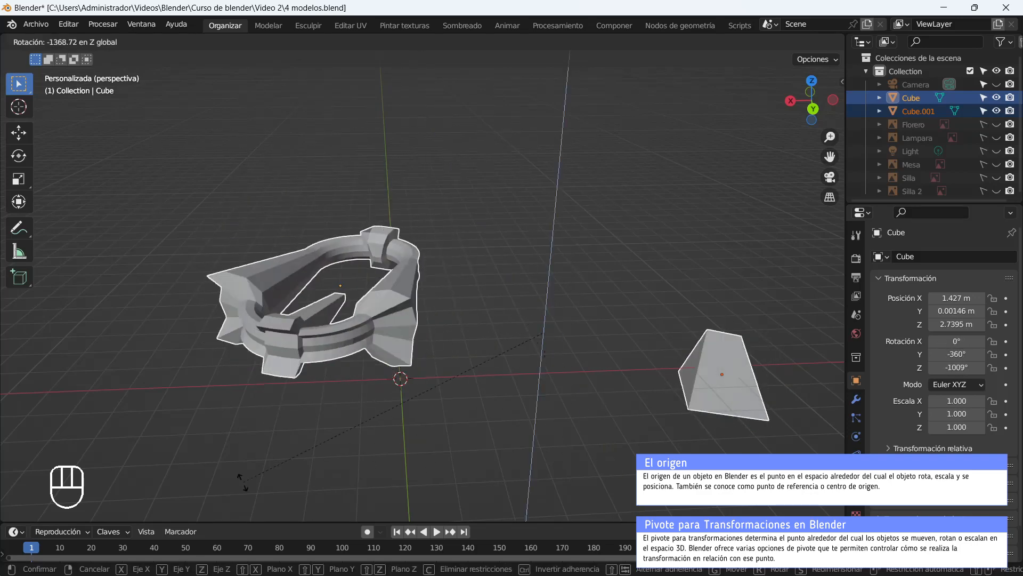
key(Escape)
Add a monkey mesh and move it behind the ring to about X -1.45 m, Y -10.88 m, Z 0.64 m.
key(shift+a)
mouse_move(435, 184)
click(499, 308)
middle_drag(499, 307, 419, 273)
scroll(349, 288, down, 3)
key(g)
click(602, 273)
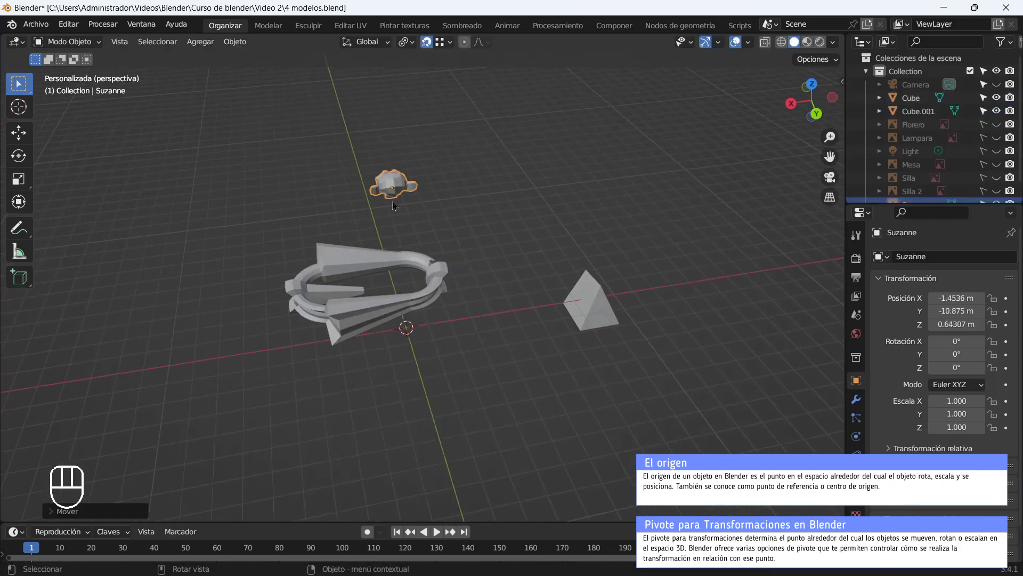
Set the transform pivot to 3D Cursor, select all three objects, try rotating them and cancel the rotation.
click(405, 44)
click(433, 74)
drag(660, 413, 325, 152)
middle_drag(352, 262, 322, 231)
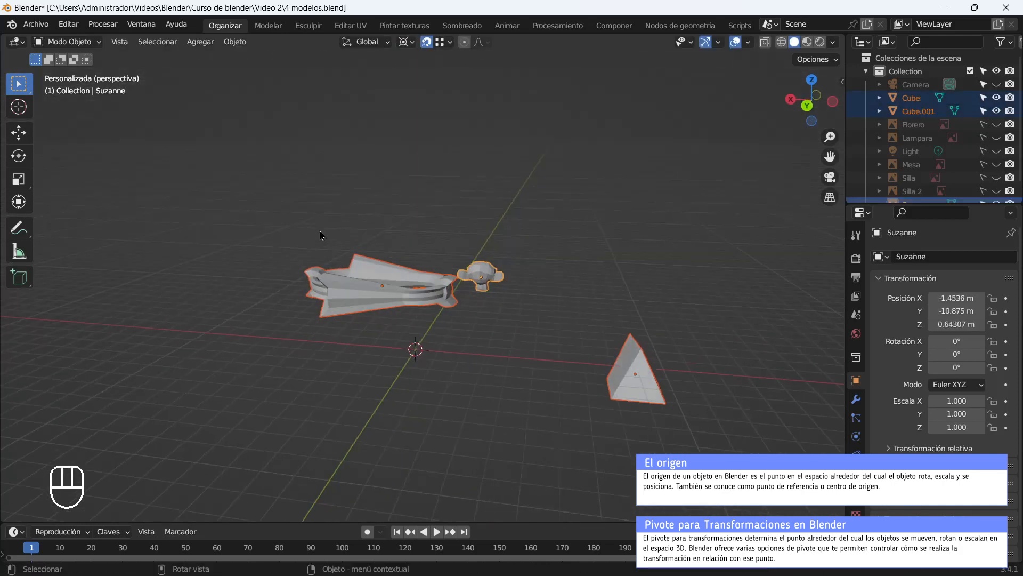
key(r)
right_click(337, 143)
Set the transform pivot to Bounding Box Center, try rotating all three objects and cancel the rotation.
click(410, 43)
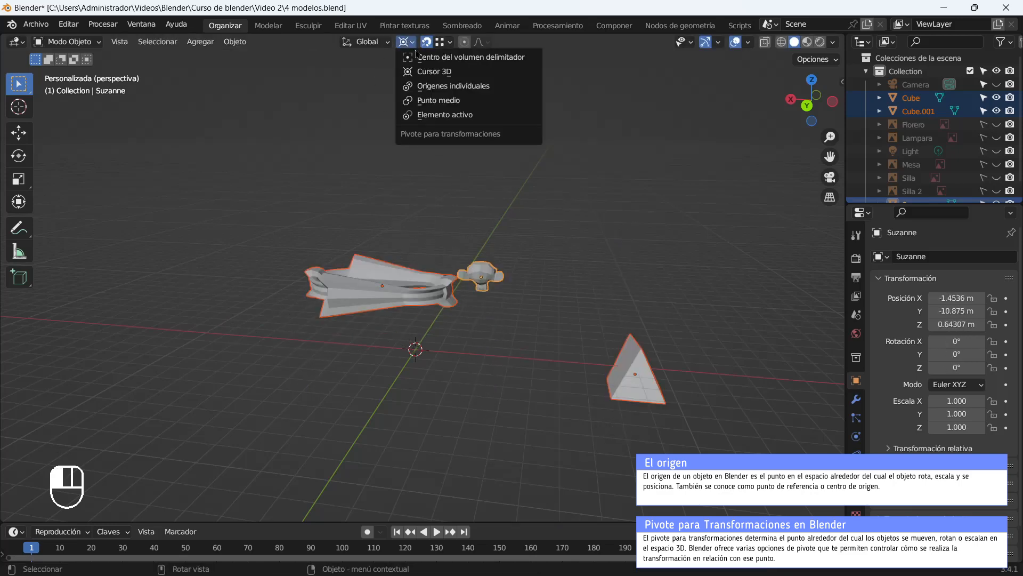
click(454, 62)
key(r)
right_click(376, 216)
click(408, 43)
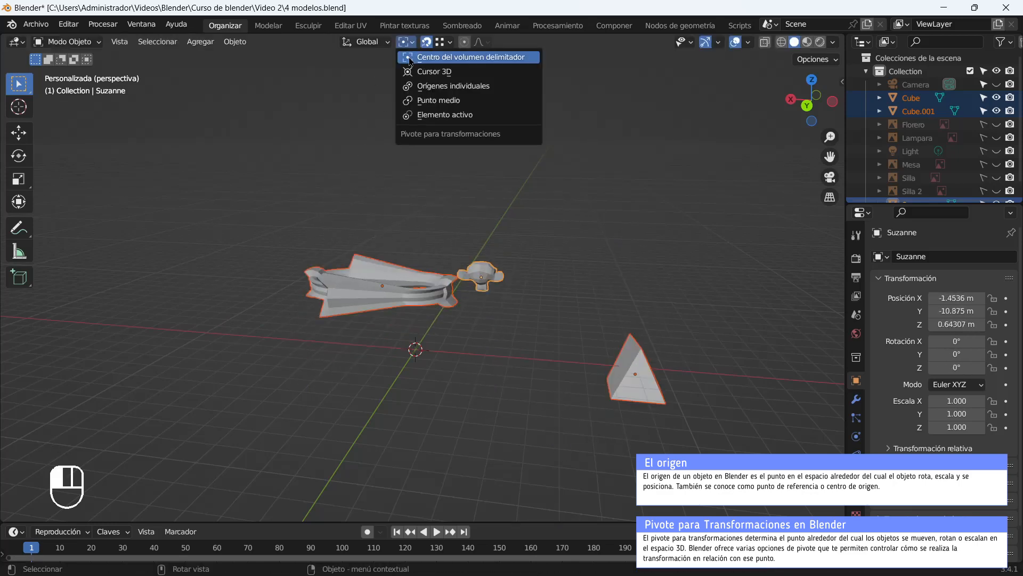
click(458, 104)
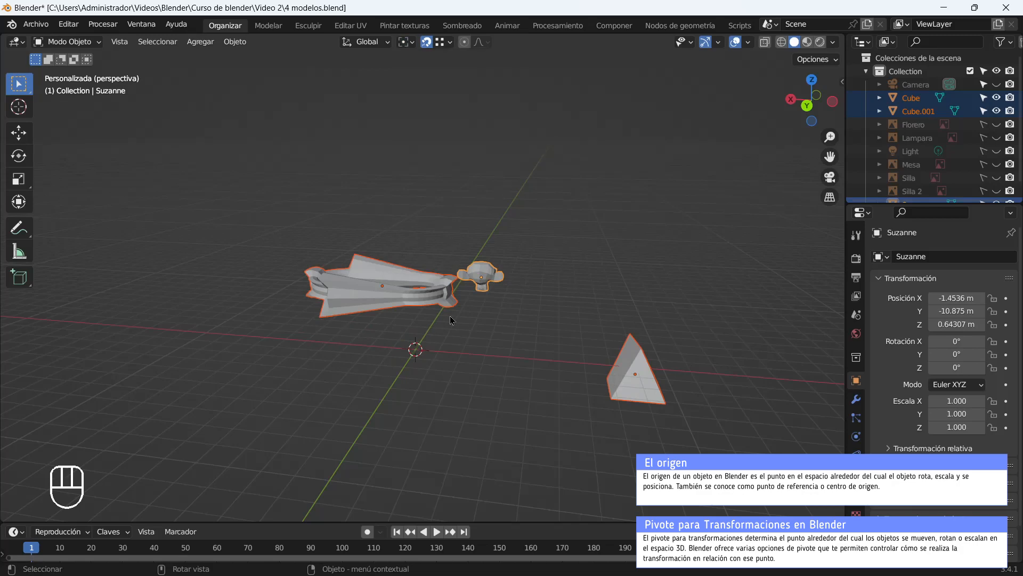
click(451, 317)
Enter Edit Mode on the ring and select two adjacent faces on one end bulge using face selection.
mouse_move(482, 359)
middle_down()
mouse_move(473, 339)
mouse_move(405, 320)
middle_up()
click(386, 312)
key(Tab)
click(139, 47)
scroll(429, 259, up, 3)
middle_drag(429, 259, 469, 300)
mouse_move(383, 235)
shift+middle_down()
mouse_move(349, 207)
mouse_move(386, 245)
shift+middle_up()
click(574, 369)
middle_drag(589, 343, 426, 352)
shift+click(600, 381)
scroll(373, 355, down, 3)
middle_drag(355, 354, 336, 377)
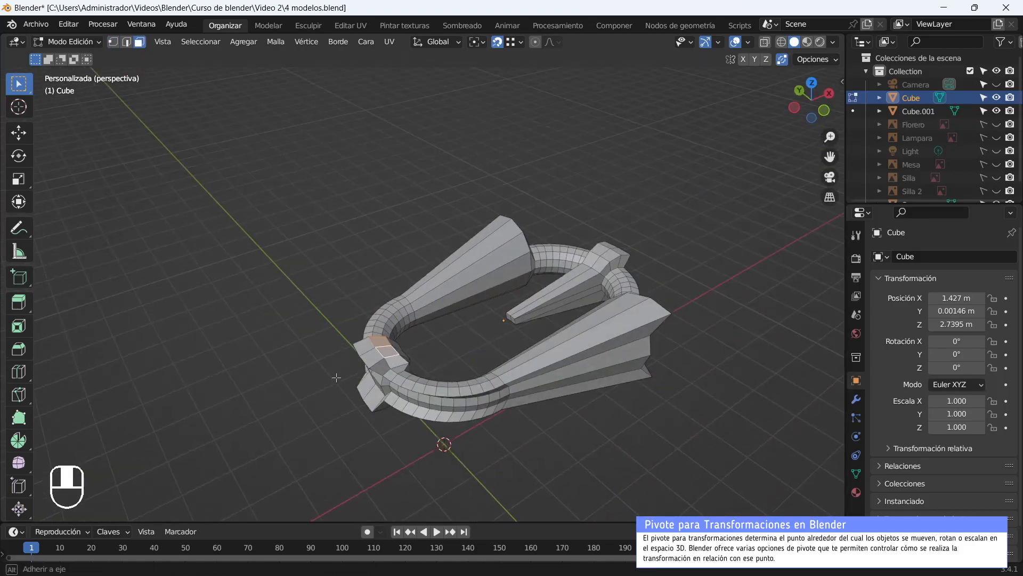
click(394, 359)
Return to Object Mode and select the pyramid.
middle_drag(368, 288, 528, 325)
scroll(535, 330, down, 4)
key(Tab)
click(535, 331)
scroll(512, 341, up, 2)
middle_drag(475, 349, 491, 347)
Add a plane mesh at the 3D cursor and scale it to about 8.36 as a ground surface.
middle_drag(687, 456, 253, 236)
key(shift+a)
mouse_move(254, 236)
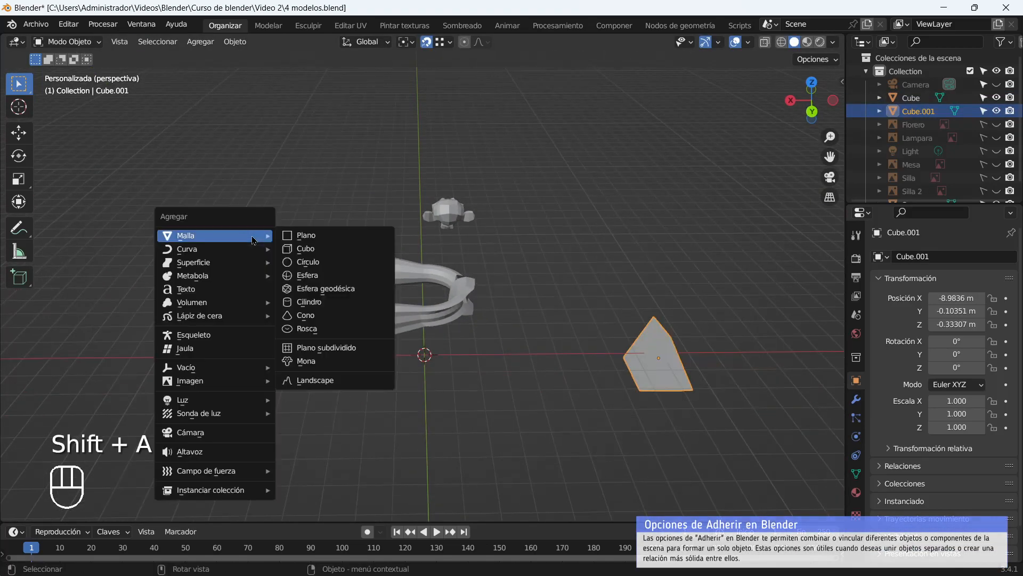
click(317, 238)
key(s)
click(418, 290)
Set snapping to Face Project and move the pyramid onto the plane's surface.
middle_drag(418, 290, 483, 72)
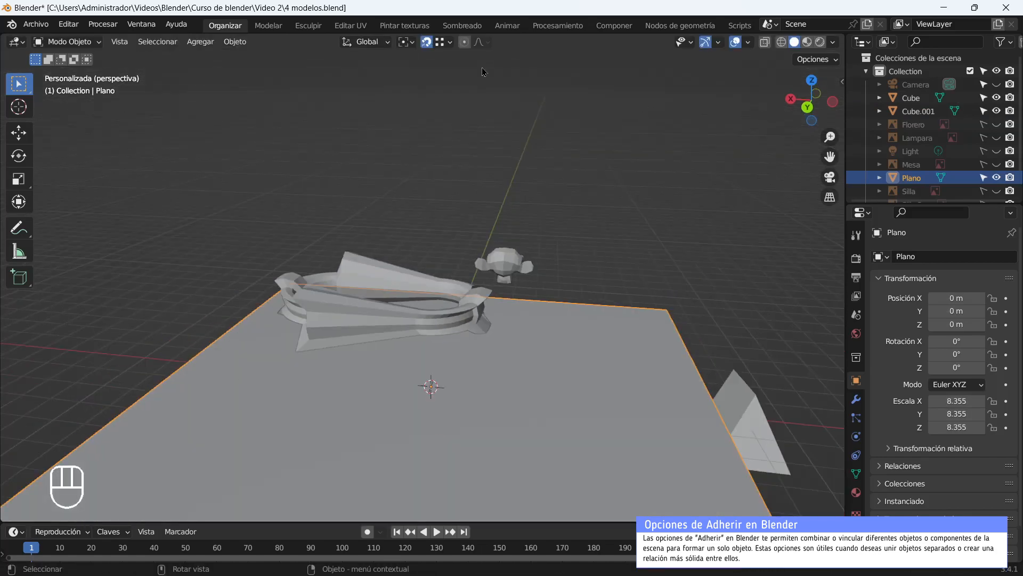
click(451, 42)
click(425, 121)
click(592, 229)
key(g)
click(552, 344)
Set snapping to Edge, try moving the pyramid along the plane's edges and cancel the move.
middle_drag(552, 344, 578, 382)
click(451, 42)
key(g)
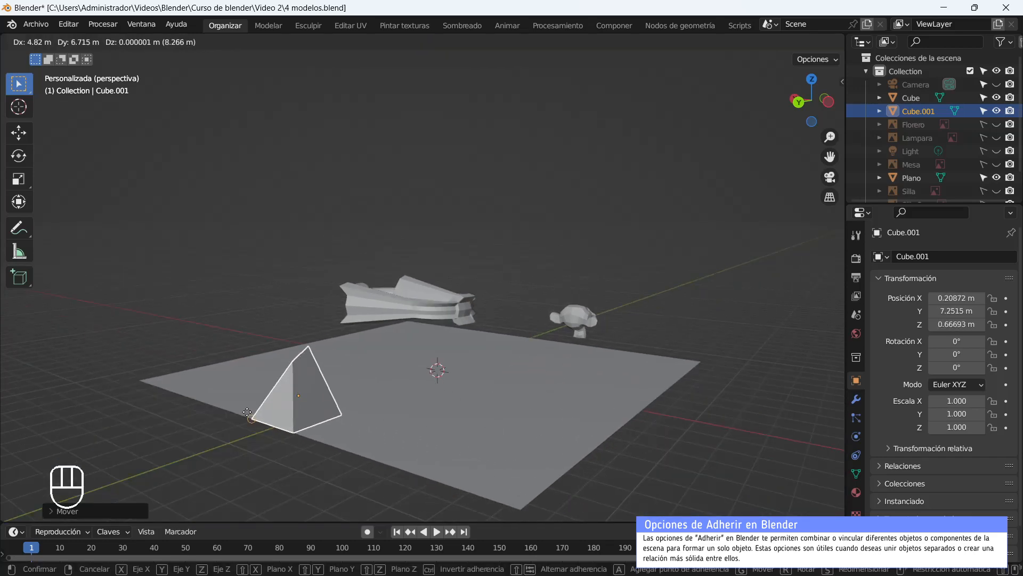
right_click(457, 438)
Set snapping to Vertex and move the pyramid onto the plane's far corner.
click(451, 44)
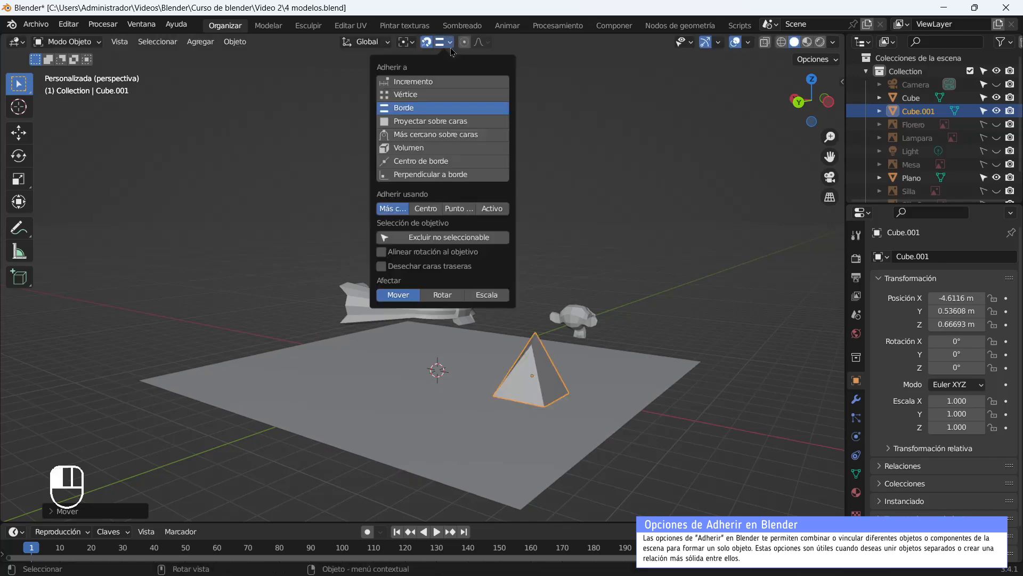
key(g)
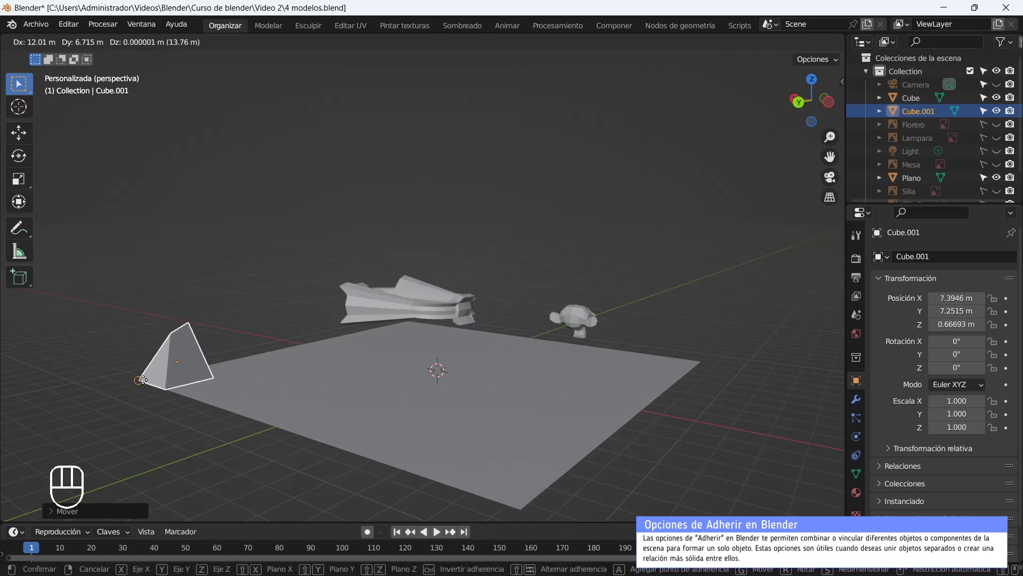
click(408, 322)
Duplicate the pyramid three times, snapping each copy onto one of the plane's remaining corners.
middle_drag(314, 317, 527, 316)
scroll(363, 395, down, 2)
key(shift+d)
click(647, 397)
middle_drag(648, 397, 338, 292)
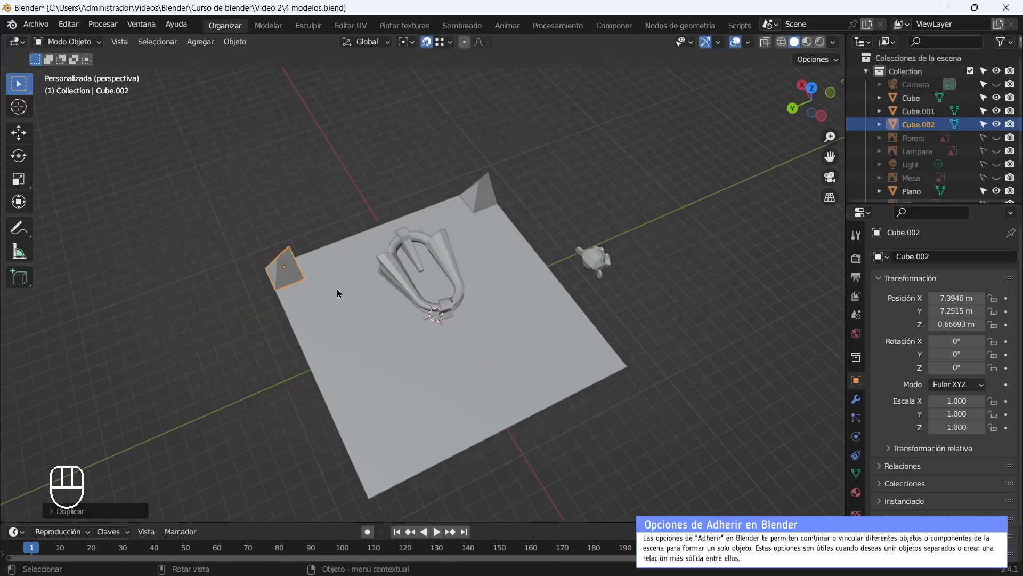
key(shift+d)
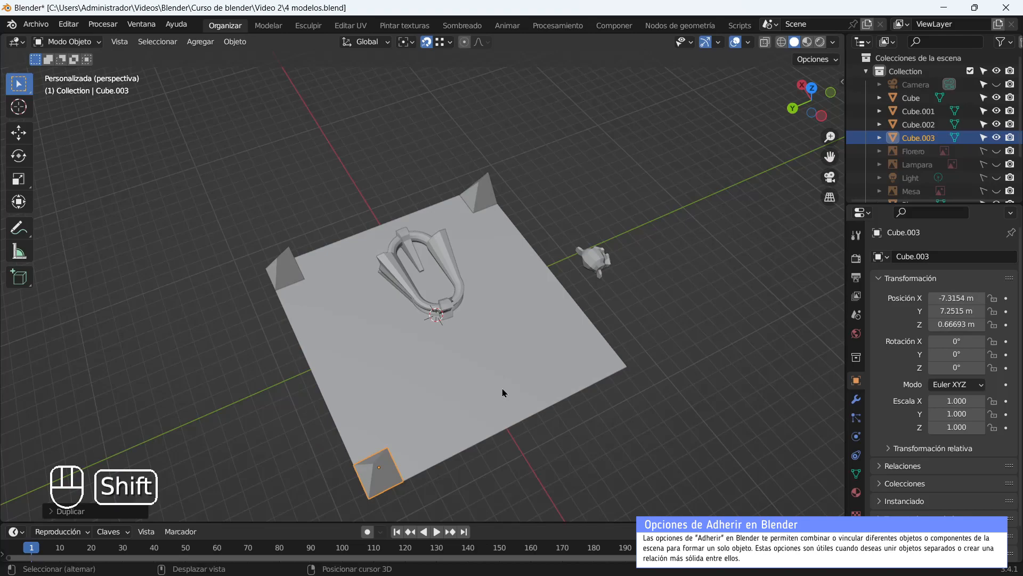
key(shift+d)
click(480, 354)
Rotate the monkey head about the Z axis to 270° and snap it onto a vertex of the ring.
middle_drag(689, 352, 672, 292)
scroll(666, 331, up, 2)
click(715, 369)
scroll(706, 368, down, 1)
key(r)
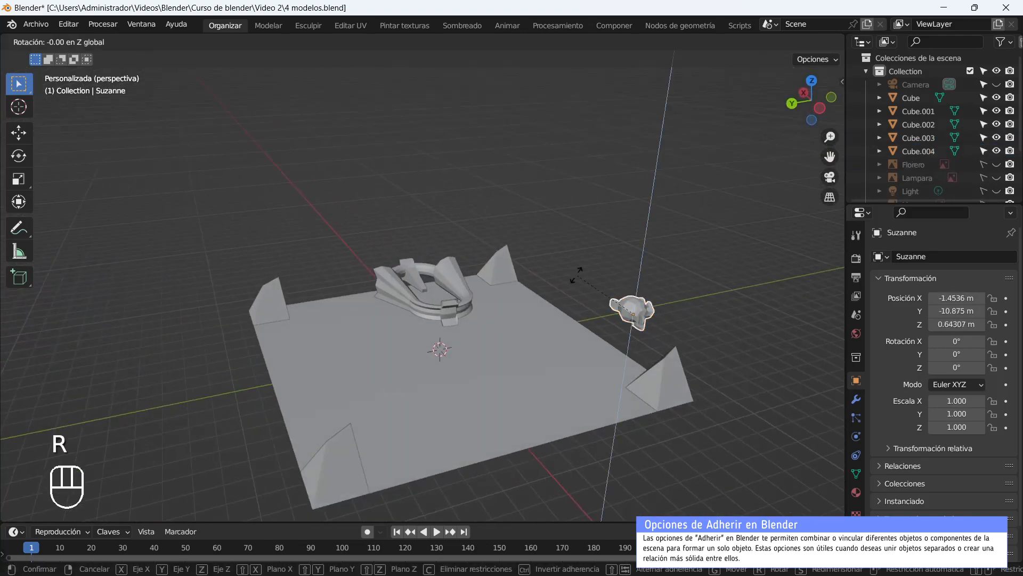
key(Return)
text(r180)
key(Return)
key(g)
click(418, 282)
Set snapping to Edge and move the monkey head against the ring's inner edge.
scroll(480, 298, up, 4)
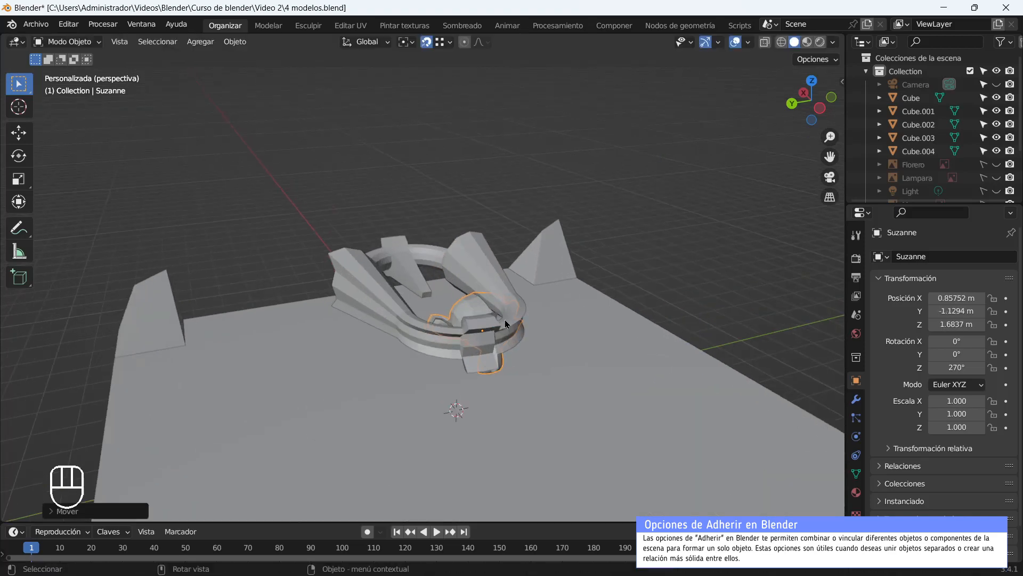
middle_drag(505, 272, 477, 306)
scroll(506, 256, up, 5)
middle_drag(568, 307, 564, 350)
click(450, 42)
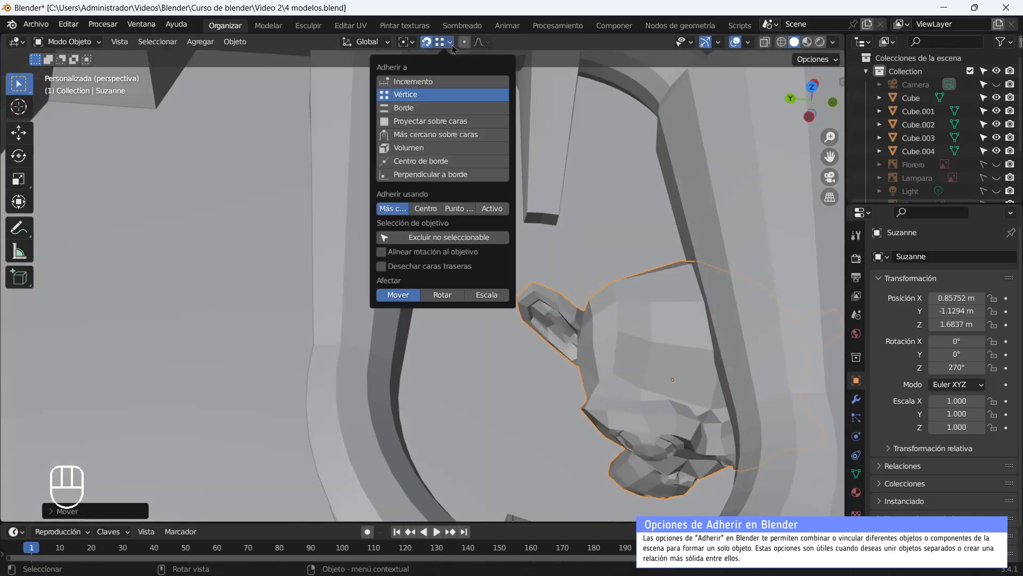
key(g)
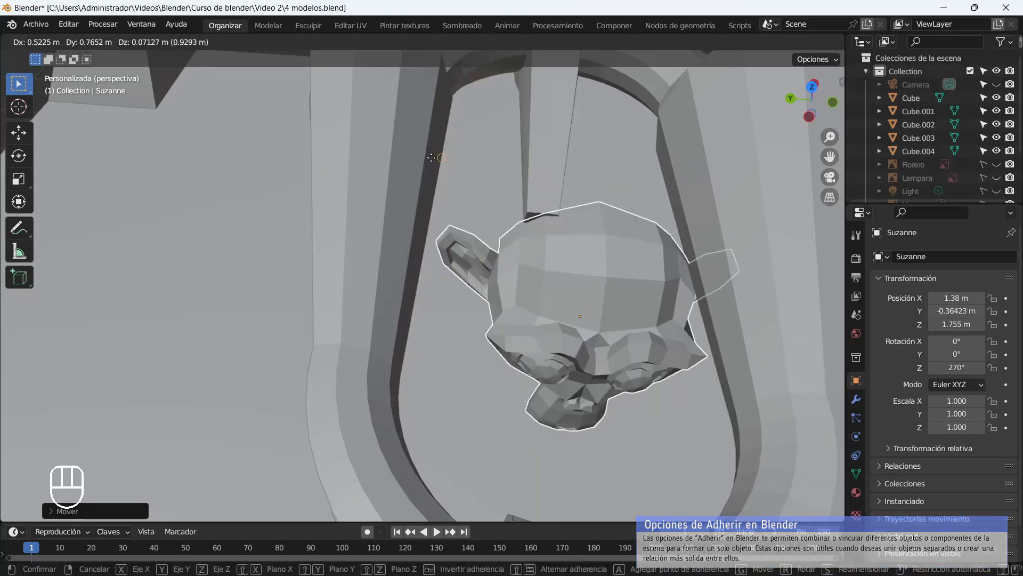
click(410, 167)
Raise the monkey head above the ring to a Z position of about 5.86 m and turn snapping off.
middle_drag(410, 166, 592, 398)
scroll(434, 360, down, 5)
key(g)
key(z)
click(449, 168)
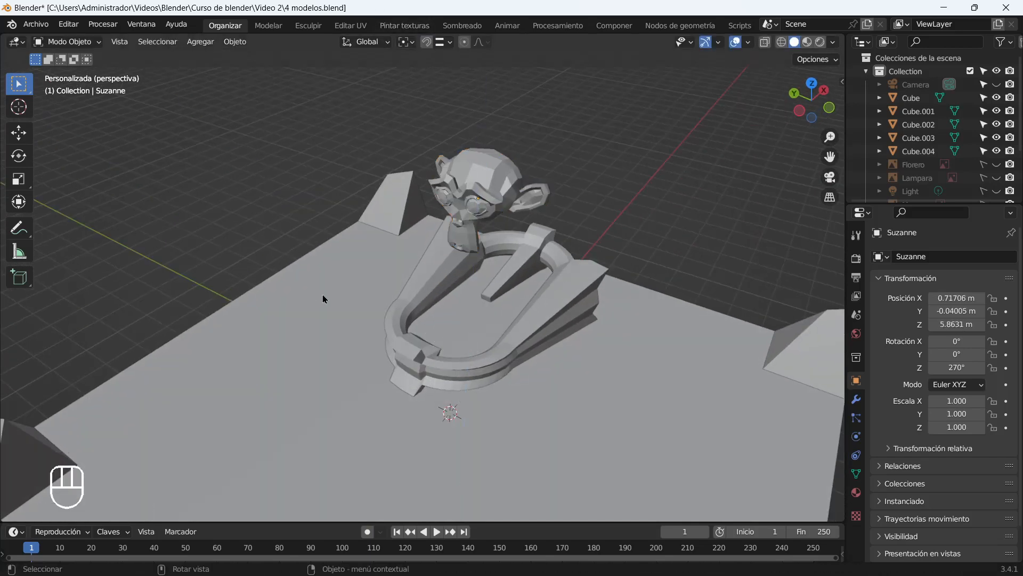
Scale the monkey head up to about 1.58.
middle_drag(244, 325, 298, 292)
scroll(298, 292, down, 3)
click(437, 233)
key(s)
click(279, 167)
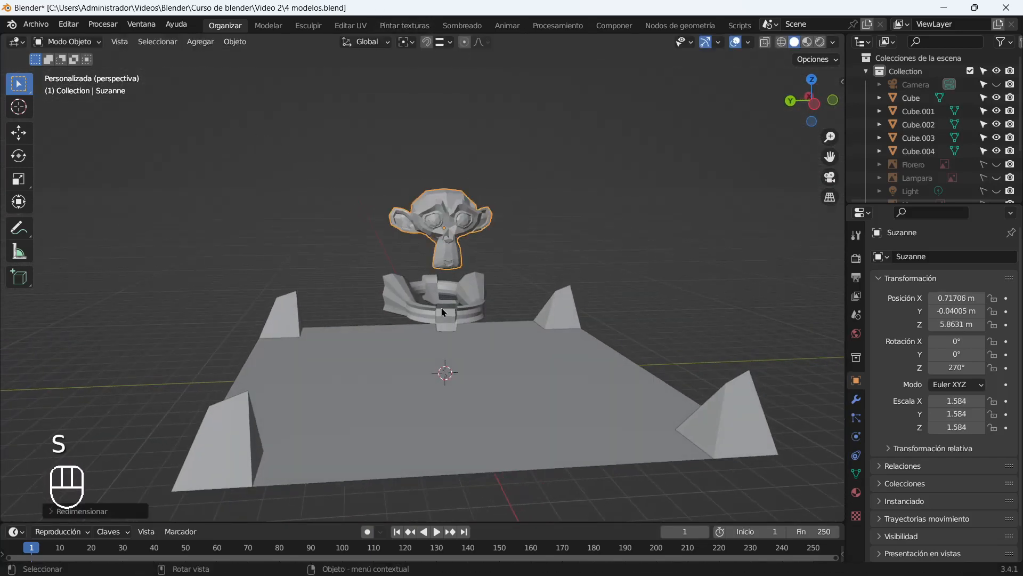
Scale the ring up to about 1.99 and deselect it.
click(445, 312)
key(s)
click(239, 164)
middle_drag(621, 262, 555, 283)
click(576, 234)
middle_drag(575, 234, 671, 230)
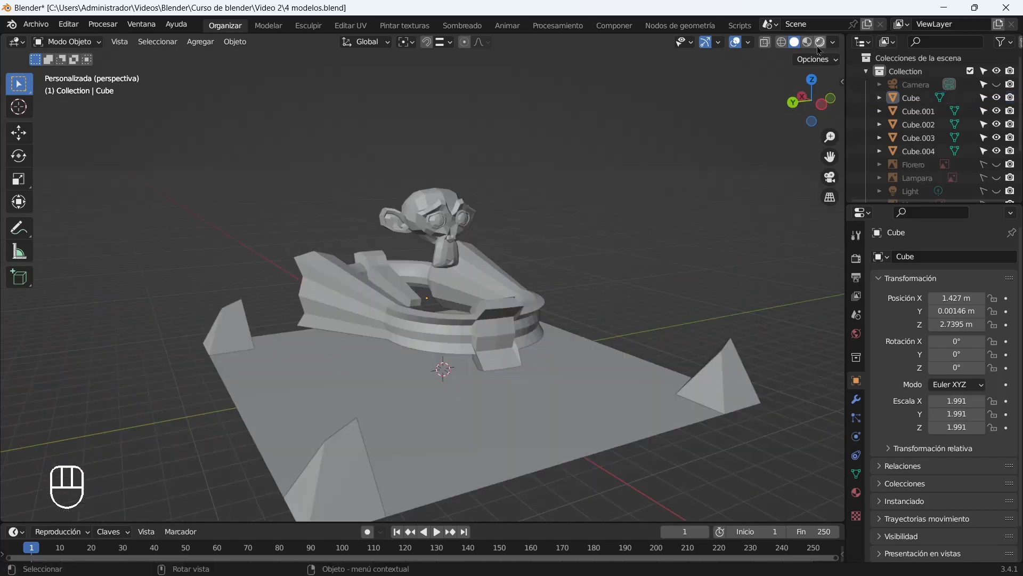
Switch the viewport to Rendered shading and unhide the Light object.
click(820, 42)
scroll(995, 146, down, 2)
click(997, 148)
key(g)
key(z)
key(g)
key(z)
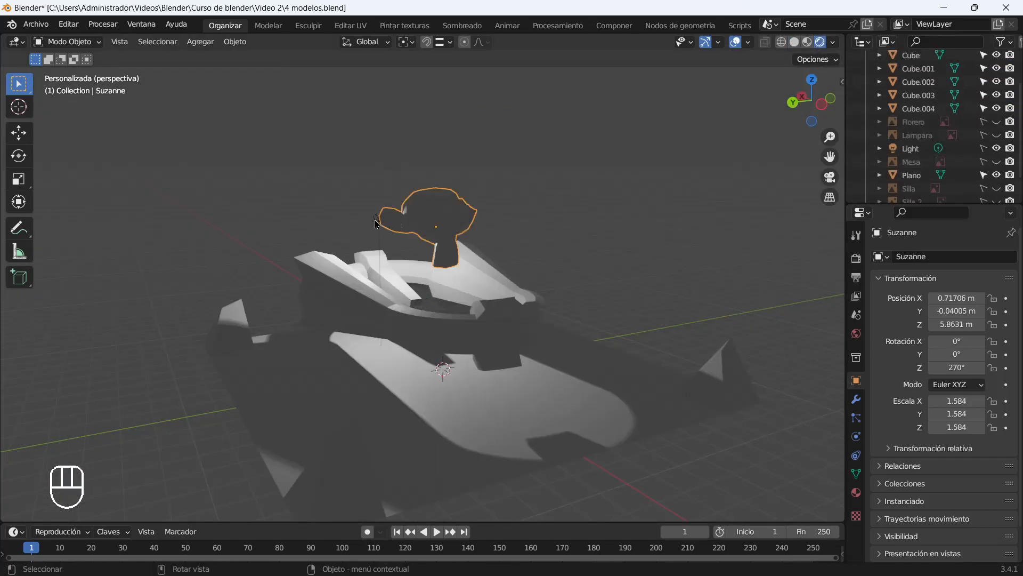
click(379, 220)
Make the Light selectable, select it and raise it along the Z axis.
middle_drag(380, 224, 423, 225)
click(984, 149)
click(343, 220)
key(g)
key(z)
click(300, 91)
key(d)
key(g)
right_click(305, 104)
Duplicate the light to the other side of the ring and lower the copy along the Z axis.
middle_drag(313, 130, 304, 226)
key(shift+d)
click(581, 230)
middle_drag(581, 229, 346, 224)
key(g)
key(z)
click(319, 341)
Duplicate the lowered light along the Y axis to create a third light.
middle_drag(320, 341, 334, 242)
key(shift+d)
key(y)
click(592, 246)
Set the power of both duplicated lights to 2000 W.
middle_drag(592, 247, 370, 258)
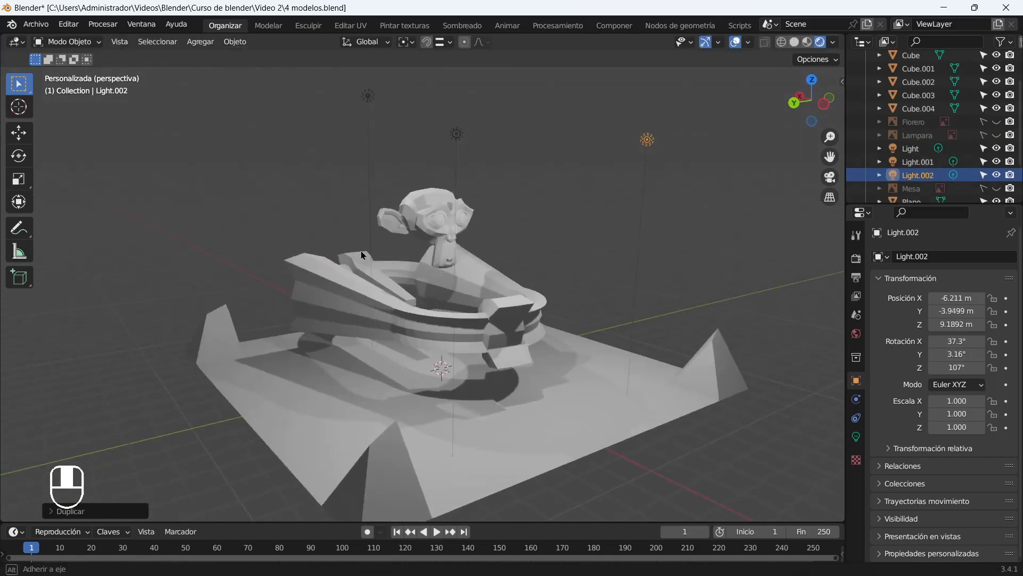
click(857, 436)
double_click(963, 347)
text(2000)
click(233, 77)
double_click(954, 346)
text(2000)
key(Return)
Set the original light's power to 3000 W.
scroll(480, 224, down, 3)
click(451, 138)
double_click(957, 347)
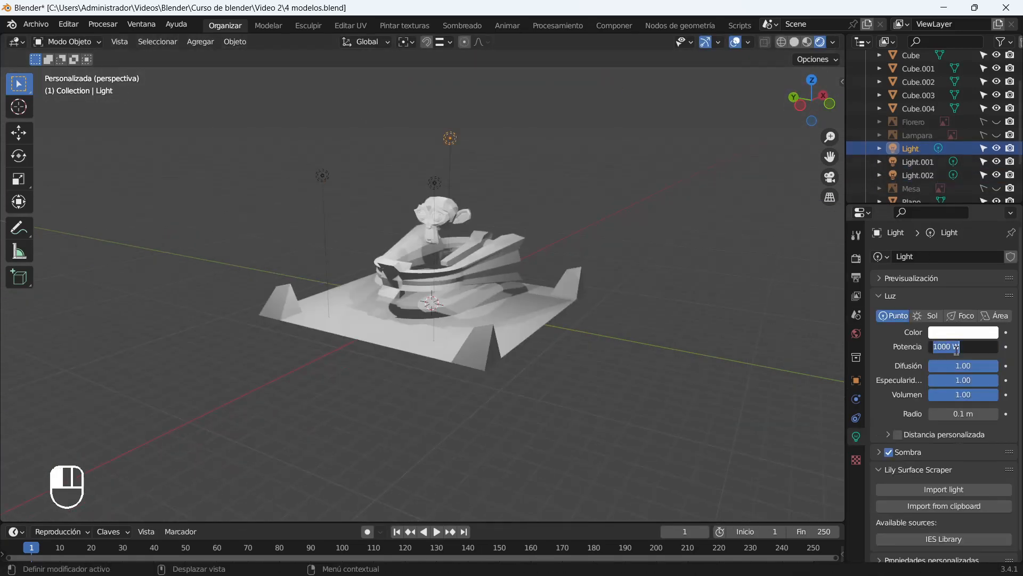
text(300)
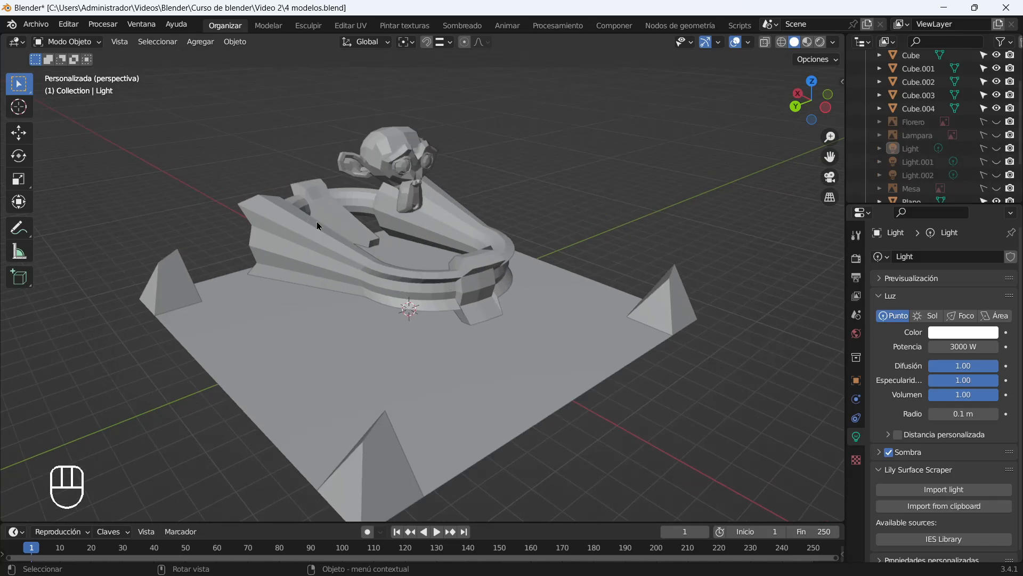
Select all visible objects and hide the ring, pyramids, plane and monkey head individually.
scroll(319, 226, down, 4)
key(a)
scroll(970, 132, up, 2)
drag(997, 101, 996, 128)
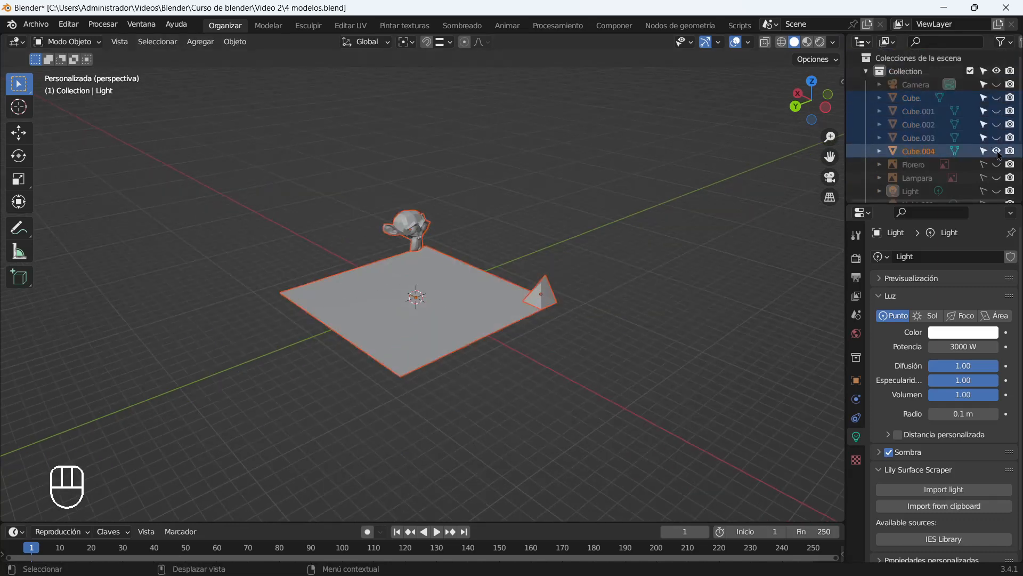
scroll(949, 165, down, 5)
drag(996, 190, 992, 152)
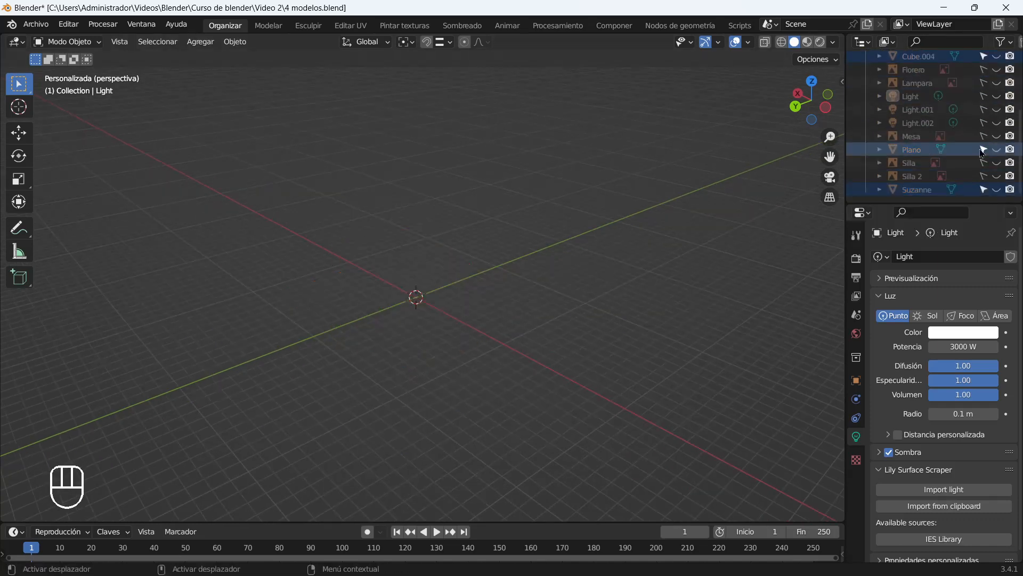
Unhide the monkey head, plane, pyramids and ring individually.
drag(996, 190, 997, 151)
scroll(1007, 156, up, 4)
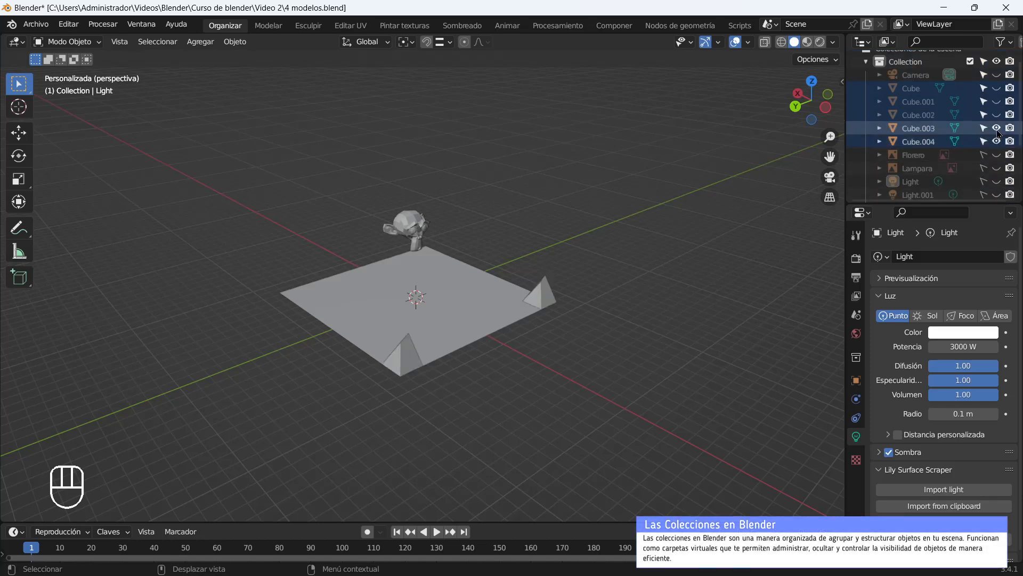
click(996, 101)
Box-select all the meshes and move them into a new collection named Ejemplo.
drag(560, 387, 248, 147)
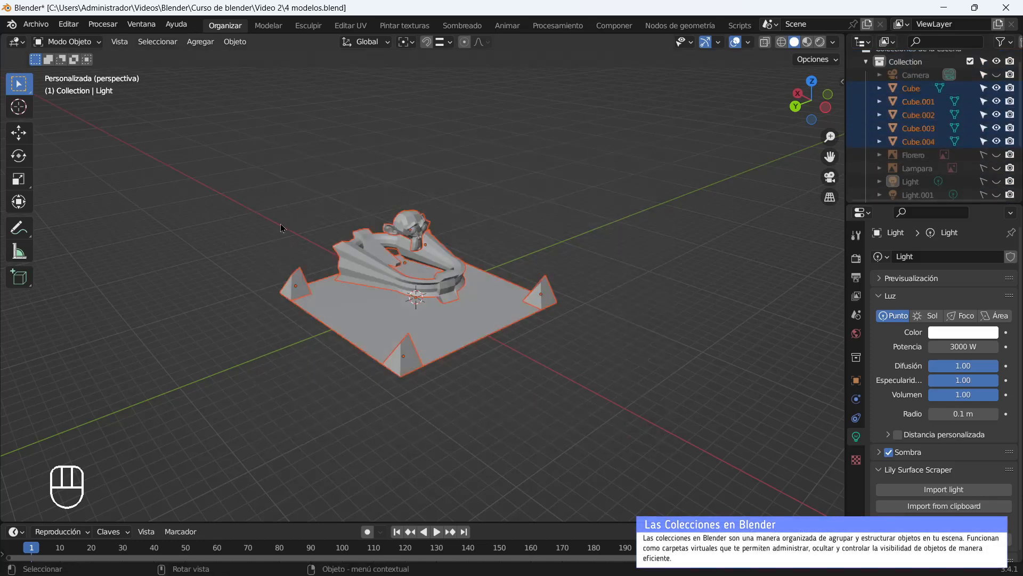
key(m)
click(220, 218)
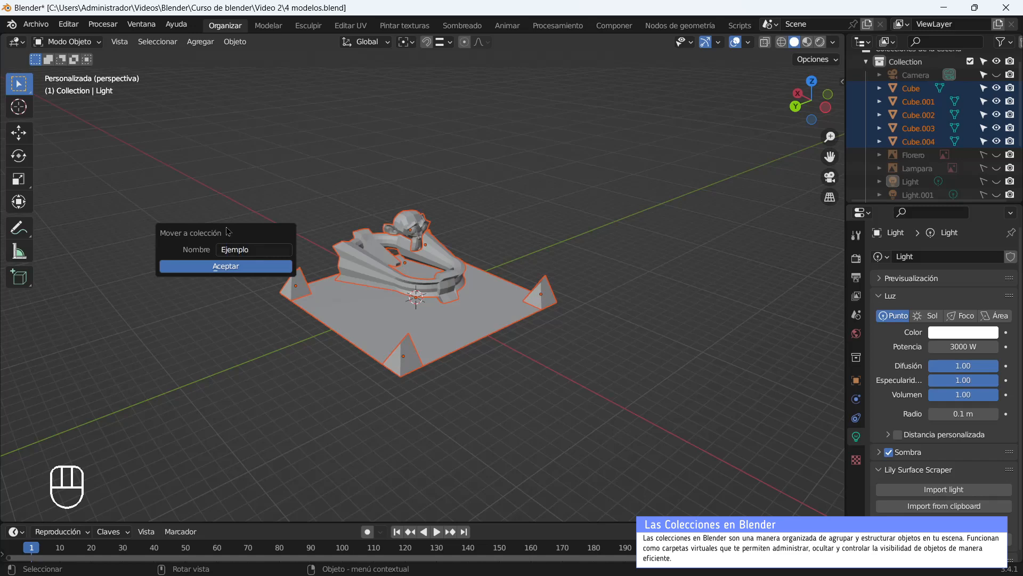
click(222, 261)
Collapse the Ejemplo collection and toggle its visibility, leaving the whole collection hidden.
scroll(990, 181, down, 1)
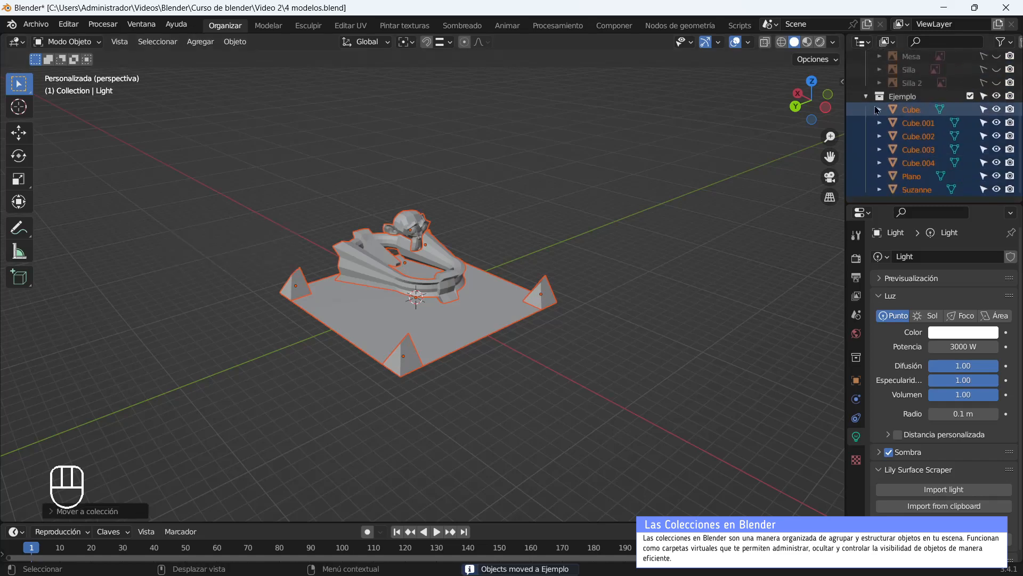
click(996, 190)
click(996, 189)
click(996, 190)
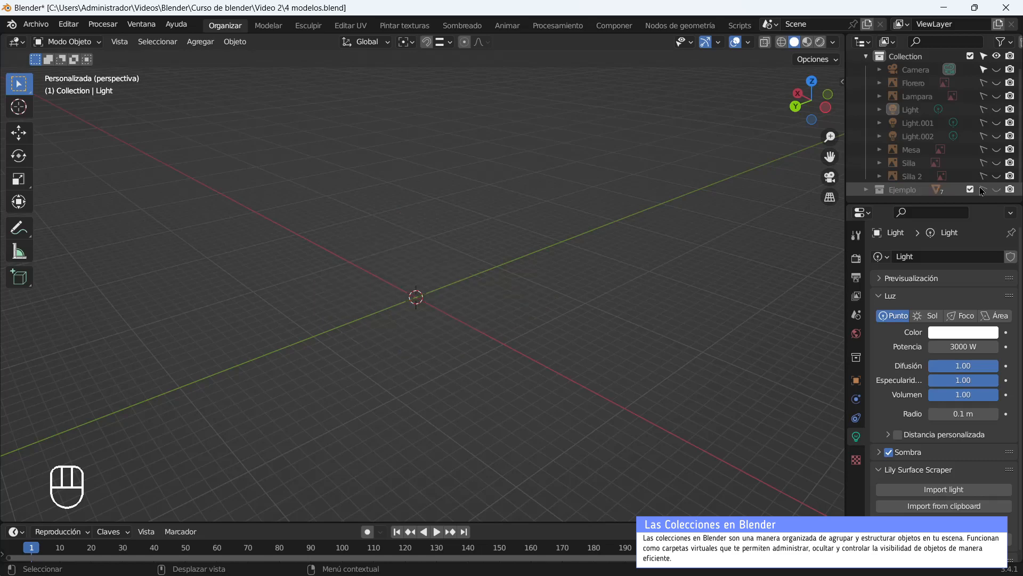
Make the three lights selectable and visible.
scroll(991, 176, up, 1)
click(984, 137)
click(984, 124)
click(997, 151)
click(997, 137)
click(997, 125)
Box-select the three lights and move them into a new collection named Luces.
drag(320, 118, 609, 318)
key(m)
click(419, 199)
text(Luces)
click(417, 232)
Hide the Luces collection and show the Florero reference image of the vase.
scroll(994, 184, up, 2)
click(997, 178)
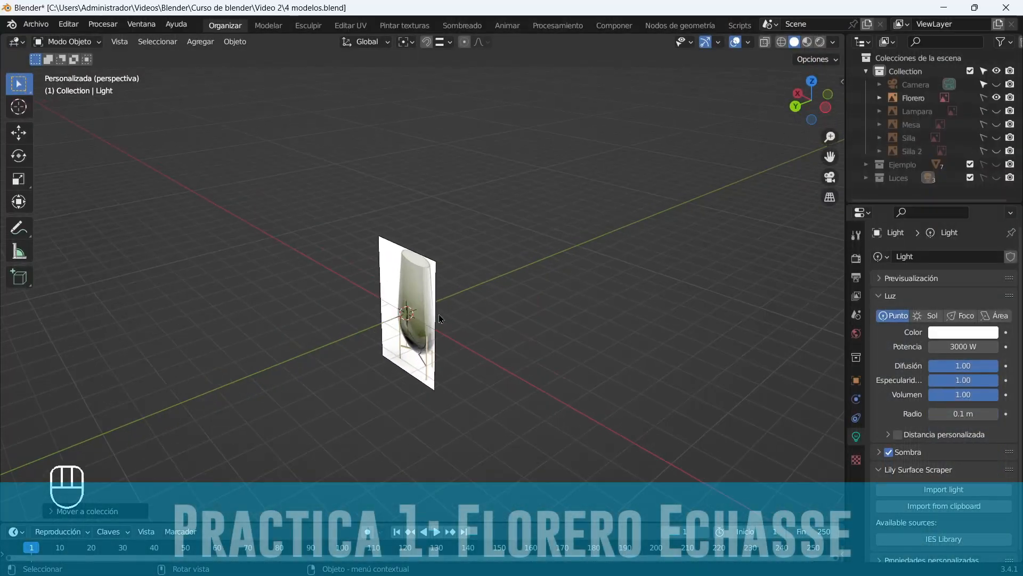
scroll(439, 315, up, 5)
middle_drag(430, 316, 471, 316)
scroll(392, 389, down, 2)
scroll(386, 398, up, 3)
shift+middle_drag(385, 398, 444, 317)
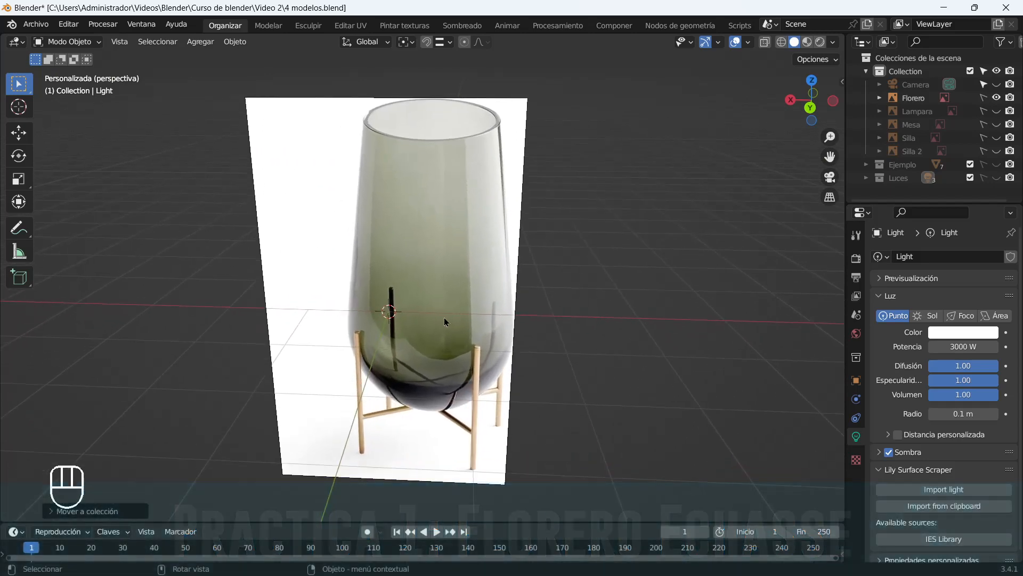
Add a UV sphere mesh at the 3D cursor as the base for the vase.
key(shift+a)
mouse_move(409, 291)
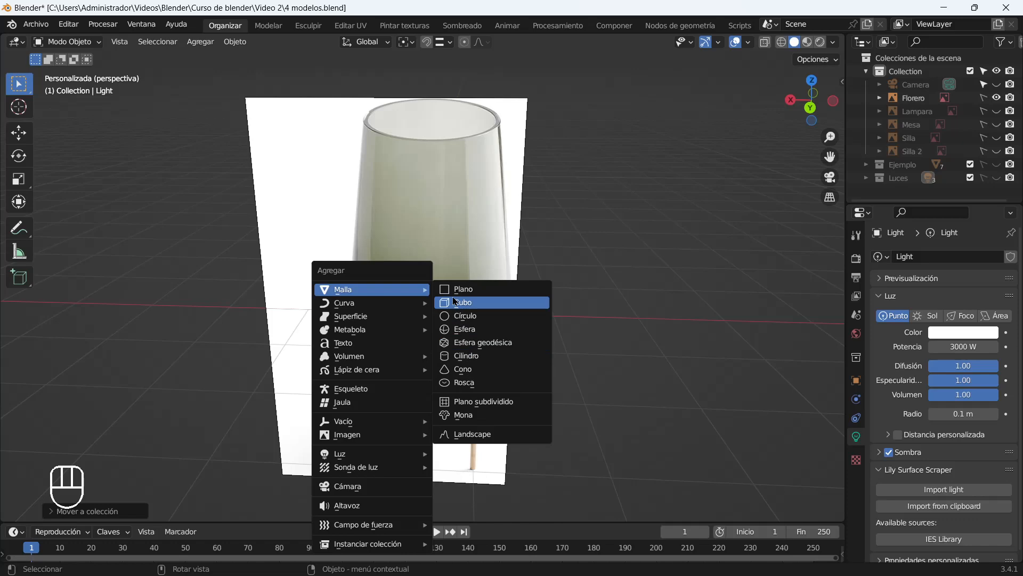
click(486, 329)
middle_drag(476, 355, 497, 344)
scroll(360, 251, down, 2)
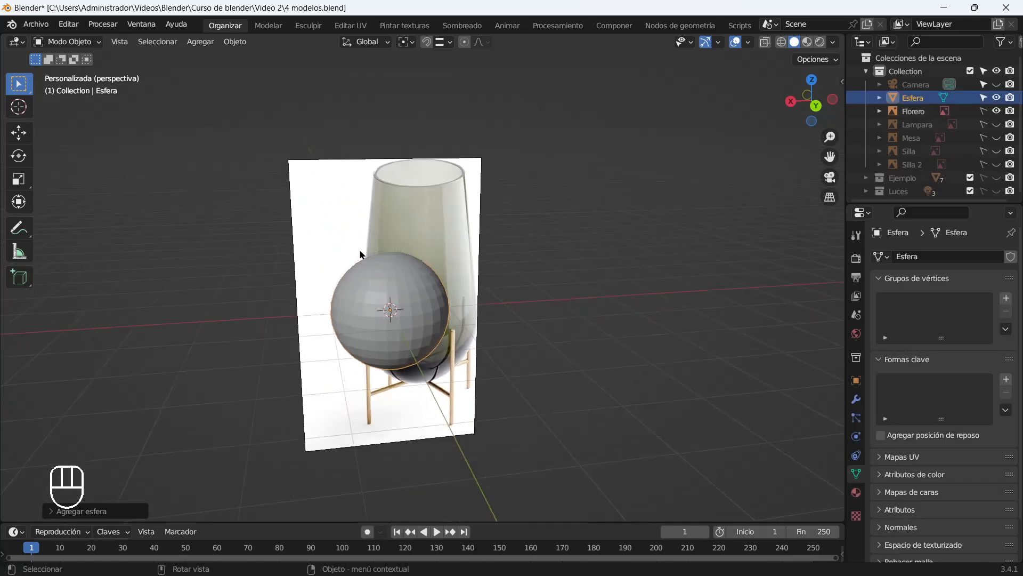
Make the Florero image selectable and move it about -2.87 m along X, beside the sphere.
click(984, 111)
click(399, 226)
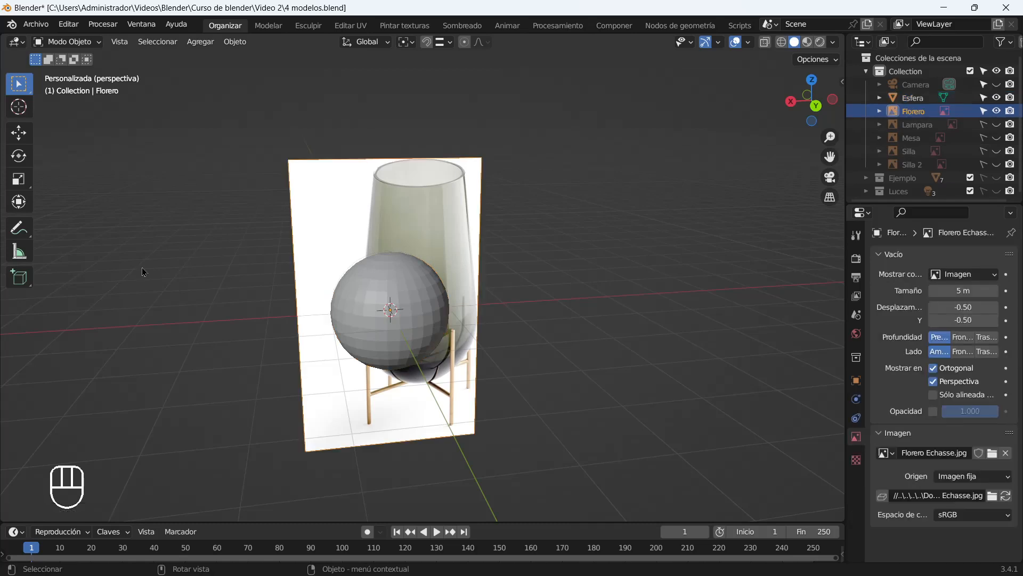
key(g)
key(x)
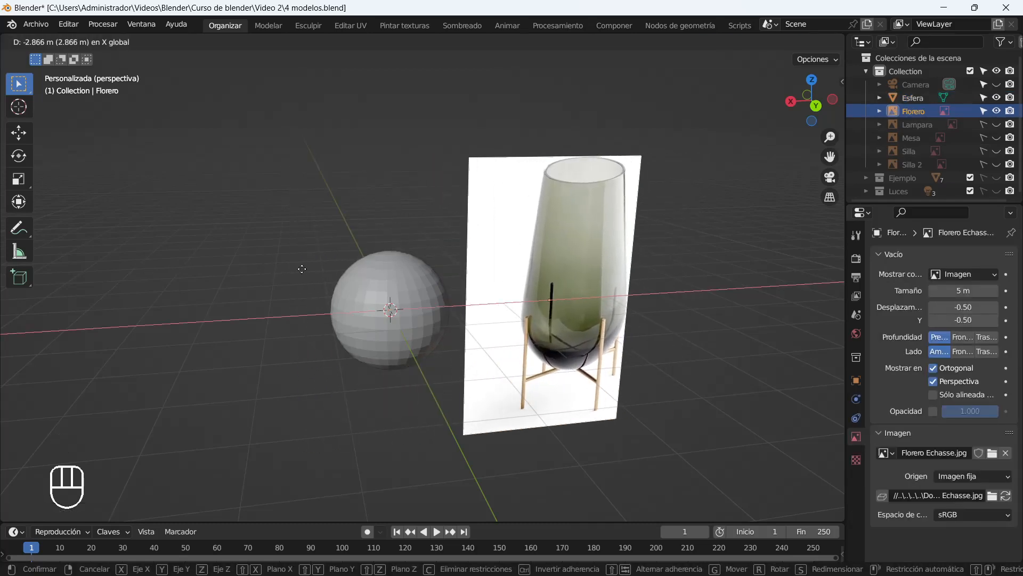
click(430, 331)
Select the sphere, enter Edit Mode in front view with face selection and deselect all its faces.
click(429, 328)
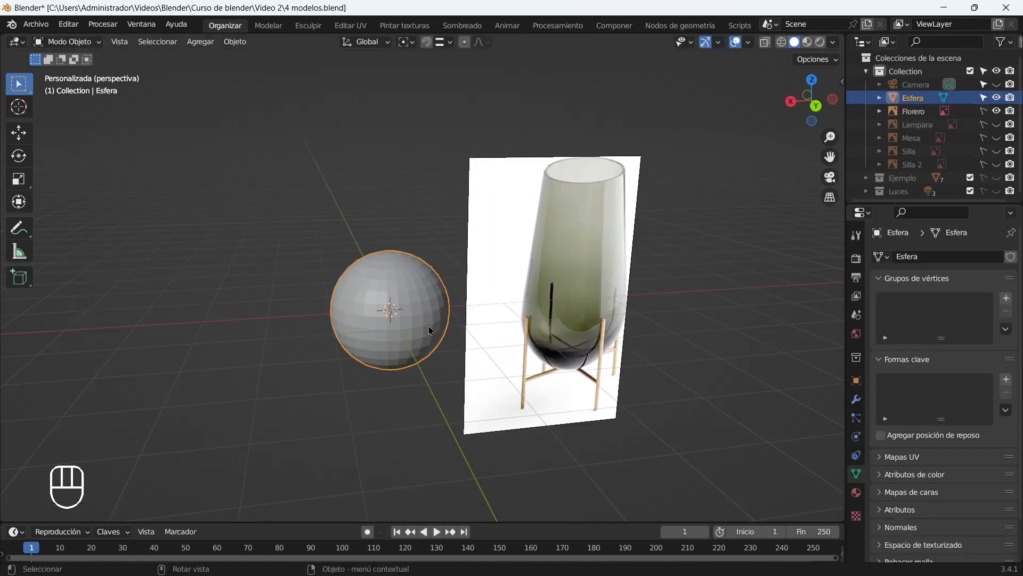
key(KP_1)
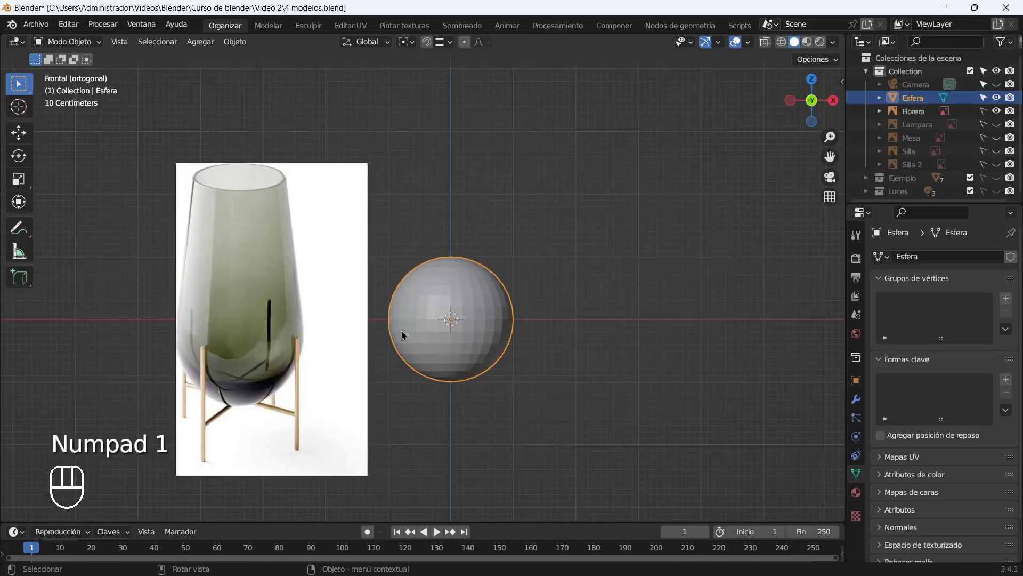
key(Tab)
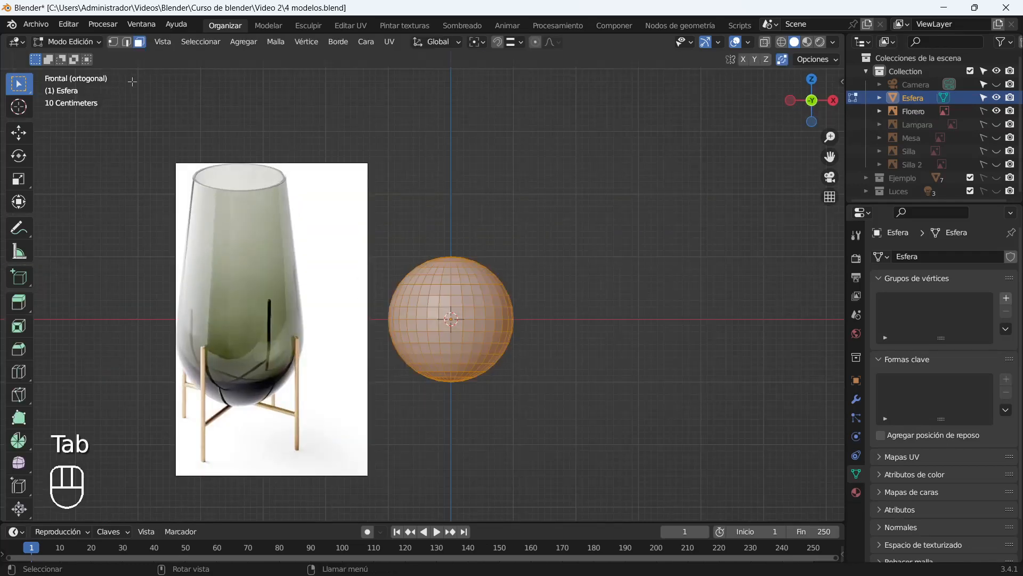
click(113, 43)
click(139, 42)
key(alt+a)
scroll(479, 296, up, 3)
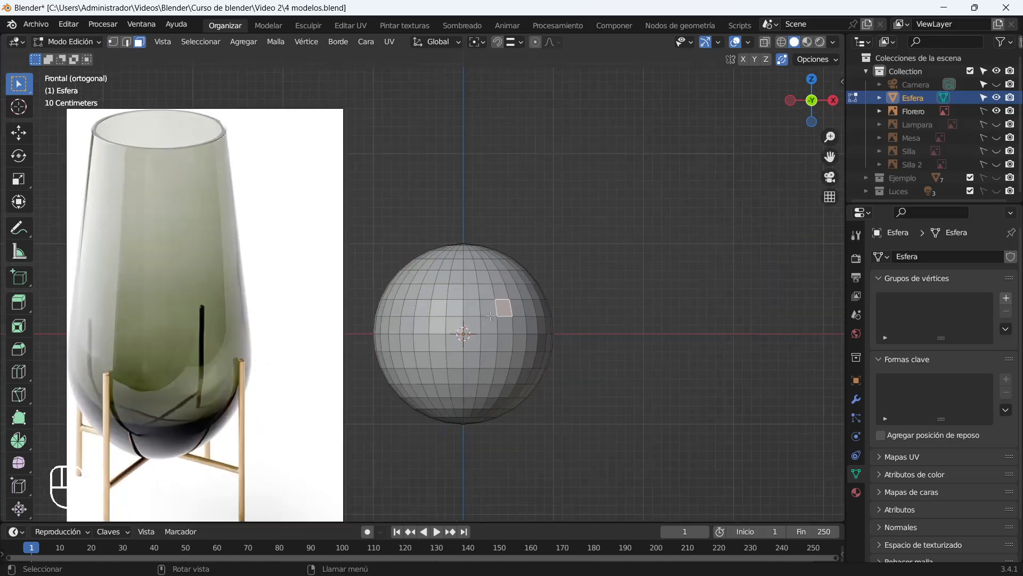
Try to delete the sphere's upper half after box-selecting its faces in front view, and undo the deletion.
drag(351, 180, 568, 314)
key(alt+a)
scroll(427, 213, down, 2)
middle_drag(568, 314, 459, 299)
key(Delete)
click(341, 259)
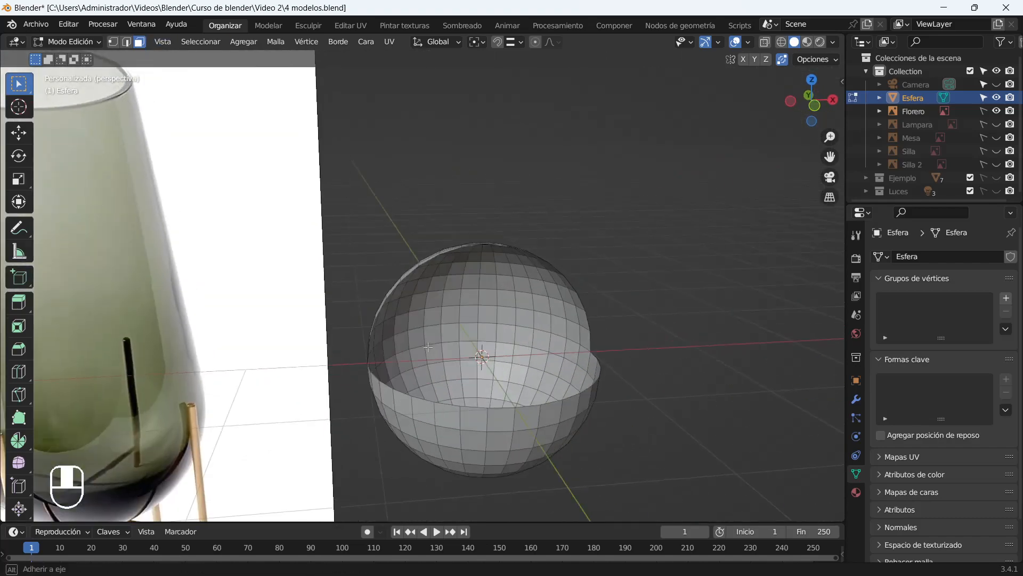
key(ctrl+z)
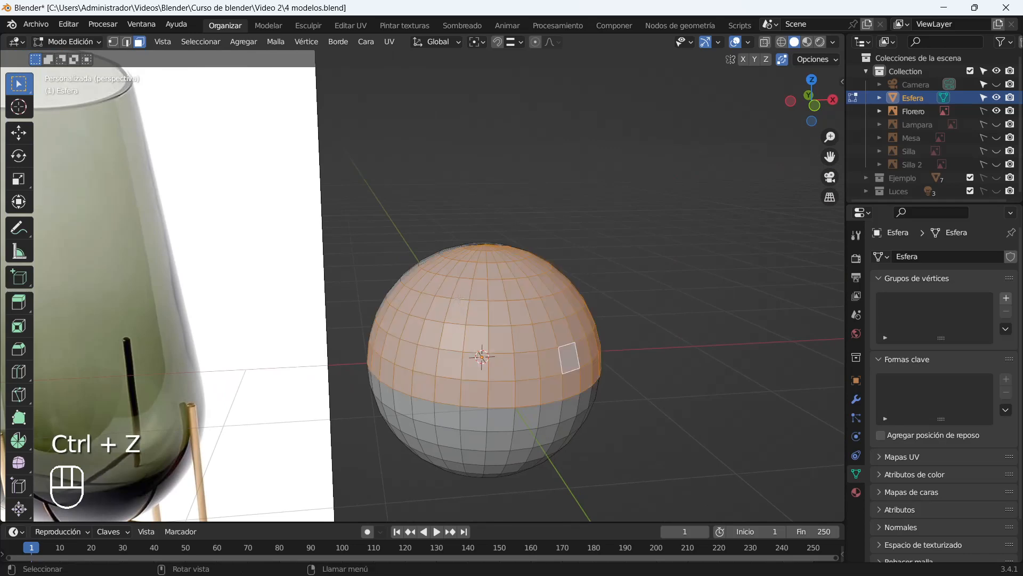
key(Tab)
key(Tab)
key(KP_1)
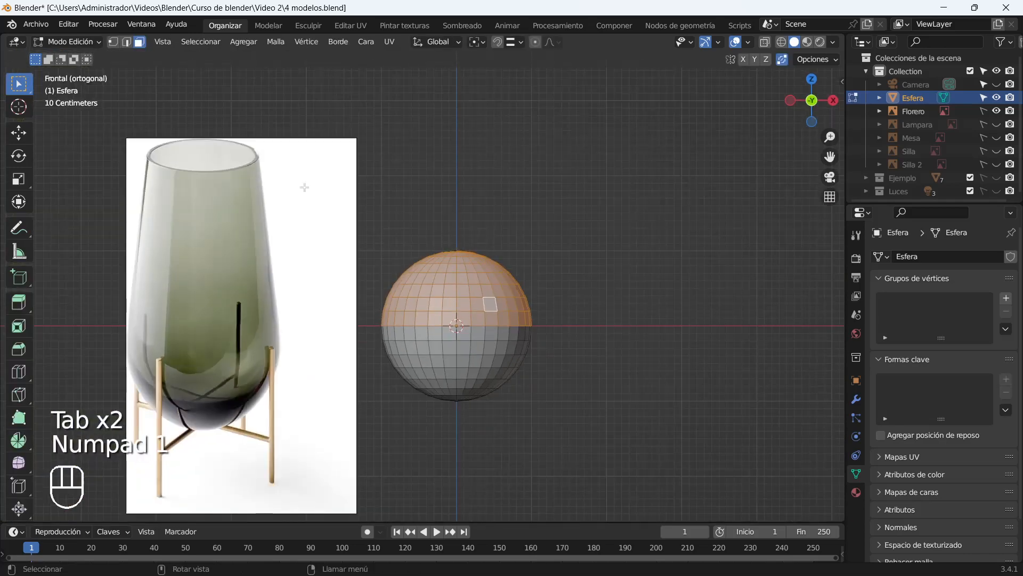
In edge selection, select edge loops on the sphere's upper half and scale them inward into a narrow neck.
click(126, 45)
click(480, 305)
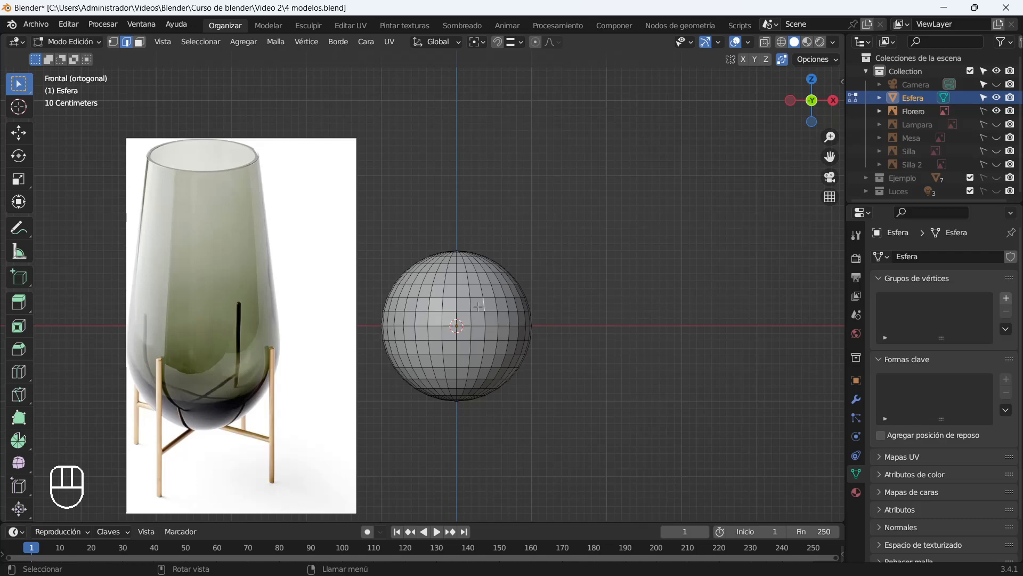
alt+click(481, 304)
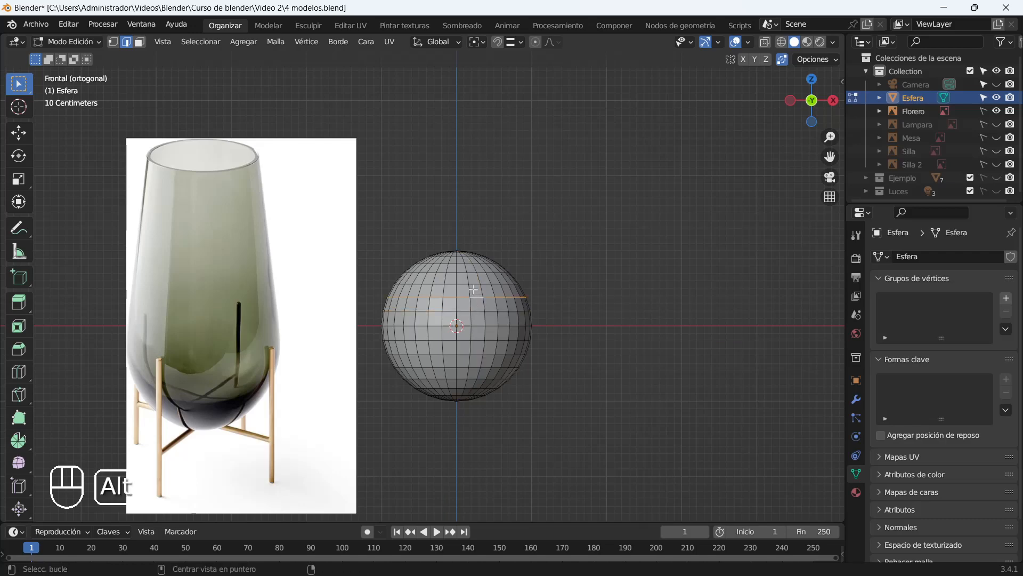
key(s)
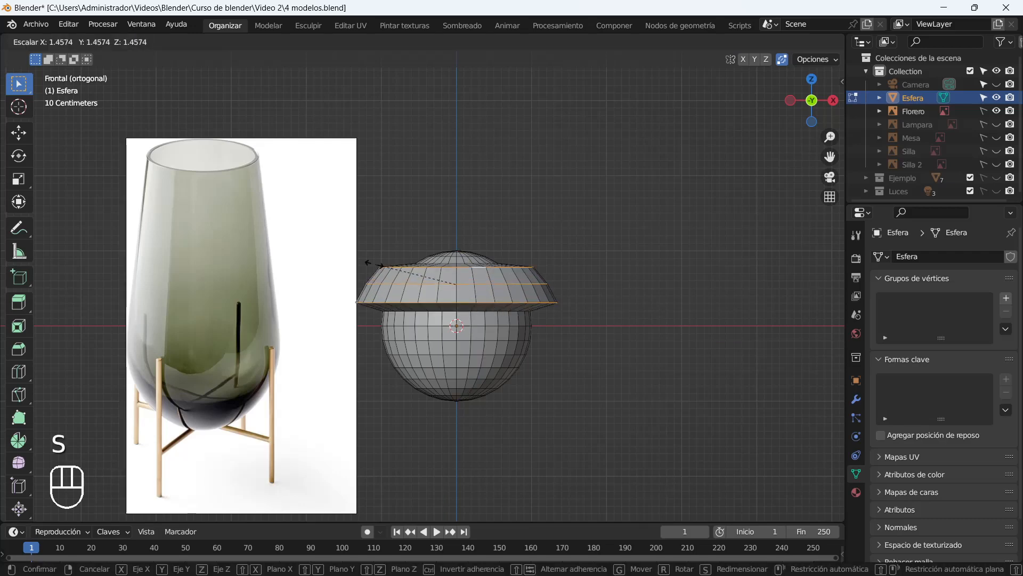
click(451, 296)
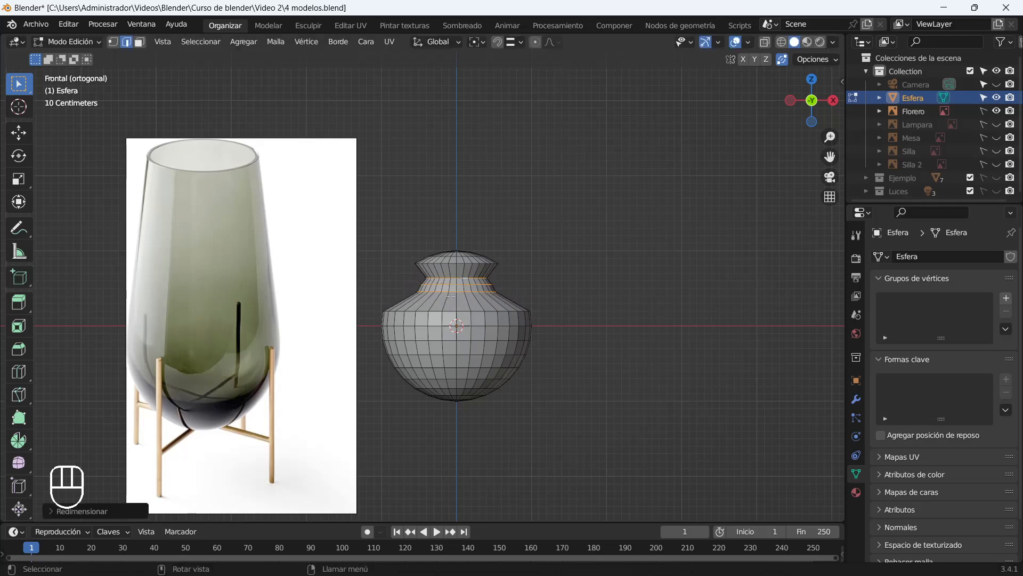
middle_drag(495, 278, 482, 327)
alt+shift+click(492, 346)
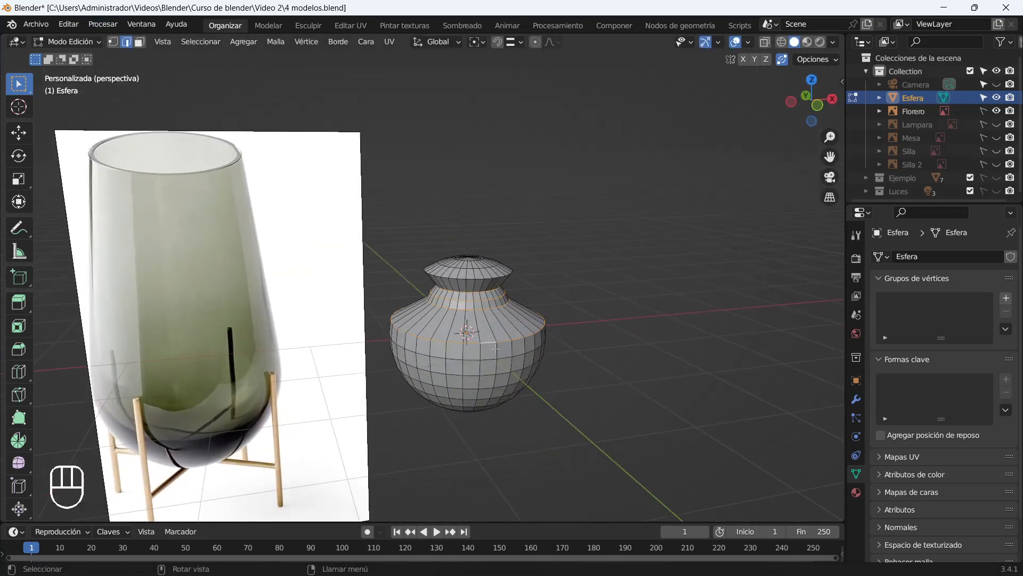
Using vertex selection with X-ray on, select all vertices above the sphere's equator and delete them.
key(KP_1)
click(113, 42)
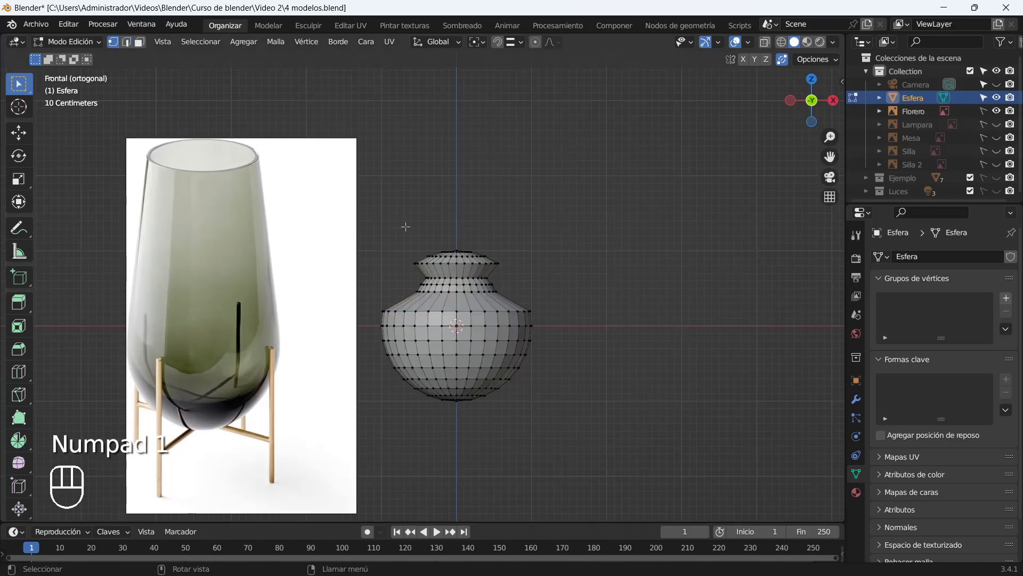
alt+click(509, 309)
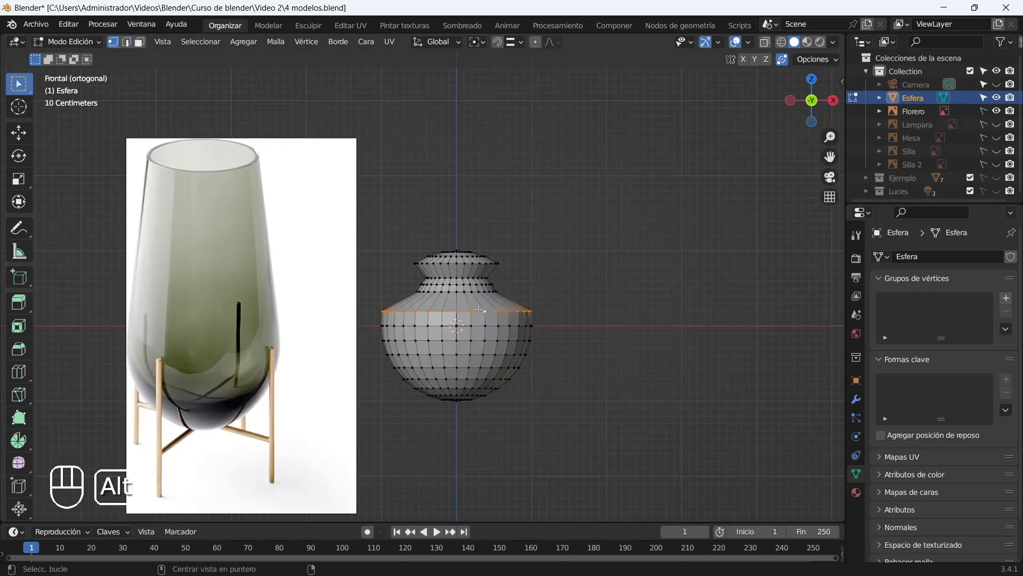
alt+shift+click(514, 293)
drag(347, 189, 545, 316)
middle_drag(566, 345, 533, 342)
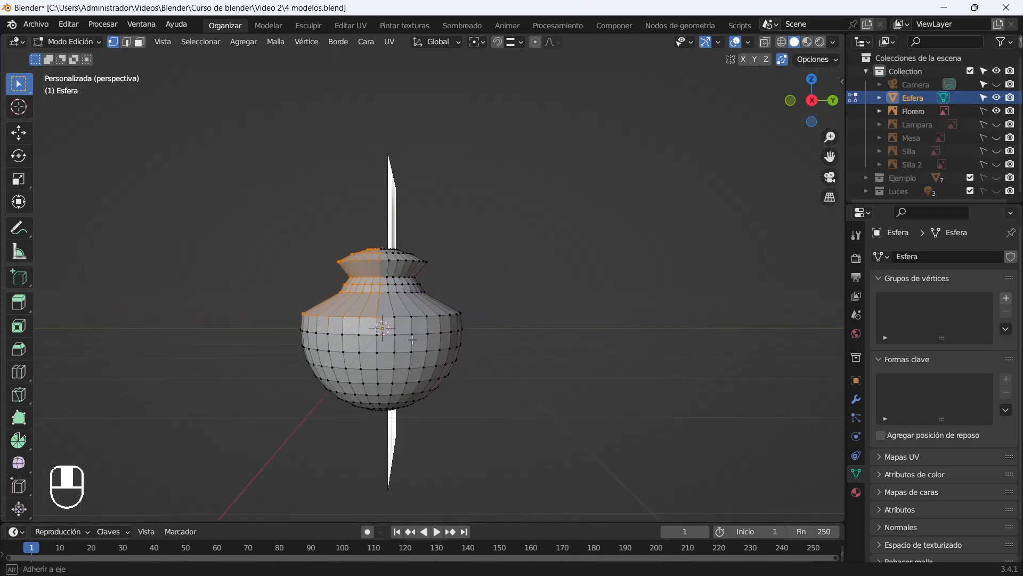
key(KP_1)
click(765, 41)
drag(347, 193, 532, 324)
key(Delete)
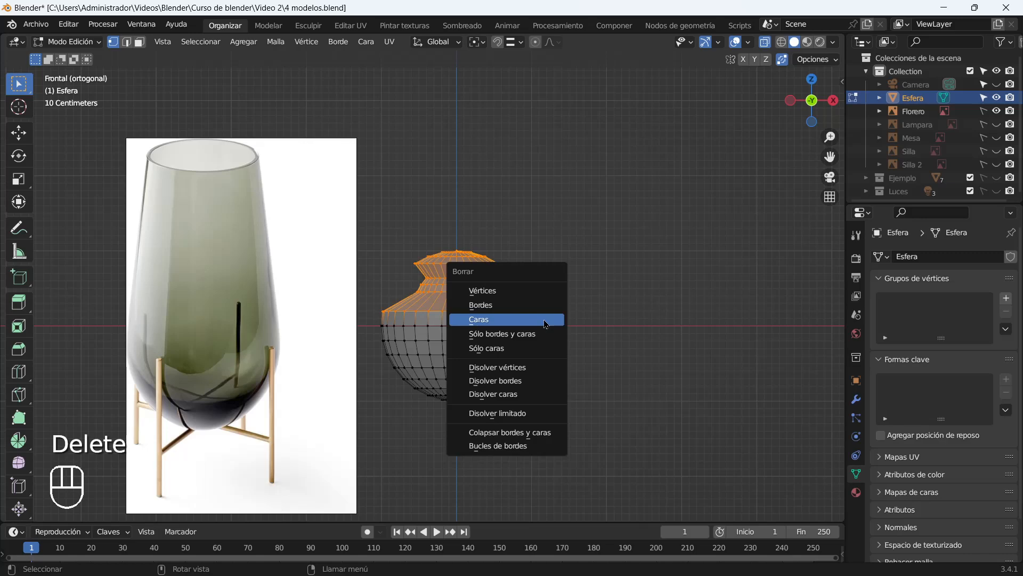
click(507, 290)
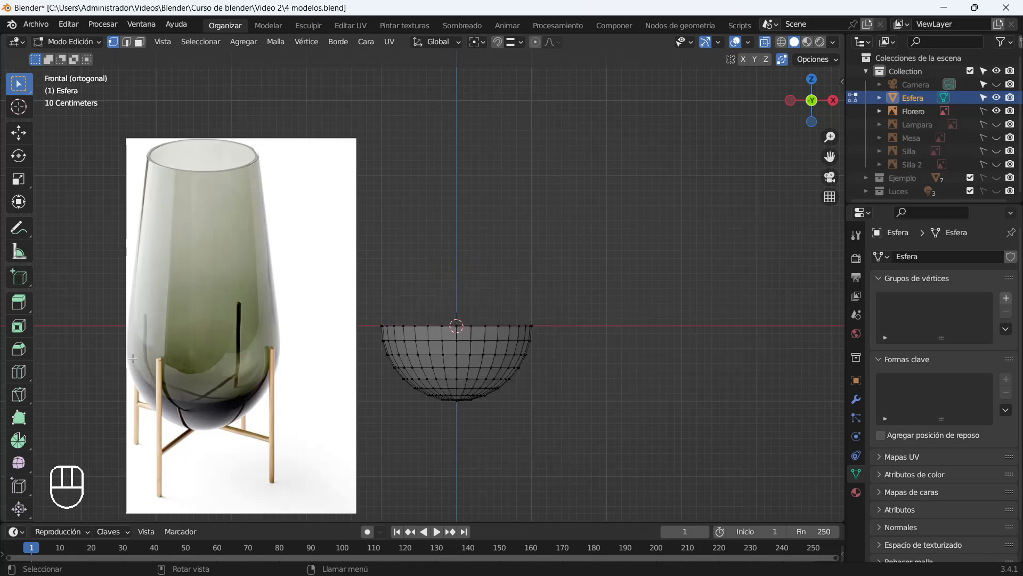
Select the vertices of the half-sphere's open rim and raise them slightly along Z.
drag(350, 247, 538, 333)
key(g)
key(z)
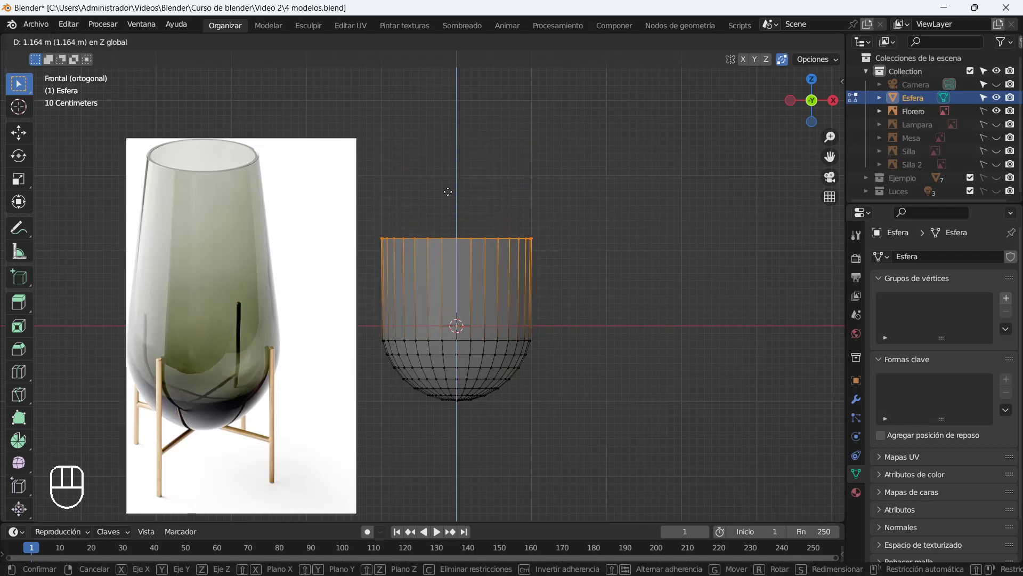
click(461, 252)
Extrude the rim straight upward twice to add two wall segments to the vase.
key(e)
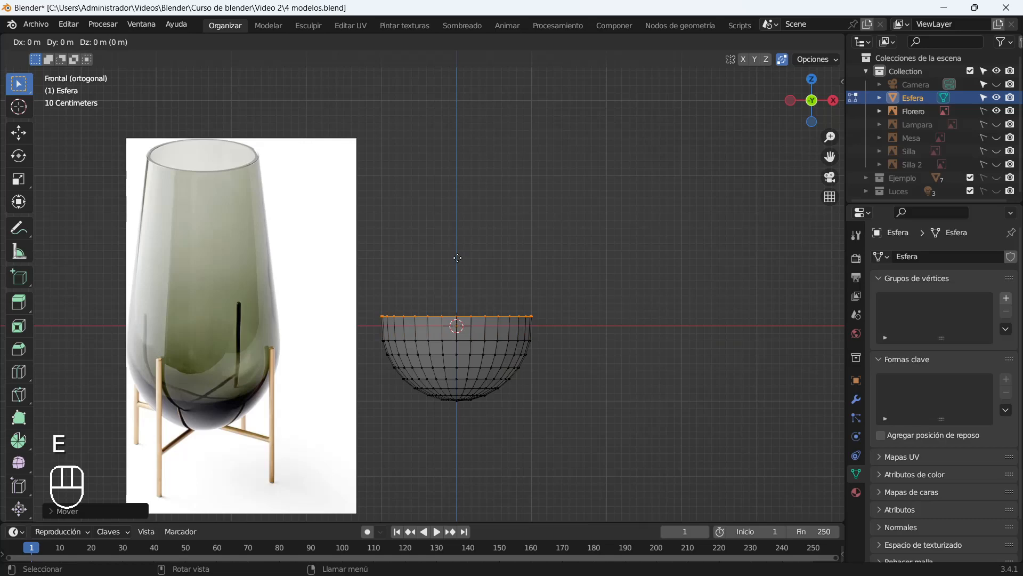
click(442, 223)
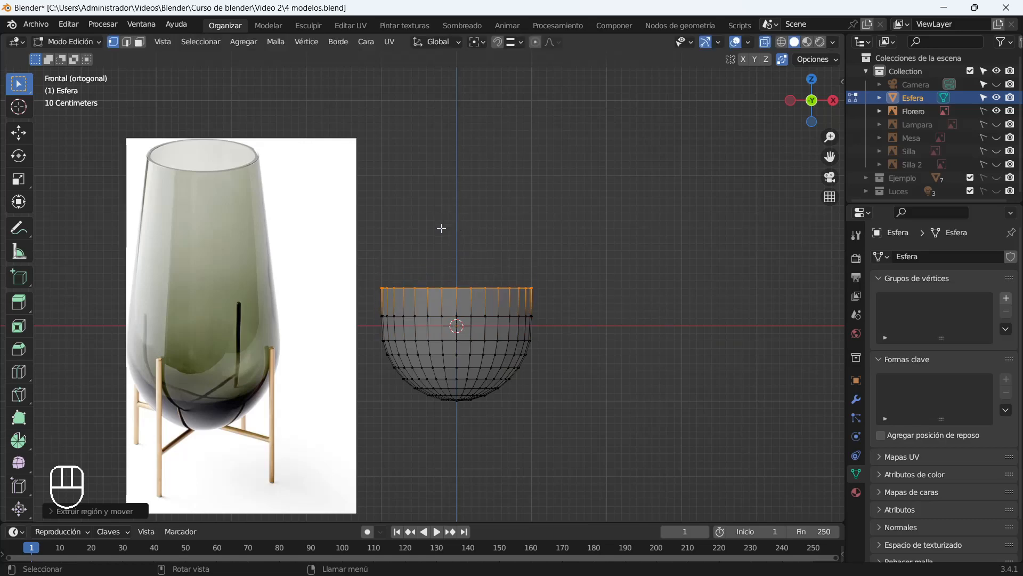
key(e)
click(434, 188)
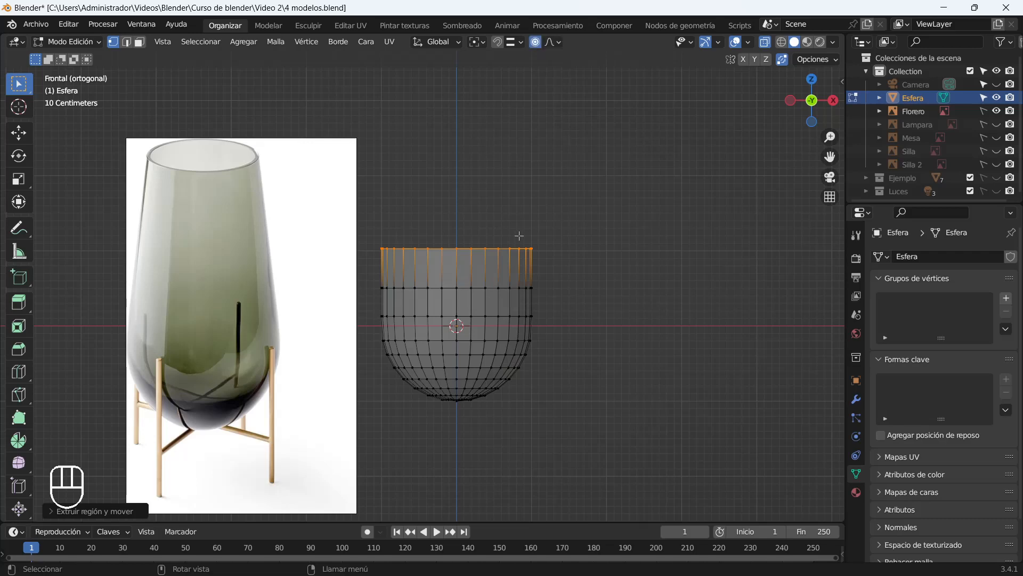
With smooth proportional editing on, select the top rim and raise it along Z to the reference vase's height.
click(437, 181)
mouse_move(358, 186)
mouse_down()
mouse_move(557, 256)
mouse_move(469, 193)
mouse_up()
drag(352, 206, 588, 276)
key(g)
scroll(457, 213, down, 4)
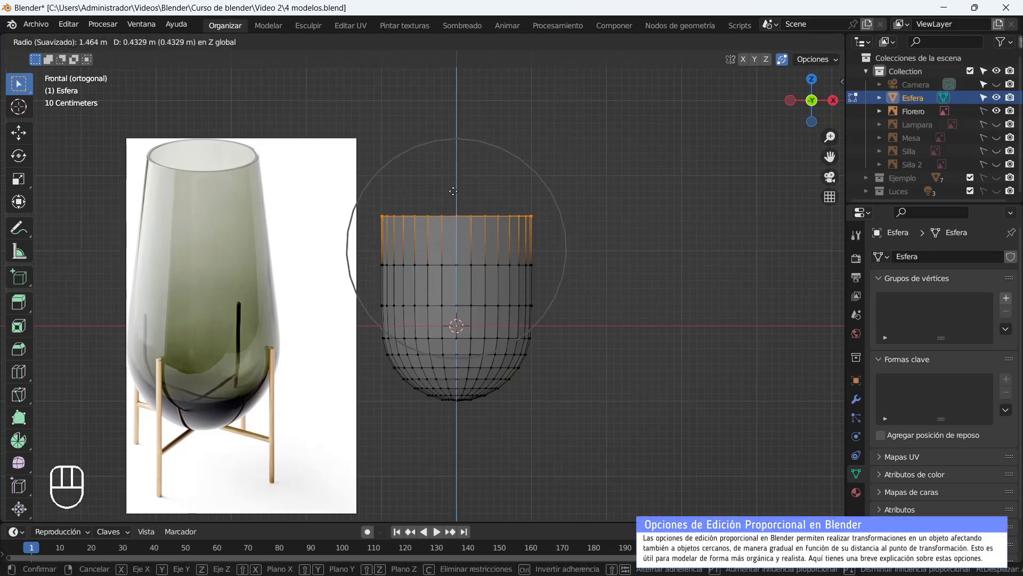
click(429, 123)
Try tapering the vase by scaling the rim to about 0.5 with proportional editing, and undo the scaling and the move.
key(s)
scroll(352, 146, up, 2)
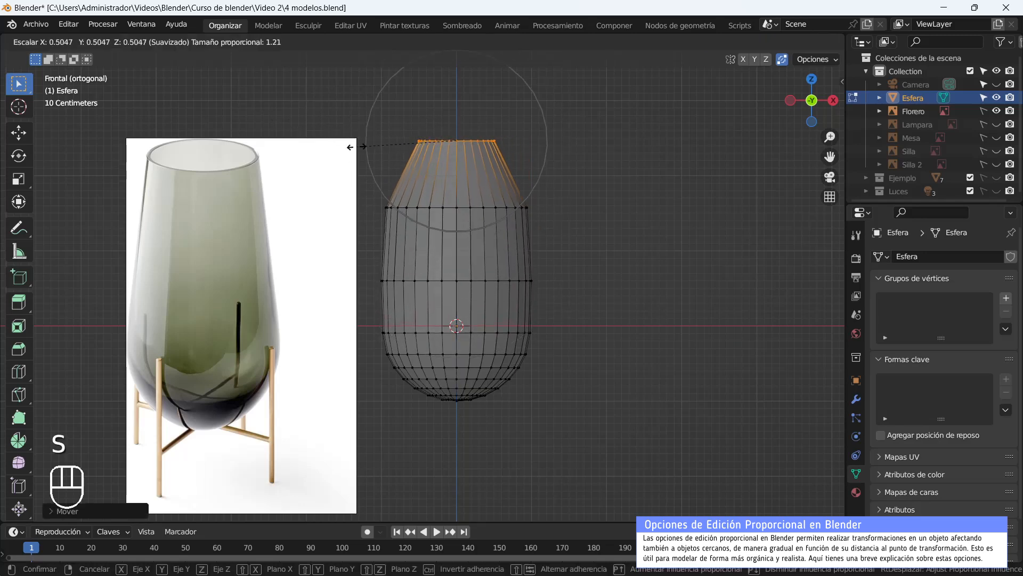
scroll(357, 147, down, 8)
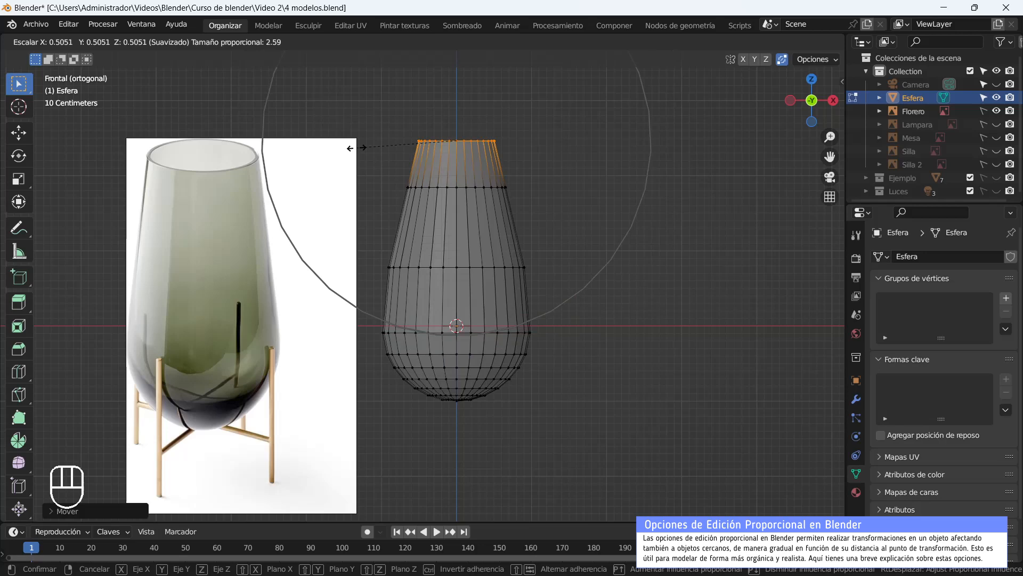
click(312, 159)
key(ctrl+z)
key(ctrl+z)
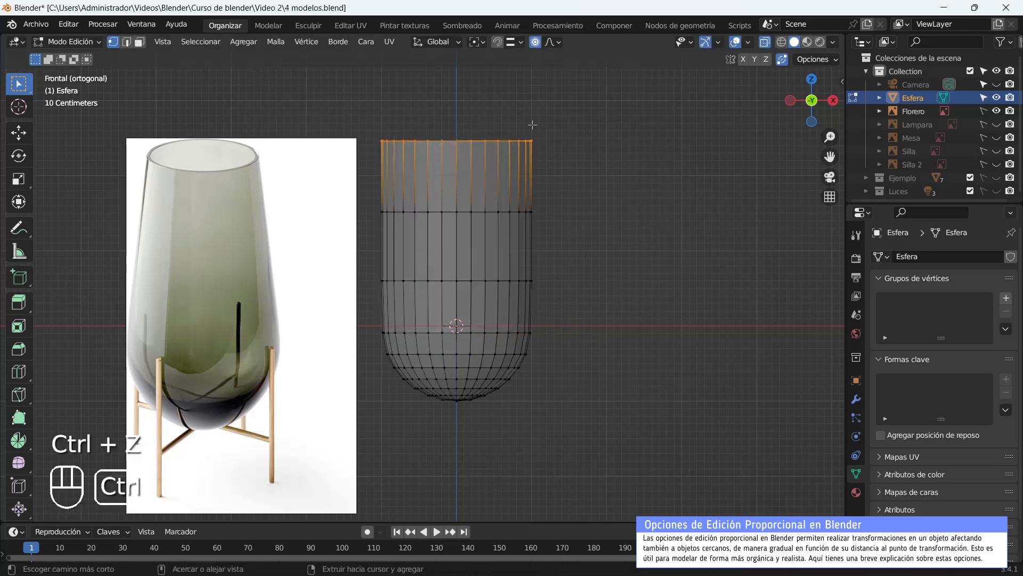
Try raising the rim along Z with proportional editing off, and undo the move.
key(g)
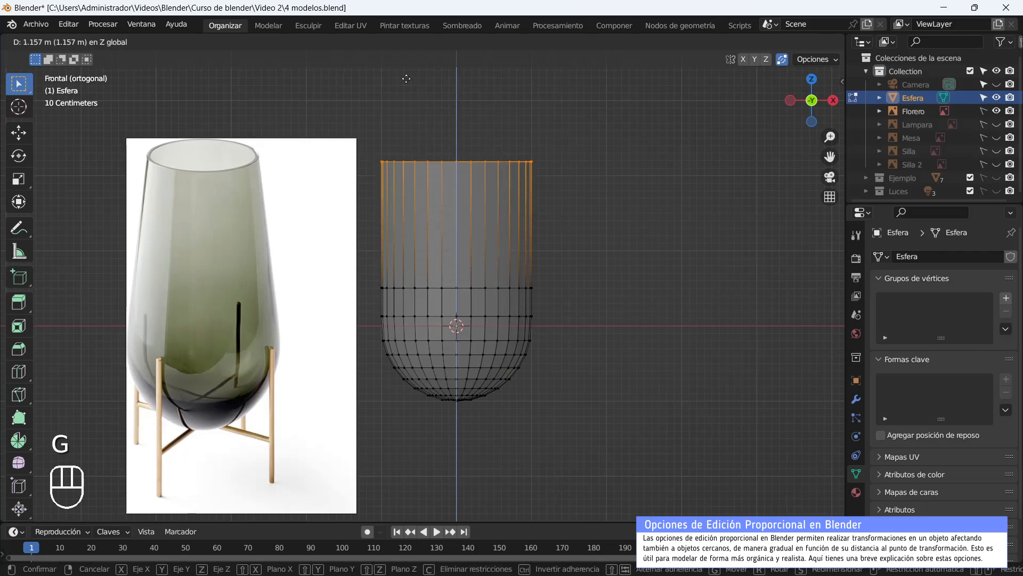
click(402, 133)
key(s)
right_click(403, 158)
key(ctrl+z)
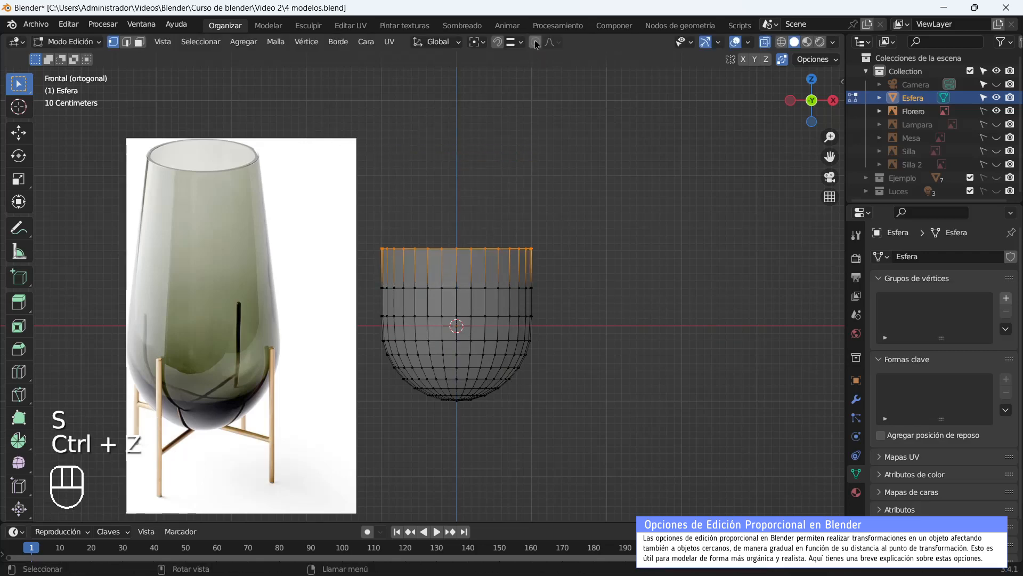
Raise the top rim about 1.4 m along Z with smooth proportional editing to match the reference vase's height.
key(g)
scroll(397, 159, up, 5)
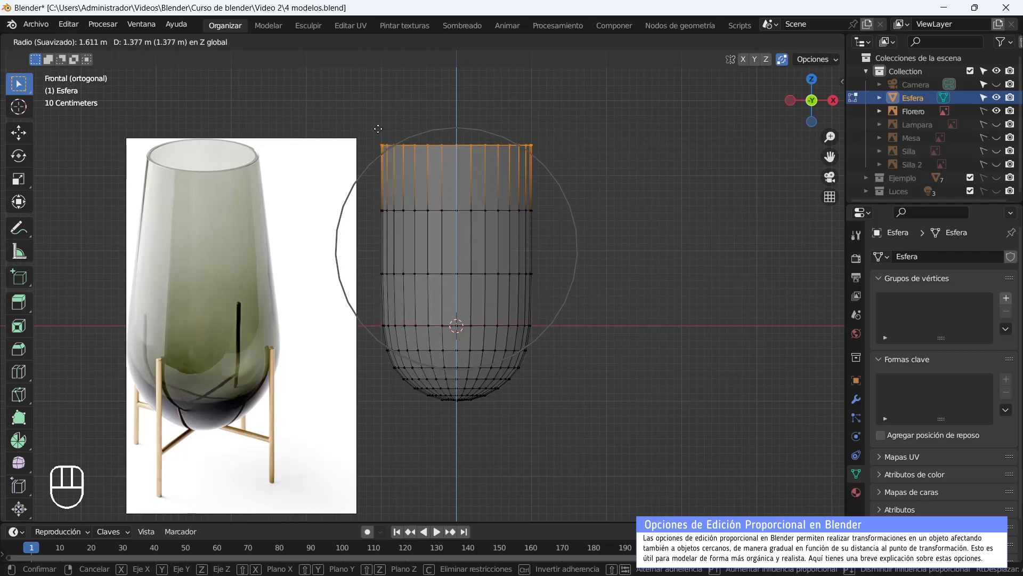
click(312, 122)
Taper the vase wall by scaling the rim to about 0.667 with a proportional size of about 2.85.
key(s)
scroll(349, 124, down, 5)
scroll(352, 125, down, 1)
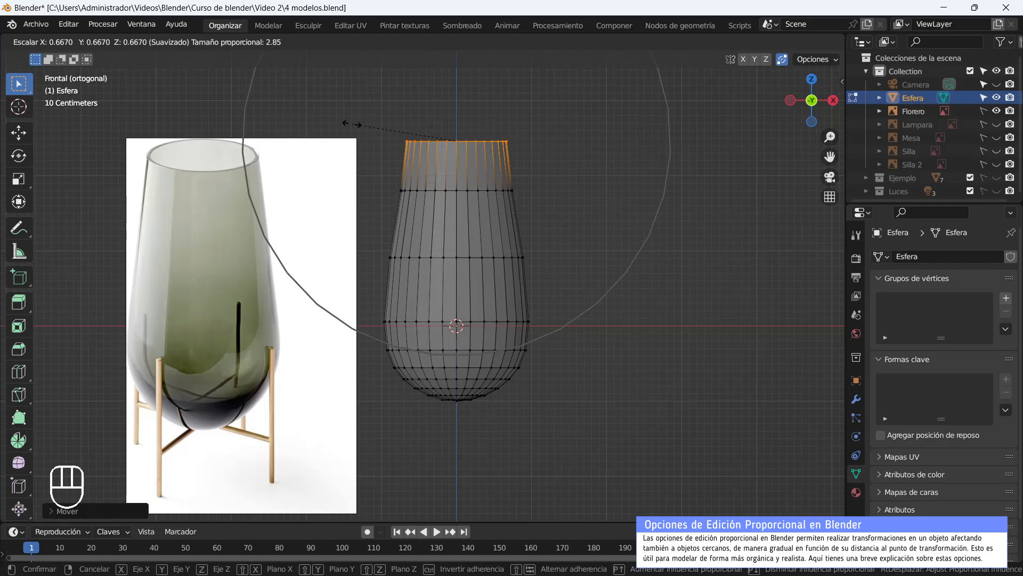
click(351, 124)
middle_drag(529, 280, 514, 173)
key(Tab)
key(Tab)
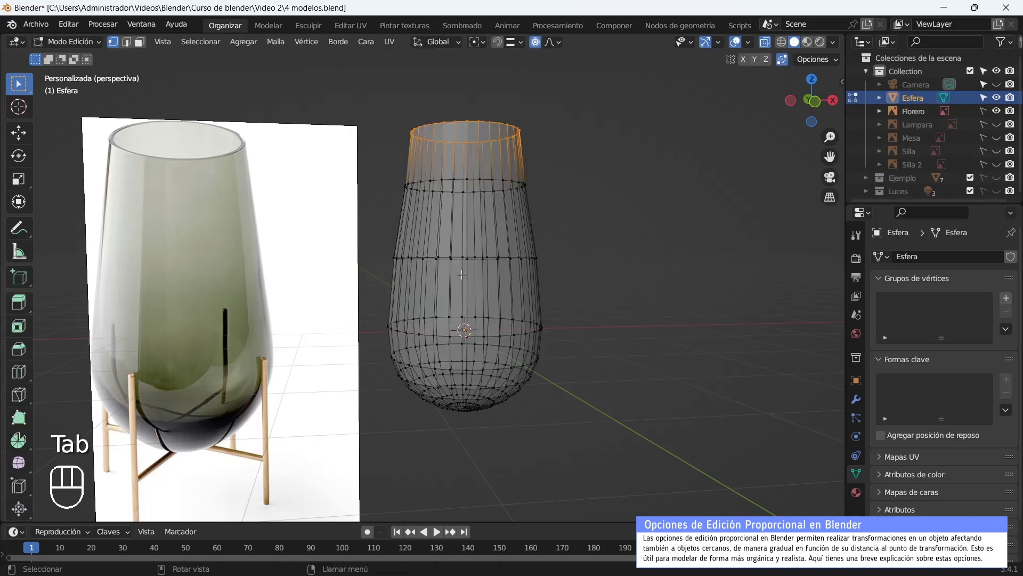
Scale the top rim in slightly with proportional editing off, and return to Object Mode.
key(KP_1)
key(s)
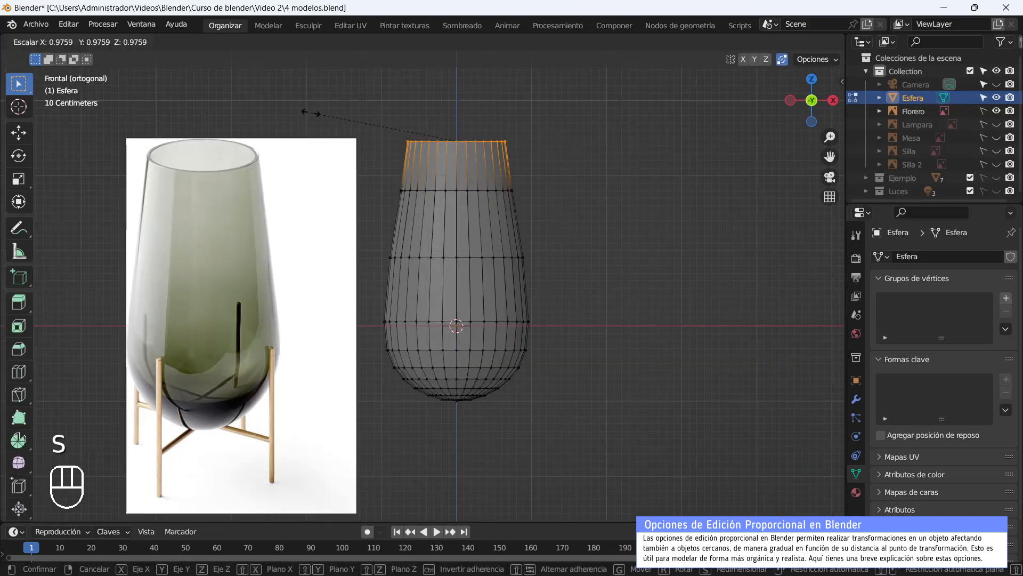
click(326, 114)
key(s)
click(364, 143)
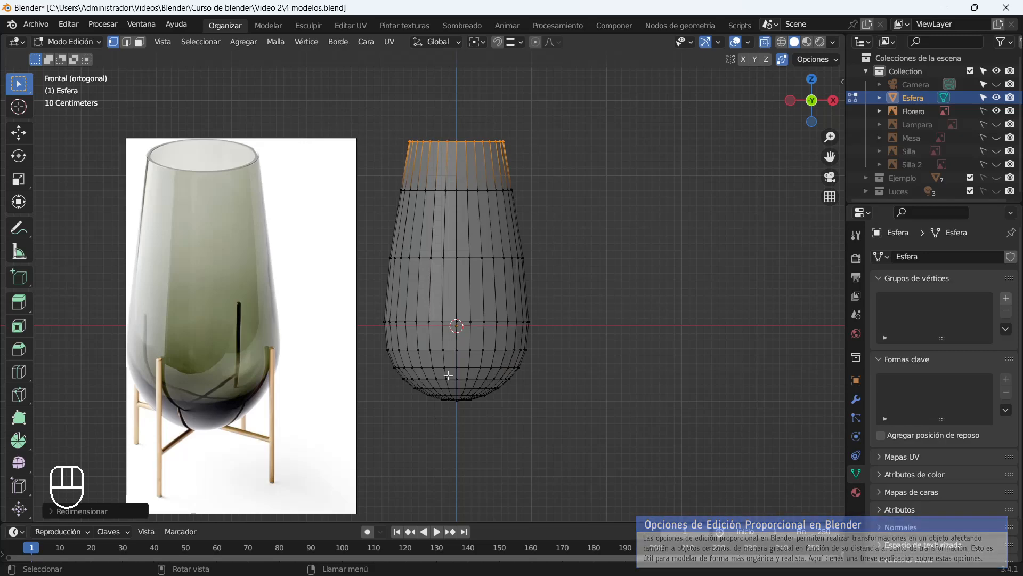
key(Tab)
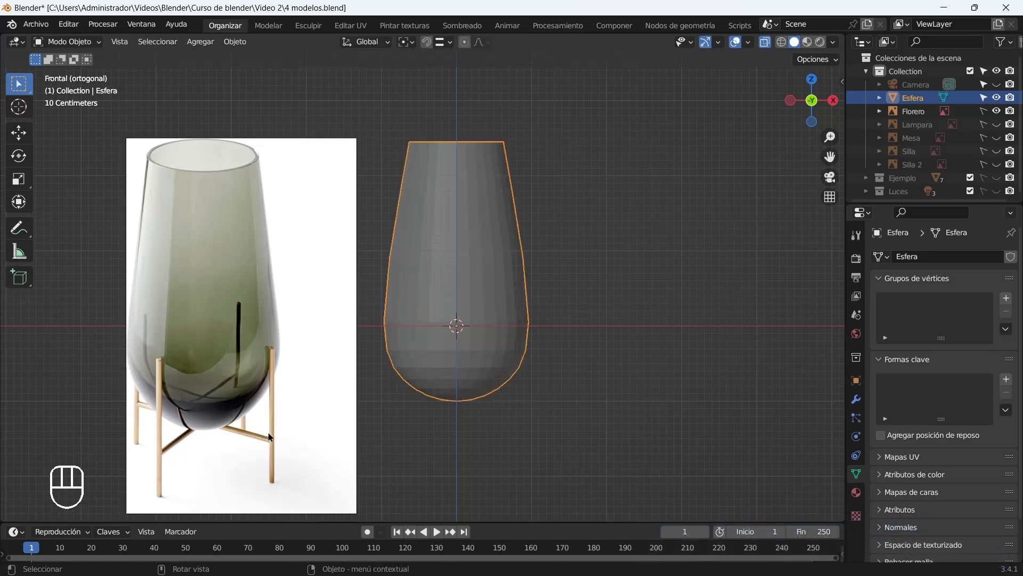
Add a cylinder mesh at the 3D cursor as the base for the vase's legs.
middle_drag(238, 480, 526, 378)
key(shift+a)
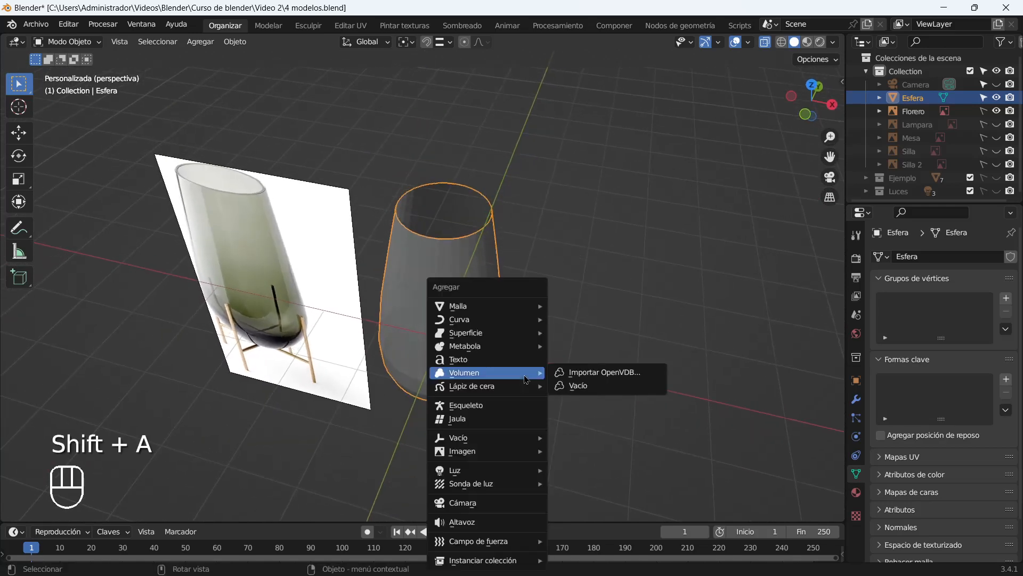
mouse_move(486, 315)
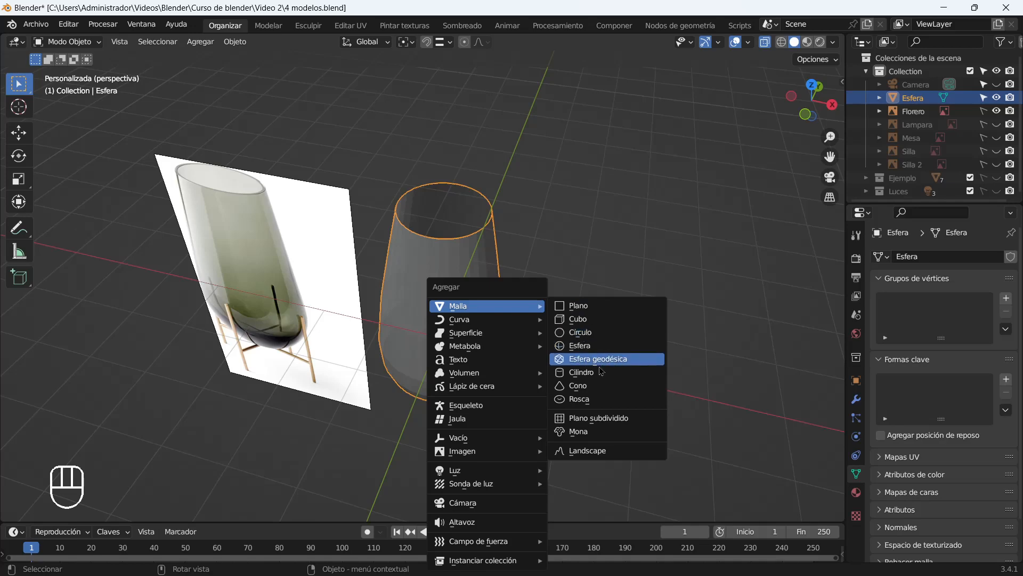
click(581, 372)
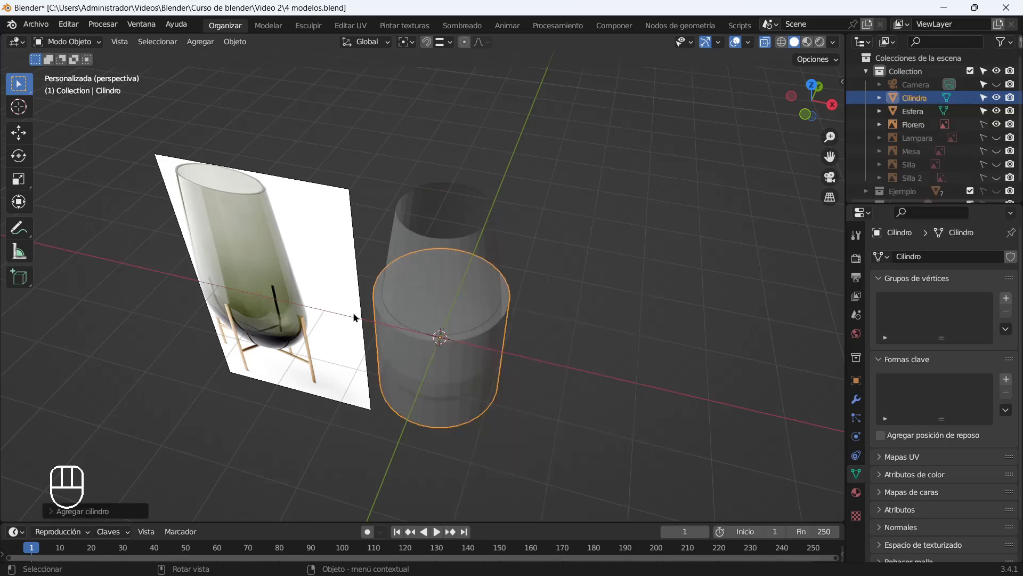
From the top view, turn X-ray off and move the cylinder about 2.08 m along X, clear of the vase.
key(KP_7)
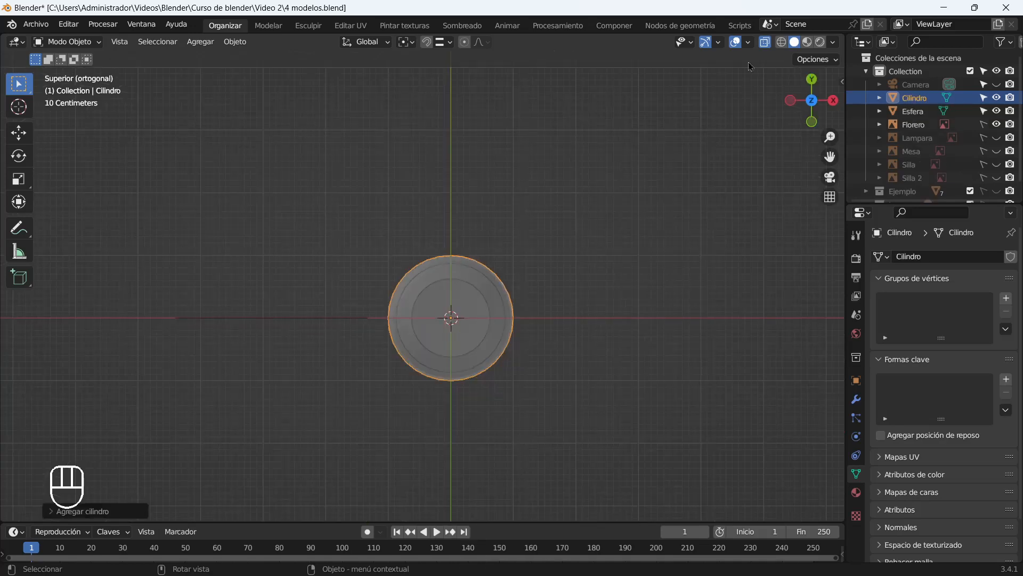
key(alt+z)
scroll(320, 341, up, 2)
key(g)
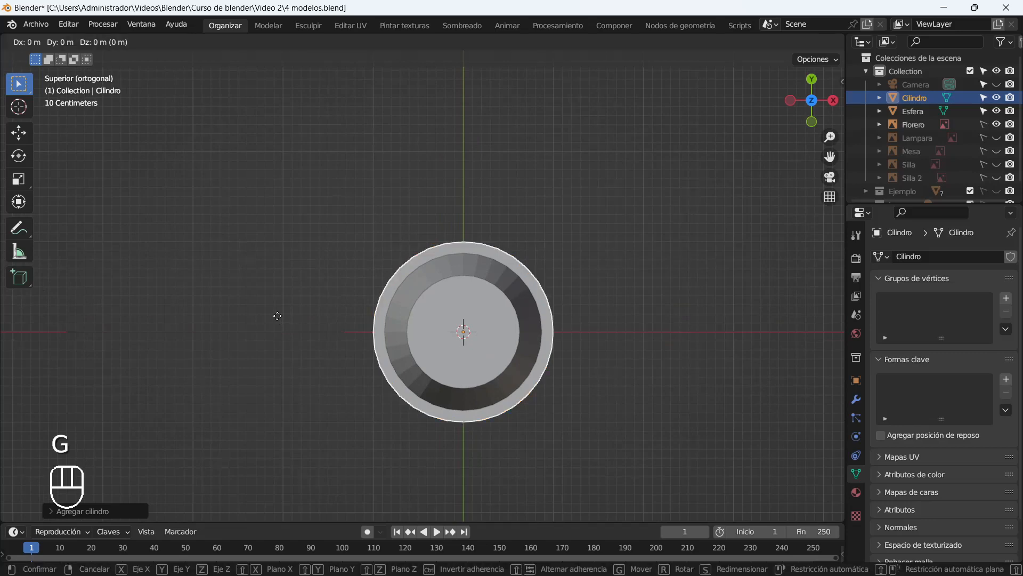
key(x)
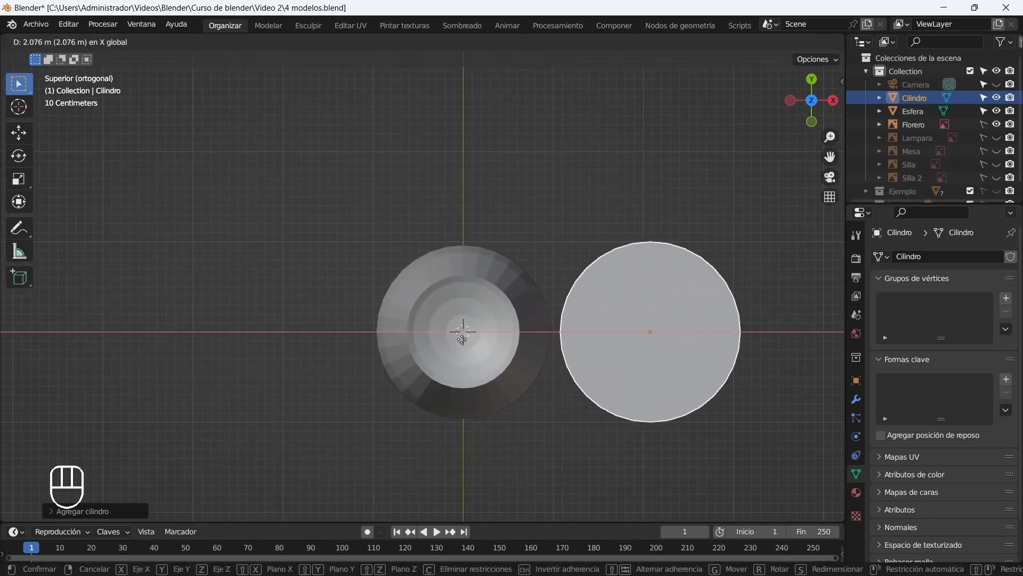
click(457, 339)
Scale the cylinder down on X and Y only, keeping its height, to make a thin vertical leg rod.
middle_drag(457, 339, 543, 400)
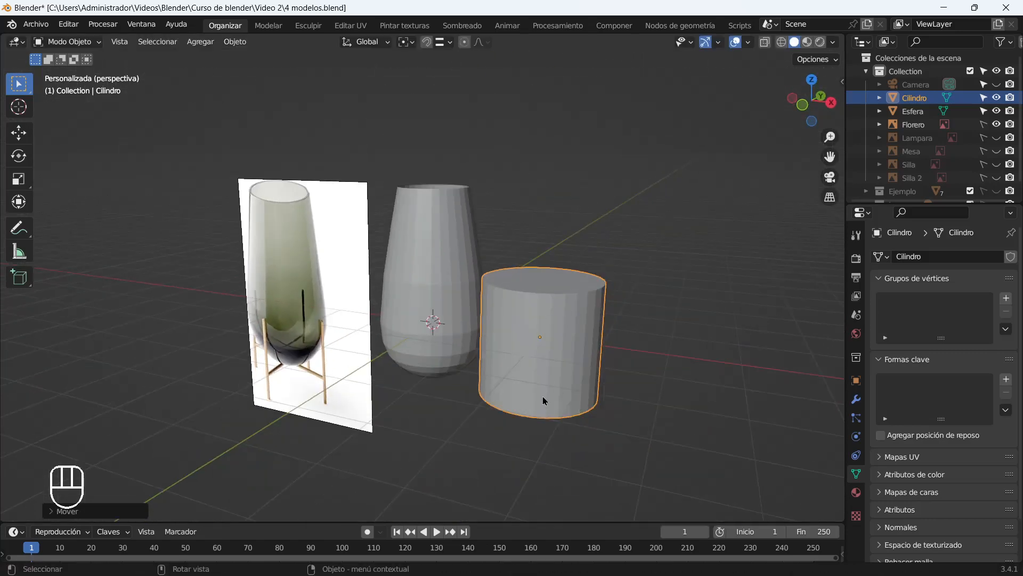
key(s)
key(shift+z)
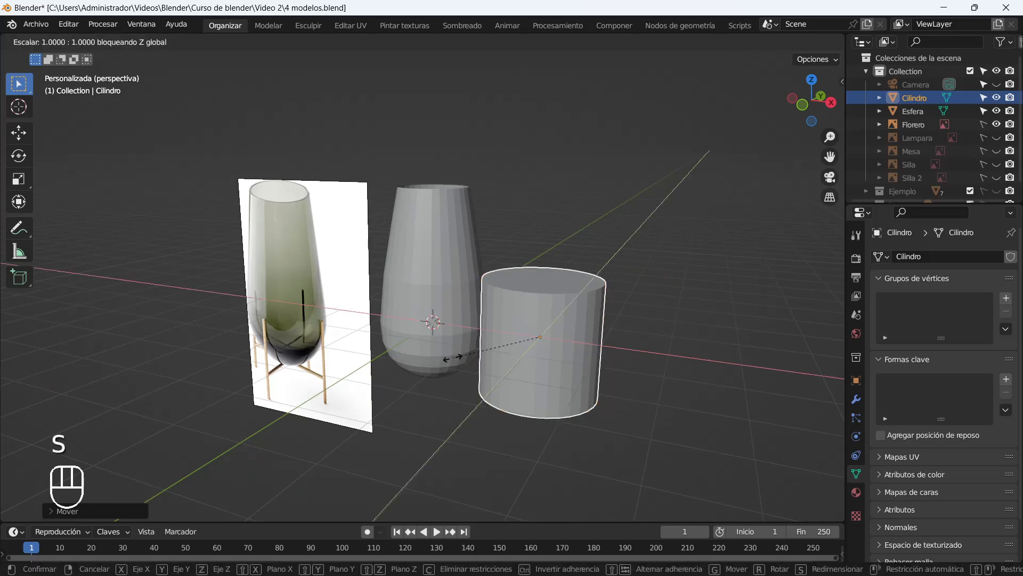
click(538, 341)
Duplicate the thin rod, place the copy just beside it towards the vase, and rotate the copy 90° about Y.
scroll(551, 371, up, 3)
middle_drag(649, 395, 537, 352)
key(shift+d)
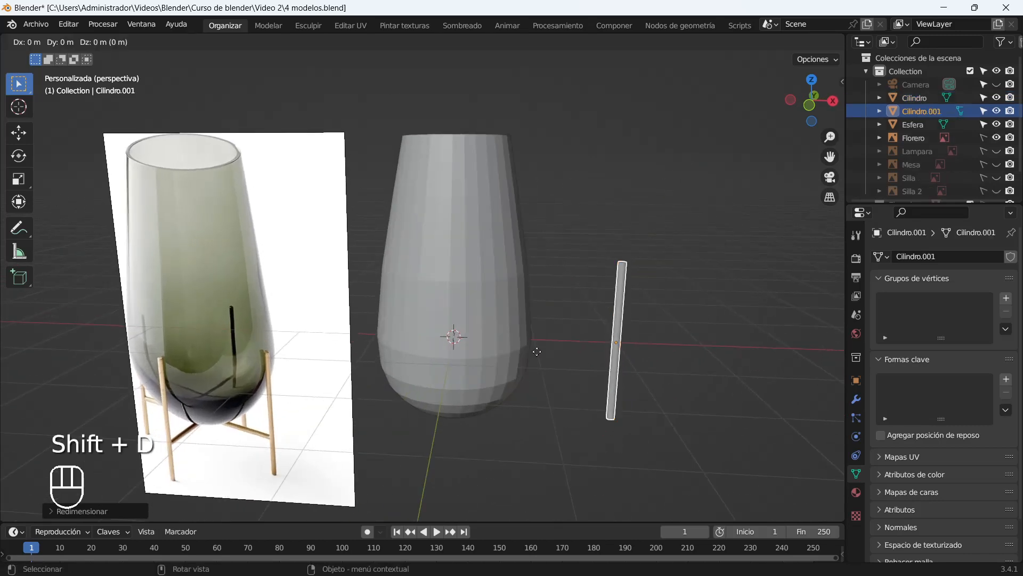
click(588, 310)
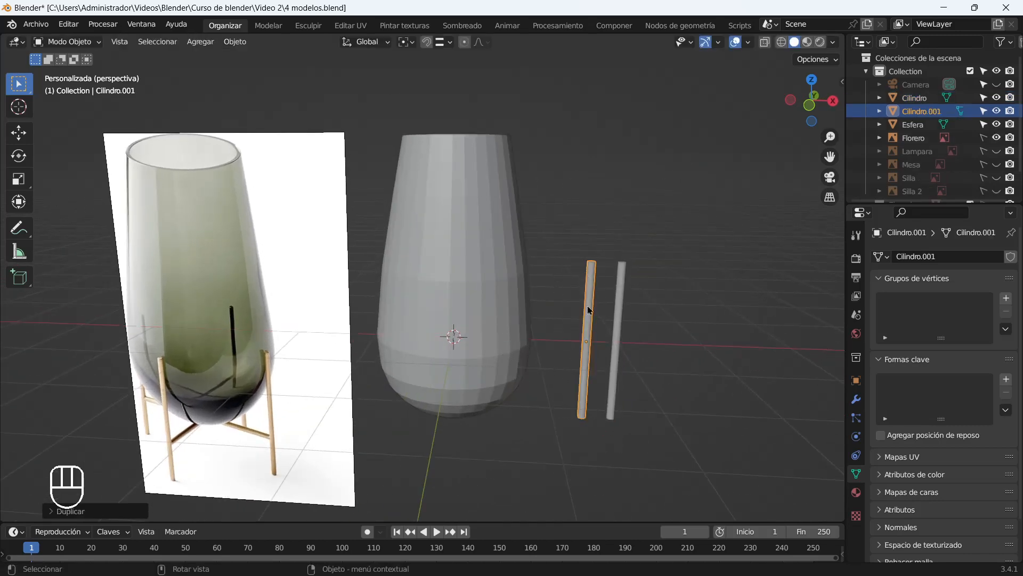
key(r)
key(y)
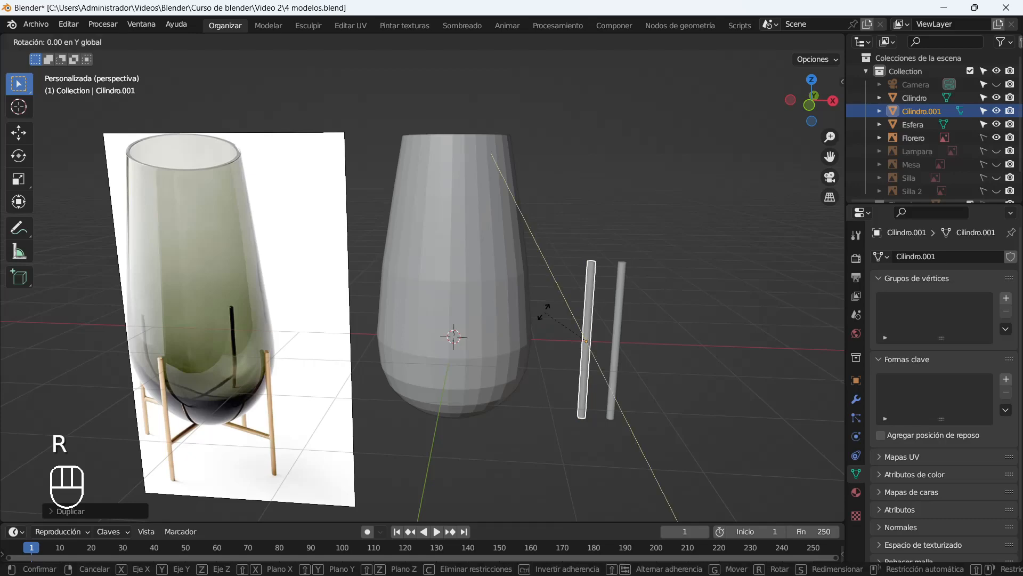
text(90)
key(Return)
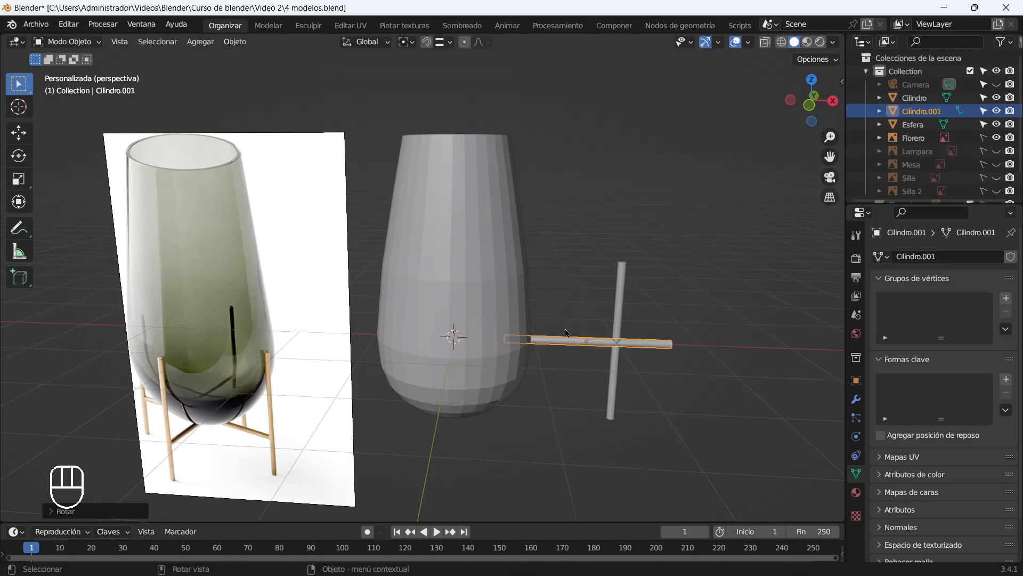
Examine how the legs and crossbars join in the reference vase image.
scroll(269, 450, up, 4)
shift+middle_drag(240, 462, 443, 189)
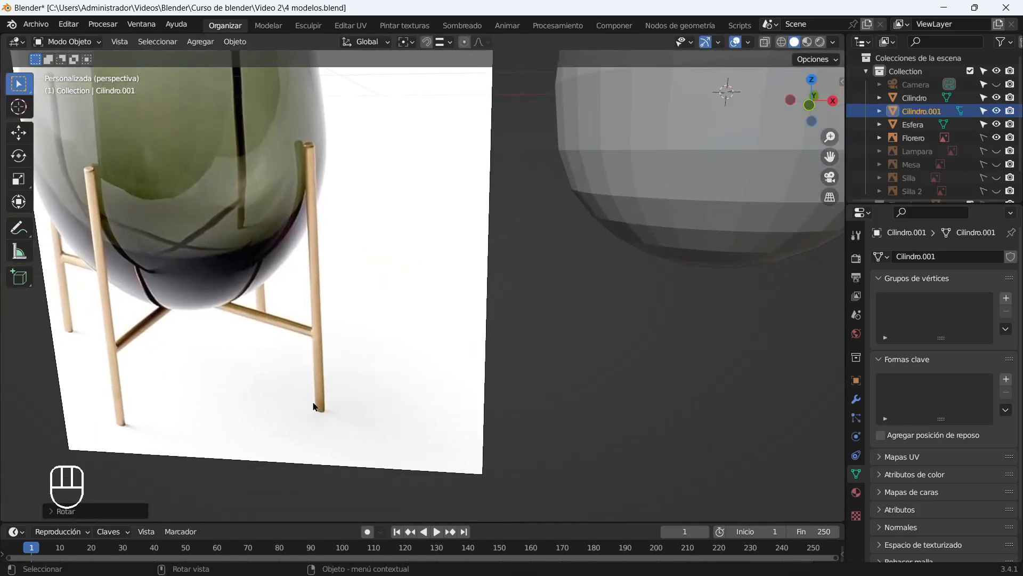
scroll(479, 352, down, 4)
shift+middle_drag(682, 267, 526, 361)
scroll(584, 327, up, 2)
scroll(580, 318, down, 3)
scroll(525, 305, down, 1)
scroll(490, 300, up, 1)
shift+middle_drag(527, 340, 463, 317)
Select both the vertical and horizontal rods and move them farther from the vase along X.
drag(518, 350, 429, 230)
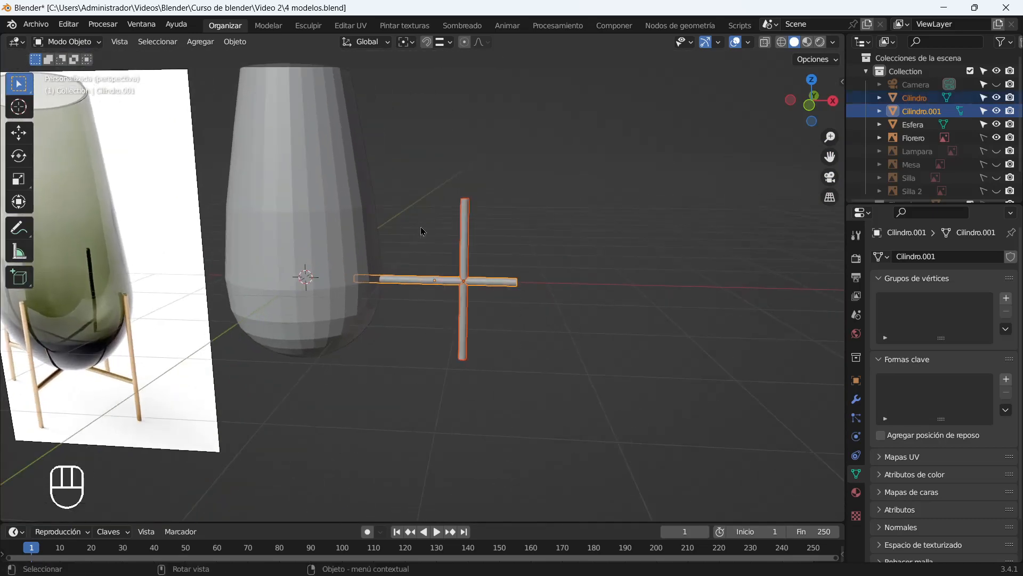
key(g)
key(x)
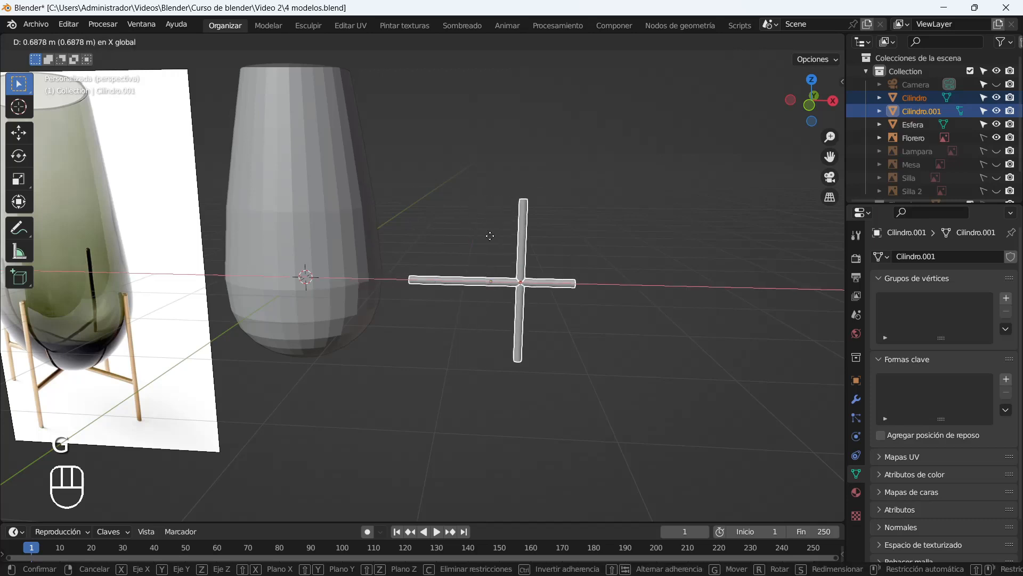
click(493, 239)
Shorten the horizontal rod by scaling it along X to crossbar length.
click(479, 285)
key(s)
key(x)
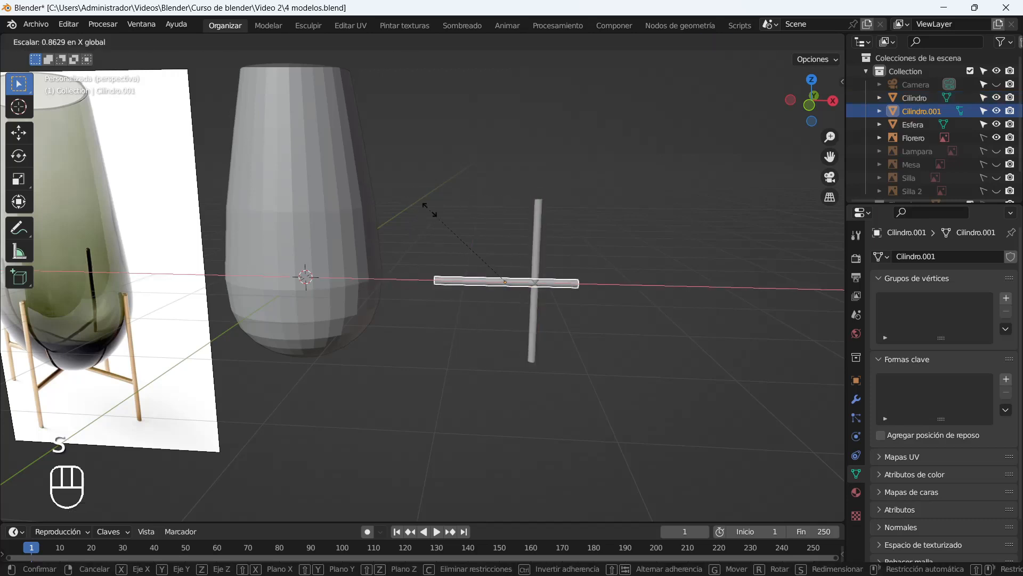
click(469, 224)
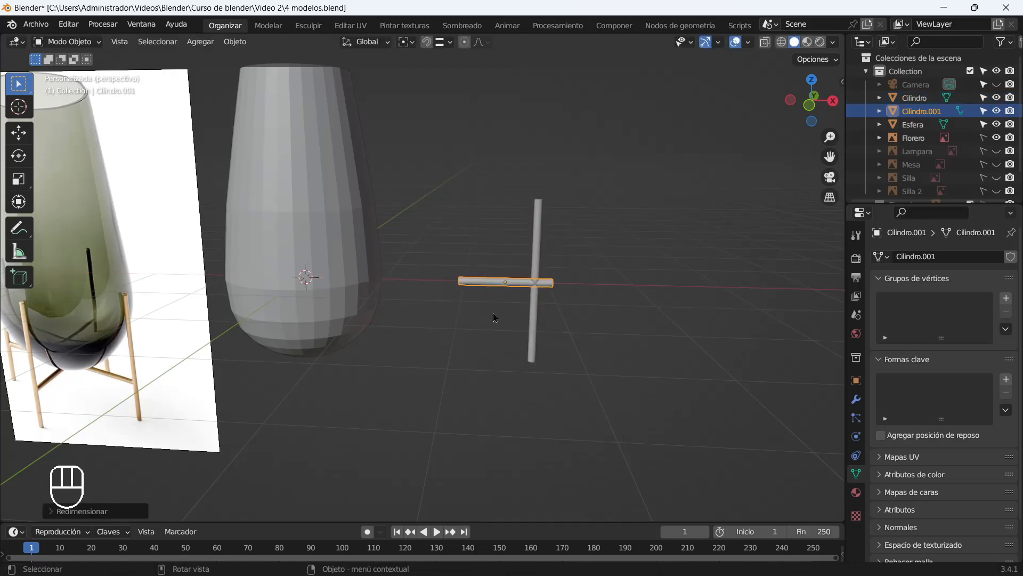
In front view, raise the glass vase body about 1 m along Z so its base sits at the crossbar's level.
key(KP_1)
scroll(349, 310, up, 2)
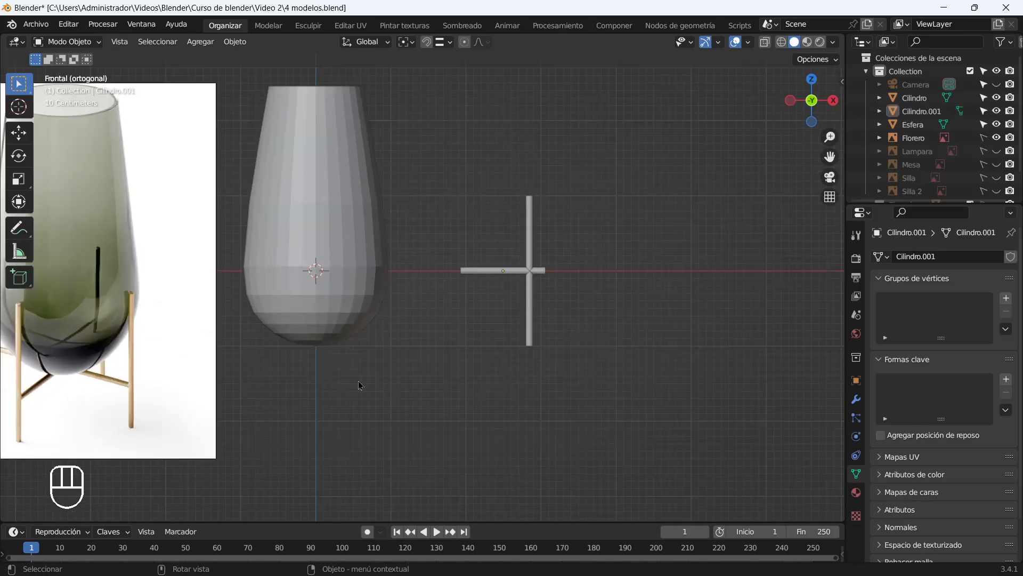
click(271, 196)
key(g)
key(z)
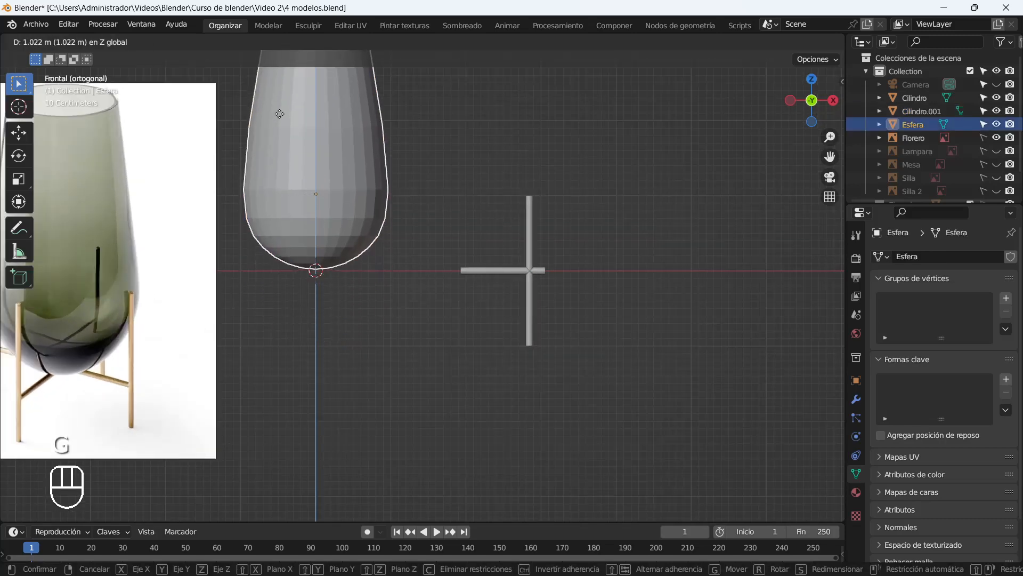
click(281, 125)
Move the crossbar along X until its outer end stops inside the vertical leg, and select the leg.
scroll(331, 251, up, 2)
click(552, 269)
key(g)
key(x)
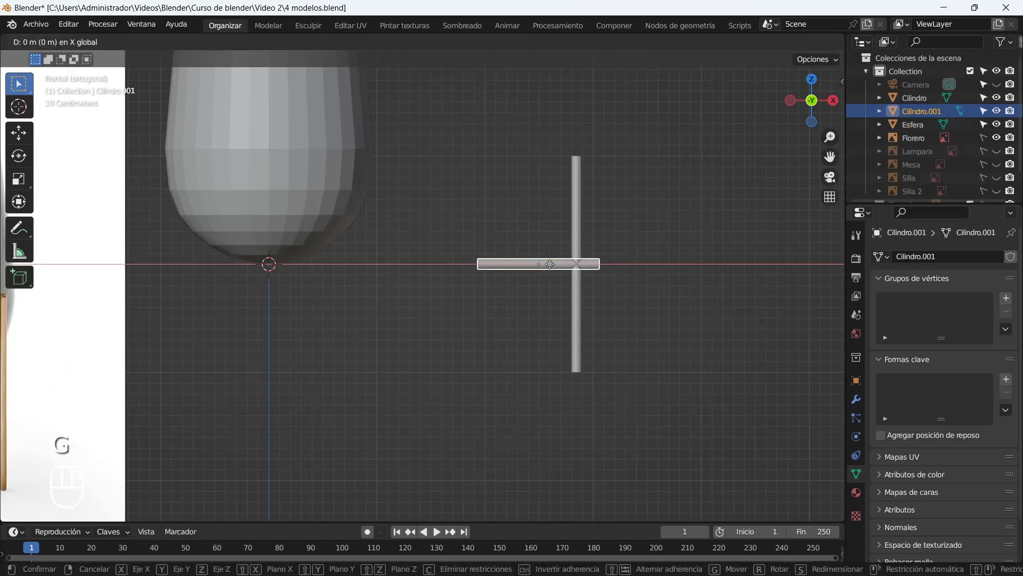
click(528, 267)
click(482, 287)
scroll(638, 305, down, 3)
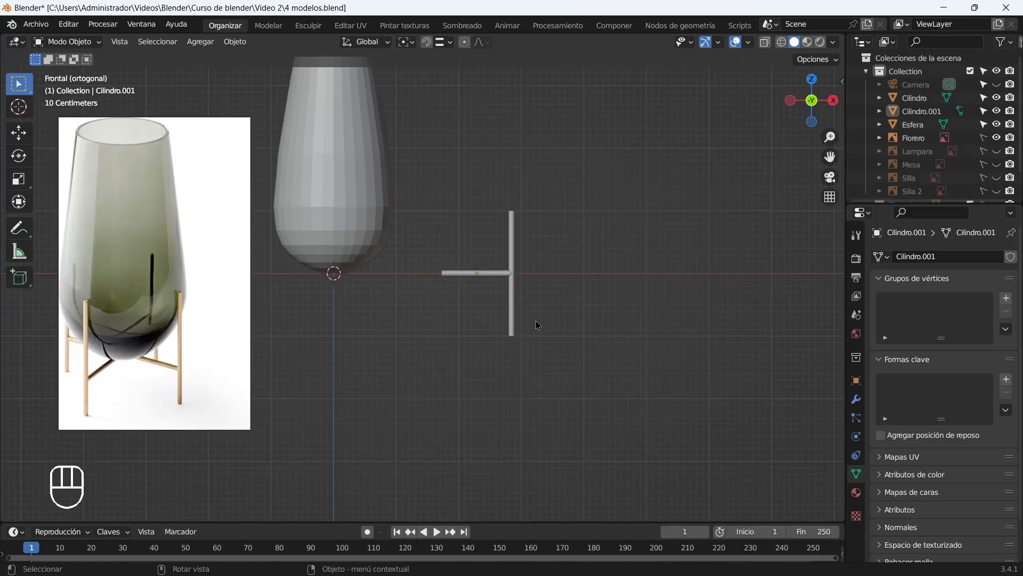
click(512, 238)
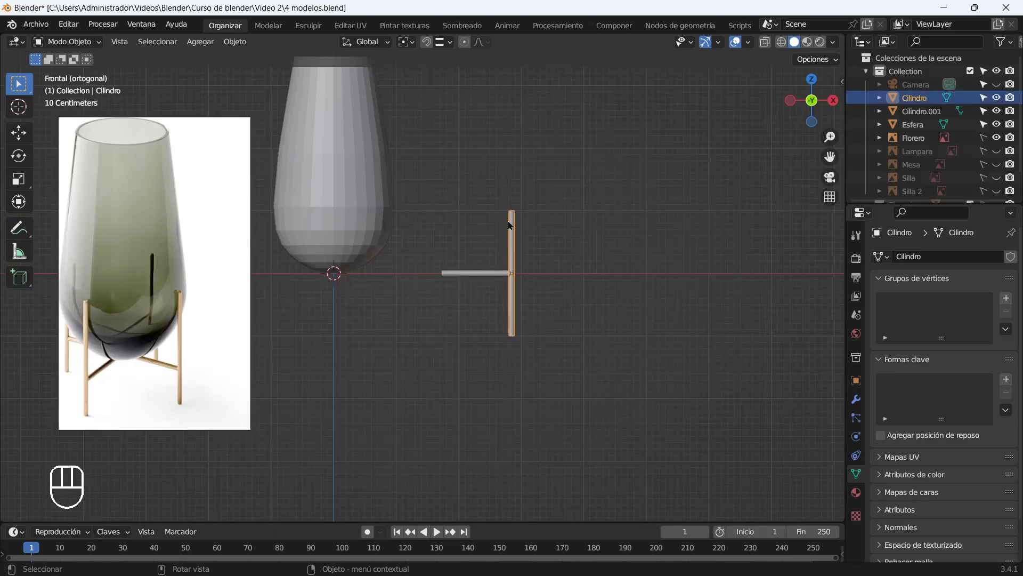
key(s)
key(z)
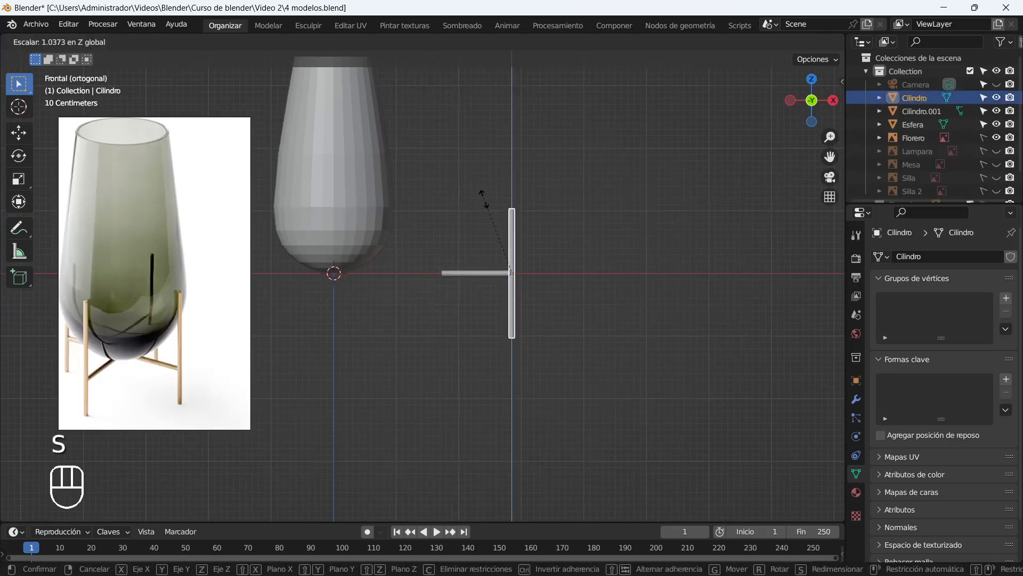
right_click(489, 206)
In Edit Mode with X-ray on, raise the leg's top vertices about 0.33 m along Z, and return to Object Mode.
key(Tab)
drag(466, 172, 549, 249)
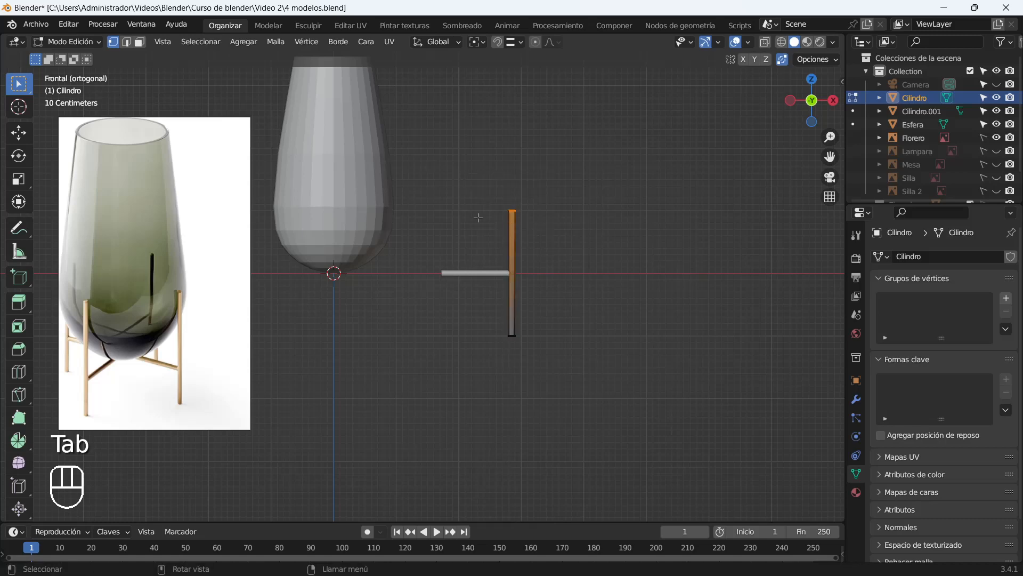
key(g)
key(z)
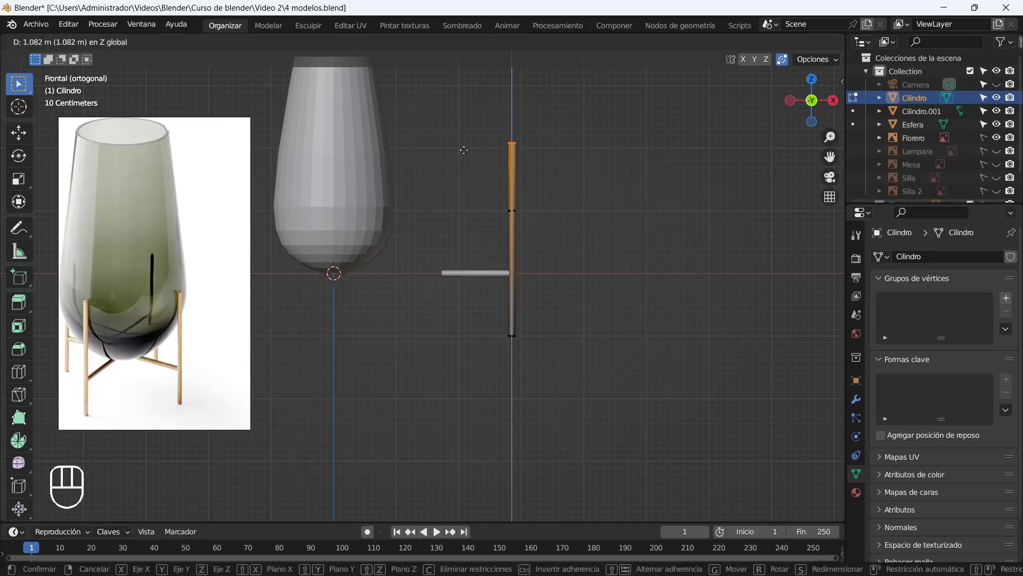
right_click(465, 151)
key(g)
key(z)
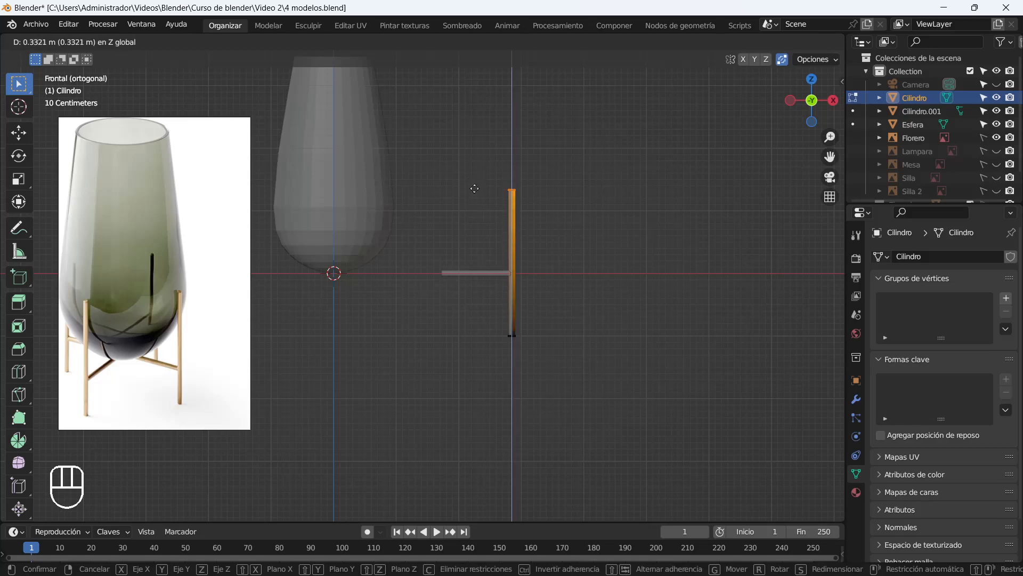
click(474, 189)
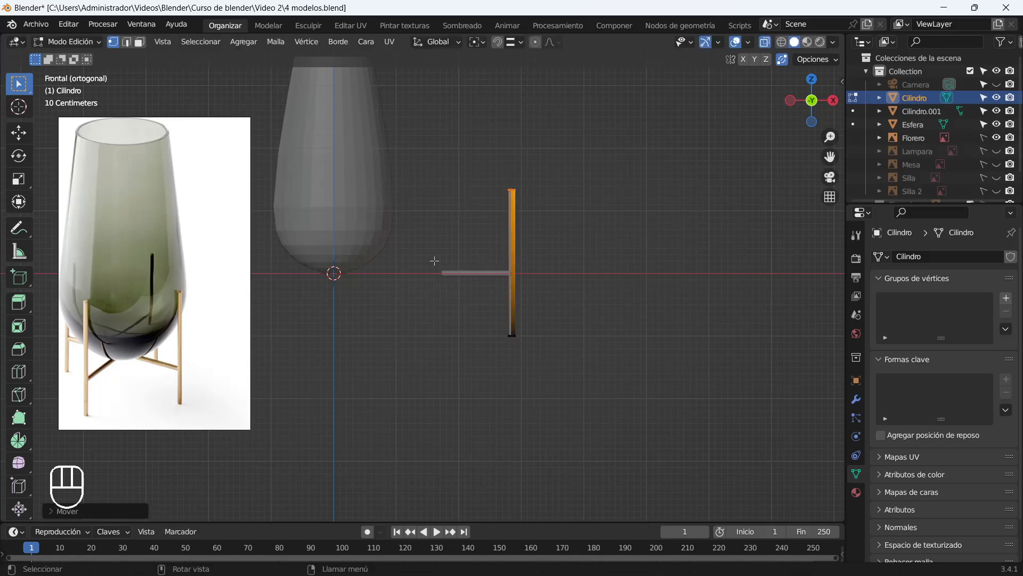
middle_drag(522, 250, 505, 343)
key(KP_1)
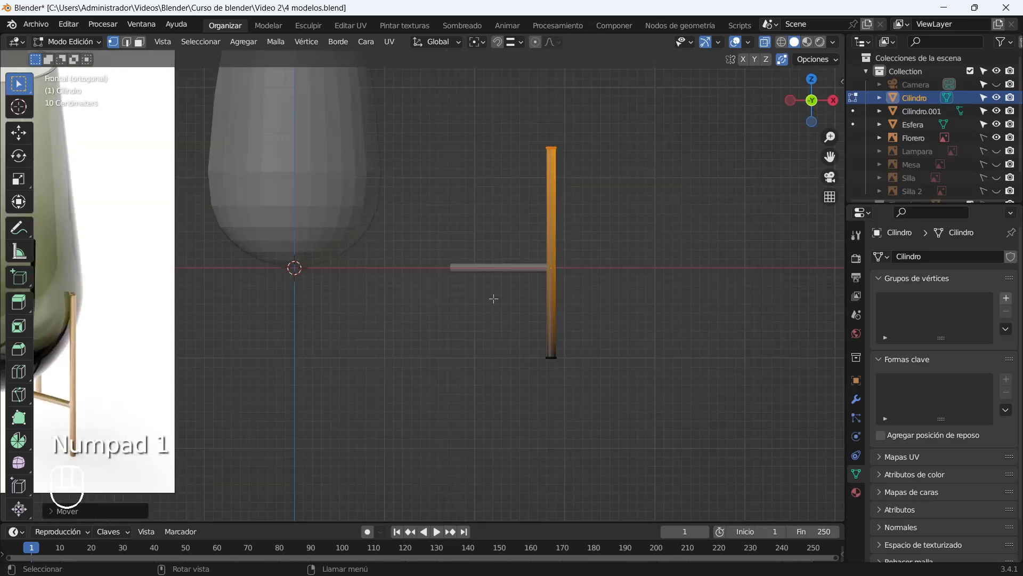
key(Tab)
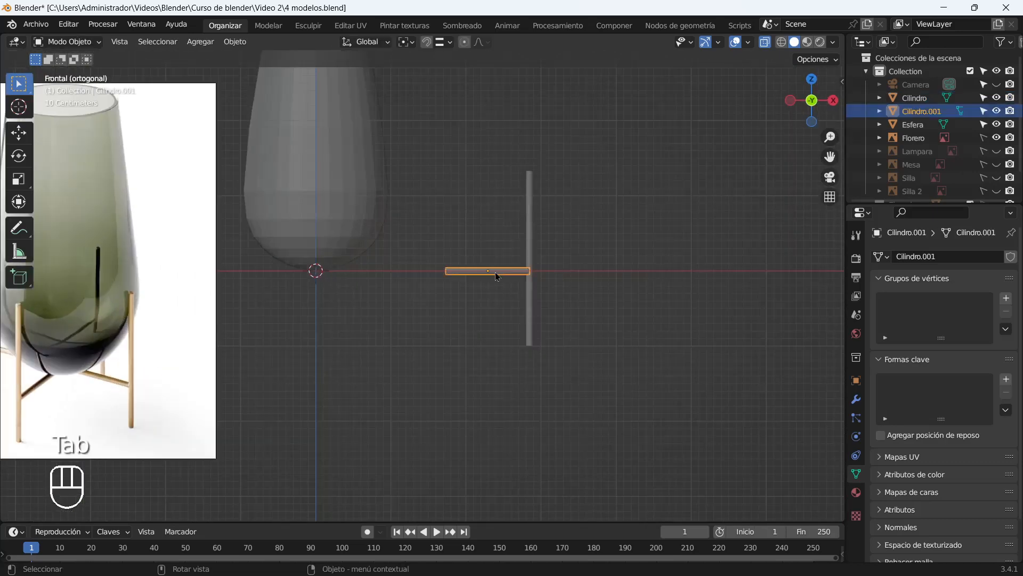
Select the vertical leg together with the crossbar and join them into one object.
click(495, 276)
click(528, 283)
drag(477, 232, 542, 289)
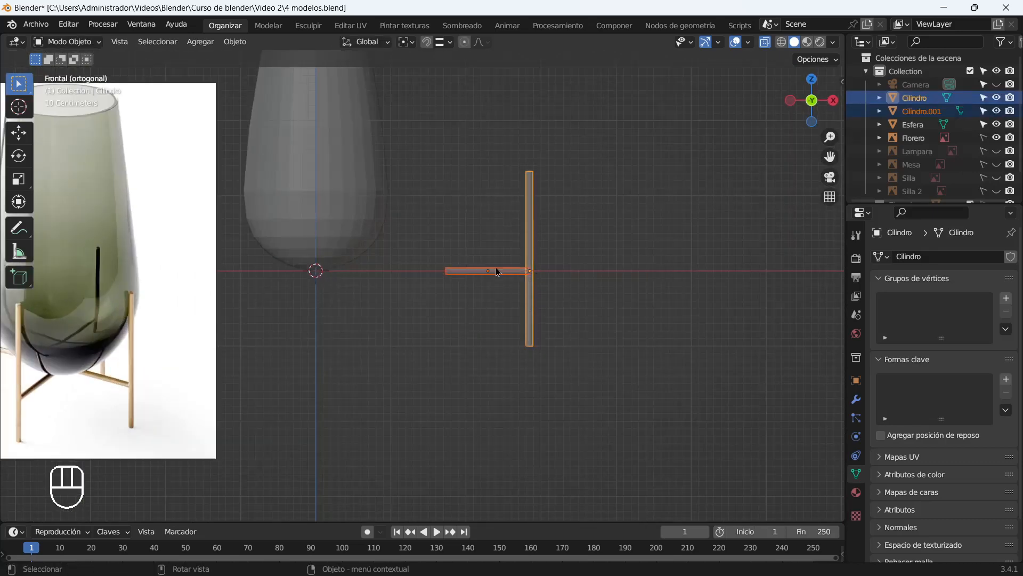
scroll(536, 282, up, 4)
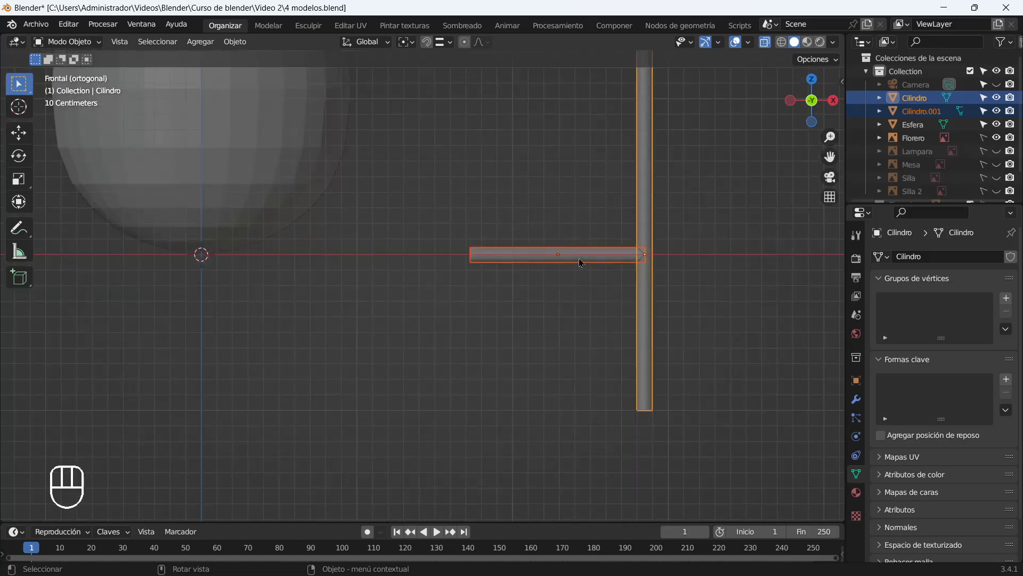
shift+middle_drag(573, 261, 487, 278)
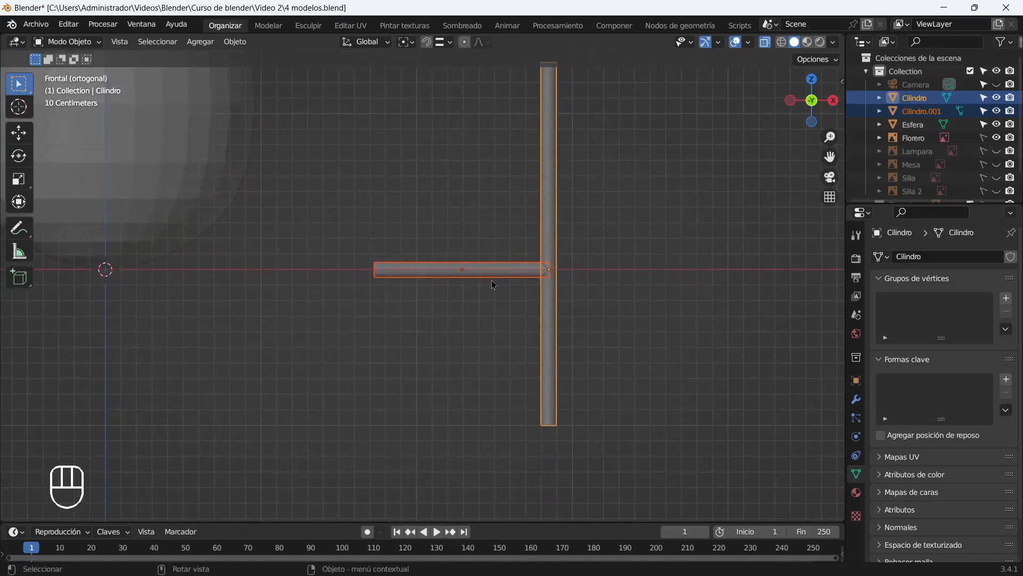
scroll(492, 281, down, 4)
scroll(493, 284, down, 2)
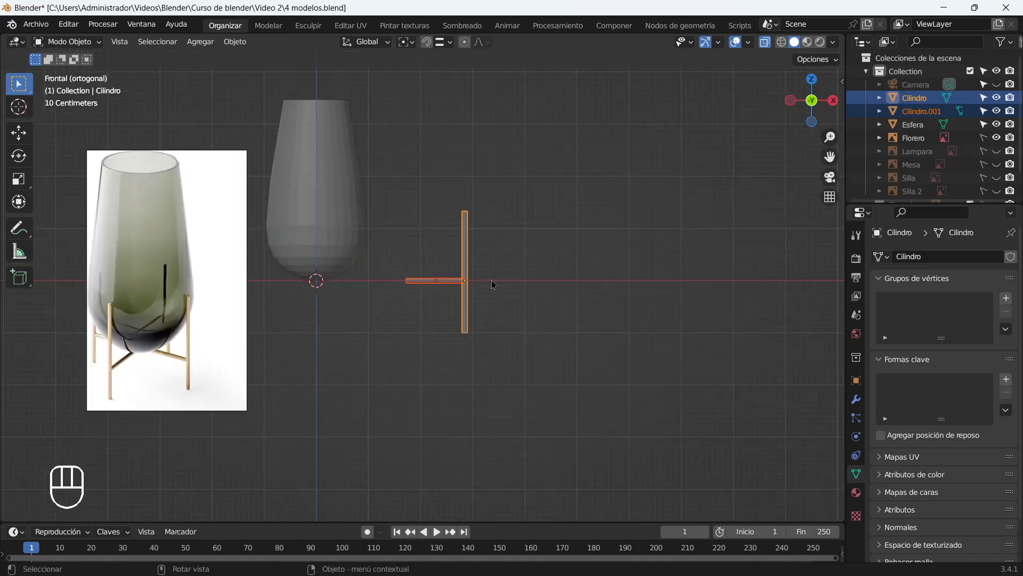
key(ctrl+j)
click(492, 291)
Move the joined leg about -1.81 m along X so the crossbar's inner end reaches the vase's centre axis.
click(466, 295)
scroll(423, 286, up, 3)
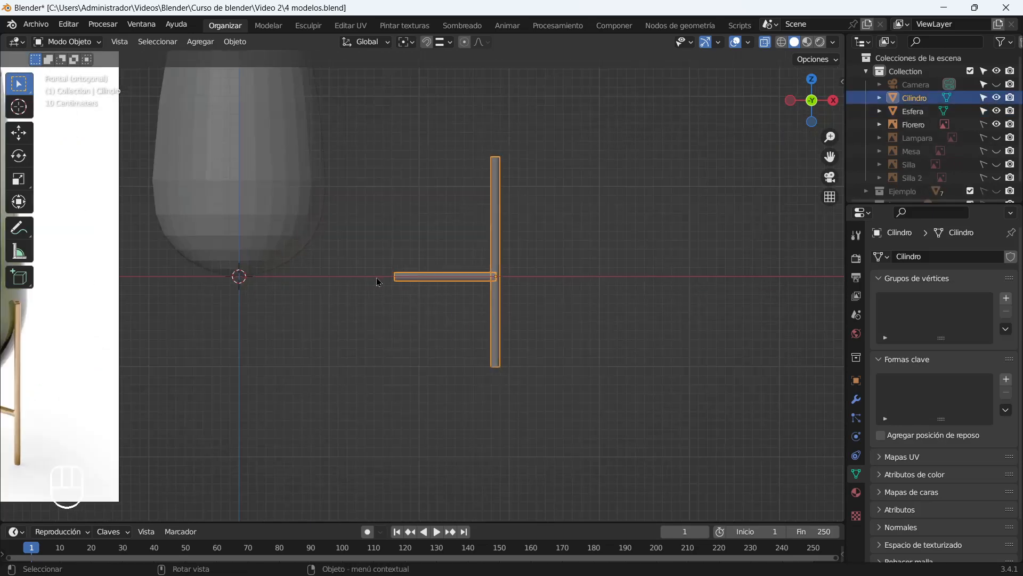
key(g)
key(x)
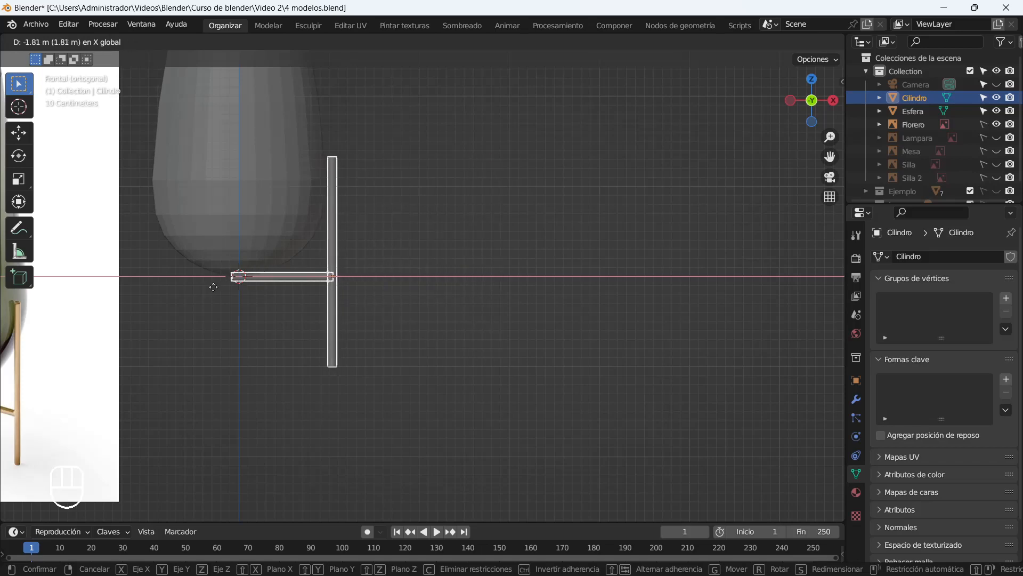
click(213, 287)
Move the joined leg about -0.02 m along X so its upright sits against the glass body.
scroll(228, 283, up, 4)
shift+middle_drag(229, 180, 379, 244)
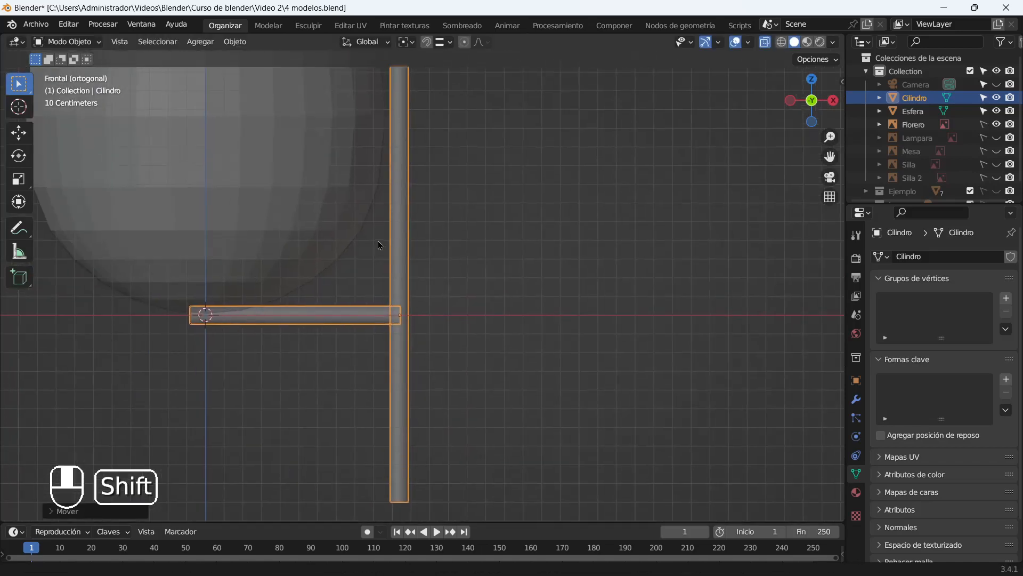
scroll(433, 167, up, 1)
shift+middle_drag(433, 168, 434, 244)
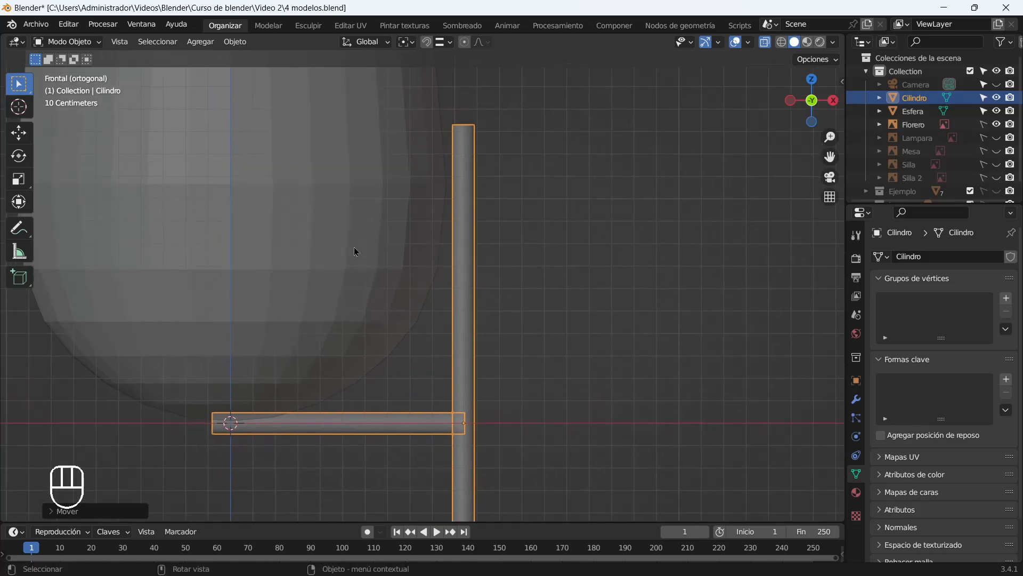
key(g)
key(x)
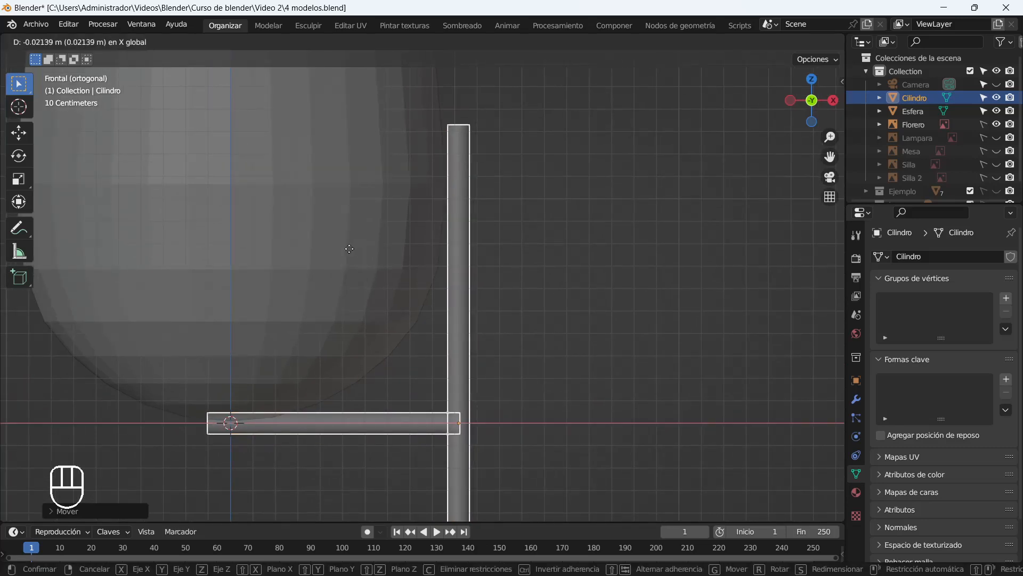
click(350, 246)
In Edit Mode, select the crossbar's inner end vertices and move them about 0.095 m along X to the vase's centre axis.
key(Tab)
drag(167, 339, 238, 474)
key(g)
key(x)
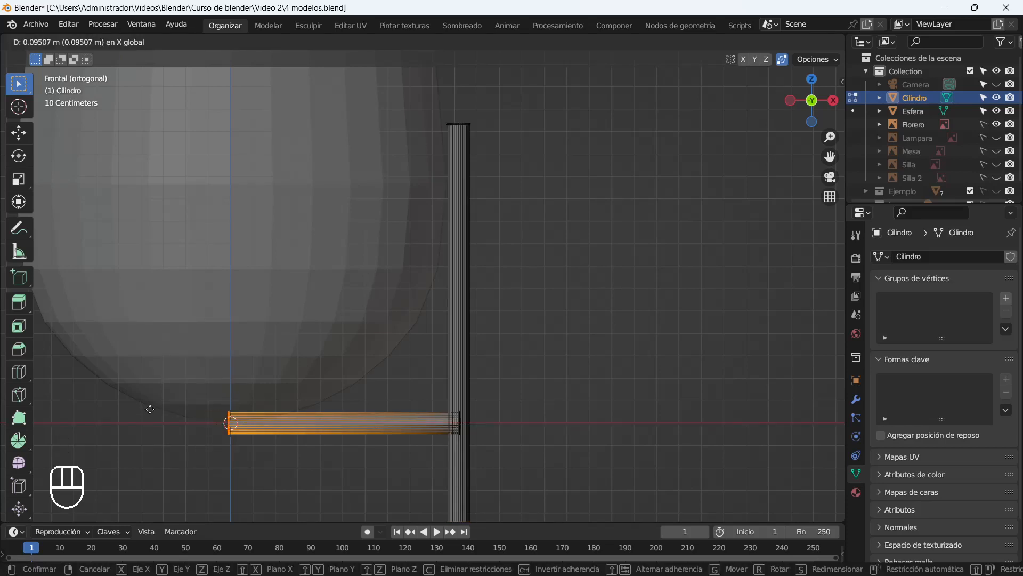
click(150, 409)
Set the pivot point to the 3D cursor and scale the crossbar's inner end along X until it lies on the centre axis.
click(476, 42)
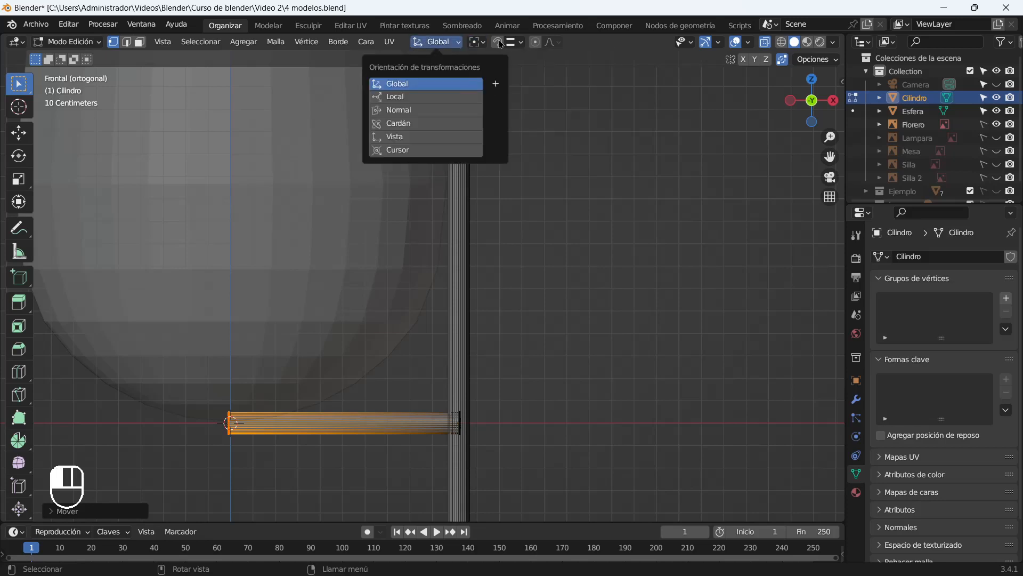
click(498, 72)
scroll(409, 319, up, 1)
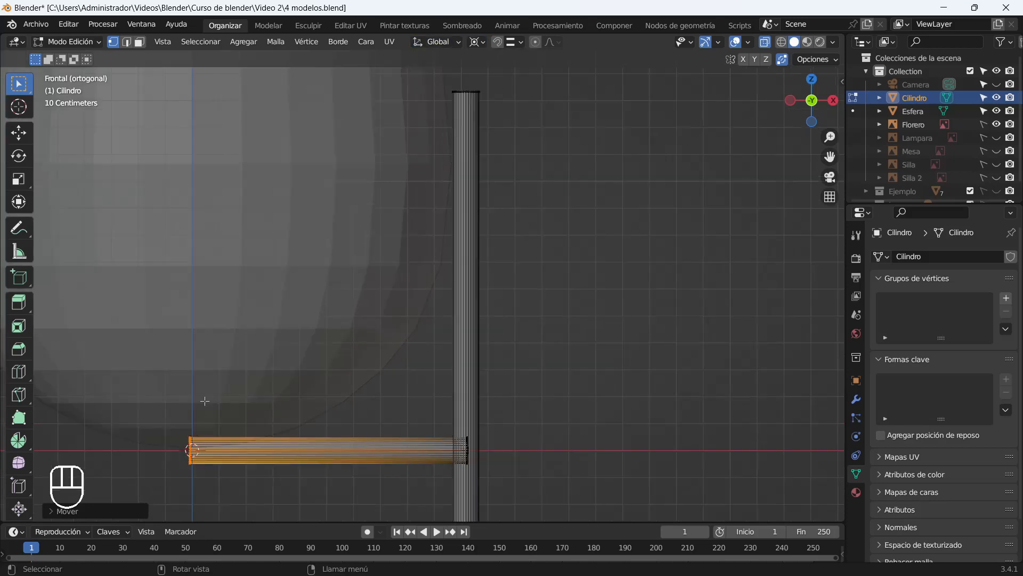
key(s)
key(x)
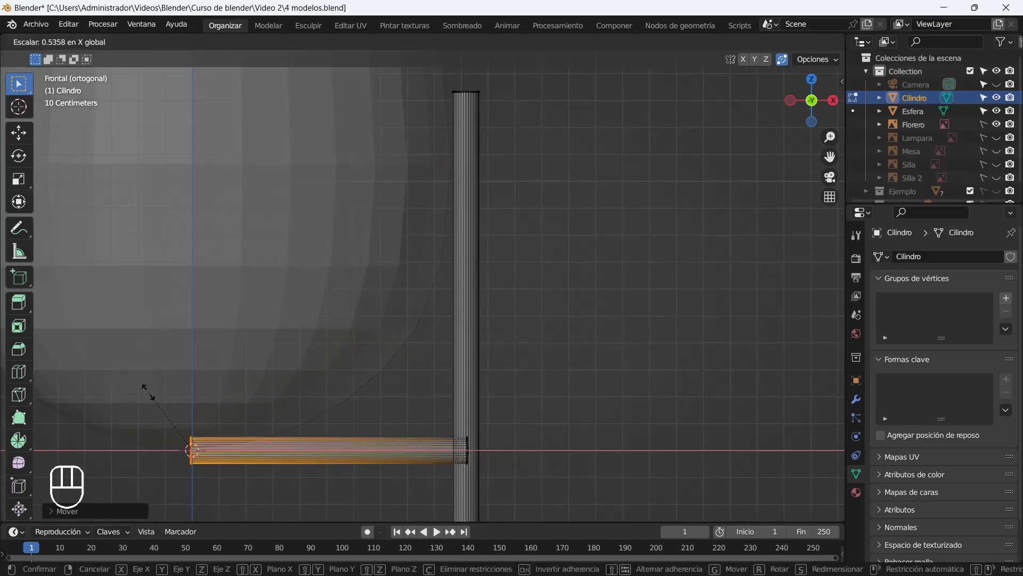
click(202, 463)
key(s)
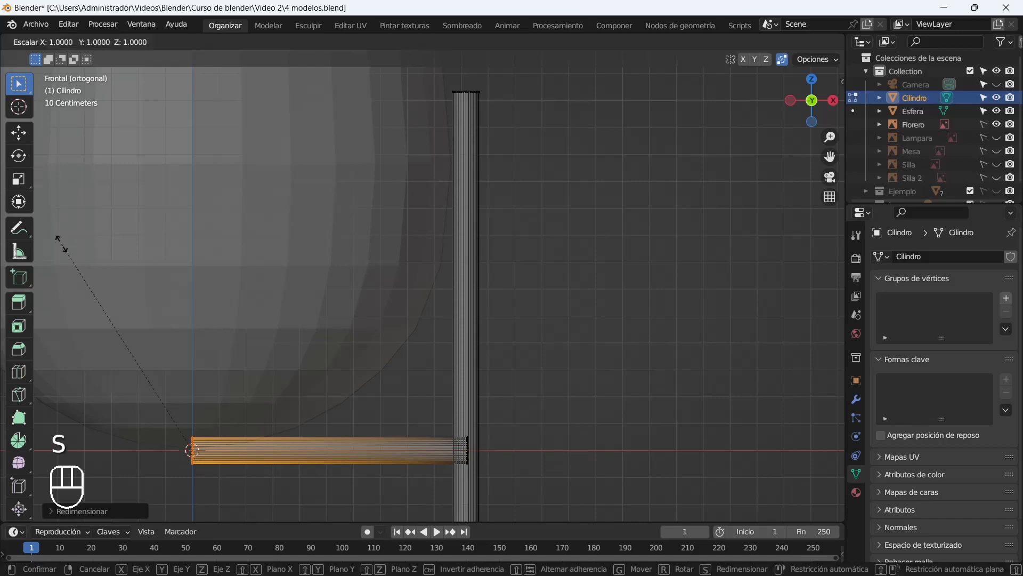
right_click(152, 422)
scroll(149, 442, up, 1)
scroll(373, 414, down, 5)
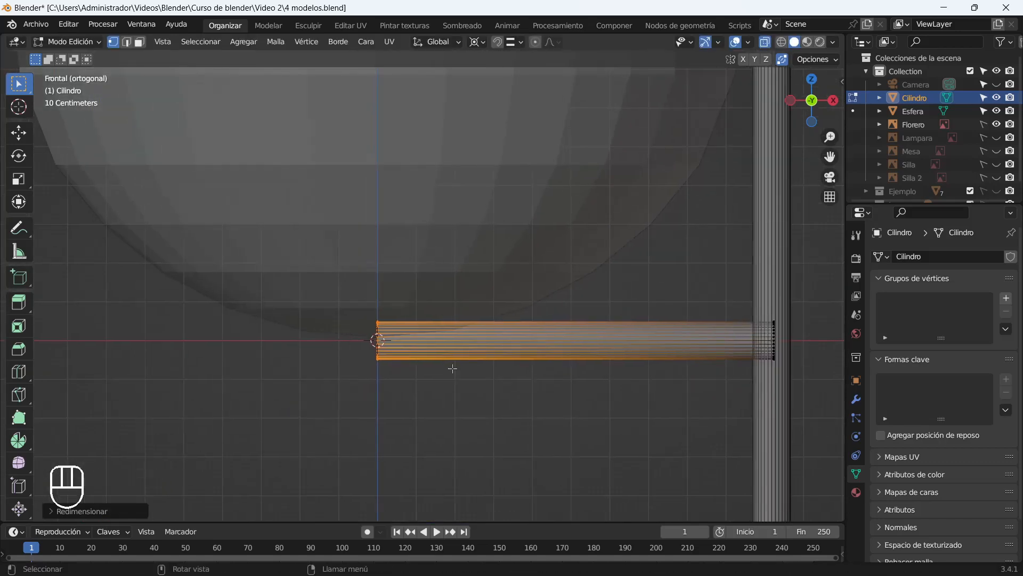
Return to Object Mode, duplicate the leg in place and rotate the copy 90° about Z around the 3D cursor.
key(Tab)
middle_drag(555, 279, 516, 349)
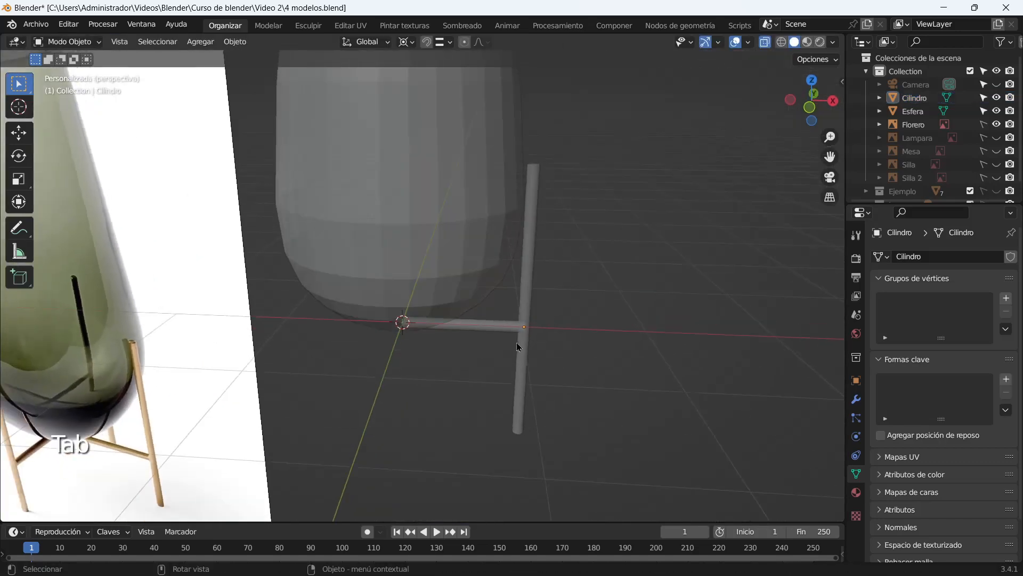
click(465, 334)
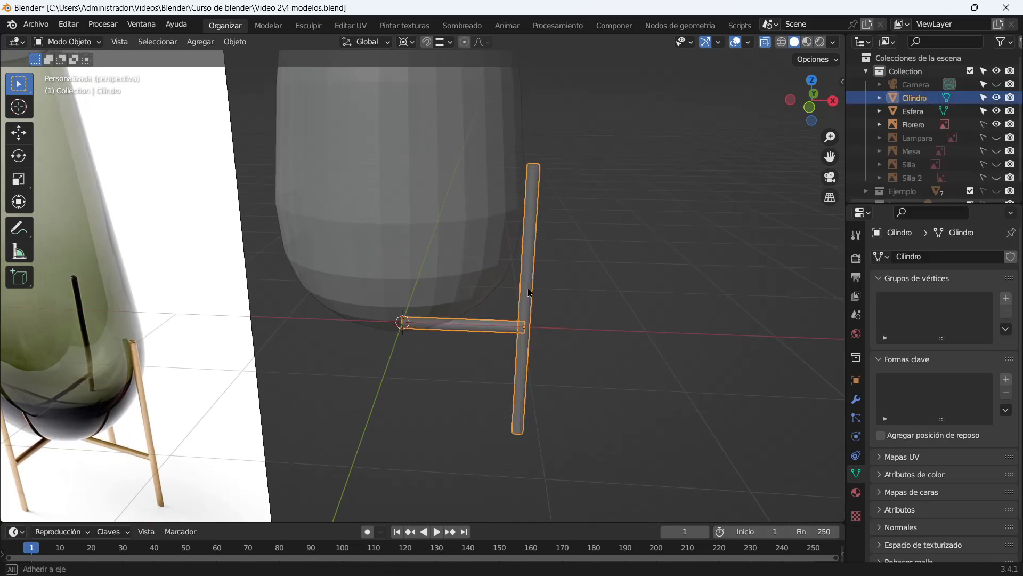
middle_drag(528, 287, 528, 313)
key(shift+d)
right_click(556, 190)
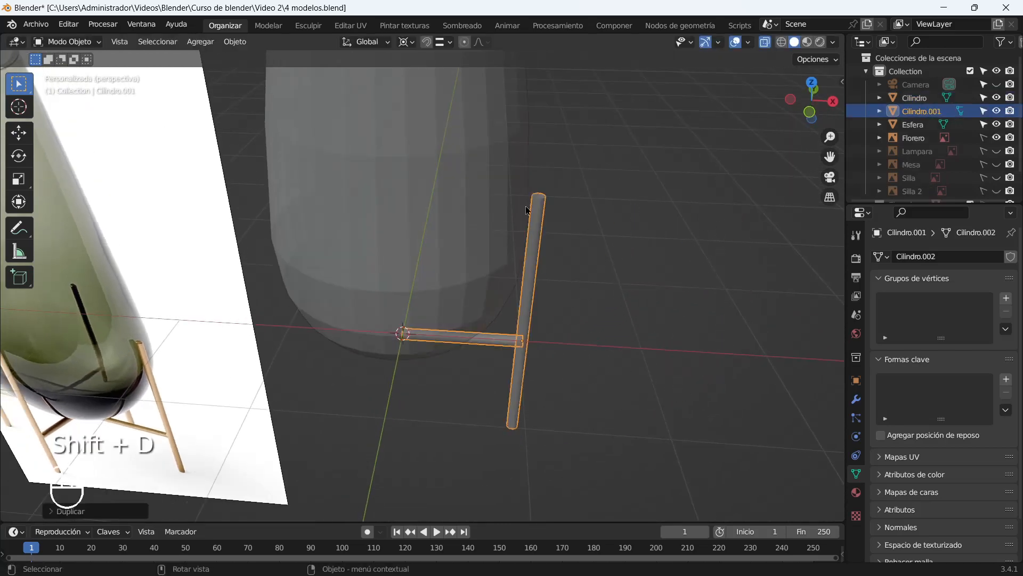
key(r)
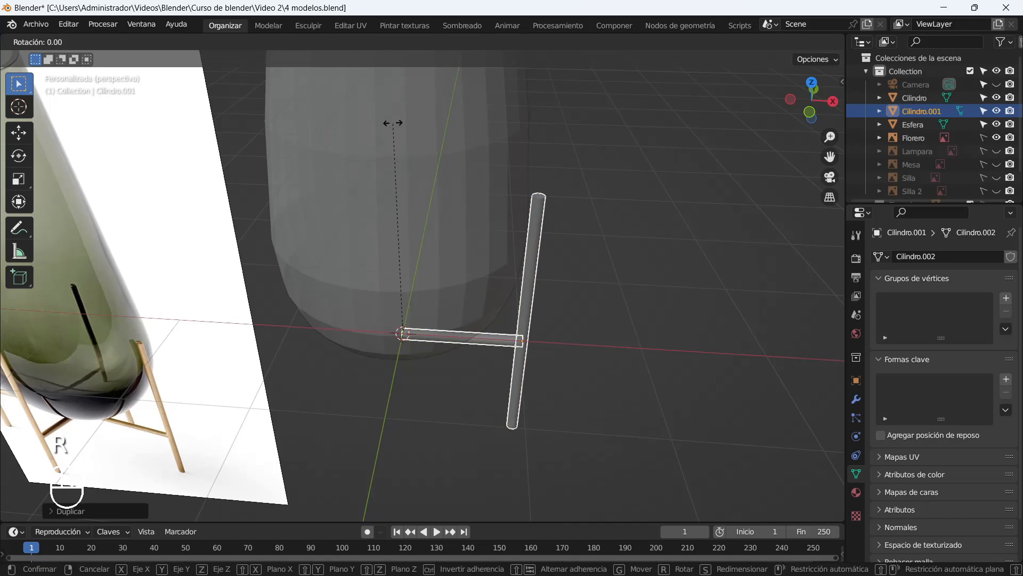
key(z)
text(90)
click(393, 123)
middle_drag(393, 123, 290, 107)
click(298, 320)
scroll(328, 256, down, 4)
middle_drag(328, 256, 332, 334)
click(403, 328)
middle_drag(403, 328, 336, 231)
key(r)
key(z)
right_click(334, 227)
middle_drag(388, 290, 453, 290)
key(shift+s)
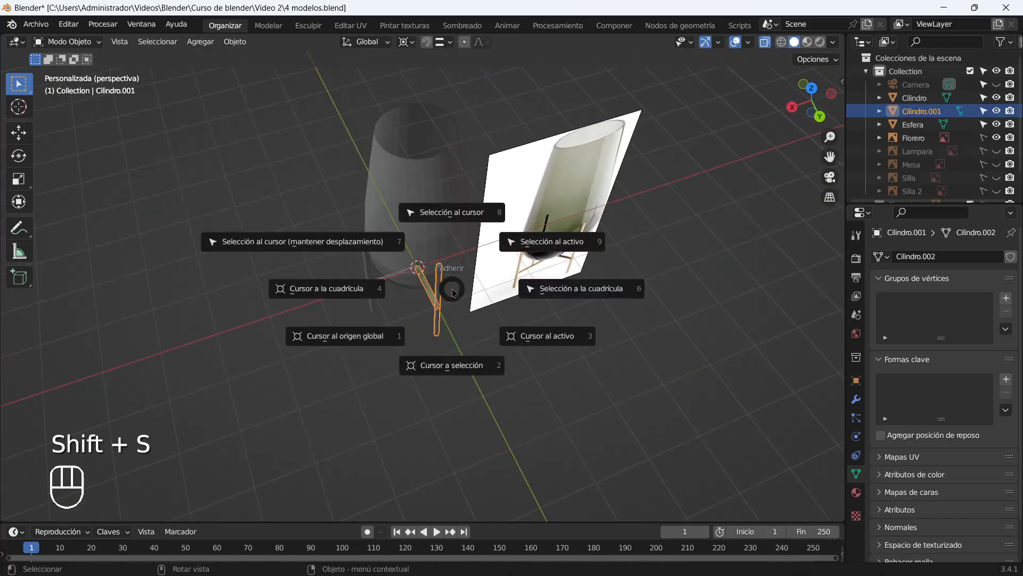
scroll(454, 293, up, 3)
Duplicate the second leg in place and rotate this third leg 90° about Z around the 3D cursor.
key(shift+d)
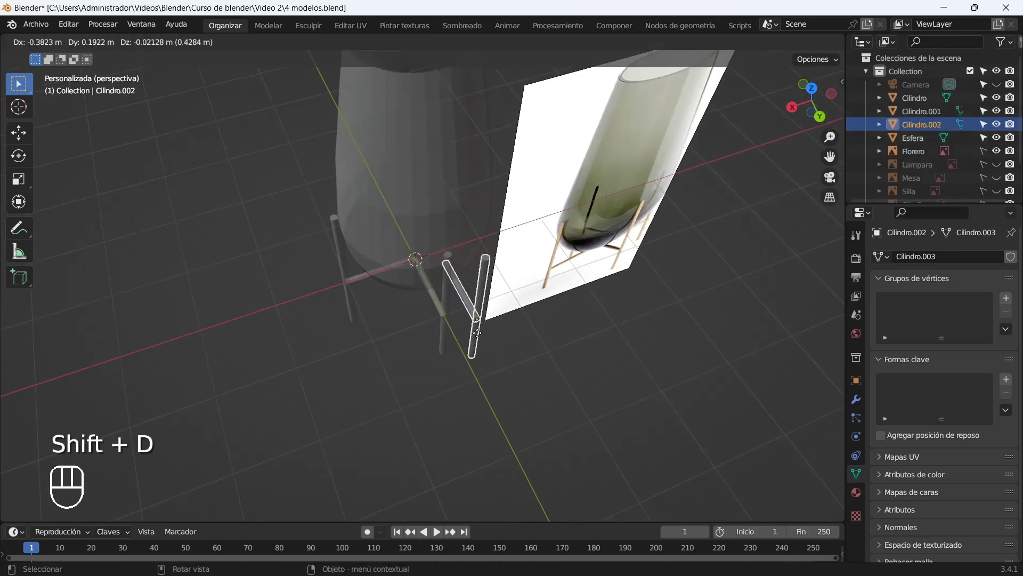
right_click(477, 333)
text(rz90)
key(Return)
Duplicate the third leg in place and rotate the copy 90° about Z to complete the four-legged stand.
middle_drag(333, 284, 347, 309)
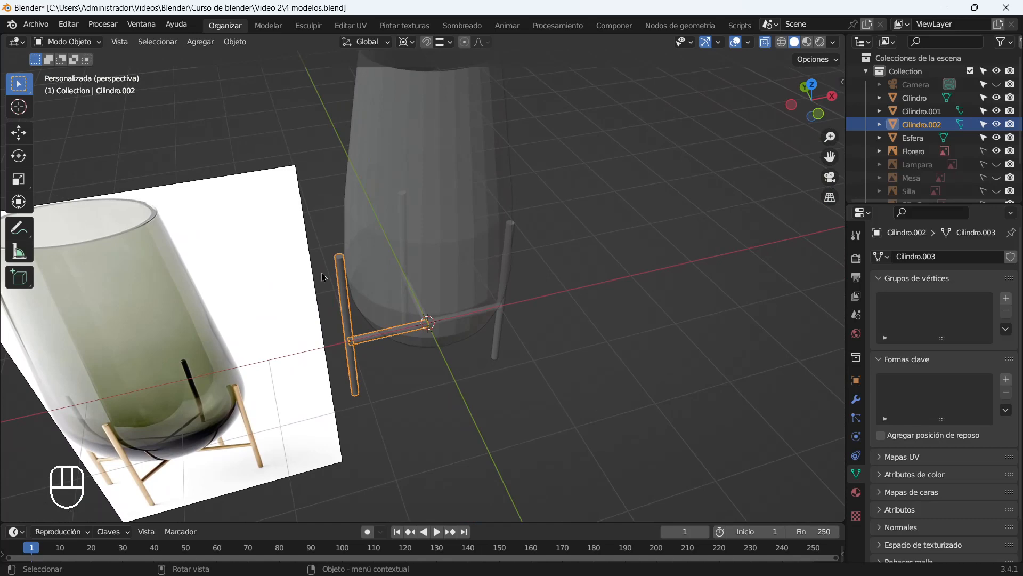
key(r)
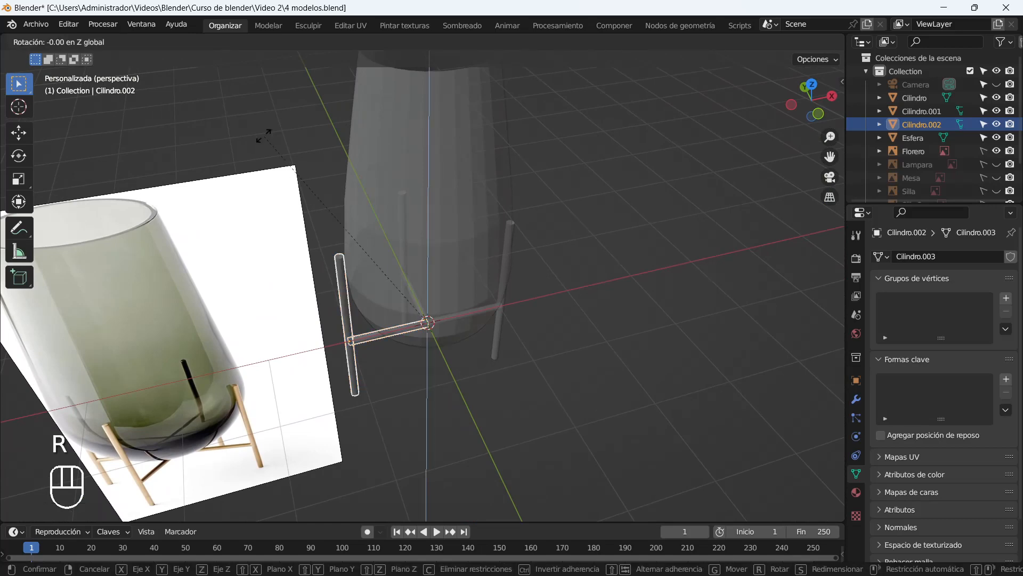
right_click(264, 136)
key(shift+d)
click(368, 175)
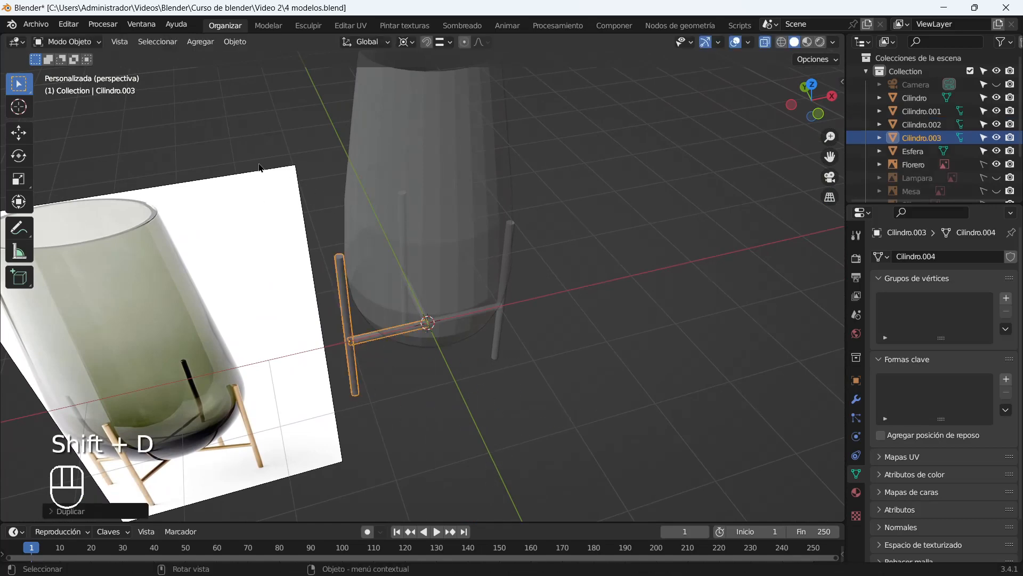
text(rz90)
key(Return)
Clear the leg selection and turn off X-ray display.
middle_drag(429, 379, 475, 383)
click(513, 308)
scroll(514, 308, down, 2)
click(765, 42)
Examine the vase and its four-legged stand beside the reference image from several angles and distances.
scroll(408, 358, up, 2)
scroll(477, 355, up, 3)
scroll(472, 378, down, 7)
middle_drag(331, 251, 470, 322)
scroll(470, 322, up, 3)
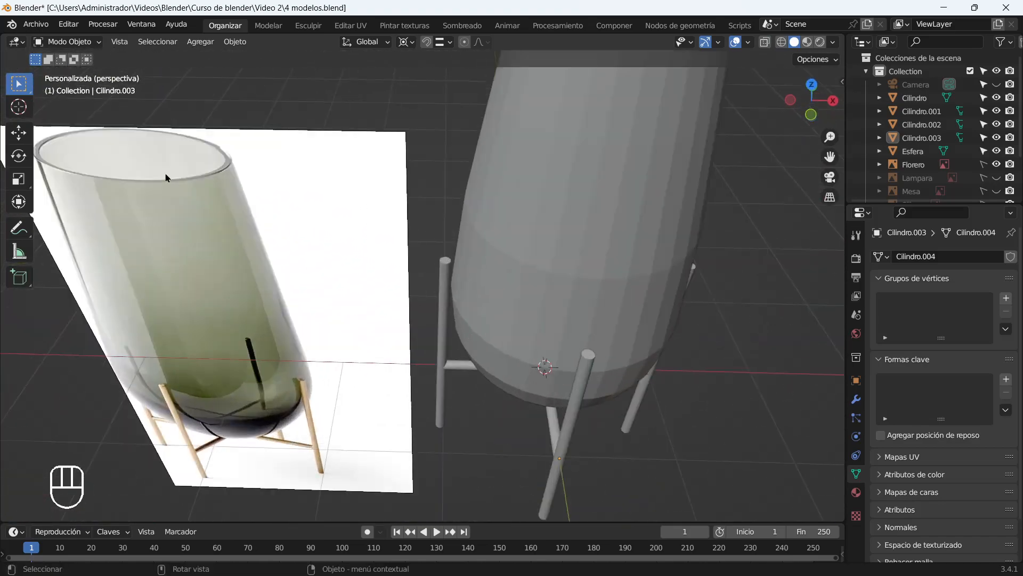
scroll(220, 166, down, 4)
scroll(575, 110, up, 2)
middle_drag(575, 106, 570, 136)
middle_drag(525, 323, 533, 291)
Select the glass body, hide the viewport tools and add a Subdivision Surface modifier with viewport level 2.
click(854, 400)
scroll(421, 268, down, 2)
shift+middle_drag(420, 268, 465, 303)
ctrl+middle_drag(465, 303, 453, 330)
shift+middle_drag(453, 330, 399, 302)
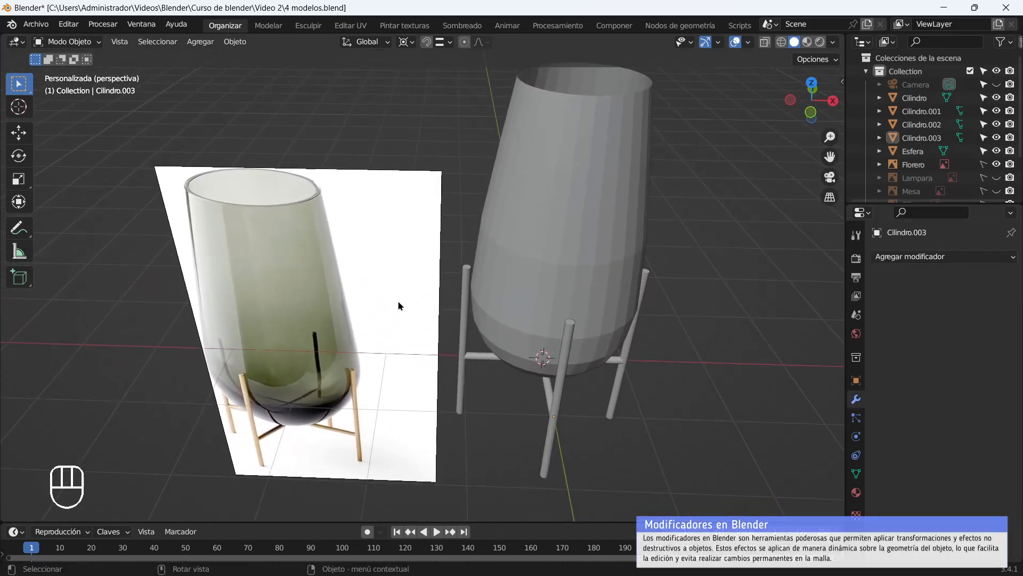
click(534, 192)
key(t)
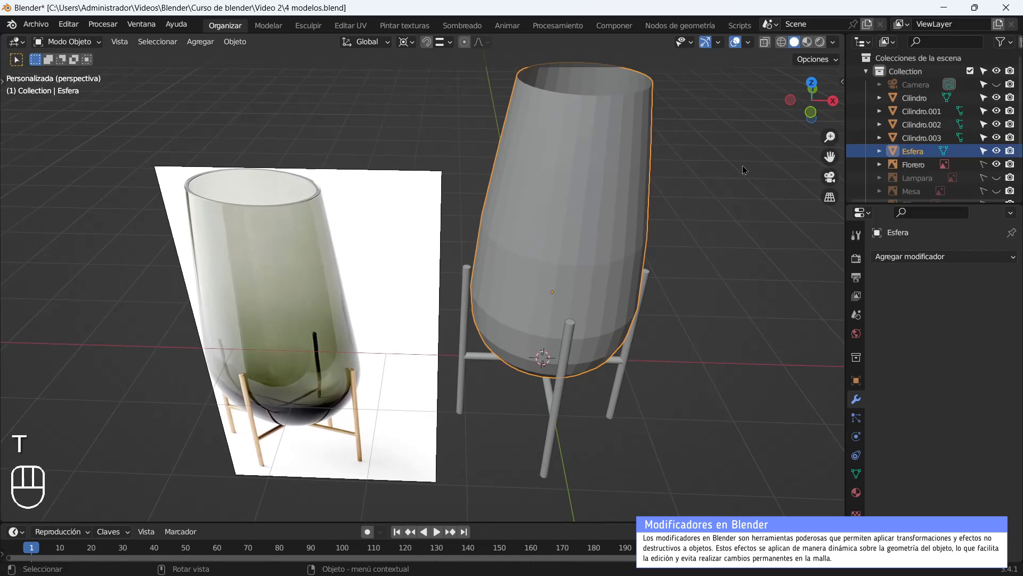
click(909, 258)
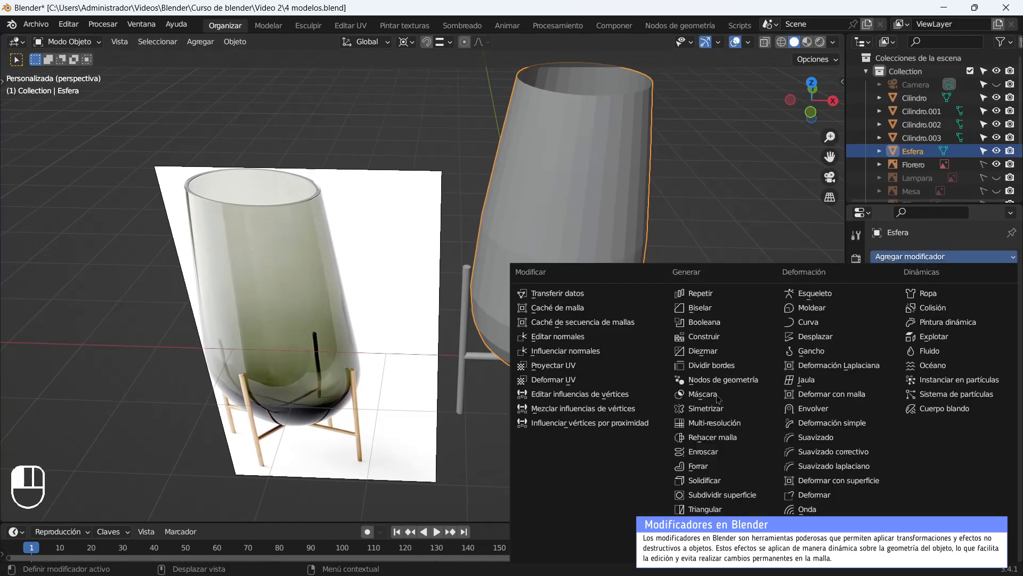
click(724, 495)
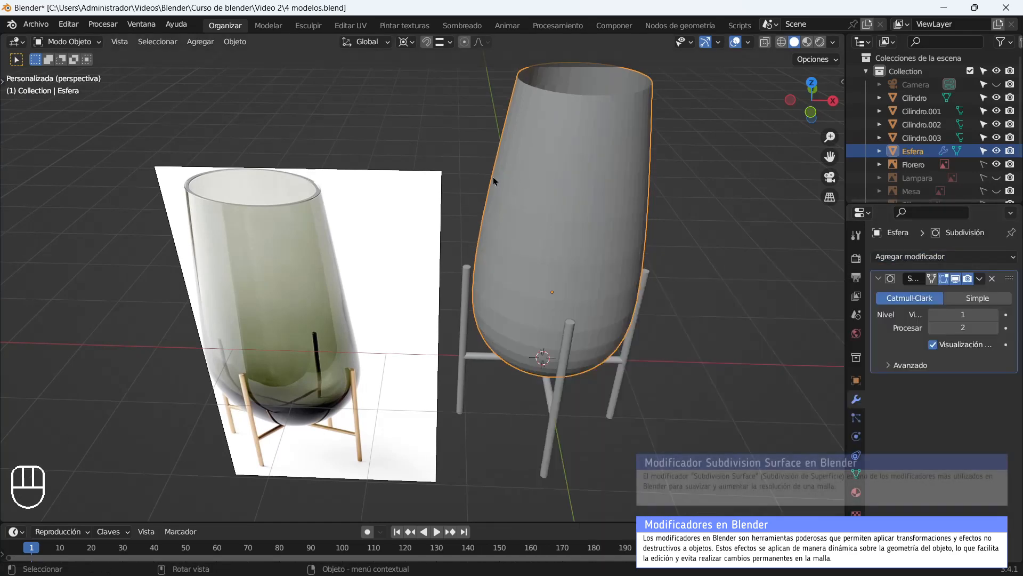
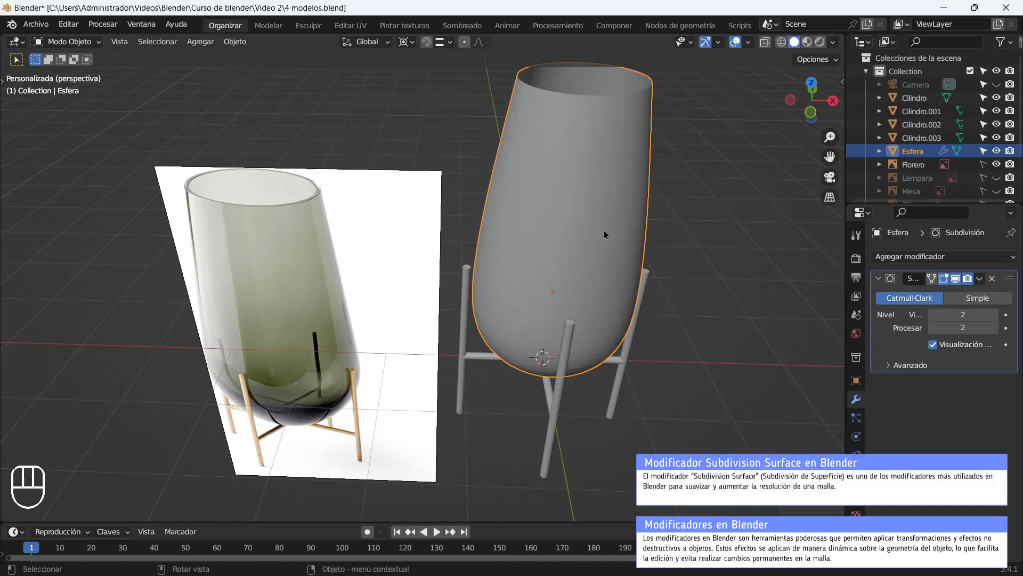
Apply smooth shading to the glass body in Object Mode.
right_click(478, 170)
click(480, 171)
key(Tab)
key(Tab)
right_click(586, 167)
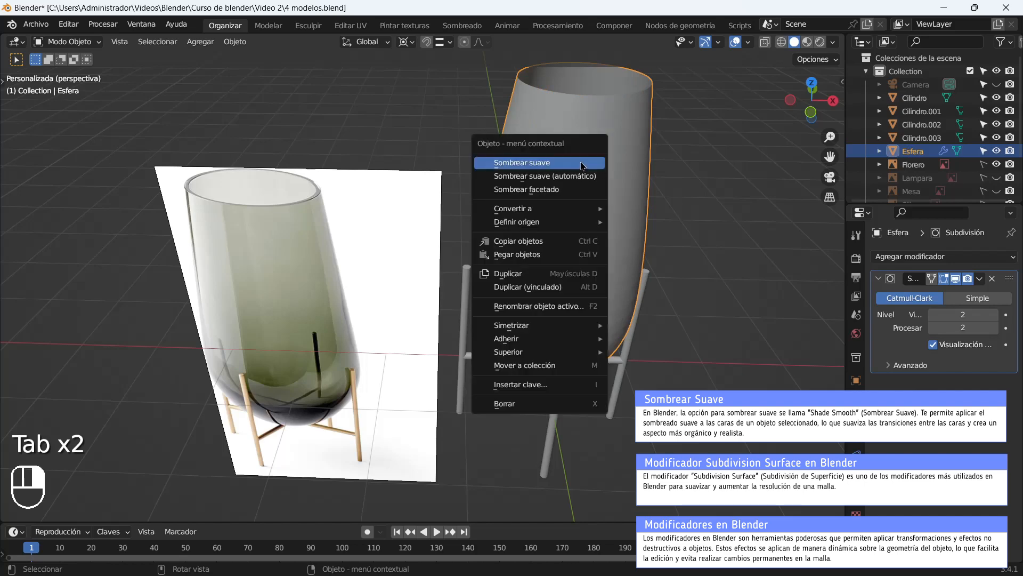
click(548, 165)
Compare the context commands offered for the glass body in Edit Mode and Object Mode, and view the smoothed vase.
key(Tab)
right_click(600, 193)
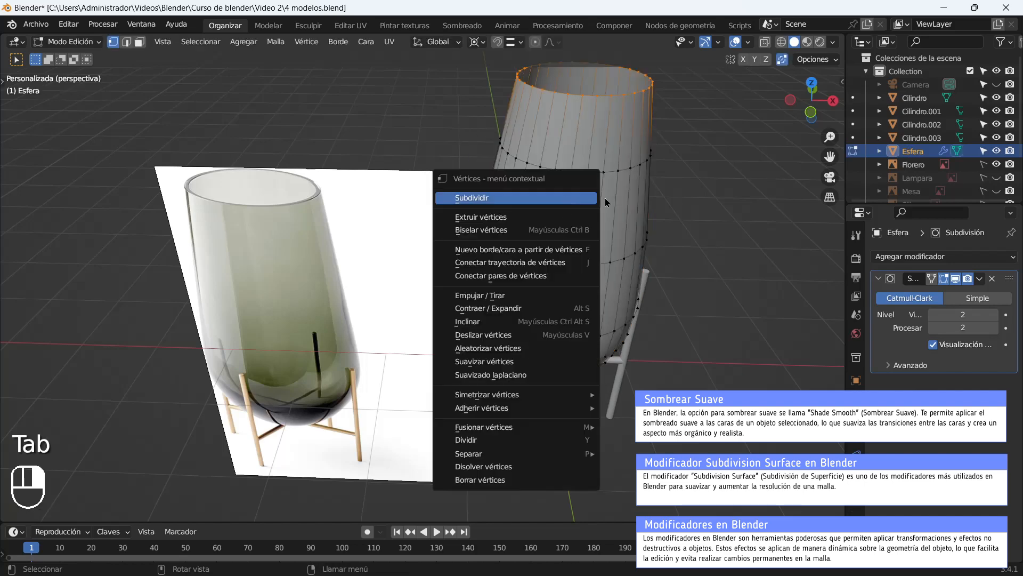
key(Tab)
right_click(586, 196)
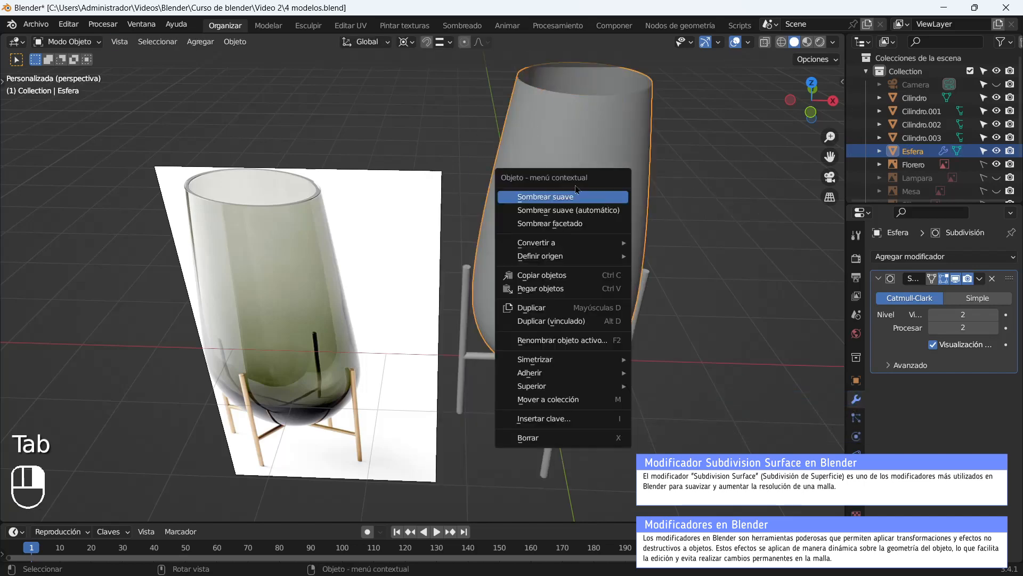
scroll(590, 252, down, 5)
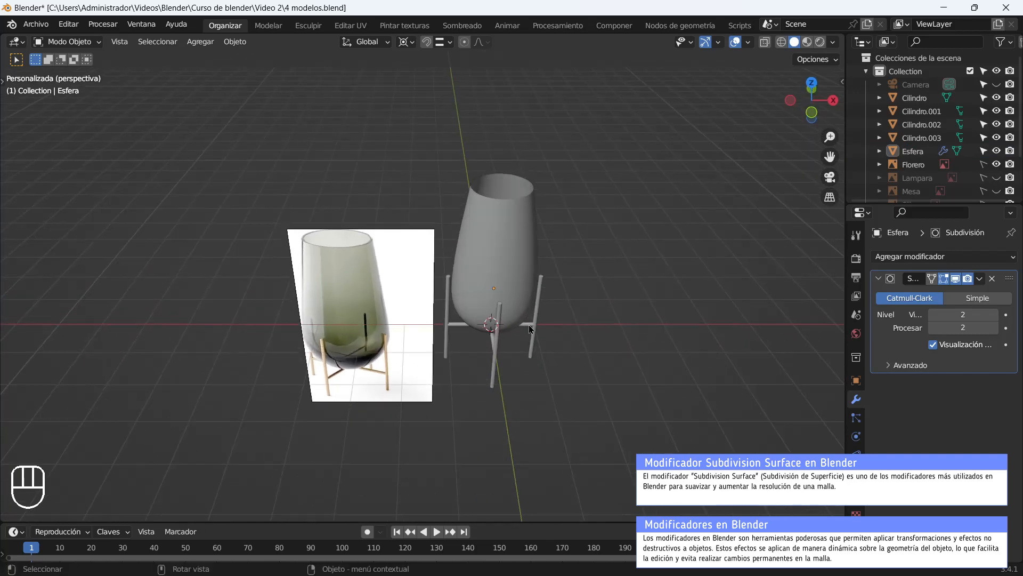
scroll(510, 194, up, 5)
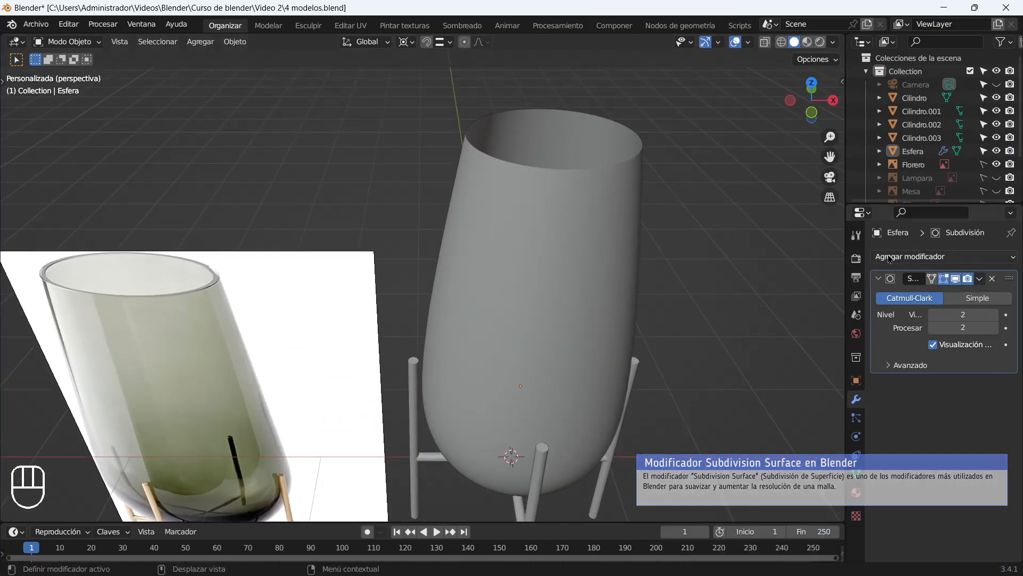
Add a Solidify modifier to the glass body with a thickness of 0.03 m and inspect the rim.
click(891, 258)
click(714, 480)
scroll(785, 256, up, 2)
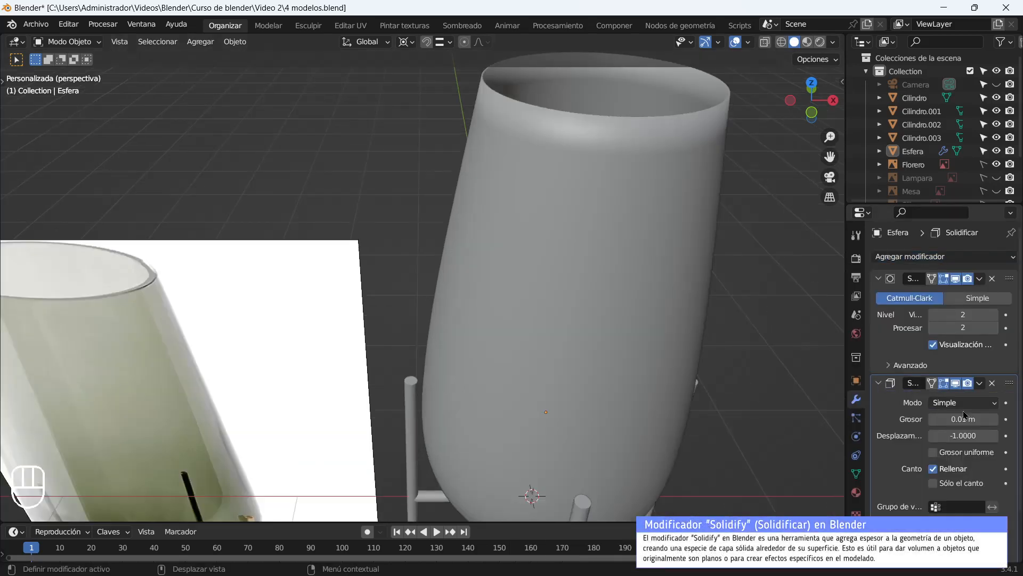
mouse_move(964, 419)
mouse_down()
mouse_move(980, 420)
mouse_move(966, 419)
mouse_up()
middle_drag(605, 301, 594, 326)
Move the Solidify modifier above Subdivision in the stack and set its thickness to 0.04 m.
click(874, 384)
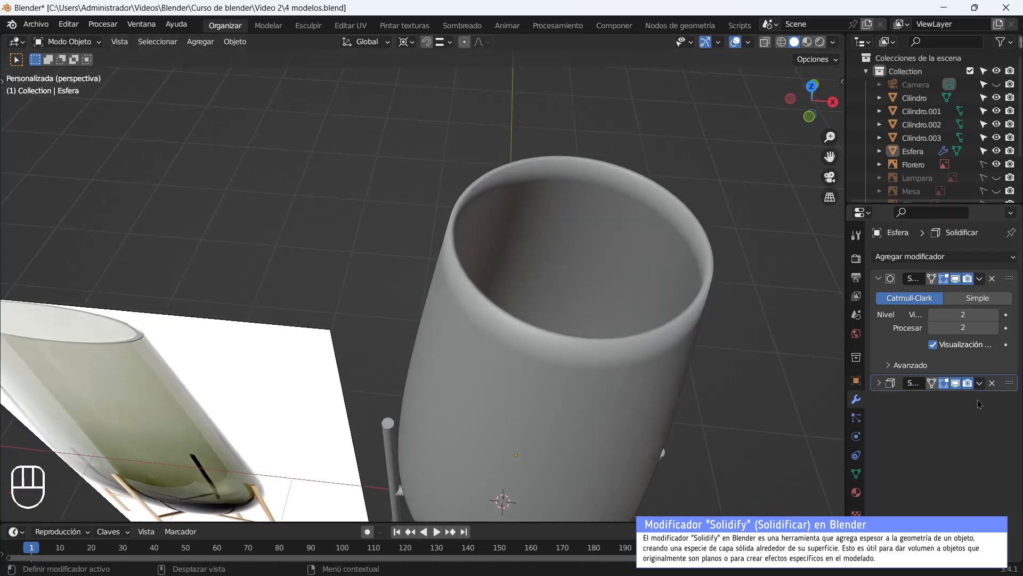
drag(1011, 384, 1009, 283)
click(879, 296)
click(879, 279)
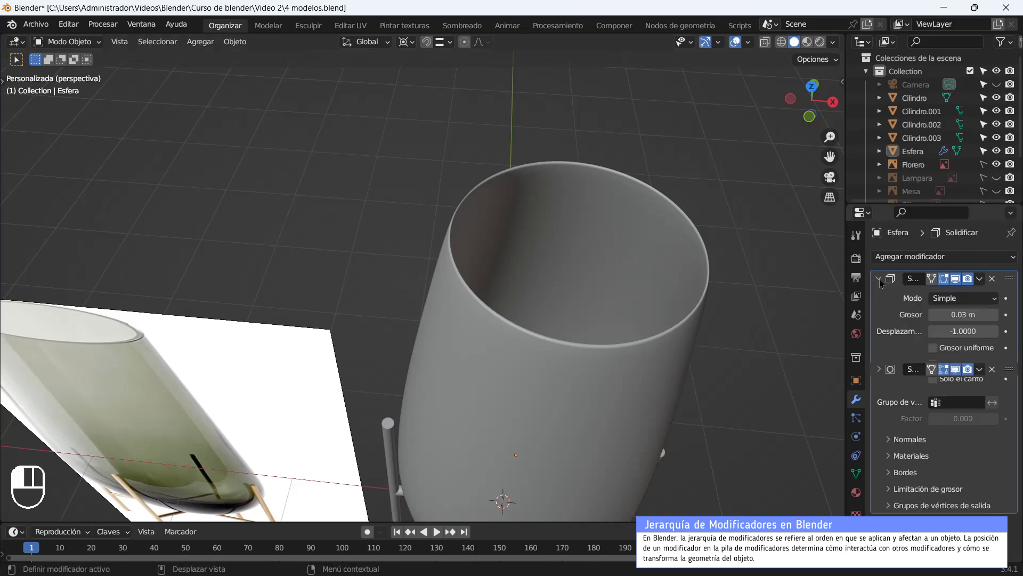
mouse_move(980, 315)
mouse_down()
mouse_move(1013, 315)
mouse_move(984, 315)
mouse_up()
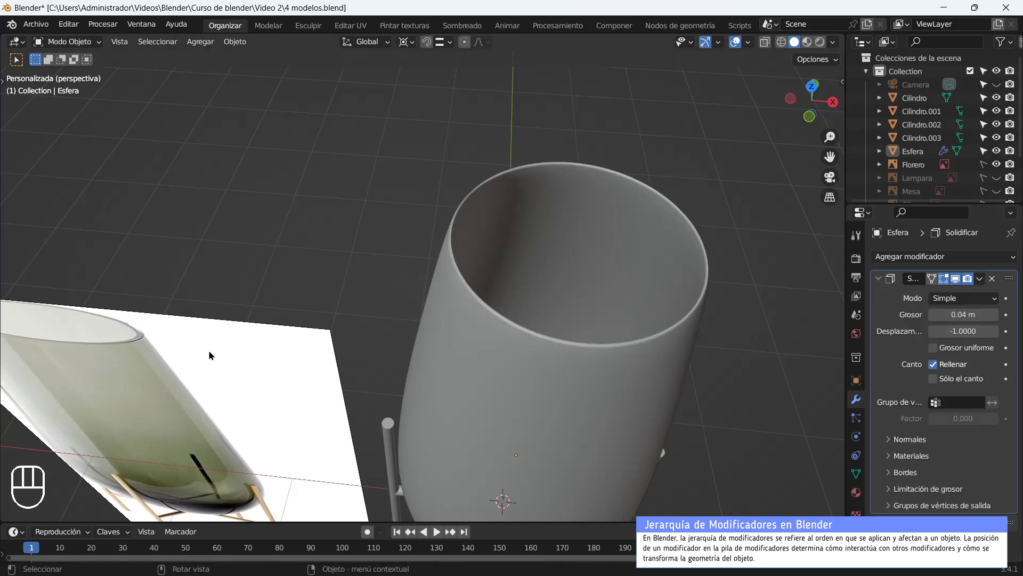
click(879, 279)
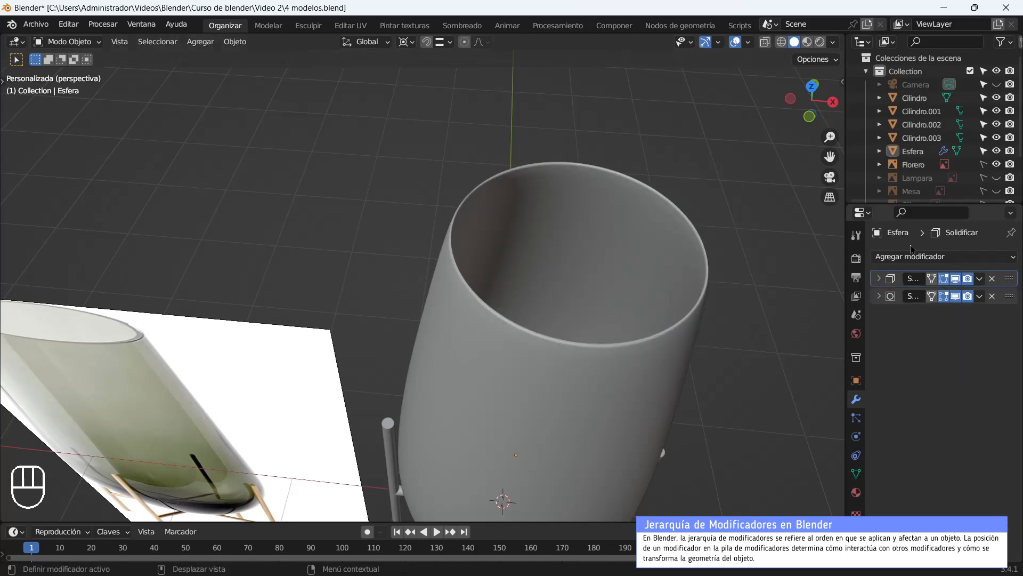
Move the Solidify modifier back below Subdivision, and select the glass body.
scroll(589, 358, down, 4)
middle_drag(588, 357, 591, 327)
drag(1007, 279, 1007, 308)
middle_drag(486, 429, 497, 385)
scroll(496, 381, up, 4)
click(502, 344)
scroll(504, 342, down, 5)
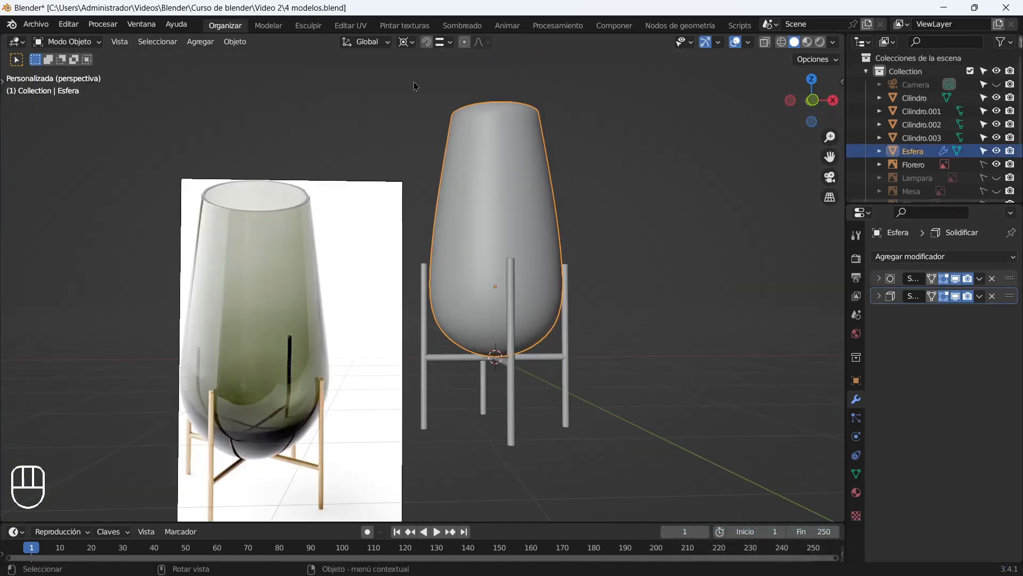
Scale the glass body slightly so it fits between the legs of the stand.
scroll(484, 304, up, 4)
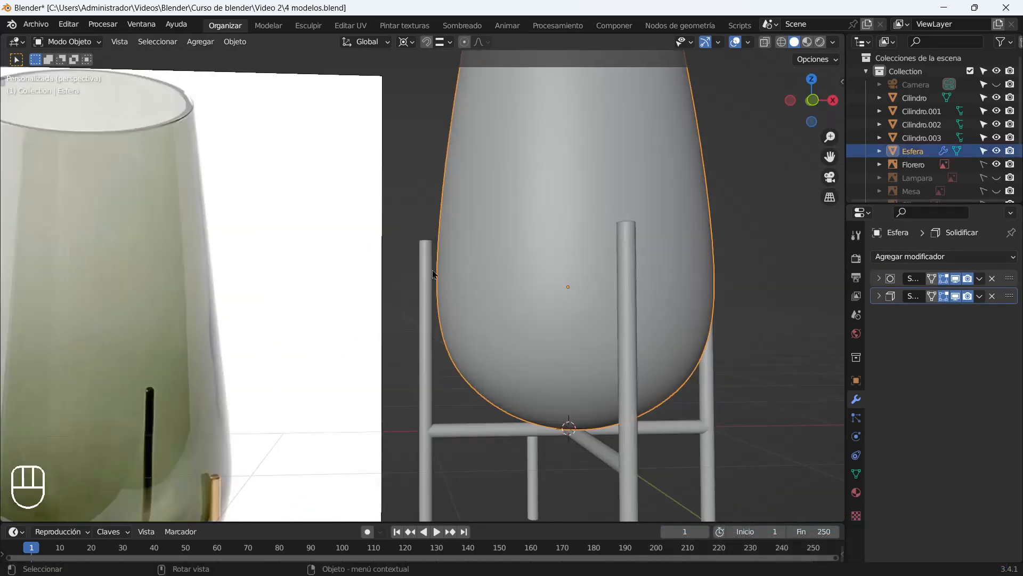
key(s)
click(356, 230)
scroll(497, 312, down, 4)
scroll(586, 309, up, 5)
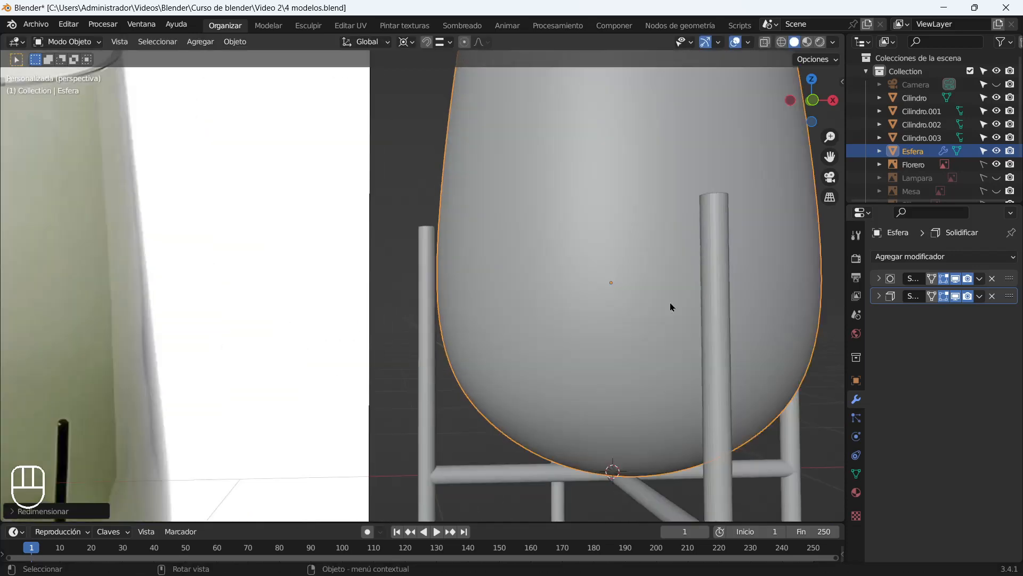
Select all the stand's legs and crossbars and join them into a single object.
click(710, 293)
scroll(560, 301, down, 5)
drag(674, 464, 418, 409)
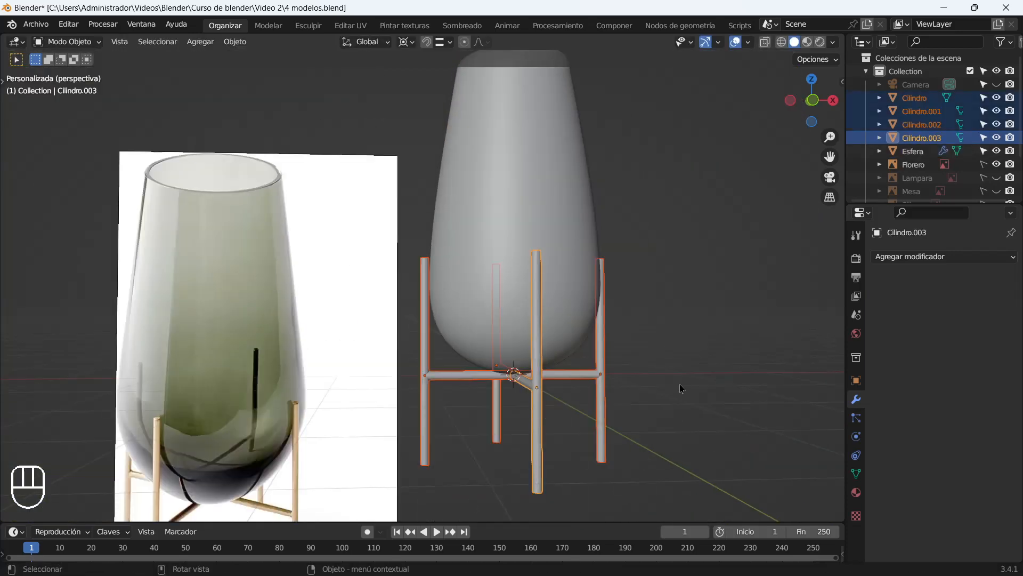
key(ctrl+j)
click(746, 340)
middle_drag(746, 340, 612, 394)
click(619, 400)
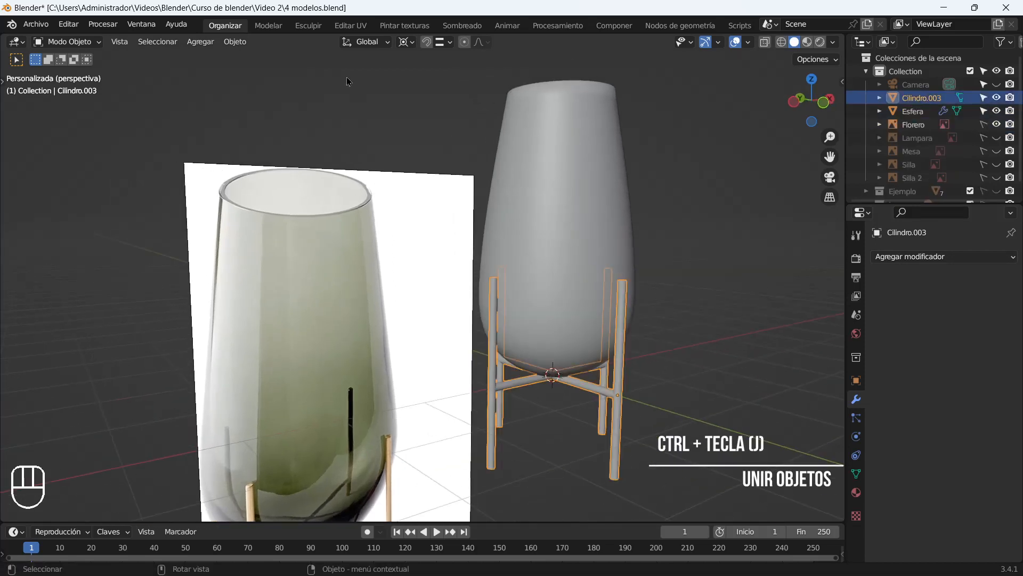
Switch the transform pivot away from the 3D cursor and try rotating the joined stand.
drag(406, 47, 457, 65)
key(r)
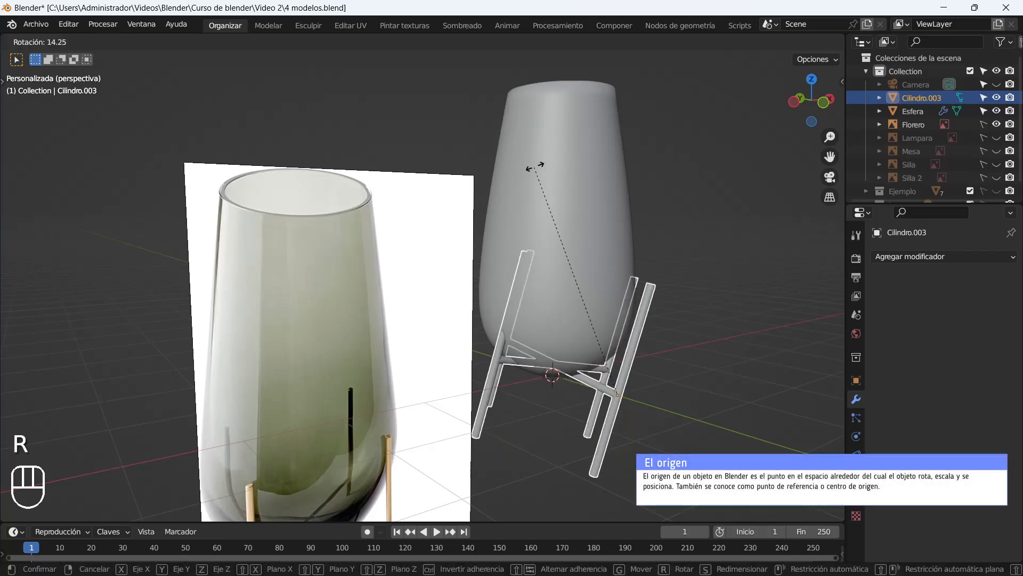
right_click(580, 374)
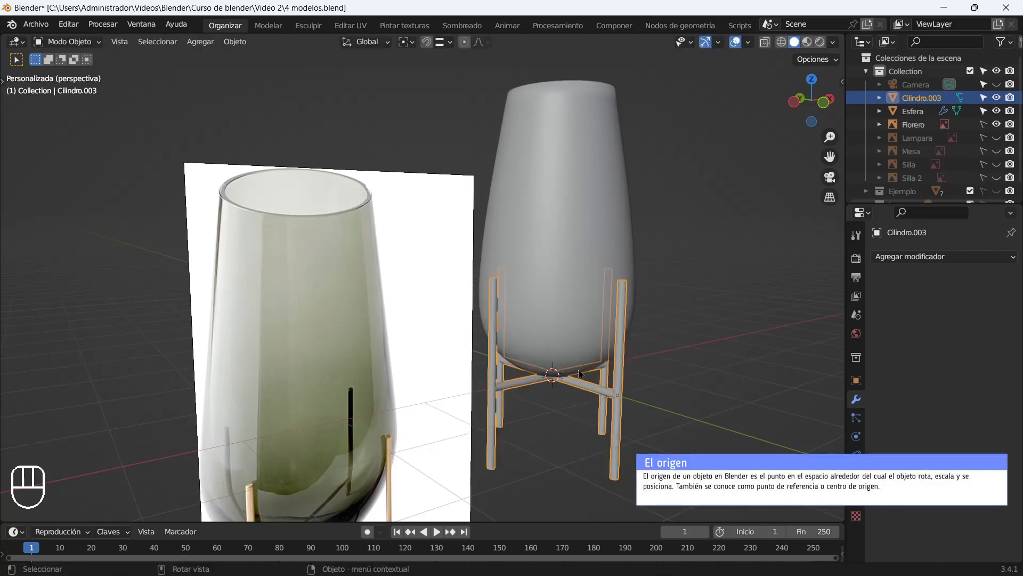
Set the stand's origin to its geometry and try a rotation about the Z axis.
click(235, 43)
mouse_move(263, 77)
click(421, 98)
middle_drag(553, 387, 532, 290)
key(r)
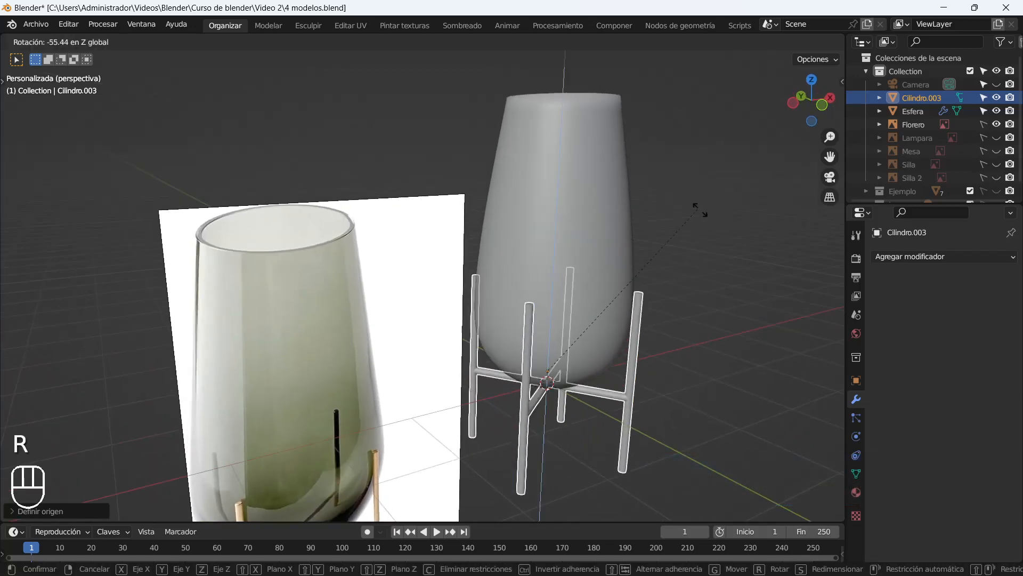
right_click(654, 421)
Add a Bevel modifier to the joined stand and collapse its settings.
scroll(629, 420, up, 2)
shift+middle_drag(557, 418, 460, 346)
click(890, 257)
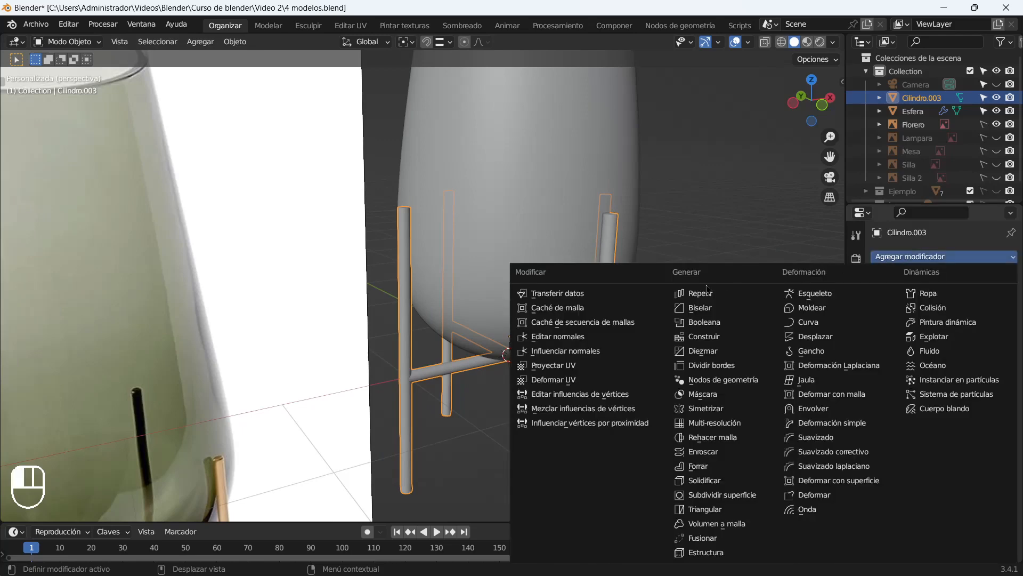
scroll(554, 319, up, 3)
middle_drag(518, 333, 504, 336)
click(900, 259)
click(716, 309)
scroll(597, 397, down, 2)
shift+middle_drag(543, 446, 469, 341)
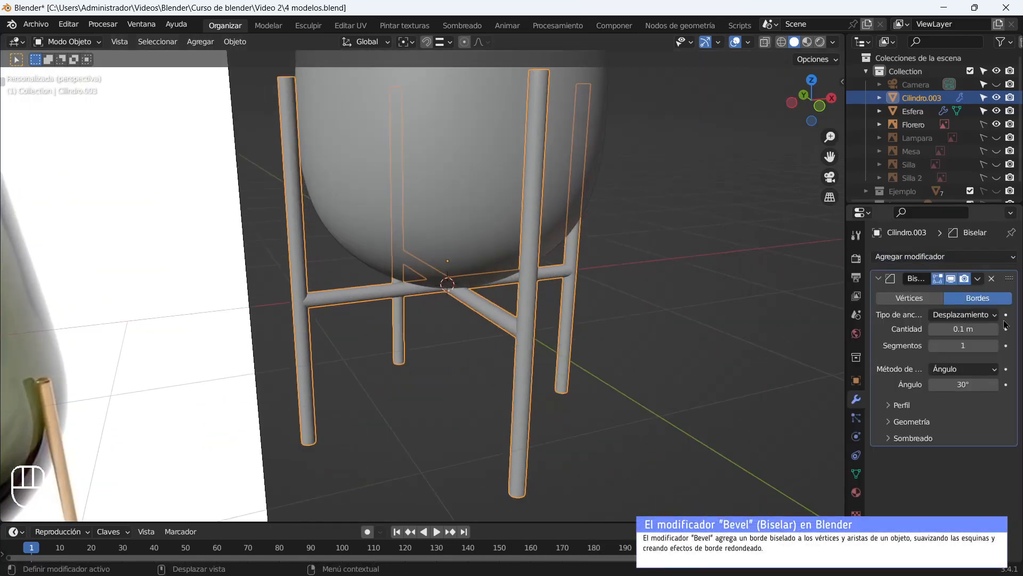
click(878, 278)
Add a Subdivision Surface modifier below Bevel on the stand and shade the stand smooth.
click(896, 257)
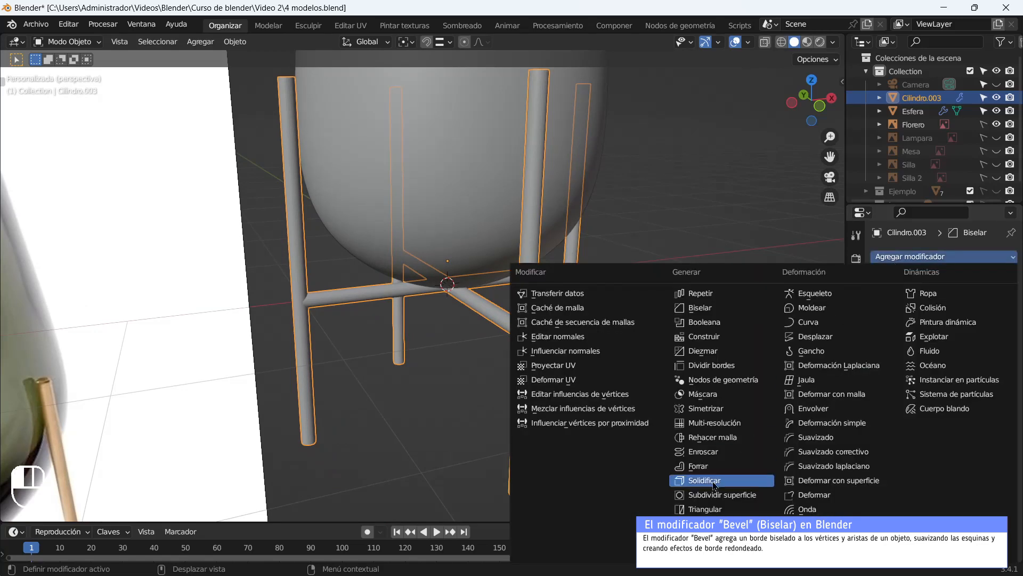
click(704, 487)
scroll(496, 355, up, 1)
middle_drag(503, 379, 515, 331)
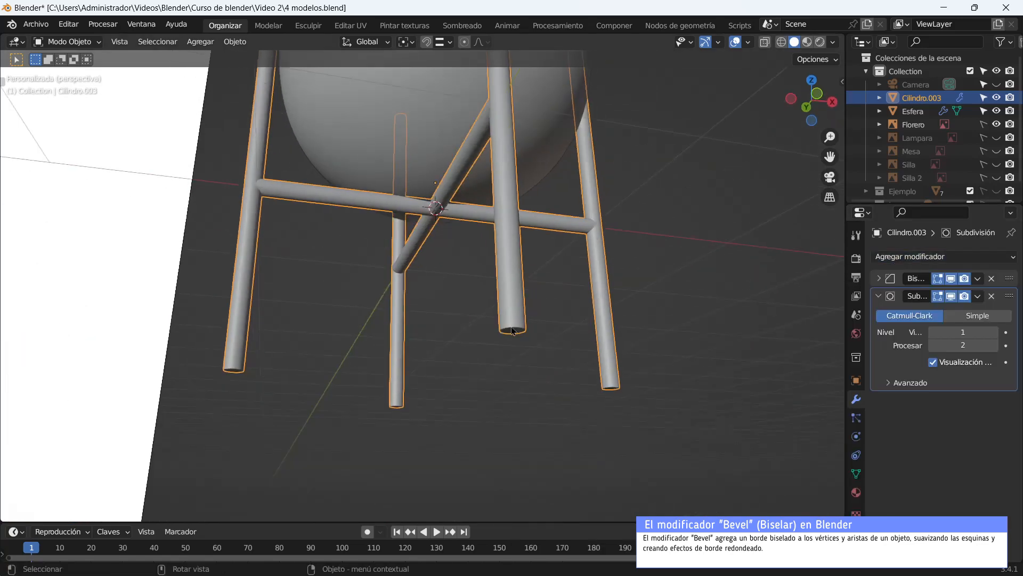
scroll(533, 320, up, 3)
right_click(634, 248)
click(608, 248)
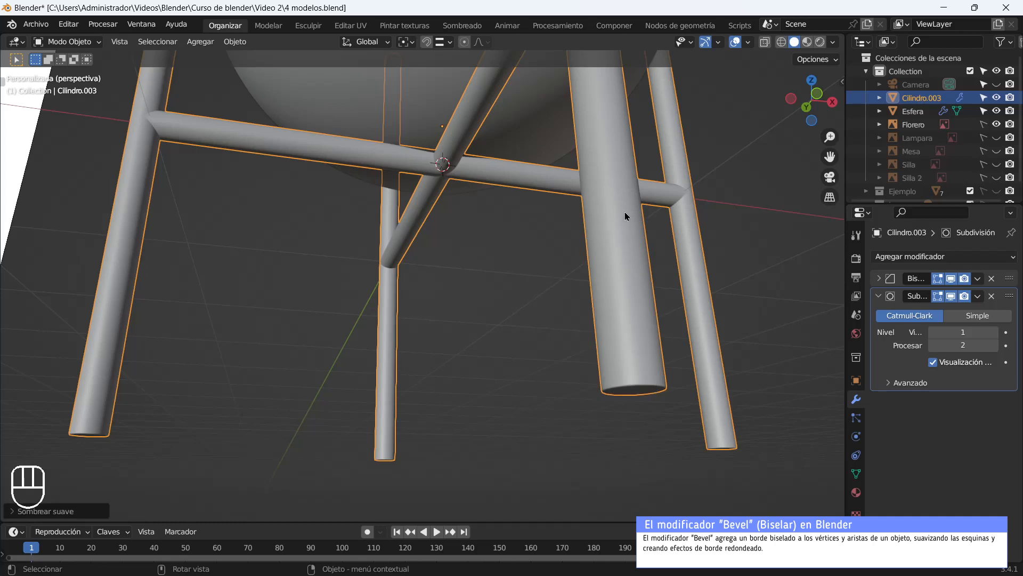
Toggle the viewport display of the stand's Subdivision and Bevel modifiers to compare their effect on the leg end.
scroll(620, 267, up, 5)
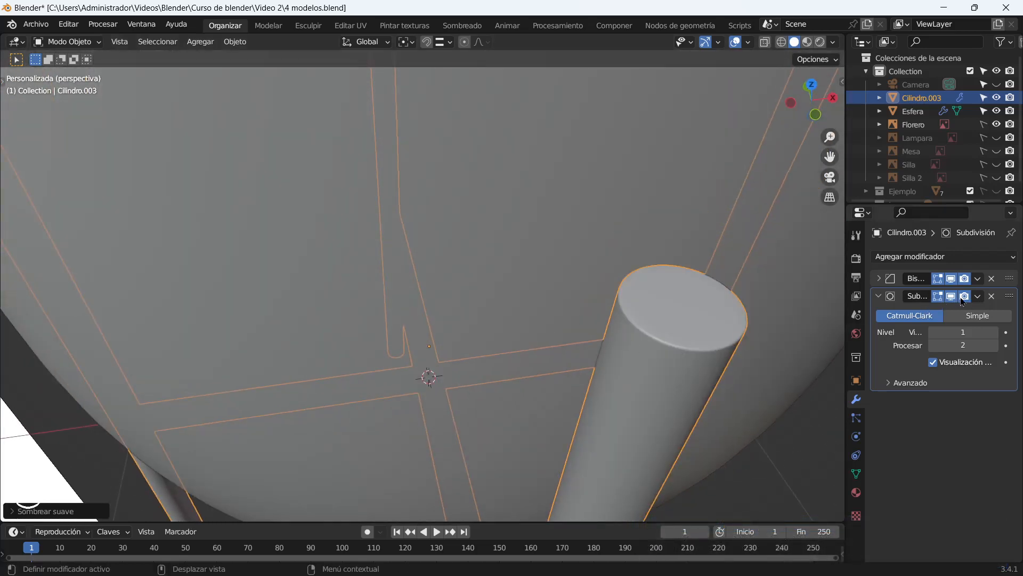
click(952, 297)
click(952, 279)
click(951, 278)
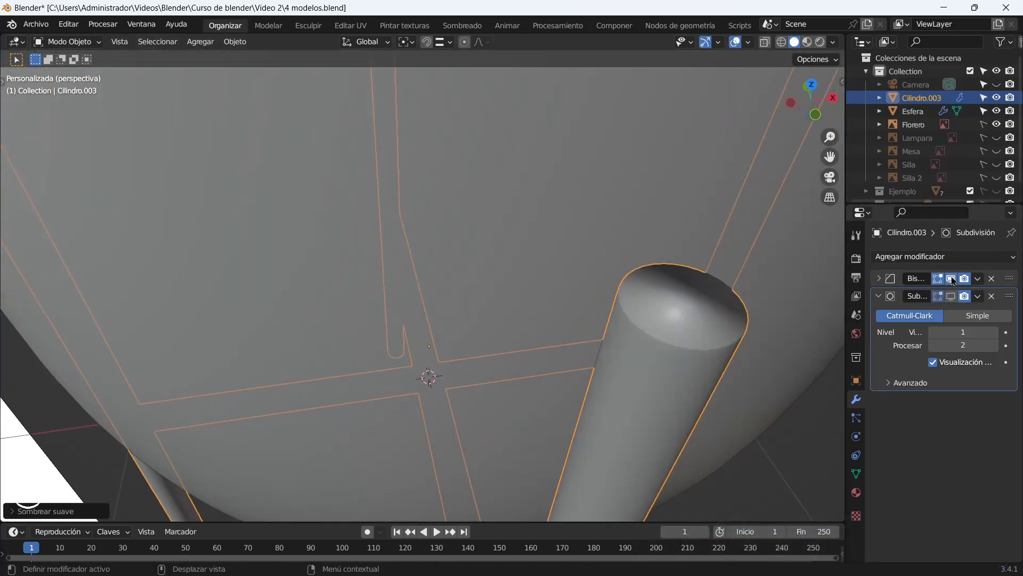
scroll(640, 370, down, 10)
Toggle the viewport display of the glass body's Subdivision and Solidify modifiers to compare their effect on the rim.
click(449, 229)
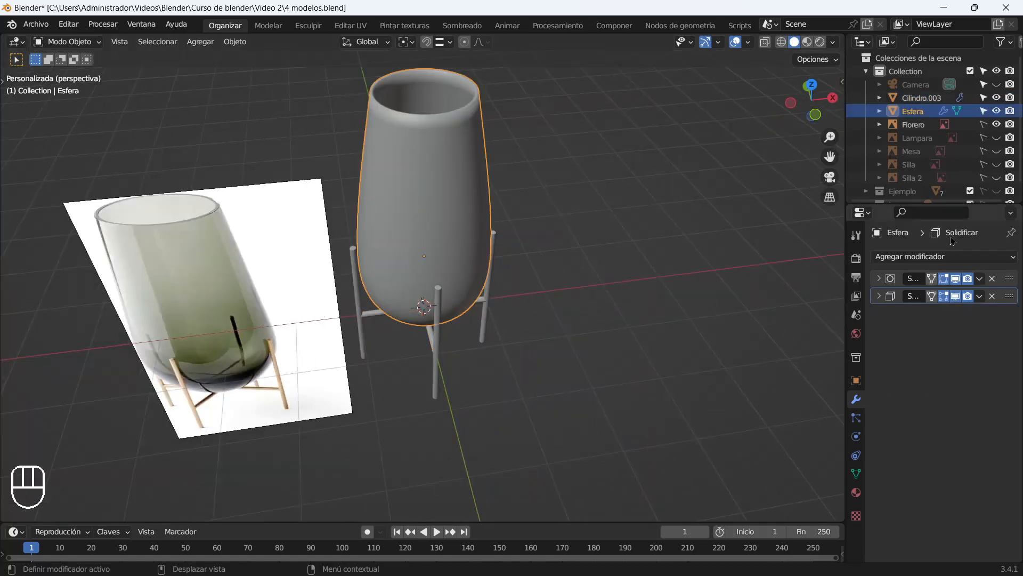
click(956, 292)
scroll(589, 167, up, 3)
shift+middle_drag(590, 166, 624, 282)
click(957, 292)
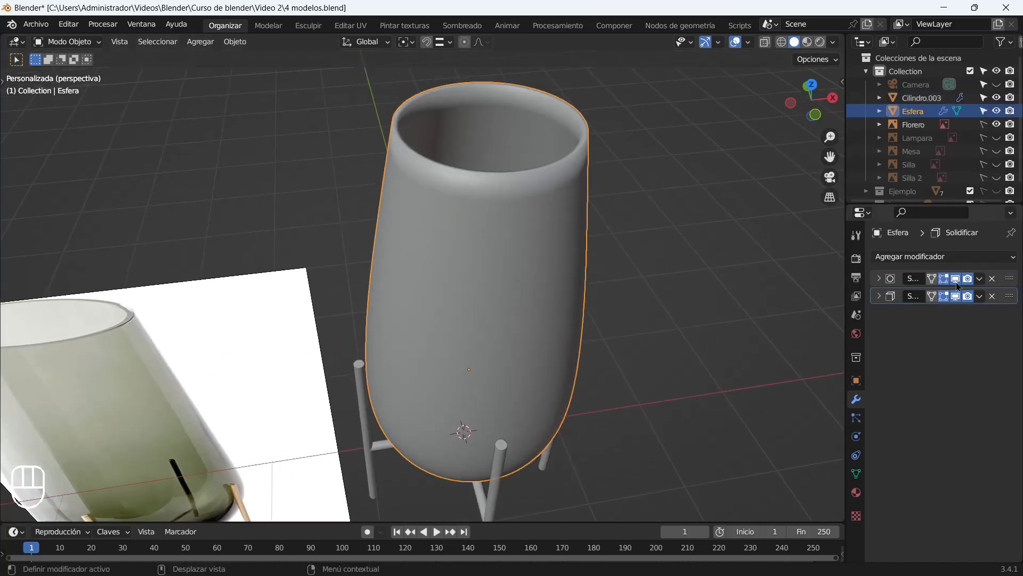
click(956, 282)
click(955, 297)
click(956, 297)
click(956, 296)
click(957, 296)
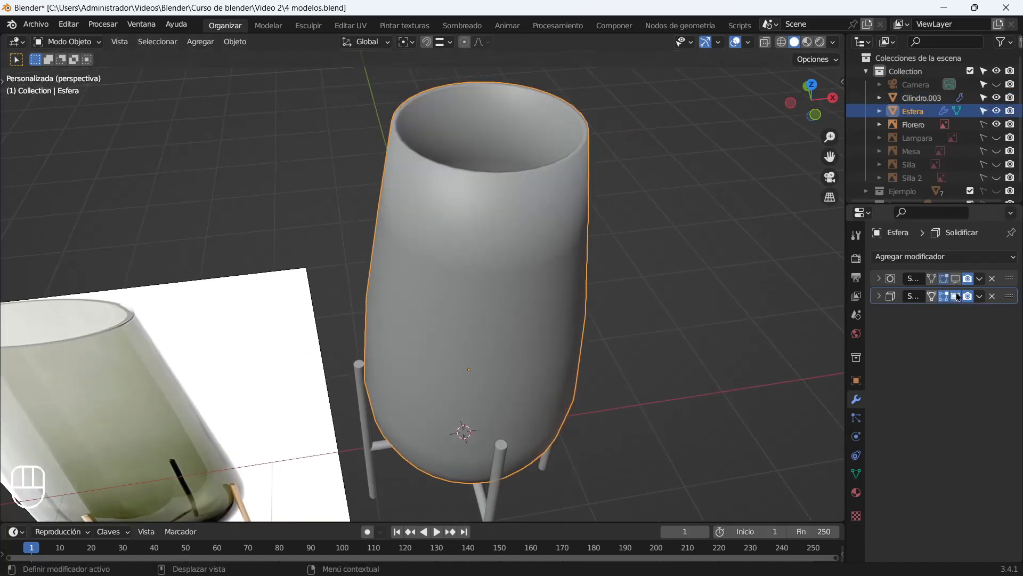
Adjust the glass body's Solidify thickness slightly and turn its Subdivision viewport display back on.
click(878, 296)
mouse_move(964, 332)
mouse_down()
mouse_move(980, 332)
mouse_move(961, 332)
mouse_up()
click(880, 297)
click(956, 279)
click(641, 303)
scroll(640, 302, down, 3)
middle_drag(602, 333, 588, 284)
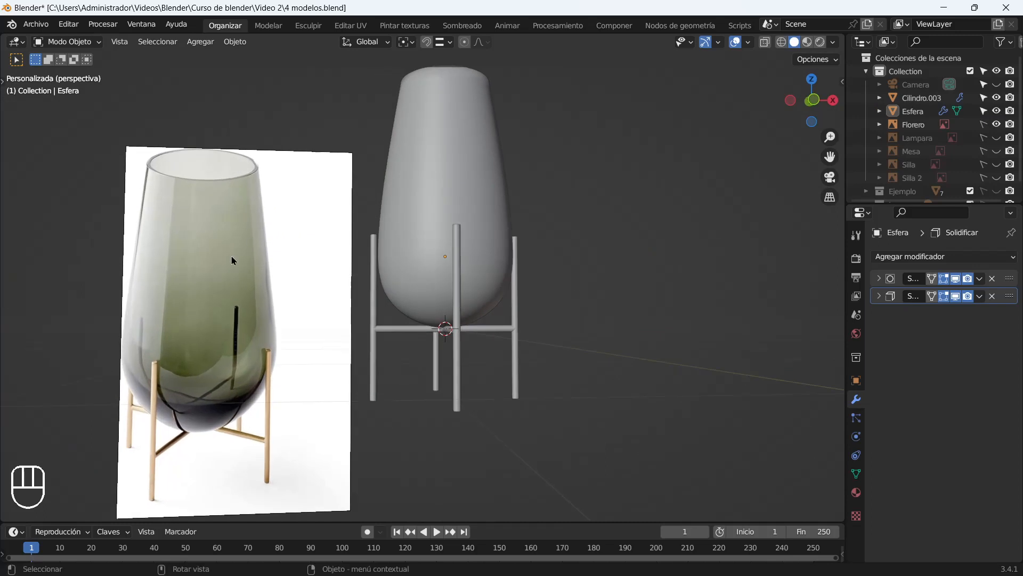
Review the finished vase beside its reference image and save the file.
scroll(379, 313, down, 4)
middle_drag(447, 237, 452, 250)
scroll(547, 393, up, 4)
click(517, 360)
click(589, 408)
key(ctrl+s)
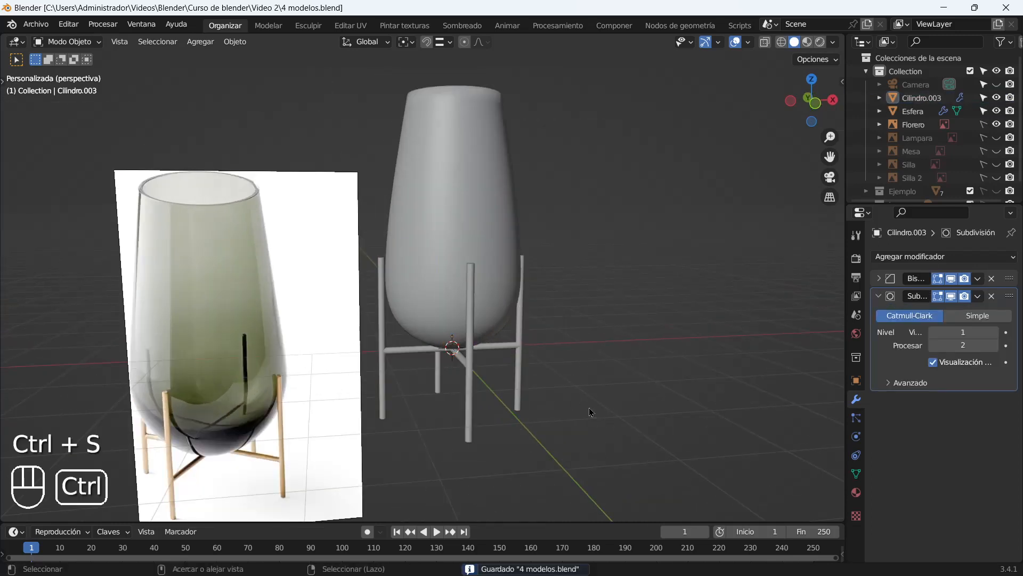
Move the glass body, the stand and the Florero reference image into a new collection named Florero.
drag(601, 448, 430, 258)
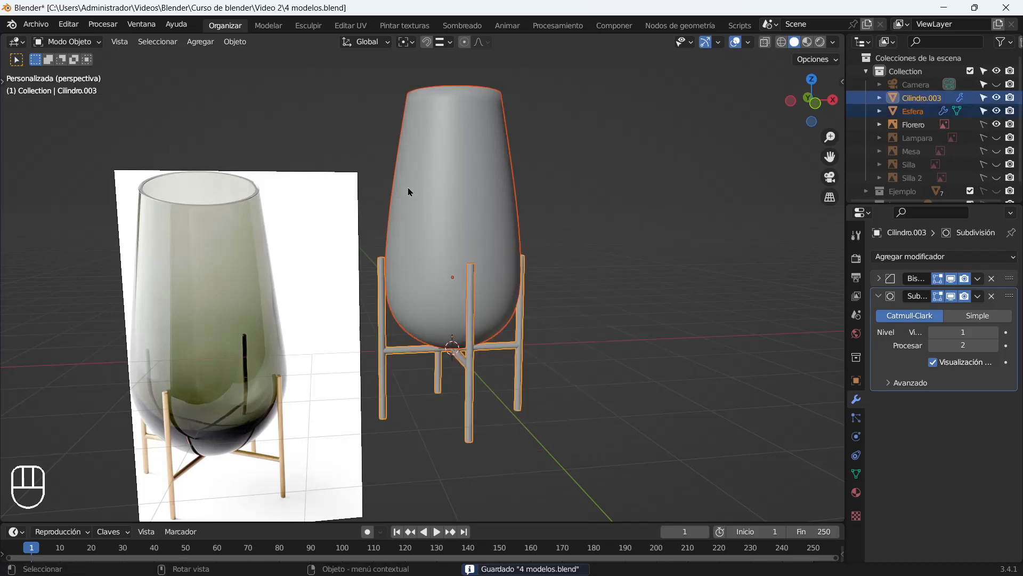
key(m)
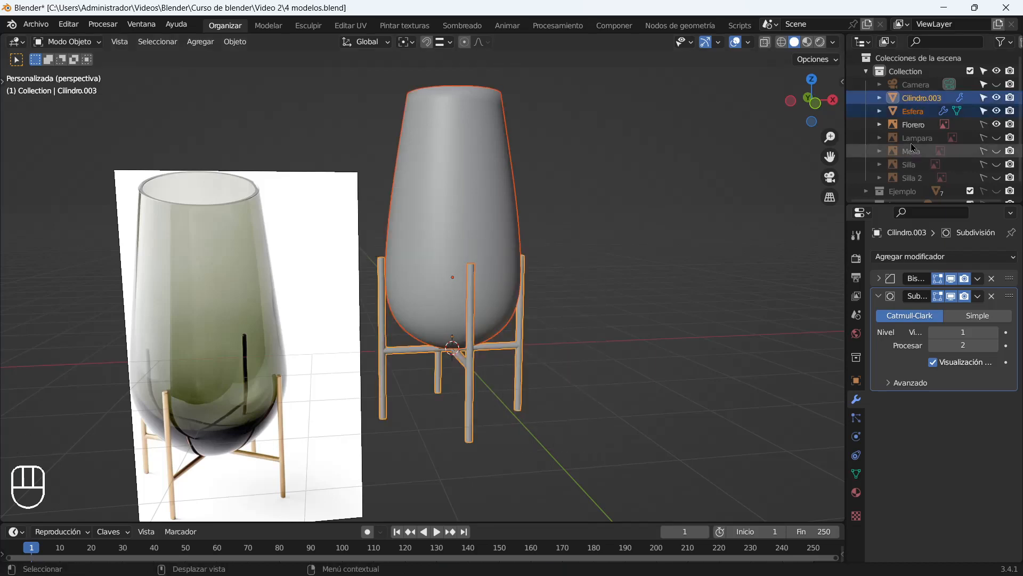
shift+click(939, 127)
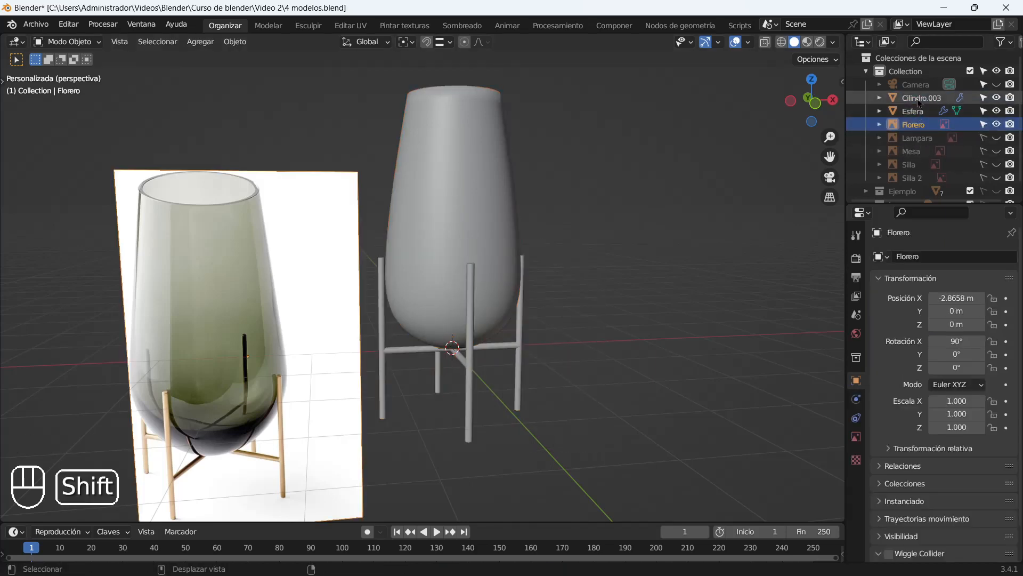
key(m)
click(578, 184)
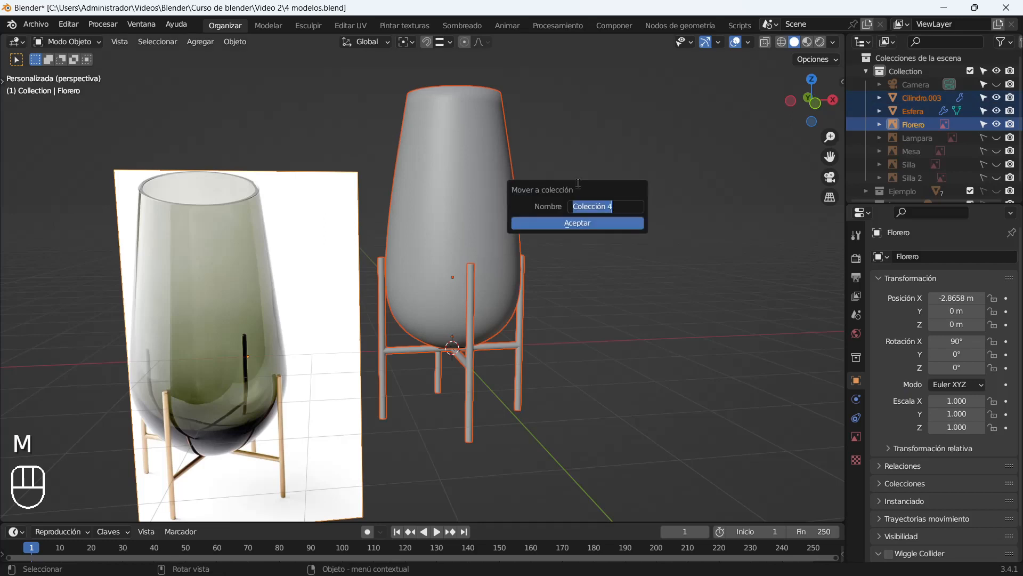
click(572, 223)
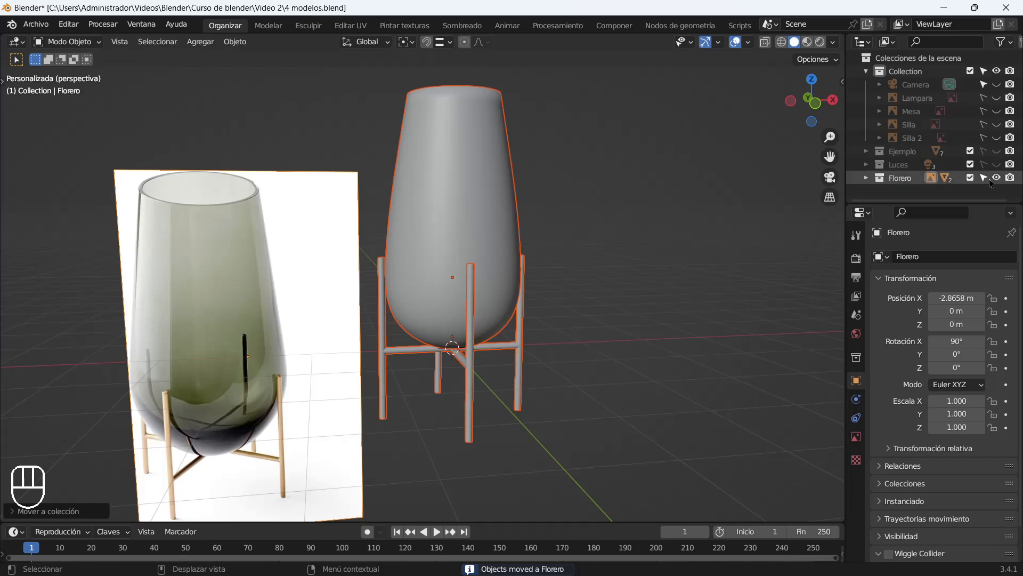
Try to raise the glass body and stand along Z in front view until the legs reach the ground line.
middle_drag(426, 341, 414, 224)
key(KP_1)
scroll(413, 222, up, 3)
key(g)
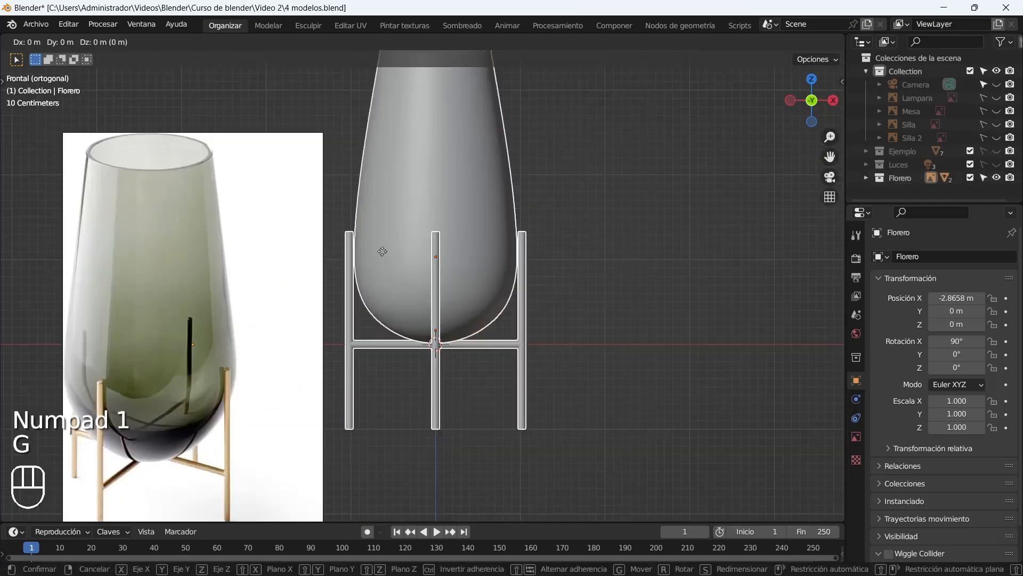
key(shift)
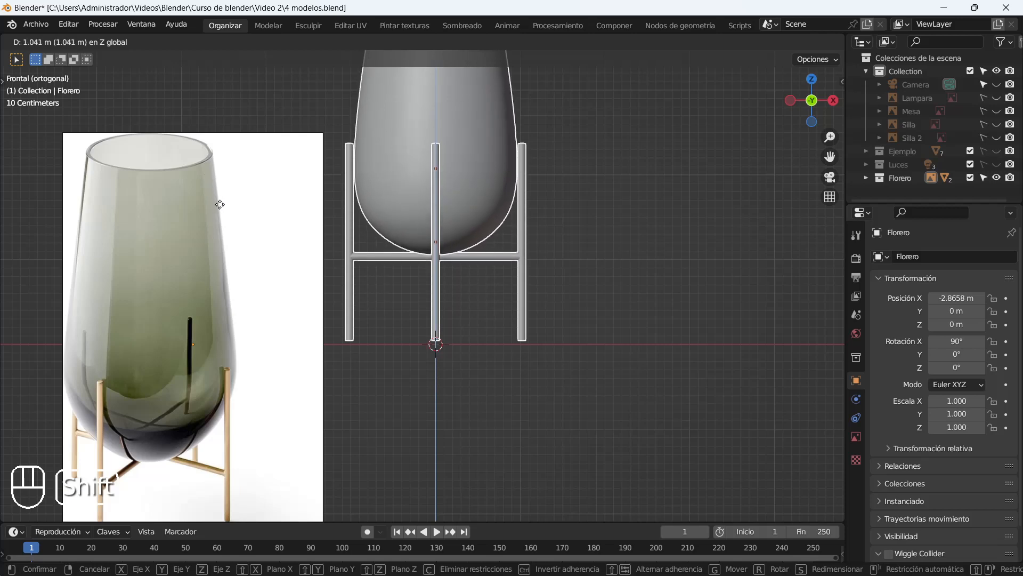
right_click(224, 217)
Change the snapping mode from Edge to Increment.
click(478, 44)
click(441, 43)
click(444, 43)
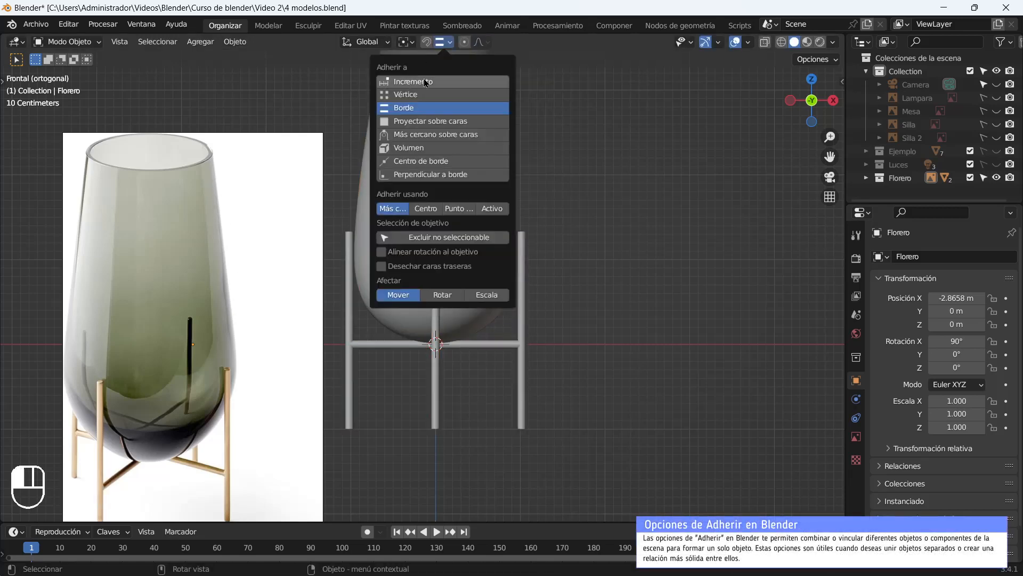
click(420, 82)
click(425, 106)
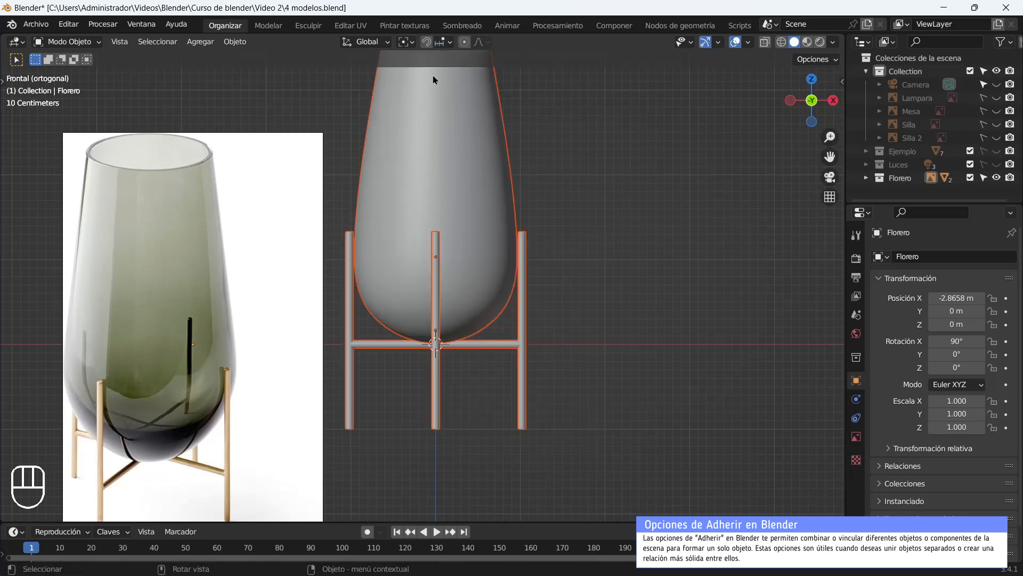
Raise the glass body and stand 1 m along Z with snapping so the feet rest on the ground line.
key(g)
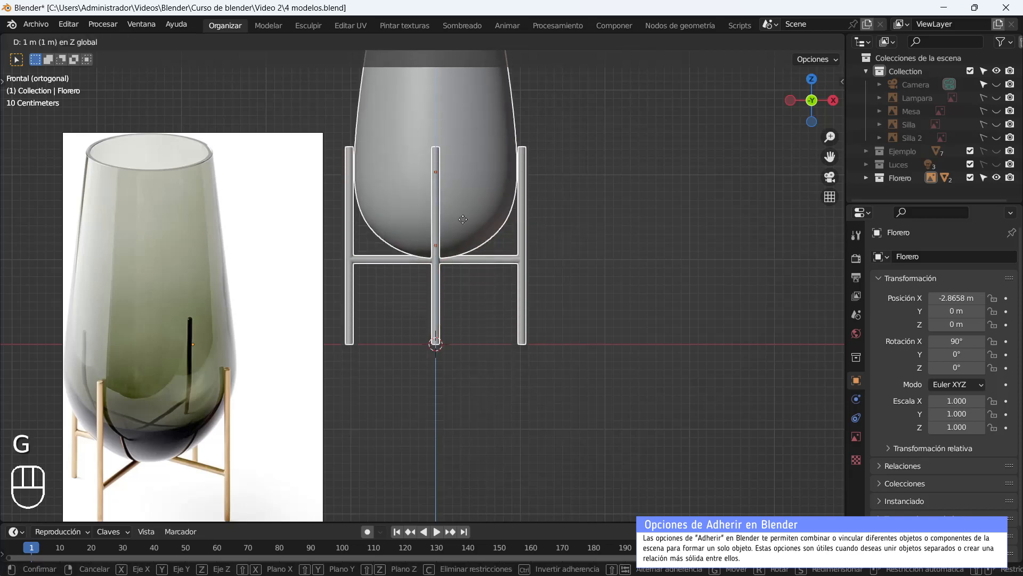
click(503, 396)
scroll(503, 396, up, 6)
scroll(502, 396, down, 6)
Select the vase reference image and raise it 2.5 m along Z in front view.
key(KP_5)
middle_drag(503, 396, 609, 280)
drag(243, 233, 368, 428)
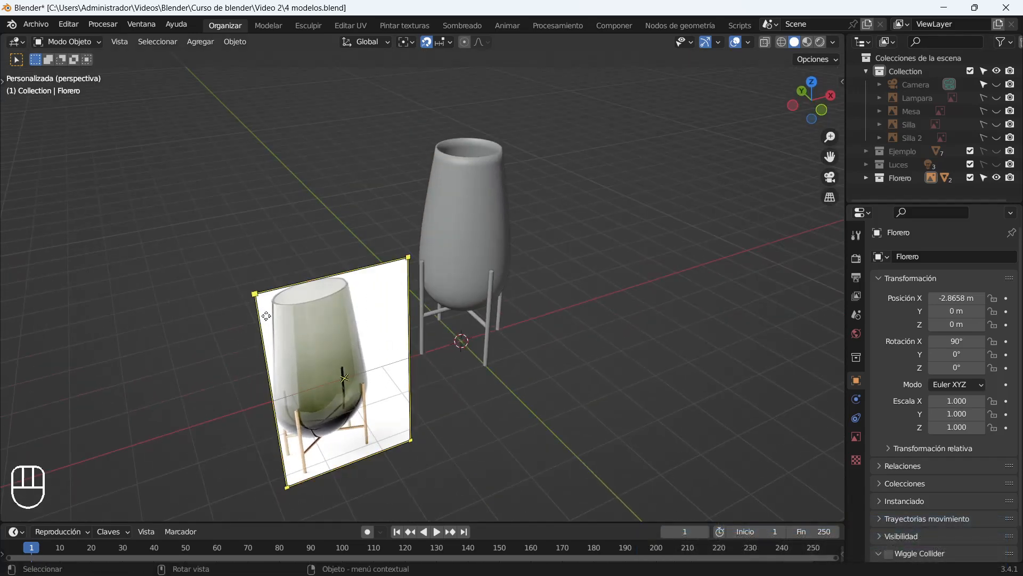
key(KP_1)
key(g)
key(z)
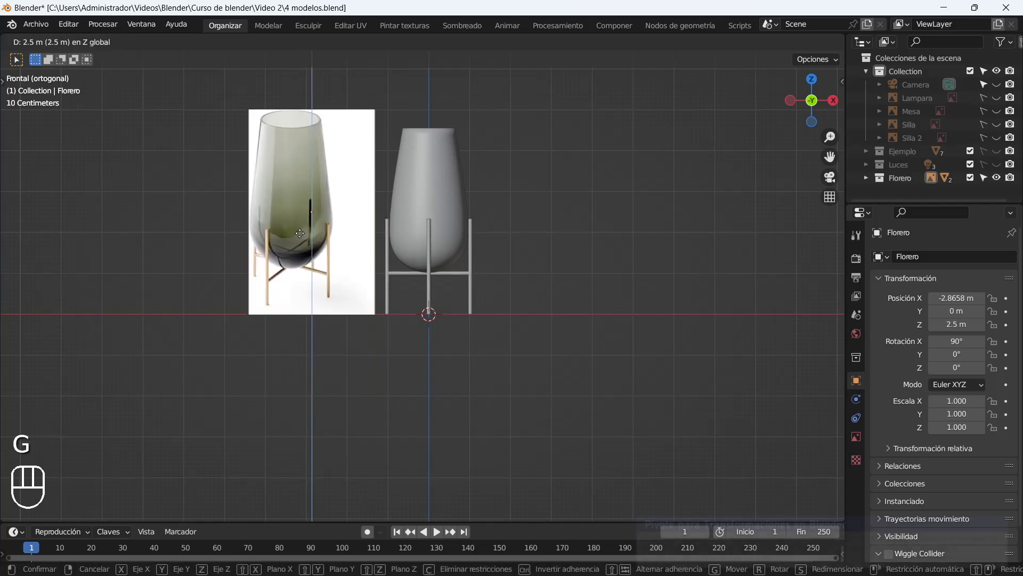
click(301, 233)
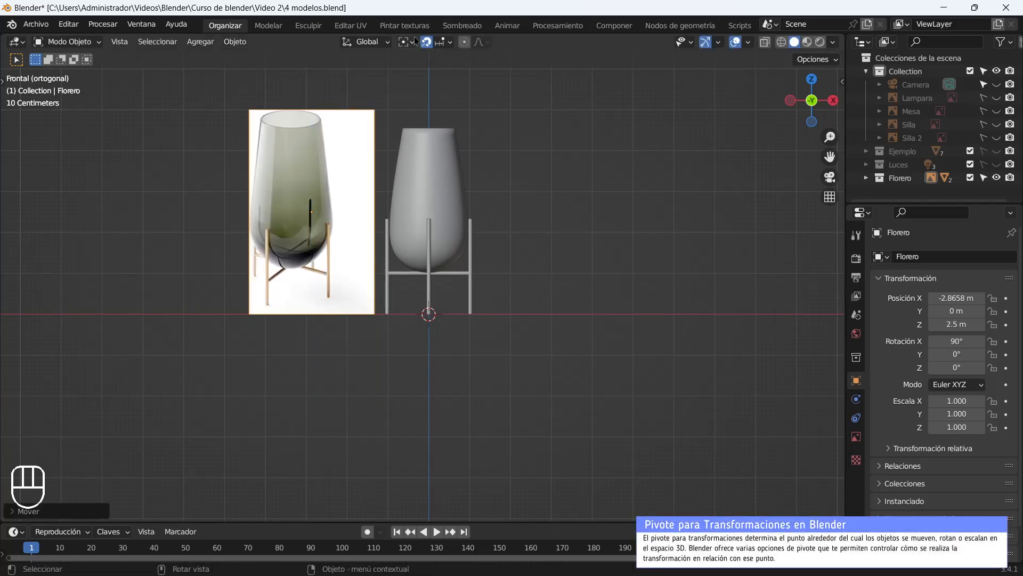
Set the transform pivot to the 3D cursor and scale the reference image to about 0.926.
click(413, 41)
click(432, 72)
key(s)
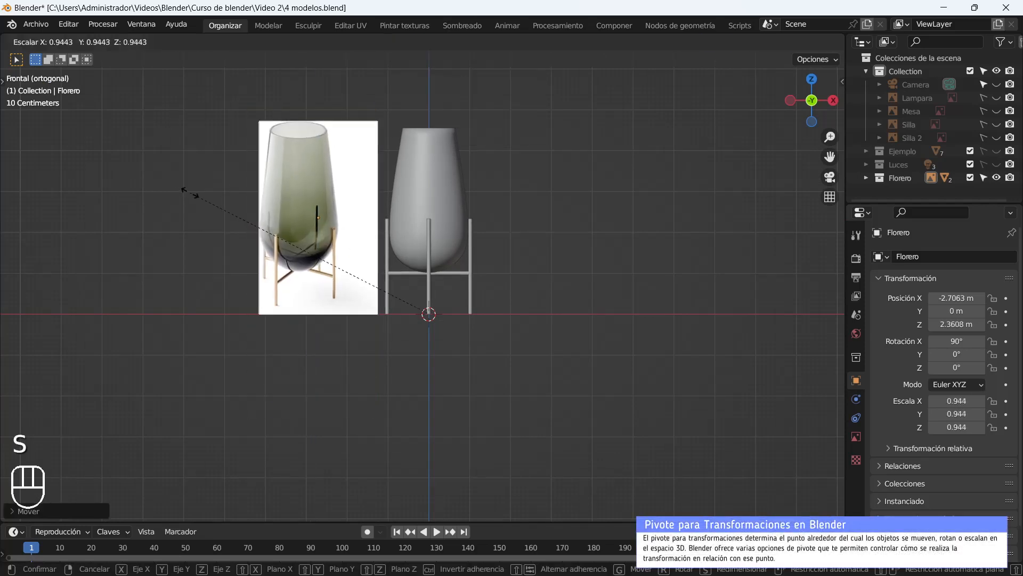
click(193, 196)
Make the Florero collection unselectable and test it with a box selection around the vase and image.
middle_drag(607, 243, 610, 183)
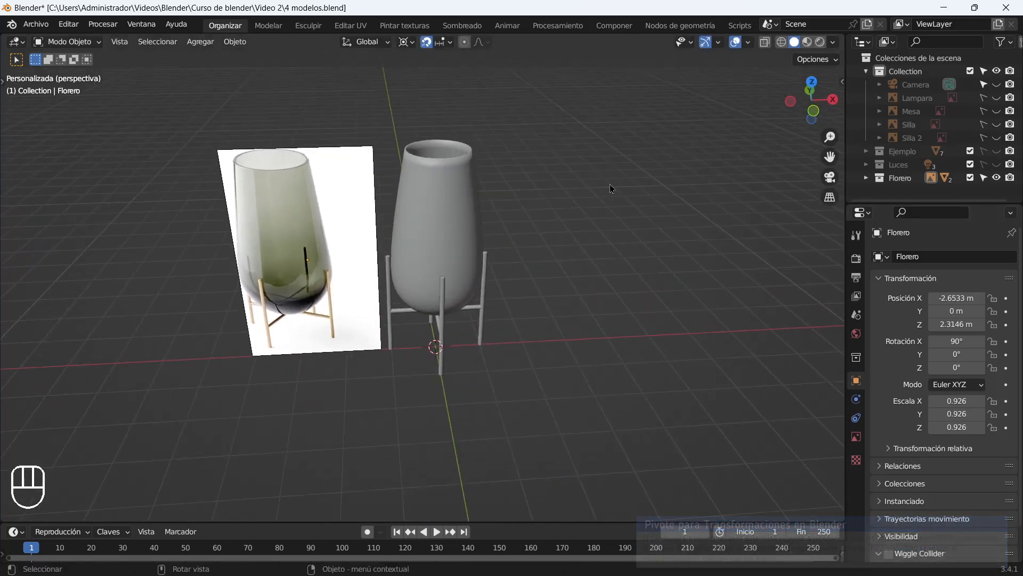
click(984, 178)
drag(186, 116, 567, 367)
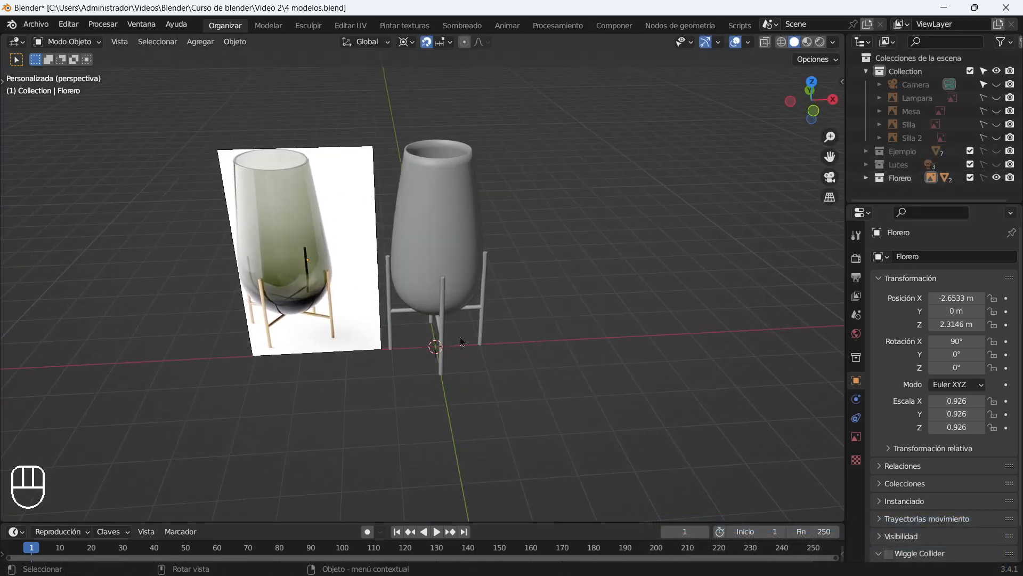
Hide the Florero collection and show the Mesa table reference image in the viewport.
click(997, 178)
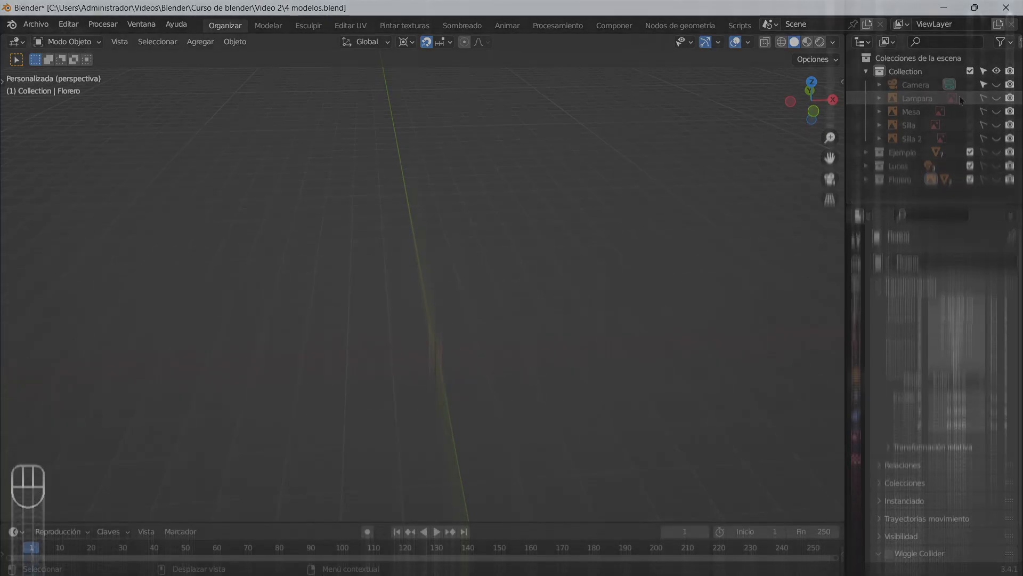
click(996, 110)
middle_drag(504, 251, 510, 305)
scroll(440, 319, down, 3)
middle_drag(426, 287, 459, 308)
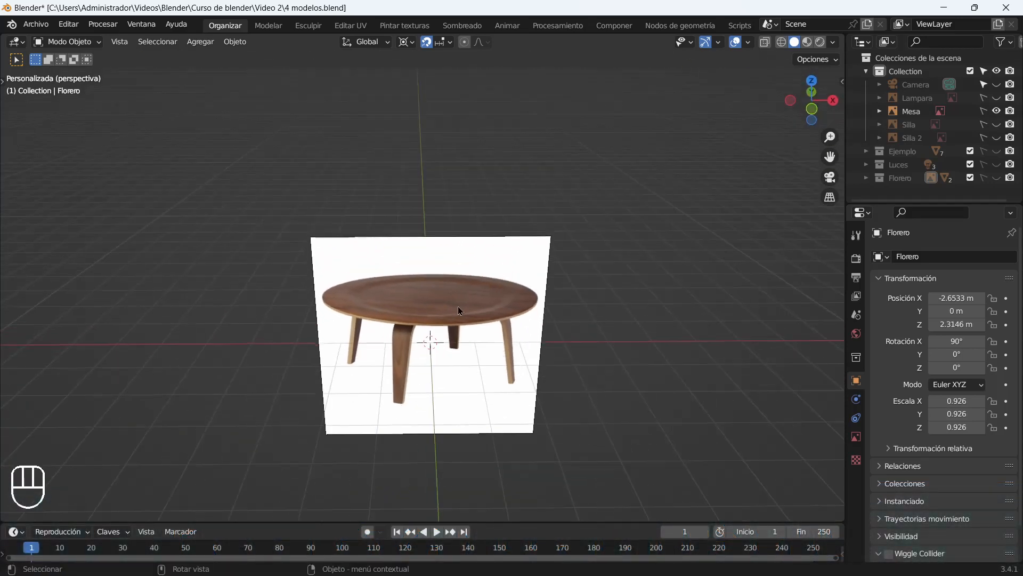
Add a cylinder mesh and scale it on the X and Y axes only, to roughly the width of the reference tabletop.
key(shift+a)
mouse_move(459, 311)
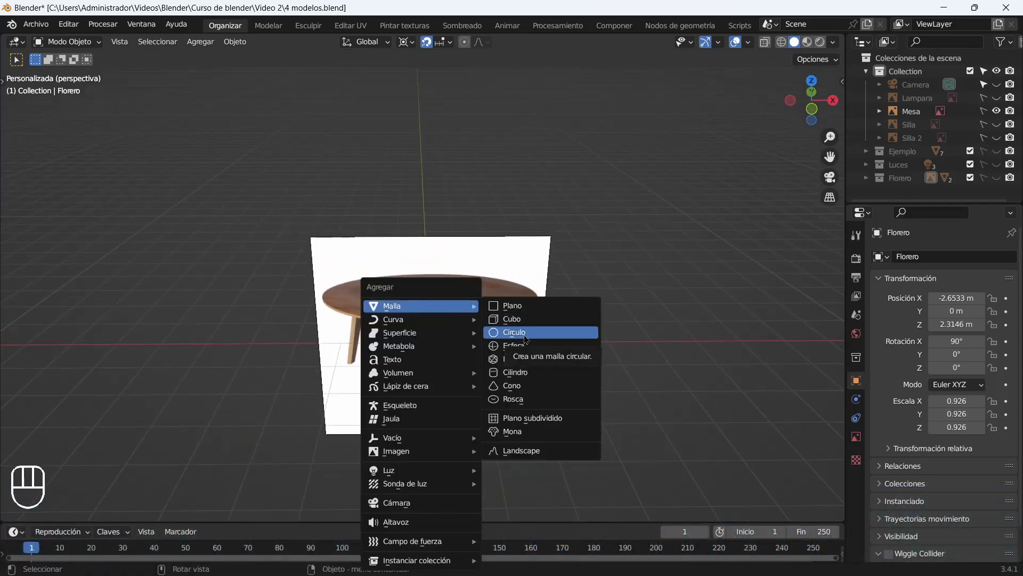
click(543, 372)
scroll(445, 350, up, 2)
middle_drag(445, 350, 474, 380)
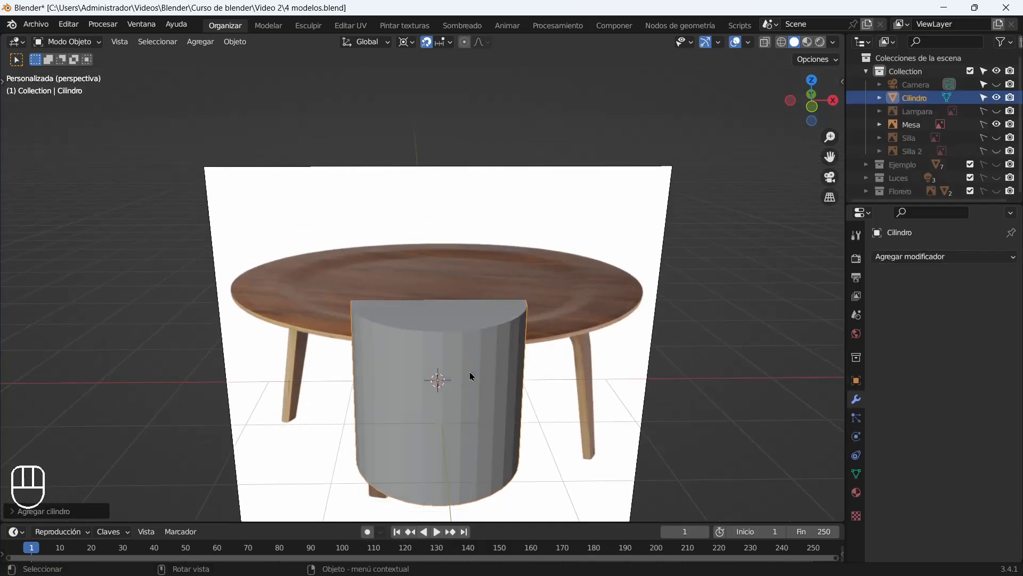
key(s)
key(shift+z)
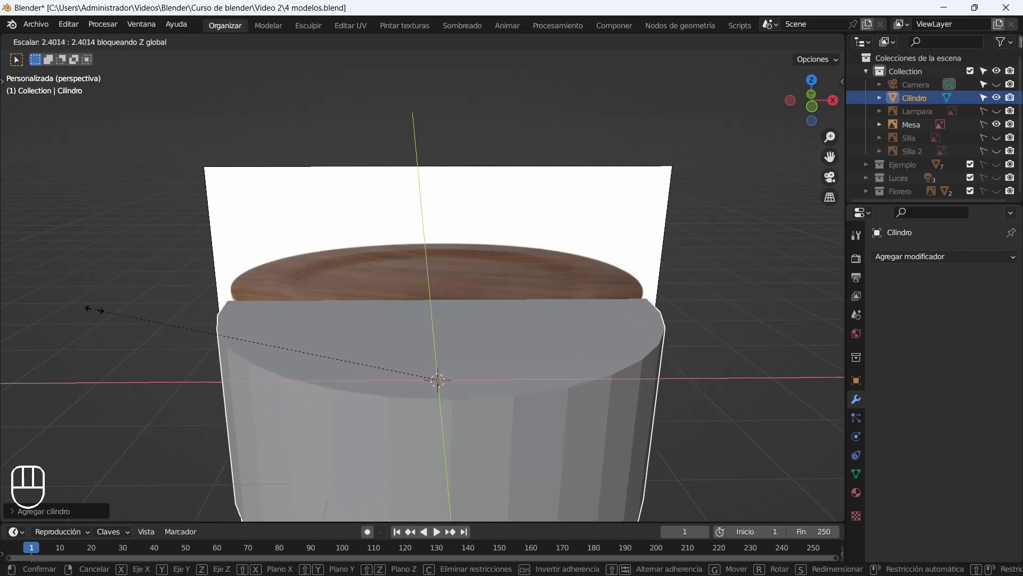
click(320, 279)
Flatten the cylinder along Z into a thin tabletop disc.
scroll(373, 320, down, 2)
middle_drag(426, 362, 480, 398)
key(s)
key(z)
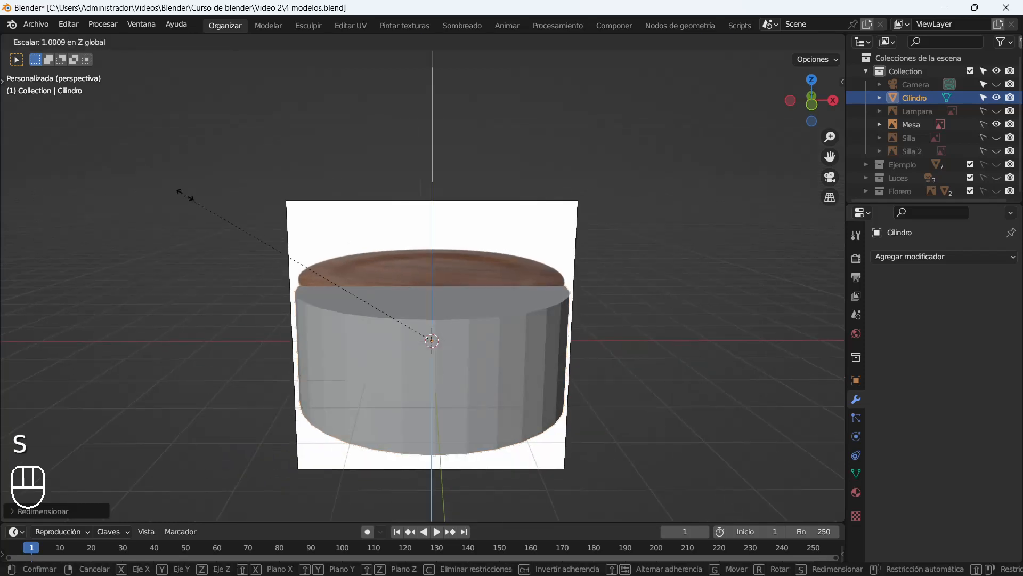
click(421, 320)
scroll(517, 329, up, 2)
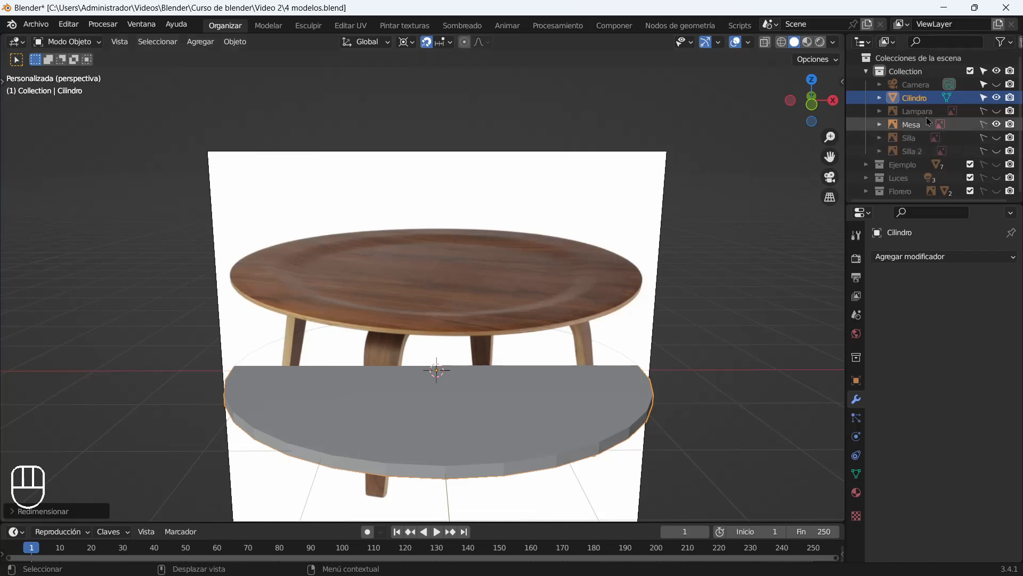
Make the Mesa reference image selectable and move it along X to -5 m.
click(545, 295)
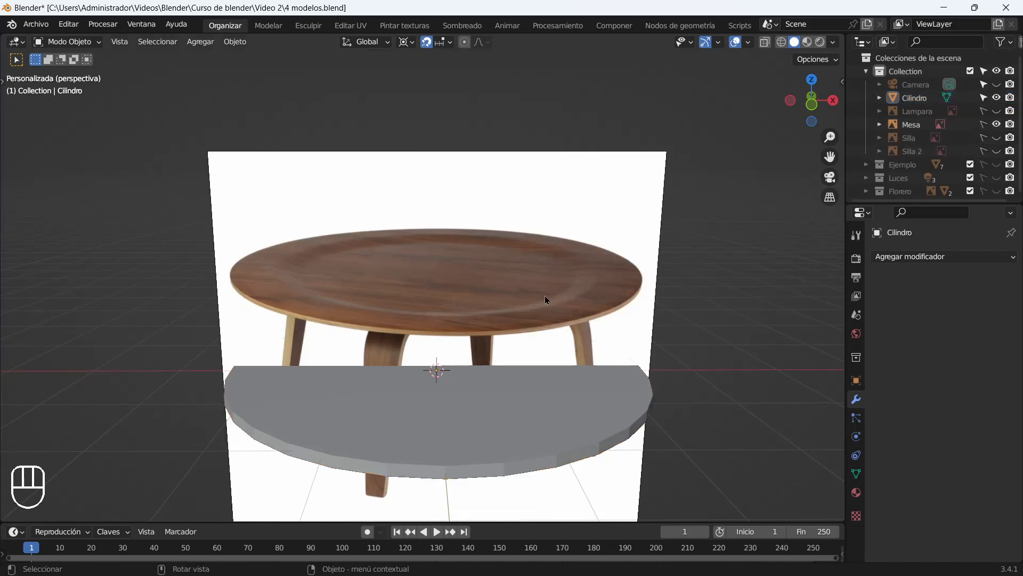
click(981, 127)
key(g)
key(x)
click(133, 296)
Turn off snapping in front view and make the Mesa image unselectable again.
key(KP_1)
click(425, 46)
scroll(336, 329, up, 3)
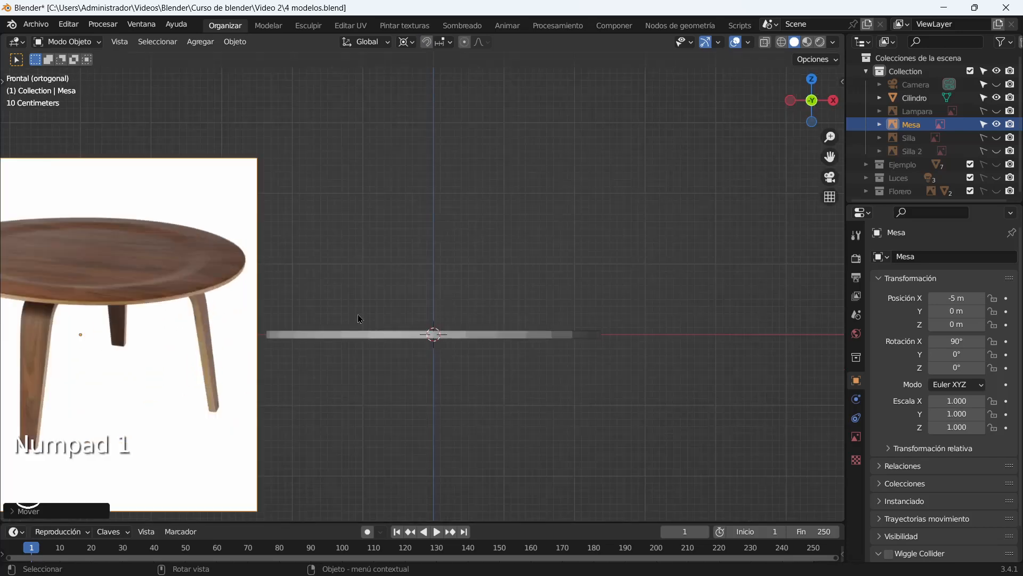
click(983, 126)
middle_drag(389, 285, 390, 297)
scroll(319, 294, down, 5)
scroll(214, 281, up, 6)
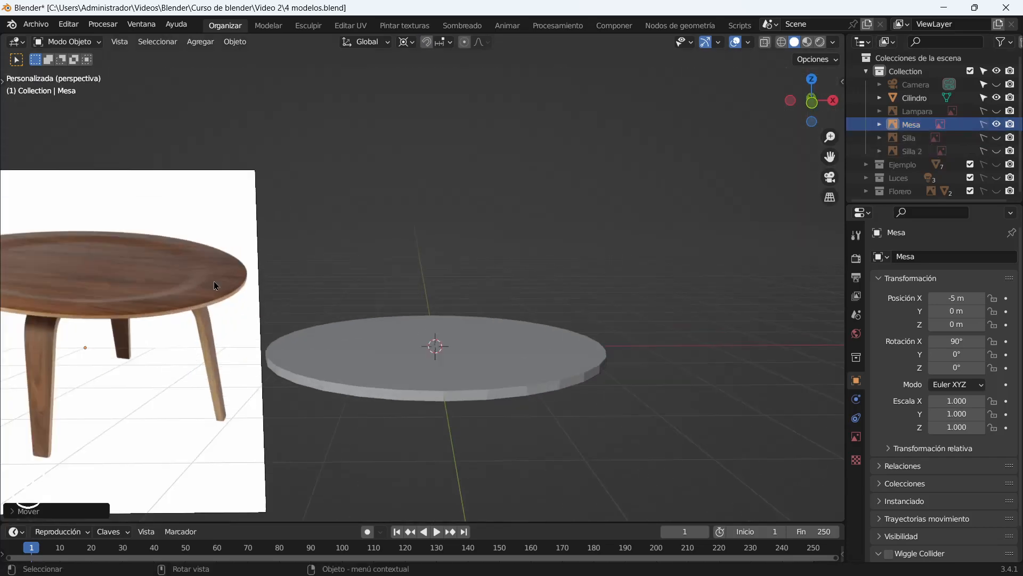
Put the cylinder in edit mode, try vertex selection on its rim, and select the top face in face mode.
shift+middle_drag(162, 263, 373, 253)
ctrl+middle_drag(374, 253, 373, 287)
middle_drag(373, 287, 372, 296)
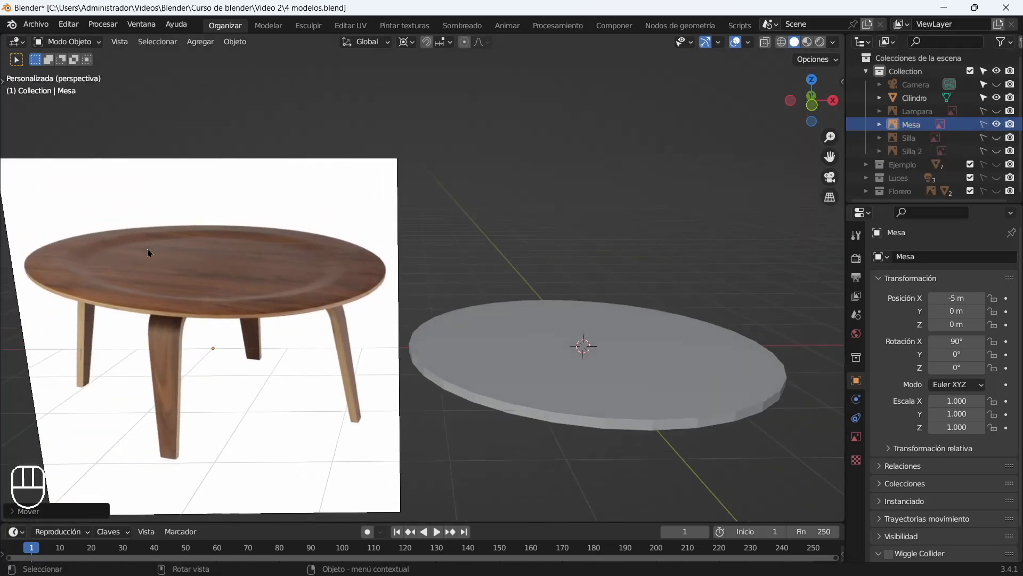
click(574, 342)
key(Tab)
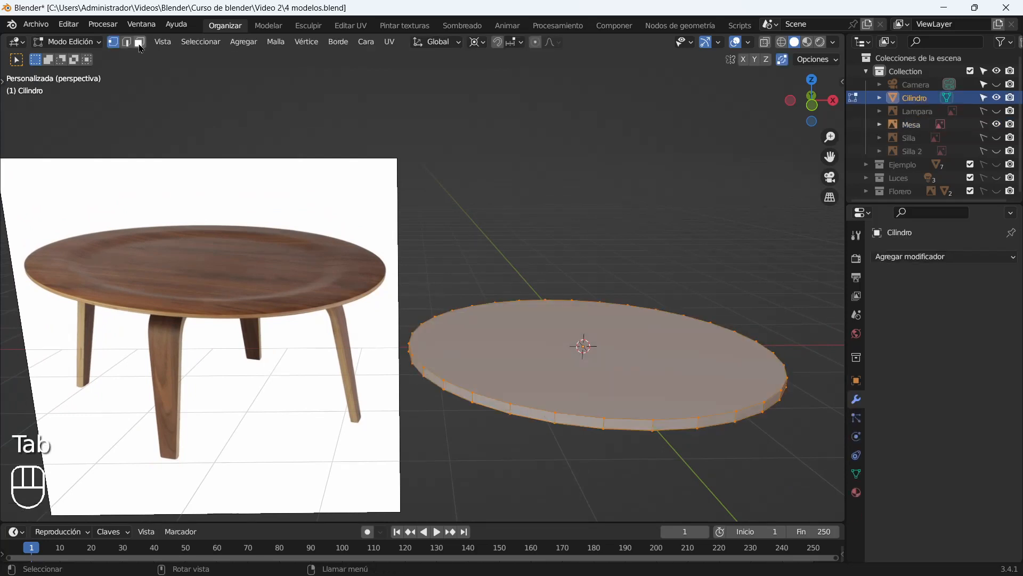
click(527, 358)
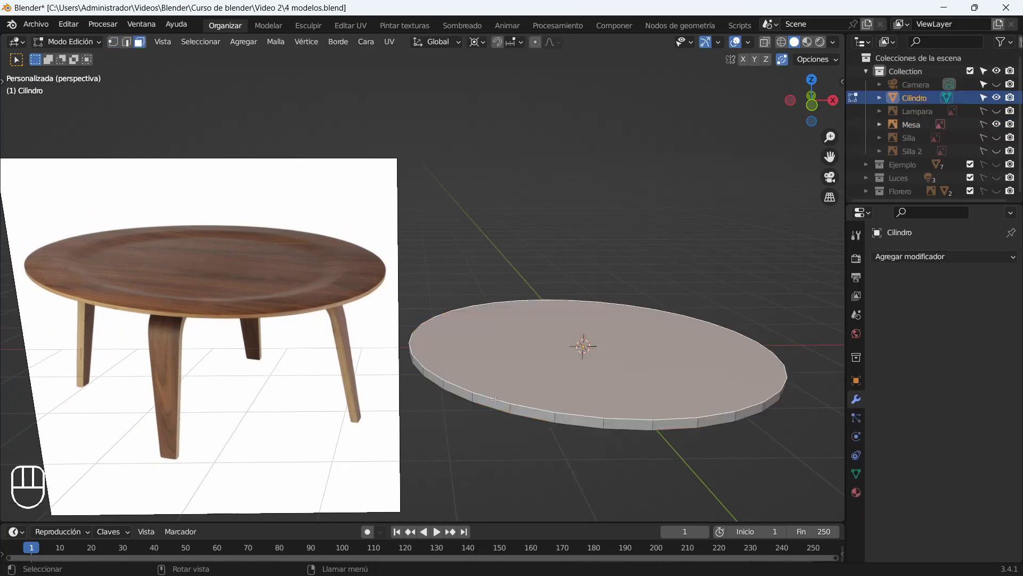
click(114, 43)
alt+click(535, 400)
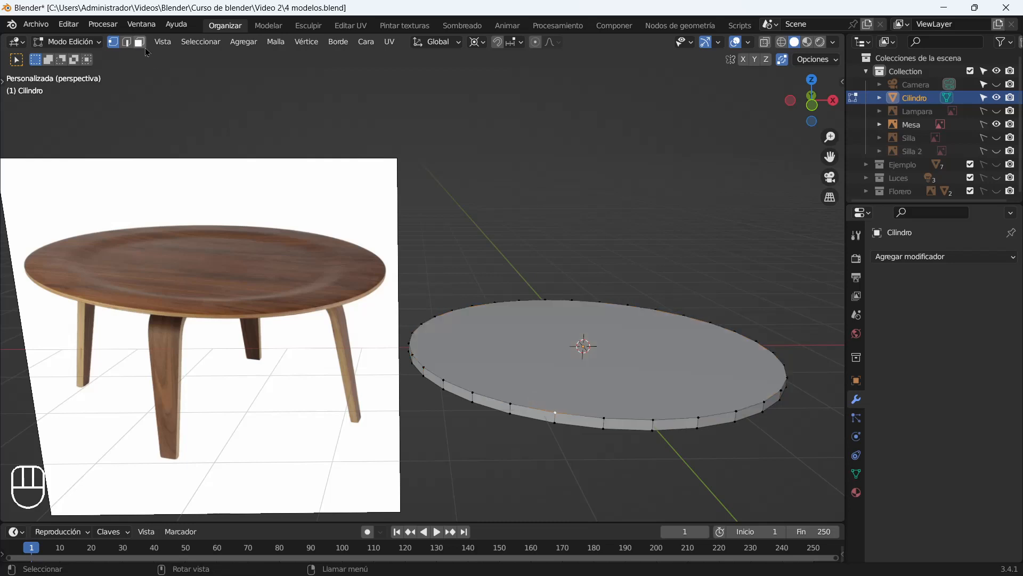
click(525, 384)
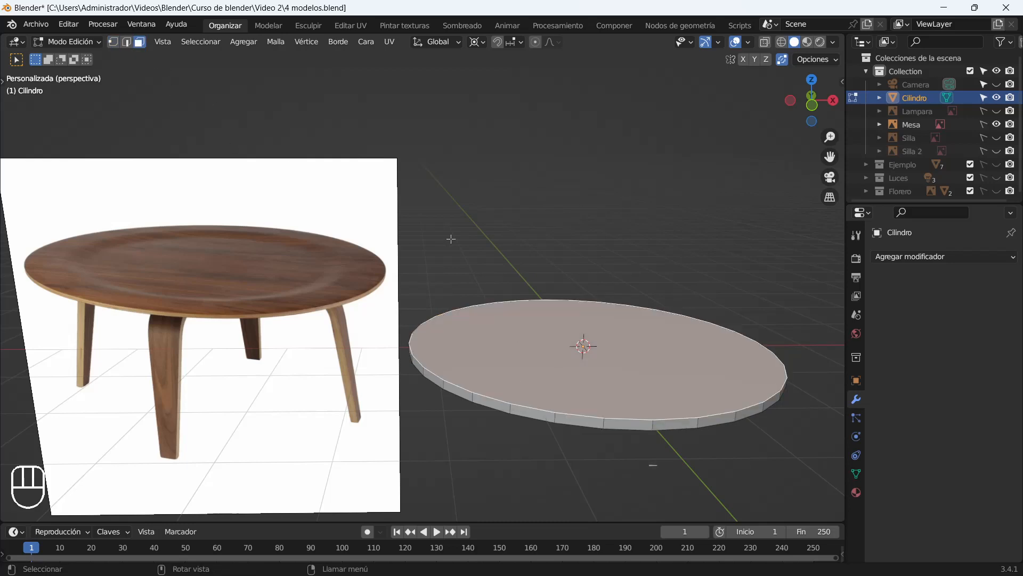
Inset the tabletop's top face twice to form two concentric rings.
key(i)
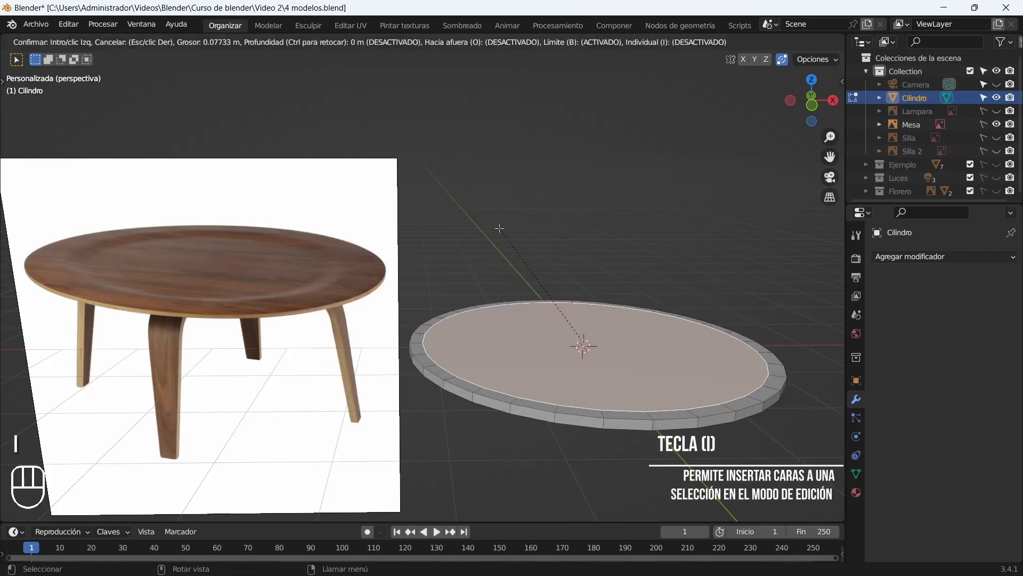
click(508, 241)
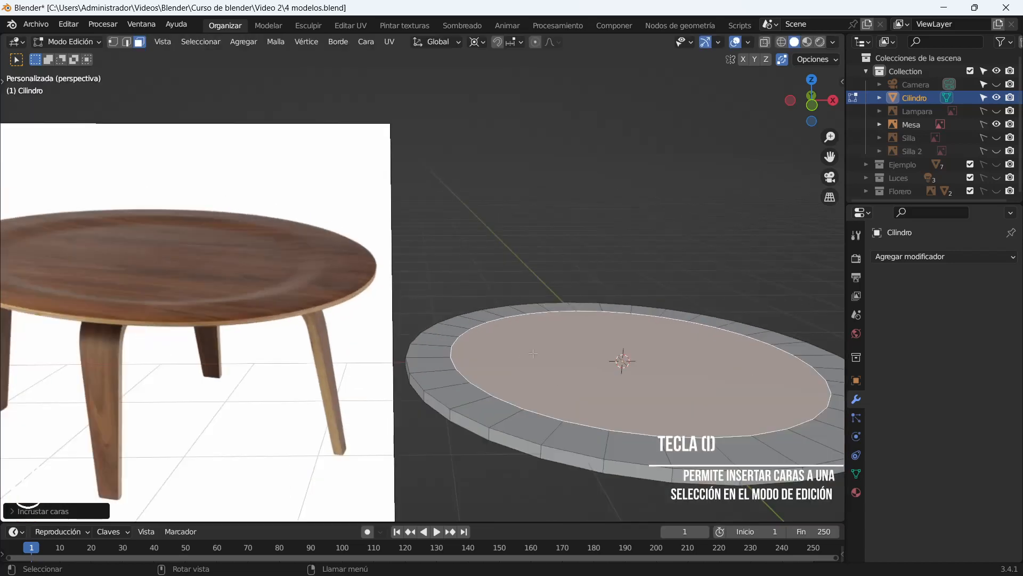
scroll(414, 315, up, 2)
key(i)
click(449, 254)
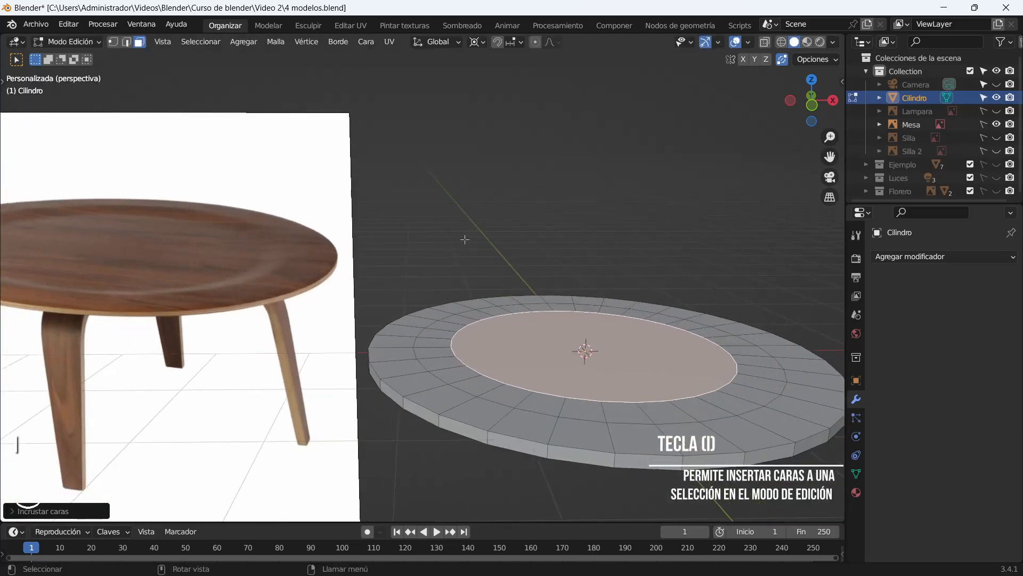
Lower the inner face about 0.06 m along Z and inset it once more.
key(g)
key(z)
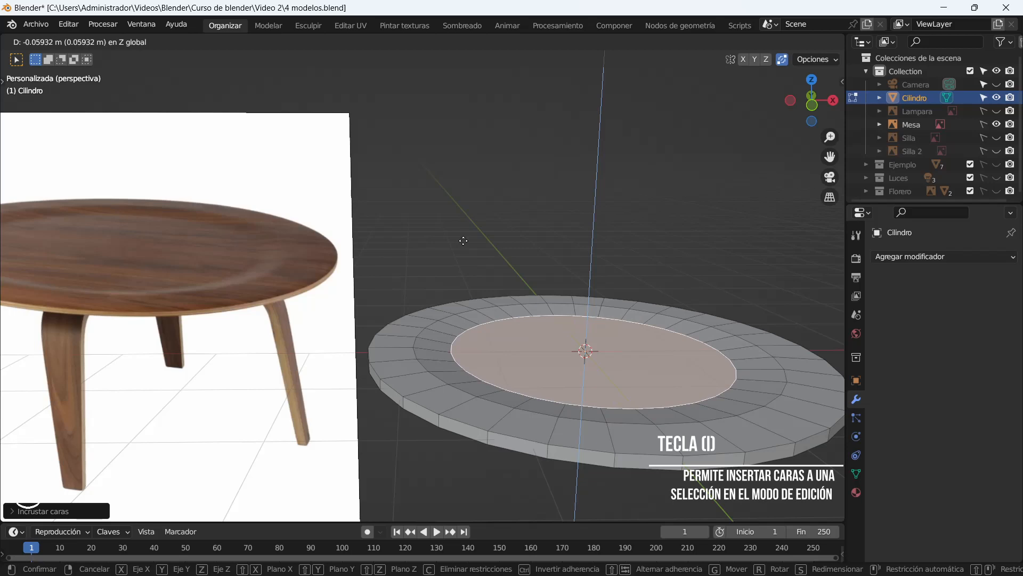
click(459, 238)
key(i)
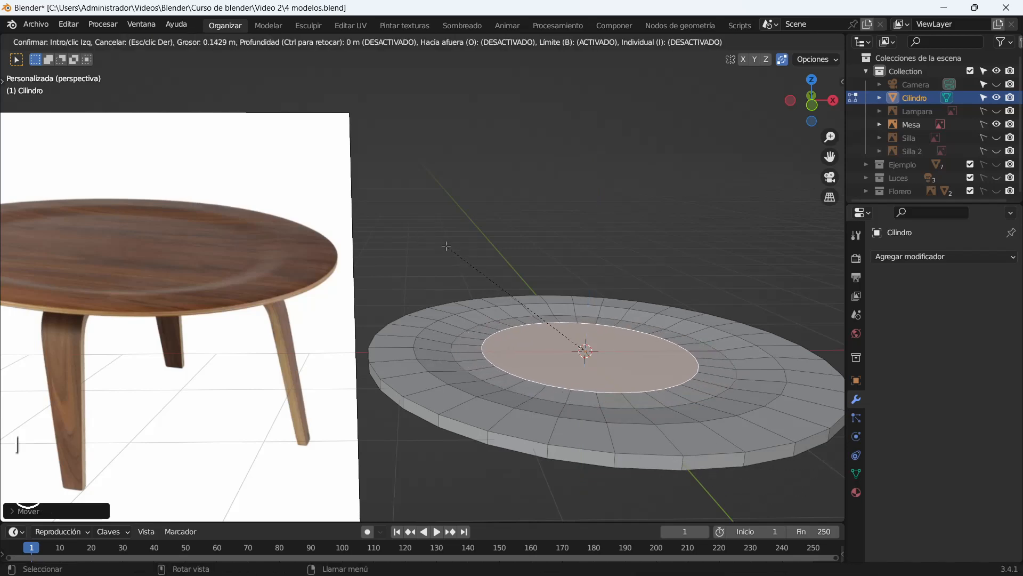
click(449, 248)
middle_drag(533, 347, 590, 347)
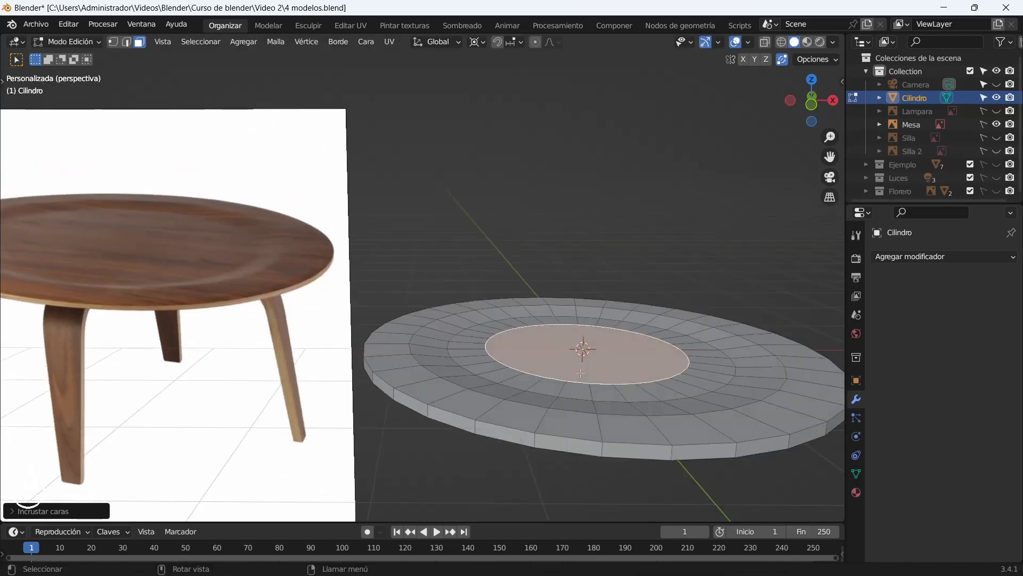
scroll(589, 347, down, 3)
scroll(577, 433, up, 3)
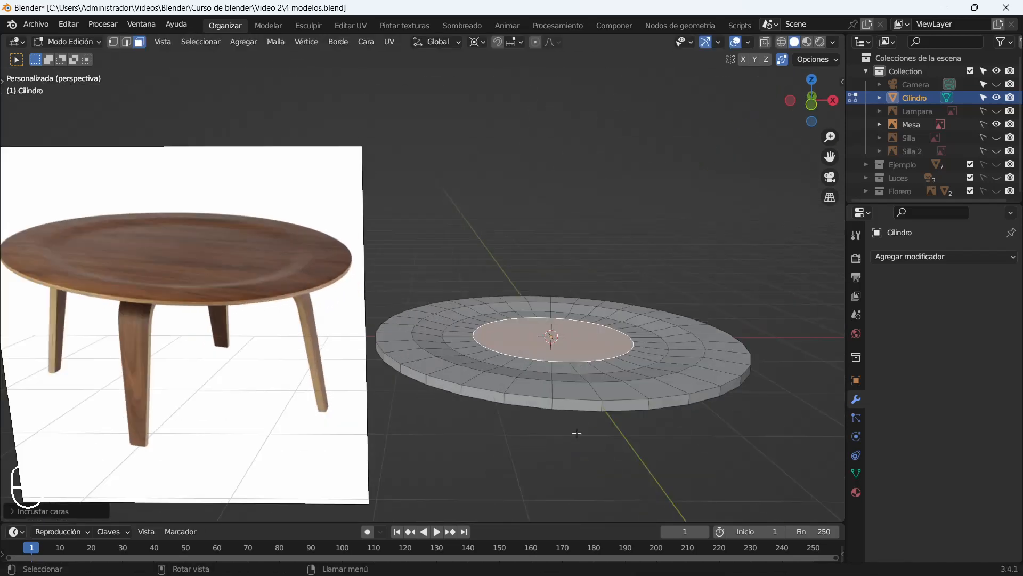
Add a Bevel modifier to the tabletop and set its amount to 0.03 m.
click(924, 260)
click(721, 315)
scroll(411, 426, up, 6)
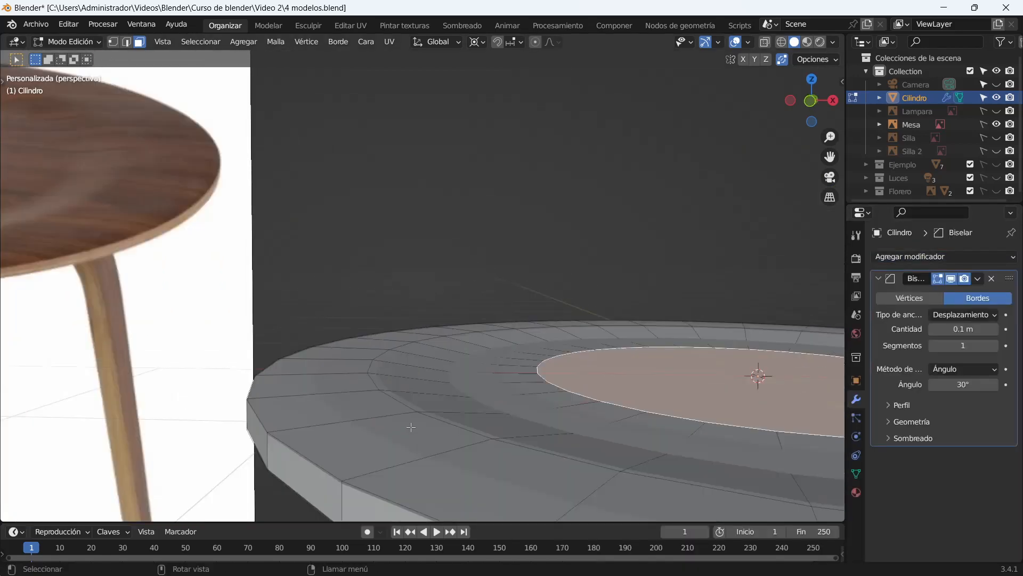
shift+middle_drag(411, 427, 367, 376)
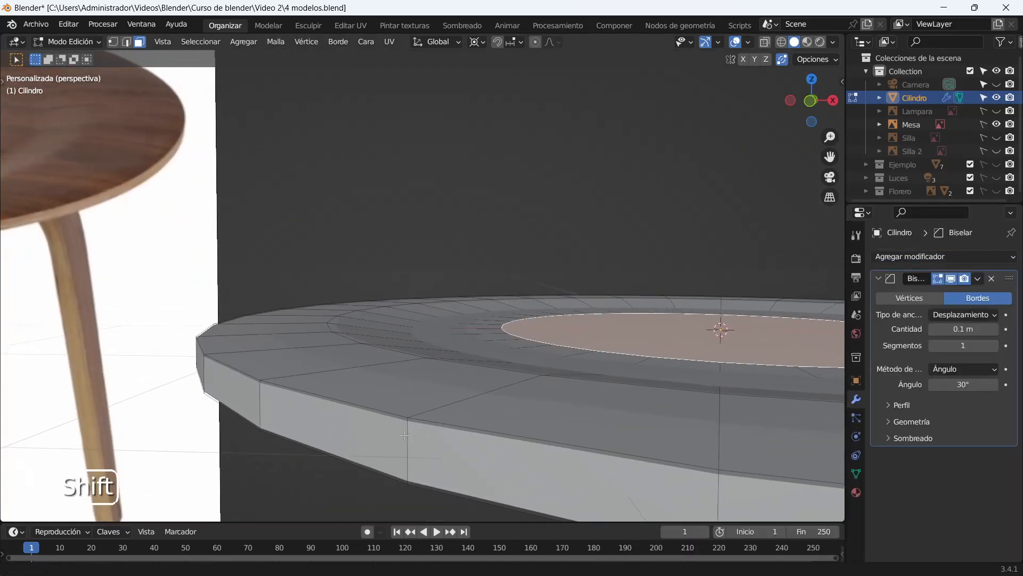
ctrl+middle_drag(443, 468, 446, 444)
drag(960, 332, 949, 332)
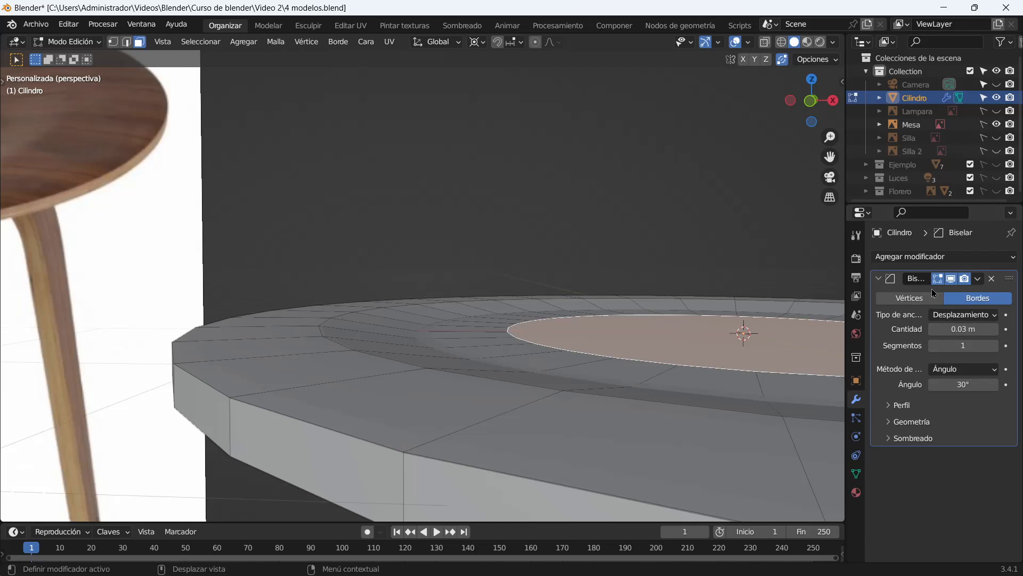
Set the bevel to 2 segments and 0.1 m, and turn on the wireframe overlay.
click(995, 346)
drag(959, 329, 975, 329)
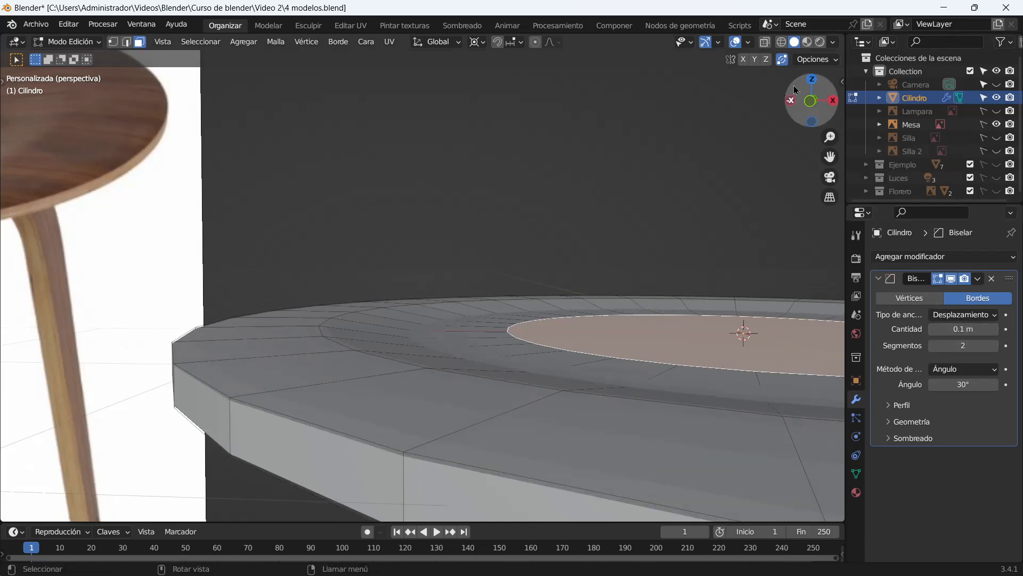
click(749, 43)
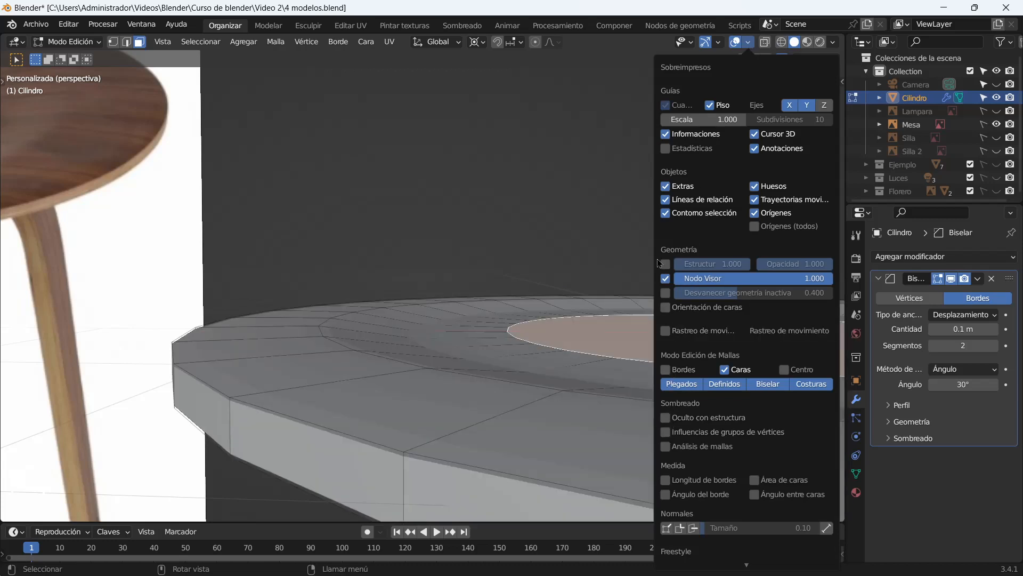
click(665, 264)
Set the bevel amount to 0.04 m with 3 segments and collapse the modifier's settings.
drag(964, 330, 951, 330)
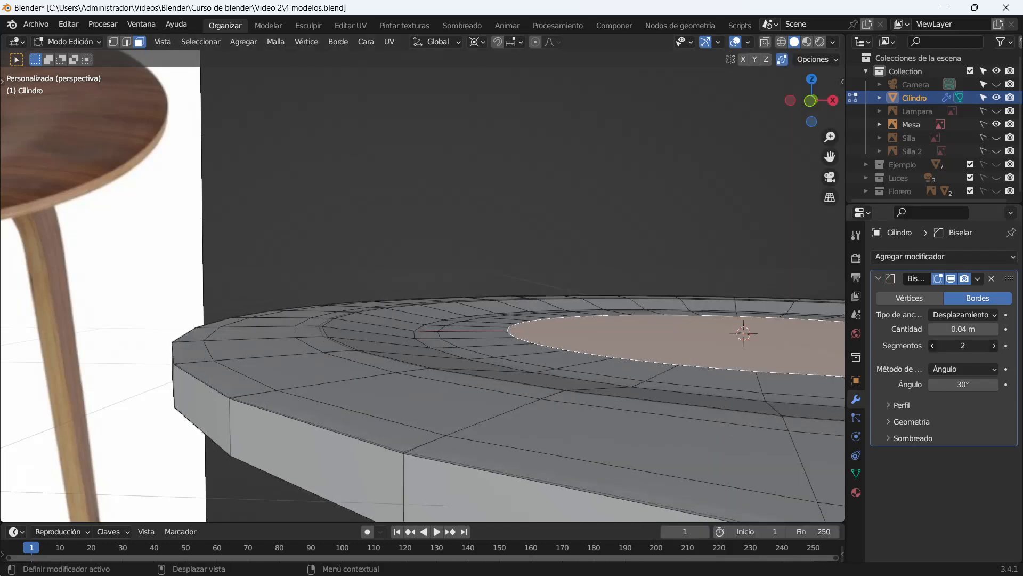
mouse_move(640, 411)
middle_down()
mouse_move(646, 430)
mouse_move(647, 404)
middle_up()
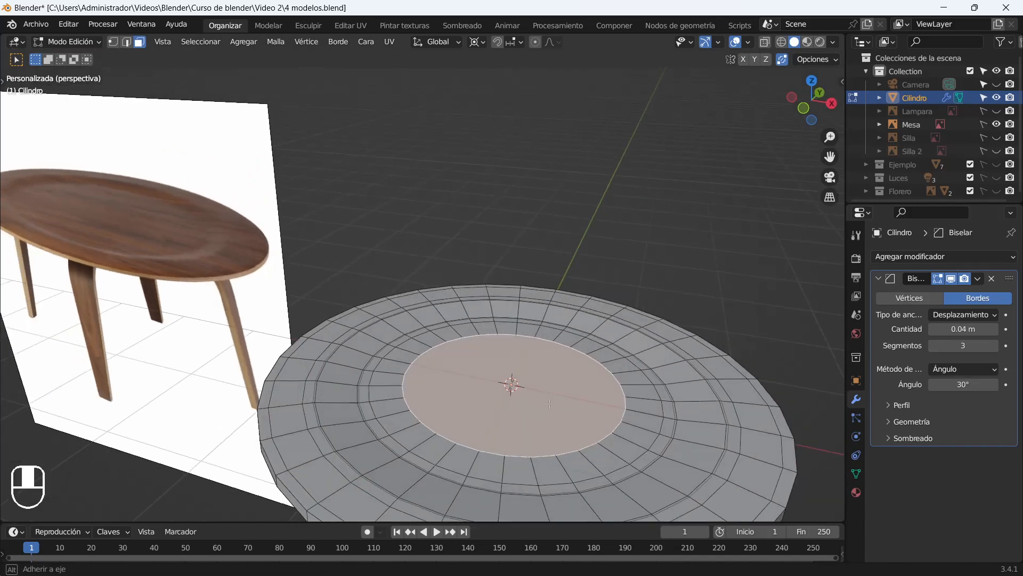
click(936, 333)
click(996, 330)
click(894, 273)
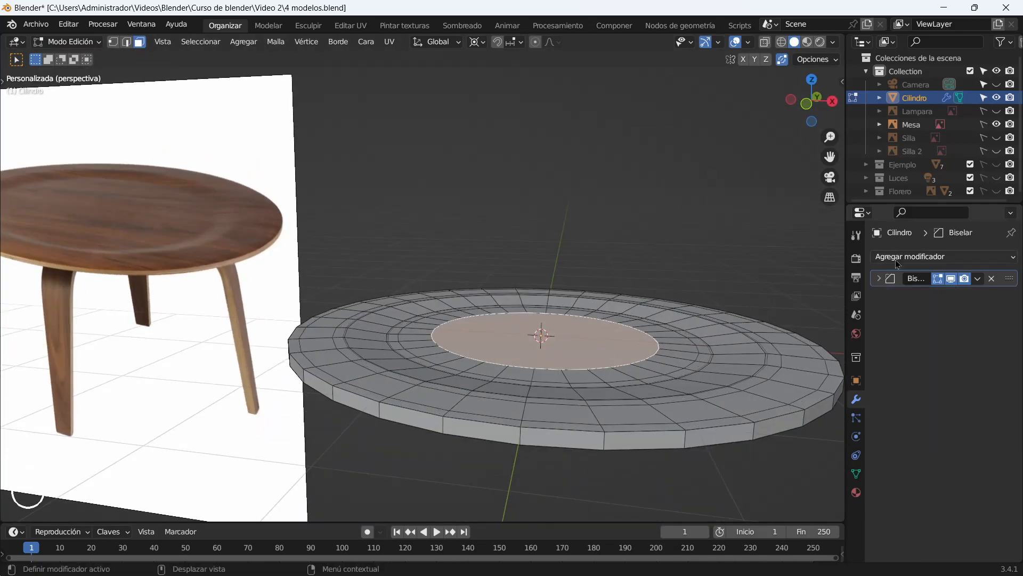
Add a Subdivision Surface modifier to the tabletop below the bevel.
click(899, 258)
click(722, 494)
scroll(525, 438, up, 2)
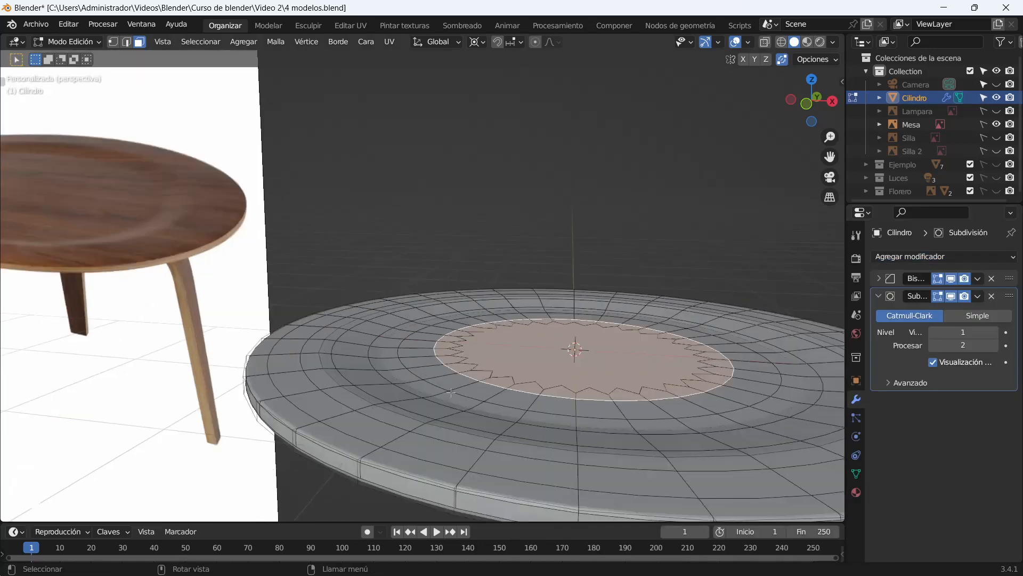
Toggle the edit-mode display of the Subdivision and Bevel modifiers to compare their effect, and check the bevel settings.
click(938, 294)
click(939, 277)
click(939, 277)
click(939, 277)
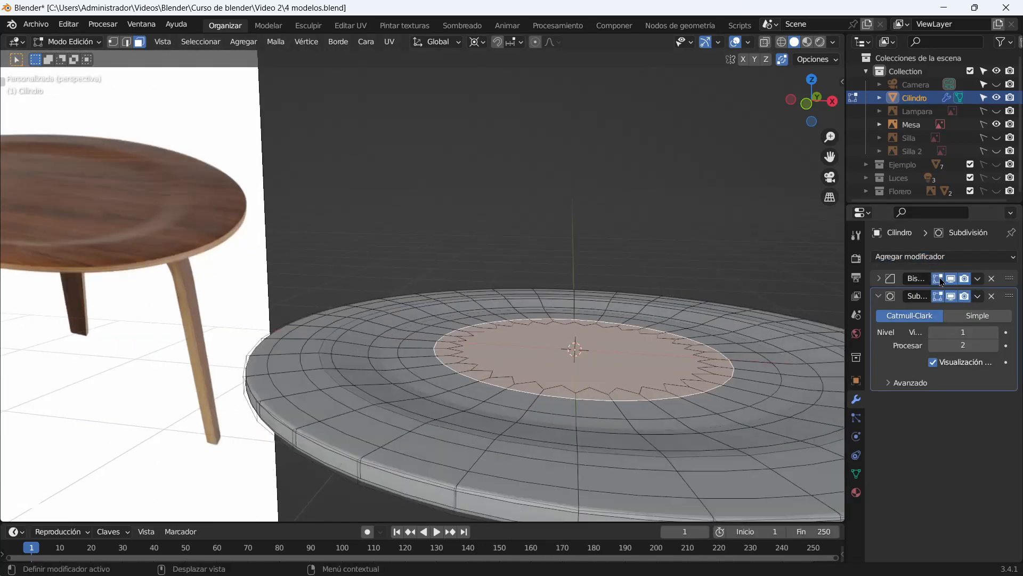
click(879, 278)
click(879, 279)
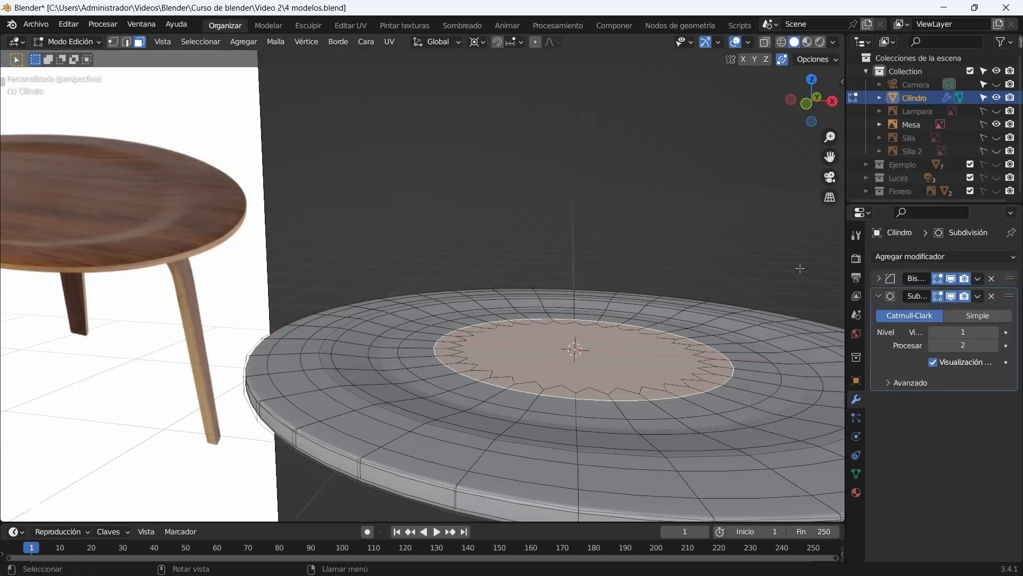
Inspect the subdivided mesh around the tabletop's centre face and return to object mode.
click(592, 413)
click(617, 433)
click(686, 465)
click(667, 429)
click(602, 365)
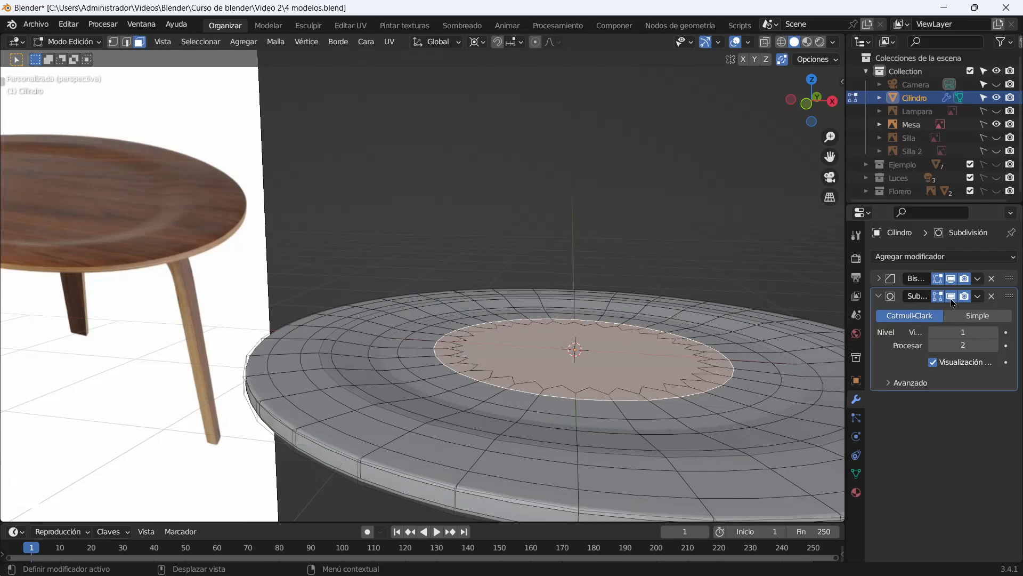
mouse_move(666, 426)
middle_down()
mouse_move(629, 437)
mouse_move(684, 432)
middle_up()
key(Tab)
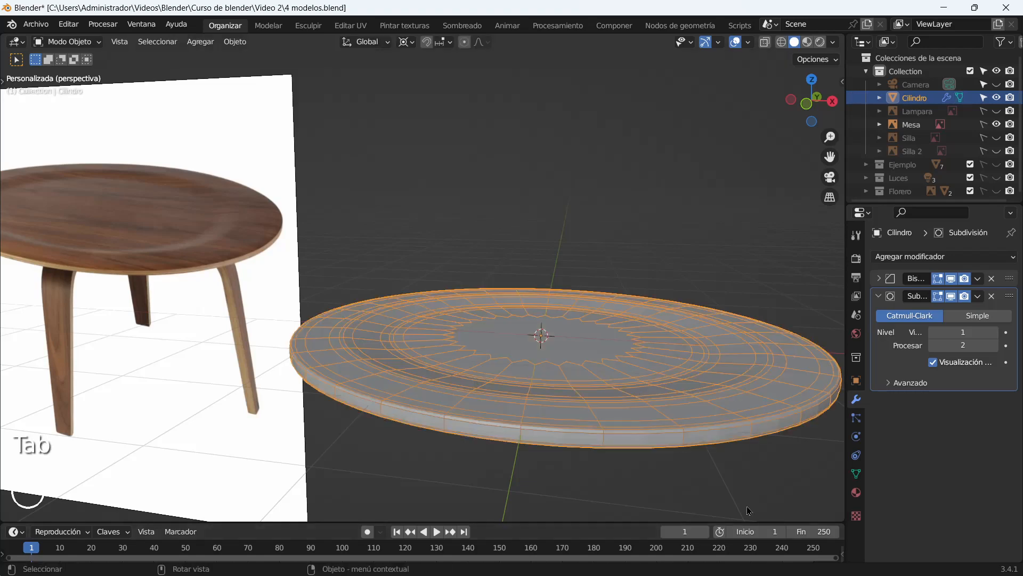
Apply smooth shading to the tabletop and check its surface.
click(684, 431)
right_click(684, 432)
click(633, 321)
click(719, 441)
middle_drag(626, 398, 558, 367)
click(549, 366)
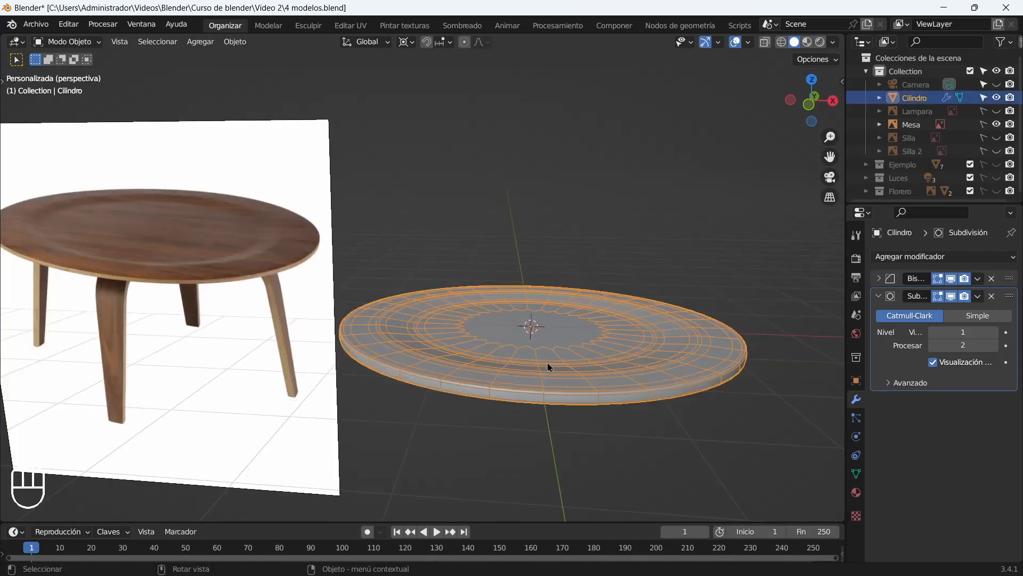
Preview the tabletop in rendered shading and return to solid shading.
click(820, 41)
click(679, 365)
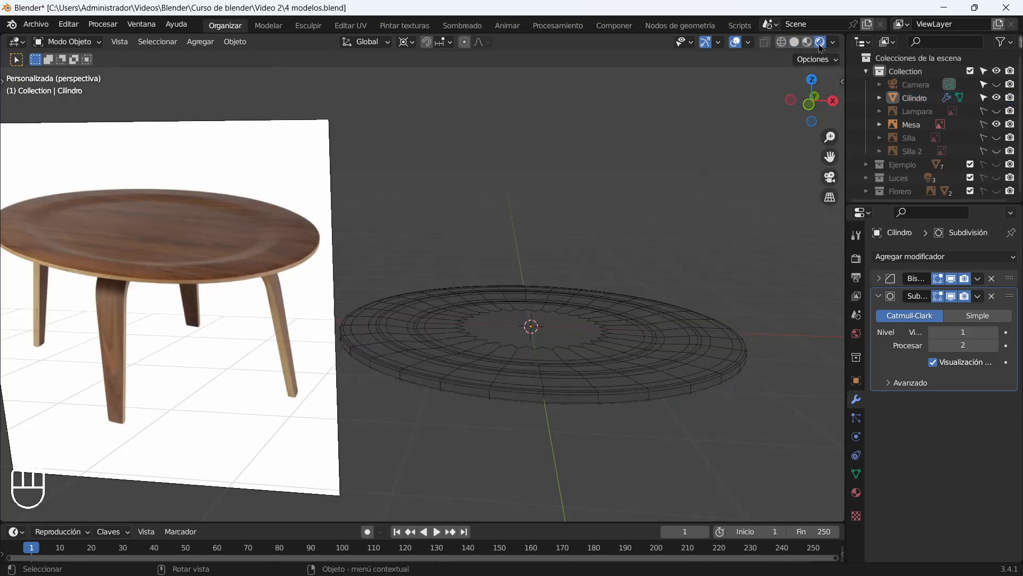
click(794, 42)
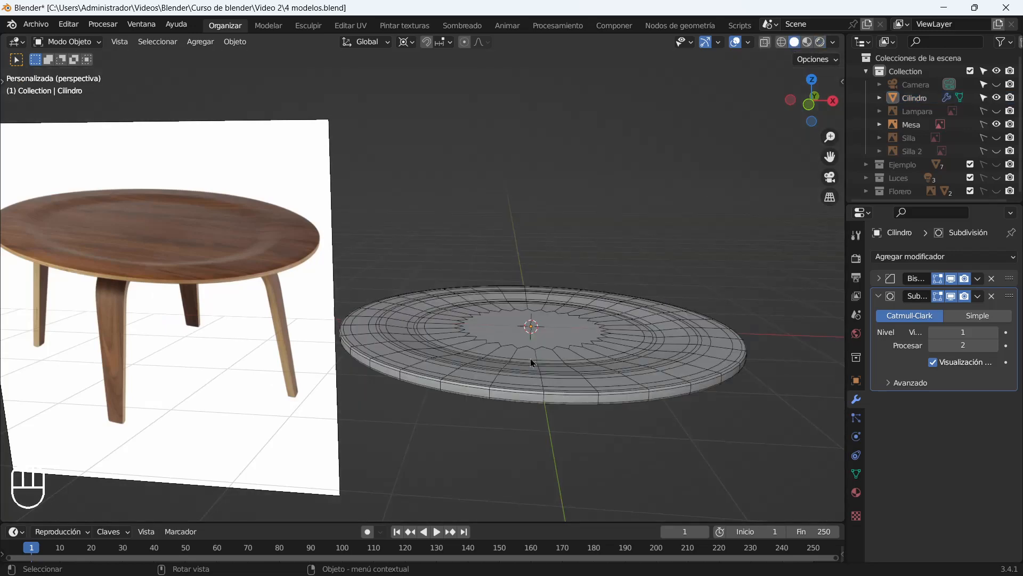
Turn off the wireframe overlay and inspect the smooth-shaded tabletop.
click(539, 392)
click(748, 42)
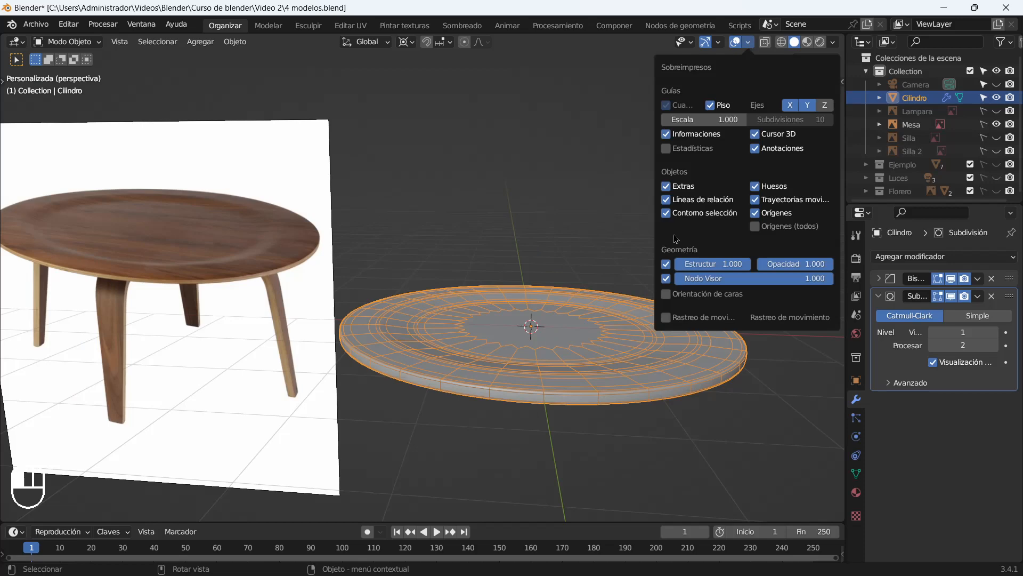
click(667, 266)
scroll(660, 403, up, 2)
middle_drag(446, 328, 479, 328)
scroll(479, 329, down, 2)
middle_drag(601, 381, 176, 390)
Raise the tabletop along Z well above the ground grid to leave room for the legs.
key(g)
key(z)
right_click(528, 341)
scroll(522, 346, down, 4)
key(g)
key(z)
click(463, 286)
click(464, 286)
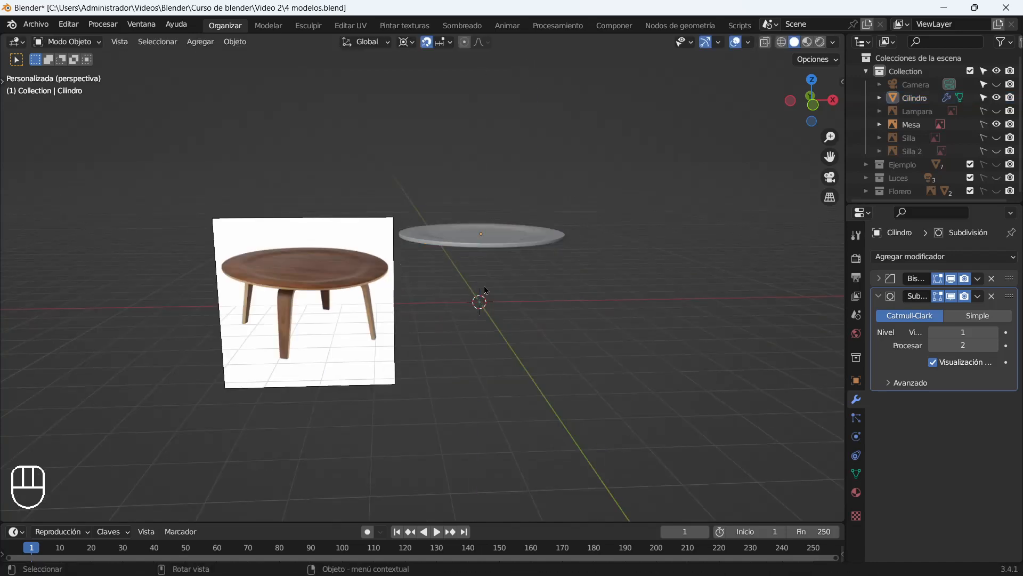
scroll(464, 285, up, 4)
middle_drag(464, 286, 501, 290)
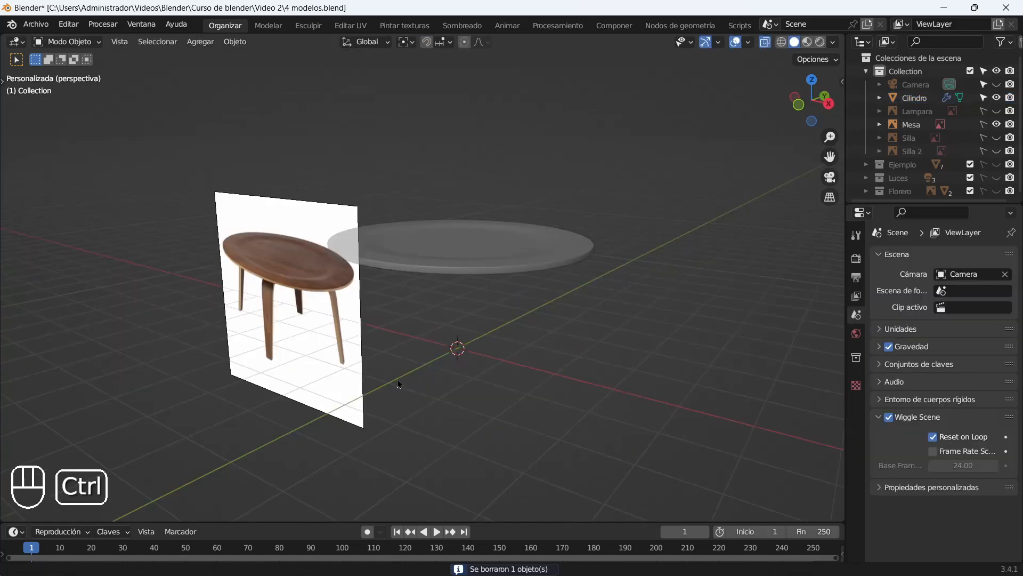
Add a mesh plane at the scene origin and rotate it 90° about X so it stands upright.
shift+middle_drag(399, 383, 341, 341)
key(shift+a)
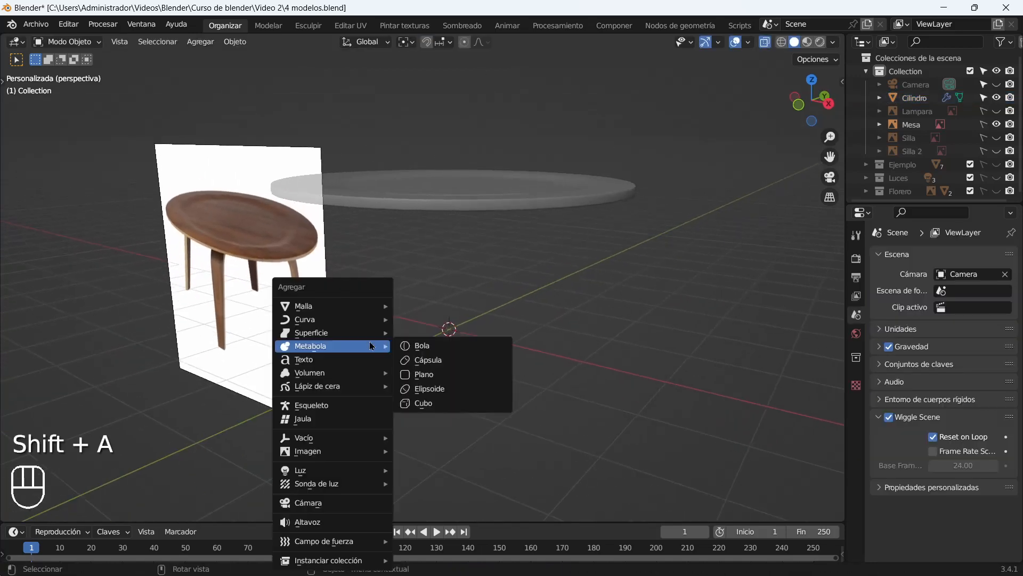
mouse_move(337, 310)
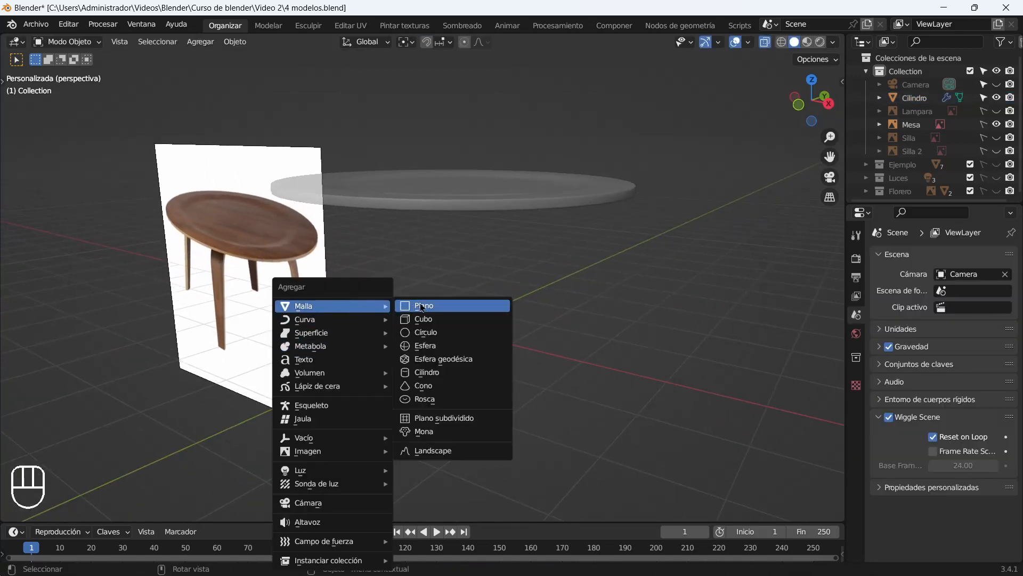
click(404, 307)
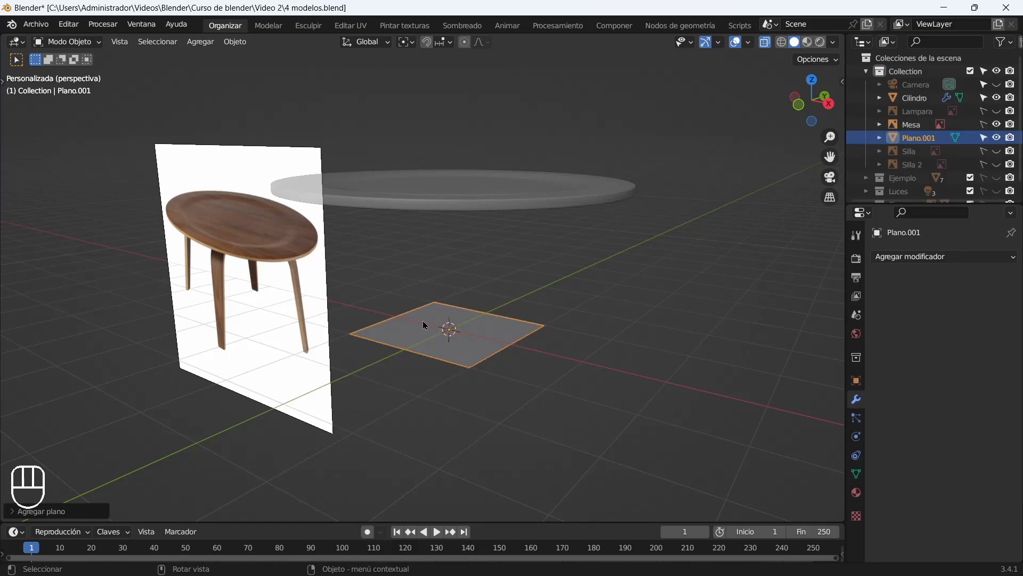
key(r)
text(x90)
key(Return)
Raise the upright plane along Z in front view until its lower edge rests on the ground.
middle_drag(418, 322, 441, 345)
key(g)
key(z)
click(435, 340)
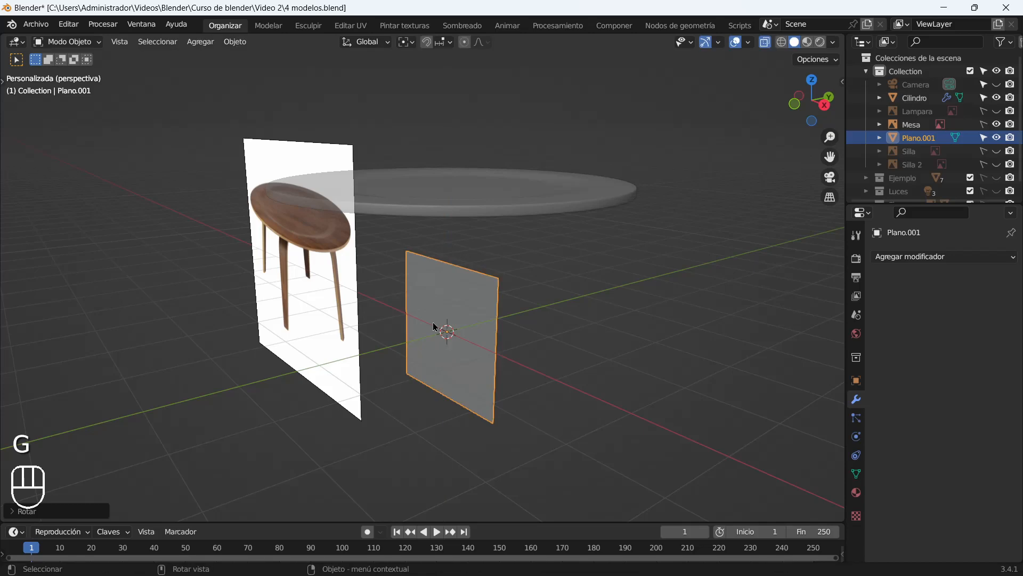
key(KP_1)
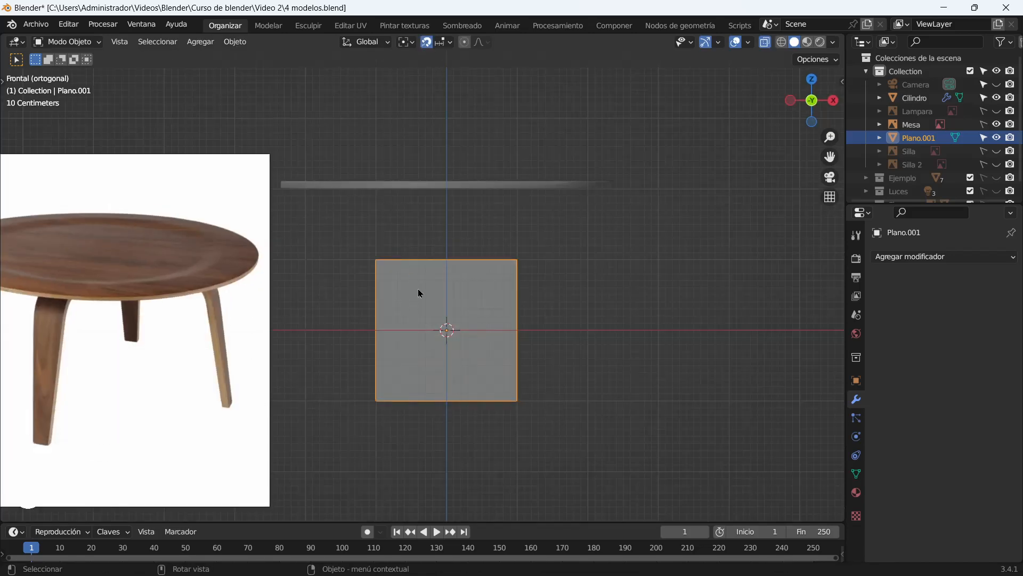
key(g)
key(z)
click(403, 220)
Scale the plane along X into a narrow vertical strip for the table leg.
middle_drag(404, 219, 328, 298)
scroll(404, 290, up, 3)
key(s)
key(x)
click(425, 283)
middle_drag(424, 283, 390, 265)
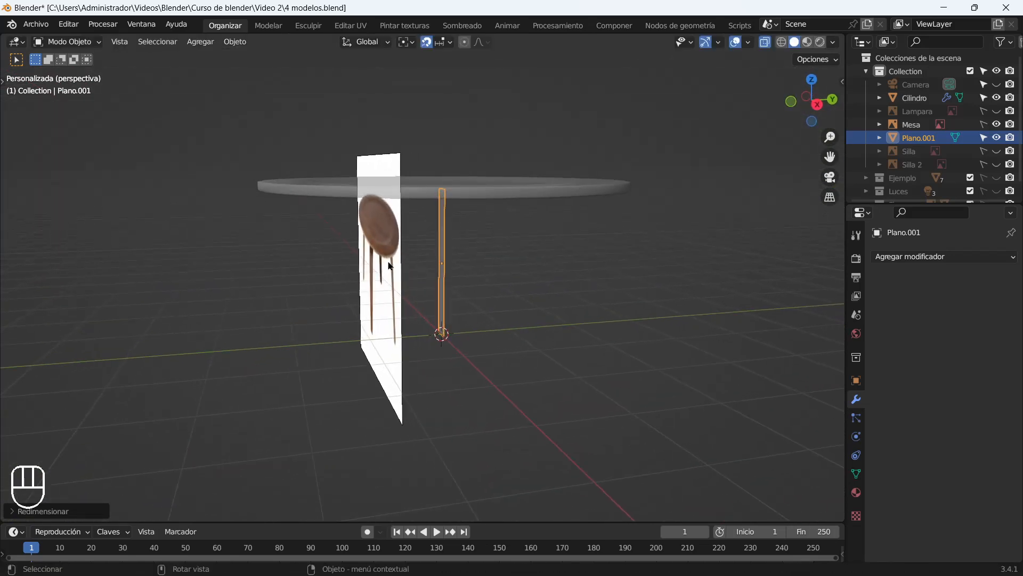
Move the leg strip -2 m along Y to beneath the tabletop's outer edge.
key(g)
key(y)
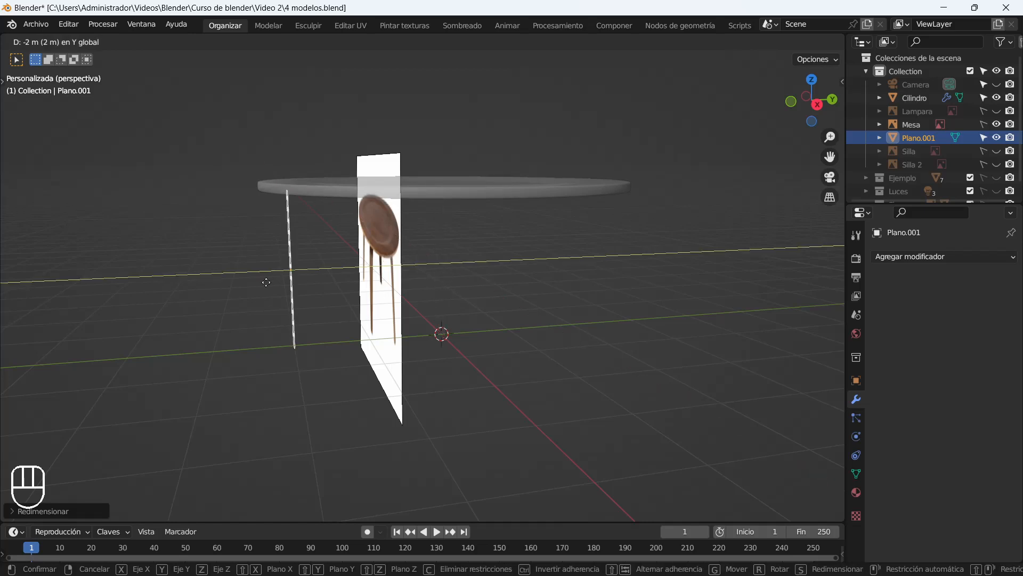
click(262, 278)
middle_drag(262, 278, 230, 187)
Isolate the leg strip in edit mode and extrude its top edge horizontally along Y to the scene's centre.
key(Tab)
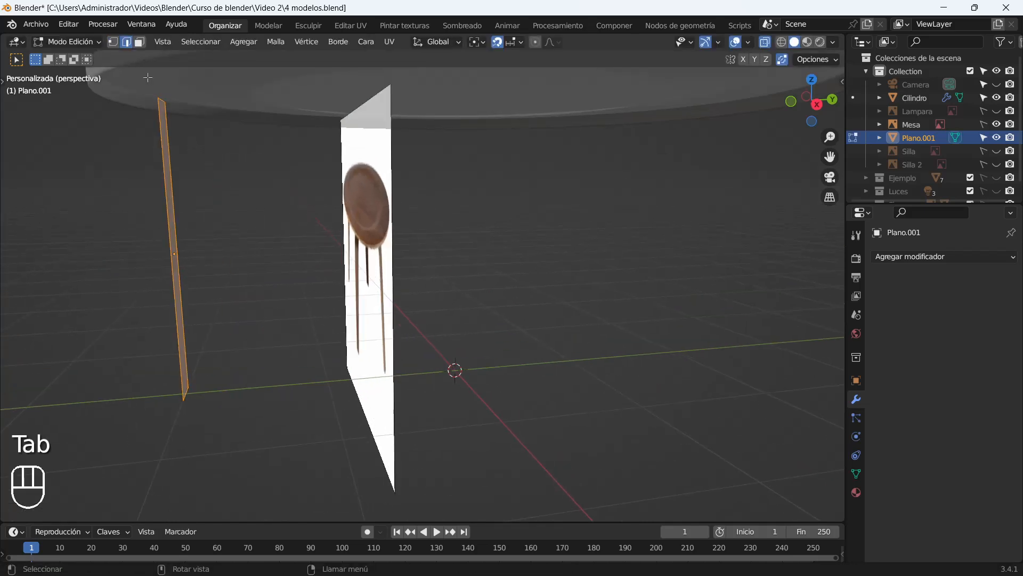
click(162, 100)
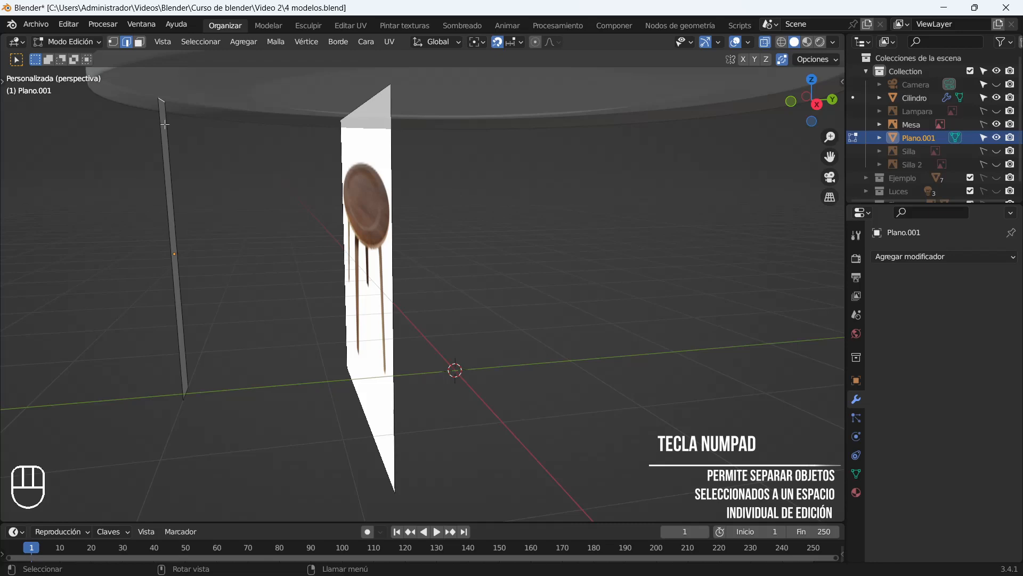
key(KP_Divide)
key(KP_7)
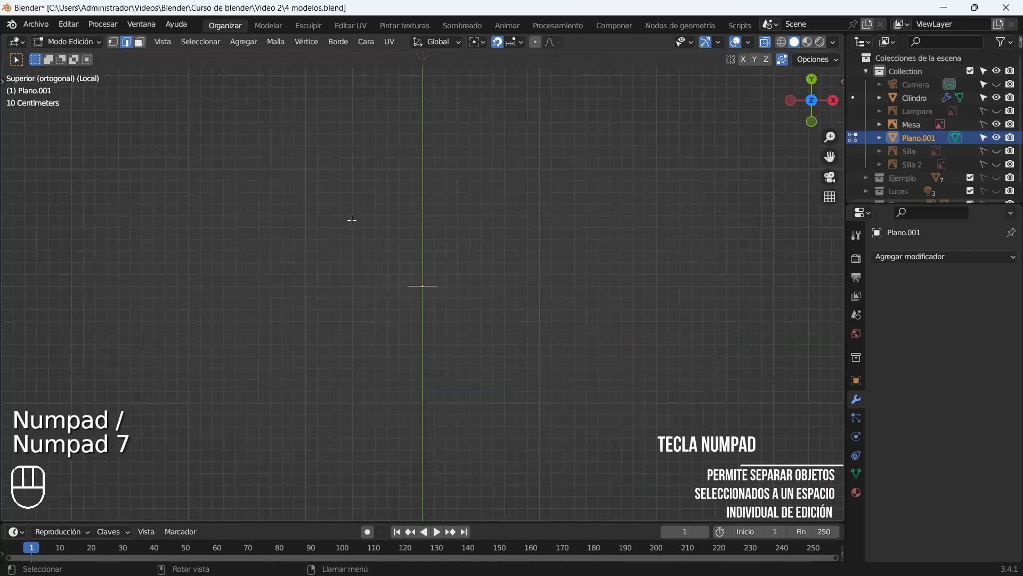
key(e)
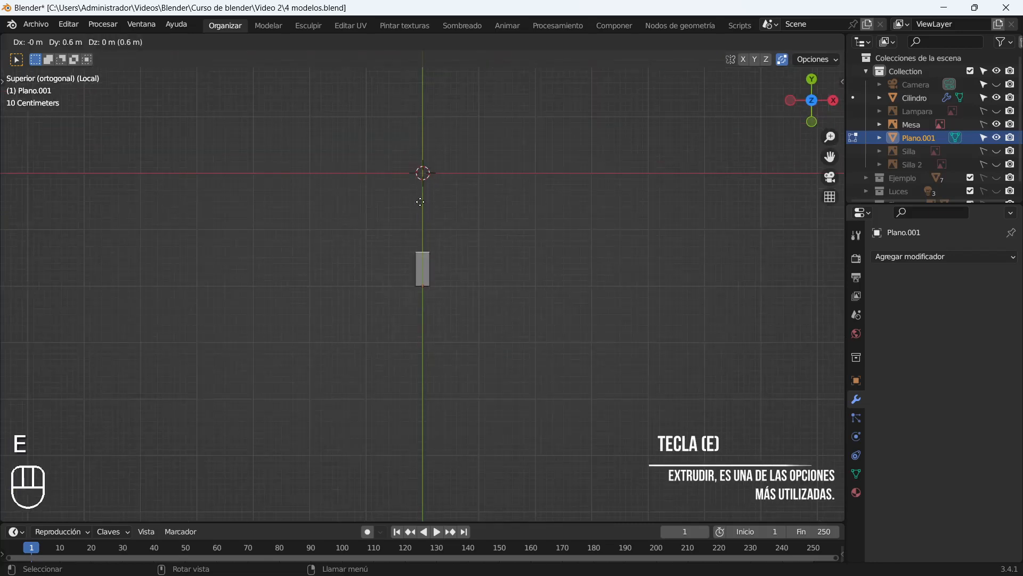
click(418, 141)
middle_drag(417, 140, 377, 126)
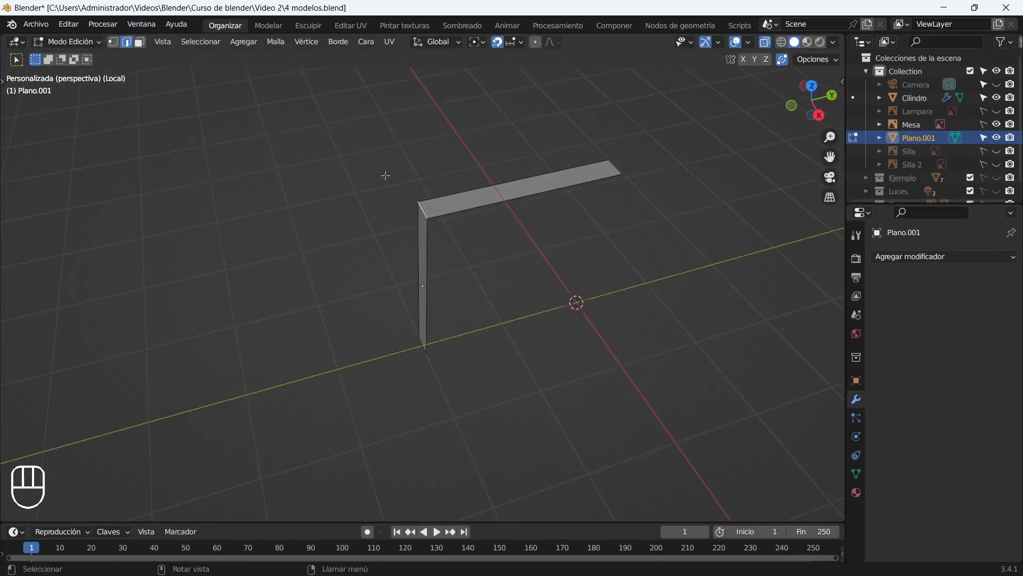
Scale up the edge at the leg's bend so both sections taper towards their ends, and return to object mode.
key(s)
click(335, 143)
middle_drag(533, 261, 518, 213)
key(Tab)
middle_drag(441, 202, 494, 231)
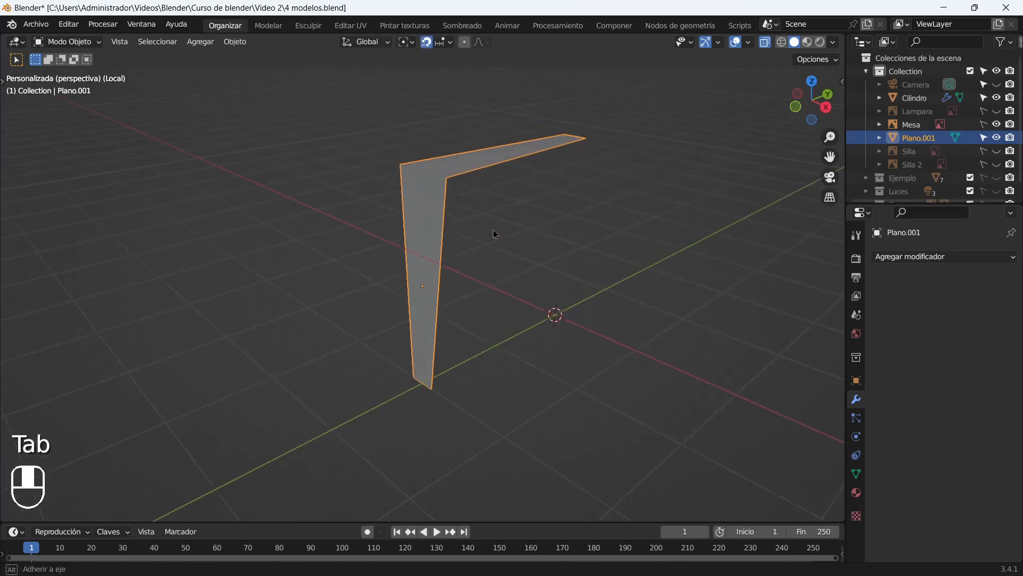
Add a Subdivision Surface modifier to the leg with viewport level 2.
click(906, 257)
click(722, 495)
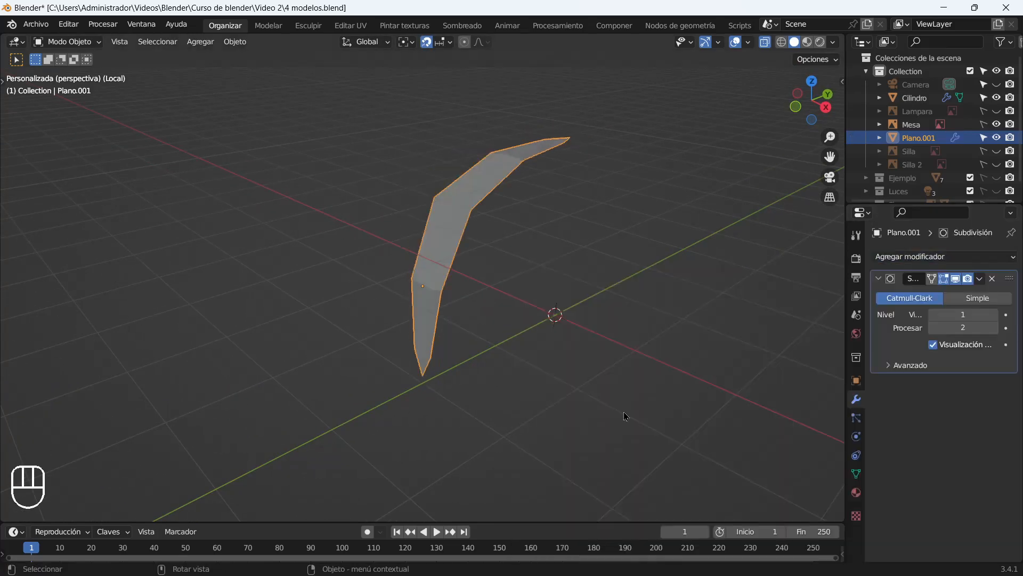
click(995, 314)
middle_drag(434, 363, 432, 297)
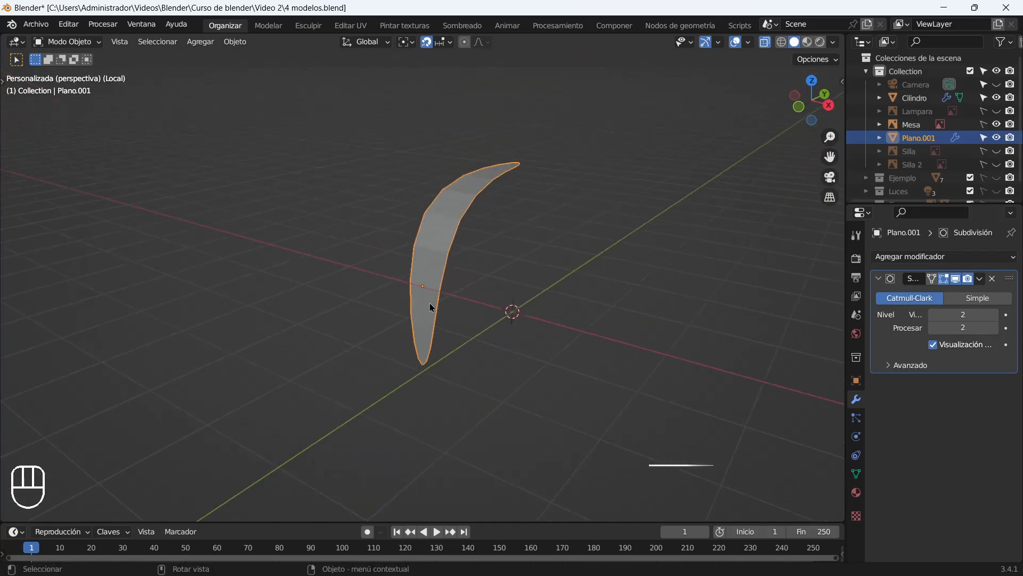
Try a loop cut on the vertical section, slid down to the leg's foot.
key(Tab)
key(ctrl+r)
click(431, 307)
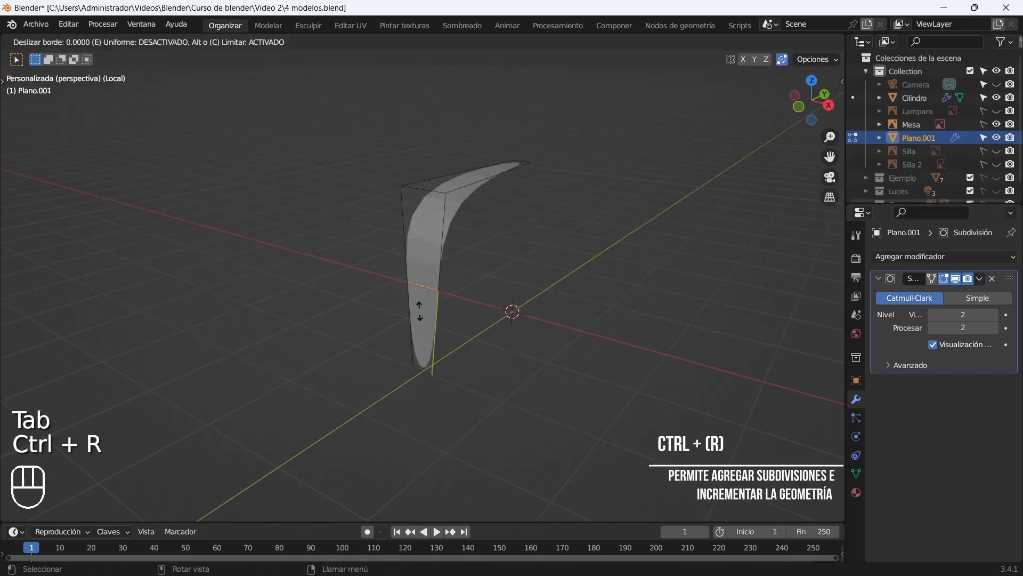
click(414, 399)
scroll(414, 399, up, 2)
middle_drag(409, 388, 416, 355)
Add a loop cut just above the leg's foot to square off its rounded end.
key(ctrl+r)
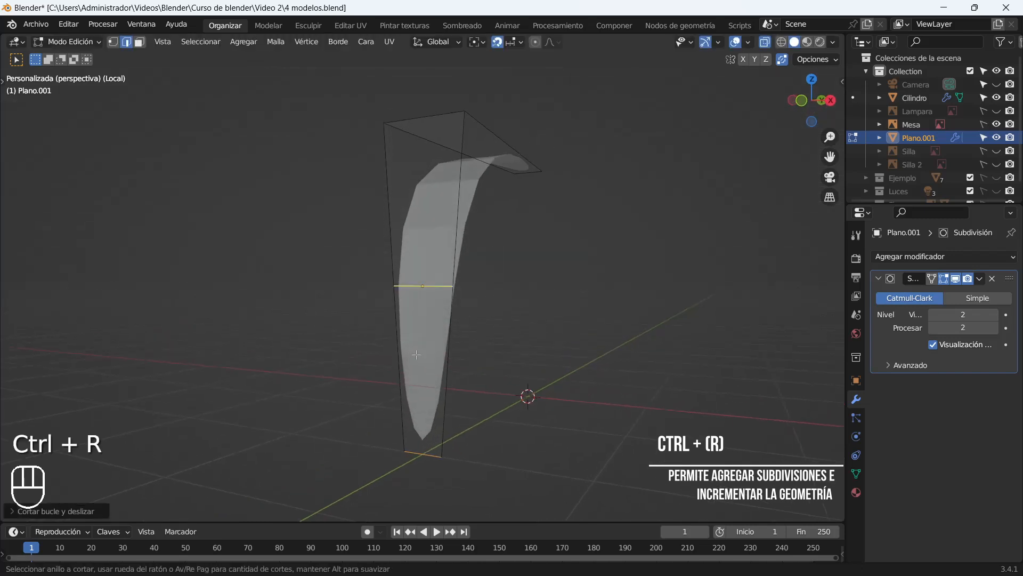
right_click(365, 374)
key(ctrl+r)
click(419, 291)
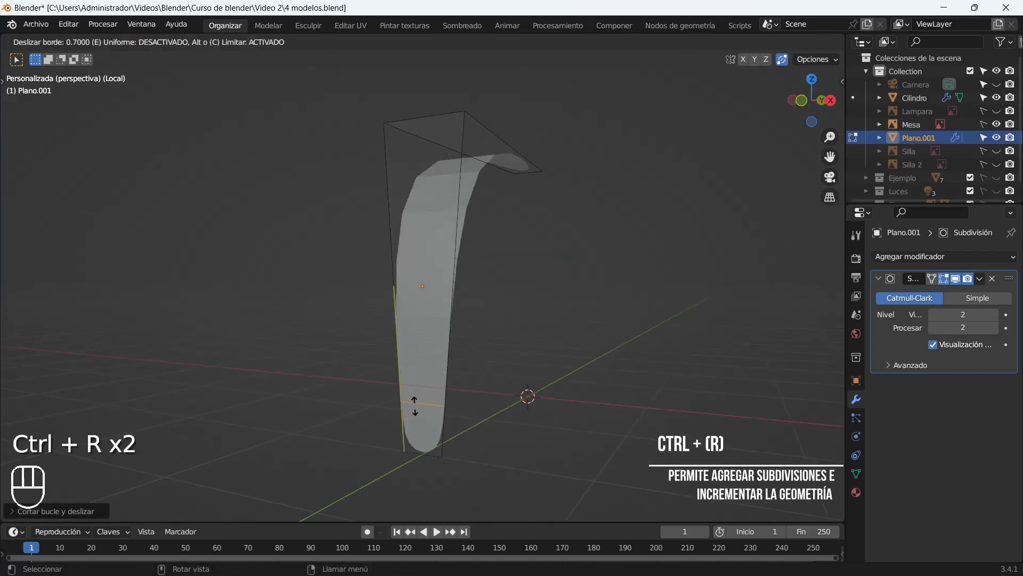
click(412, 442)
key(ctrl+r)
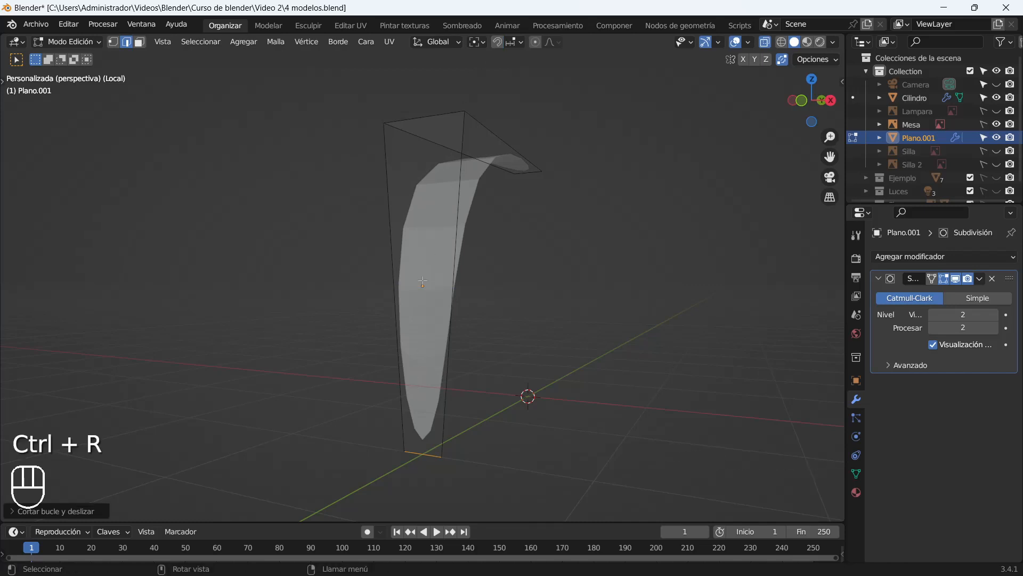
key(ctrl+r)
click(422, 281)
click(417, 424)
middle_drag(482, 366, 401, 394)
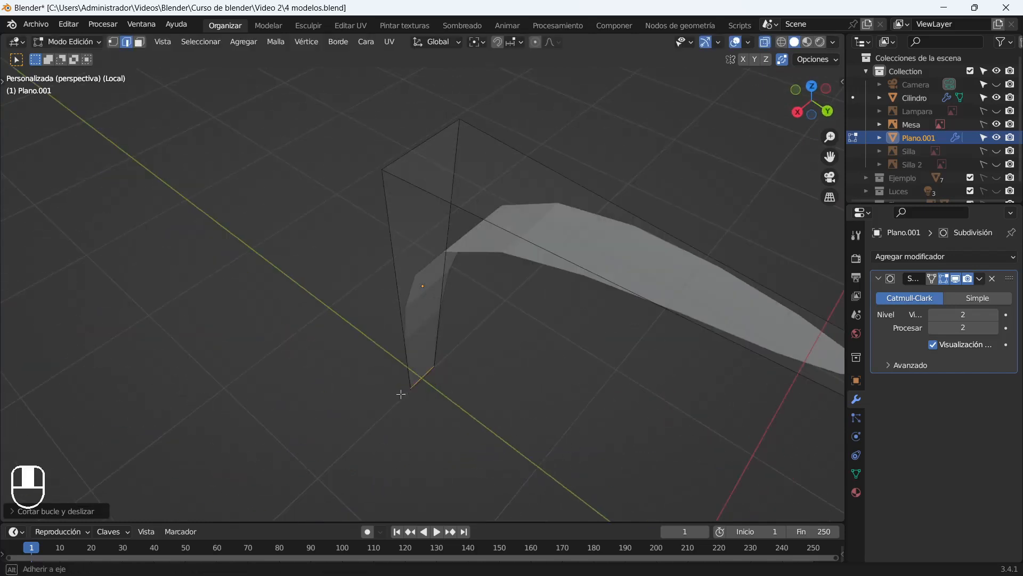
Add a loop cut close to the inner end of the leg's horizontal section to square it off.
scroll(401, 394, down, 3)
key(ctrl+r)
click(567, 292)
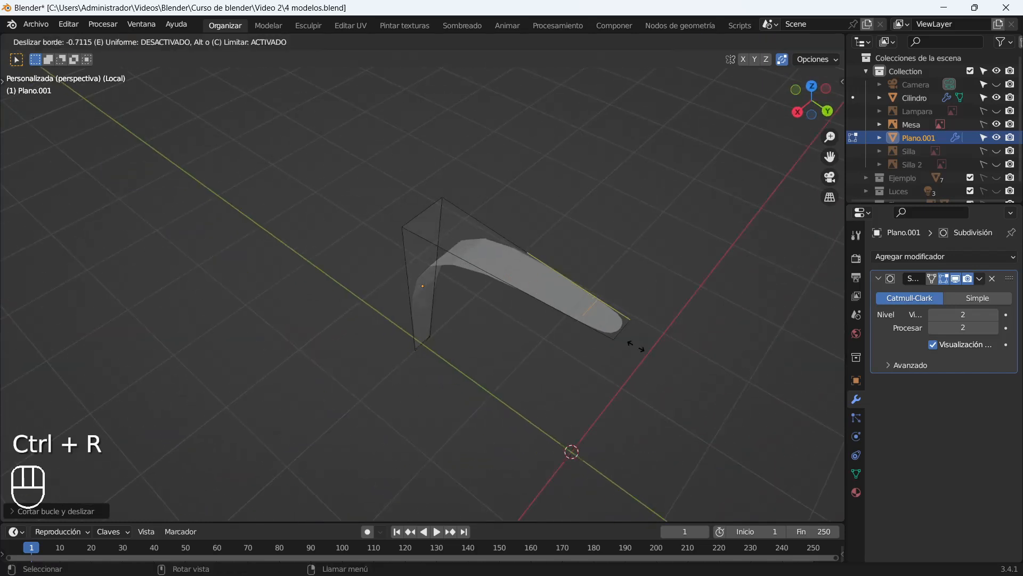
click(660, 358)
Add a loop cut across the middle of the leg's horizontal section and another across its vertical section.
middle_drag(483, 269, 525, 251)
click(505, 208)
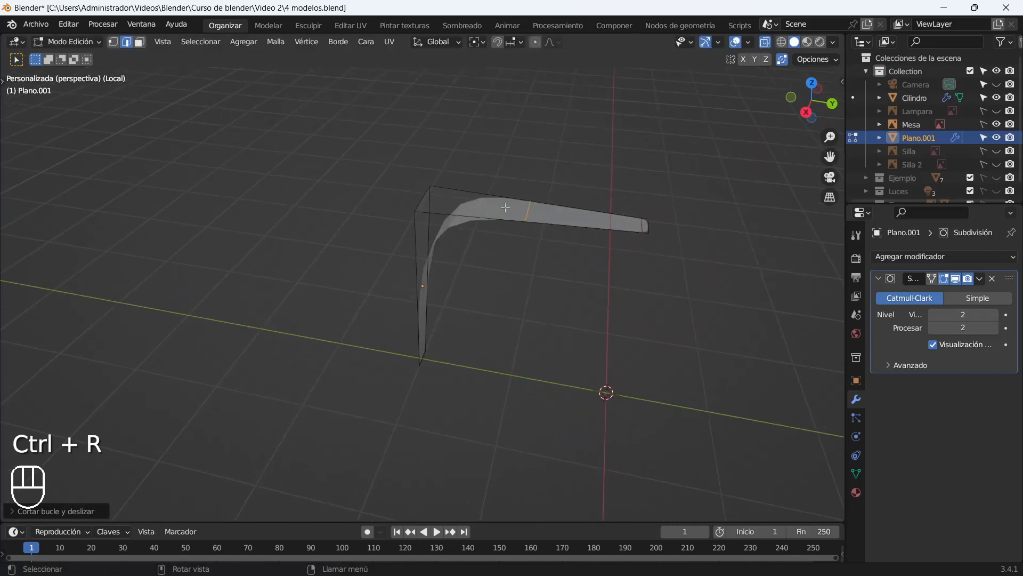
middle_drag(393, 278, 452, 237)
key(ctrl+r)
click(428, 270)
click(428, 271)
middle_drag(477, 204, 503, 184)
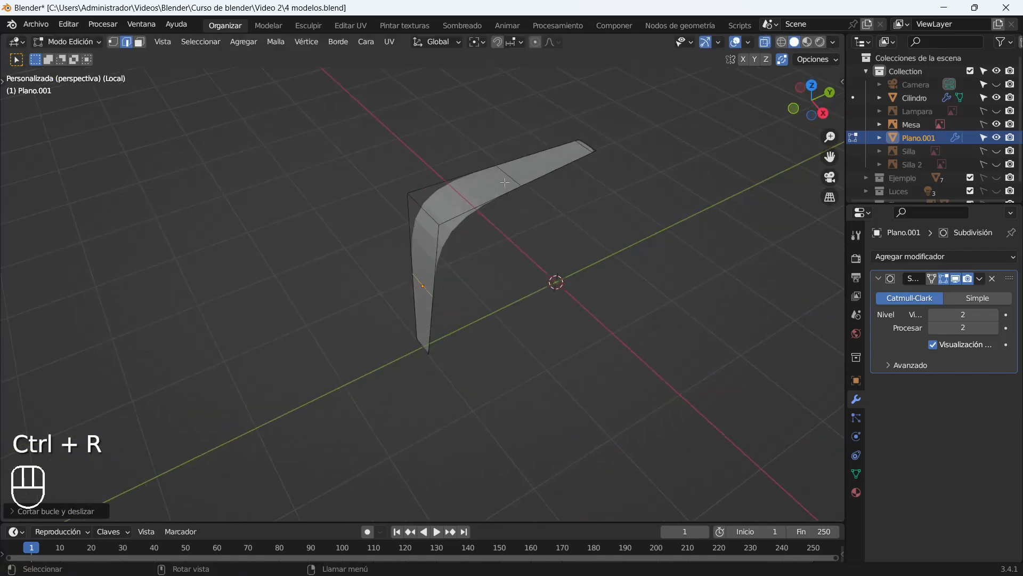
Tighten the leg's bend by moving the horizontal section's middle loop along Y and the vertical section's along Z towards the corner.
key(g)
key(y)
click(482, 191)
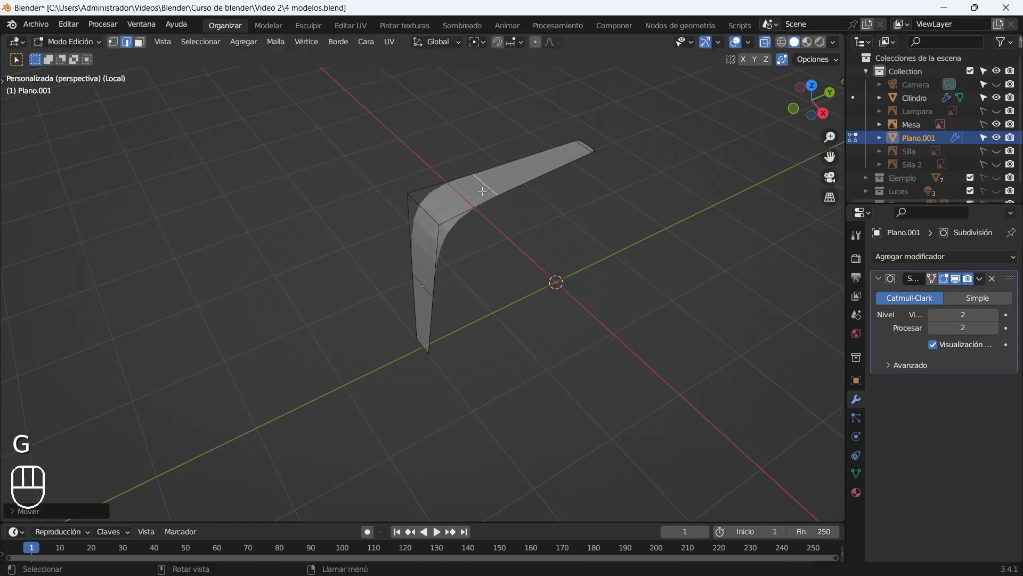
click(427, 288)
key(g)
key(z)
click(373, 247)
key(Tab)
middle_drag(431, 243, 471, 215)
key(Tab)
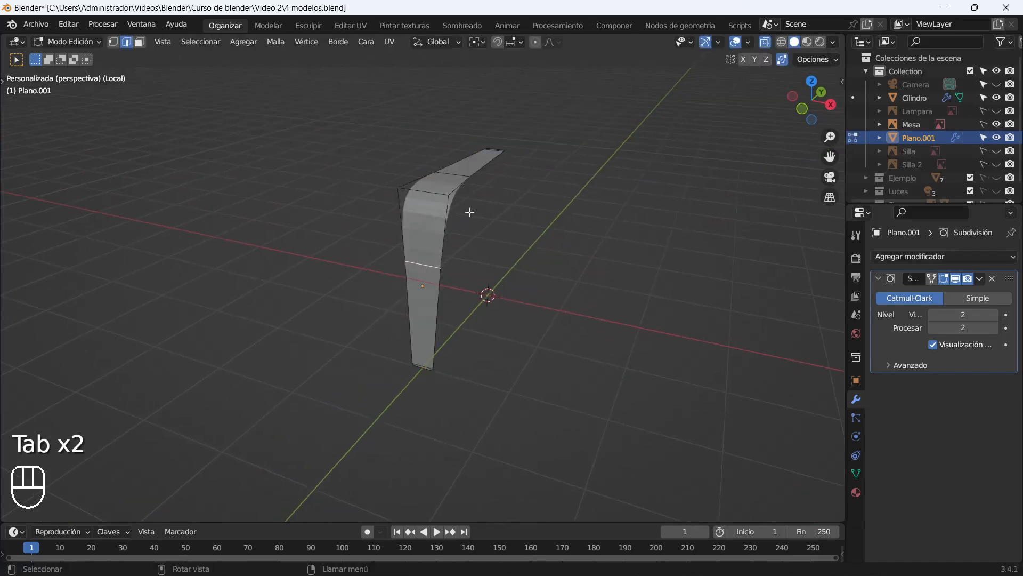
Leave the leg's isolated view and show it with the tabletop in right orthographic view.
key(Tab)
key(KP_Divide)
middle_drag(350, 193, 317, 199)
key(KP_3)
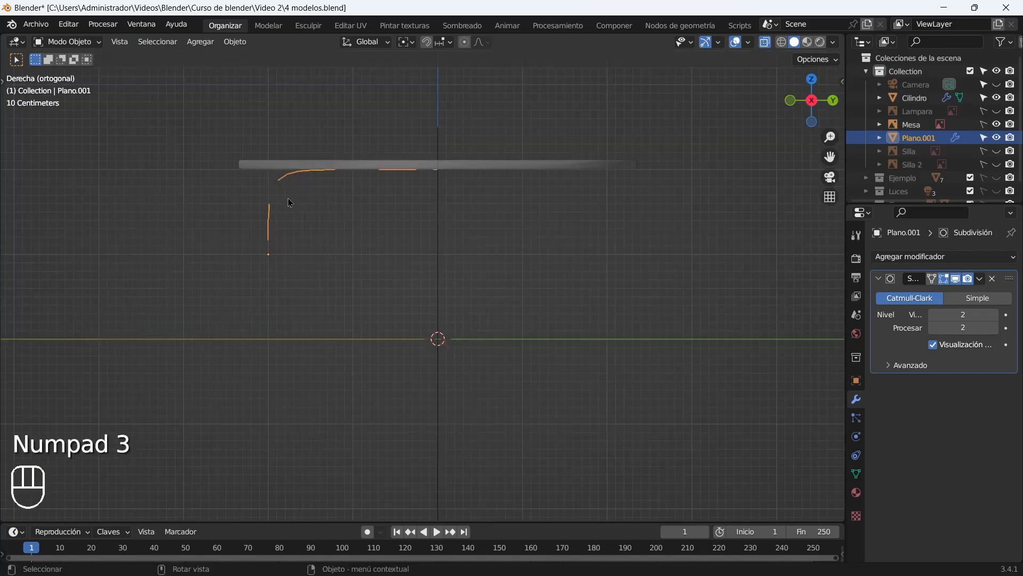
Move the leg's upper outer corner about 0.17 m inward along Y with a reduced proportional-editing radius, then return to Object Mode.
key(Tab)
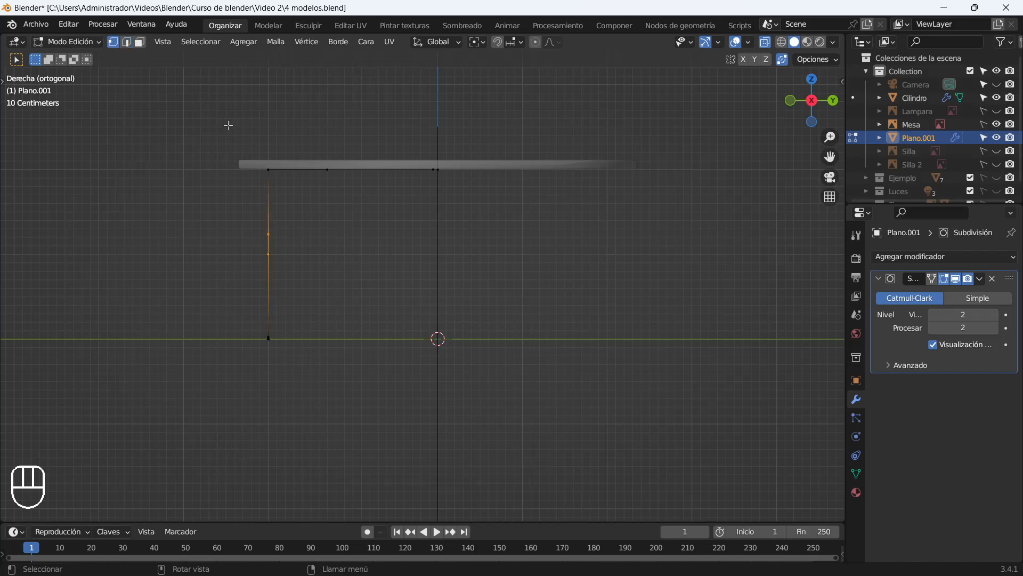
click(289, 167)
drag(172, 112, 349, 333)
drag(207, 140, 284, 194)
key(g)
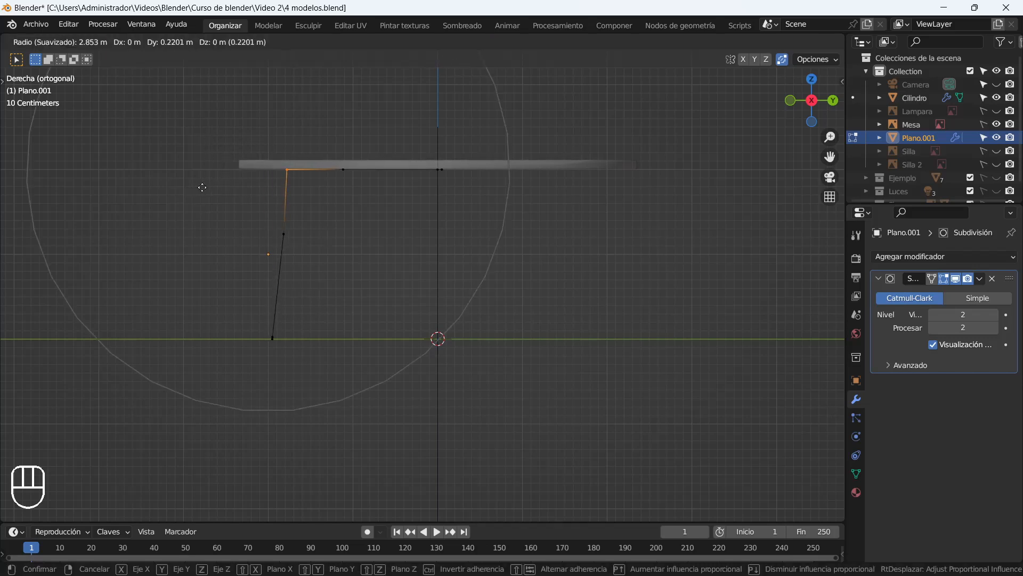
scroll(198, 188, up, 5)
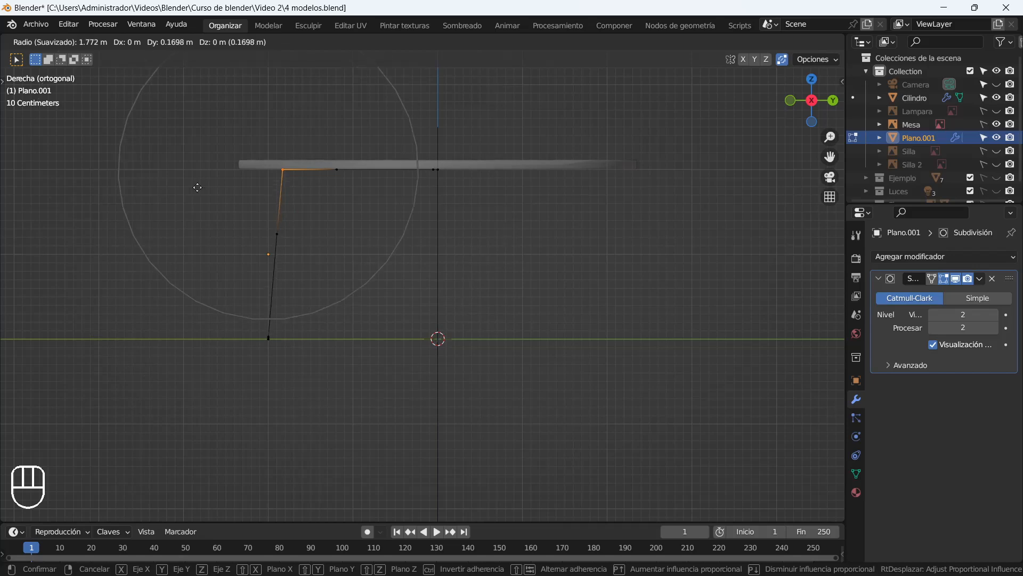
click(197, 188)
key(Tab)
middle_drag(204, 198, 320, 226)
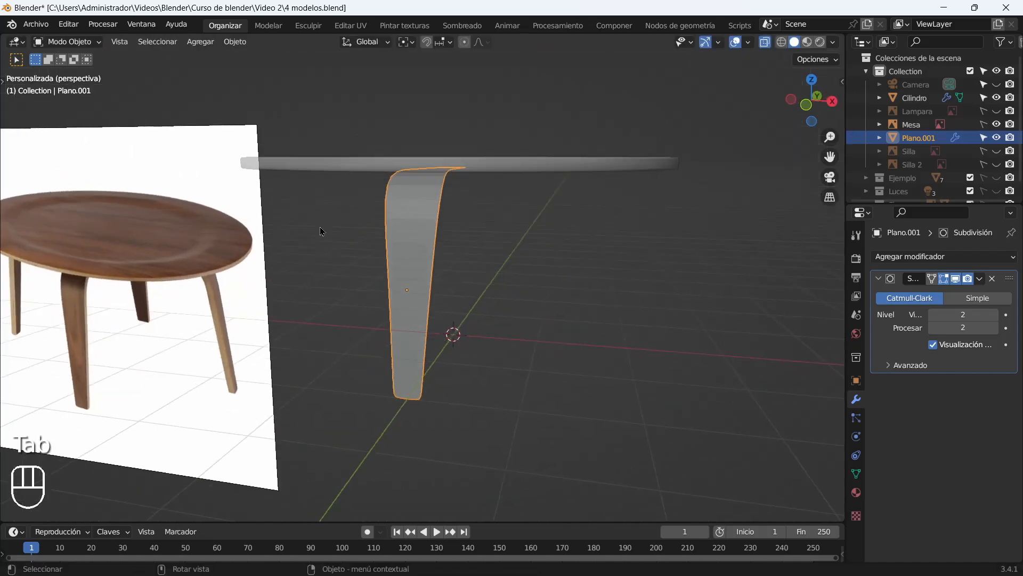
Add a Solidify modifier to the leg and set its thickness to 0.07 m.
click(925, 260)
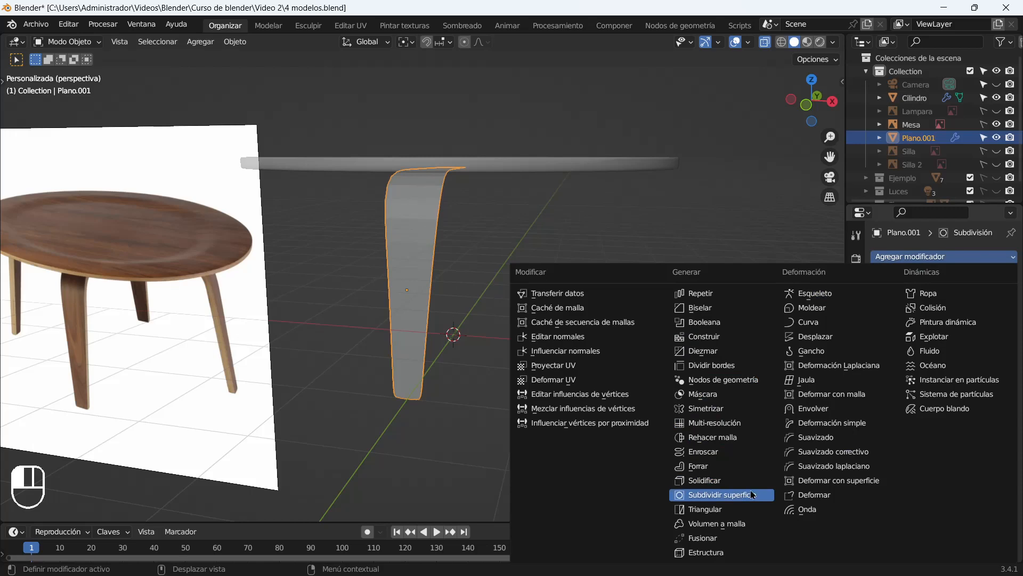
click(704, 480)
middle_drag(736, 458, 821, 414)
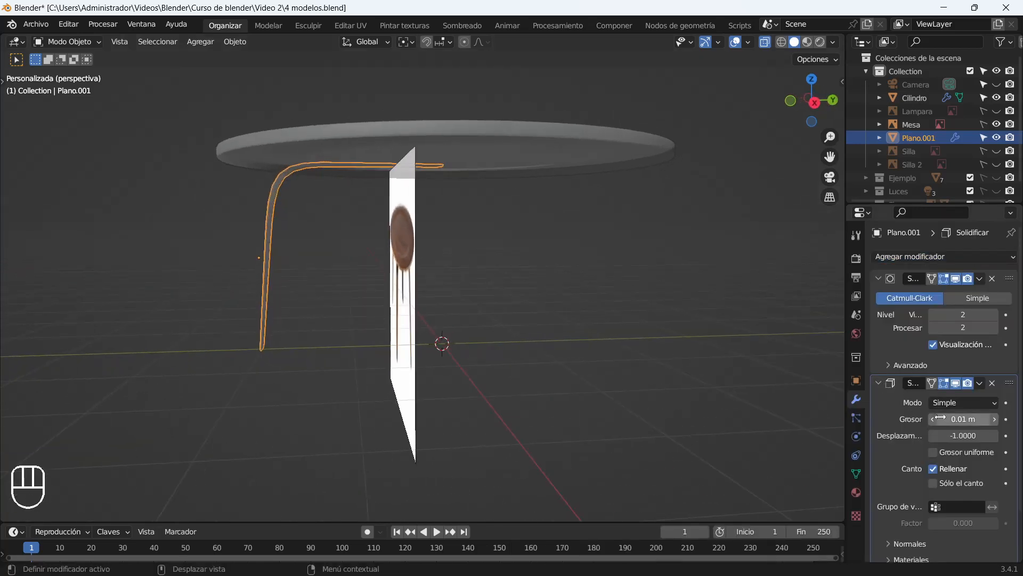
drag(963, 420, 978, 420)
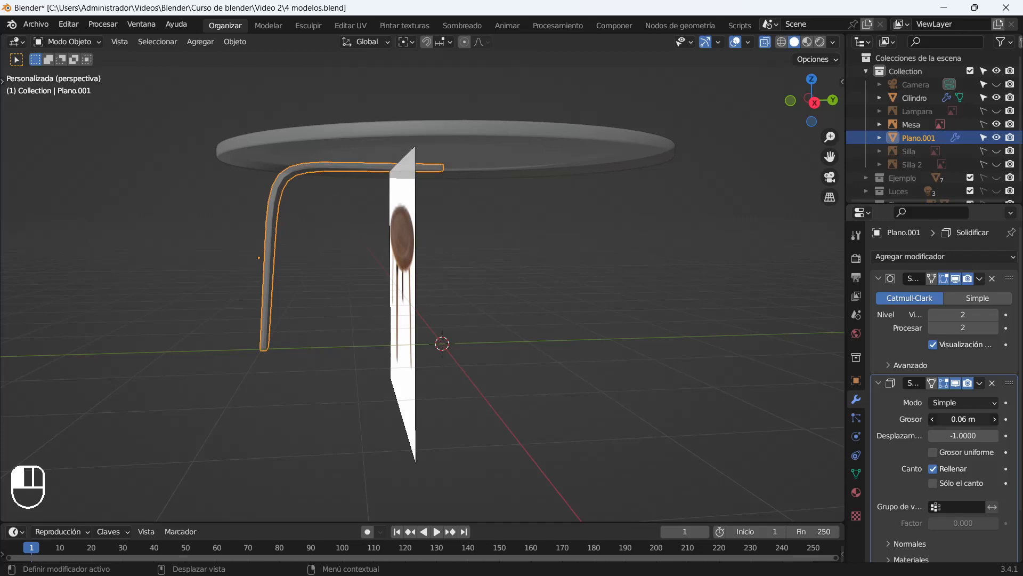
click(995, 423)
Turn off X-ray display and apply smooth shading to the leg.
click(180, 297)
middle_drag(184, 297, 291, 305)
middle_drag(769, 48, 402, 264)
click(320, 223)
right_click(320, 213)
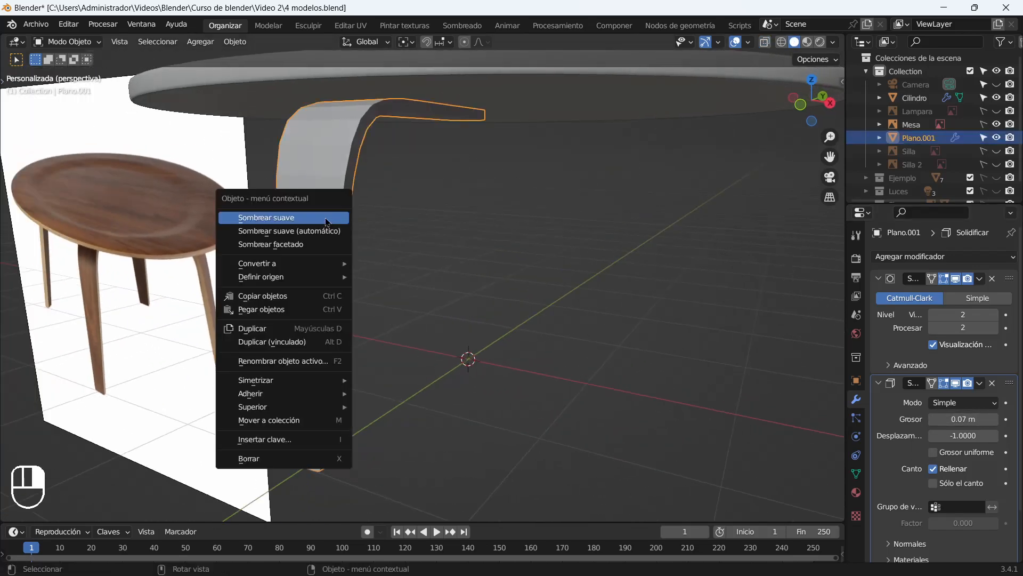
click(320, 213)
Collapse the Solidify settings and raise the leg's viewport subdivision level to 4.
click(890, 389)
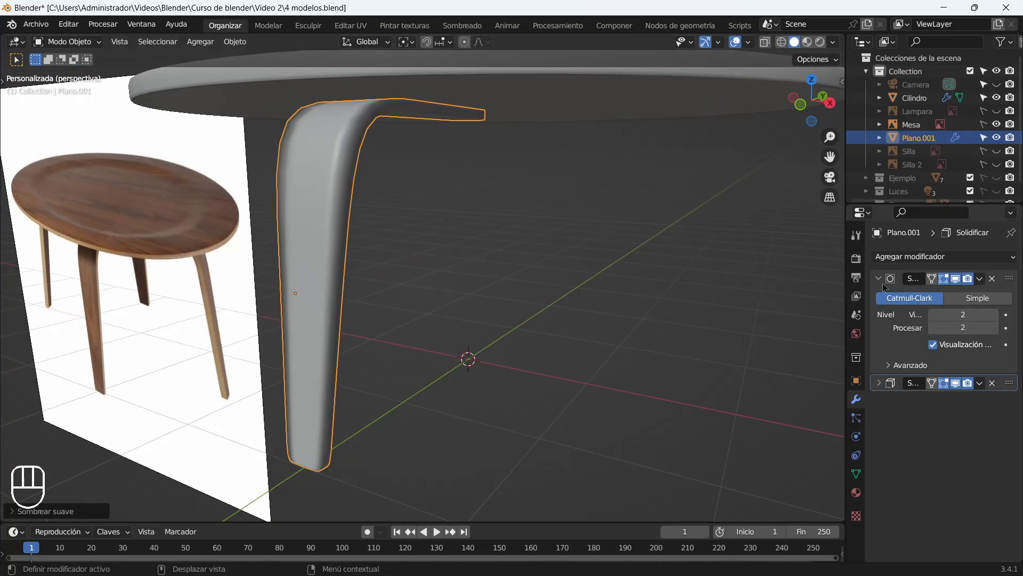
click(993, 316)
middle_drag(452, 215, 563, 258)
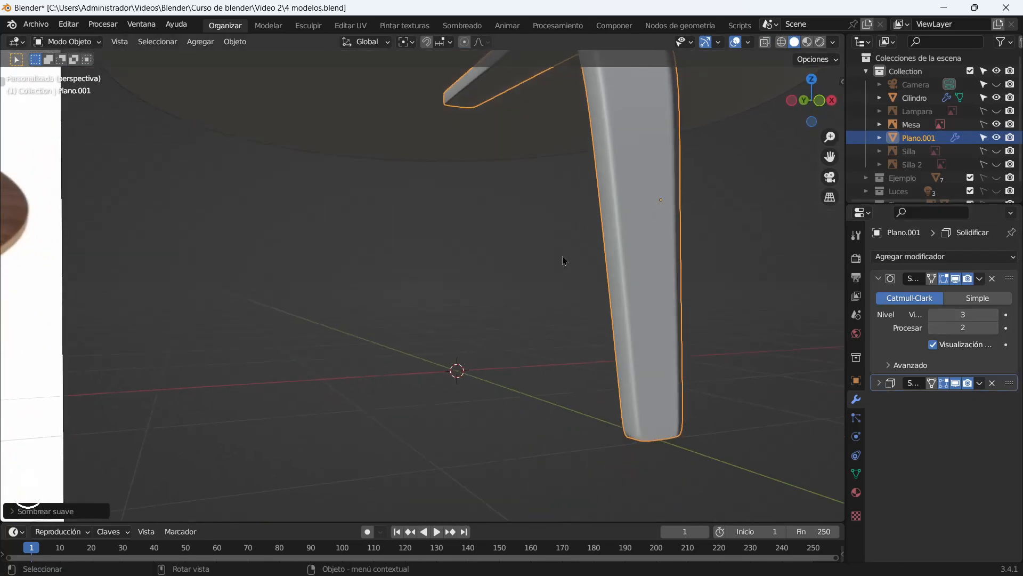
click(563, 258)
click(655, 264)
key(ctrl+4)
middle_drag(655, 264, 327, 318)
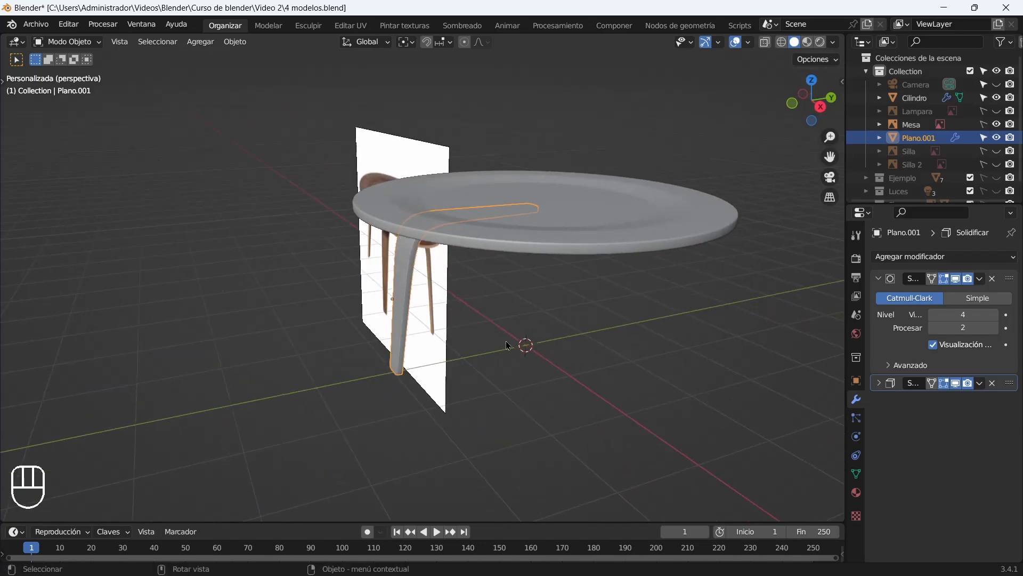
Restrict transforms to origins, move the leg's origin freehand towards the world centre, and try a rotation with the restriction off.
click(816, 59)
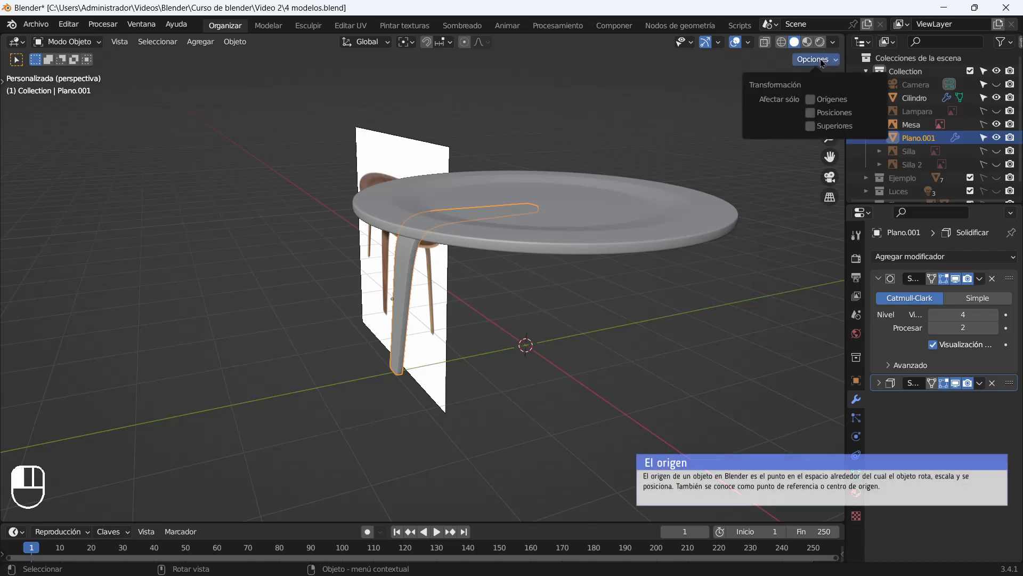
click(811, 99)
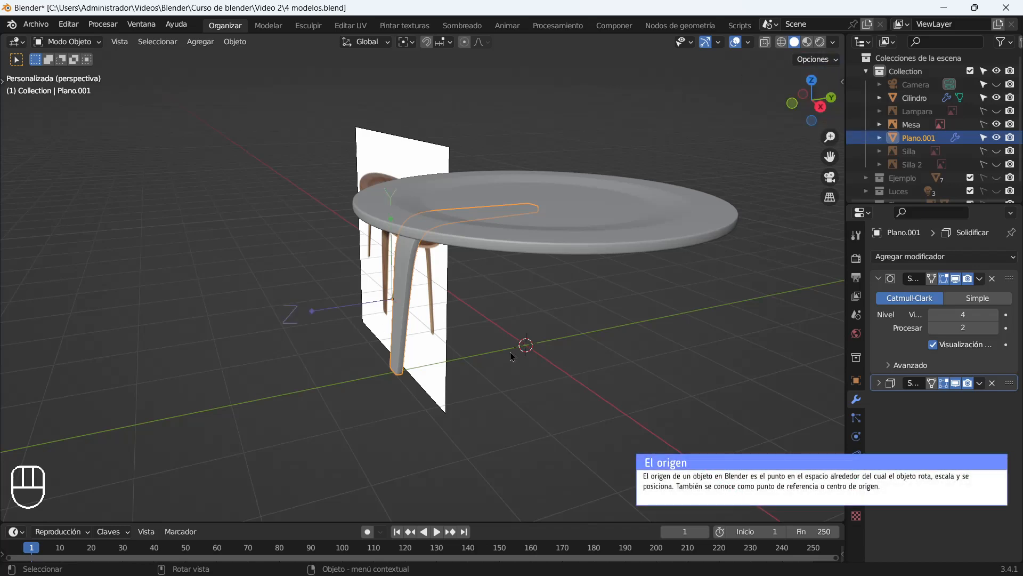
key(shift+s)
key(shift+s)
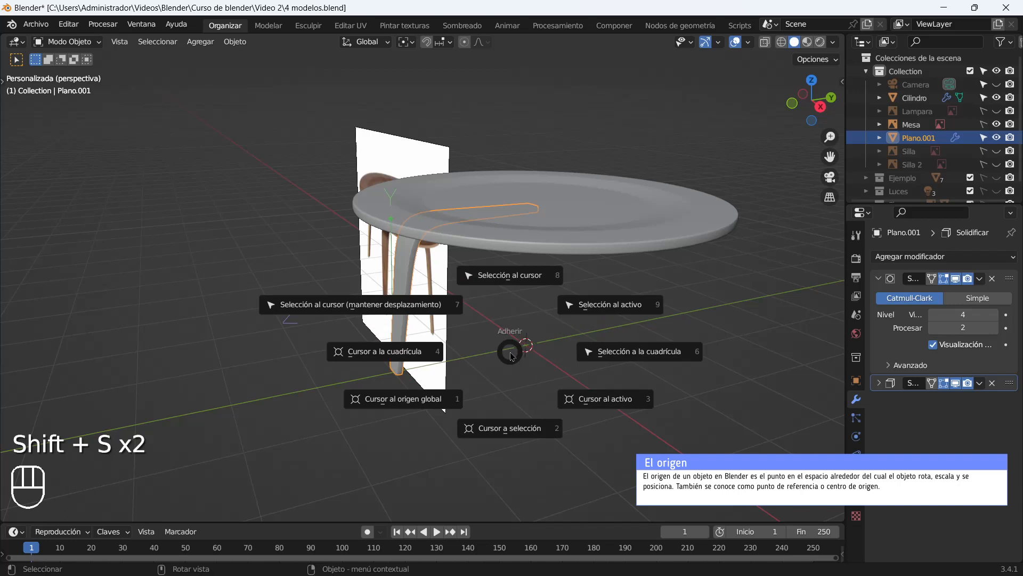
click(453, 323)
click(814, 61)
key(g)
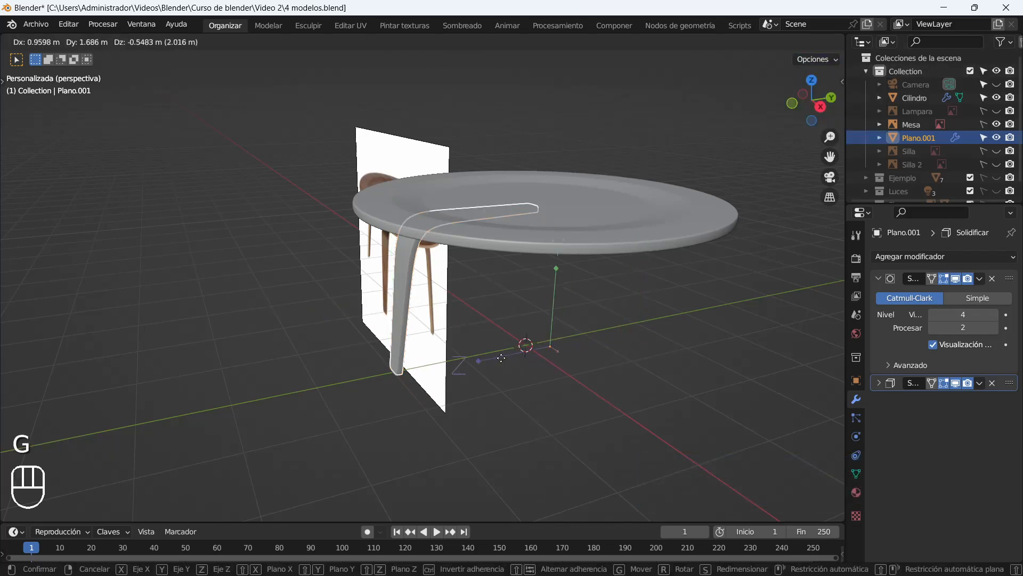
click(503, 343)
click(814, 60)
key(r)
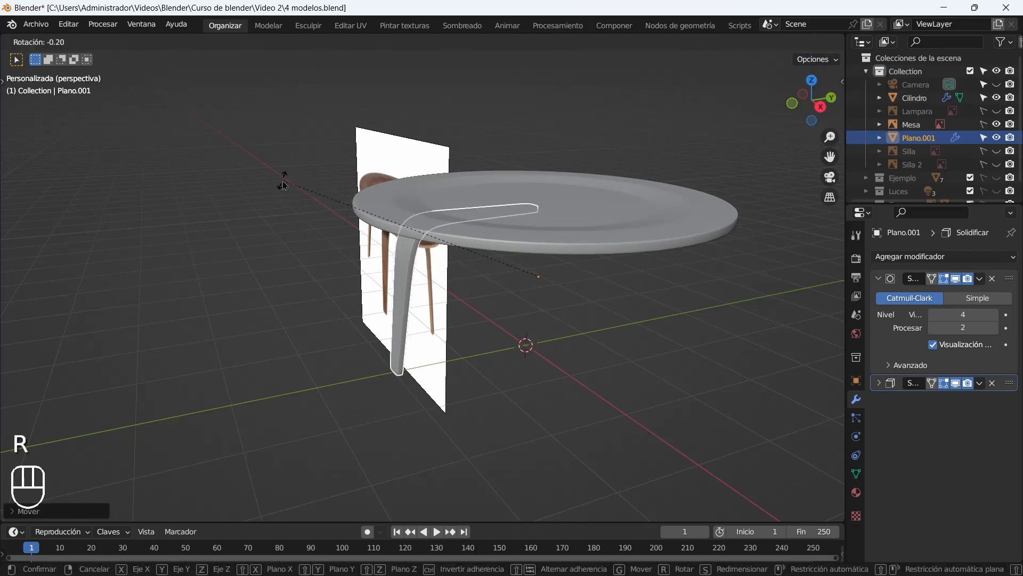
right_click(256, 101)
Set the leg's origin to the 3D cursor at the world centre.
click(235, 42)
mouse_move(271, 62)
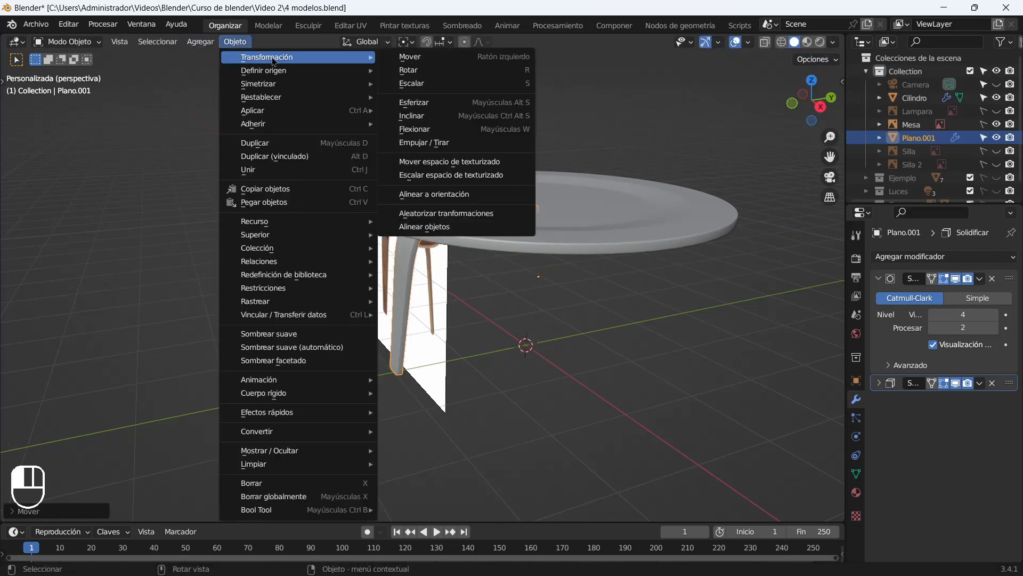
click(425, 101)
middle_drag(508, 364, 445, 224)
click(405, 43)
click(428, 60)
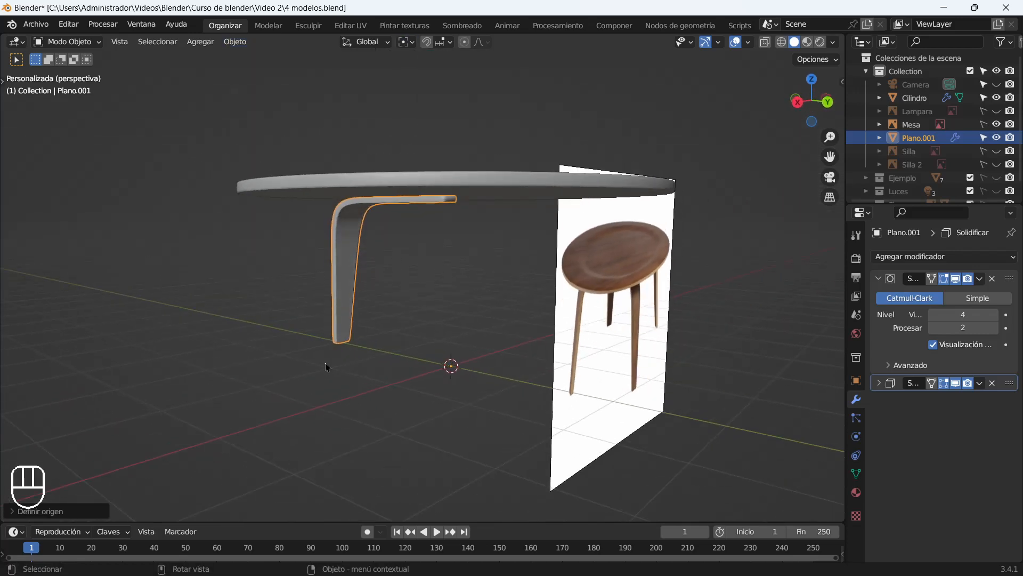
middle_drag(401, 319, 415, 331)
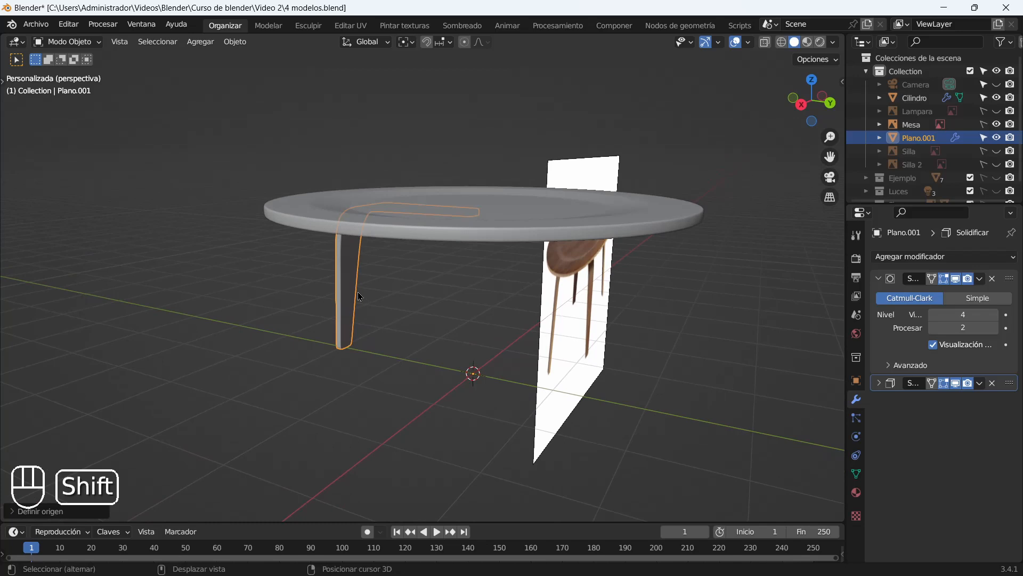
Duplicate the leg in place and rotate the copy a quarter turn about global Z onto the positive X side.
key(shift+d)
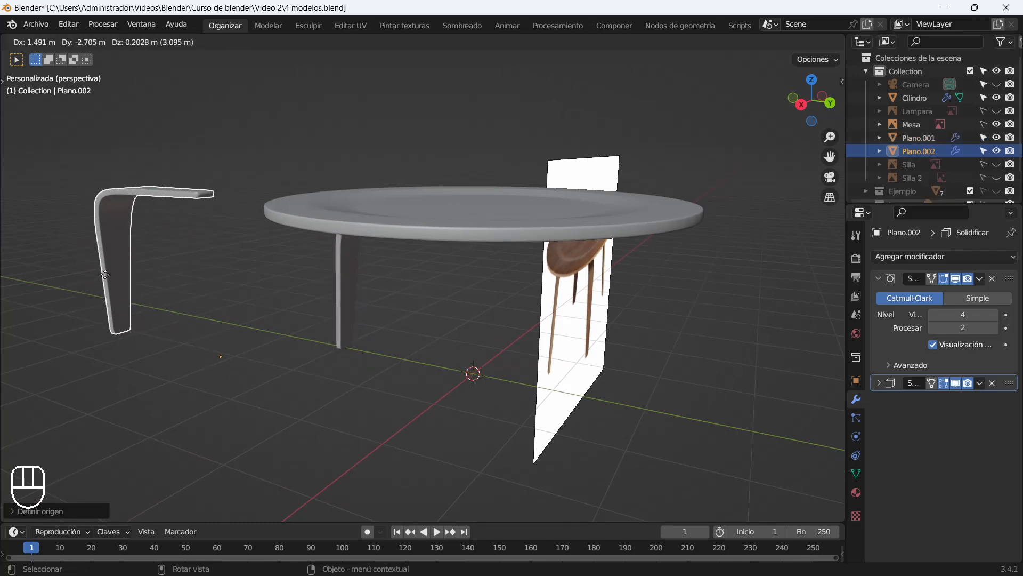
right_click(105, 274)
key(r)
text(z)
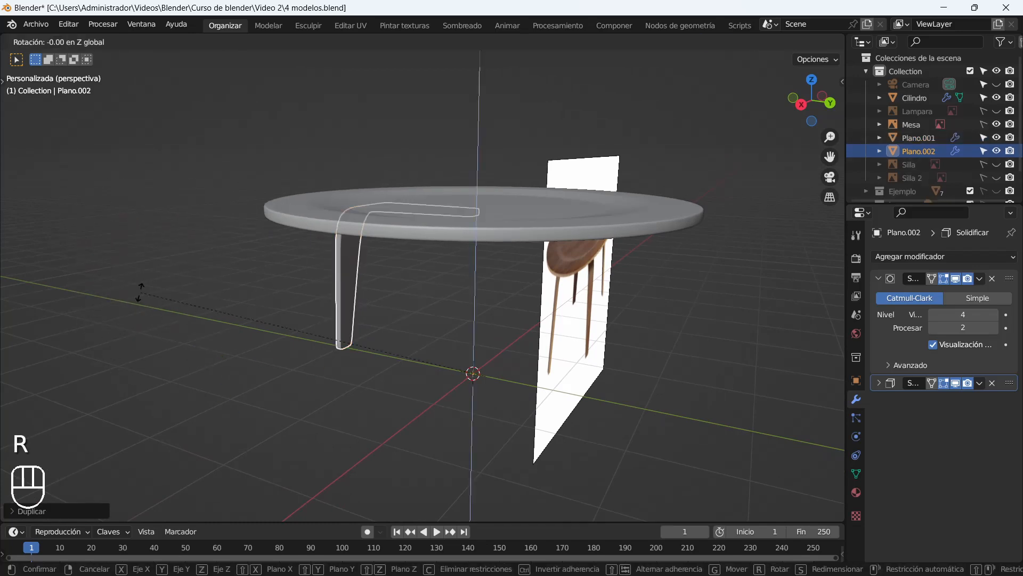
text(180)
key(Return)
Duplicate both legs in place and rotate the copies 180° about global Z to make four legs.
drag(452, 461, 285, 277)
key(shift+d)
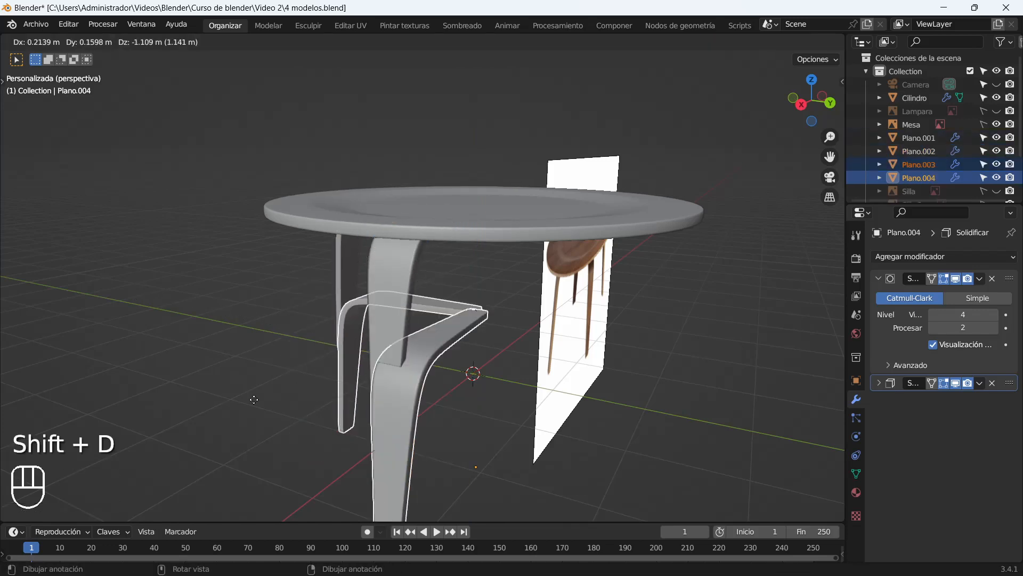
right_click(186, 380)
text(rz180)
key(Return)
Inspect from below where the four legs meet and select the leg on the negative Y side.
middle_drag(525, 349, 612, 292)
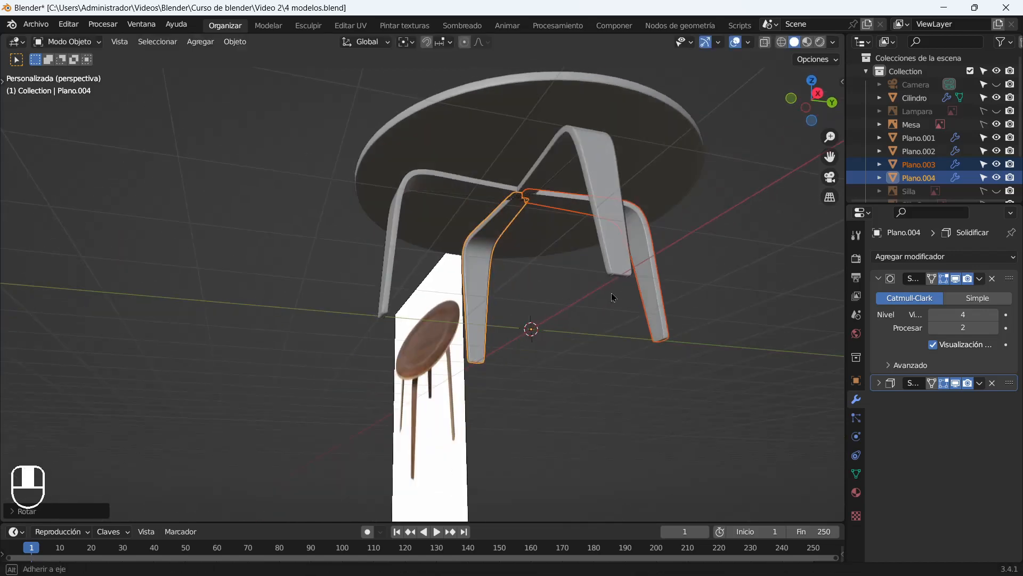
click(612, 293)
scroll(588, 147, up, 3)
shift+middle_drag(588, 144, 520, 229)
mouse_move(417, 220)
middle_down()
mouse_move(482, 234)
mouse_move(411, 224)
middle_up()
scroll(627, 153, up, 3)
click(530, 138)
scroll(397, 193, down, 4)
scroll(399, 308, down, 2)
middle_drag(399, 308, 387, 232)
key(g)
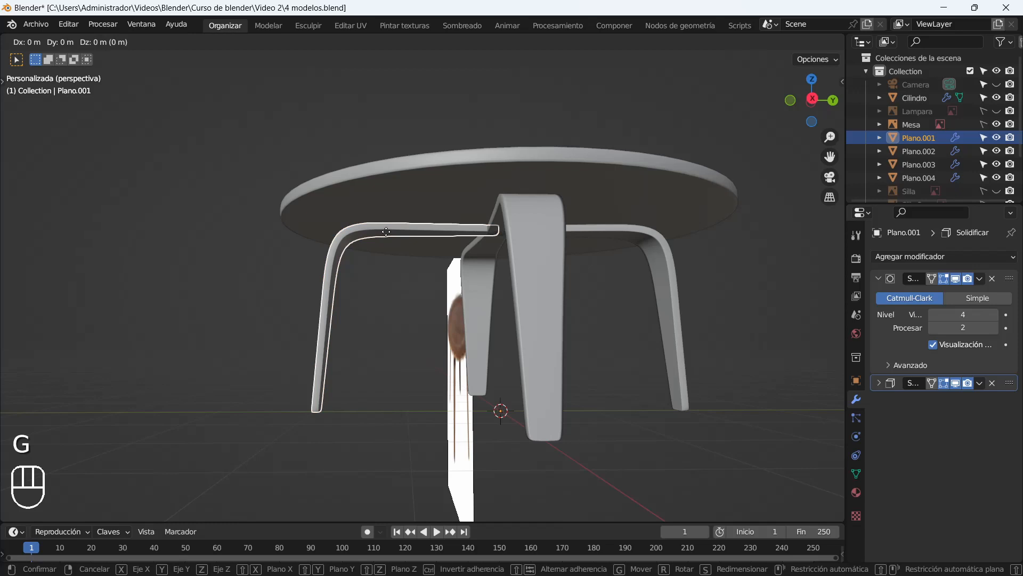
key(y)
key(2)
key(Escape)
Move the selected leg -0.5 m along global Y, away from the table's centre.
key(g)
key(y)
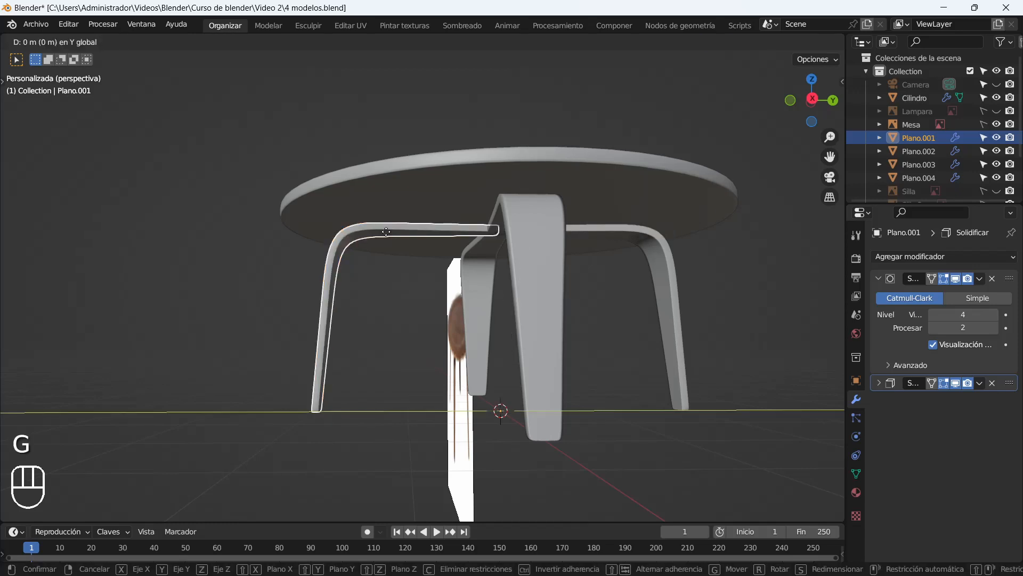
text(-0.5)
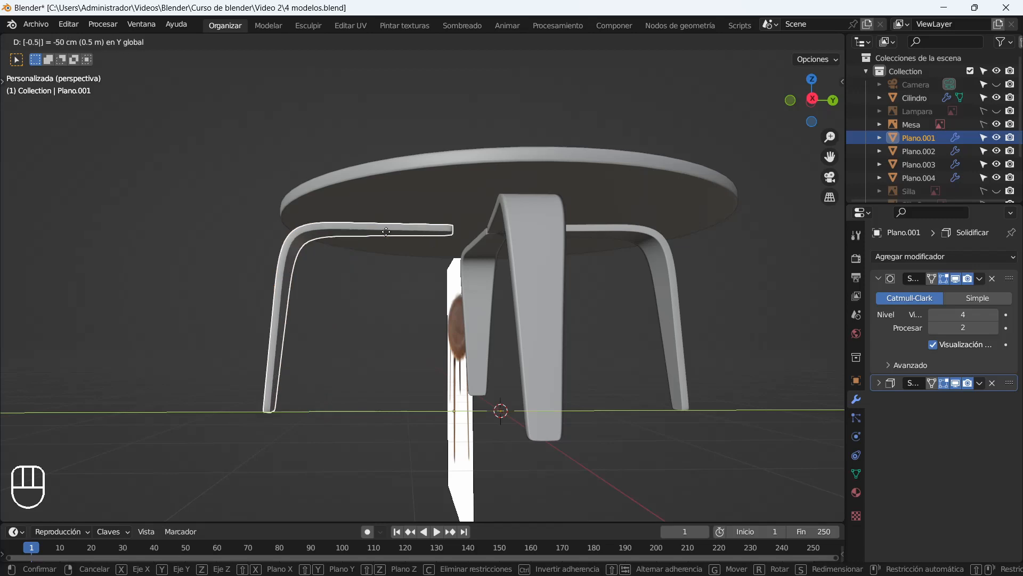
key(Return)
Move the opposite leg, on the positive Y side, 0.5 m along global Y.
click(618, 244)
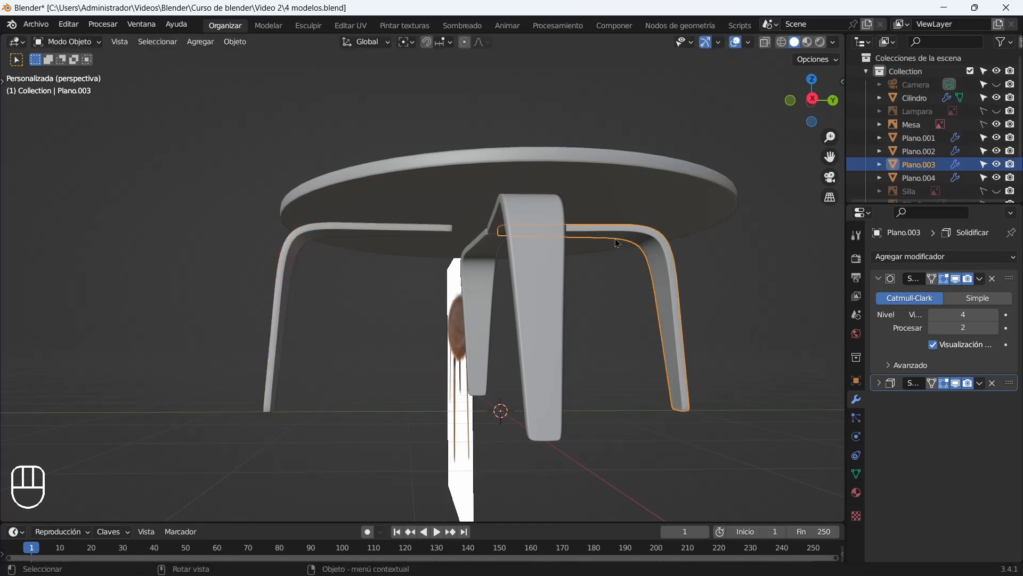
text(gy0)
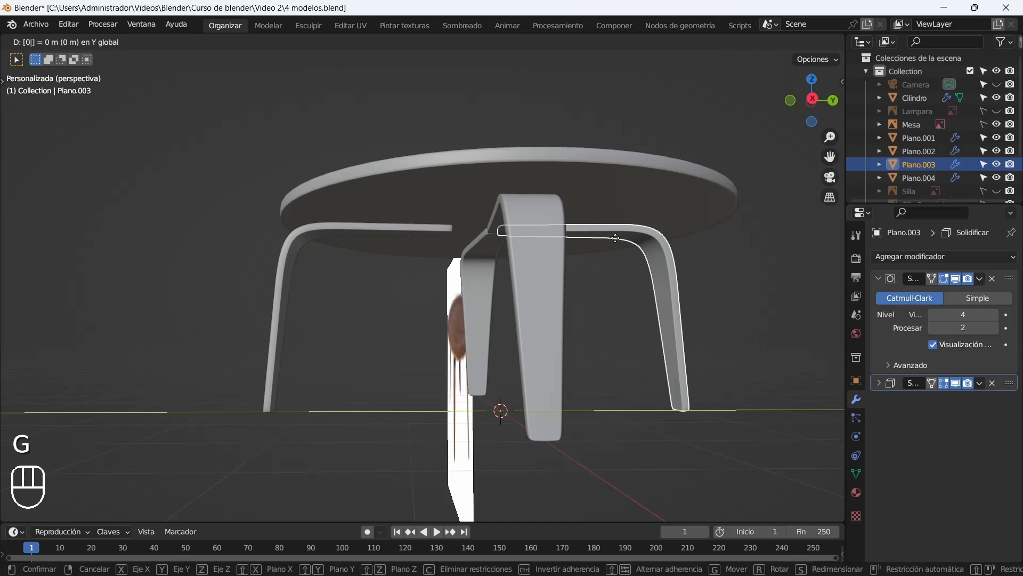
text(.5)
key(Return)
Move the leg on the positive X side 0.5 m outward along global X.
middle_drag(398, 277, 517, 283)
click(564, 318)
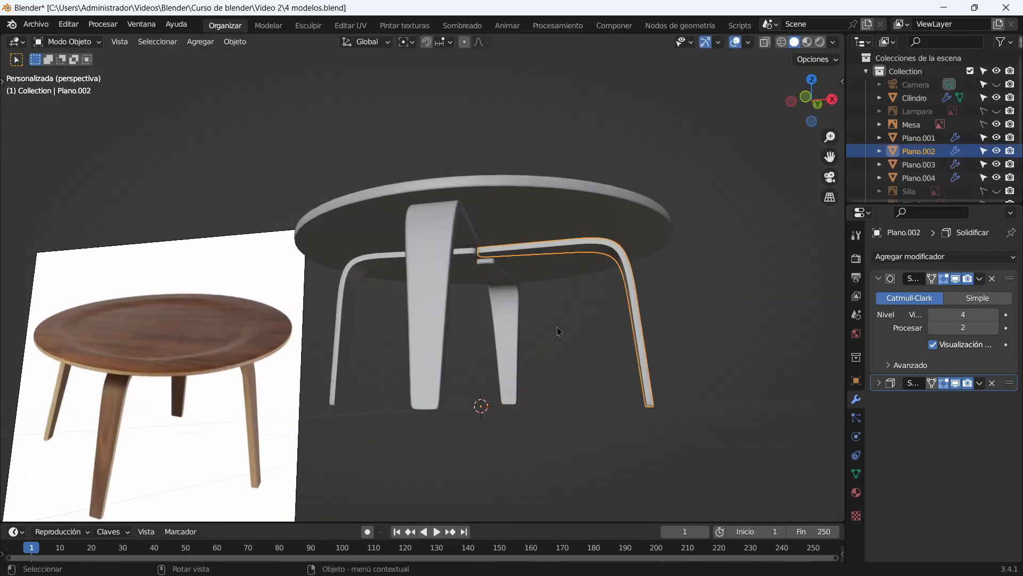
middle_drag(564, 318, 559, 337)
key(g)
key(y)
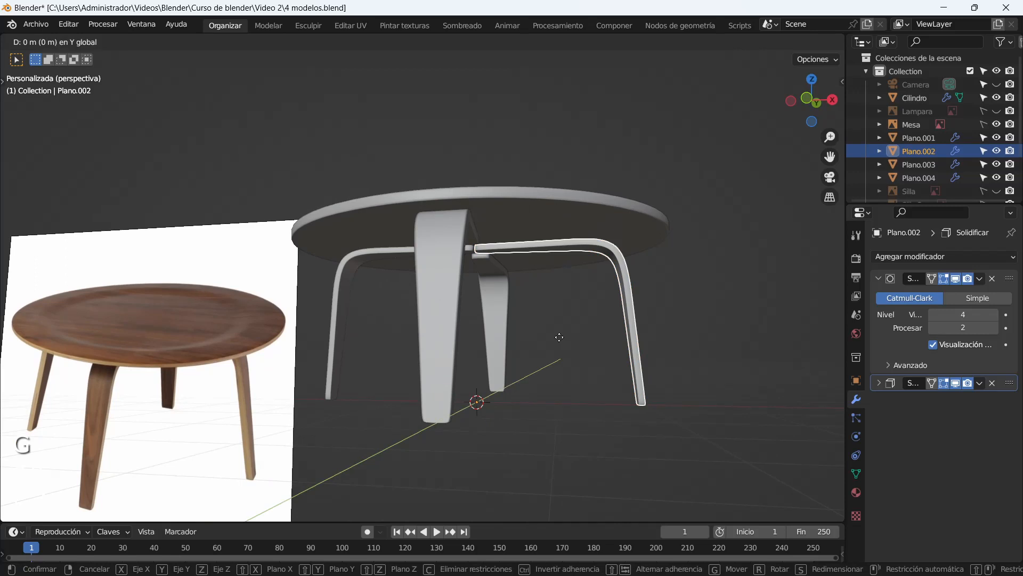
right_click(559, 337)
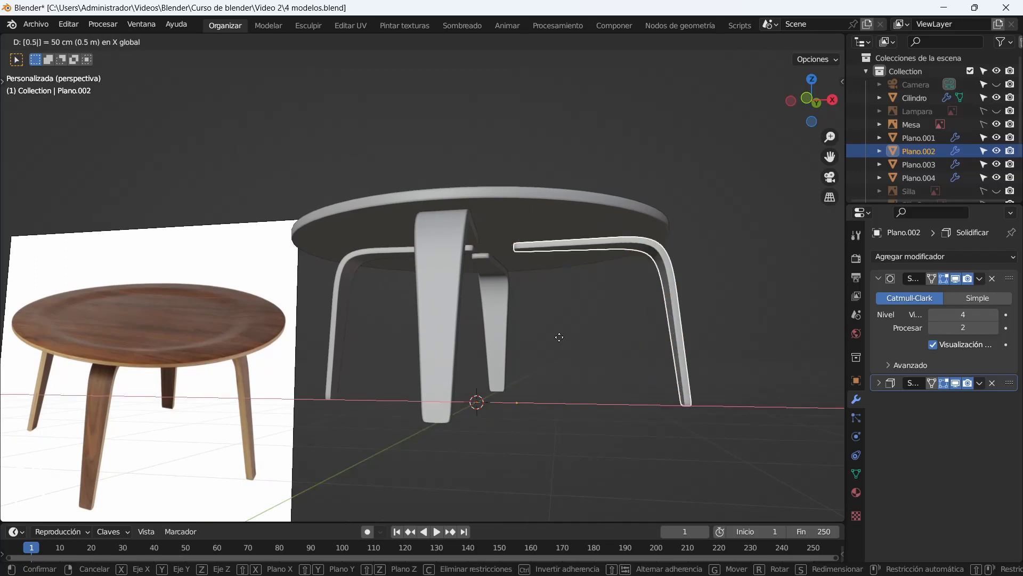
Try moving the leg on the negative X side -0.5 m along global Y, then undo the move.
click(352, 349)
key(g)
text(y)
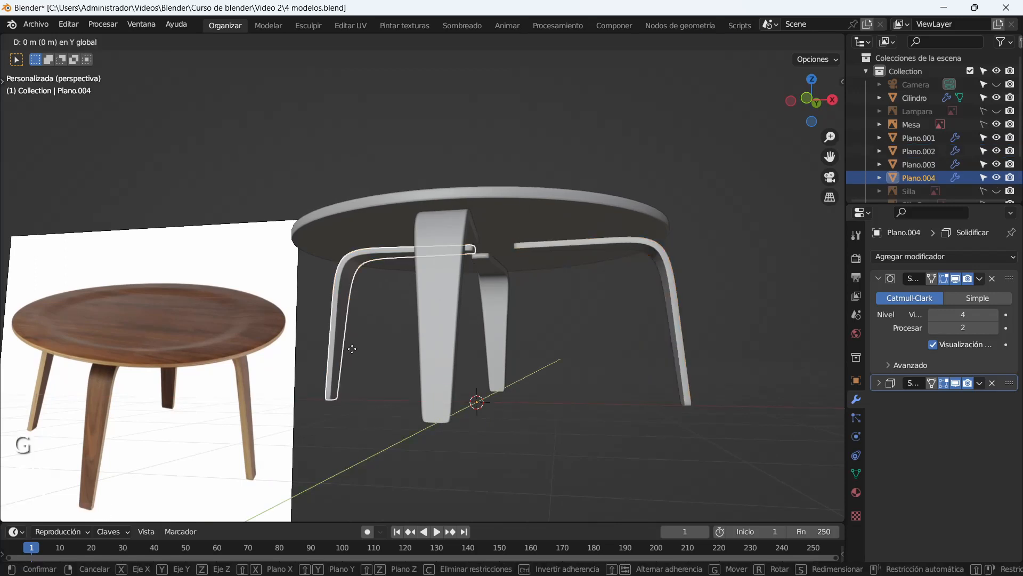
text(-0.5)
key(Return)
middle_drag(319, 306, 360, 317)
key(ctrl+z)
Move the leg on the negative X side -0.5 m along global X.
key(g)
text(x)
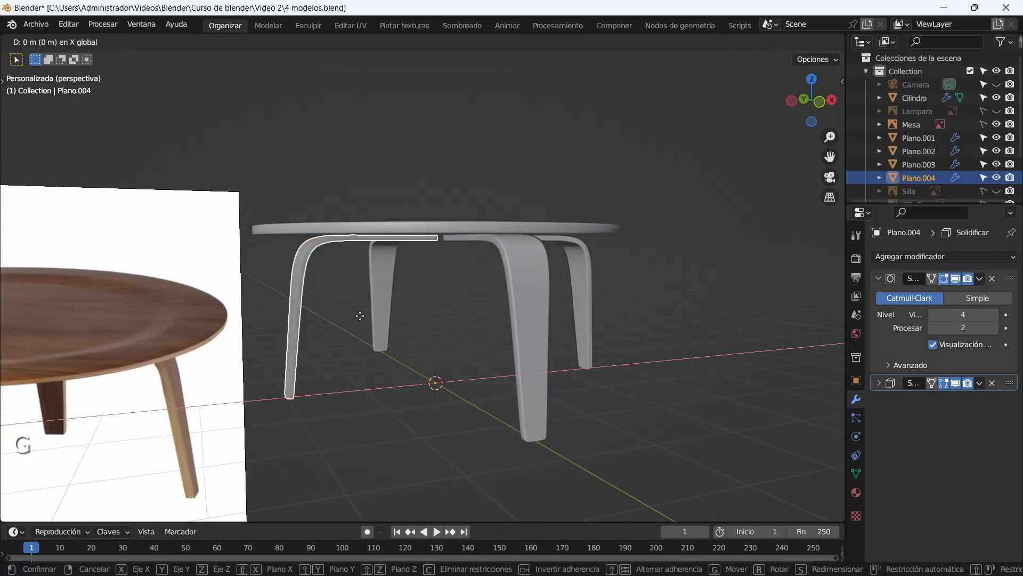
text(-0.5)
key(Return)
middle_drag(360, 315, 621, 368)
scroll(535, 268, down, 3)
Select all four legs, set their origins to the 3D cursor, and try rotating them together about it.
click(488, 299)
middle_drag(496, 320, 427, 290)
click(423, 305)
drag(677, 396, 408, 287)
click(236, 44)
click(407, 42)
click(236, 44)
click(426, 97)
key(r)
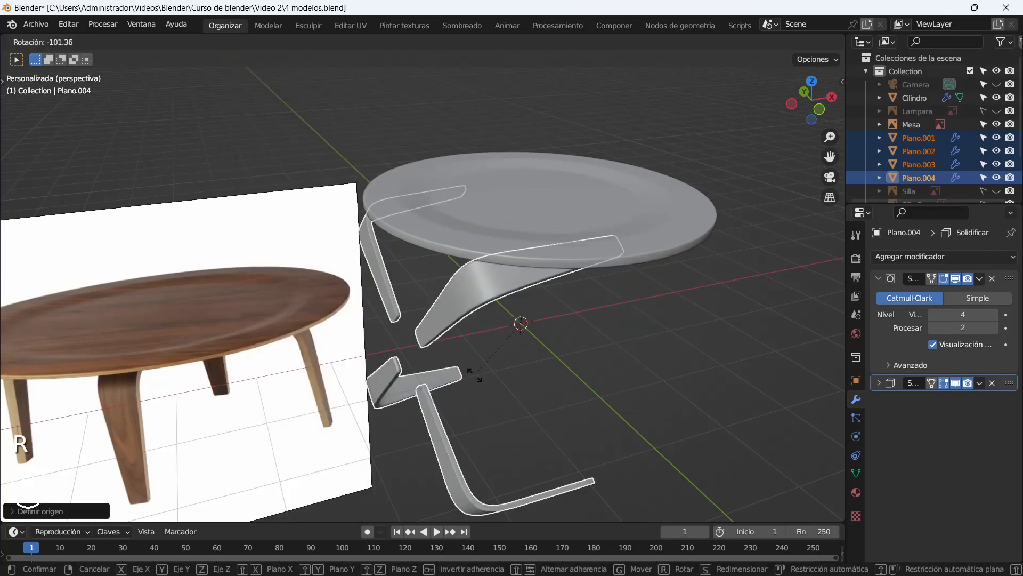
scroll(526, 283, down, 3)
click(527, 277)
middle_drag(527, 283, 447, 262)
Select the tabletop, four legs and reference image and move them into a new collection named Mesa.
click(687, 416)
drag(687, 419, 413, 221)
key(m)
click(287, 192)
text(Mesa)
click(286, 211)
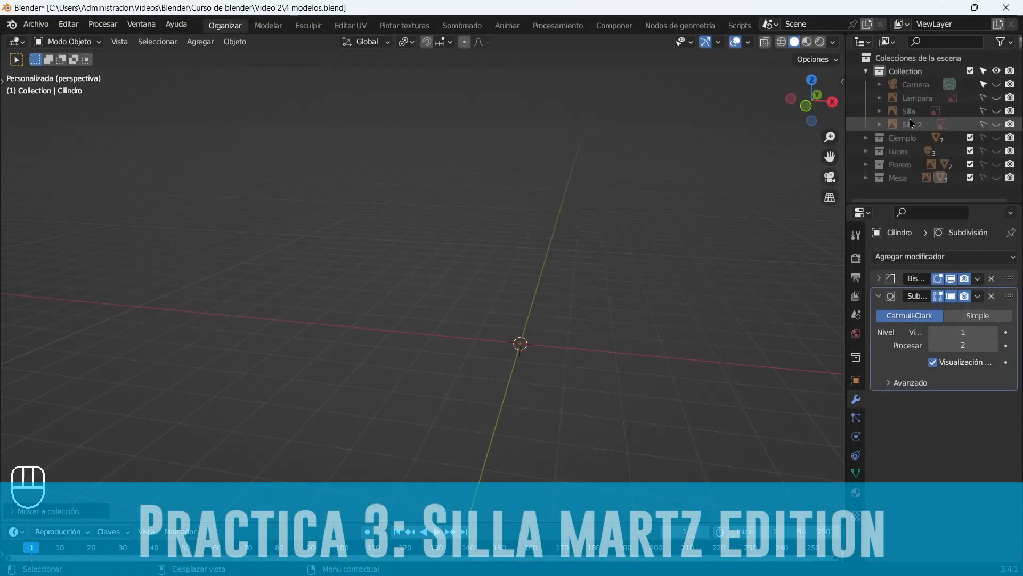
Unhide the Silla and Silla 2 reference images and select Silla 2.
click(996, 110)
scroll(489, 347, up, 2)
middle_drag(488, 348, 516, 333)
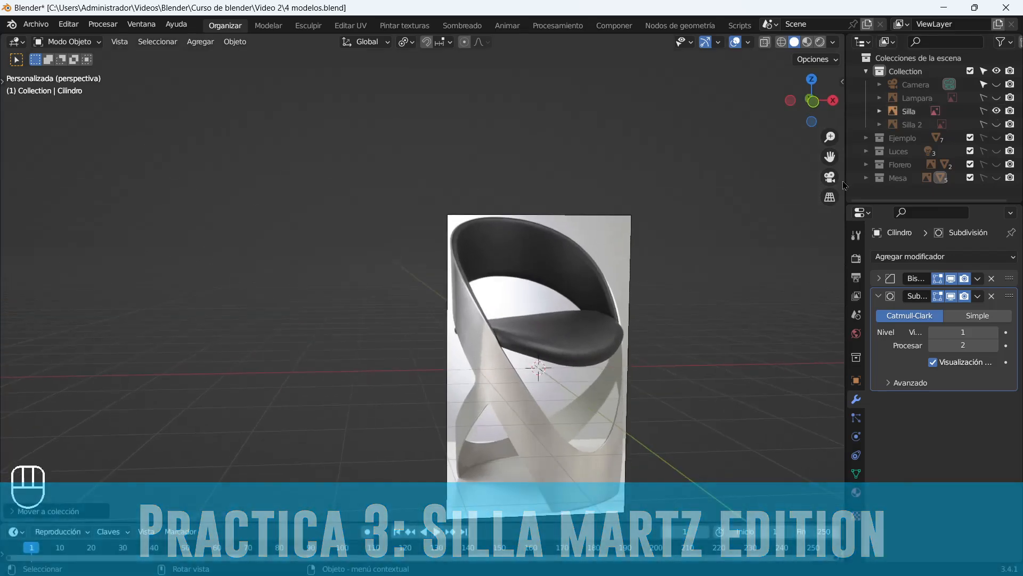
click(996, 124)
scroll(499, 267, down, 3)
click(913, 128)
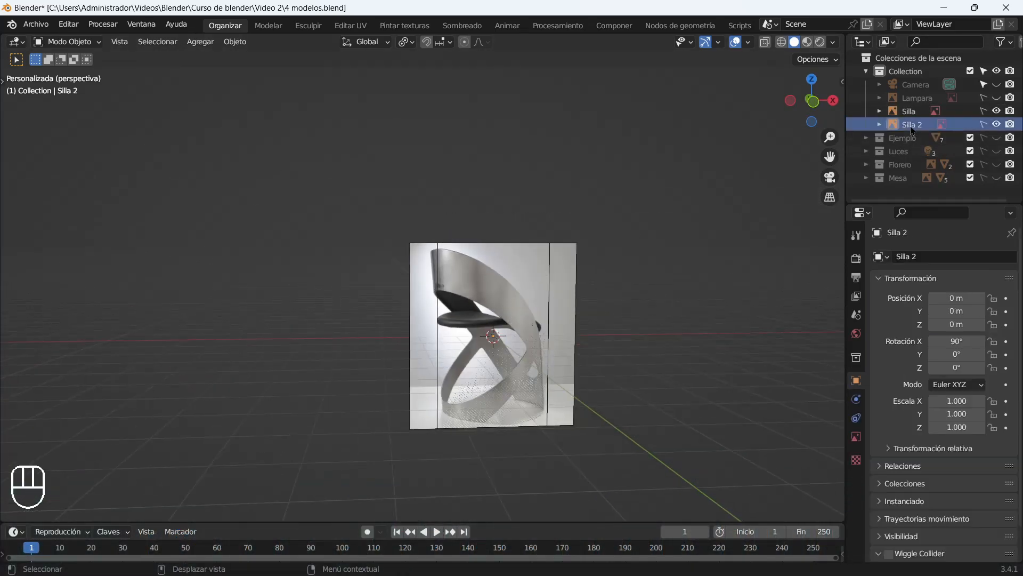
Make the Silla 2 image selectable and move it about -3.79 m along global X, beside the Silla image.
key(x)
key(x)
drag(636, 419, 535, 274)
click(984, 125)
drag(652, 429, 468, 321)
key(g)
key(x)
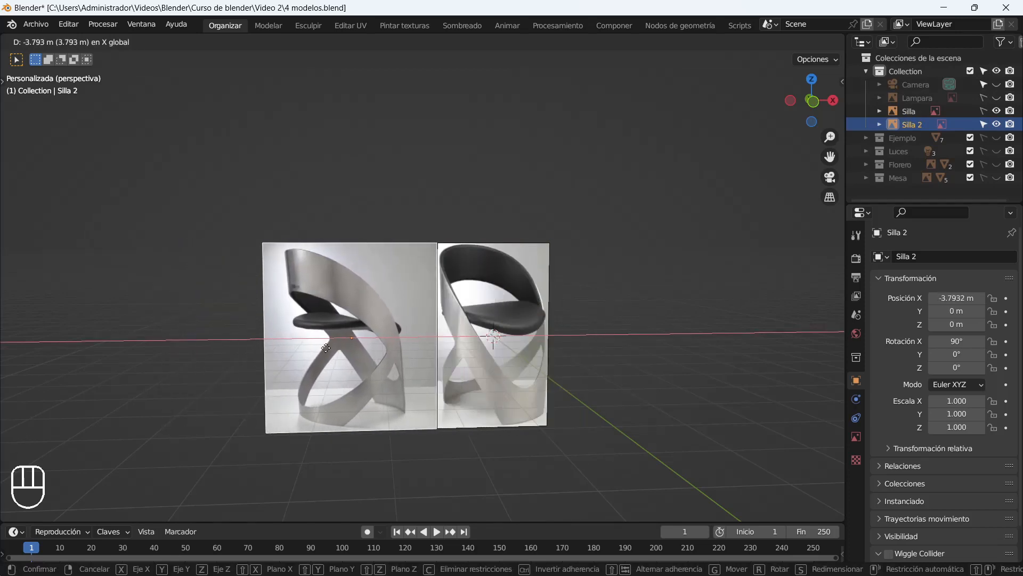
click(327, 348)
Select both chair reference images and move them together along negative X until Silla 2 is at about -8.6 m.
drag(766, 404, 352, 126)
key(g)
key(x)
click(303, 315)
click(272, 223)
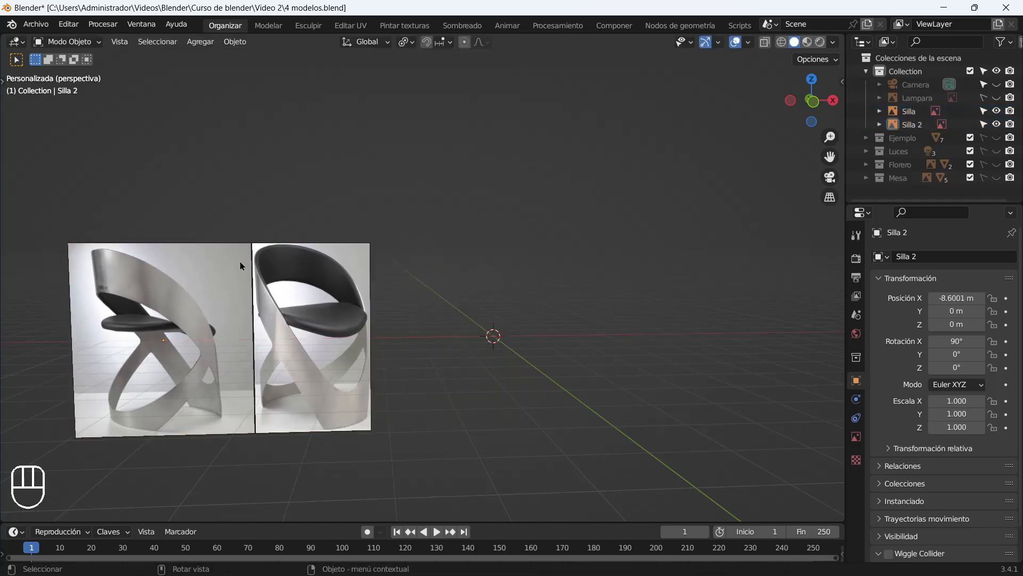
Disable viewport selection for the Silla and Silla 2 reference images.
scroll(224, 277, up, 1)
shift+middle_drag(202, 301, 307, 233)
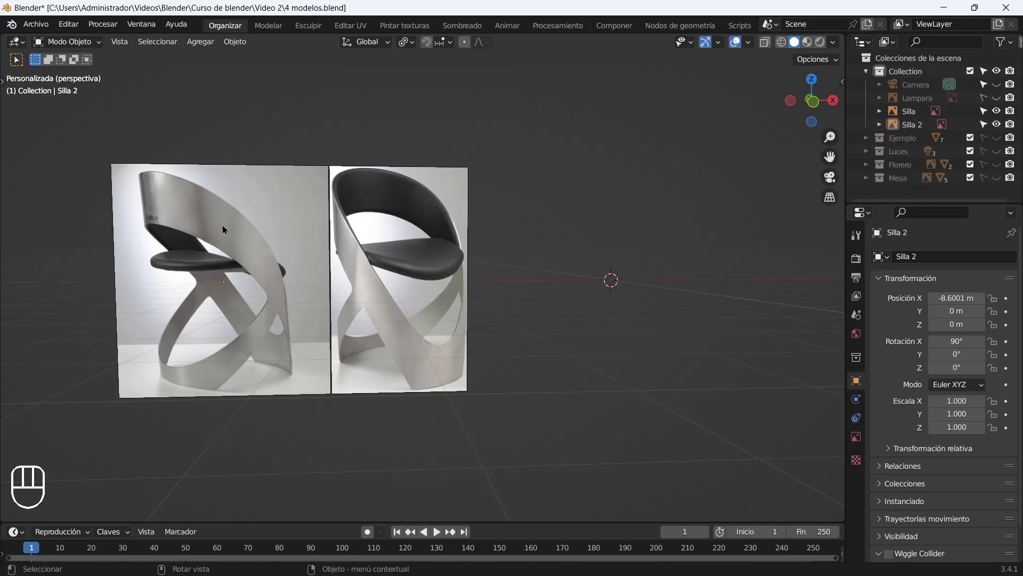
middle_drag(645, 324, 615, 354)
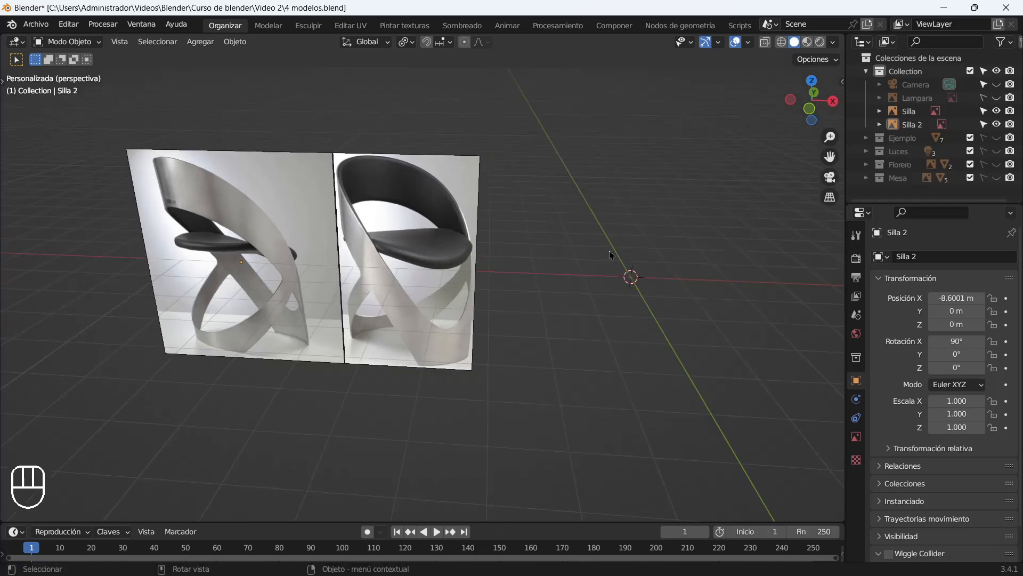
drag(984, 124, 984, 111)
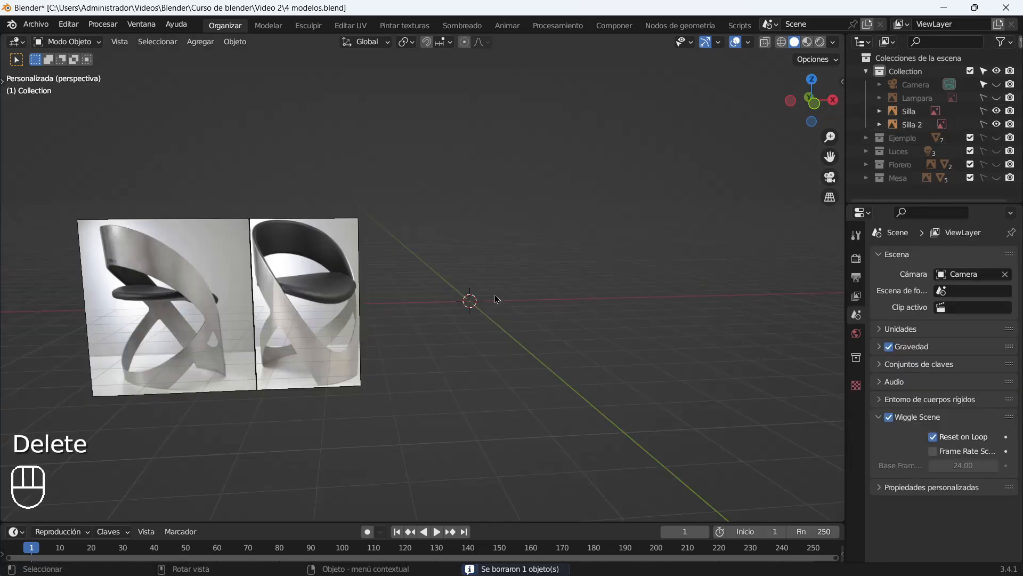
Add a cube at the 3D cursor and enter Edit Mode on it.
key(shift+a)
mouse_move(495, 296)
click(546, 307)
middle_drag(532, 301, 352, 481)
key(Tab)
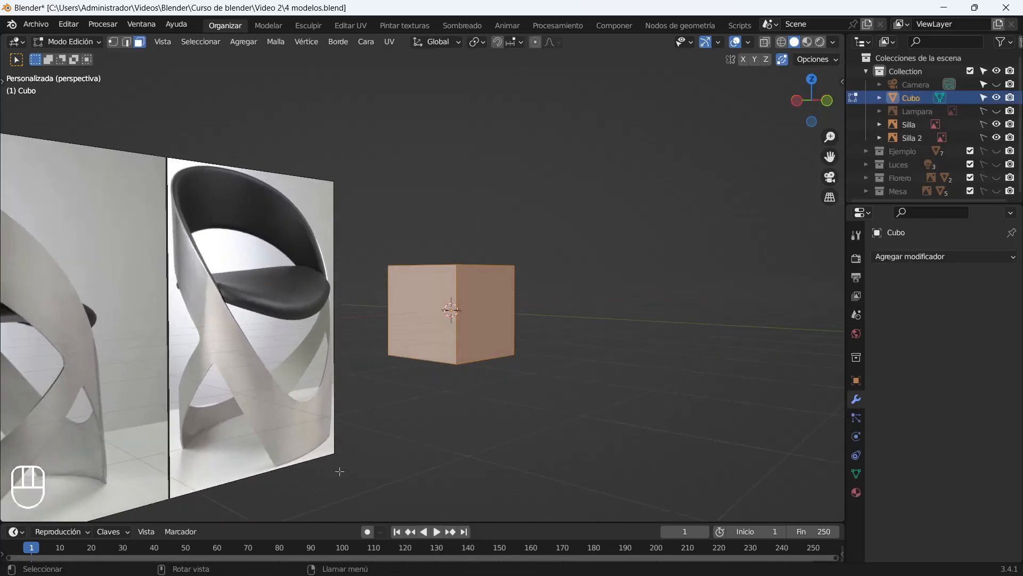
Flatten the whole cube along global Z to a scale of about 0.26.
middle_drag(181, 274, 351, 298)
key(s)
key(z)
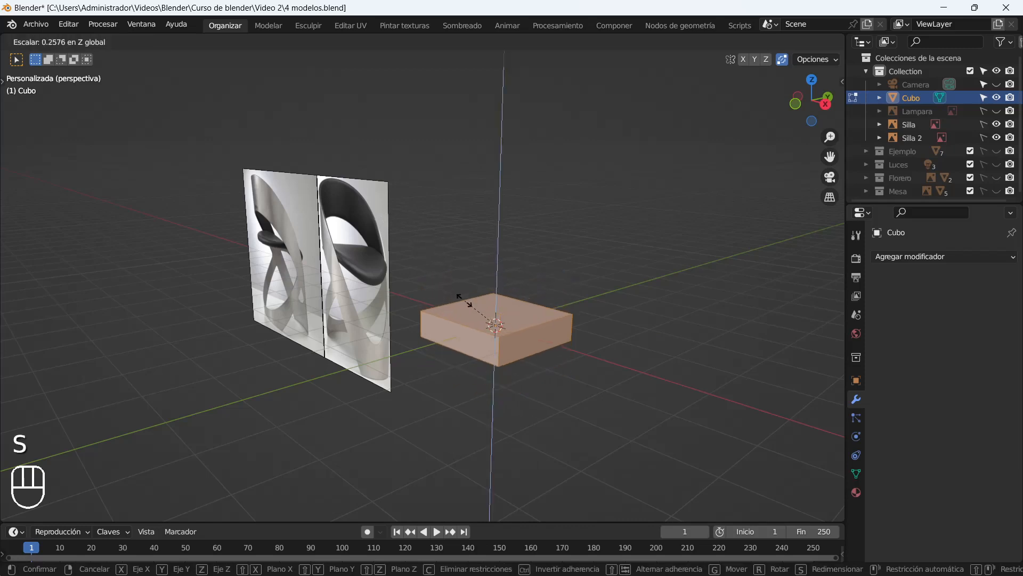
click(463, 299)
middle_drag(463, 299, 418, 337)
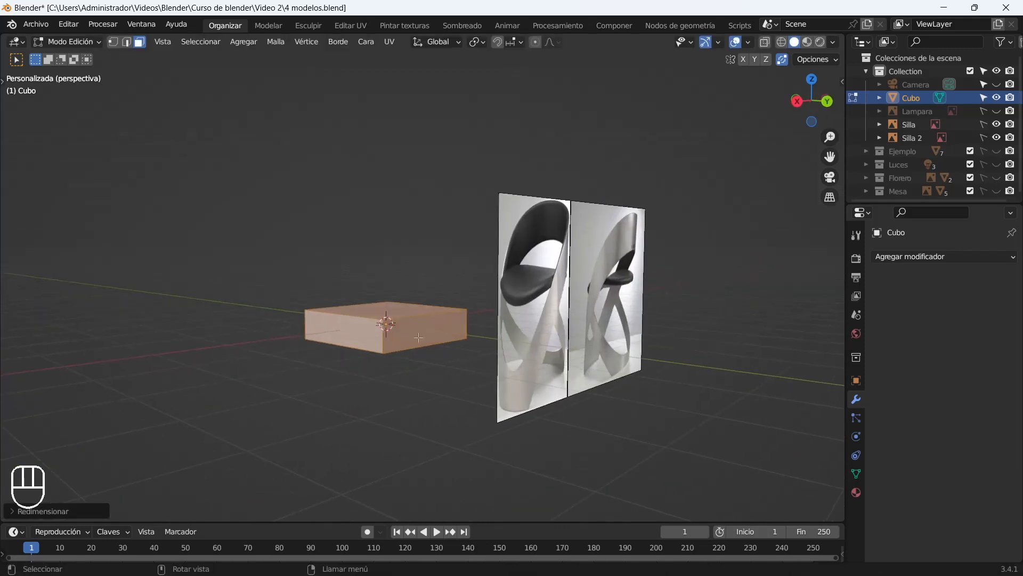
Select the flattened box's positive Y end face and raise it along Z so the box slopes upward.
key(Tab)
key(Tab)
click(410, 304)
key(g)
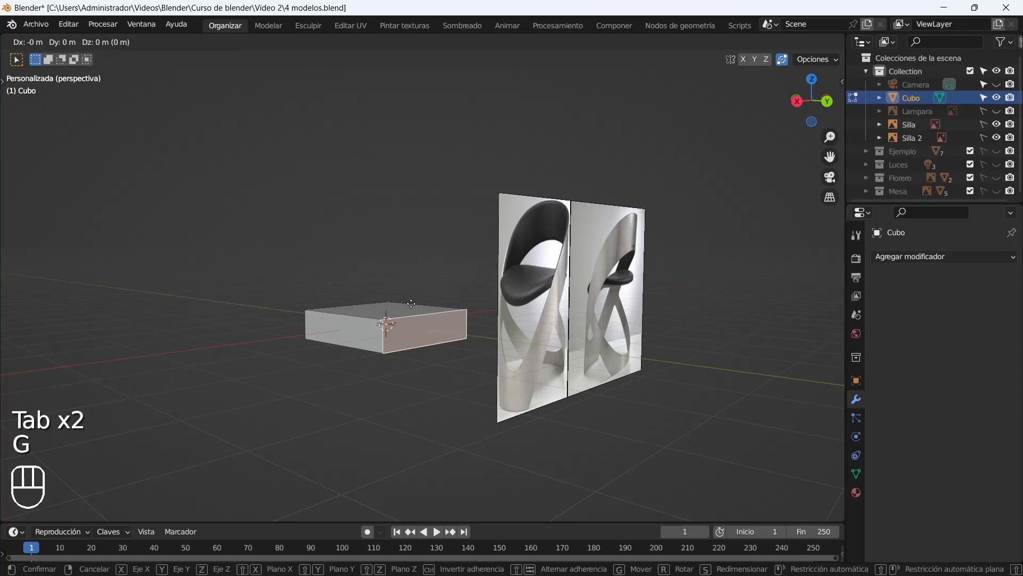
key(z)
click(394, 143)
middle_drag(288, 240, 469, 266)
Lower the box's negative Y end face along Z to steepen the slope, and return to Object Mode.
click(497, 317)
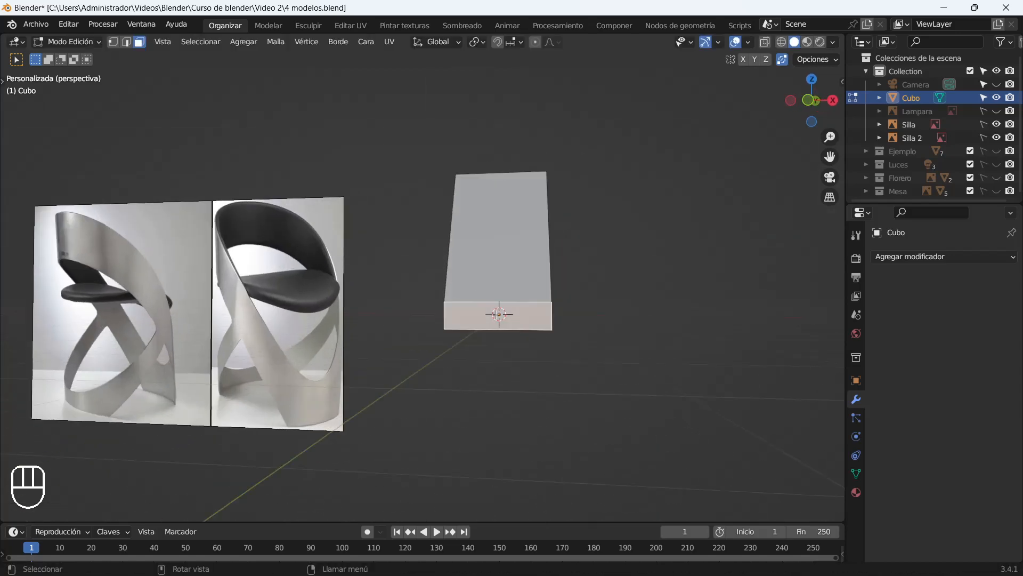
key(g)
key(z)
click(497, 421)
middle_drag(497, 421, 543, 299)
key(Tab)
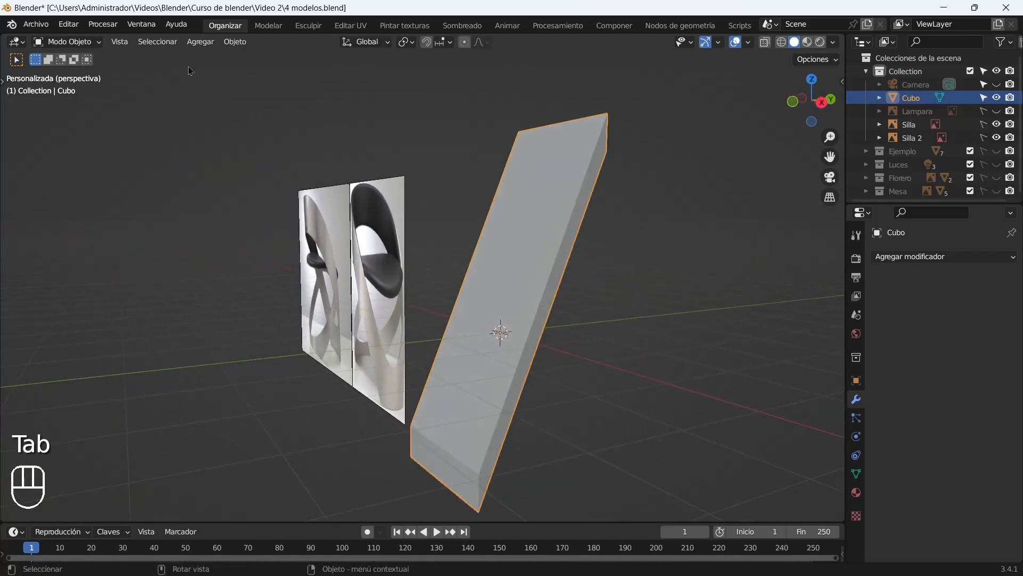
Delete the two large sloped faces of the box in Edit Mode, leaving an open rectangular frame.
key(Tab)
click(495, 320)
key(Delete)
click(494, 320)
click(495, 310)
key(Delete)
click(496, 308)
Add a loop cut across the middle of each of the frame's two long side strips.
middle_drag(573, 325, 567, 327)
key(ctrl+r)
click(549, 313)
click(549, 314)
scroll(544, 319, up, 1)
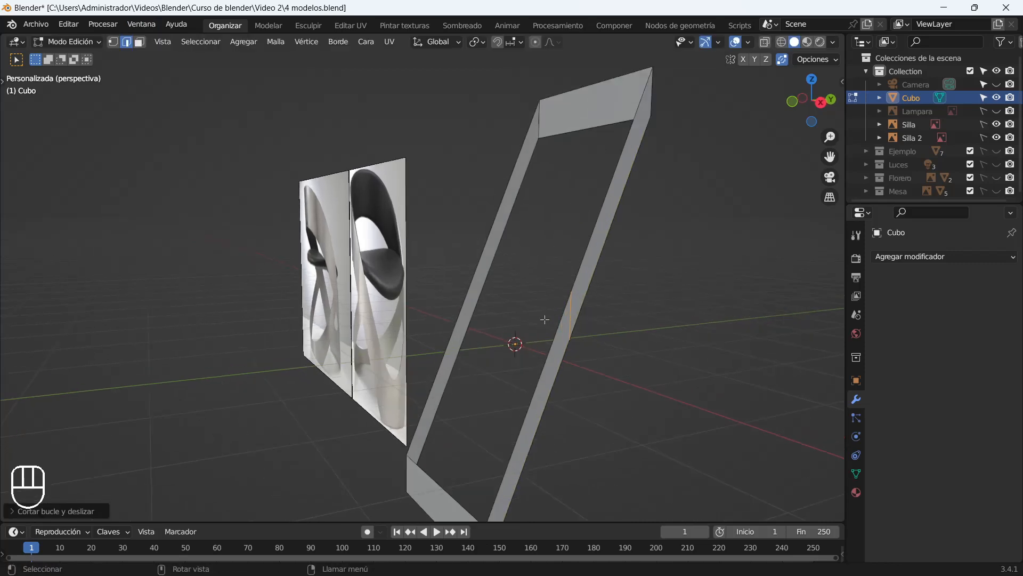
key(ctrl+r)
click(486, 284)
click(486, 283)
Add a second loop cut halfway along the upper half of each long side strip.
key(ctrl+r)
click(496, 250)
click(496, 251)
key(ctrl+r)
click(590, 256)
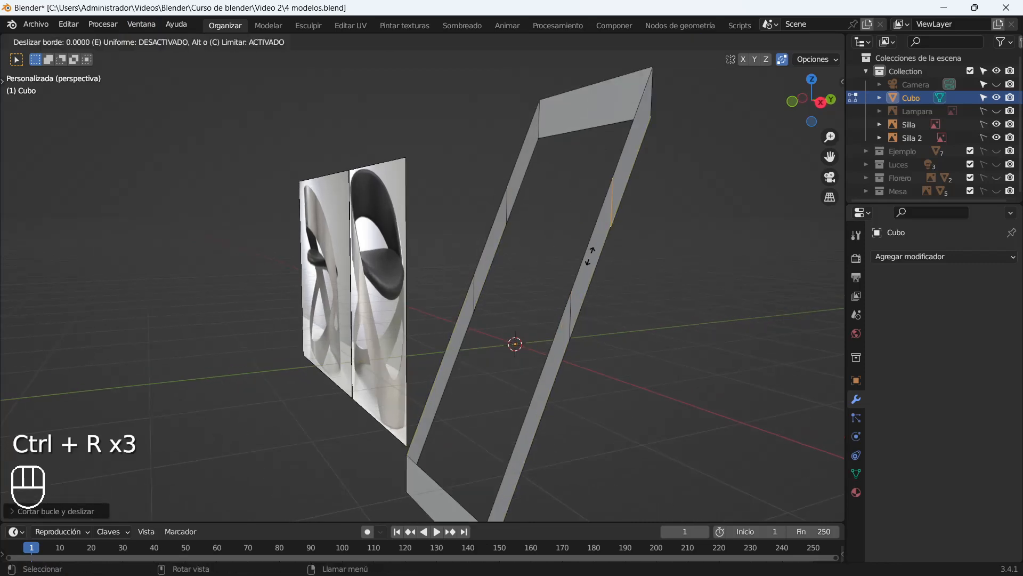
click(622, 271)
middle_drag(597, 289, 541, 259)
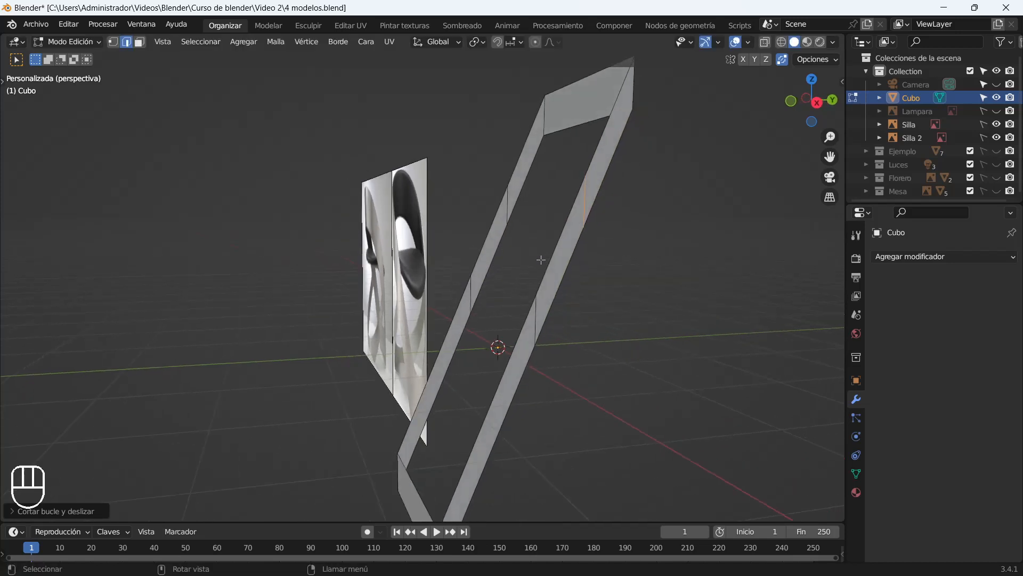
shift+middle_drag(416, 220, 367, 243)
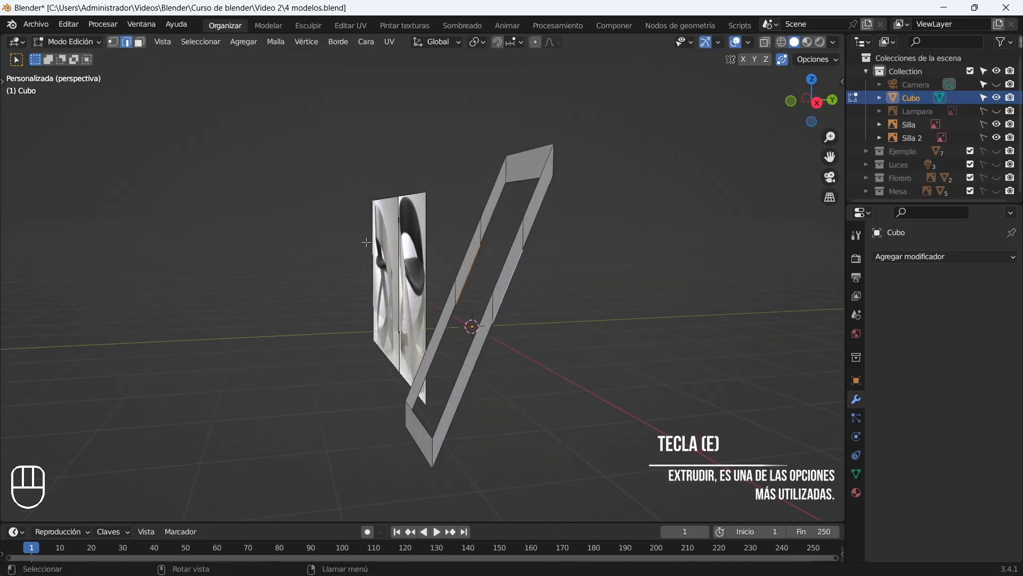
Extrude the frame's lower middle edges on both sides diagonally down and back as rear legs, and fill the gap between the legs' ends.
key(e)
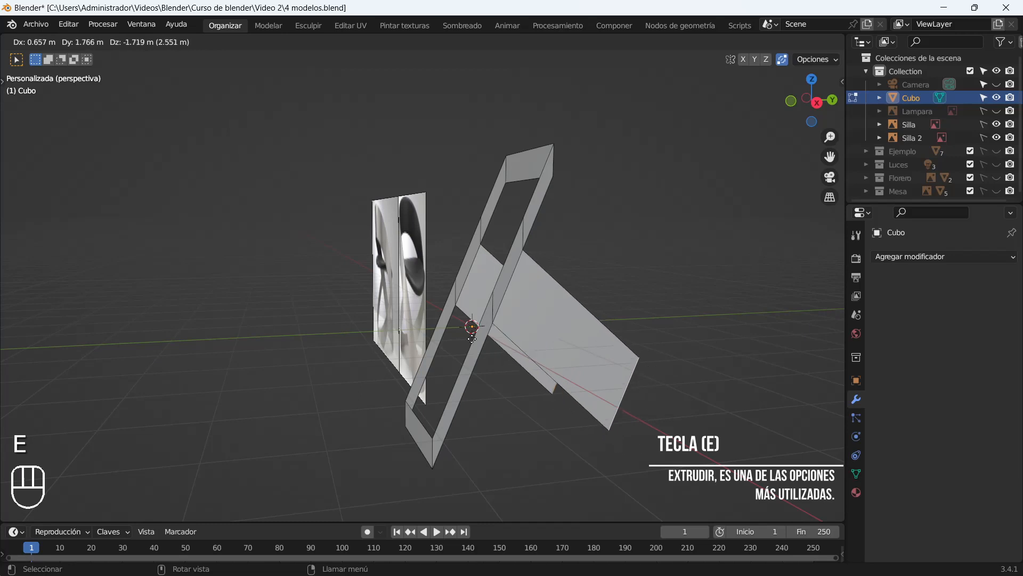
right_click(480, 363)
key(KP_3)
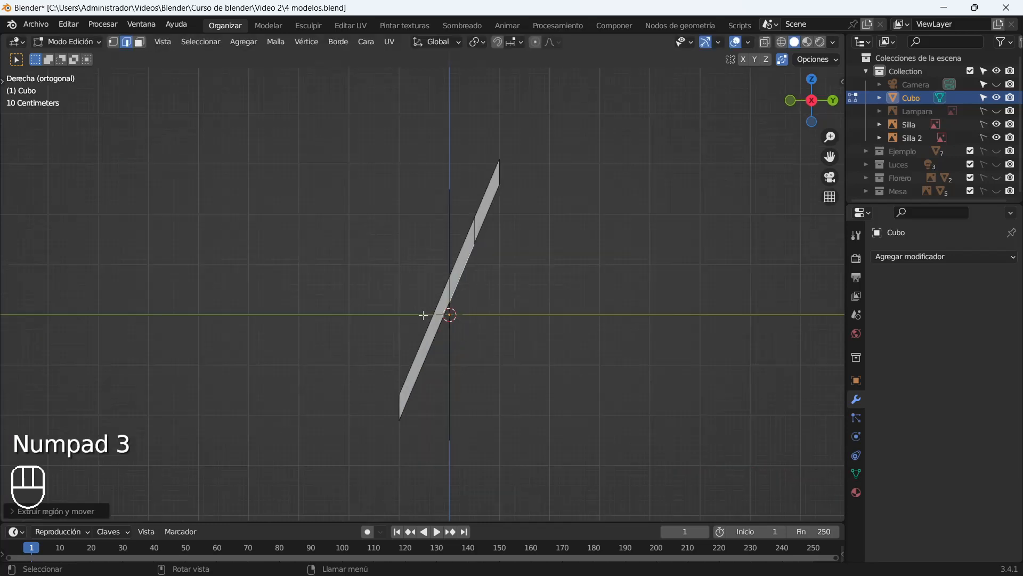
key(g)
click(525, 431)
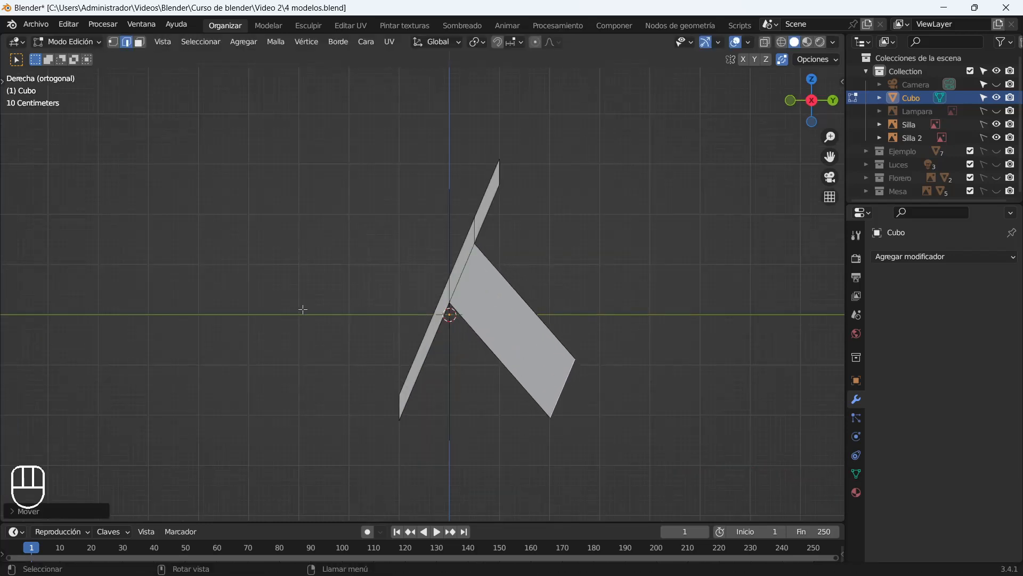
middle_drag(276, 282, 600, 384)
key(f)
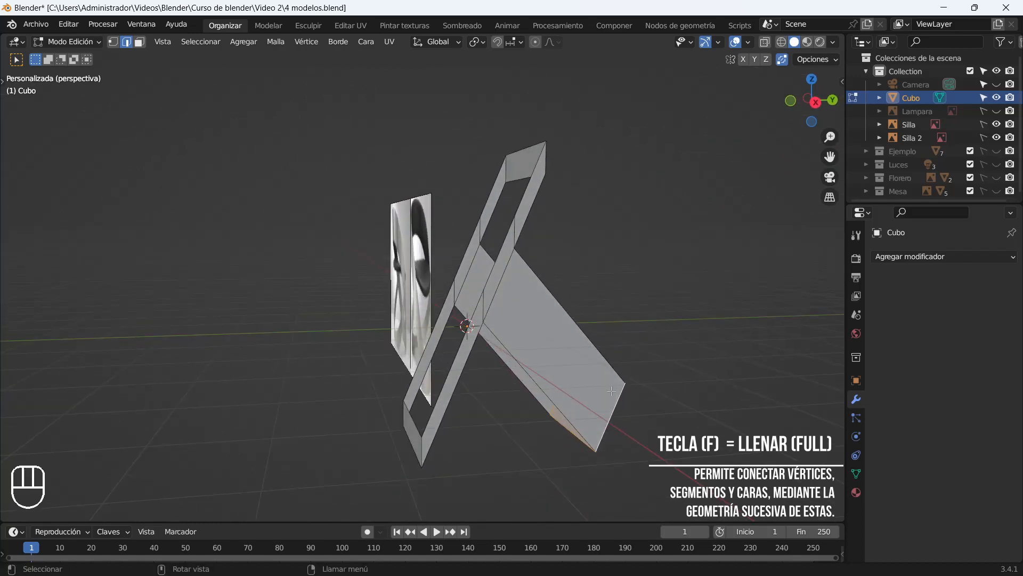
In the right side view, raise the slanted frame's upper edge loop along Z to make the band taller.
key(KP_1)
key(KP_3)
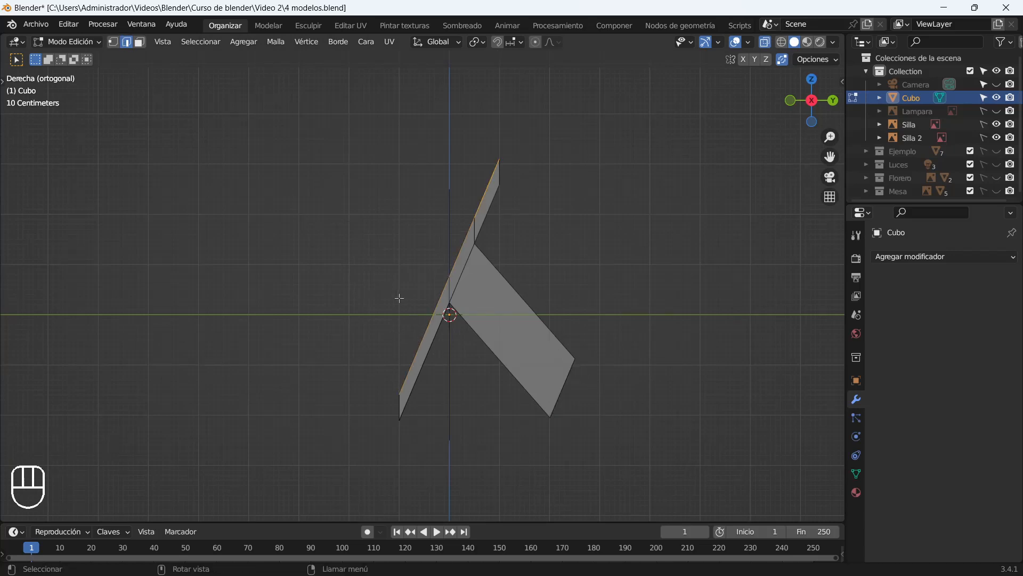
key(g)
key(z)
click(441, 258)
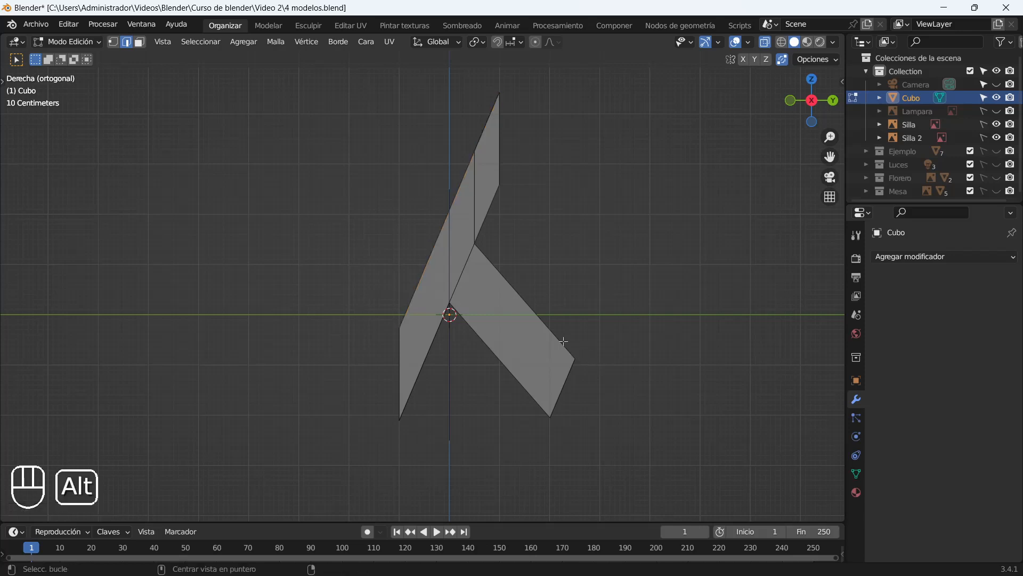
key(g)
key(z)
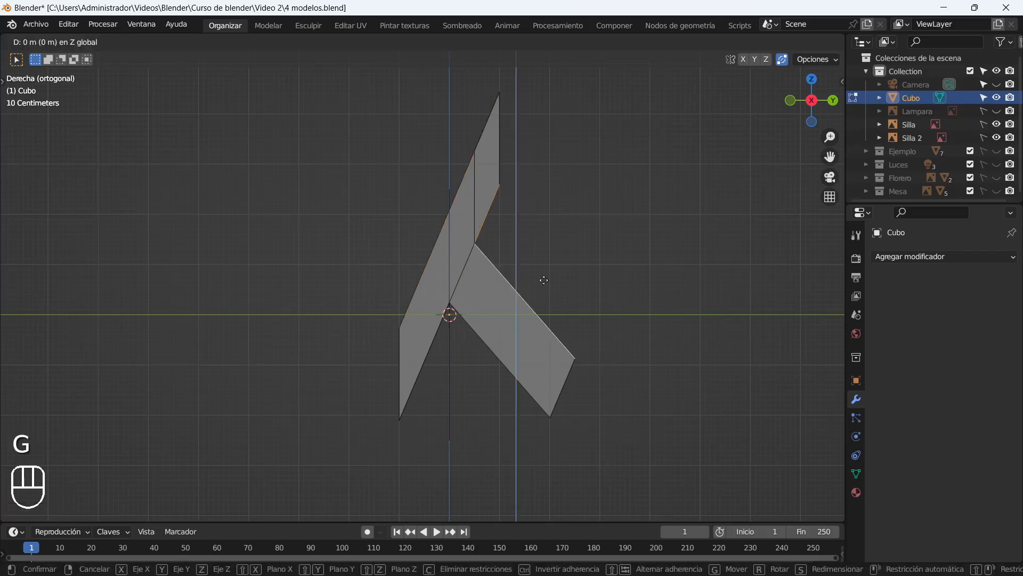
right_click(540, 312)
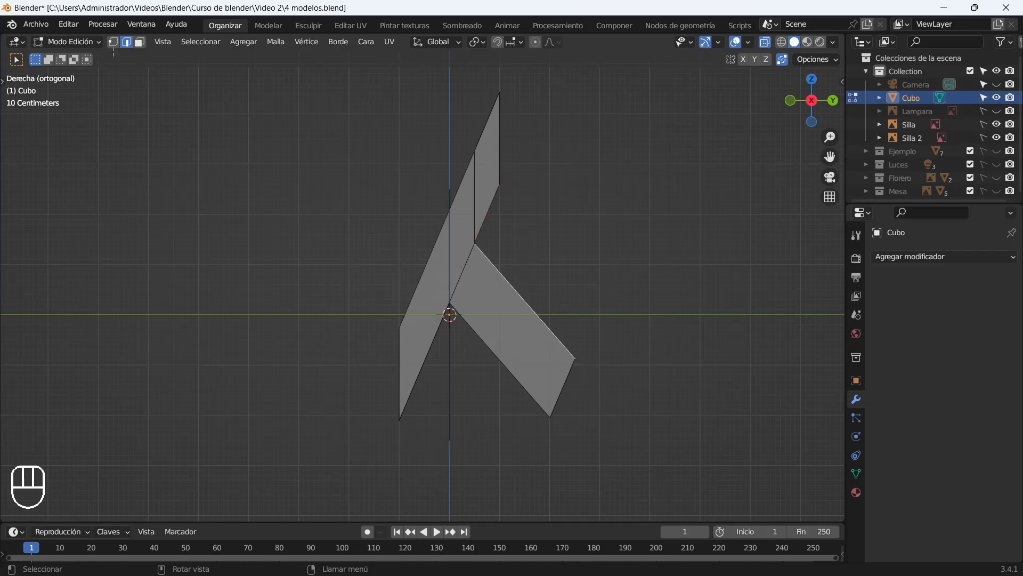
Move the upper vertices at the rear legs' end forward until they line up vertically with the lower ones.
drag(622, 357, 541, 321)
drag(615, 397, 564, 323)
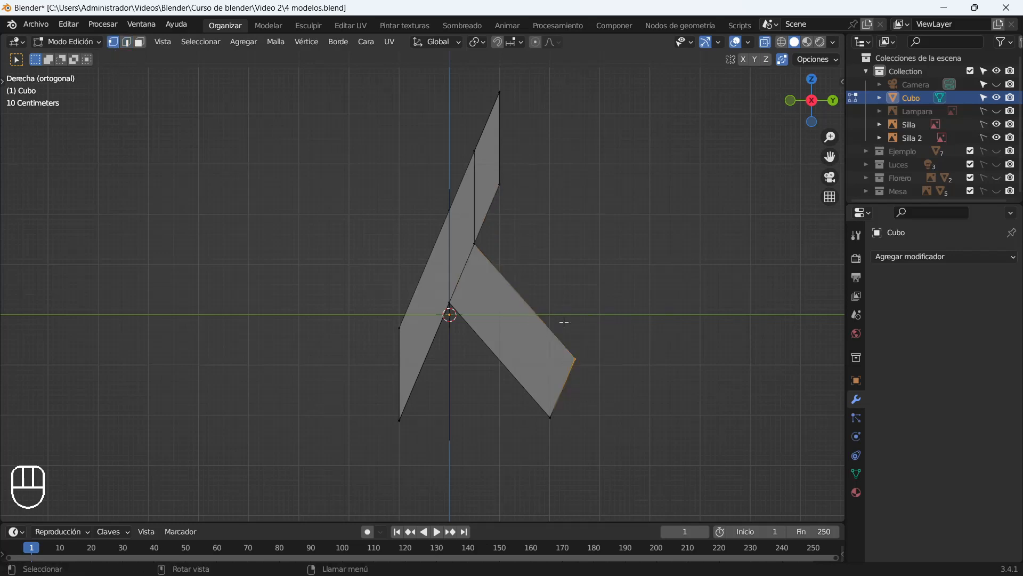
key(g)
click(539, 324)
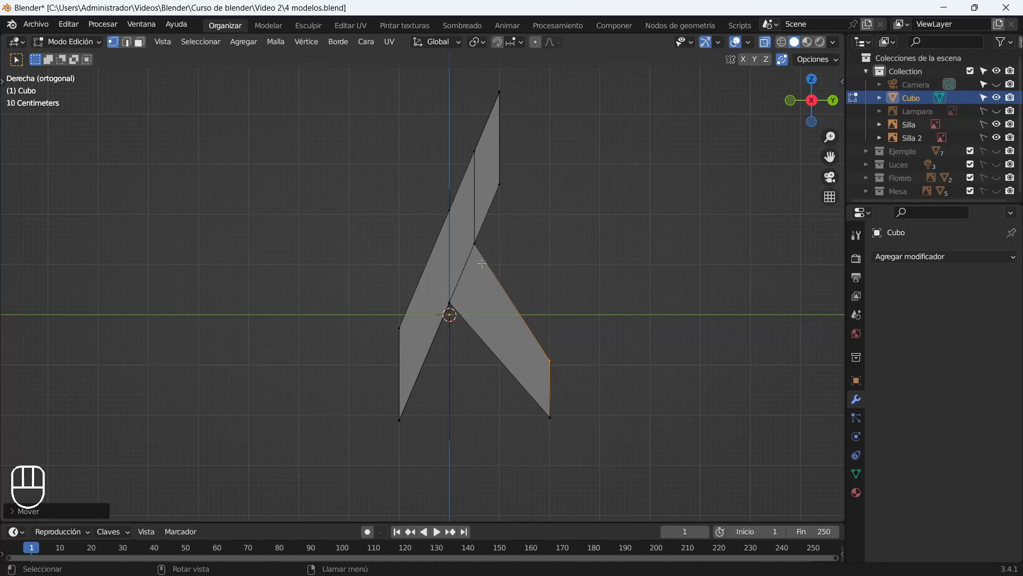
Add centred vertical loop cuts to the lower cross face and the backrest face, and turn off X-ray display.
middle_drag(435, 244, 493, 376)
key(ctrl+r)
click(493, 376)
click(493, 375)
key(ctrl+r)
click(525, 176)
click(525, 176)
key(alt+z)
Add a Subdivision Surface modifier to the chair frame with a viewport level of 2.
click(926, 257)
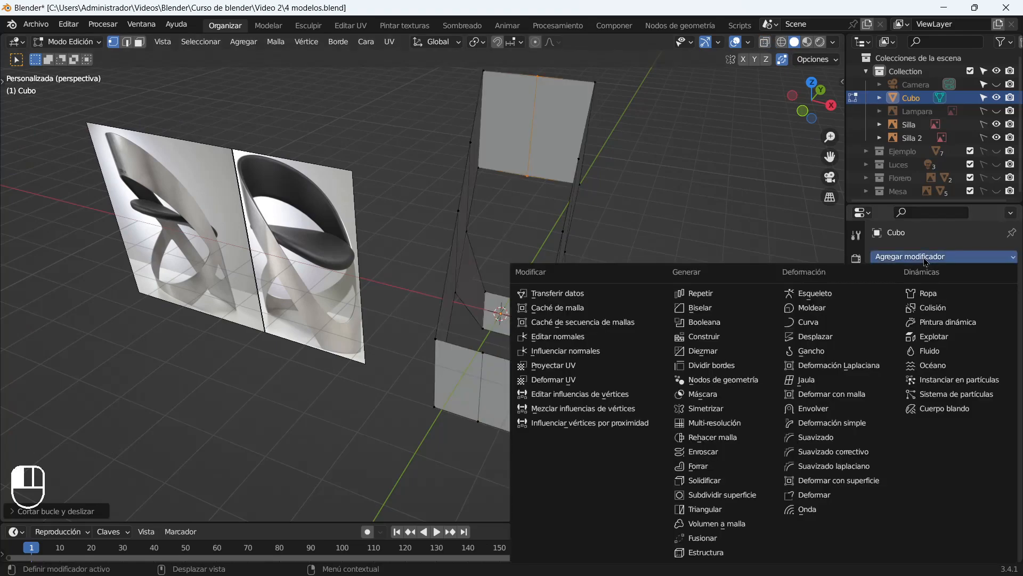
click(714, 481)
middle_drag(613, 255, 501, 276)
key(ctrl+2)
Move the backrest's centre edge about 0.96 m backward along Y and scale it down.
key(g)
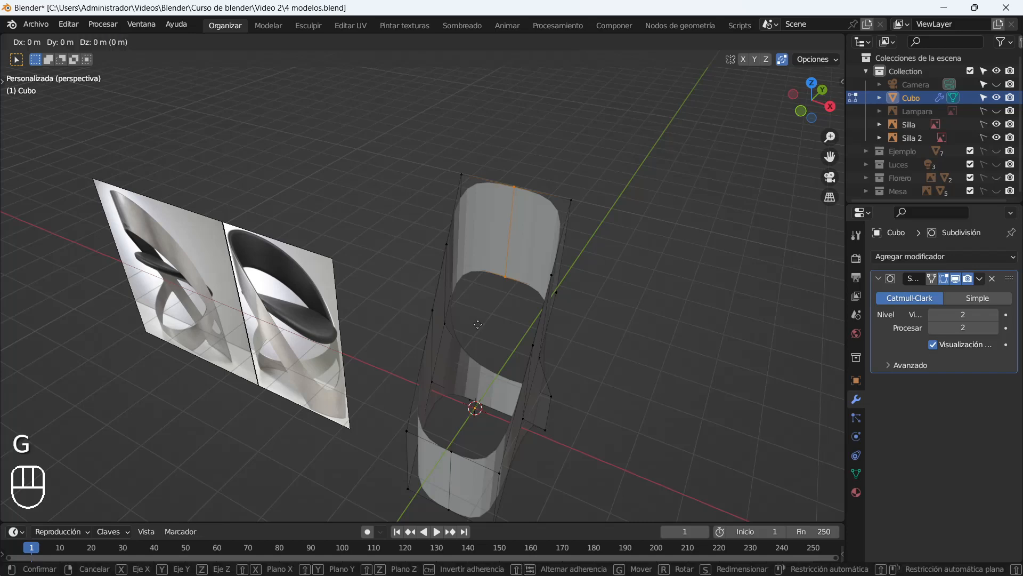
key(y)
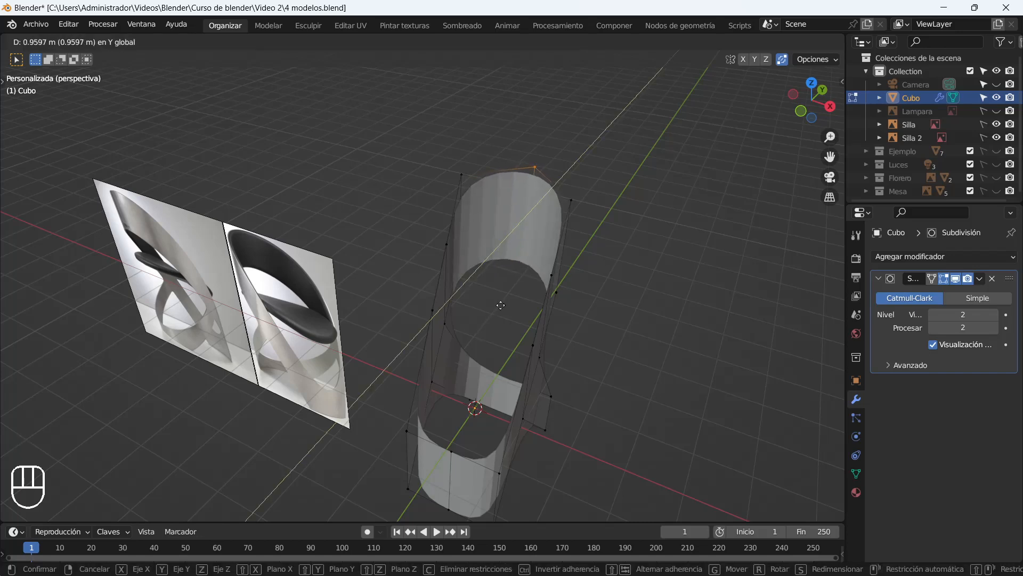
click(500, 305)
middle_drag(500, 305, 350, 146)
key(s)
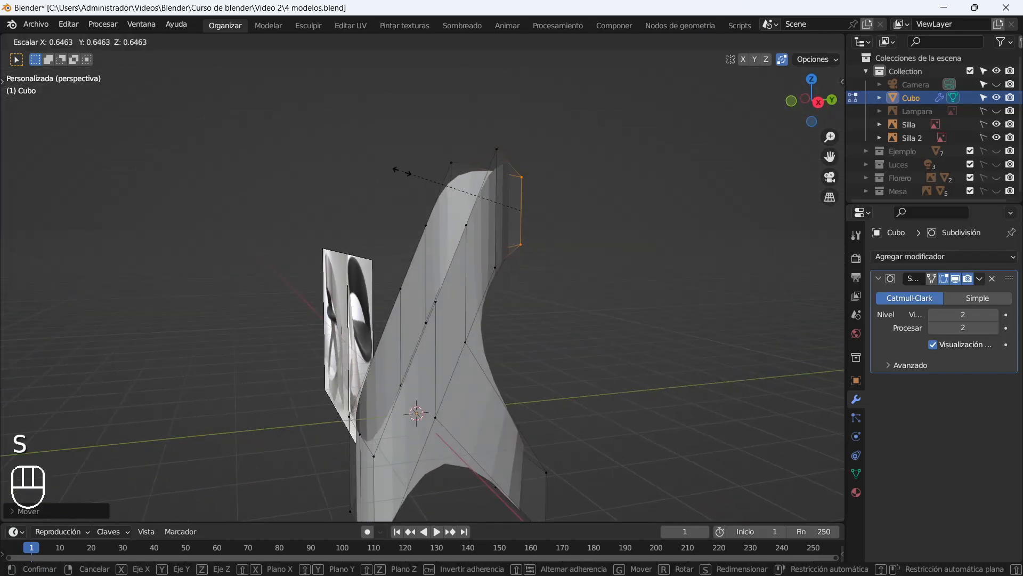
click(427, 193)
Raise the backrest's centre edge along Z to give the top a peaked curve.
middle_drag(395, 184, 486, 160)
key(g)
key(z)
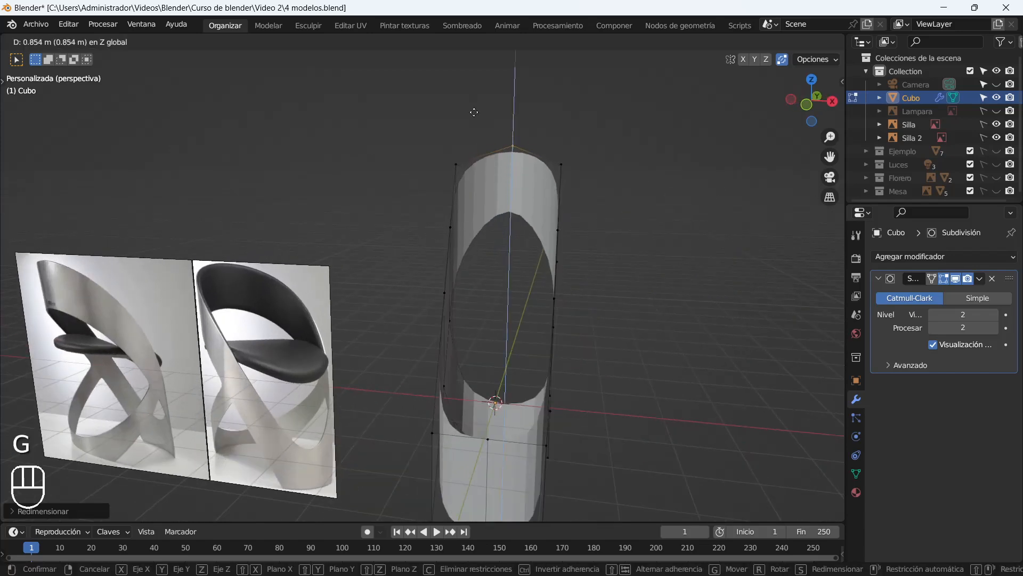
click(471, 100)
Select the vertical edges on both sides of the band directly above the rear leg junction.
middle_drag(470, 99, 459, 293)
shift+click(459, 292)
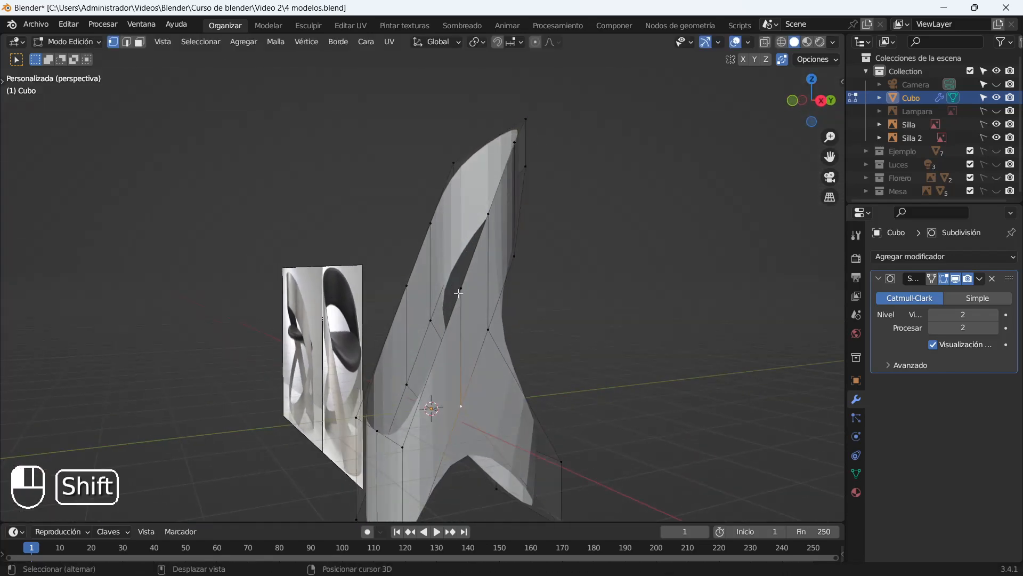
middle_drag(398, 302, 417, 314)
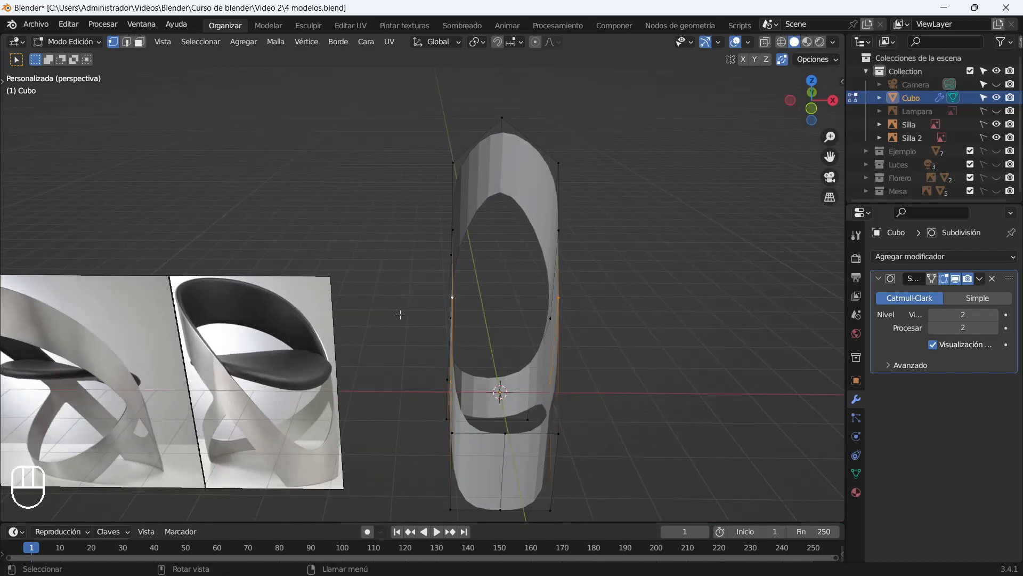
key(s)
key(x)
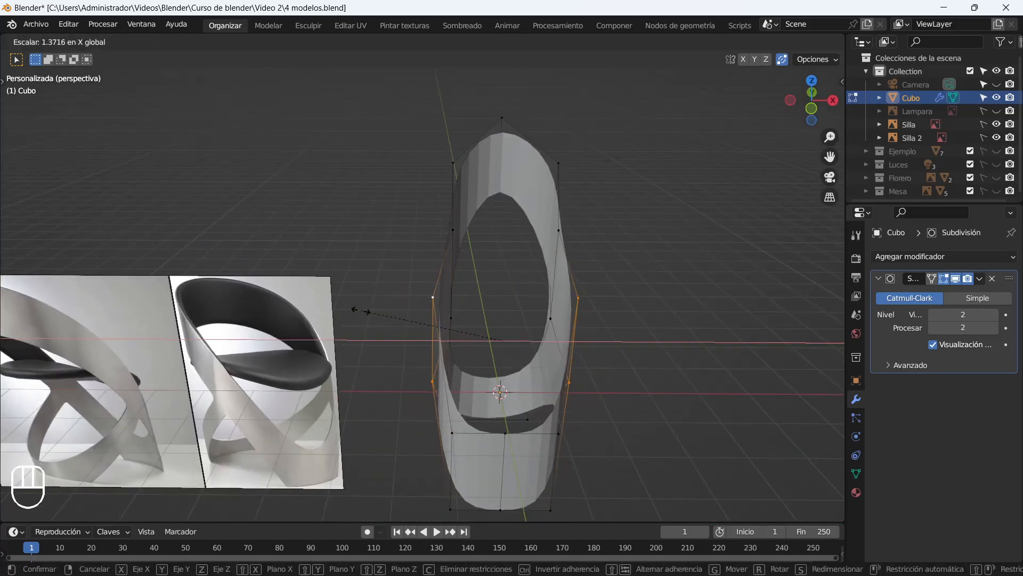
right_click(361, 311)
Enable proportional editing and scale the selected side edges to about 1.56 along X with a proportional size of 2.14.
click(535, 42)
middle_drag(480, 213, 493, 240)
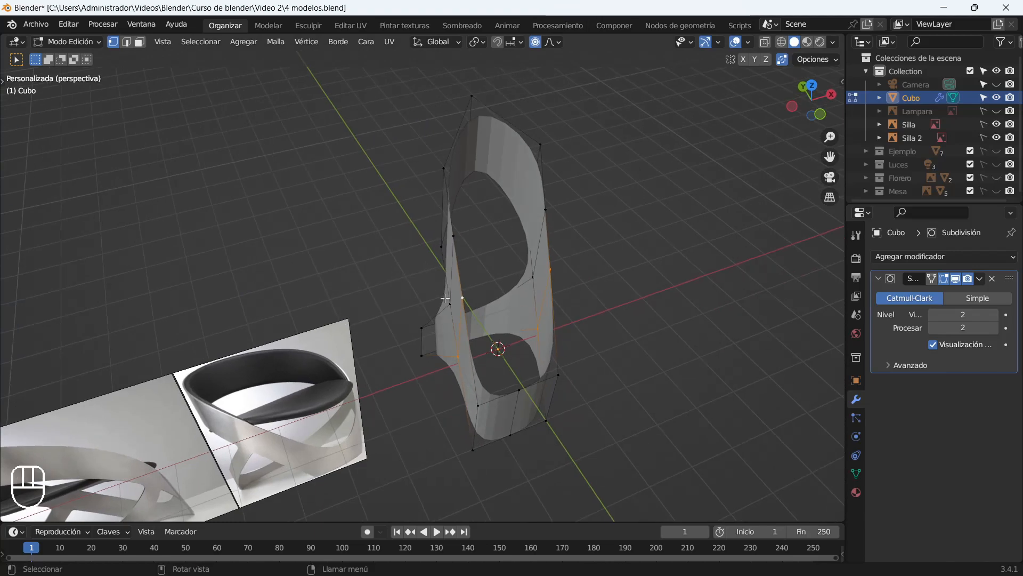
key(s)
key(x)
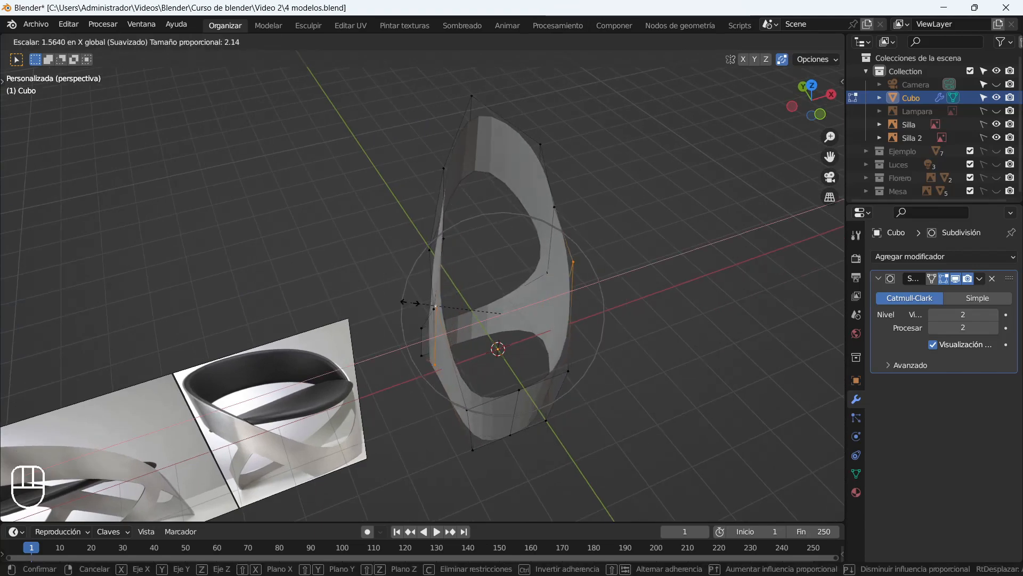
click(414, 303)
Scale the selected side edges uniformly to about 0.91 with a proportional size of 1.95.
middle_drag(414, 303, 553, 266)
key(s)
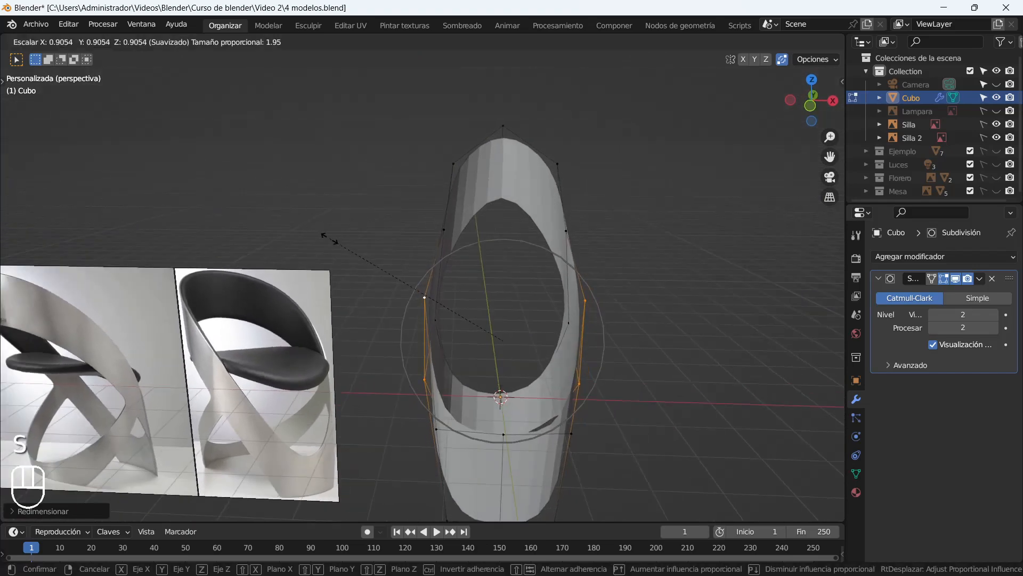
click(331, 237)
Select the next higher pair of side edges and scale them outward with proportional editing to round the frame.
middle_drag(566, 279, 507, 272)
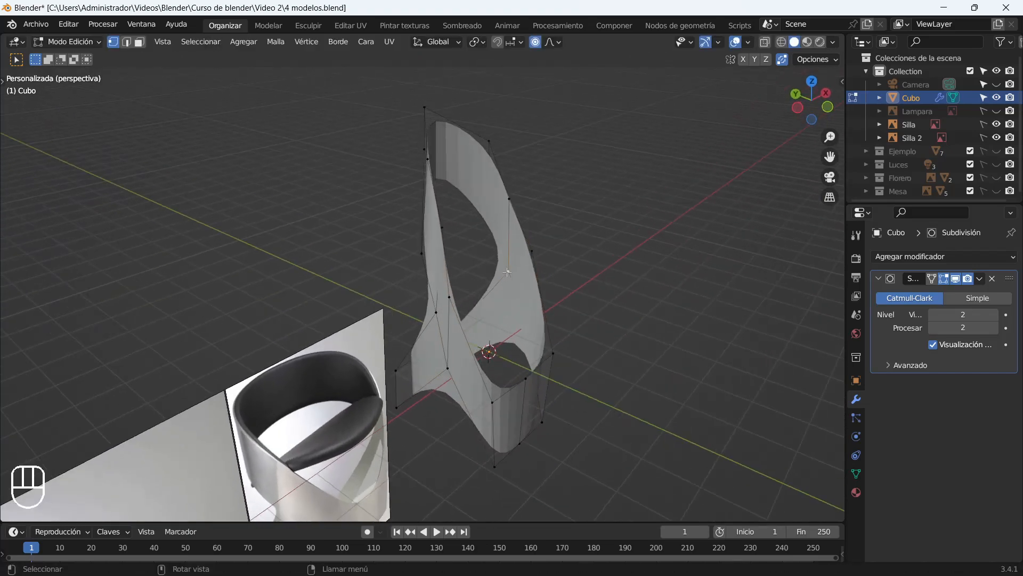
middle_drag(511, 200, 437, 237)
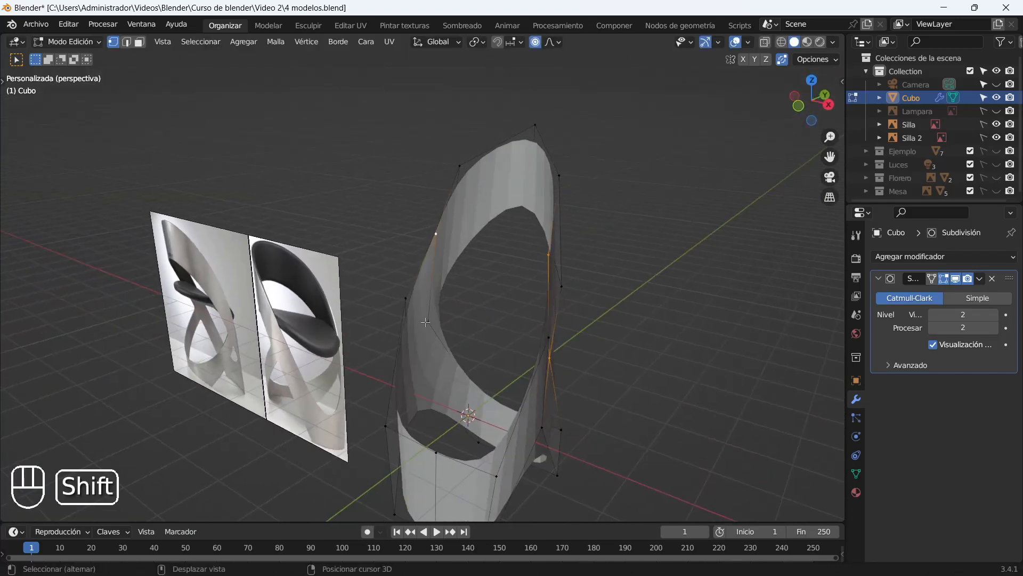
middle_drag(425, 323, 480, 299)
key(s)
click(371, 275)
Move the front leg's centre edge forward with proportional editing off to curve the front of the base.
middle_drag(578, 277, 508, 294)
click(507, 446)
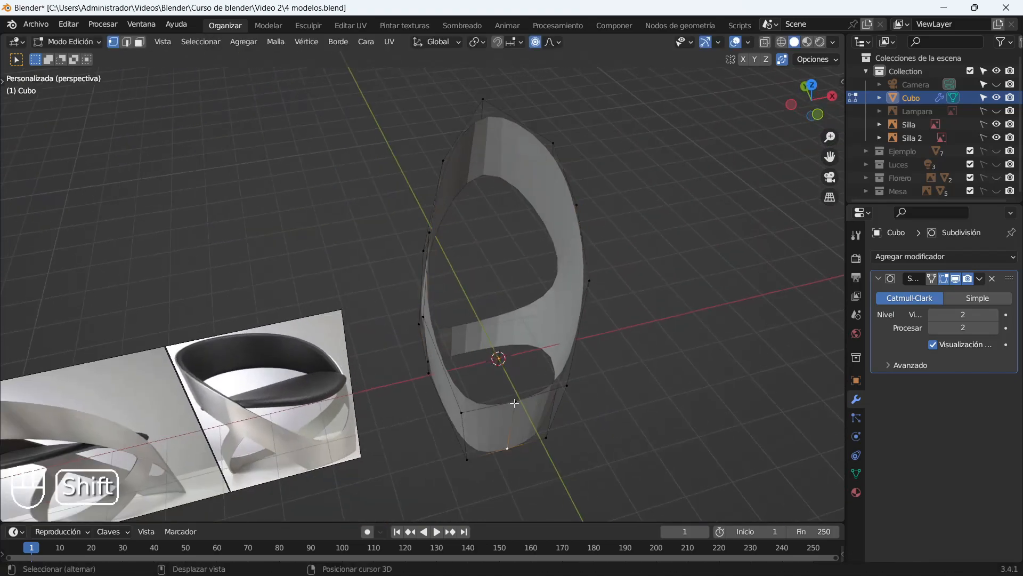
key(g)
right_click(467, 344)
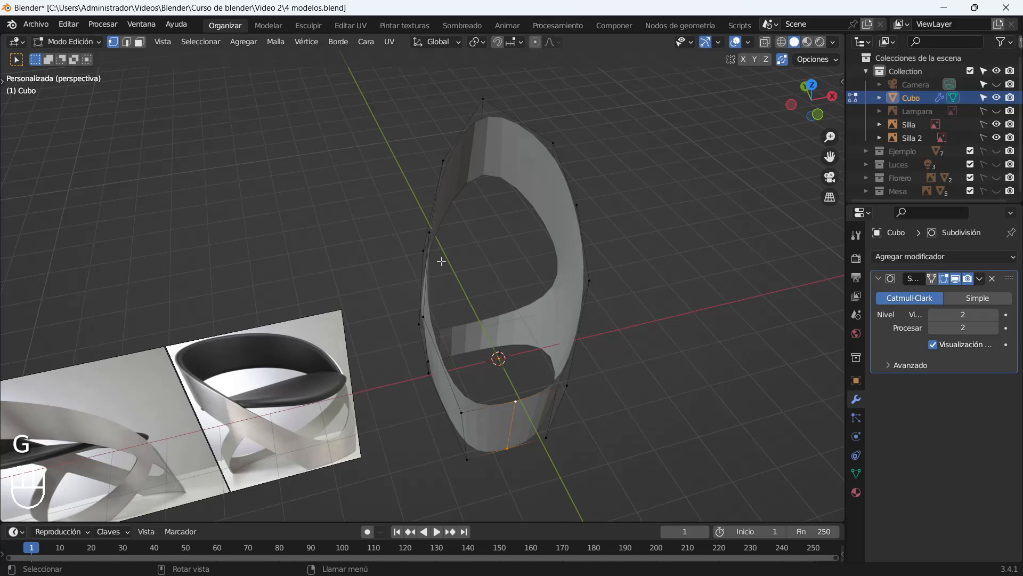
key(g)
click(445, 264)
middle_drag(445, 264, 517, 302)
key(Tab)
key(Tab)
Try adding a horizontal loop cut around the band across the front leg, and undo it.
scroll(475, 412, up, 2)
shift+middle_drag(475, 412, 456, 349)
key(ctrl+r)
click(492, 362)
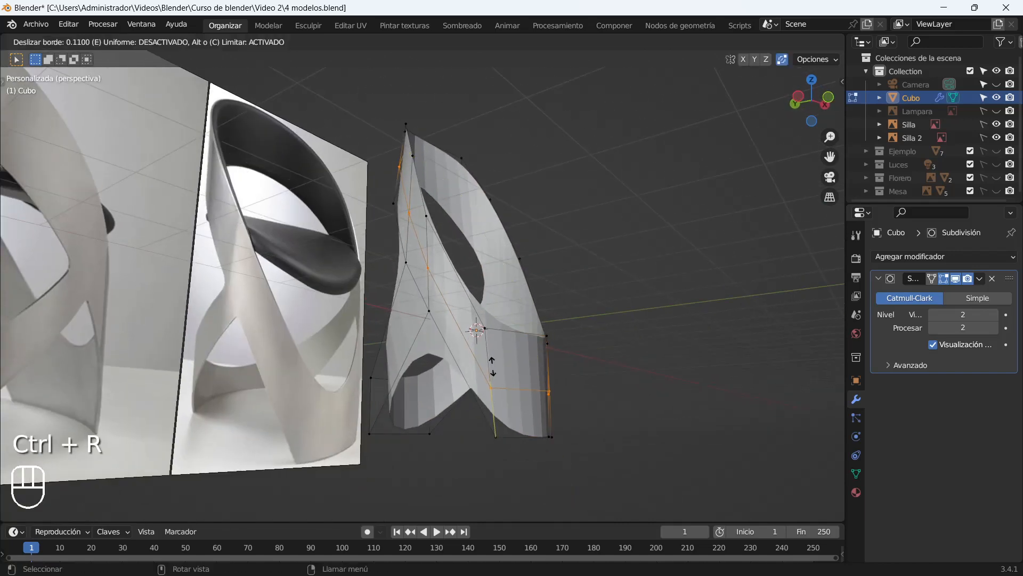
click(488, 373)
key(ctrl+z)
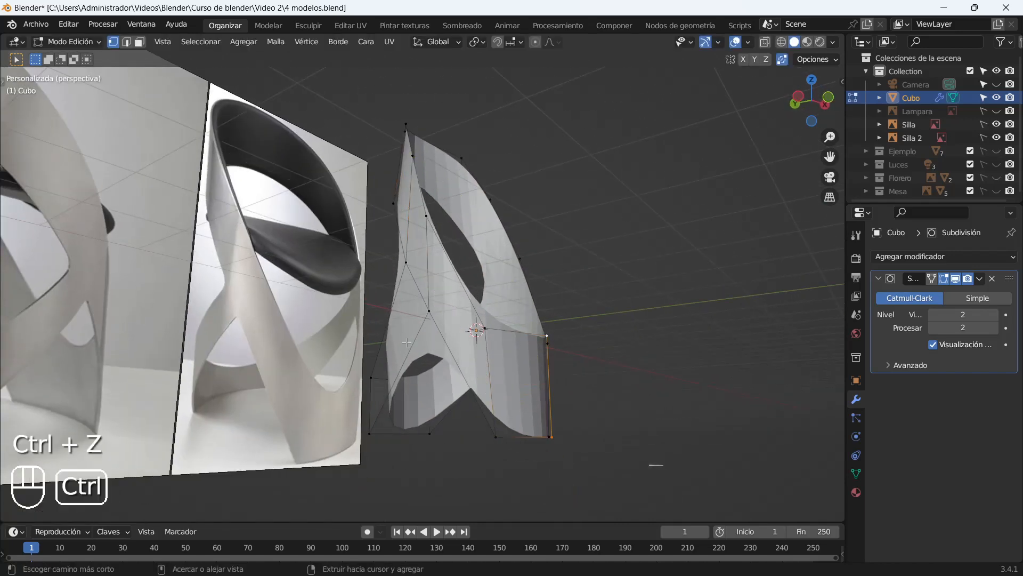
Add a loop cut to each rear leg and slide it close to the junction with the band.
key(ctrl+r)
click(411, 315)
click(442, 282)
middle_drag(442, 281, 277, 282)
key(ctrl+r)
click(440, 316)
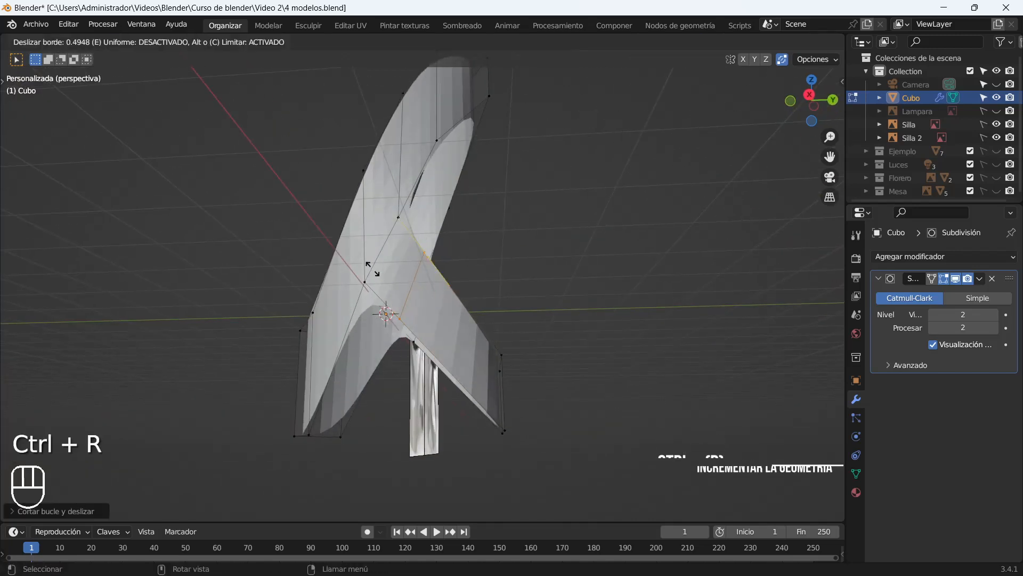
click(351, 251)
In Object Mode, set the Subdivision viewport level to 3 and shade the chair frame smooth.
key(Tab)
click(995, 315)
right_click(376, 179)
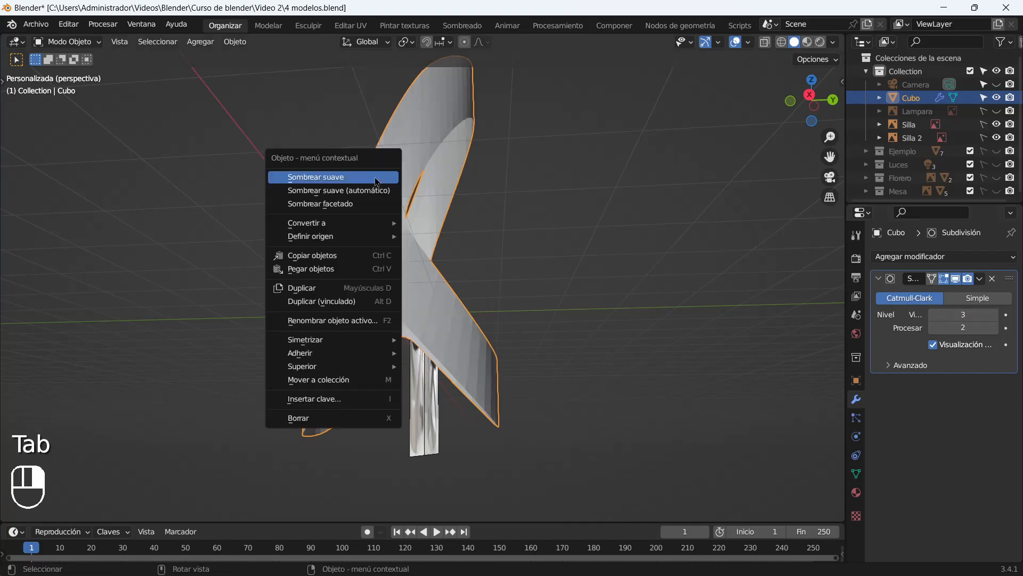
click(378, 181)
In Edit Mode with X-ray on, select the rearmost vertices of the backrest and rear legs from the right side view.
middle_drag(559, 256, 612, 484)
key(Tab)
drag(612, 484, 495, 324)
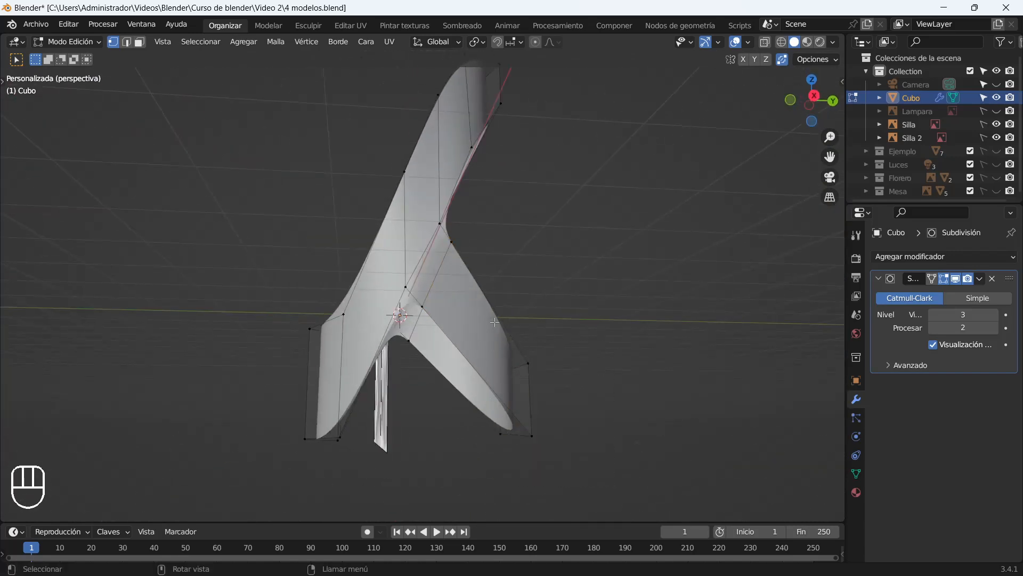
click(765, 41)
key(KP_1)
key(KP_3)
drag(578, 465, 463, 124)
scroll(555, 383, down, 2)
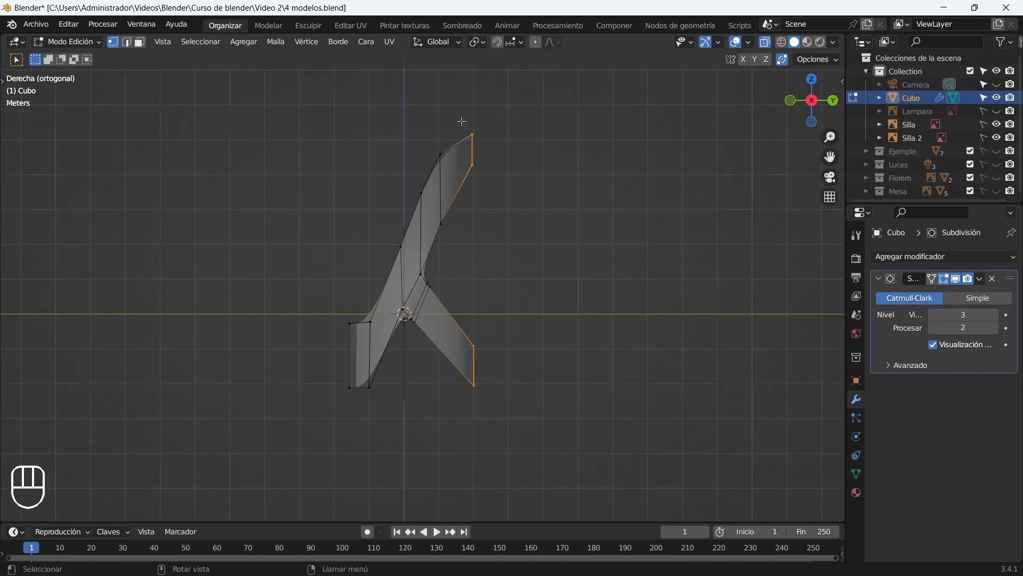
Try moving the rearmost vertices backward along Y with proportional editing at a radius of about 4.18 m, and undo the move.
key(g)
click(464, 122)
key(g)
scroll(422, 163, down, 7)
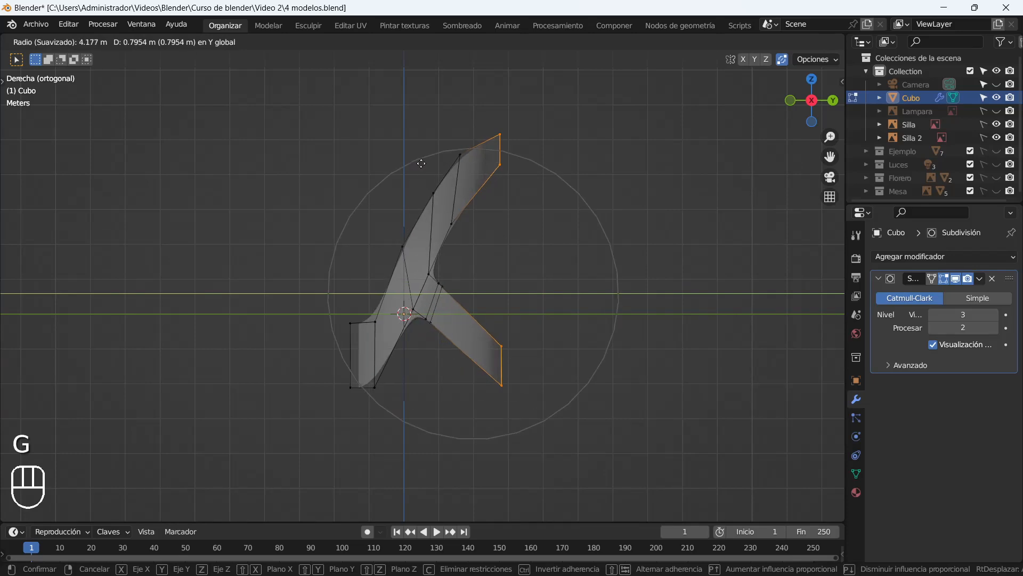
click(352, 160)
middle_drag(351, 160, 434, 216)
key(ctrl+z)
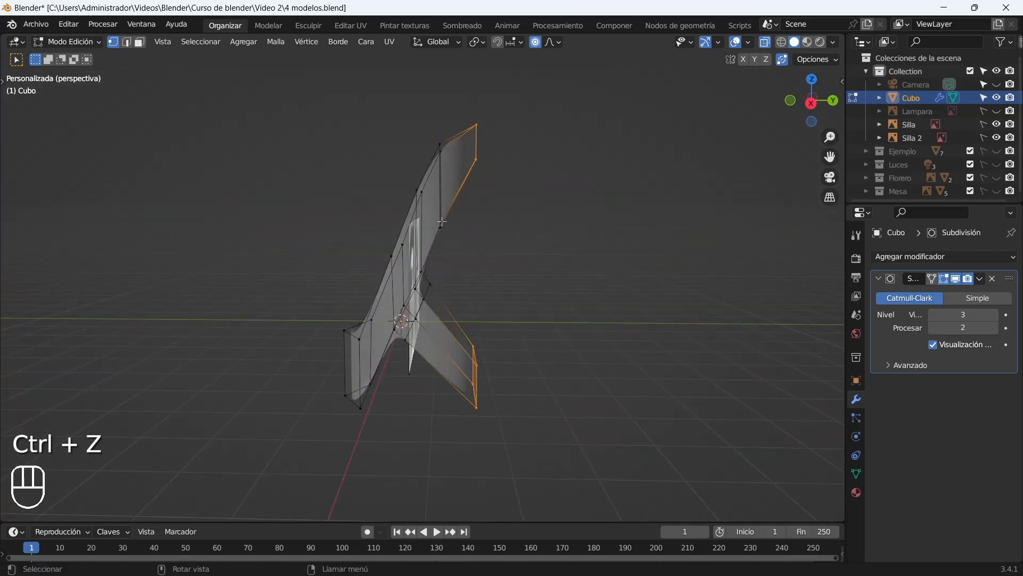
key(Tab)
middle_drag(334, 226, 326, 192)
key(ctrl+z)
key(Tab)
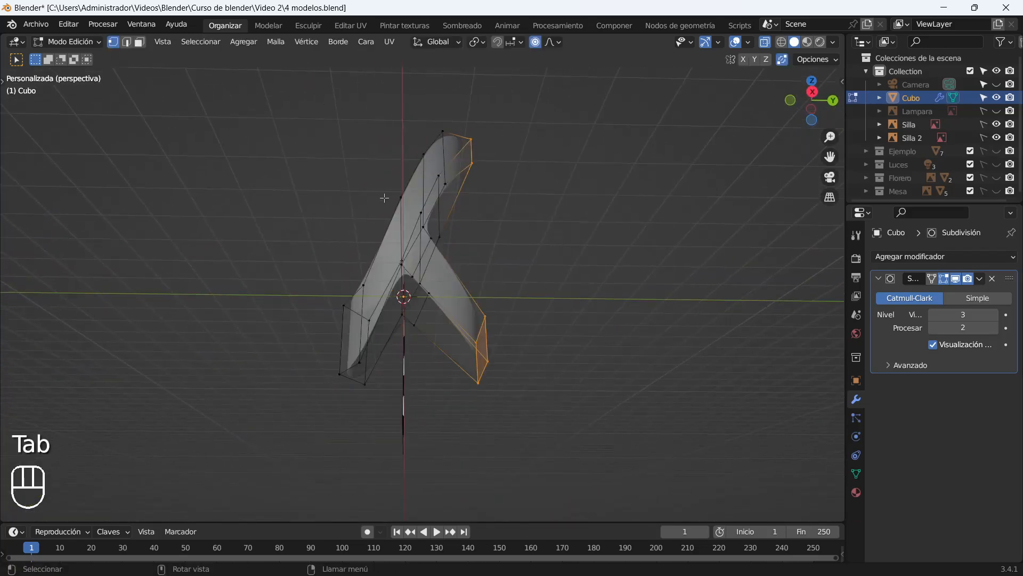
From the right side view, select all vertices behind the front leg and move them backward along Y.
key(KP_3)
drag(585, 484, 393, 121)
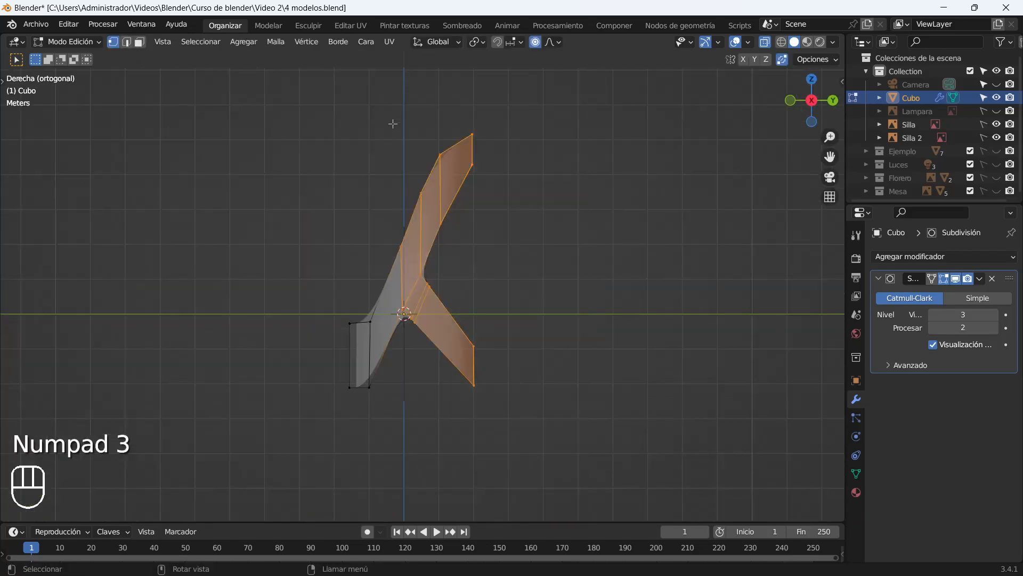
key(g)
right_click(386, 145)
key(g)
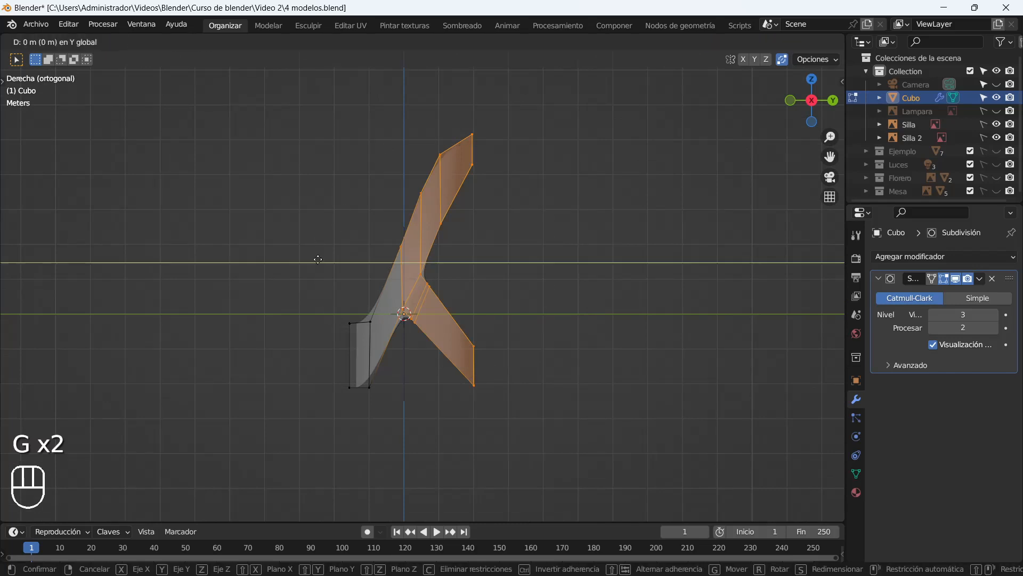
click(341, 258)
Lower the upper vertices of the front leg along Z and raise the upper end vertices of the rear legs slightly.
drag(306, 238, 379, 336)
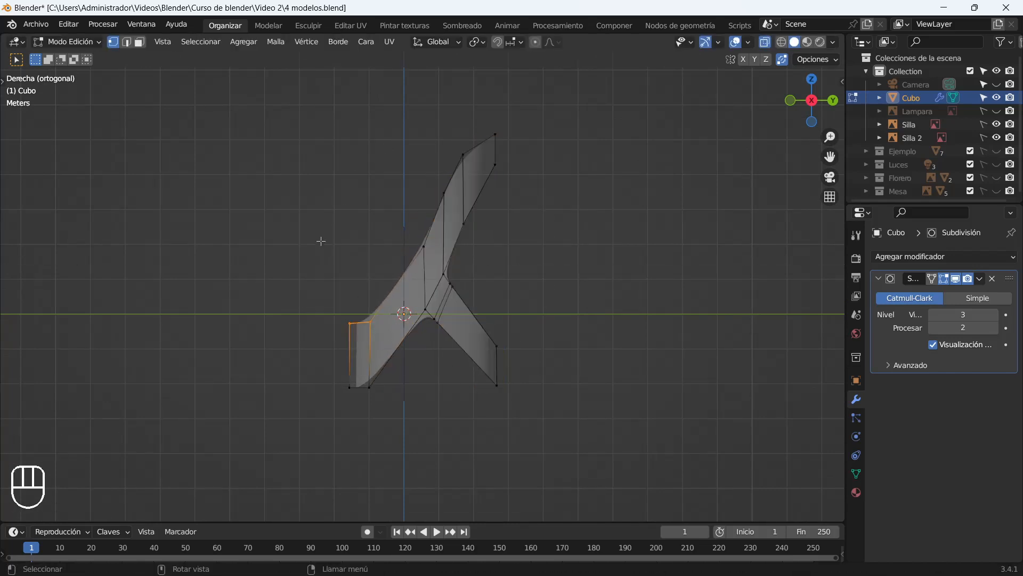
key(g)
key(z)
click(329, 262)
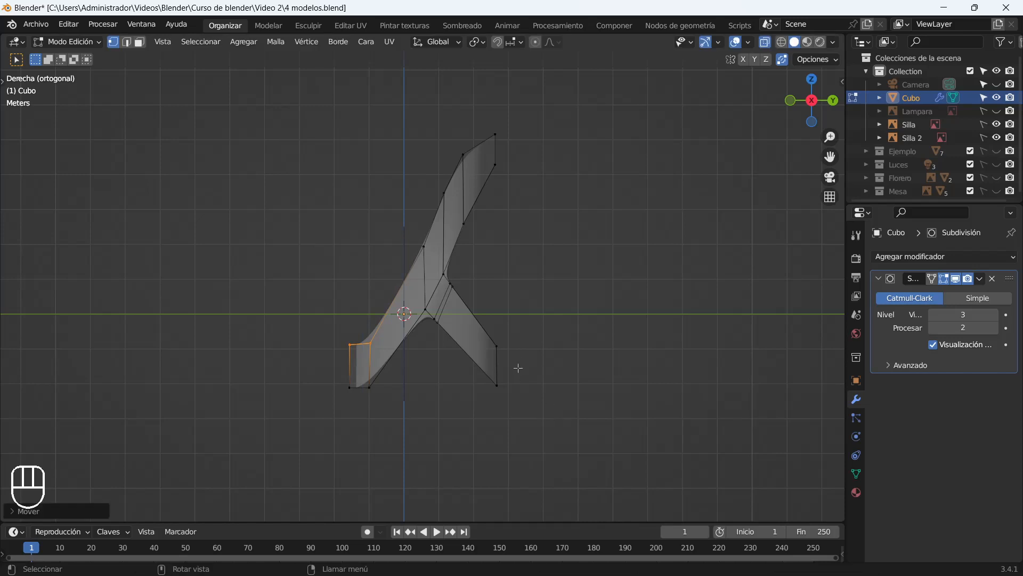
key(g)
key(z)
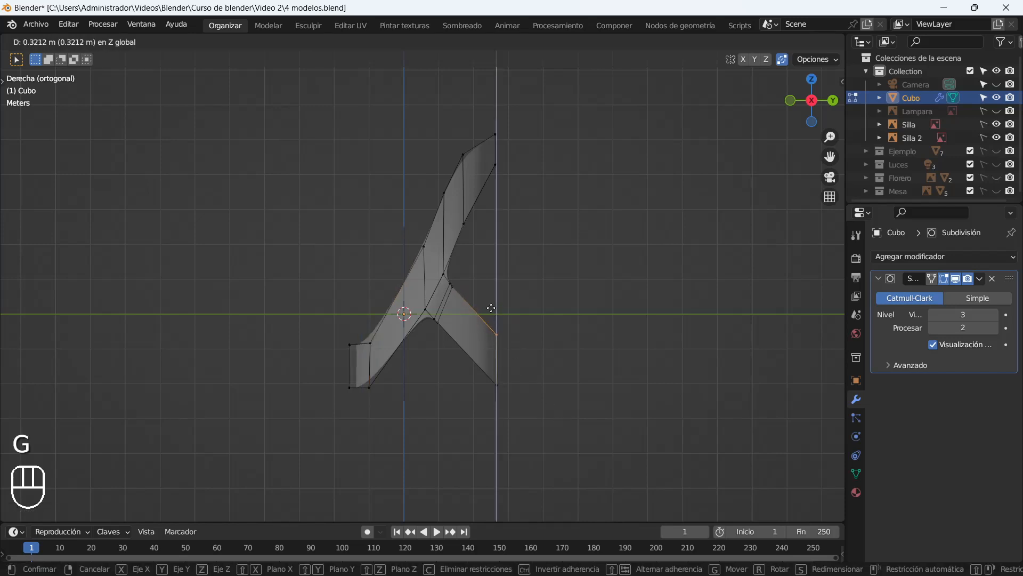
click(489, 311)
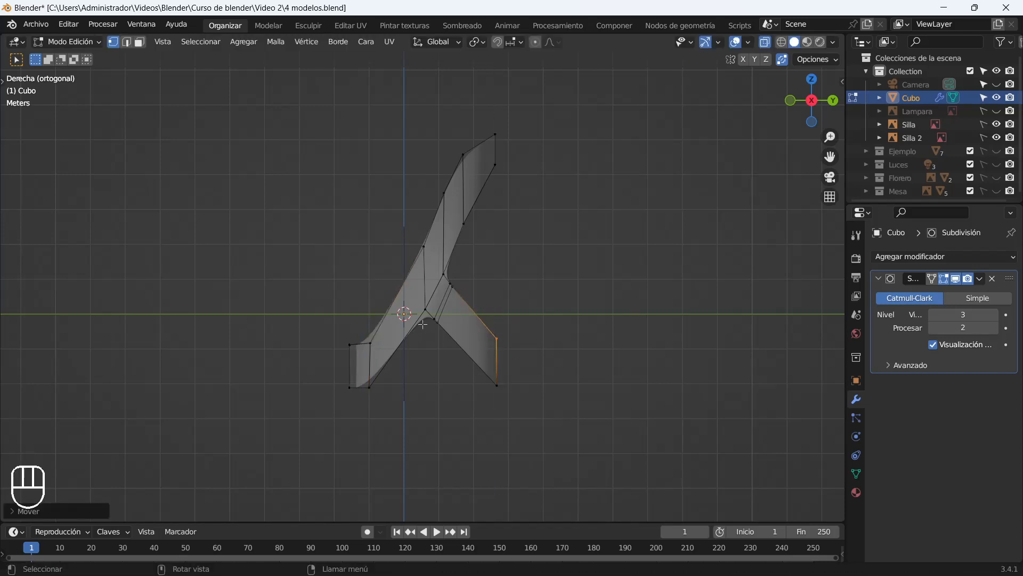
Add a centred loop cut across the rear band section that joins the two rear legs.
scroll(422, 325, up, 3)
middle_drag(434, 331, 558, 358)
key(KP_7)
drag(537, 111, 467, 272)
middle_drag(575, 222, 524, 273)
key(ctrl+r)
click(525, 273)
right_click(525, 274)
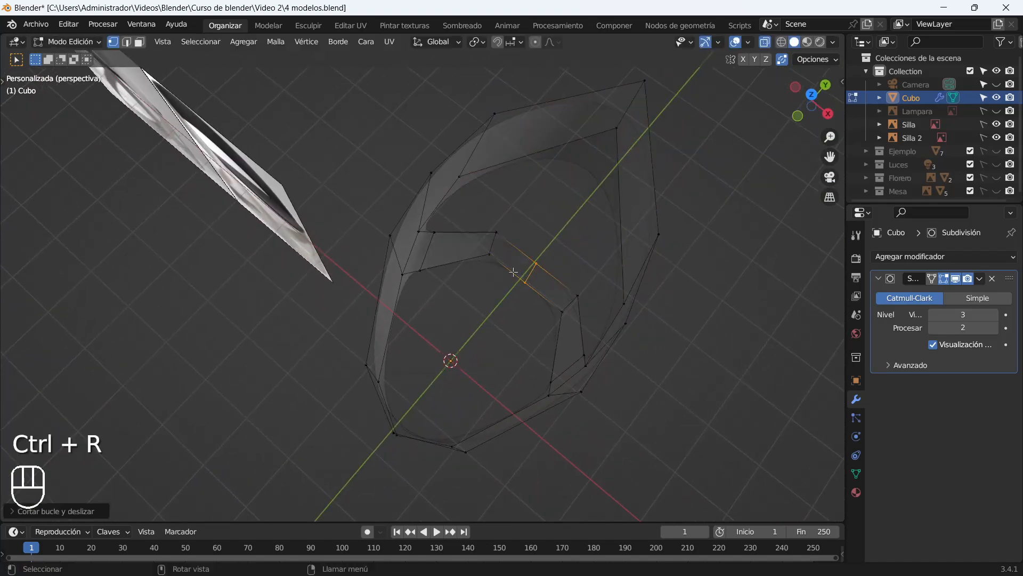
Turn X-ray off and disable the Subdivision modifier's display in Edit Mode.
key(KP_7)
drag(488, 152, 498, 166)
middle_drag(507, 173, 462, 131)
key(alt+z)
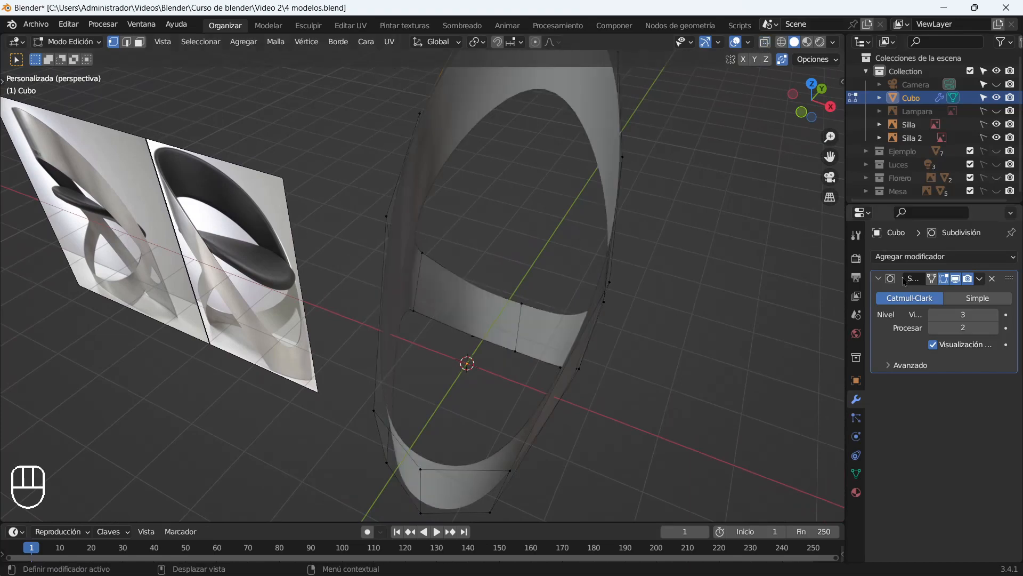
click(944, 279)
Select the left rear edges of the frame and scale them along Y in the top view.
mouse_move(511, 231)
middle_down()
mouse_move(490, 212)
mouse_move(504, 212)
middle_up()
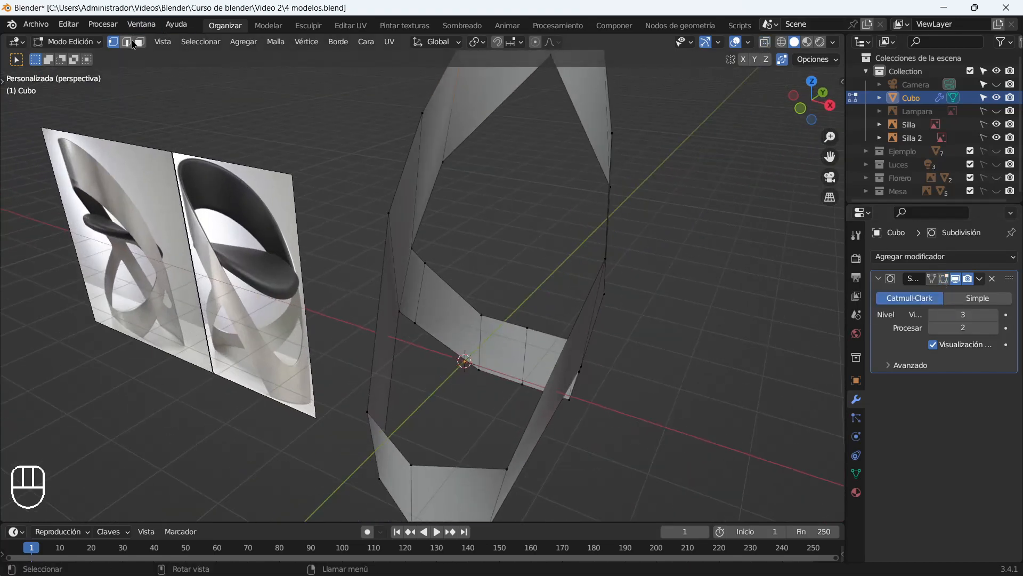
middle_drag(451, 106, 419, 198)
key(KP_7)
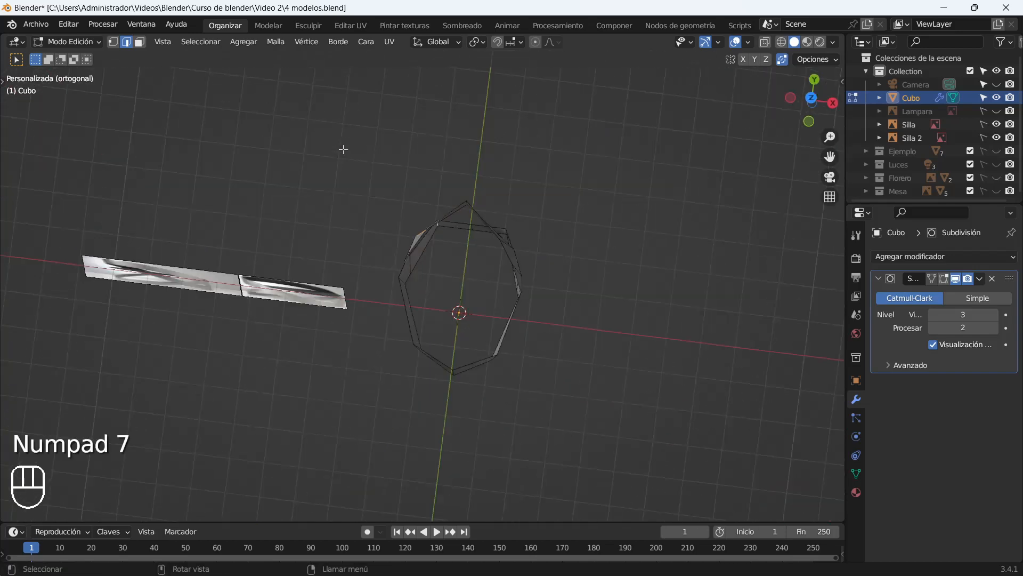
key(s)
key(y)
click(395, 185)
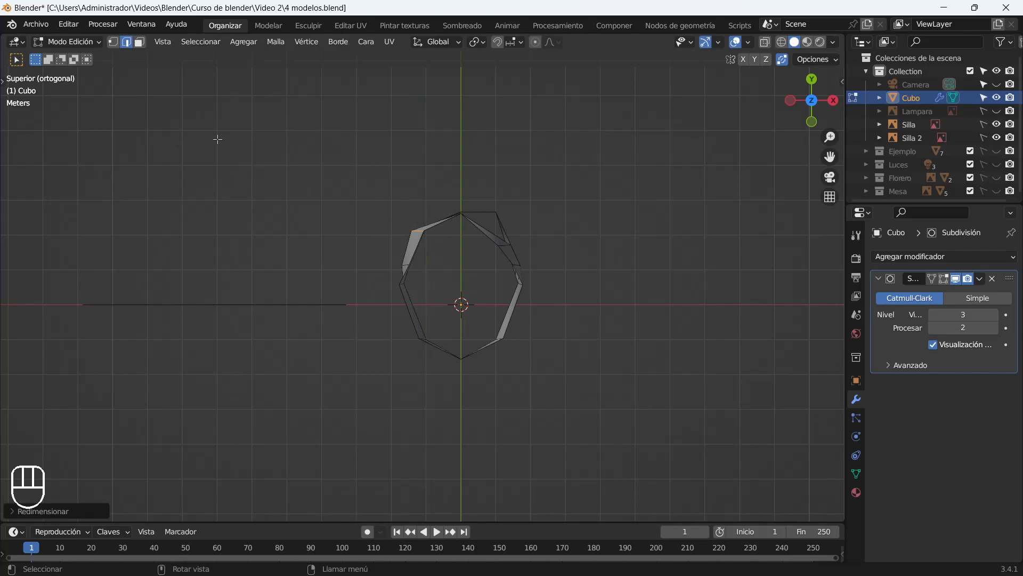
Select the left rear corner vertices and scale them together in X and Y with Z locked.
drag(243, 127, 442, 251)
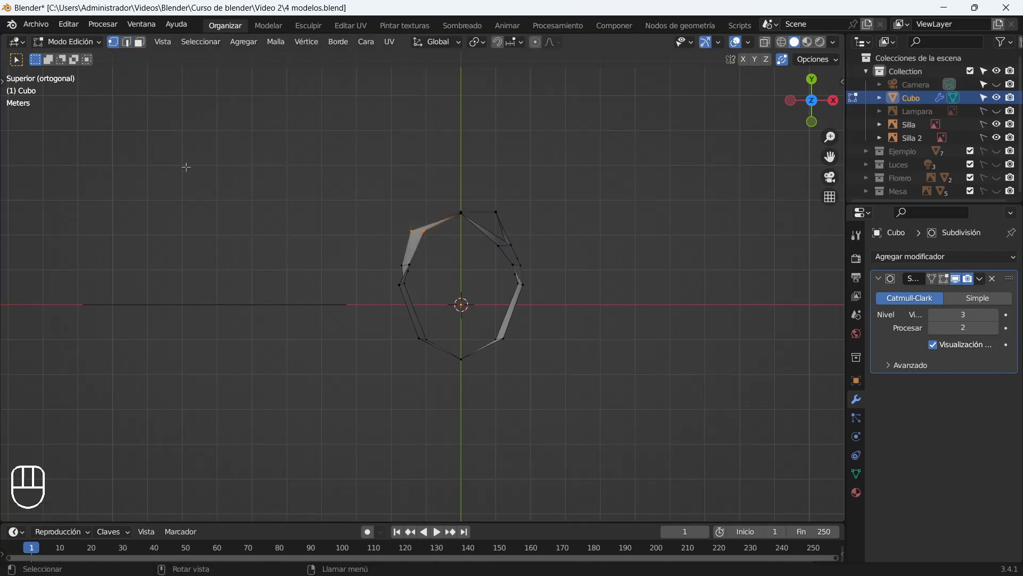
key(s)
key(shift+z)
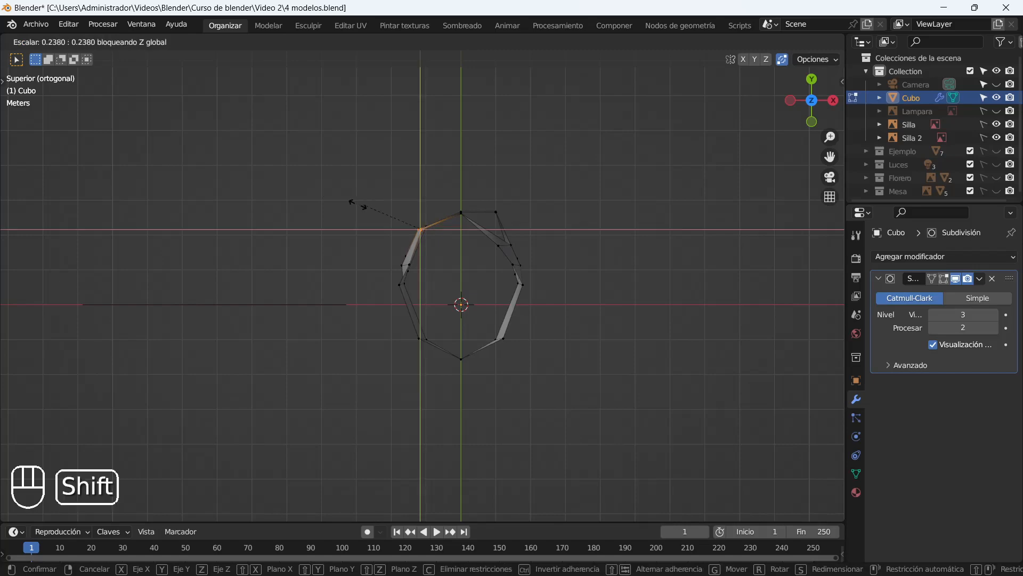
click(357, 201)
middle_drag(358, 202, 308, 214)
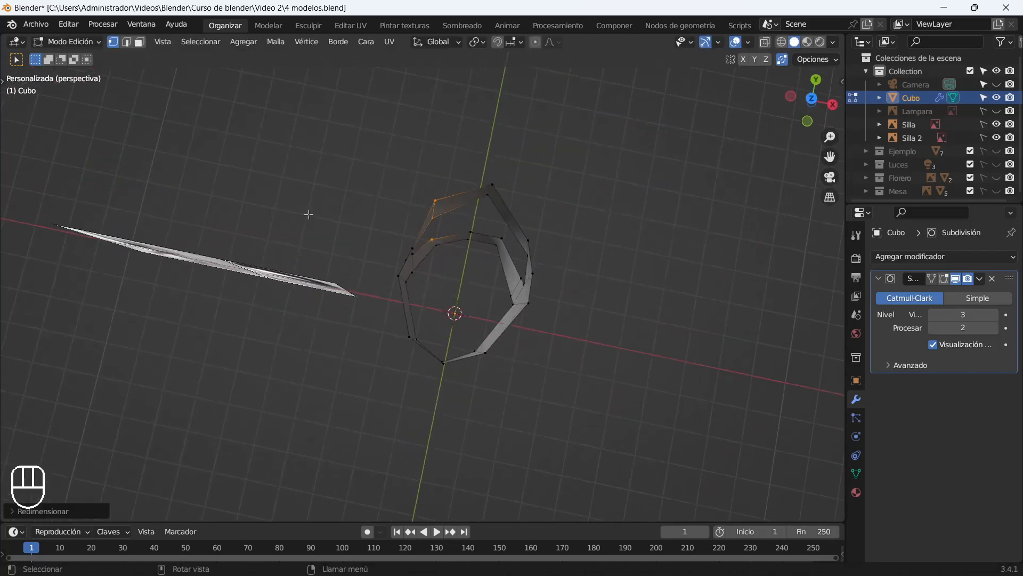
key(s)
key(shift+z)
click(175, 159)
Select the right rear edges of the backrest and rear band and scale them together with Z locked.
middle_drag(531, 252, 568, 231)
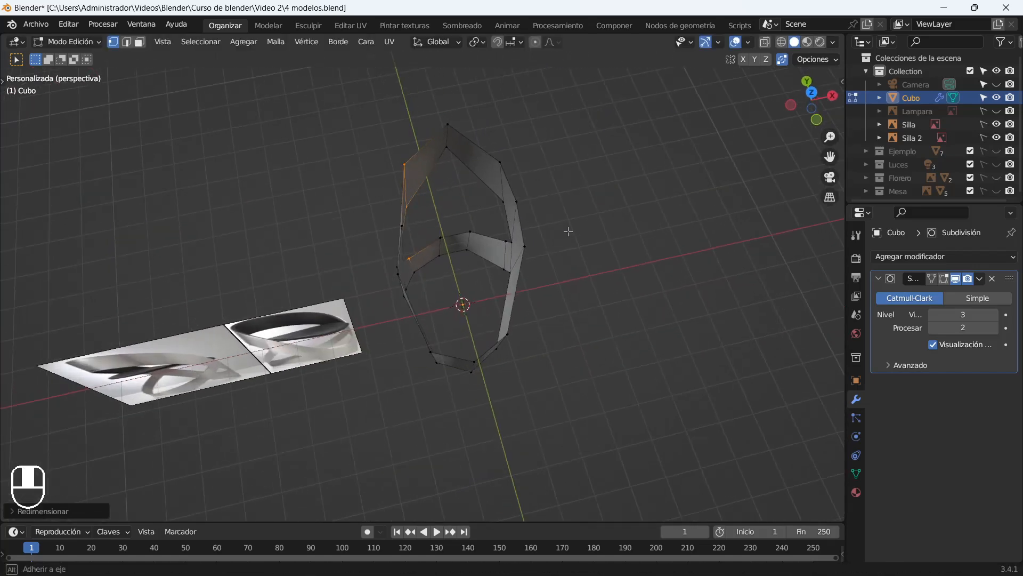
key(KP_7)
middle_drag(491, 175, 564, 201)
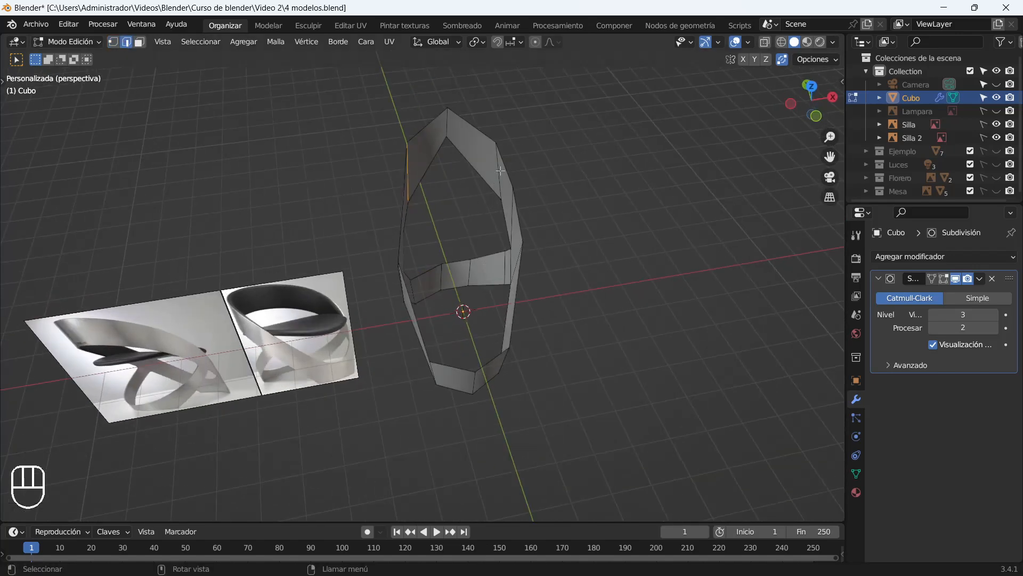
key(s)
key(shift+z)
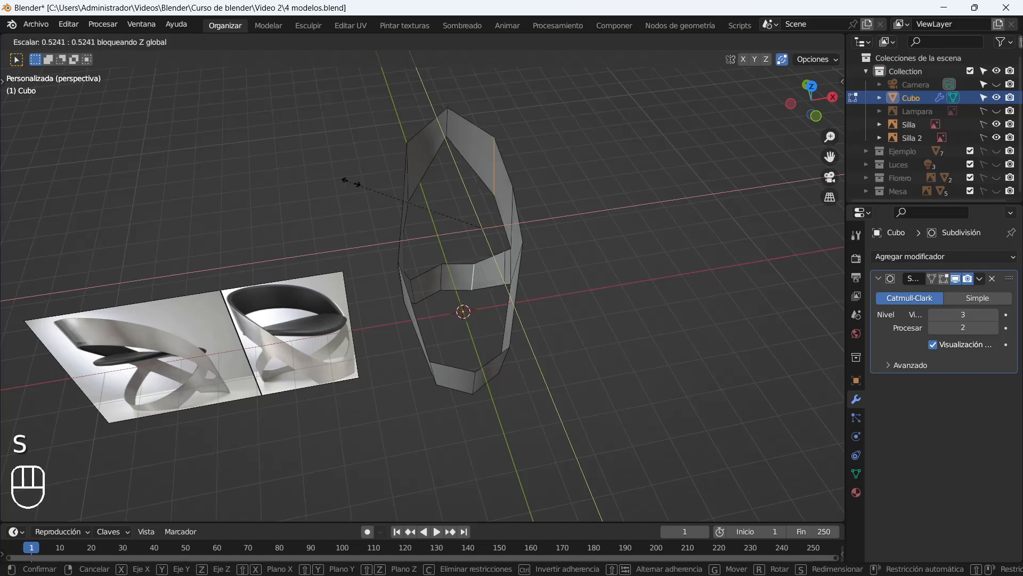
click(443, 217)
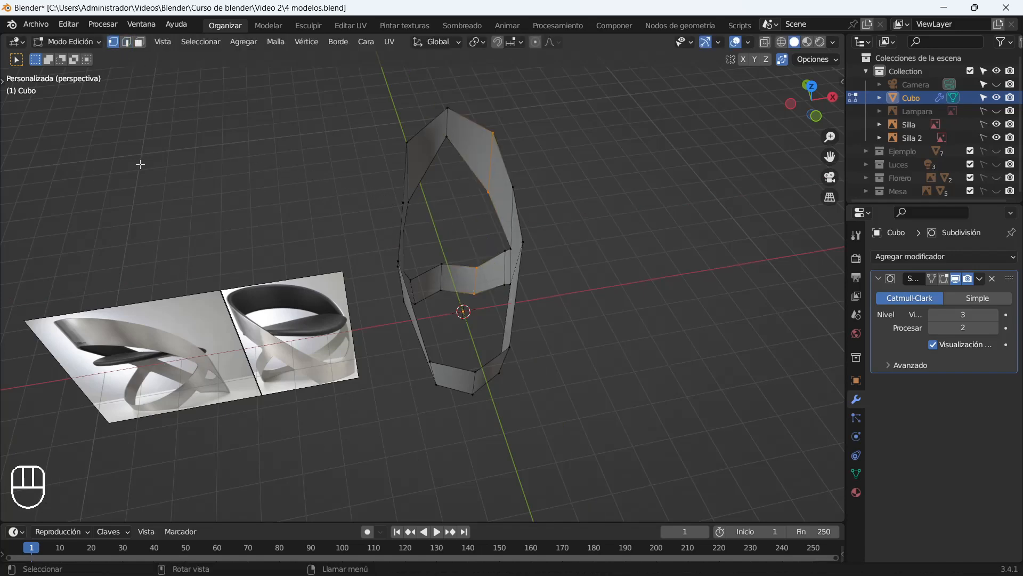
key(s)
key(shift+z)
click(465, 201)
key(s)
key(shift+z)
click(446, 202)
In the top view with X-ray on, reselect the left rear vertices and scale them into alignment with Z locked.
key(KP_7)
scroll(450, 228, up, 4)
drag(328, 131, 429, 228)
key(s)
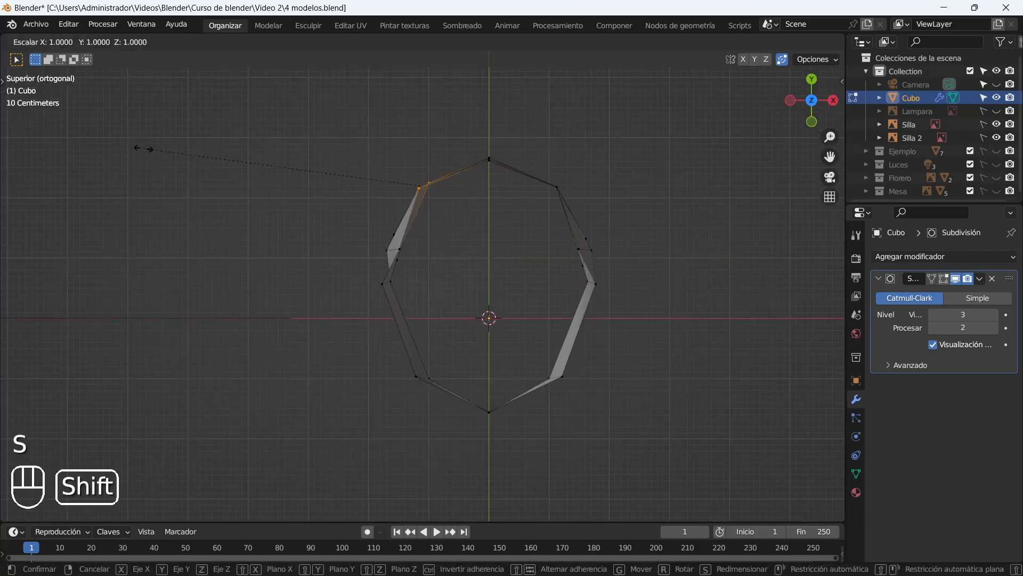
key(shift+z)
click(387, 166)
middle_drag(436, 207, 416, 200)
key(KP_7)
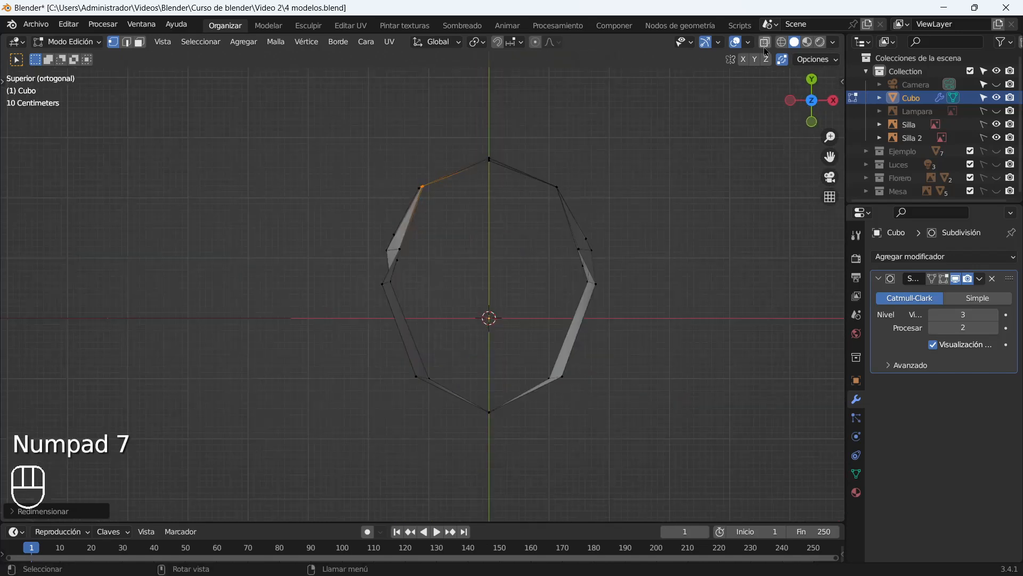
key(s)
key(shift+z)
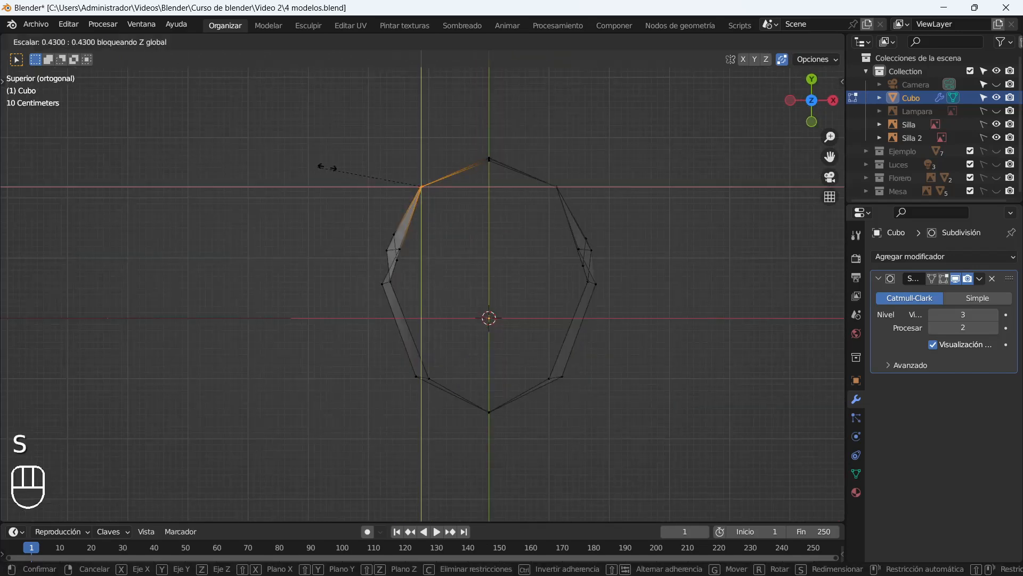
click(326, 167)
Select the rearmost centre vertices in the top view and scale them into line with each other.
scroll(642, 161, up, 3)
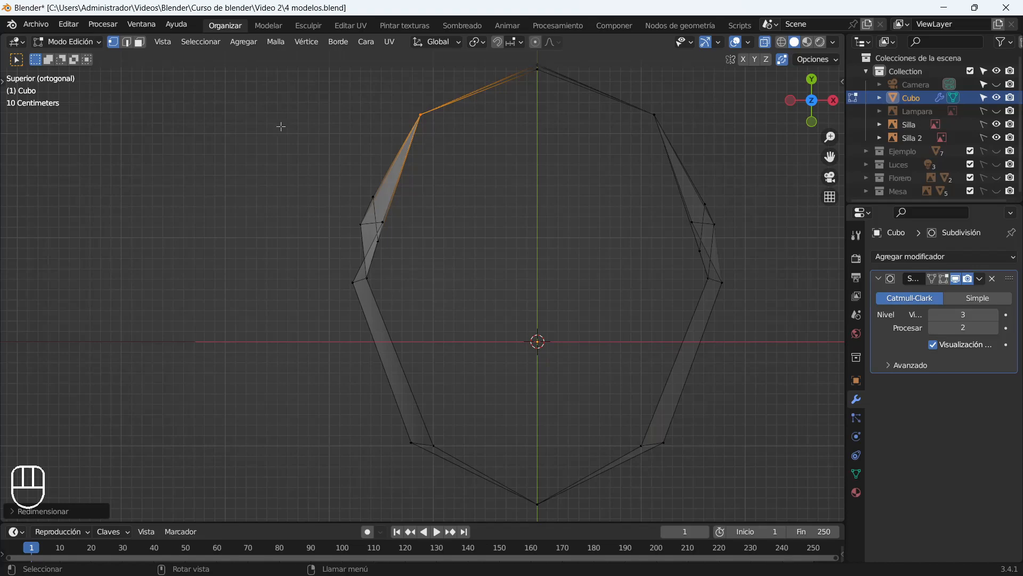
middle_drag(331, 226, 509, 263)
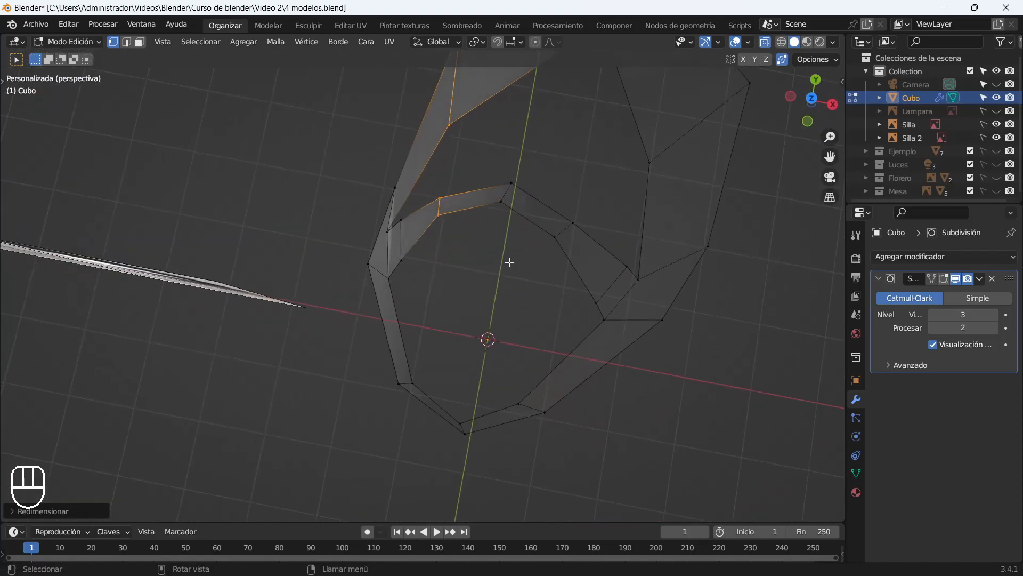
key(KP_7)
click(467, 117)
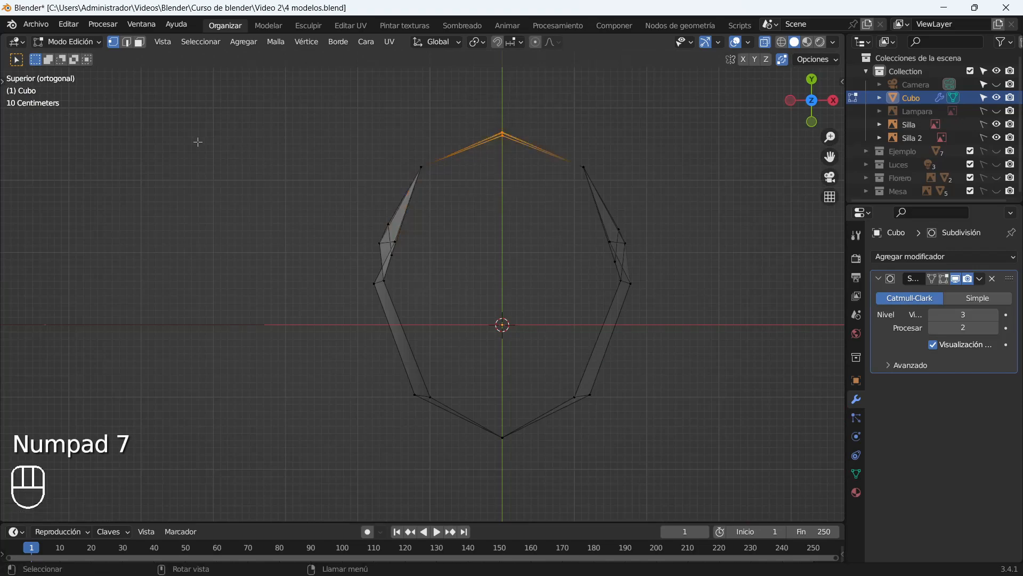
key(s)
click(287, 134)
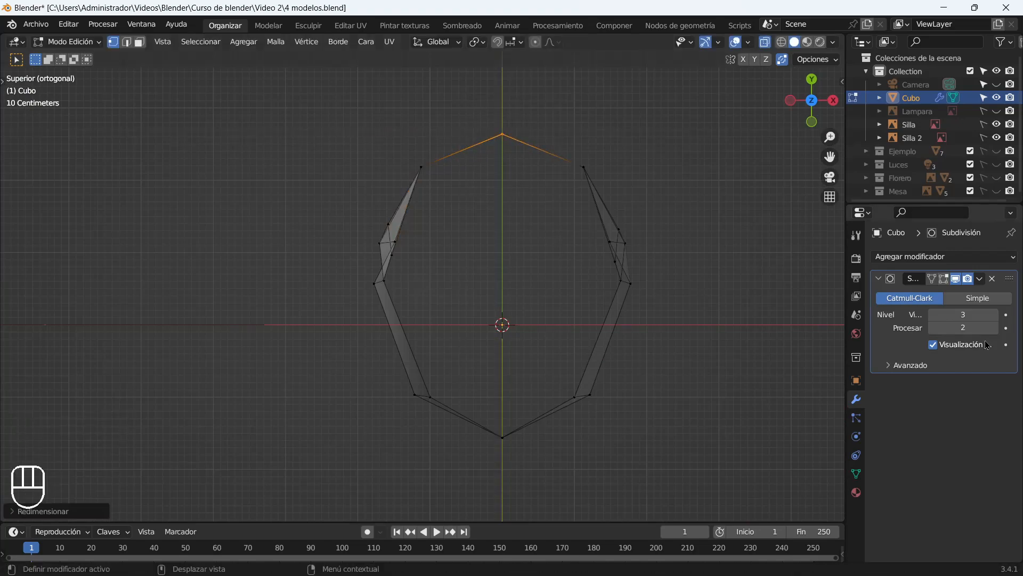
Re-enable the Subdivision display in Edit Mode and scale the right rear vertices together with Z locked.
middle_drag(820, 341, 636, 312)
key(KP_7)
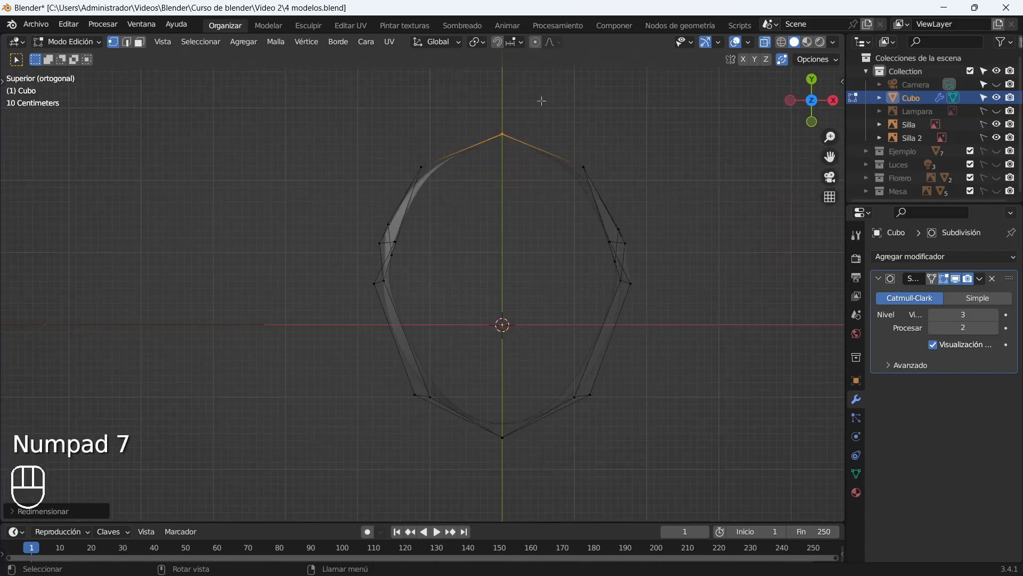
click(584, 168)
key(s)
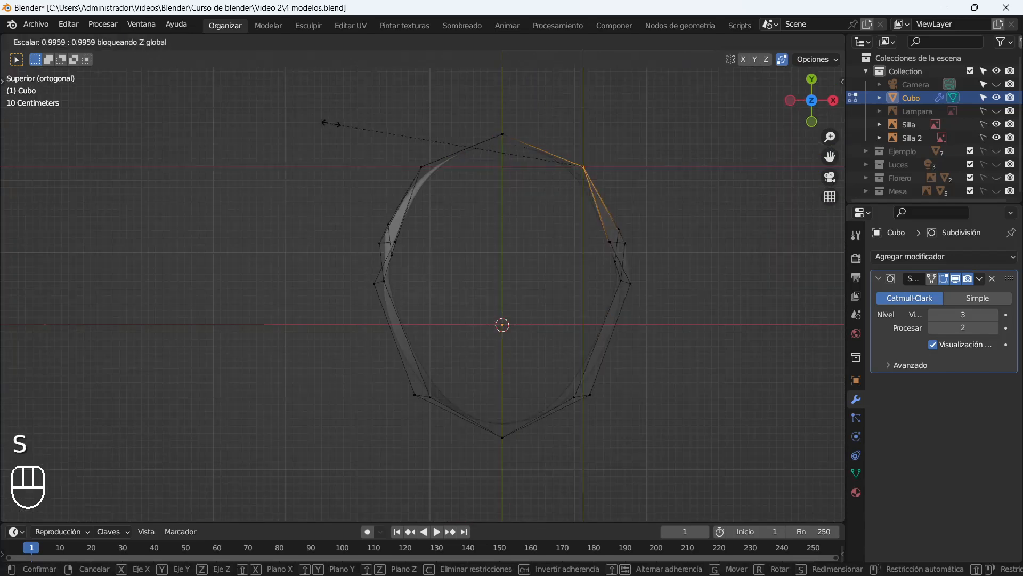
click(537, 195)
Turn on the Subdivision modifier's on-cage display and scale the left rear vertices together with Z locked.
click(936, 283)
drag(372, 132, 453, 222)
key(s)
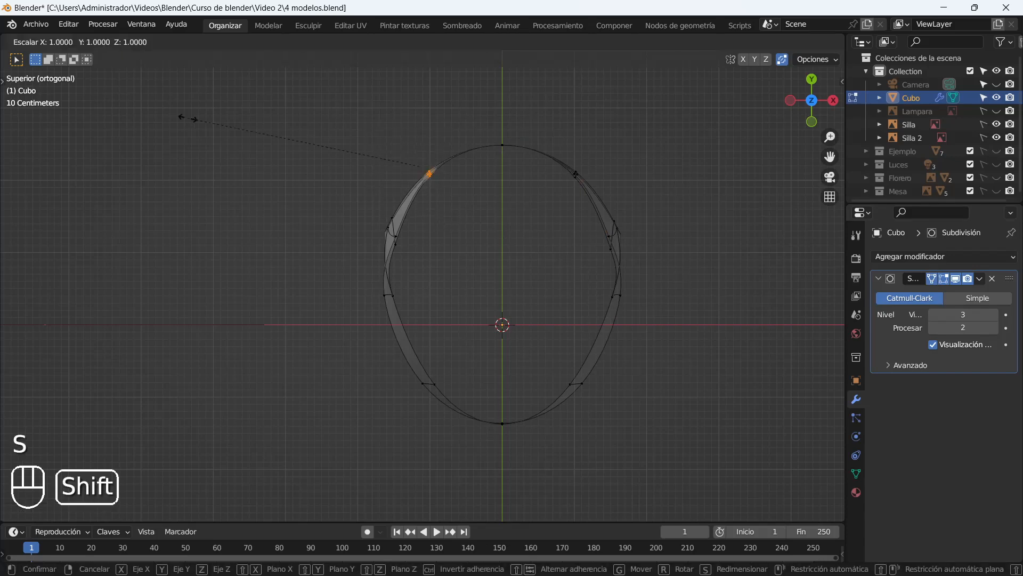
key(shift+z)
click(544, 286)
Select the right side edge loop of the frame and narrow it along X in the top view.
middle_drag(543, 286, 530, 320)
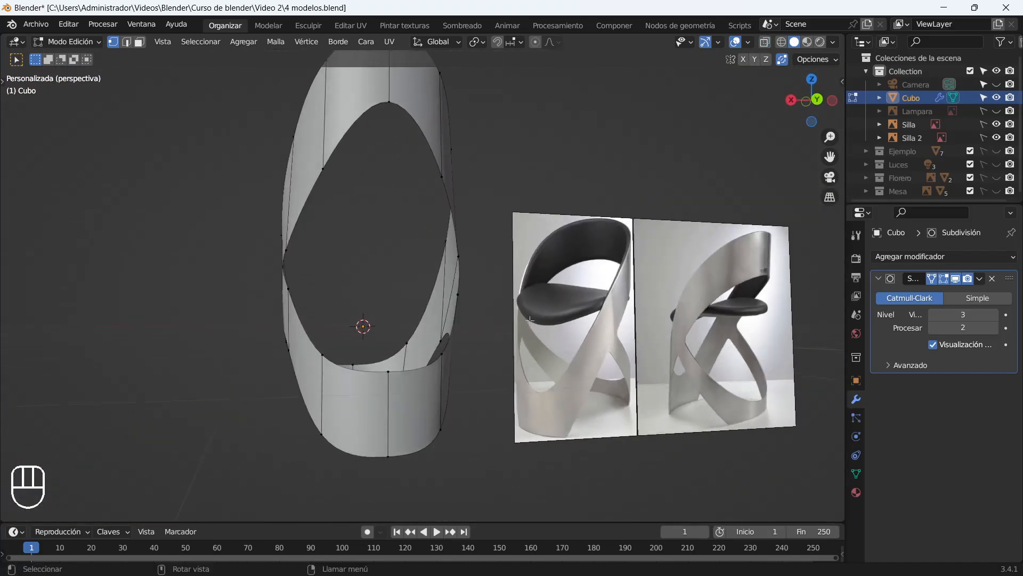
middle_drag(268, 268, 479, 309)
click(394, 272)
shift+click(561, 355)
middle_drag(540, 334, 479, 360)
key(KP_7)
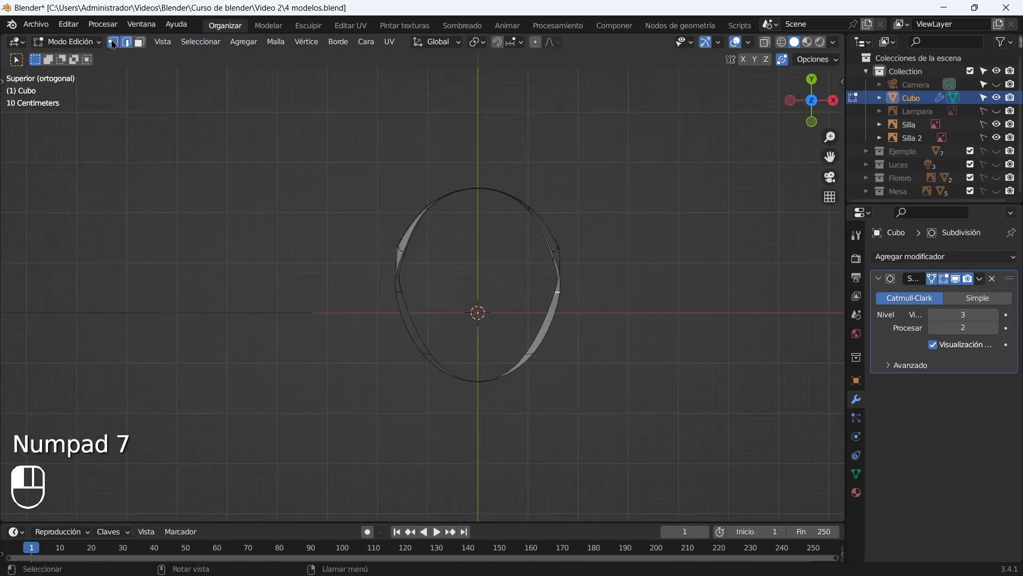
click(114, 42)
scroll(337, 294, up, 3)
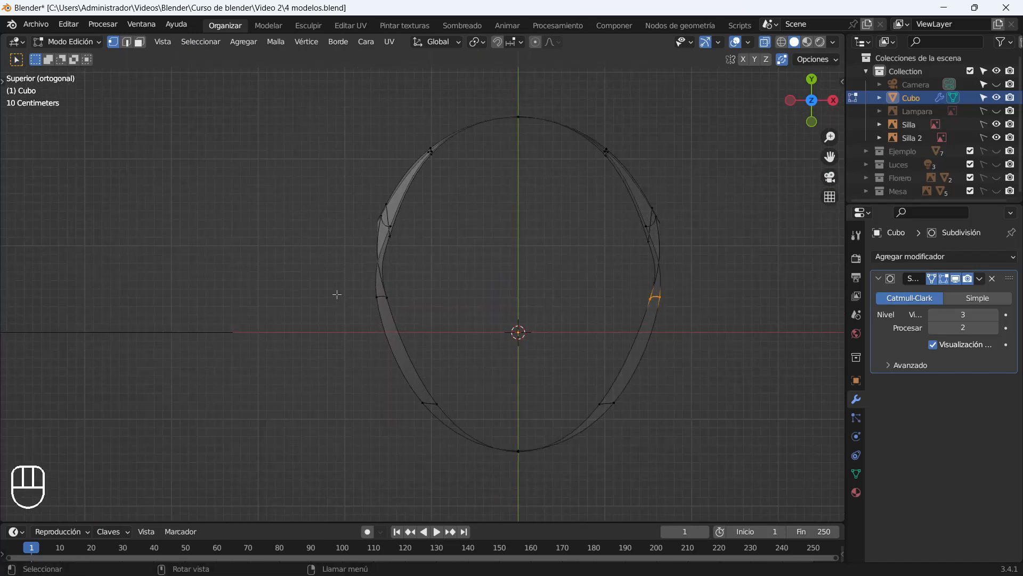
key(s)
key(x)
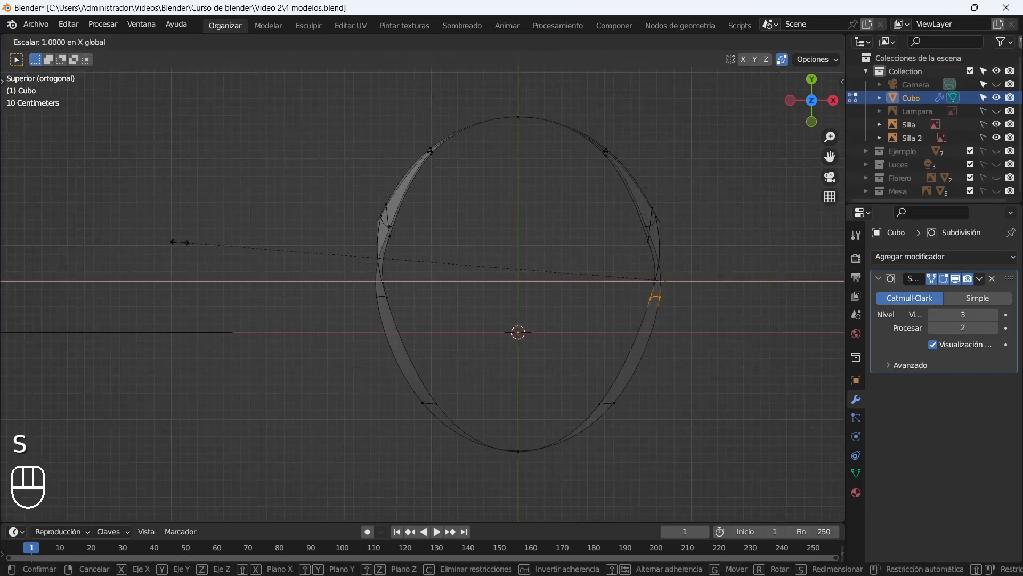
click(526, 277)
key(s)
key(Escape)
Select the matching left side vertices and scale them along X until the band's thickness collapses.
click(382, 296)
key(s)
key(x)
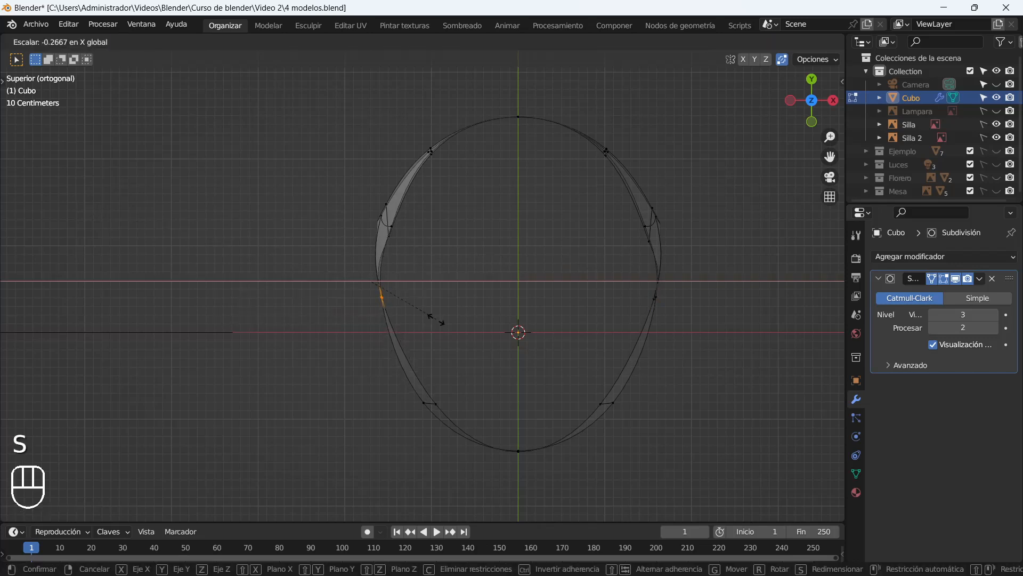
click(429, 316)
key(s)
key(x)
click(340, 269)
key(s)
key(x)
click(176, 189)
Flatten the frame's right side and front-right vertices along X so the band becomes a thin line in the top view.
drag(676, 318, 621, 281)
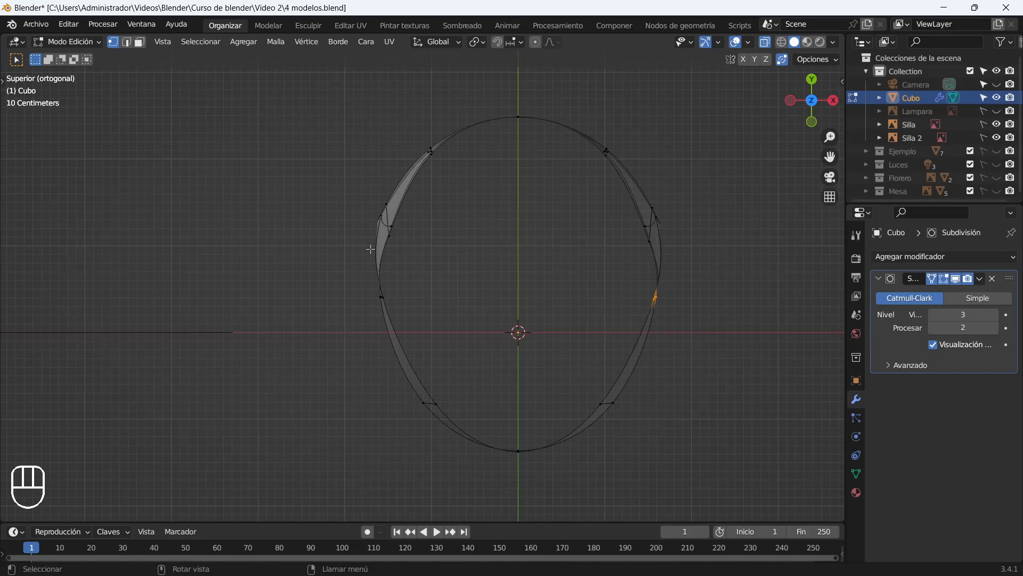
alt+click(573, 420)
key(s)
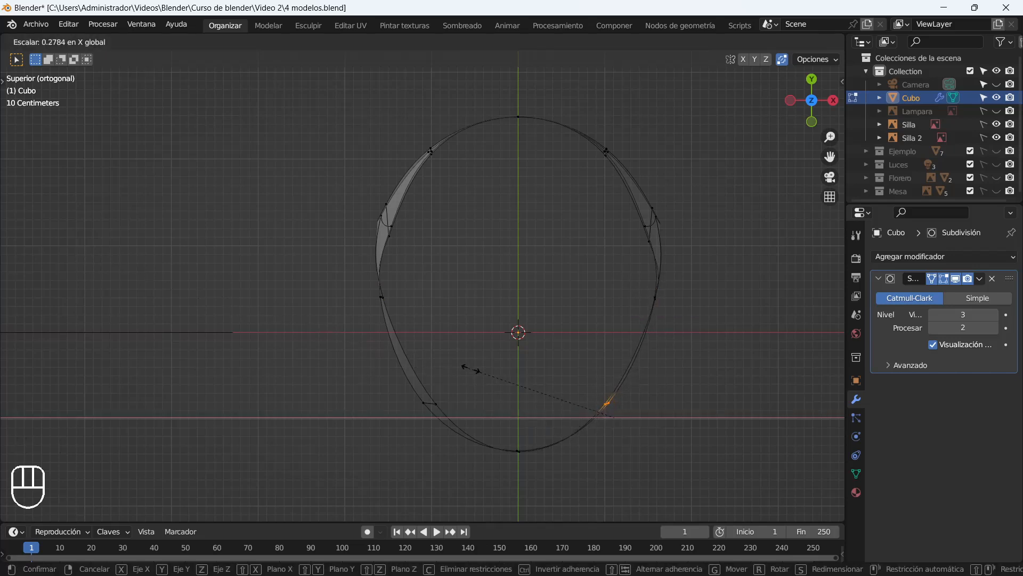
click(148, 303)
key(s)
right_click(320, 361)
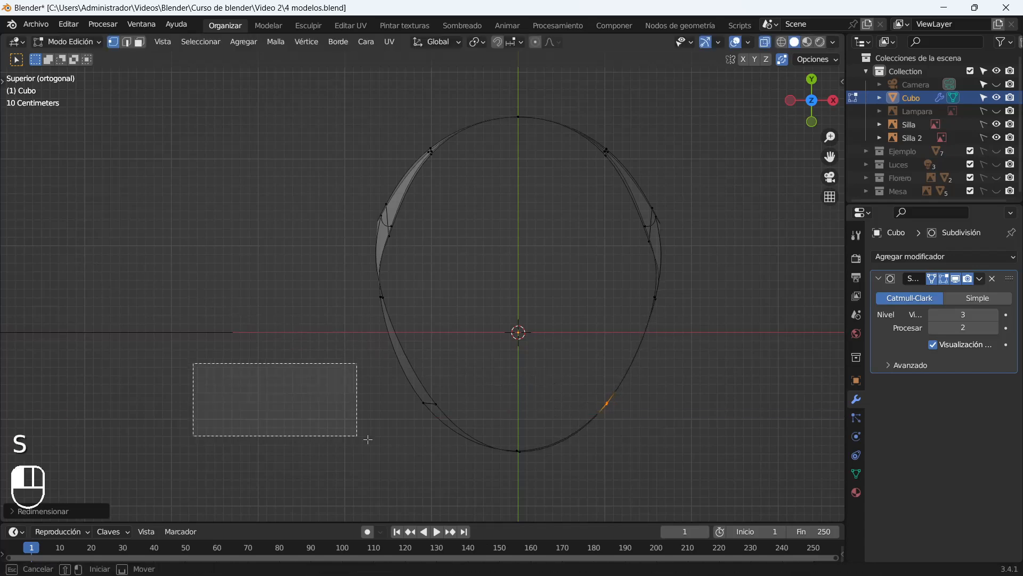
Select the front-left vertices and scale them along X until the band's thickness collapses.
drag(193, 364, 459, 447)
key(s)
key(x)
click(368, 404)
drag(235, 320, 438, 448)
key(s)
key(x)
click(375, 402)
Select the oval's right side vertices again in the top view and rescale them.
scroll(701, 413, up, 1)
middle_drag(699, 410, 547, 457)
scroll(598, 284, down, 4)
key(KP_7)
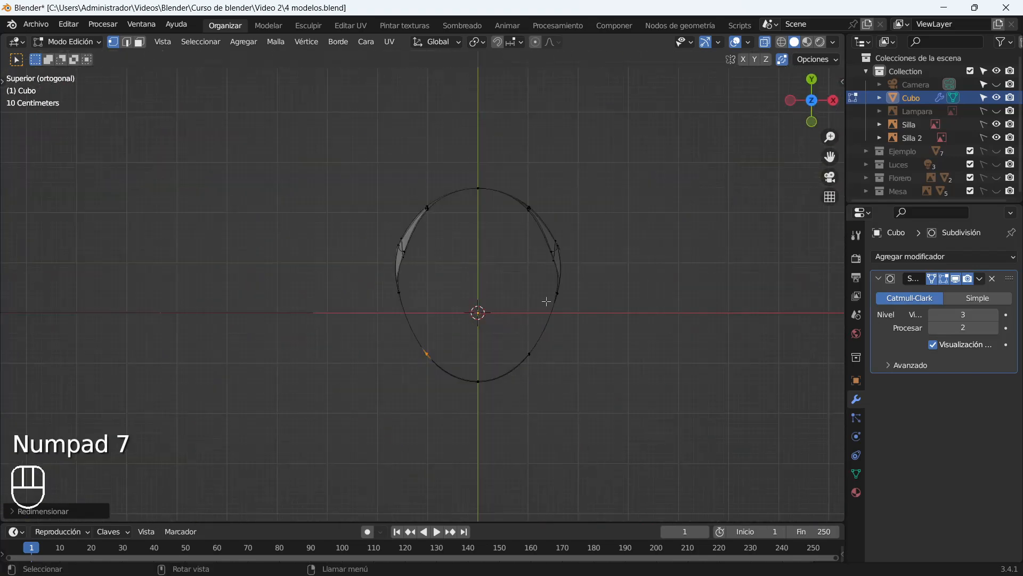
drag(659, 317, 570, 284)
key(s)
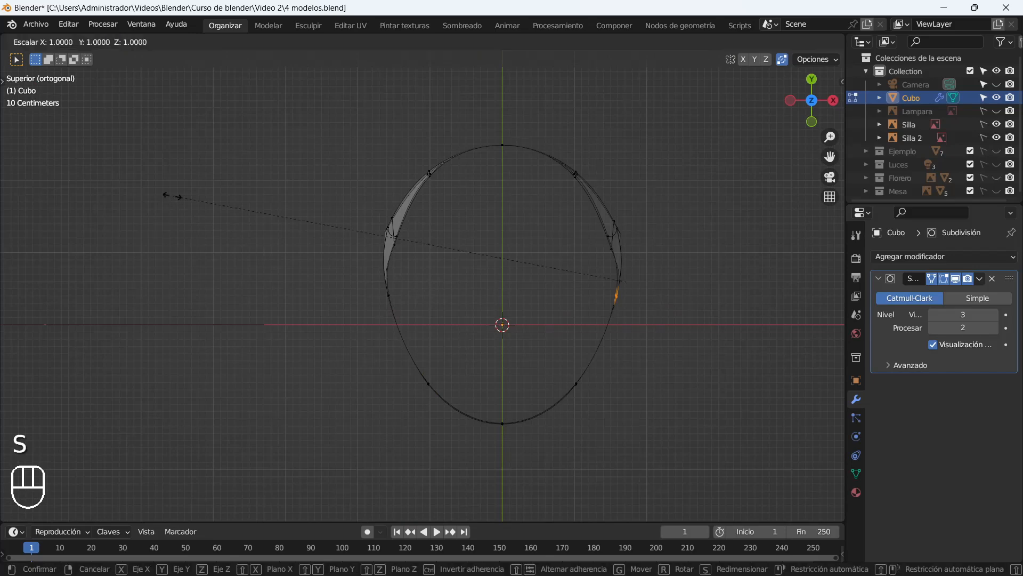
click(531, 302)
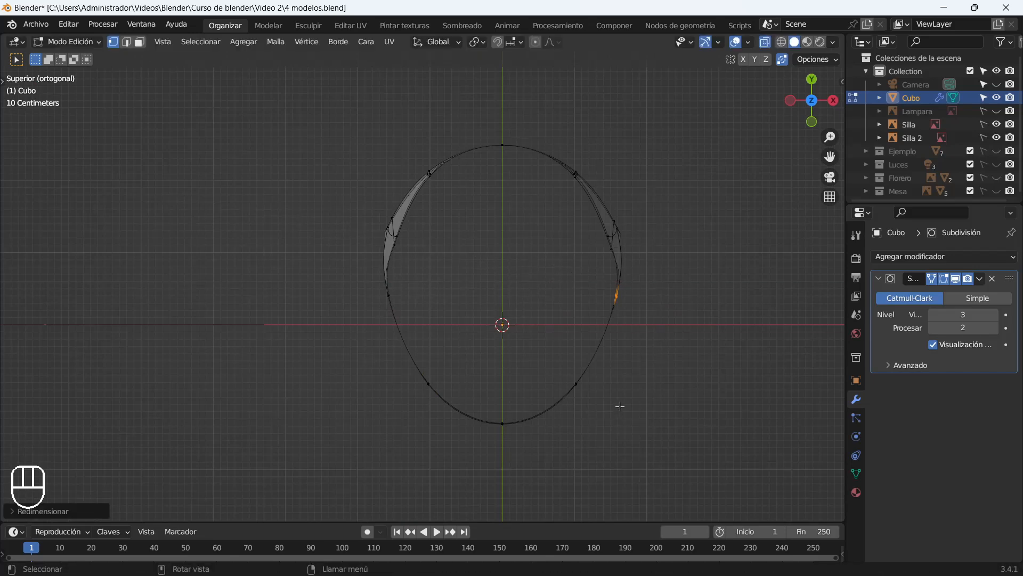
Widen the two front corner vertex groups to about 1.2 along X and move them about 0.25 m along Y.
drag(620, 406, 390, 358)
key(s)
key(x)
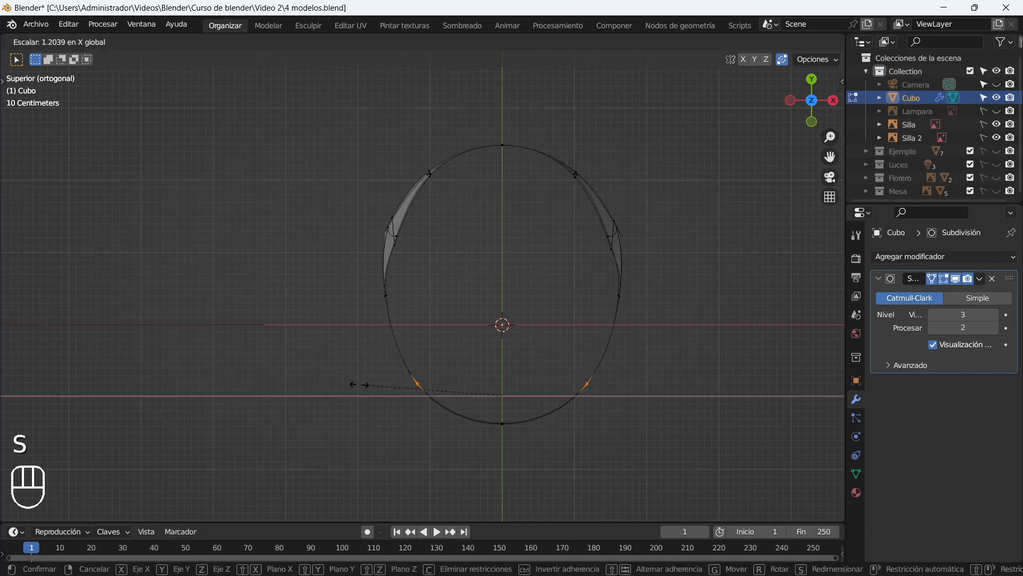
click(359, 384)
key(g)
key(y)
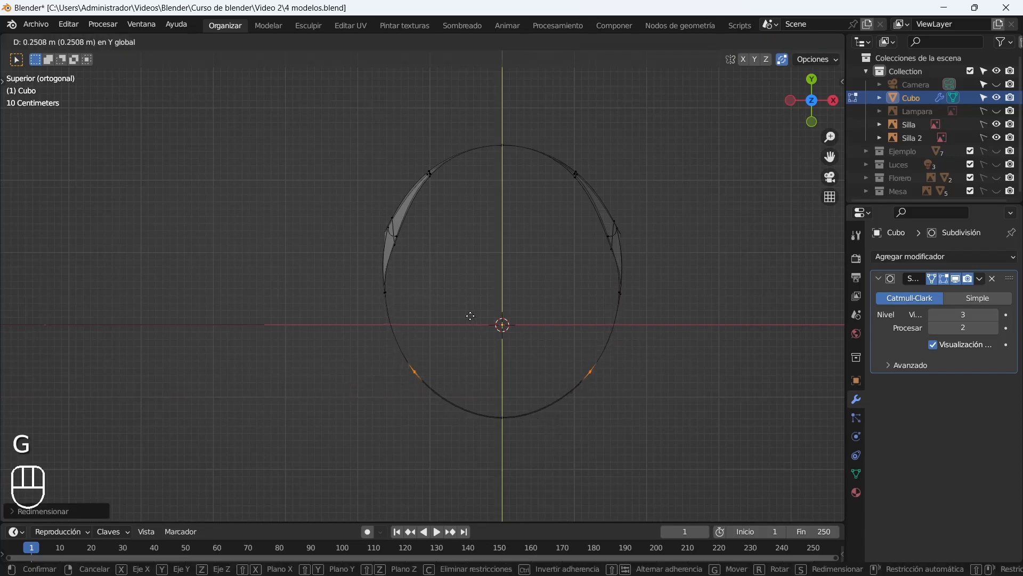
click(470, 316)
Select both rear corner vertex groups and scale them to about 0.99 along X.
drag(619, 197, 405, 155)
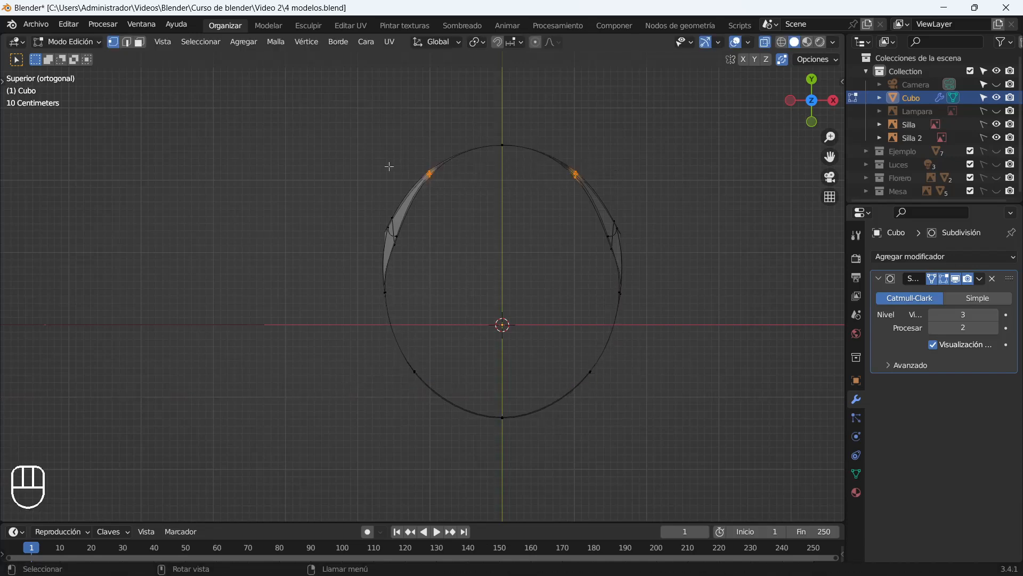
key(s)
key(x)
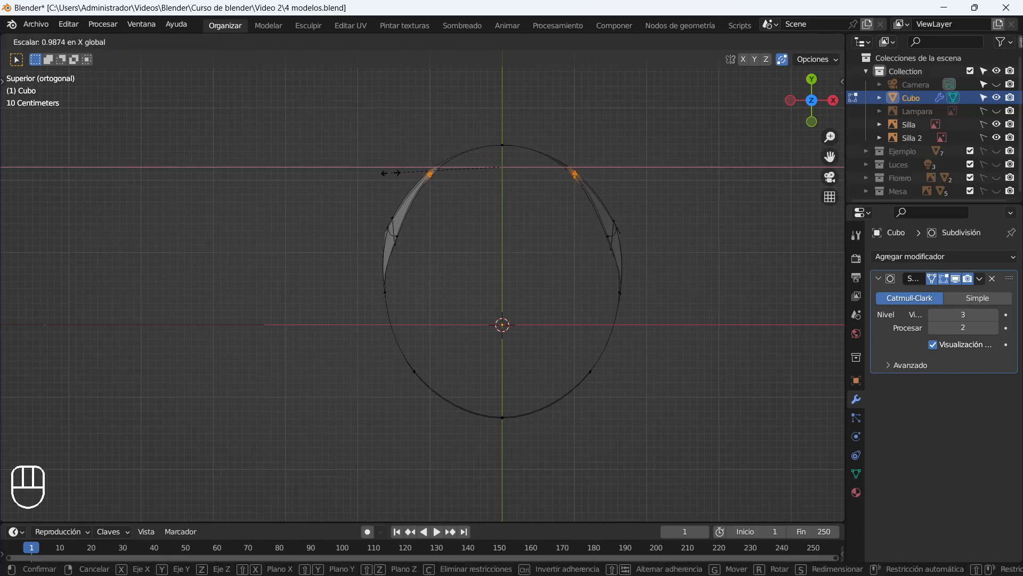
click(392, 173)
Move the rear centre vertices about -0.12 m and the front centre vertices about 0.09 m along Y to round the oval.
click(466, 134)
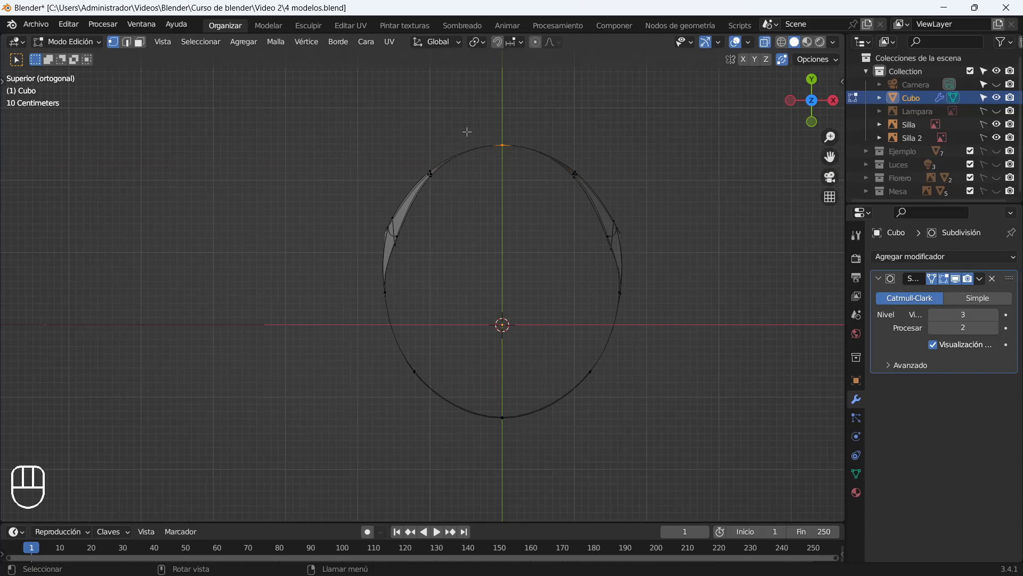
key(g)
key(y)
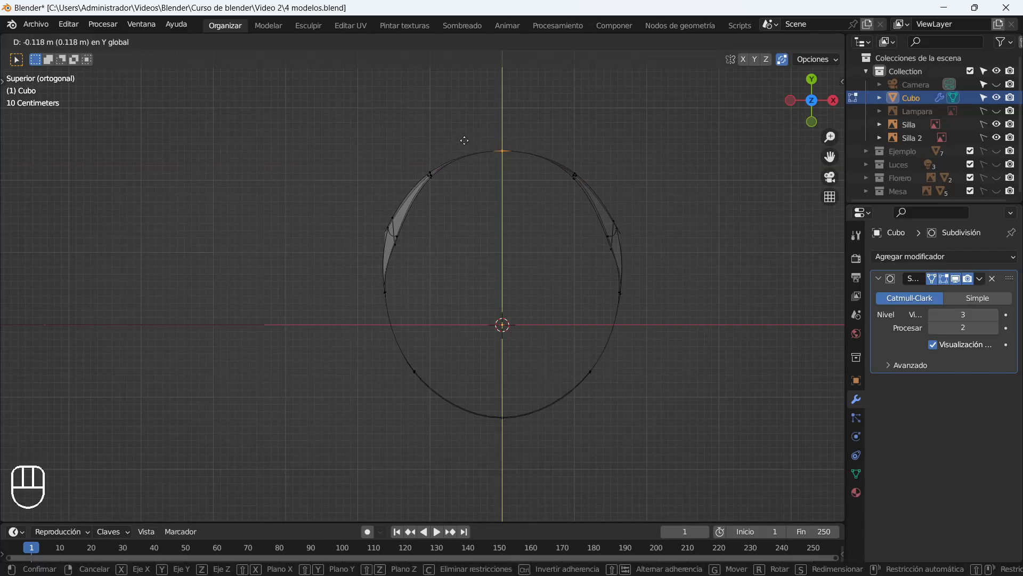
click(465, 140)
drag(535, 384, 491, 444)
key(g)
key(y)
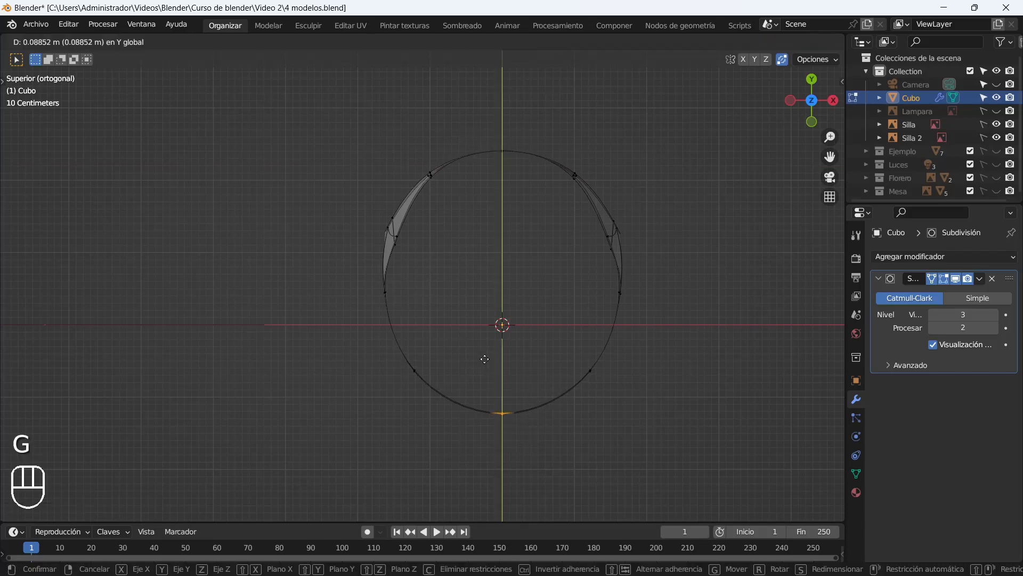
click(482, 355)
Lower the upper side vertices of the backrest along Z and scale them slightly apart.
middle_drag(608, 406, 393, 101)
drag(393, 101, 463, 200)
key(g)
key(z)
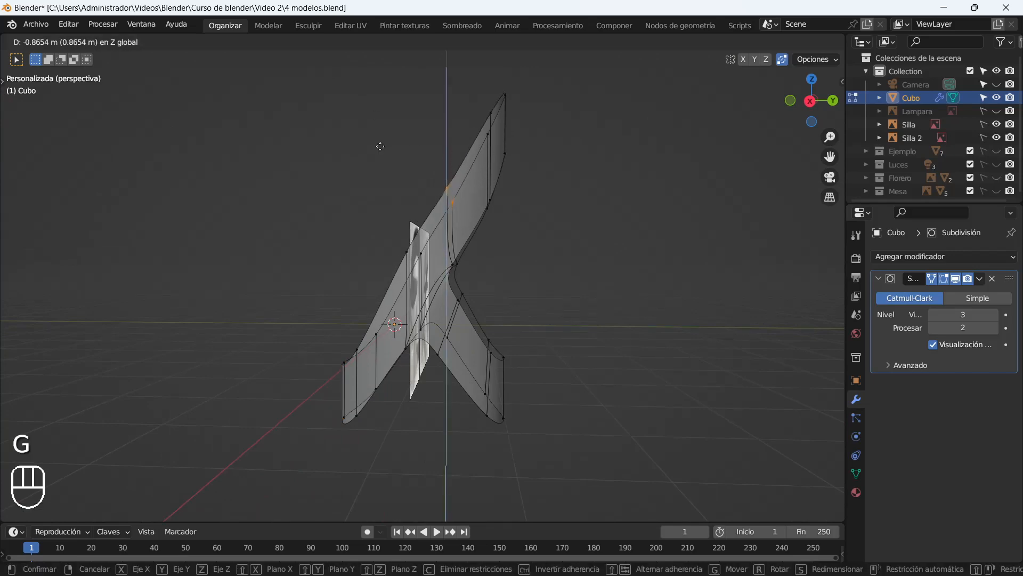
click(346, 179)
middle_drag(346, 181, 523, 219)
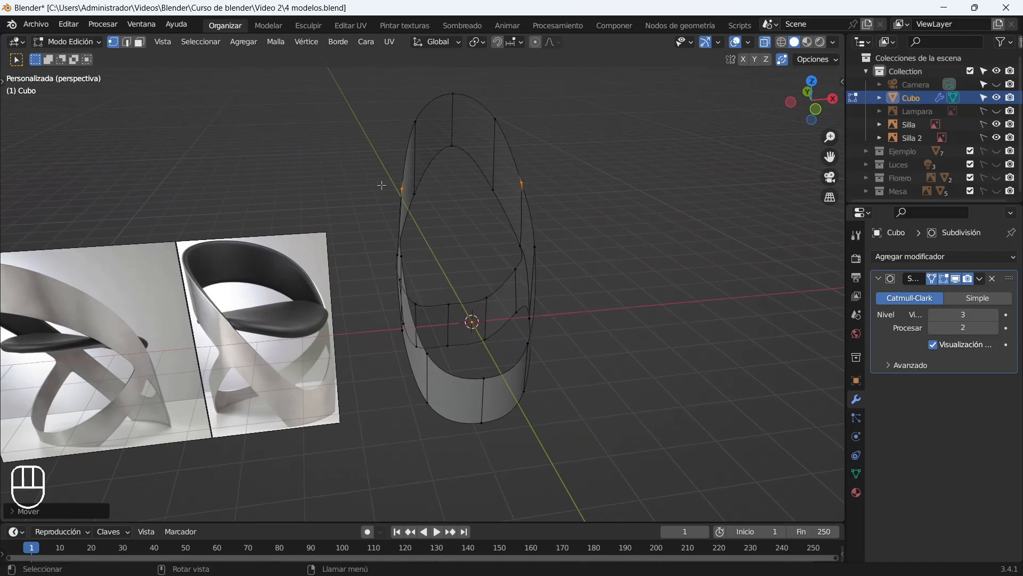
key(s)
click(358, 186)
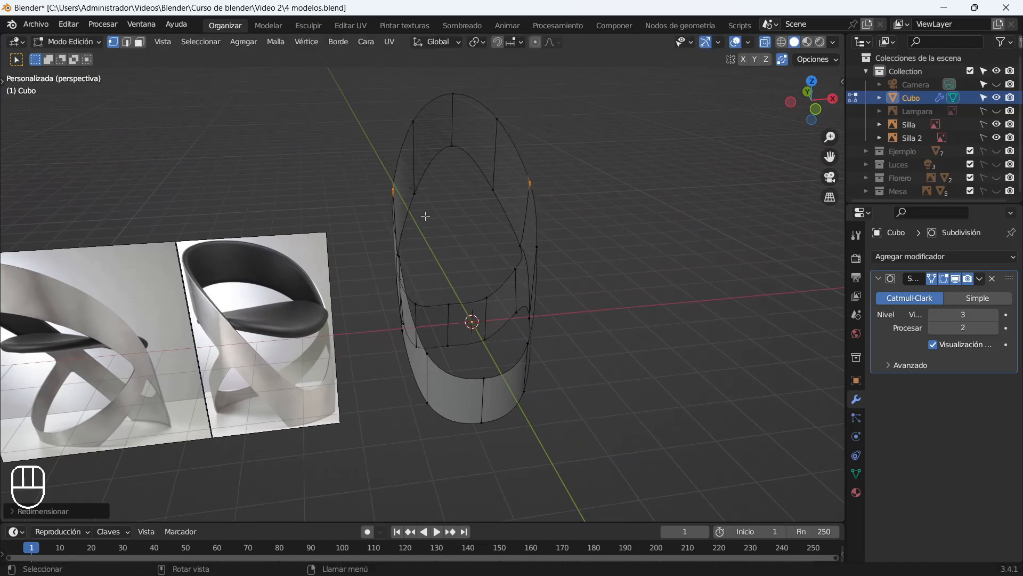
Leave Edit Mode and stretch the whole frame front to back along Y.
middle_drag(358, 186, 512, 169)
middle_drag(564, 220, 561, 321)
scroll(486, 328, up, 3)
middle_drag(493, 330, 500, 375)
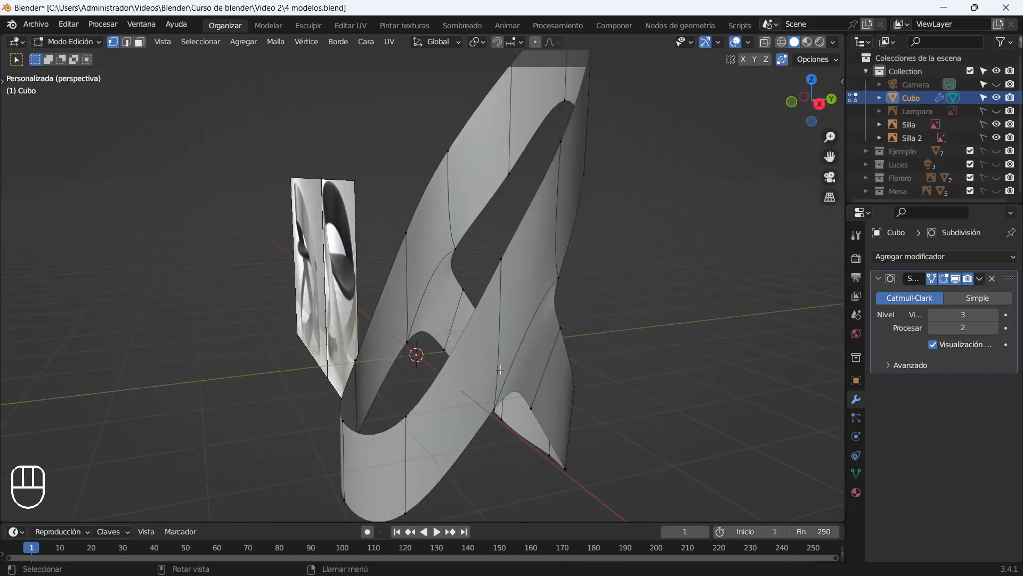
key(Tab)
key(s)
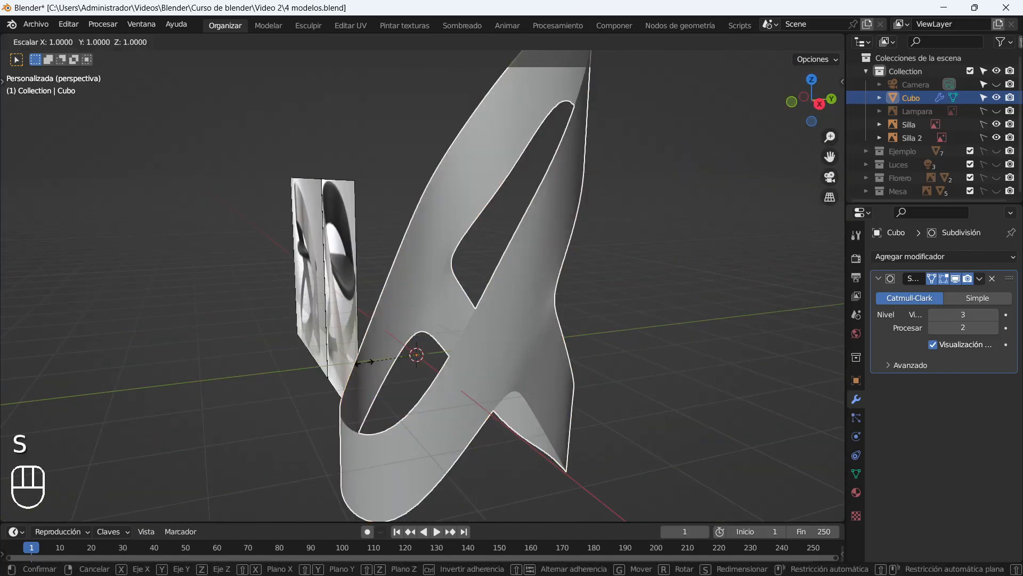
click(245, 348)
Return to Edit Mode and move the front vertices of the lower arch up and back in the right side view.
middle_drag(245, 348, 369, 317)
key(Tab)
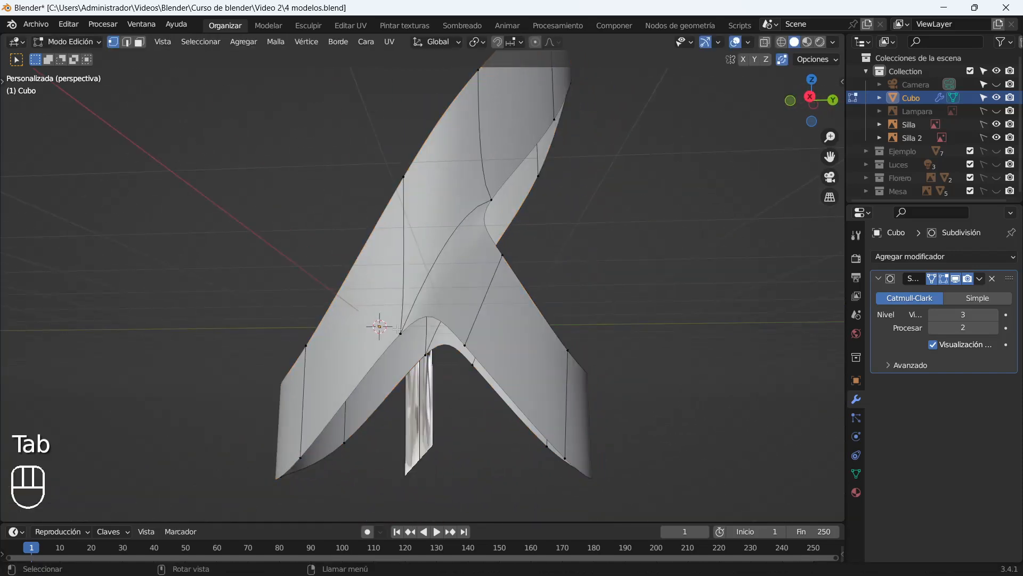
key(KP_1)
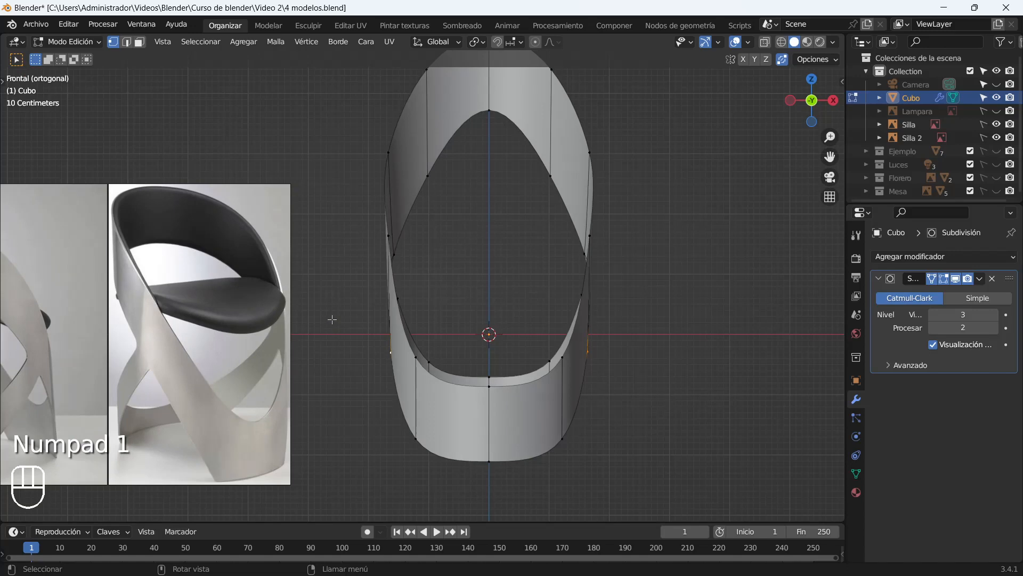
key(KP_3)
key(g)
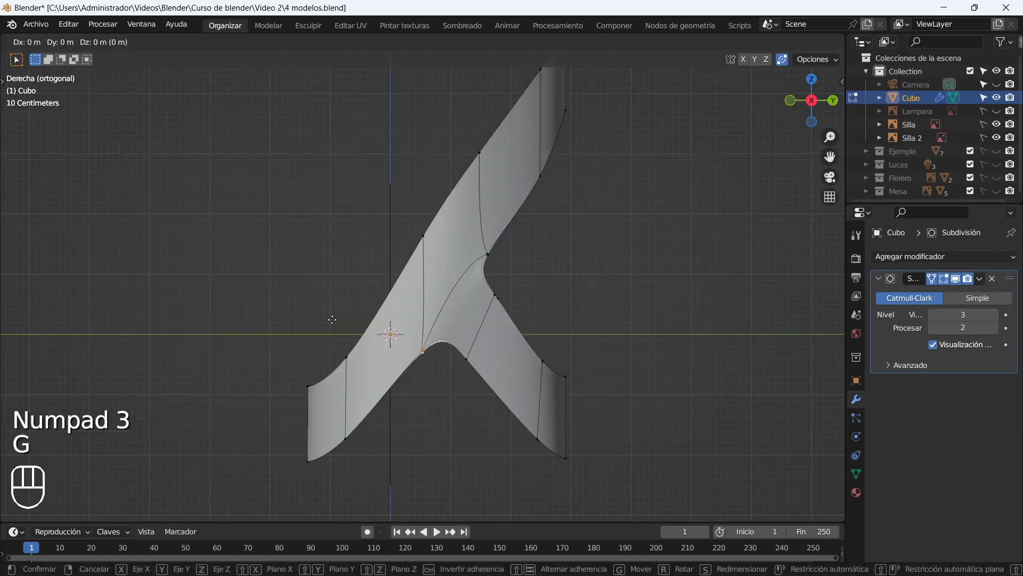
click(355, 282)
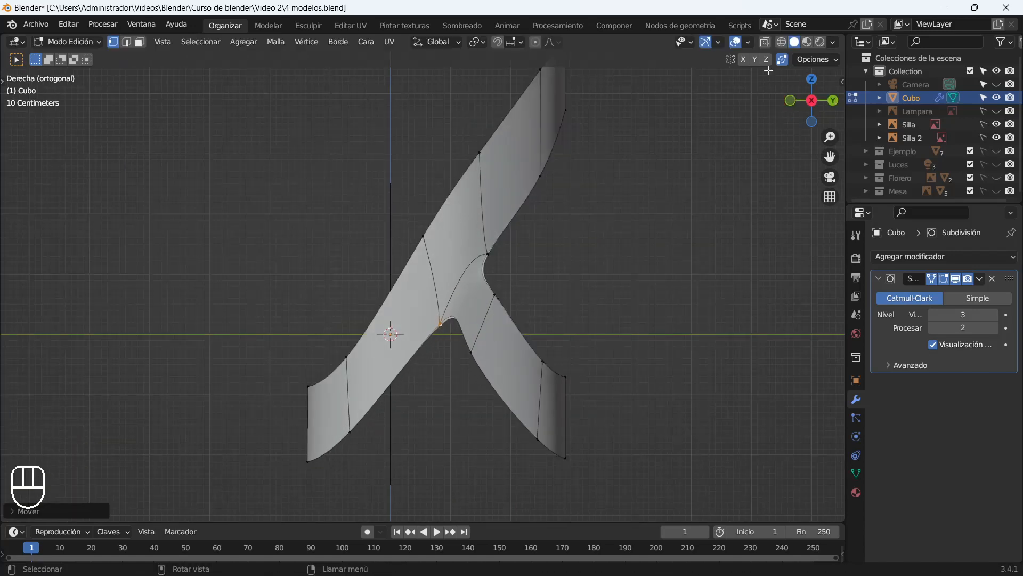
Turn on X-ray and move the rear vertices of the lower arch about 0.09 m backward.
click(766, 42)
drag(500, 401, 458, 340)
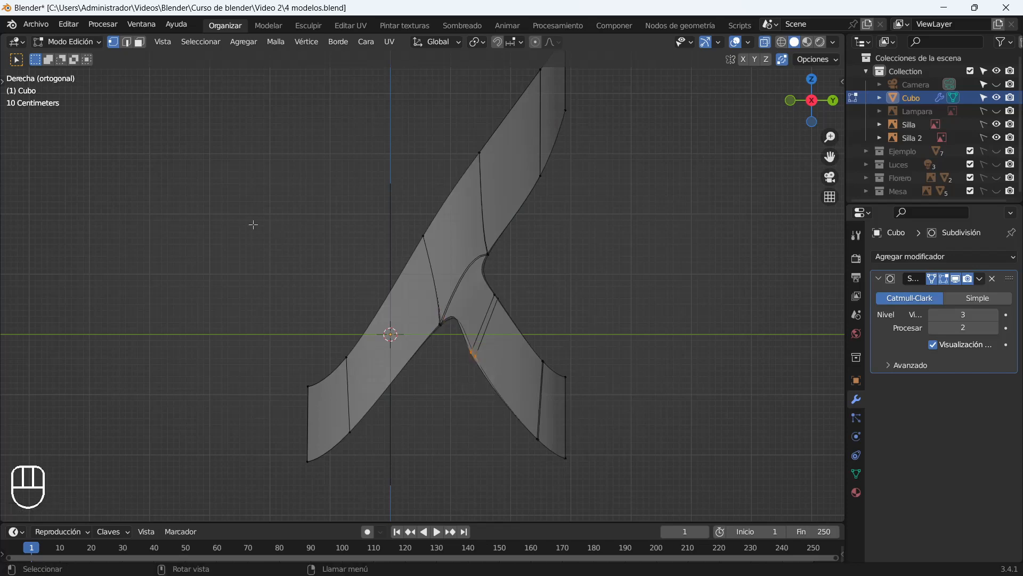
key(g)
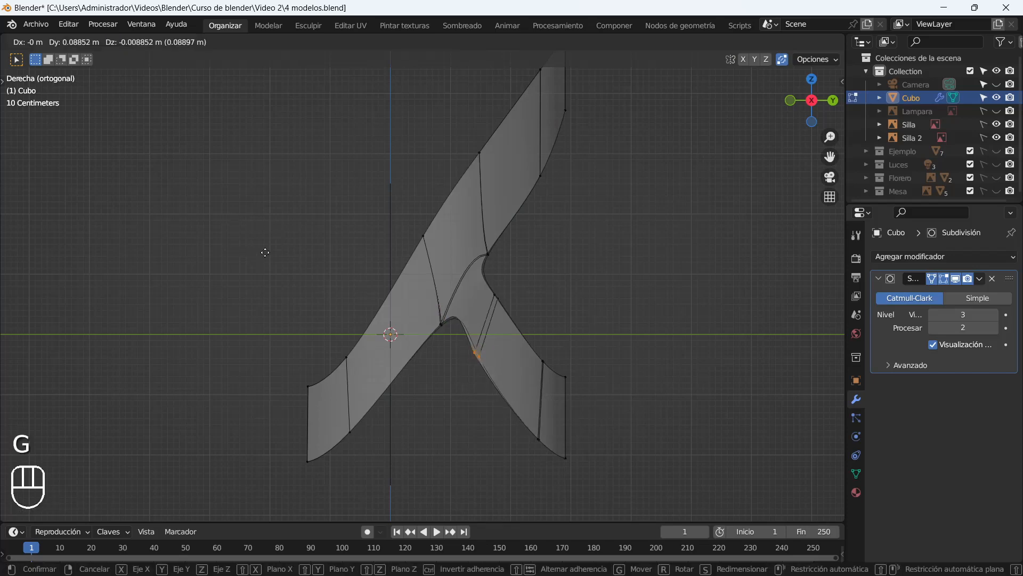
click(265, 252)
Raise the rear leg's bottom vertices slightly and lower its upper rear vertices about 0.42 m.
drag(548, 465, 524, 423)
key(g)
click(524, 415)
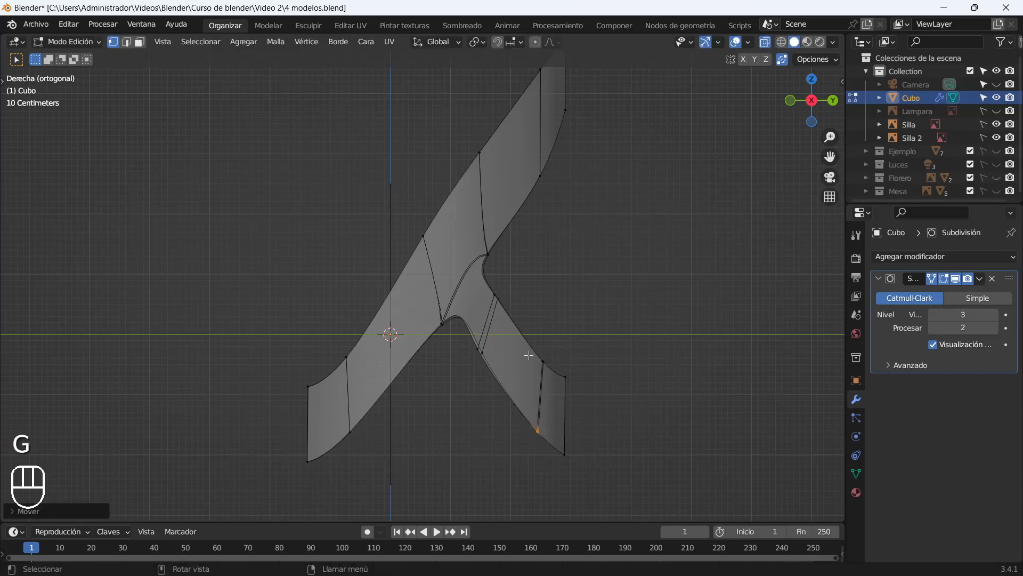
drag(581, 392, 555, 347)
key(g)
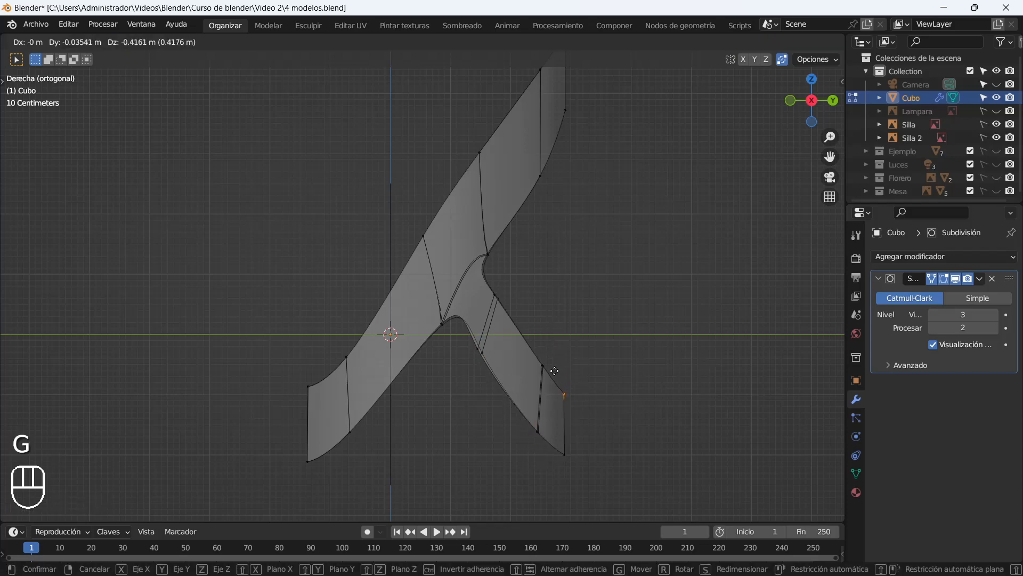
click(553, 373)
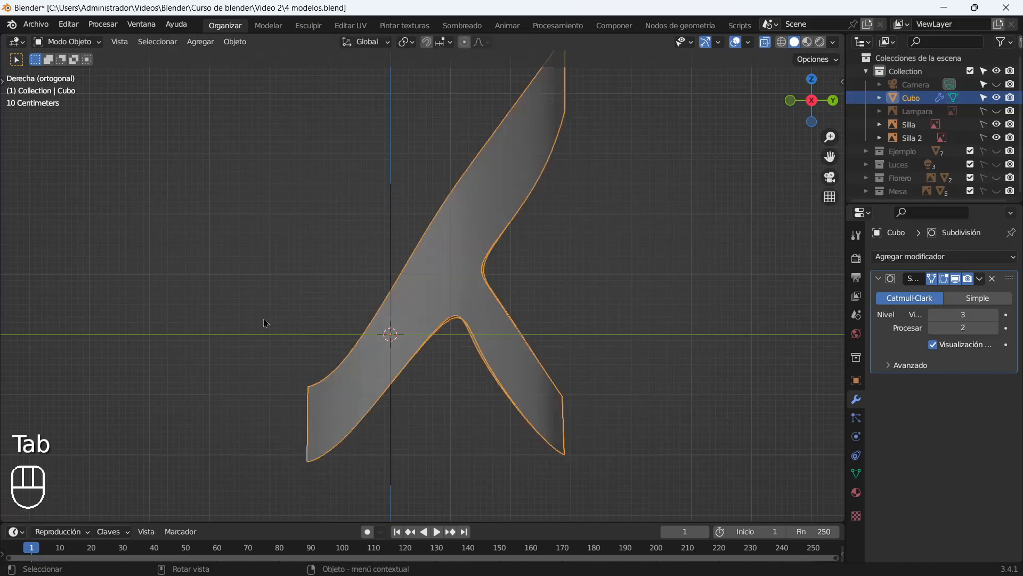
Switch to Object Mode, turn off X-ray and view the whole frame in perspective.
key(Tab)
middle_drag(264, 319, 717, 89)
click(763, 45)
scroll(608, 341, down, 4)
middle_drag(608, 341, 544, 330)
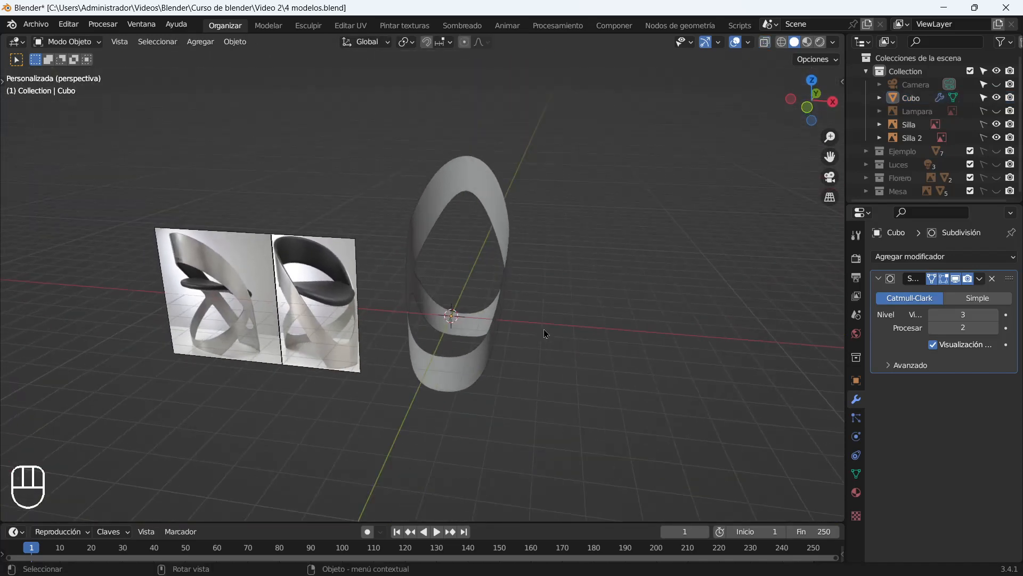
Add a Solidify modifier to the chair frame and set its thickness to 0.08 m.
click(480, 245)
click(944, 256)
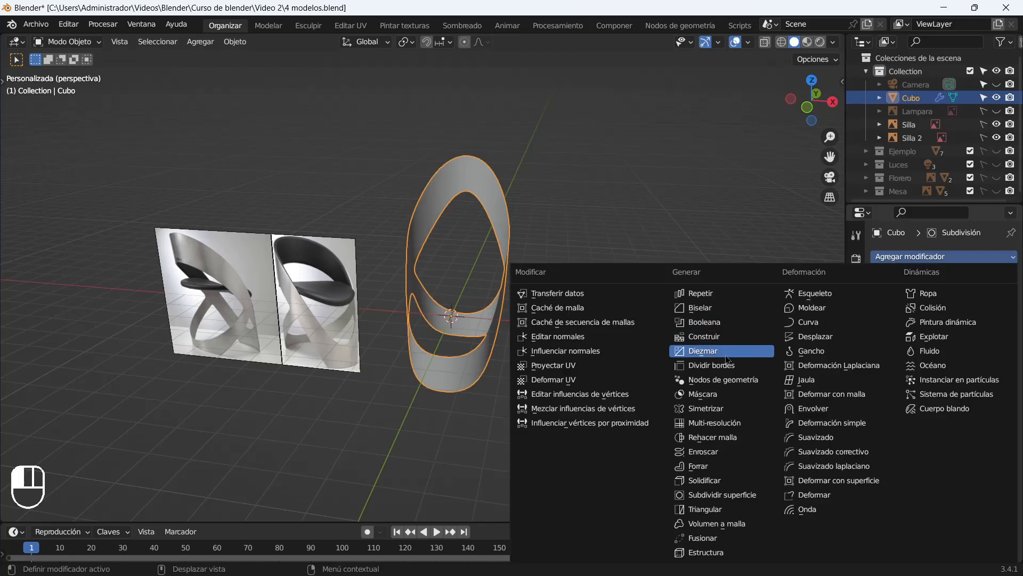
click(712, 480)
scroll(578, 244, up, 2)
middle_drag(578, 244, 610, 281)
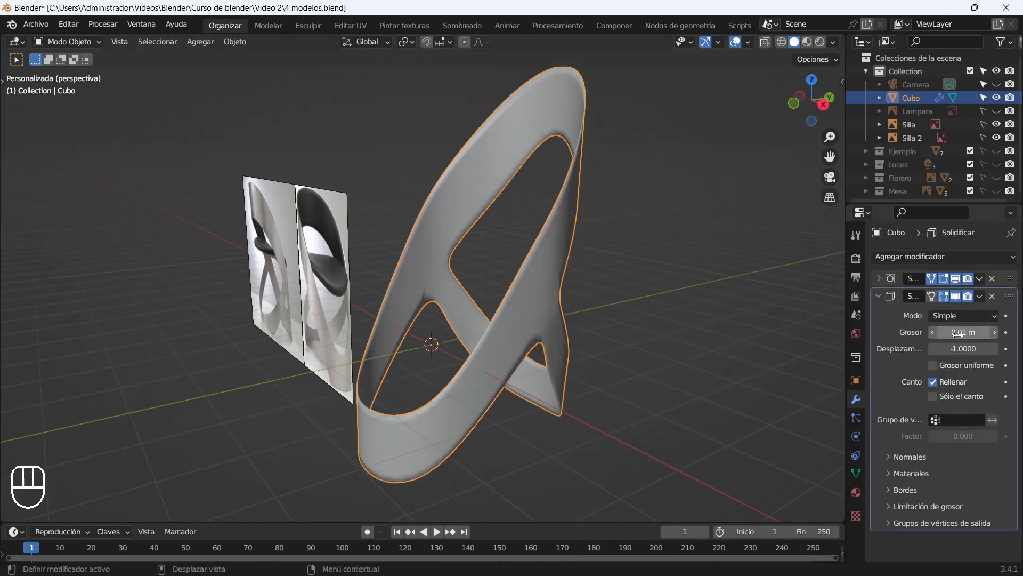
click(993, 333)
click(993, 334)
click(993, 334)
click(993, 334)
click(993, 334)
click(993, 333)
click(993, 333)
click(600, 345)
scroll(601, 345, up, 3)
middle_drag(699, 366, 680, 354)
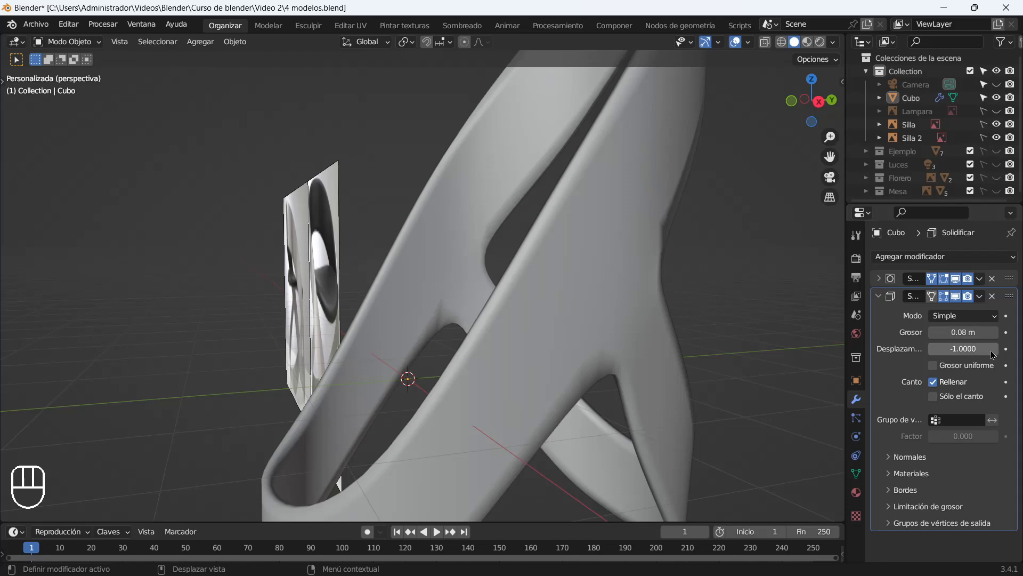
Add a Bevel modifier to the frame with an amount of 0.1 m and 3 segments.
click(879, 296)
click(969, 262)
click(901, 306)
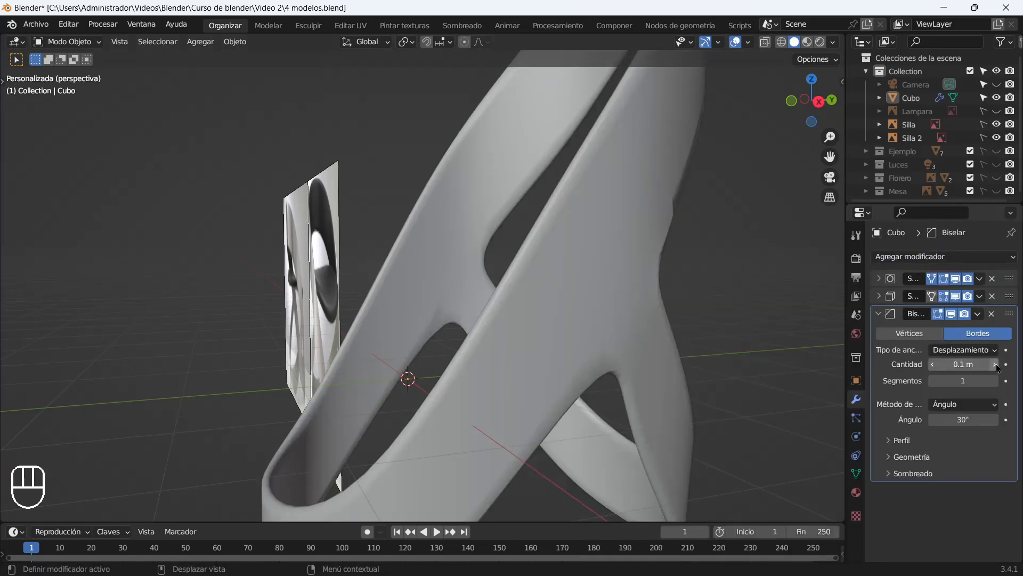
click(935, 365)
click(995, 381)
Examine the thickened and bevelled frame's edges and curvature from several angles.
scroll(512, 341, down, 3)
middle_drag(504, 340, 605, 318)
scroll(601, 315, up, 3)
middle_drag(723, 319, 704, 326)
scroll(512, 299, down, 4)
middle_drag(512, 299, 457, 367)
scroll(496, 333, up, 3)
scroll(488, 357, down, 3)
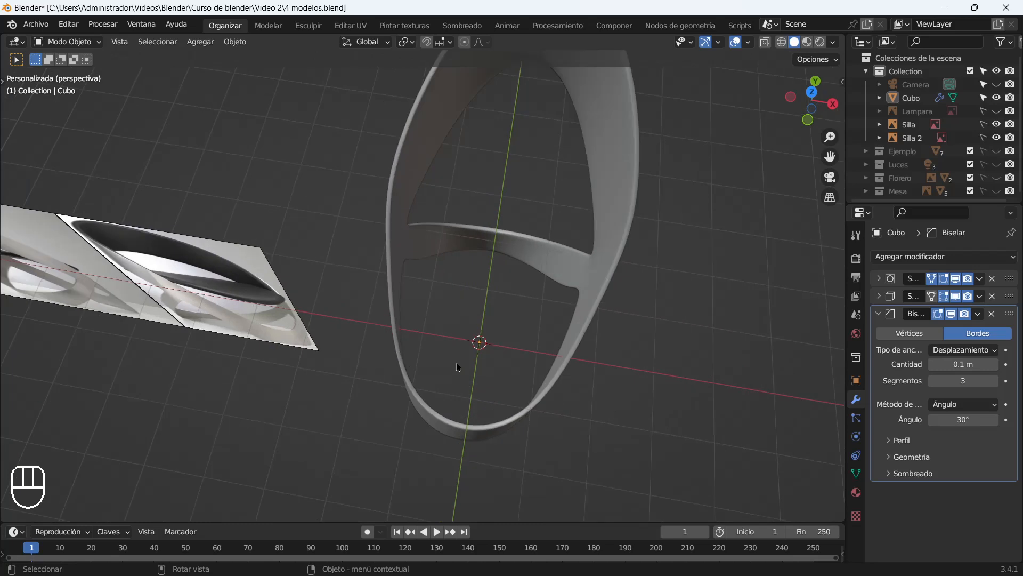
Add a mesh circle with 12 vertices and a 1 m radius at the origin for the seat.
key(shift+a)
mouse_move(459, 306)
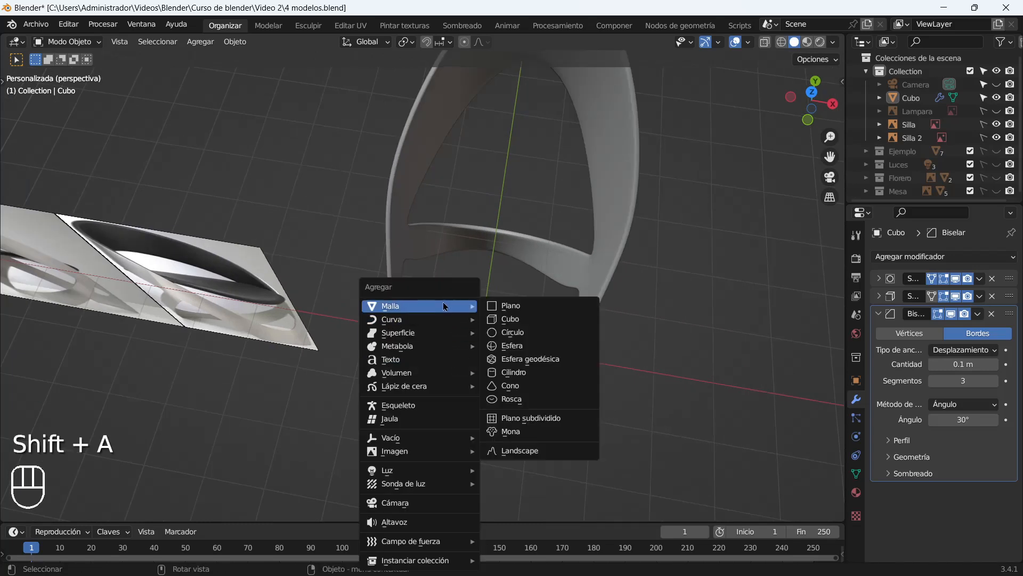
click(511, 335)
click(12, 512)
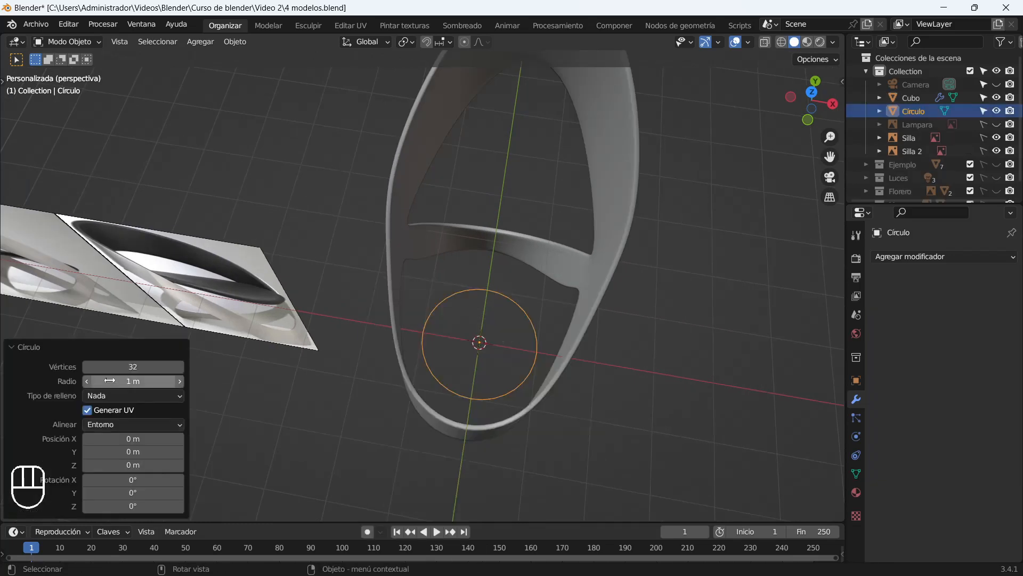
drag(88, 368, 80, 368)
click(88, 369)
click(89, 369)
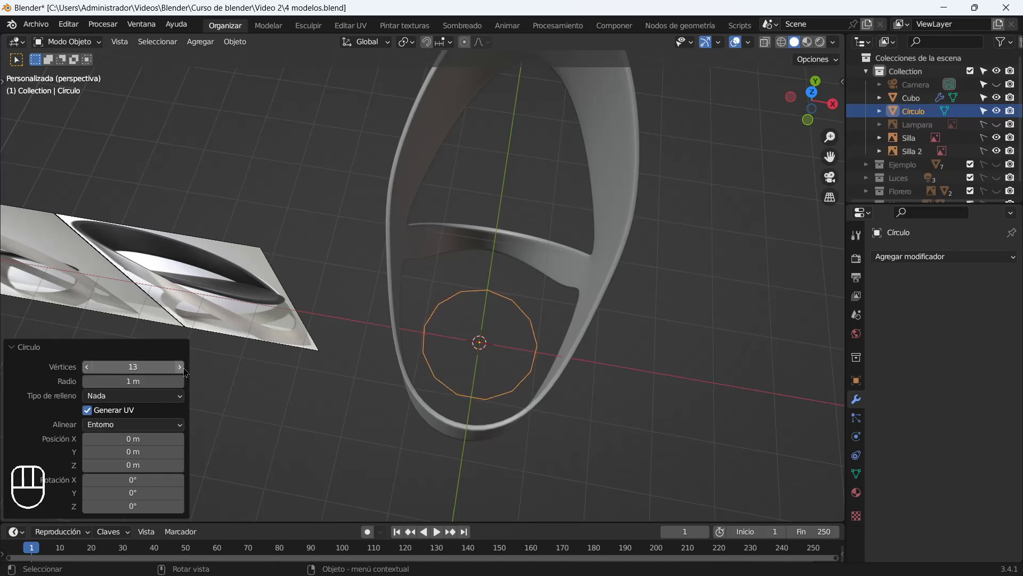
click(90, 370)
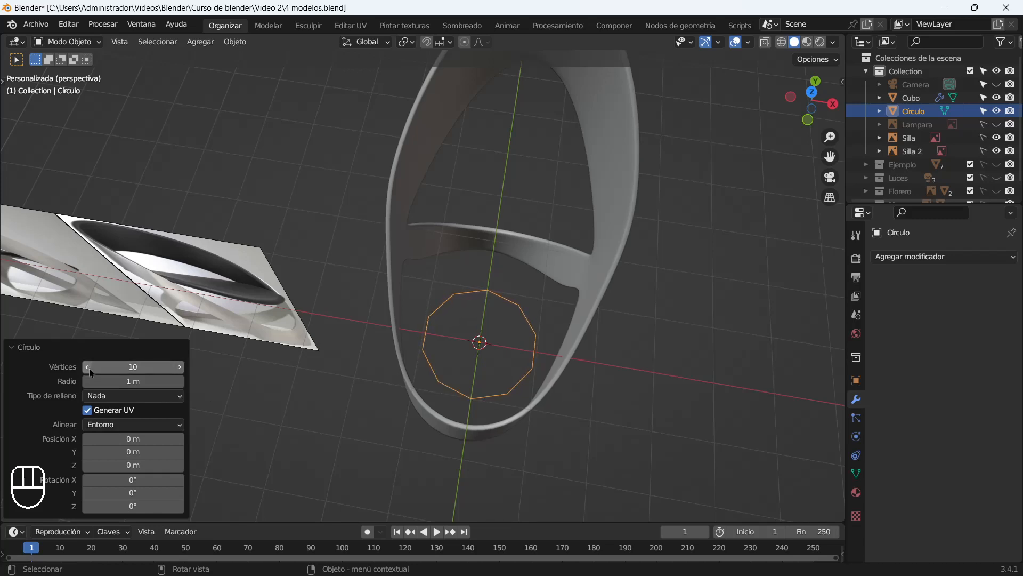
drag(175, 368, 179, 368)
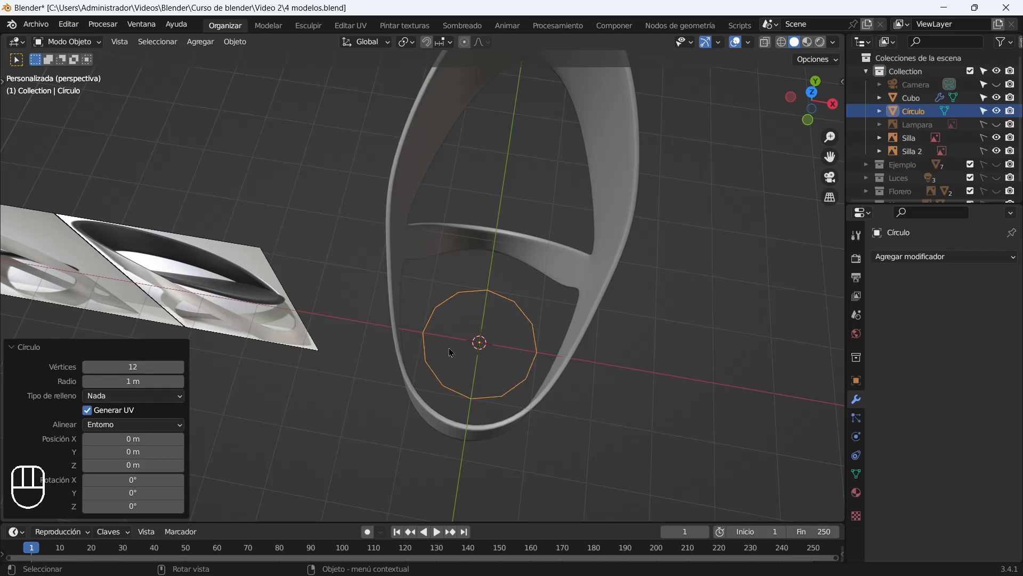
click(450, 352)
click(449, 307)
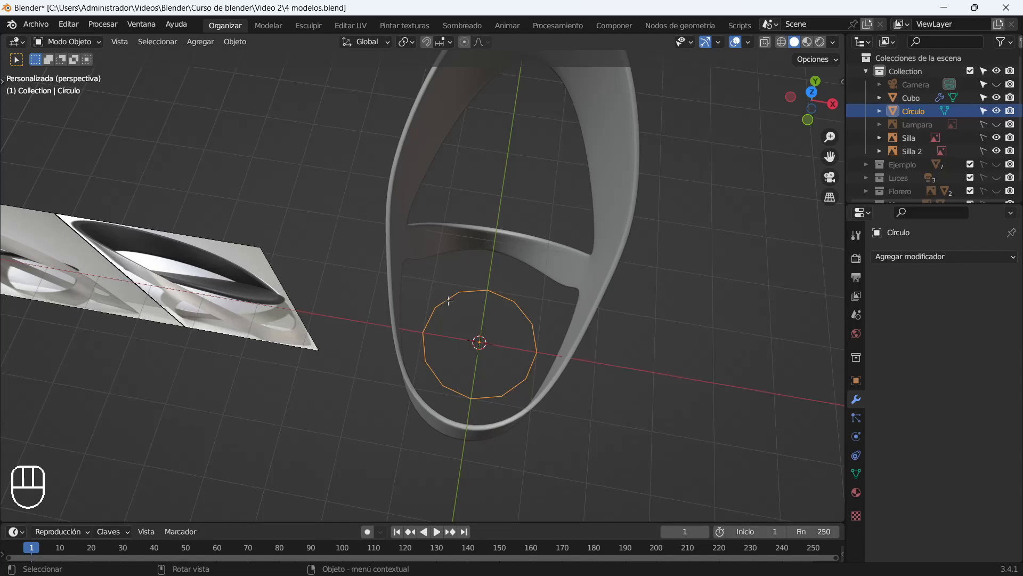
Enter Edit Mode on the circle and fill it with a single face.
key(Tab)
key(f)
middle_drag(540, 373, 584, 399)
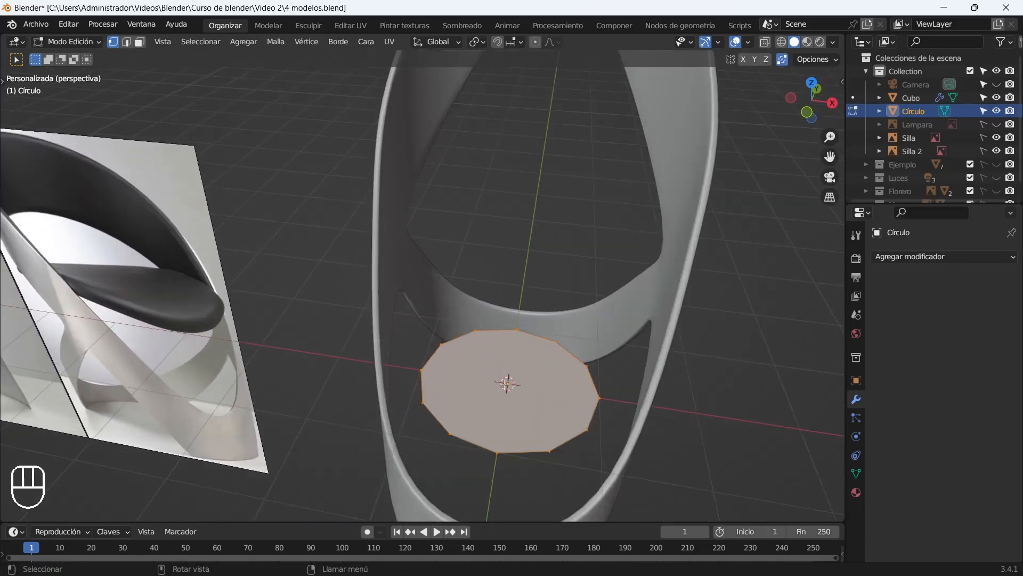
Raise two opposite side vertices of the seat about 0.3 m along Z with proportional editing at a 1 m radius.
scroll(476, 368, up, 1)
shift+middle_drag(476, 368, 408, 302)
click(356, 321)
shift+click(565, 350)
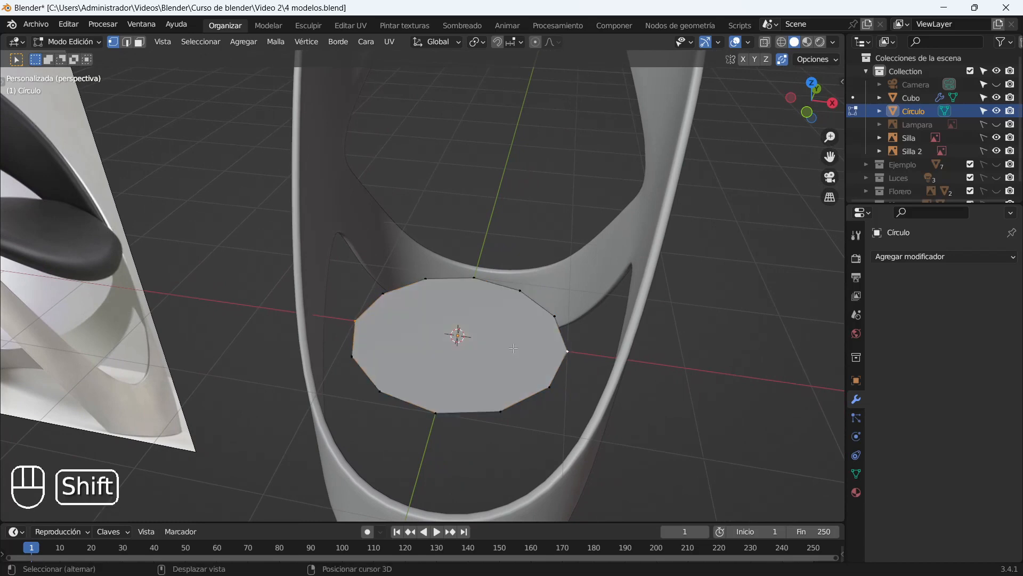
key(g)
right_click(529, 54)
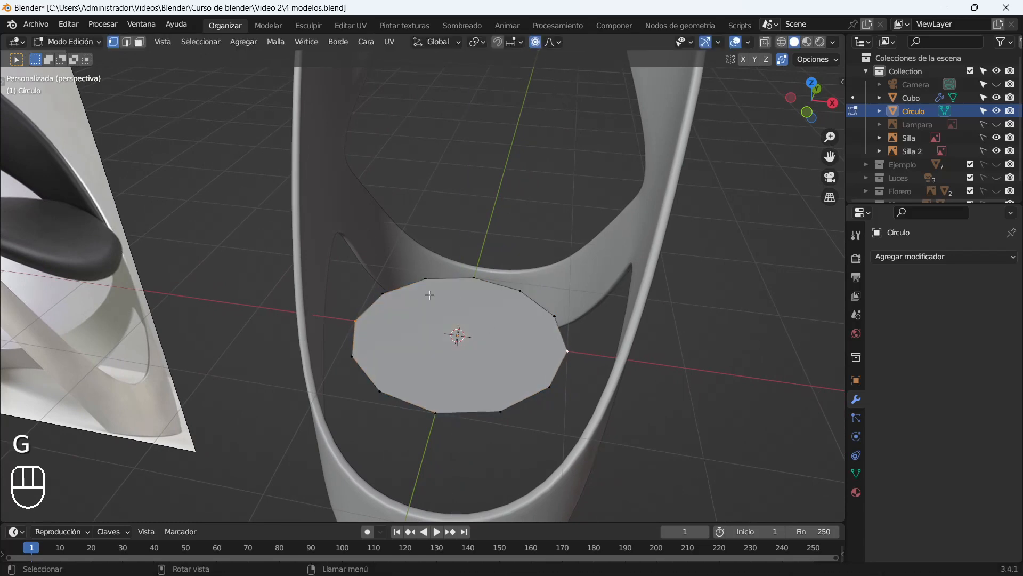
key(g)
key(z)
scroll(434, 275, up, 20)
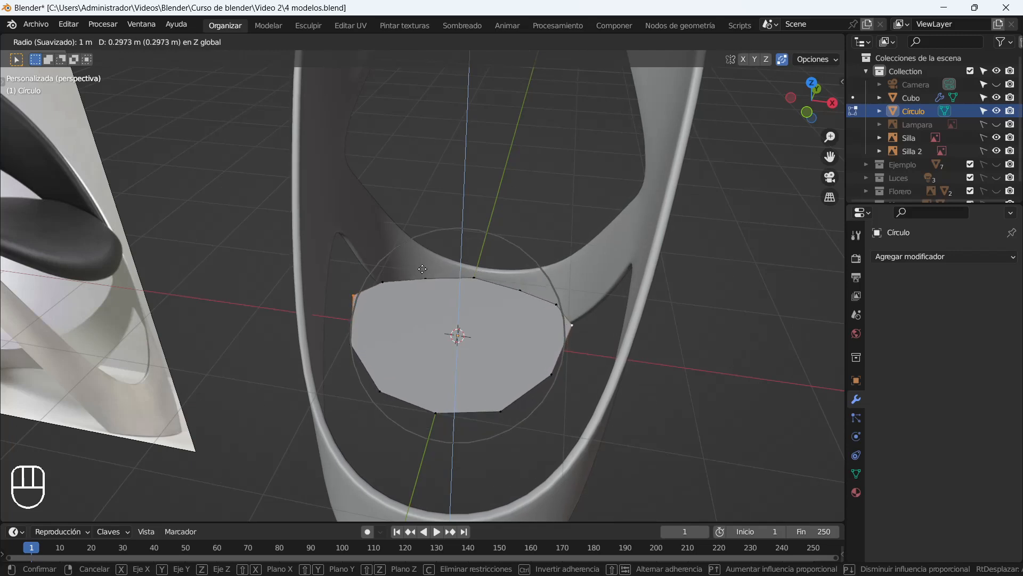
click(422, 269)
middle_drag(423, 269, 432, 336)
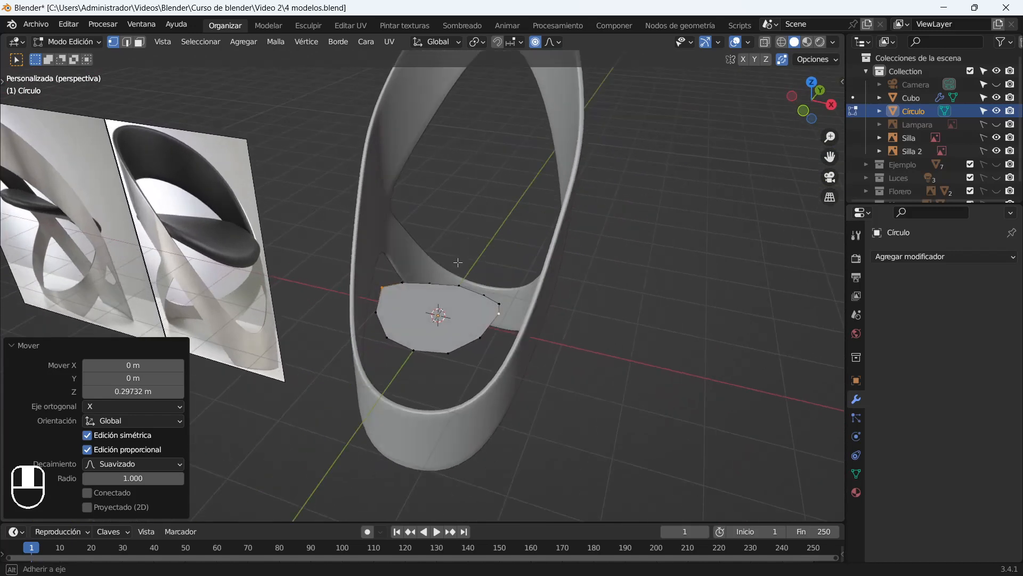
In Object Mode, add a Subdivision Surface modifier with viewport level 3 to the seat and shade it smooth.
key(Tab)
click(917, 256)
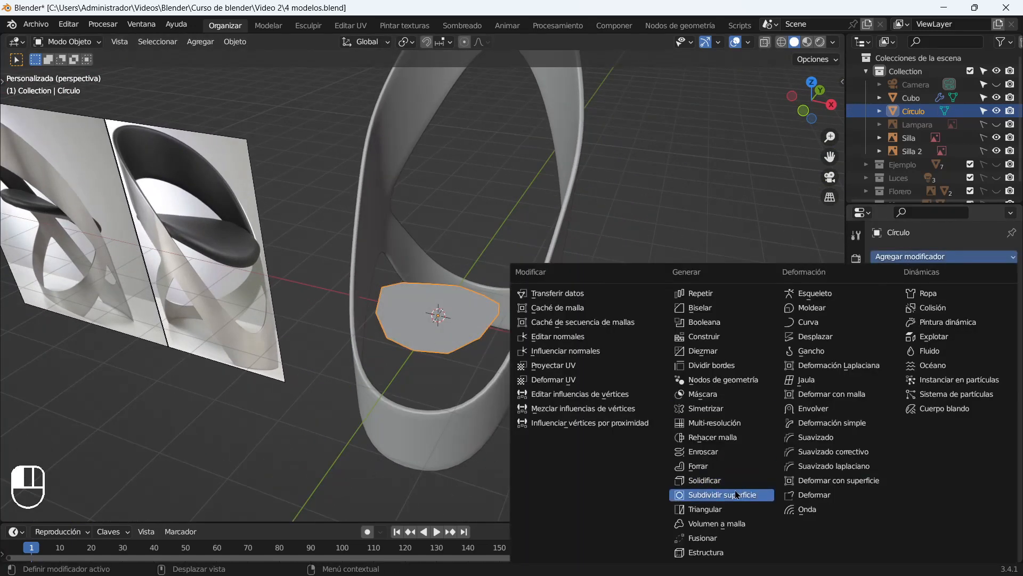
click(714, 490)
scroll(546, 356, up, 2)
scroll(547, 356, up, 1)
middle_drag(547, 356, 531, 353)
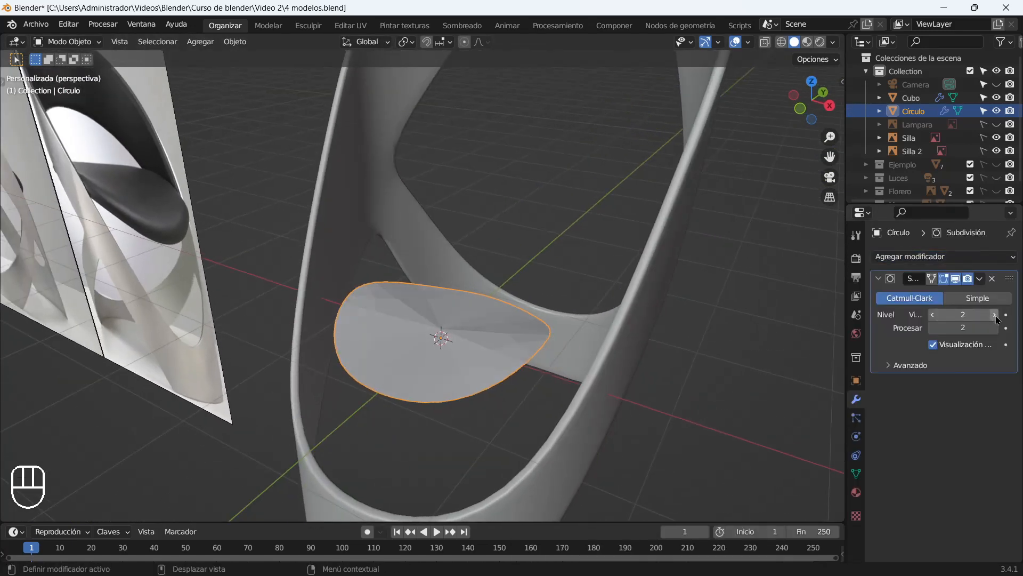
right_click(400, 318)
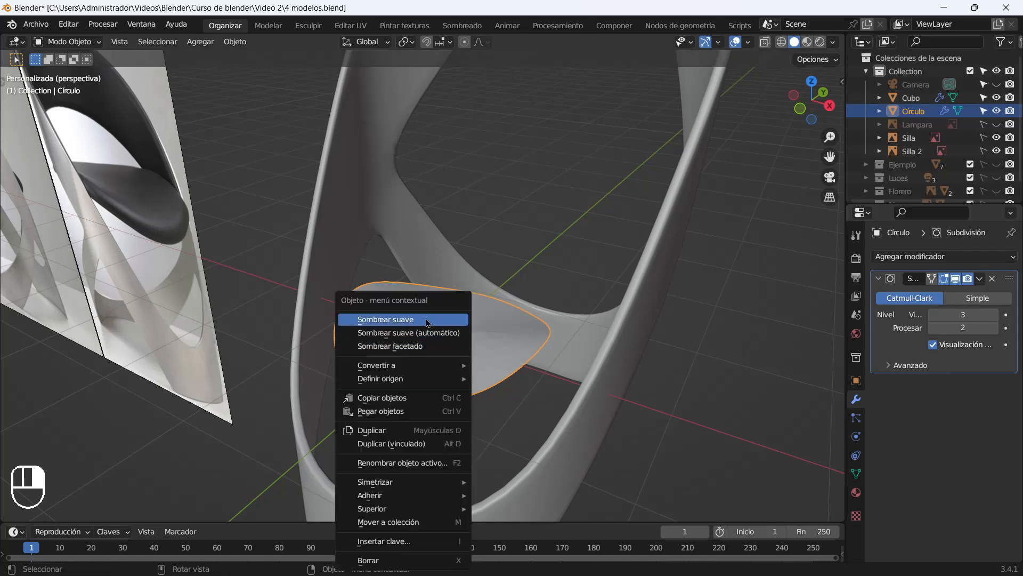
click(400, 317)
Add a Solidify modifier to the seat with a thickness of 0.16 m.
click(906, 258)
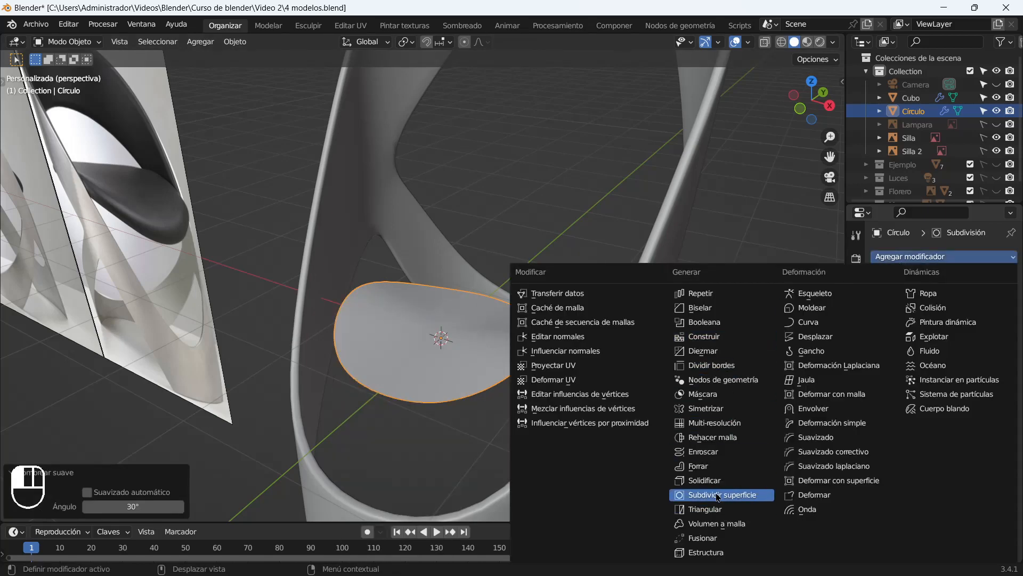
click(709, 480)
mouse_move(977, 421)
mouse_down()
mouse_move(1002, 420)
mouse_move(986, 421)
mouse_up()
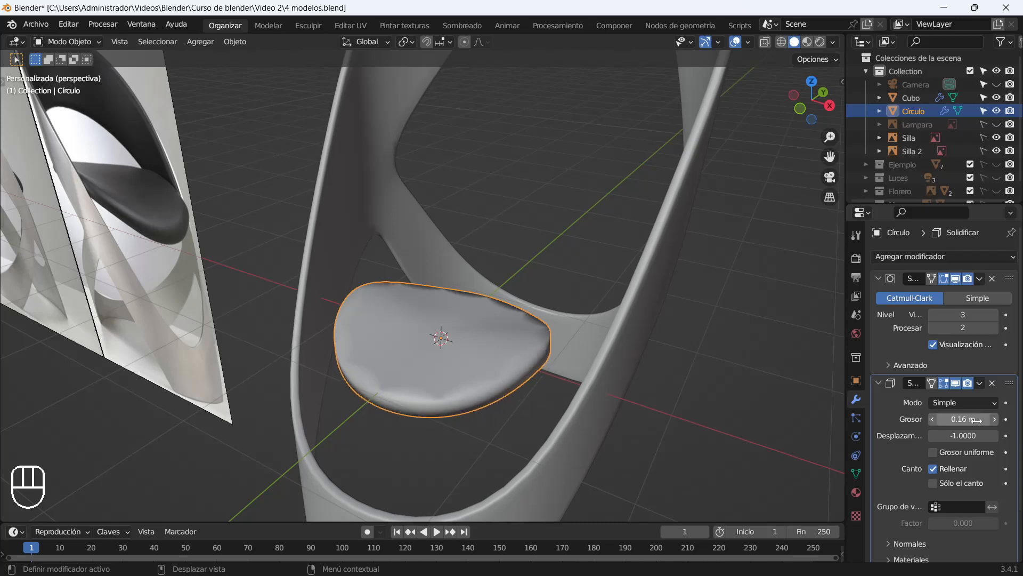
click(879, 384)
Add a Bevel modifier with an amount of 0.1 m to the seat and increase its segment count.
click(900, 258)
click(720, 312)
middle_drag(731, 328, 680, 356)
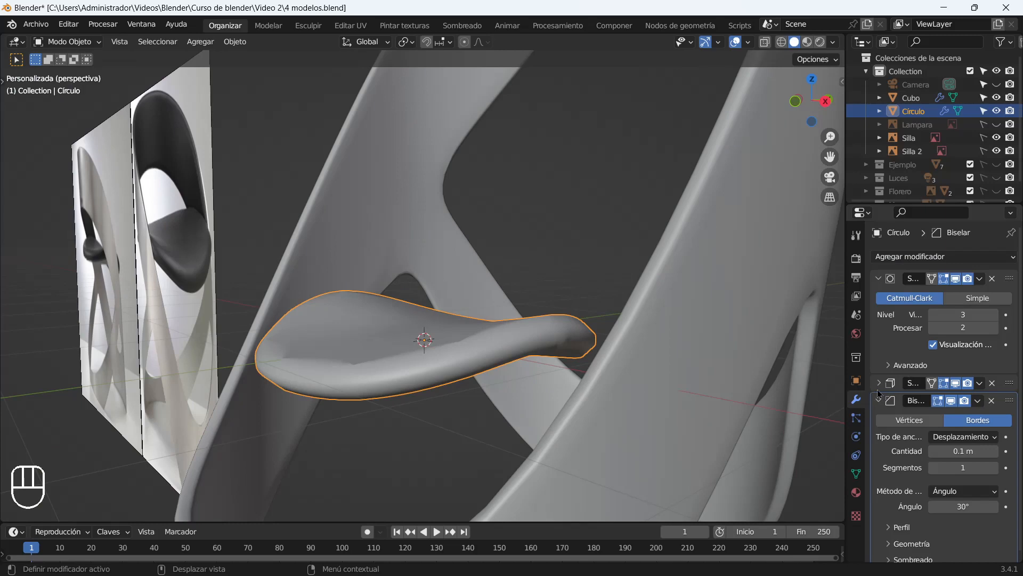
click(996, 468)
click(996, 468)
scroll(586, 373, up, 4)
mouse_move(586, 373)
middle_down()
mouse_move(576, 399)
mouse_move(568, 377)
middle_up()
click(994, 467)
click(881, 402)
Change the seat's Solidify thickness to -0.19 m.
click(879, 383)
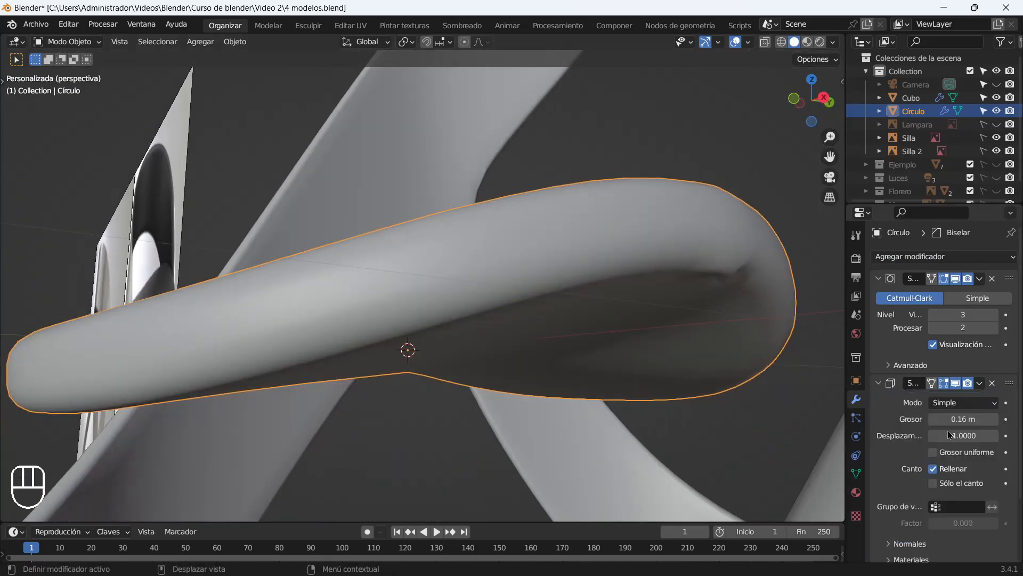
drag(963, 419, 929, 419)
middle_drag(437, 224, 395, 320)
Fit the seat inside the frame from above by scaling it 1.46, moving it toward the back and scaling it another 1.11.
key(s)
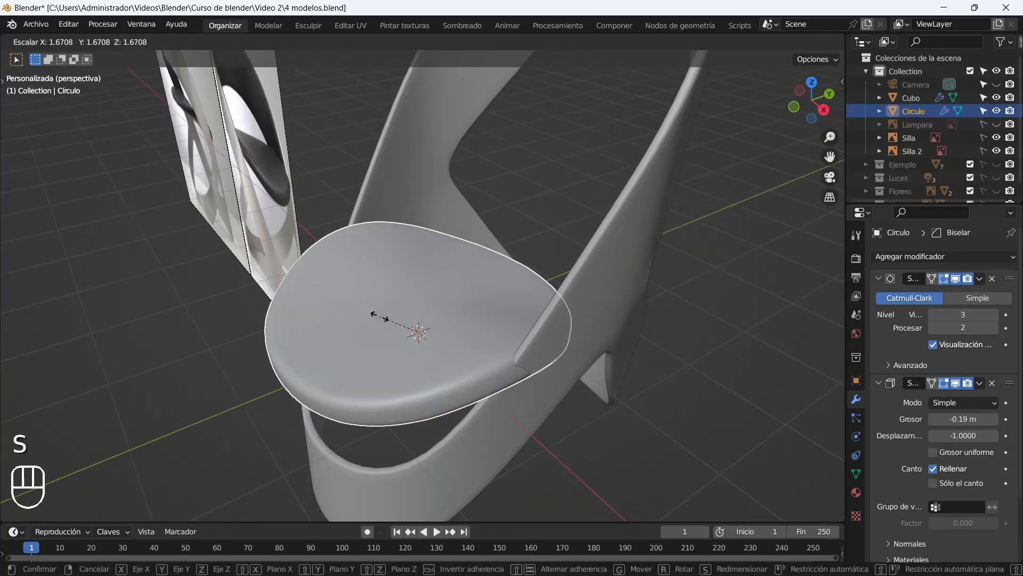
click(386, 316)
key(KP_7)
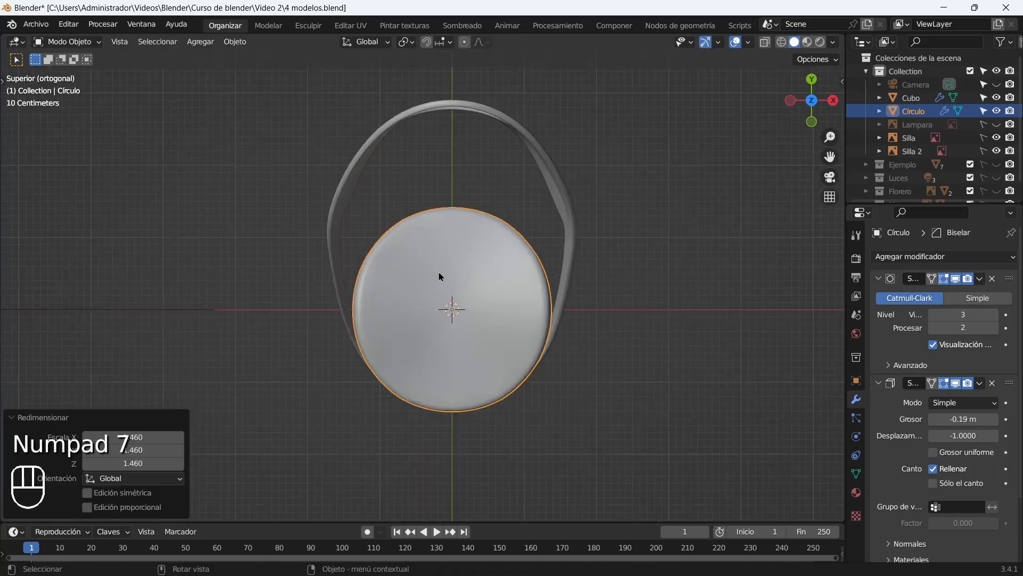
key(g)
click(429, 232)
key(s)
click(427, 228)
scroll(453, 252, up, 1)
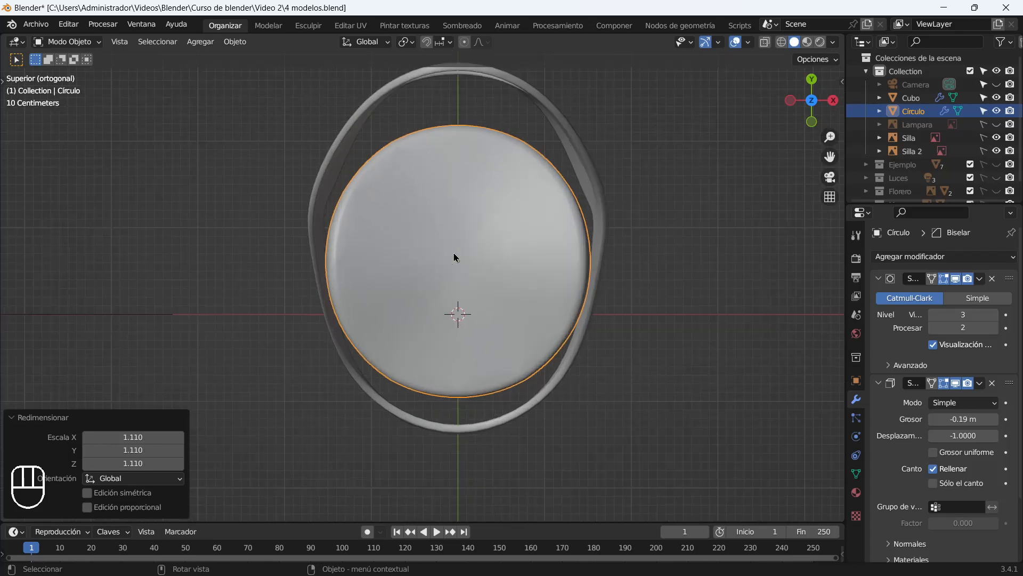
In front view, raise the seat about 0.72 m along Z.
shift+middle_drag(468, 233, 468, 288)
key(KP_1)
key(g)
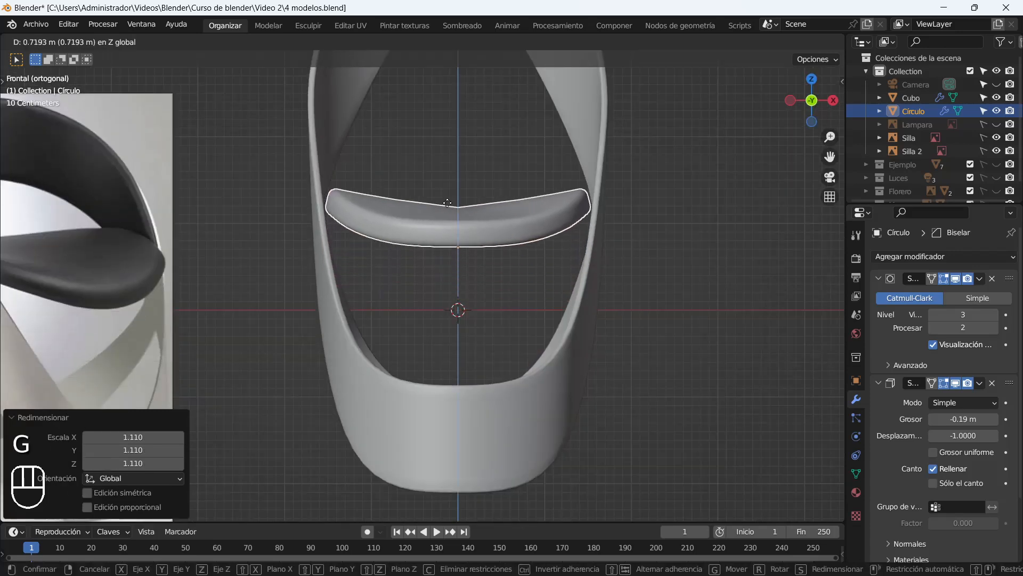
click(452, 197)
scroll(467, 266, down, 3)
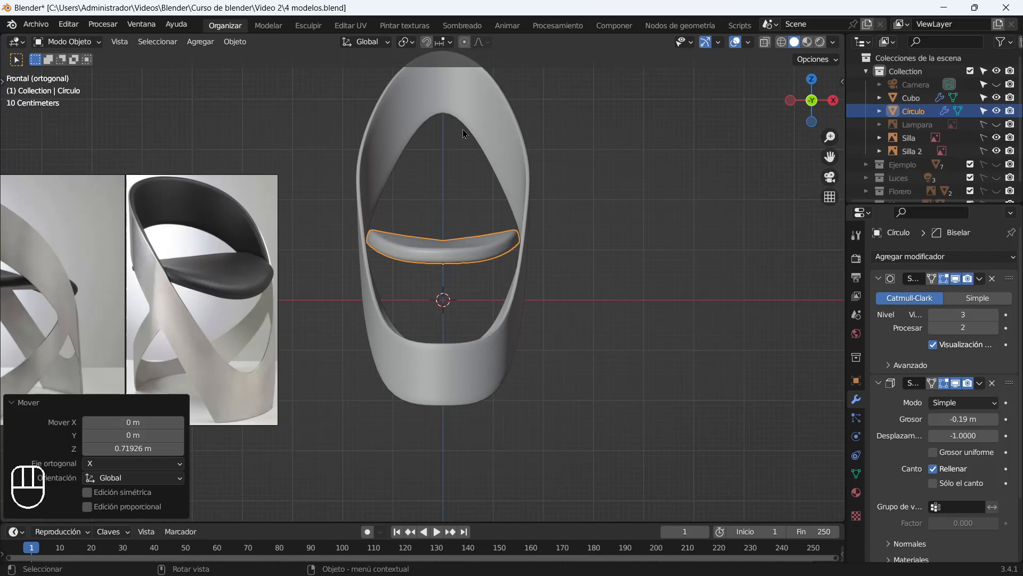
Open the frame in Edit Mode and turn off the viewport display of its Subdivision, Solidify and Bevel modifiers.
click(392, 155)
key(Tab)
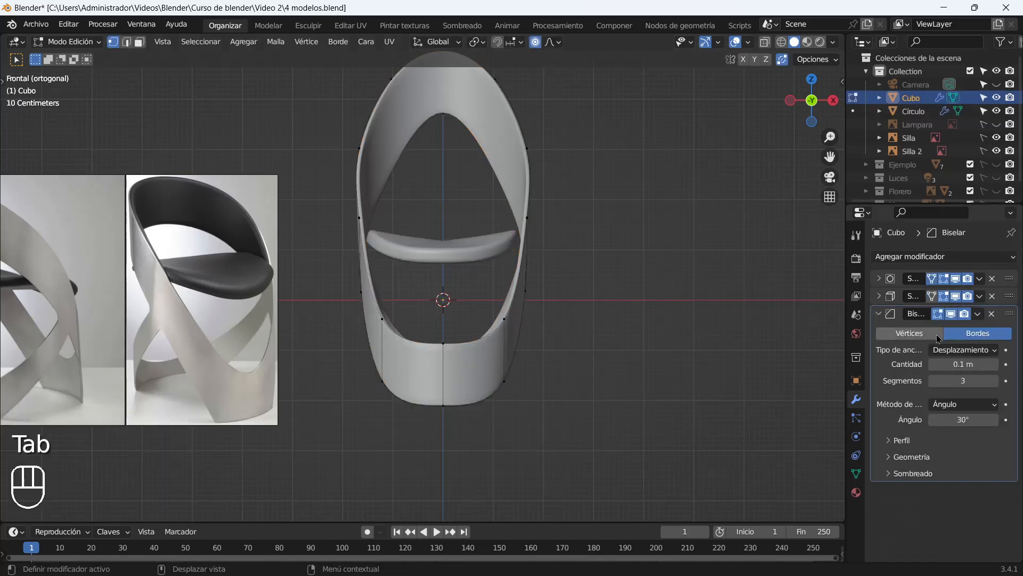
click(958, 283)
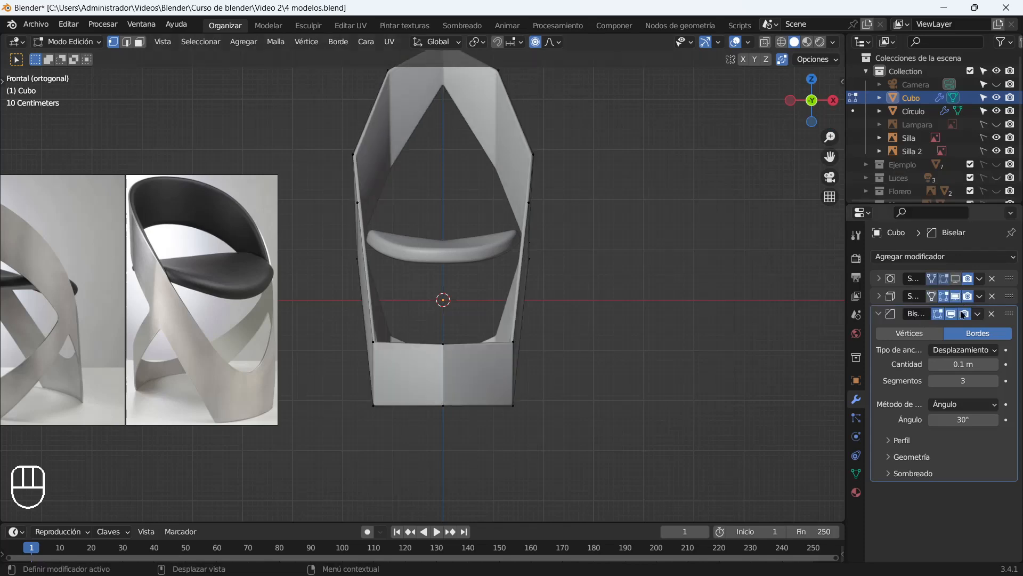
click(952, 315)
click(956, 298)
Raise the backrest opening's inner vertices and the outer side vertices, the latter about 0.44 m along Z, and show the subdivision again.
drag(510, 211, 383, 148)
key(g)
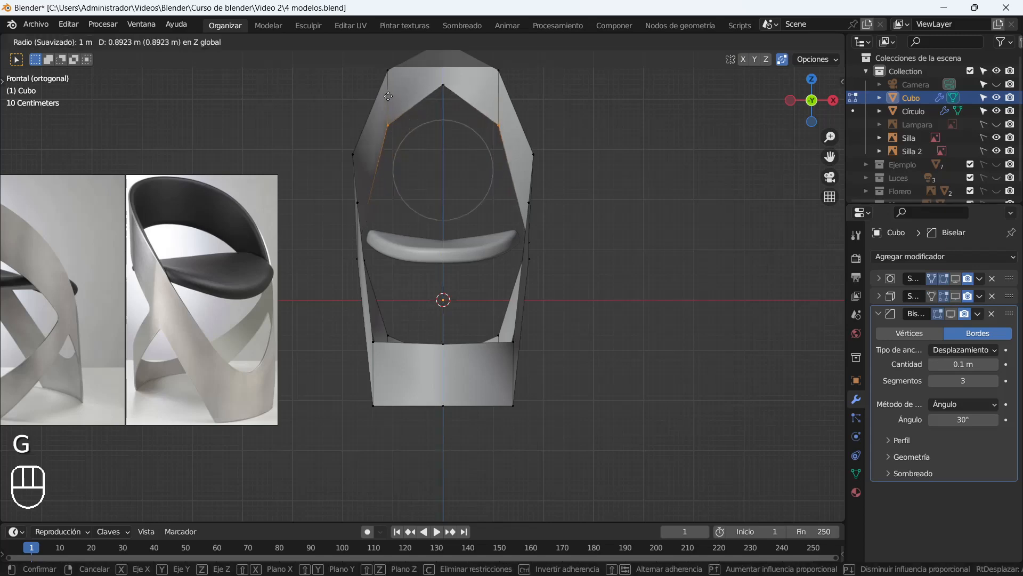
click(390, 99)
click(528, 154)
shift+drag(331, 129, 361, 167)
key(g)
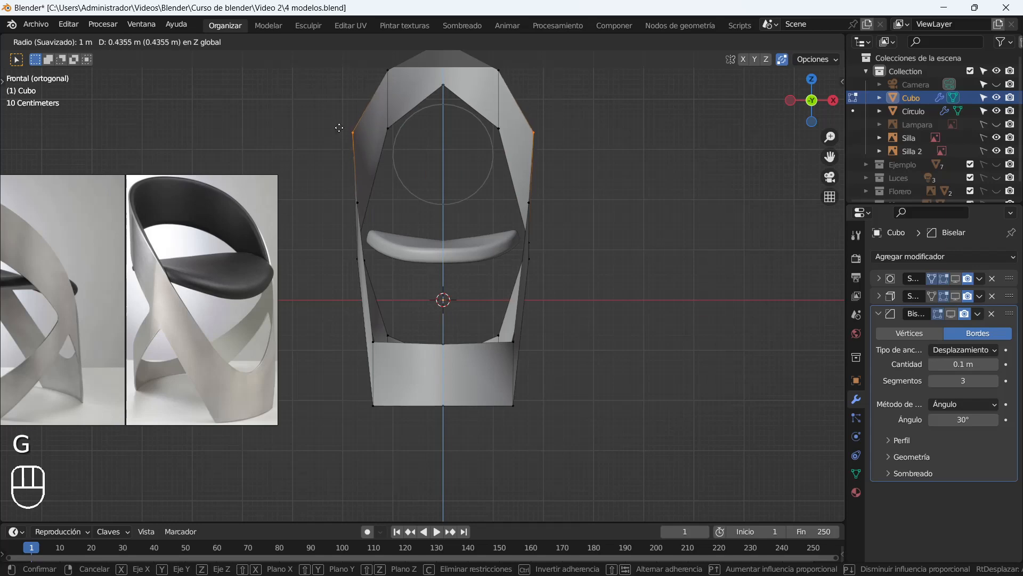
click(339, 128)
click(956, 279)
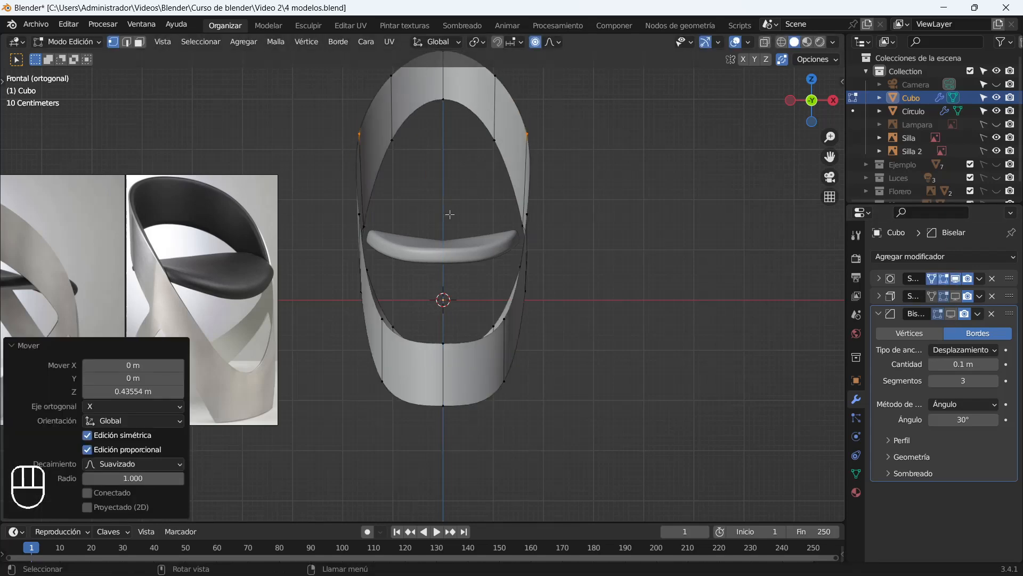
Return to Object Mode and raise the seat about 0.8 m along Z.
key(Tab)
click(449, 237)
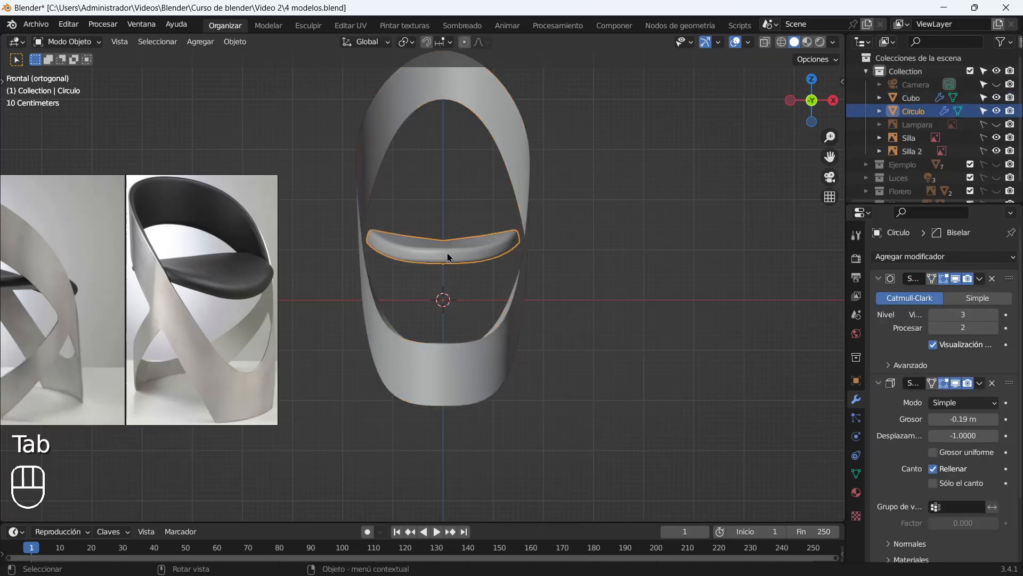
key(g)
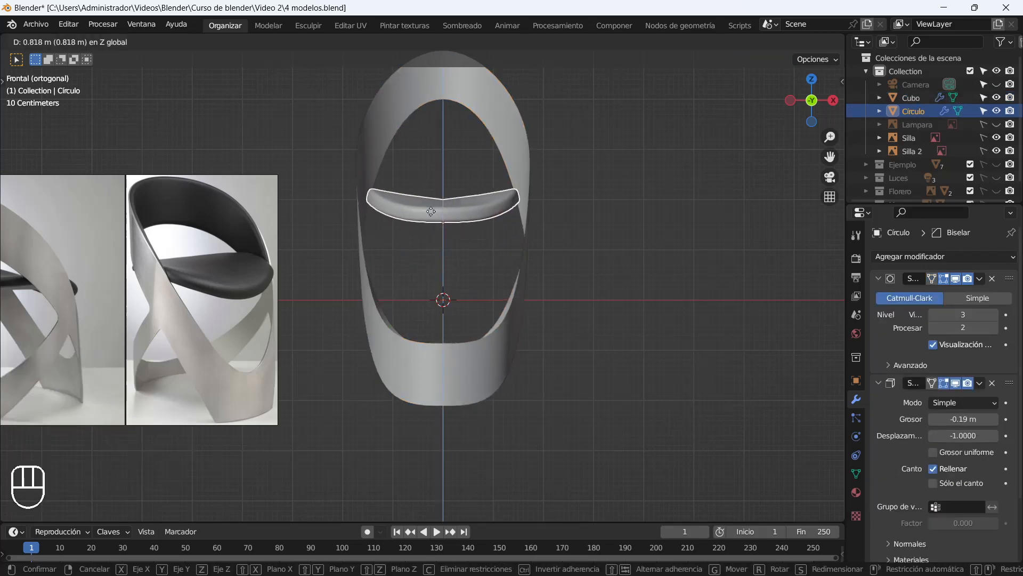
click(425, 150)
Edit the frame again and lower the backrest's top centre vertices along Z with proportional editing.
key(Tab)
key(Tab)
click(416, 118)
key(Tab)
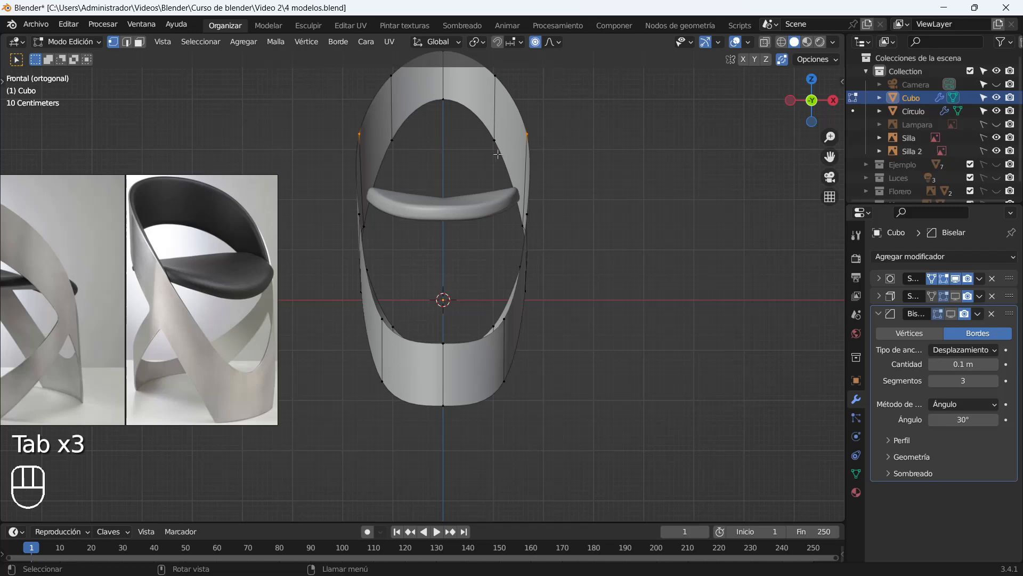
scroll(499, 154, down, 2)
click(437, 123)
key(g)
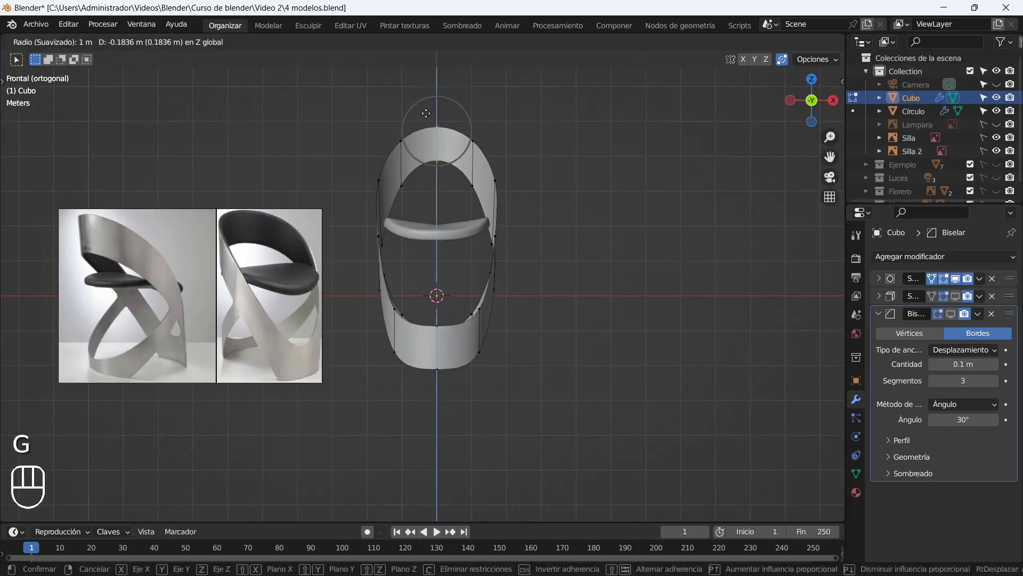
click(421, 122)
Select all vertices of the backrest's upper section and lower them together along Z.
scroll(473, 185, up, 1)
drag(326, 84, 537, 195)
key(g)
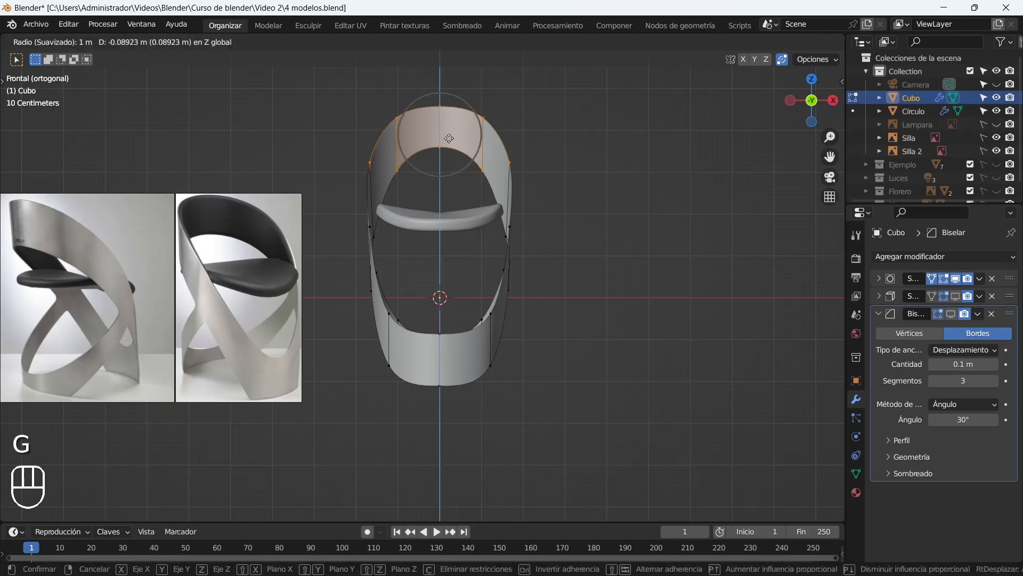
click(441, 152)
Raise the two lower inner vertices of the backrest opening about 0.18 m along Z with proportional editing, and return to Object Mode.
click(482, 180)
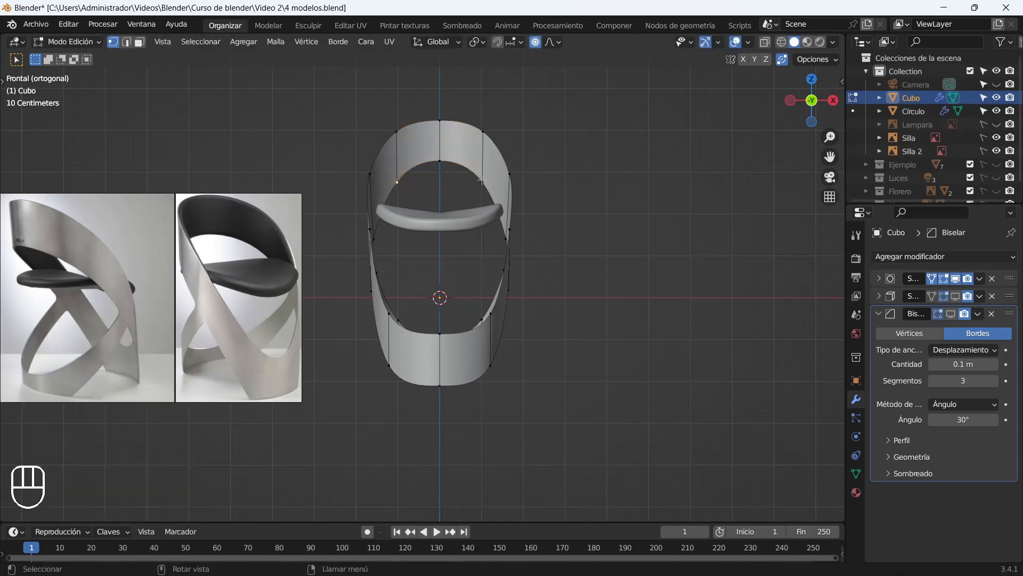
key(g)
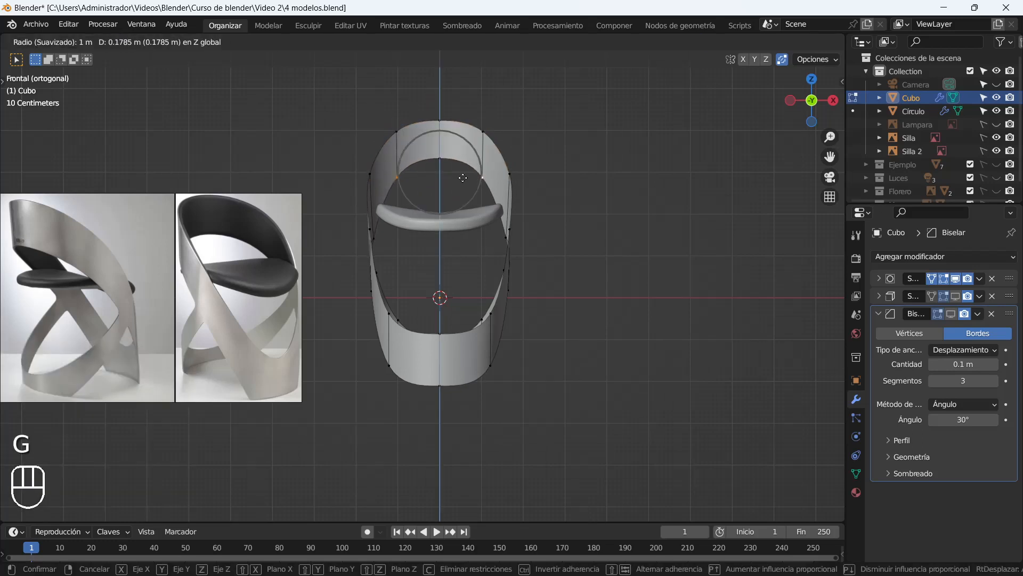
click(463, 179)
middle_drag(463, 179, 437, 259)
key(Tab)
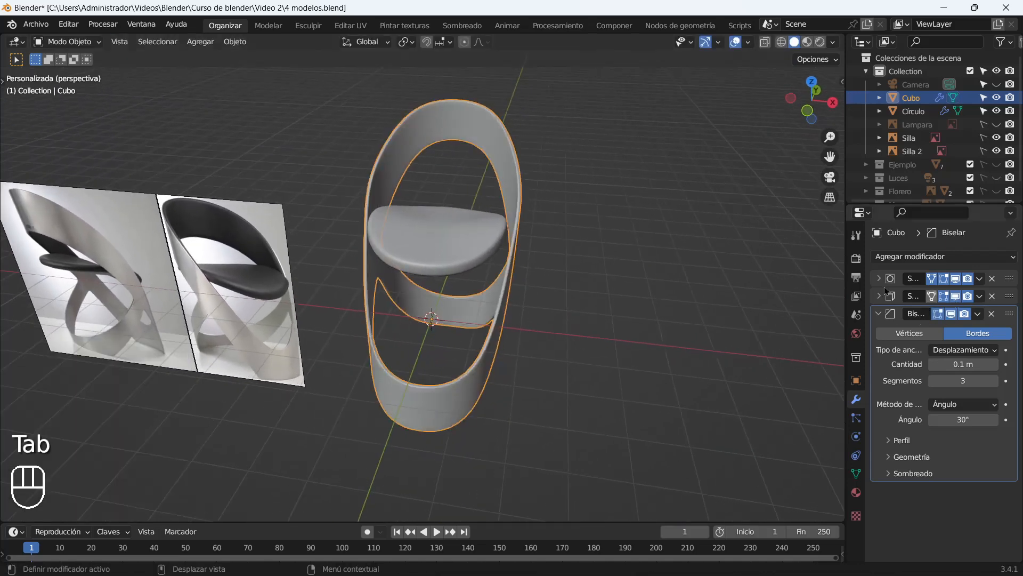
Select the seat and set its Solidify thickness to -0.14 m.
scroll(468, 228, up, 3)
click(468, 237)
scroll(468, 240, down, 2)
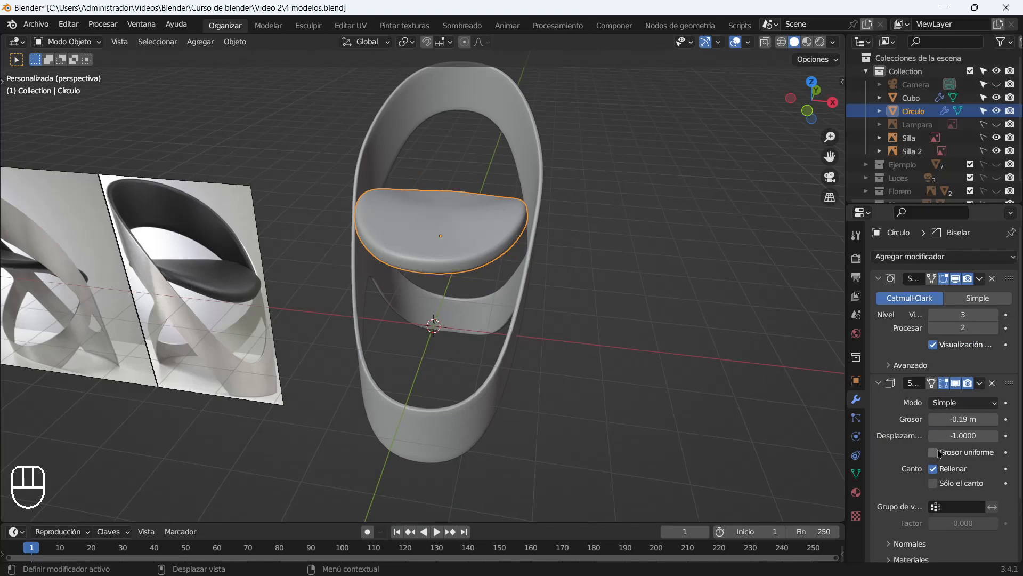
click(996, 420)
click(996, 419)
click(996, 419)
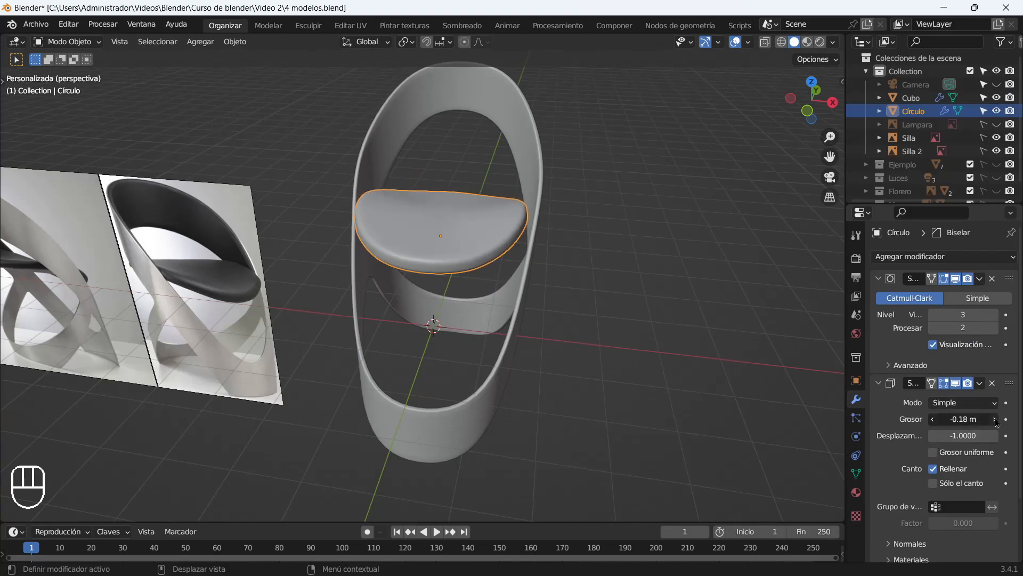
click(996, 419)
Enlarge the seat by a factor of about 1.05 and move it along Y toward the back of the frame.
middle_drag(602, 250, 571, 263)
key(s)
click(368, 264)
key(KP_7)
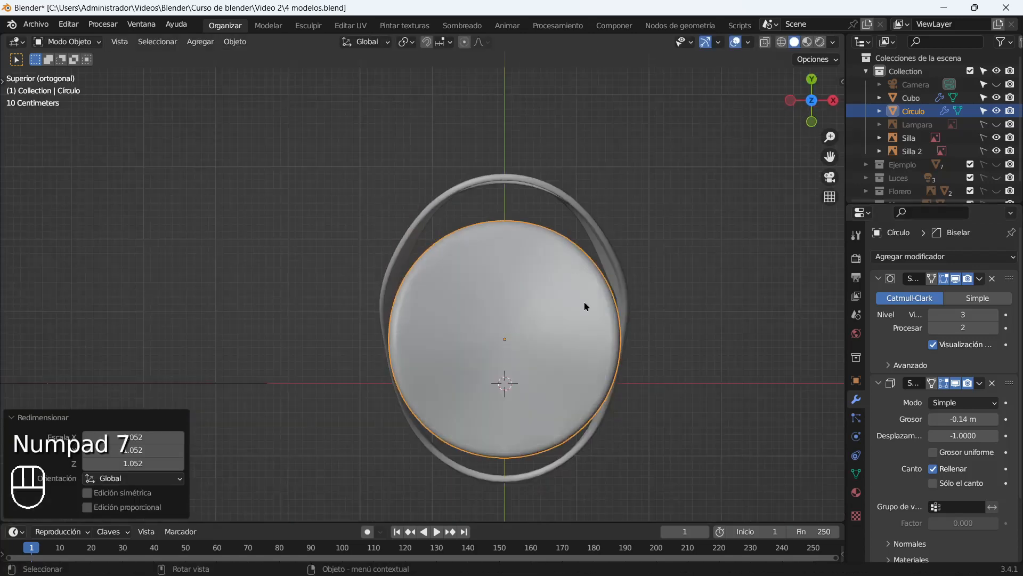
key(g)
key(y)
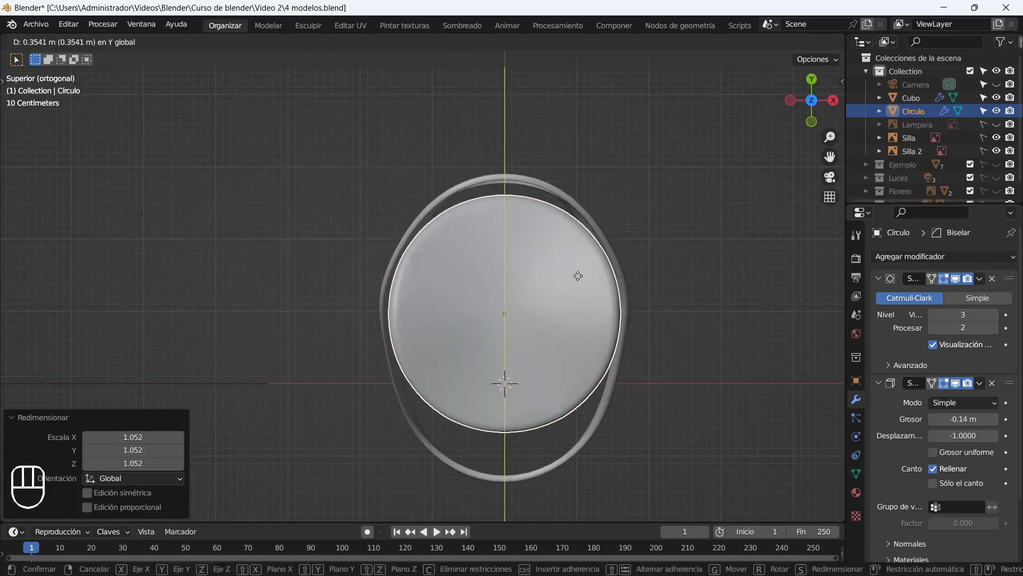
click(573, 266)
Lower the seat about 0.27 m along Z and widen it slightly along X to meet the frame.
middle_drag(573, 266, 504, 299)
key(g)
key(z)
click(578, 287)
key(x)
key(Escape)
key(s)
key(x)
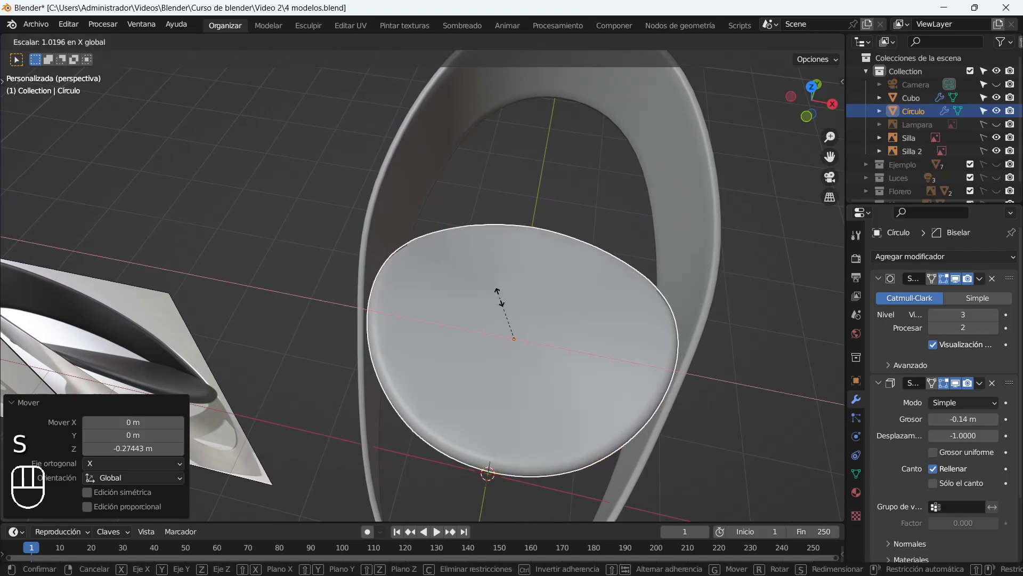
click(494, 296)
Move the seat within the YZ plane by about -0.14 m in Y and -0.13 m in Z.
middle_drag(621, 315, 302, 259)
scroll(398, 283, up, 5)
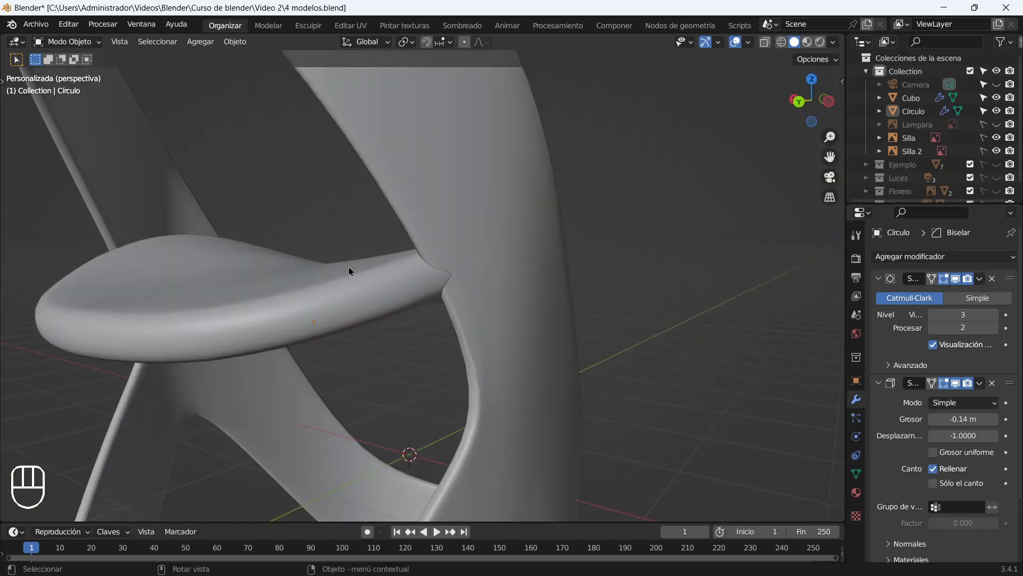
key(g)
key(shift+x)
key(Escape)
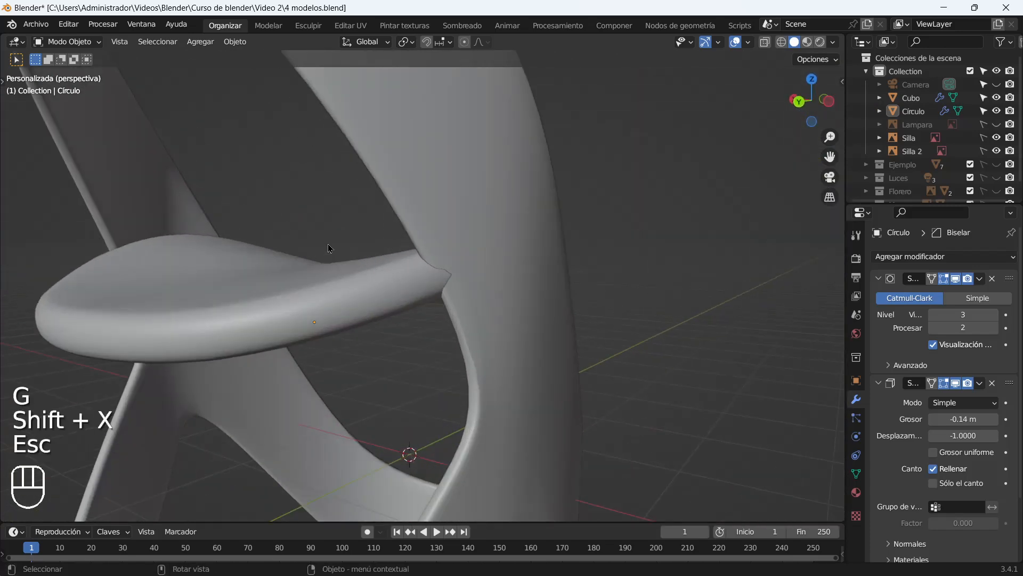
click(327, 305)
key(g)
key(shift+x)
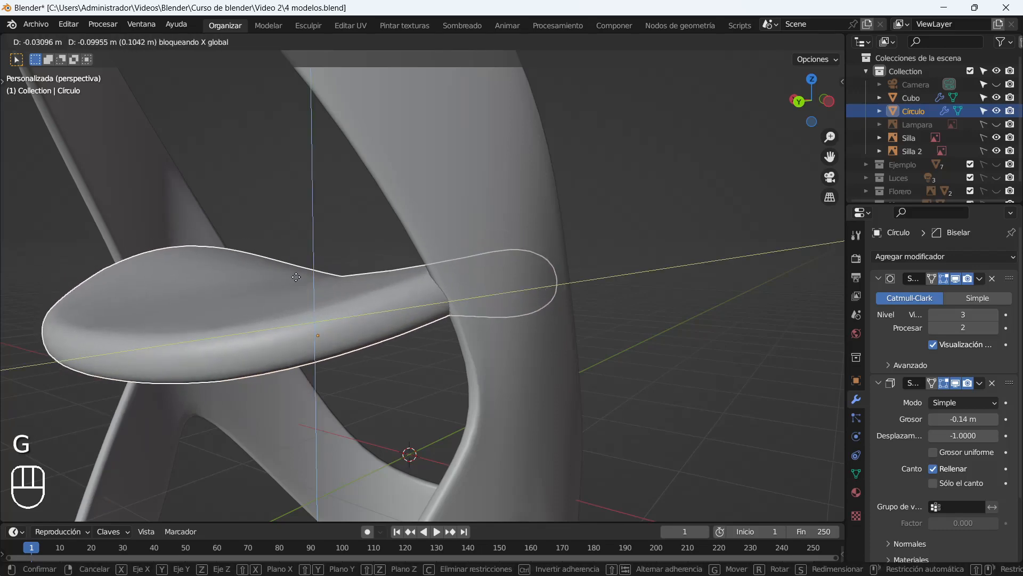
click(303, 278)
Duplicate the seat and place the copy about 0.08 m lower along Z.
mouse_move(303, 277)
middle_down()
mouse_move(373, 244)
mouse_move(400, 194)
mouse_move(297, 263)
mouse_move(288, 281)
middle_up()
key(shift+d)
key(z)
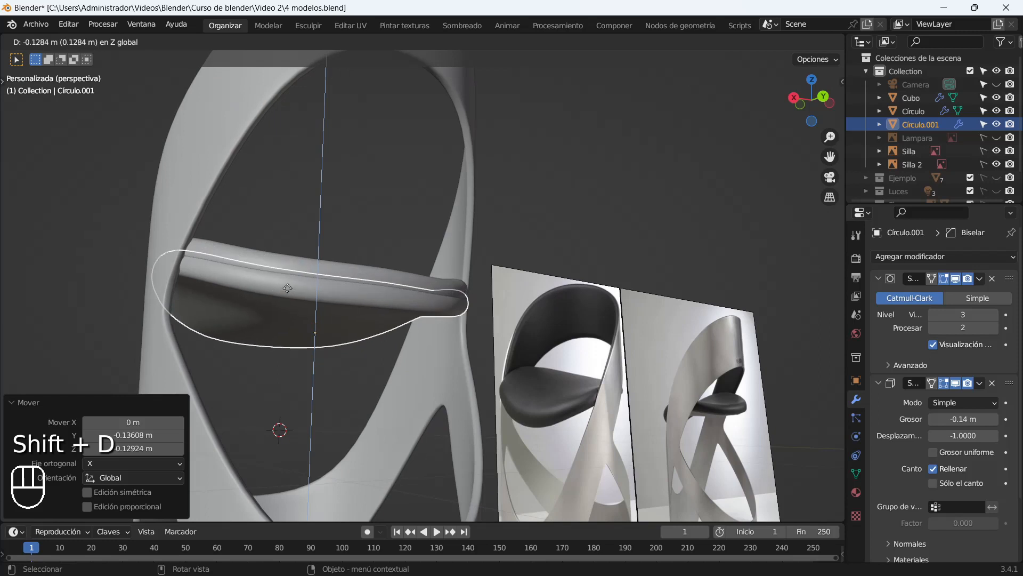
click(285, 289)
Set the Solidify thickness of the seat copy to -0.05 m.
click(933, 419)
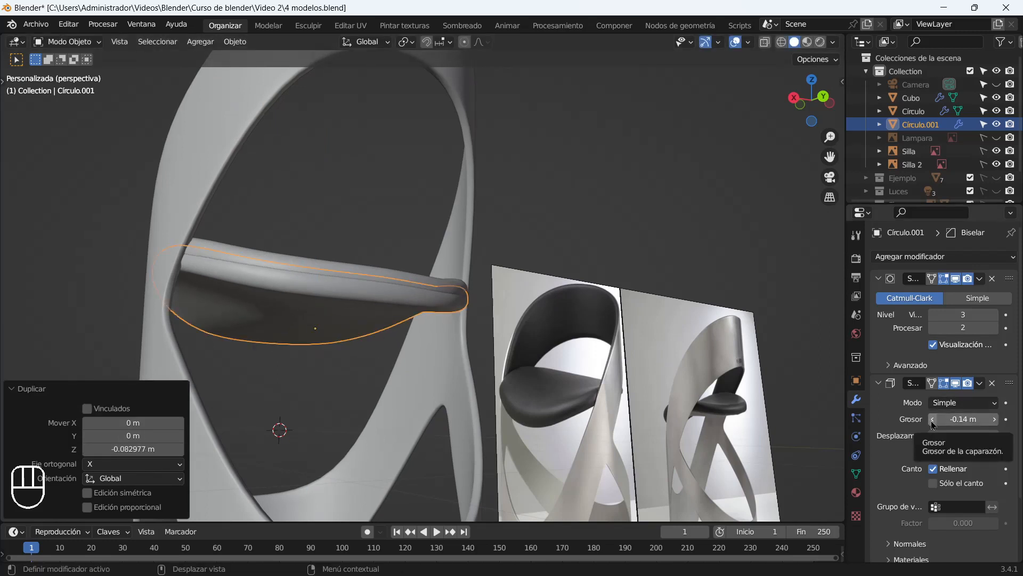
click(994, 421)
click(994, 421)
click(994, 421)
click(994, 421)
click(994, 421)
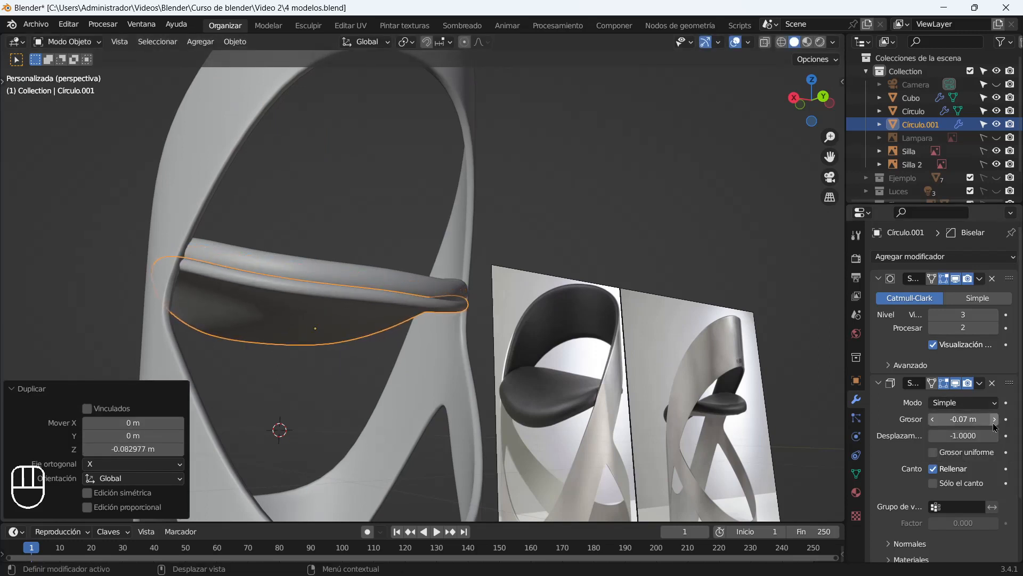
click(994, 420)
click(994, 420)
Scale the thin seat copy down to about 0.91 and move it along Z to sit against the seat's underside.
middle_drag(277, 330, 386, 317)
click(386, 317)
key(s)
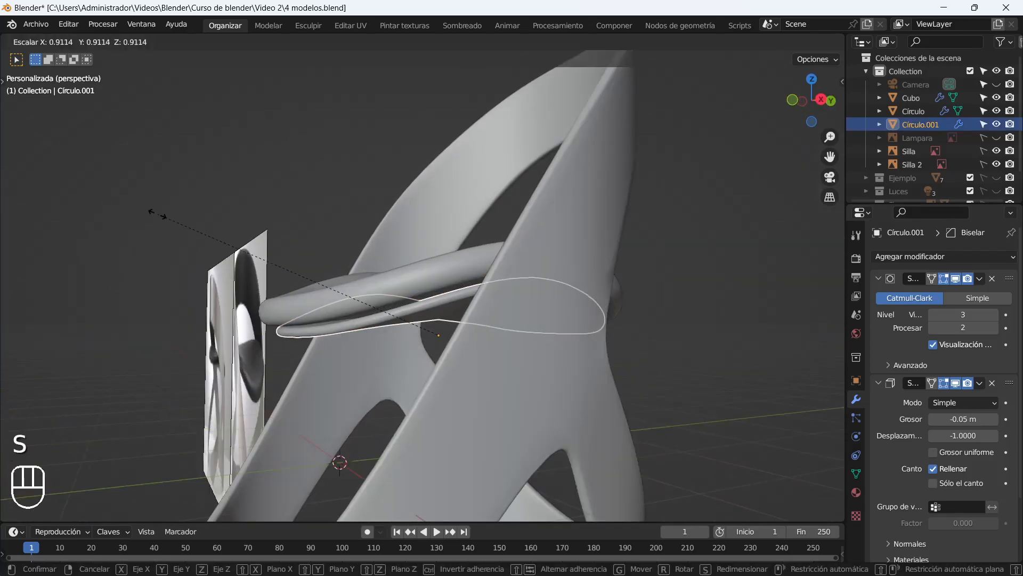
click(161, 215)
key(g)
key(z)
click(258, 193)
click(258, 192)
Scale the thin base piece along X to fit beneath the seat and deselect it.
middle_drag(359, 263, 439, 231)
click(432, 240)
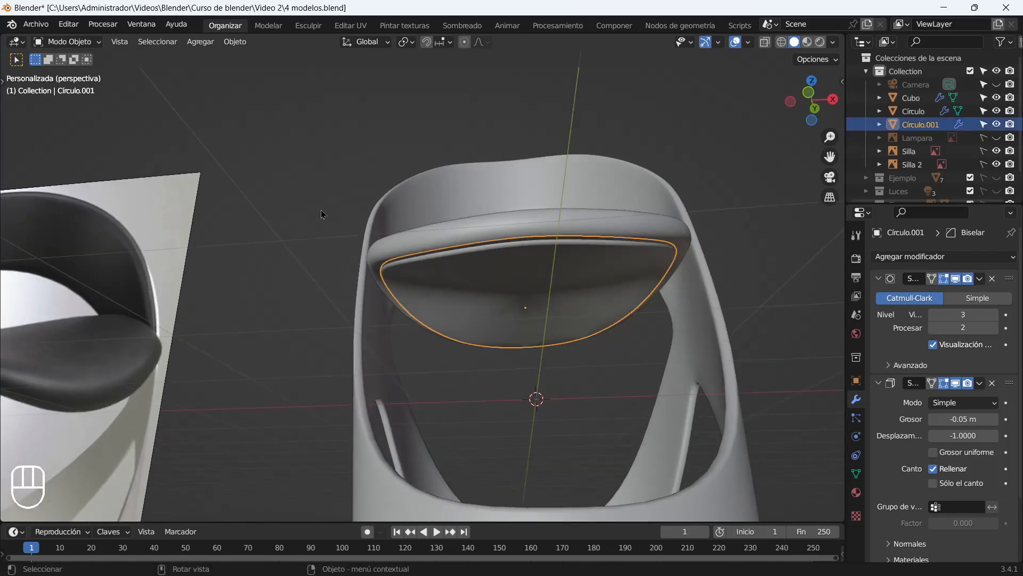
key(s)
key(x)
click(297, 212)
middle_drag(297, 212, 732, 335)
click(731, 335)
Make the chair frame, both seat pieces and the two chair reference images selectable in the viewport.
scroll(732, 335, down, 5)
middle_drag(435, 311, 349, 370)
middle_drag(454, 296, 535, 282)
middle_drag(371, 334, 480, 336)
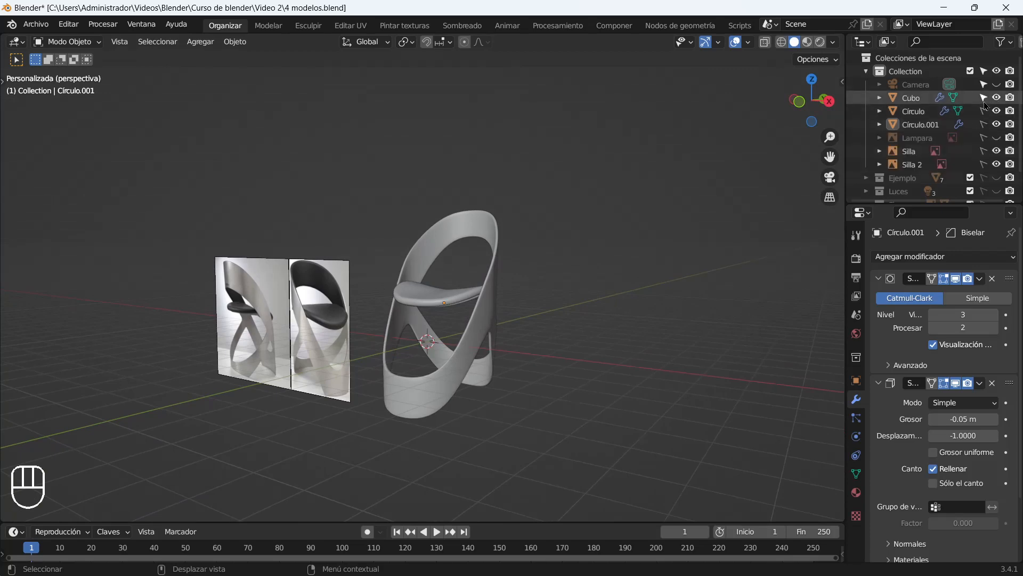
click(984, 165)
click(983, 152)
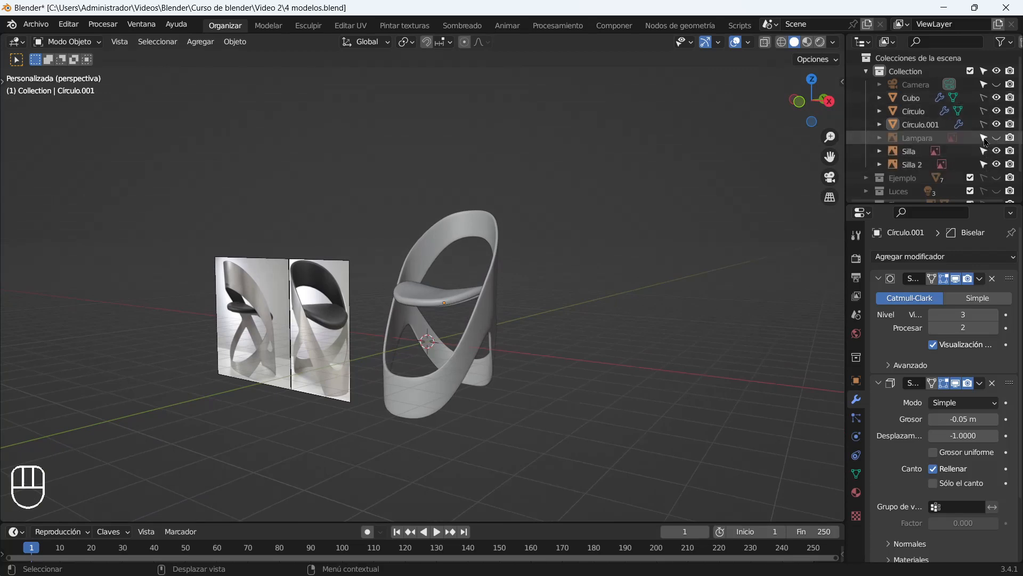
drag(984, 165, 984, 139)
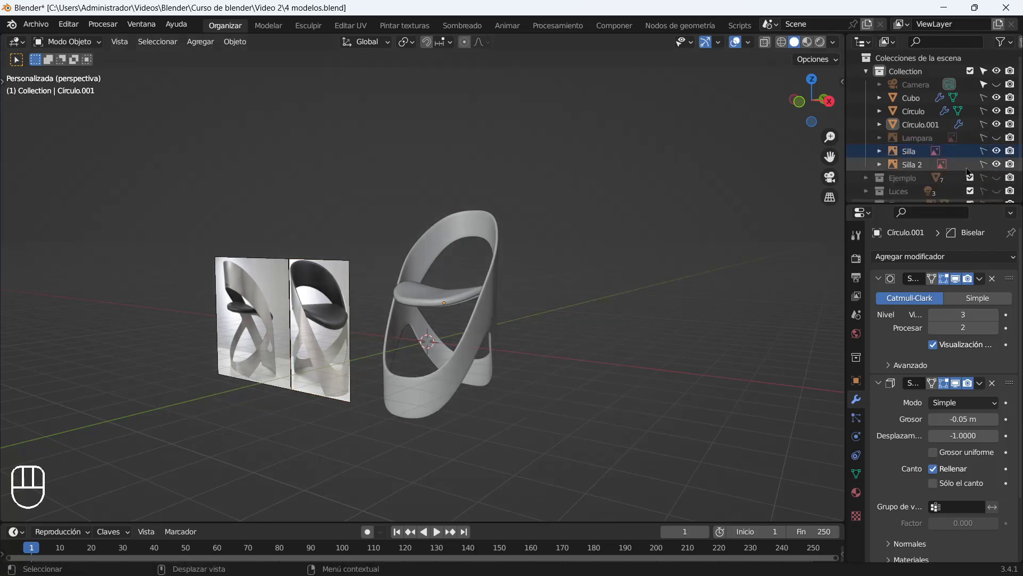
click(983, 152)
click(984, 126)
click(984, 111)
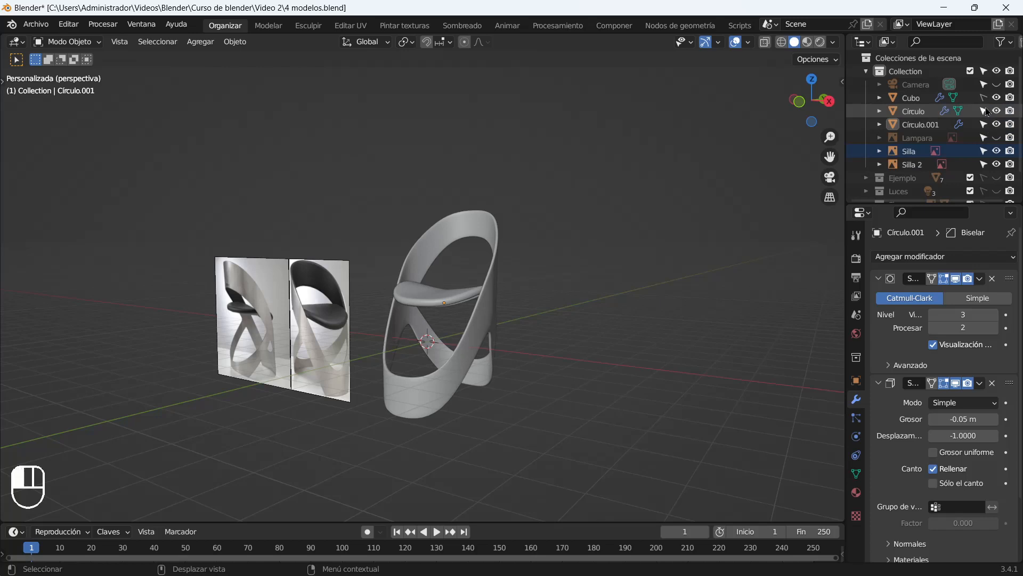
Select all visible chair parts and reference images and move them into a new collection named Silla.
key(a)
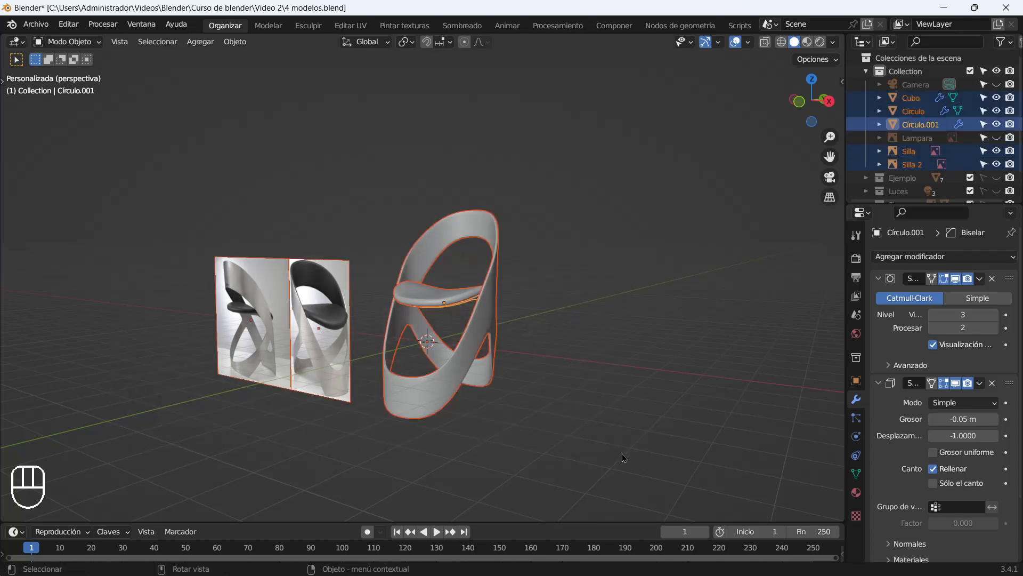
key(m)
click(513, 253)
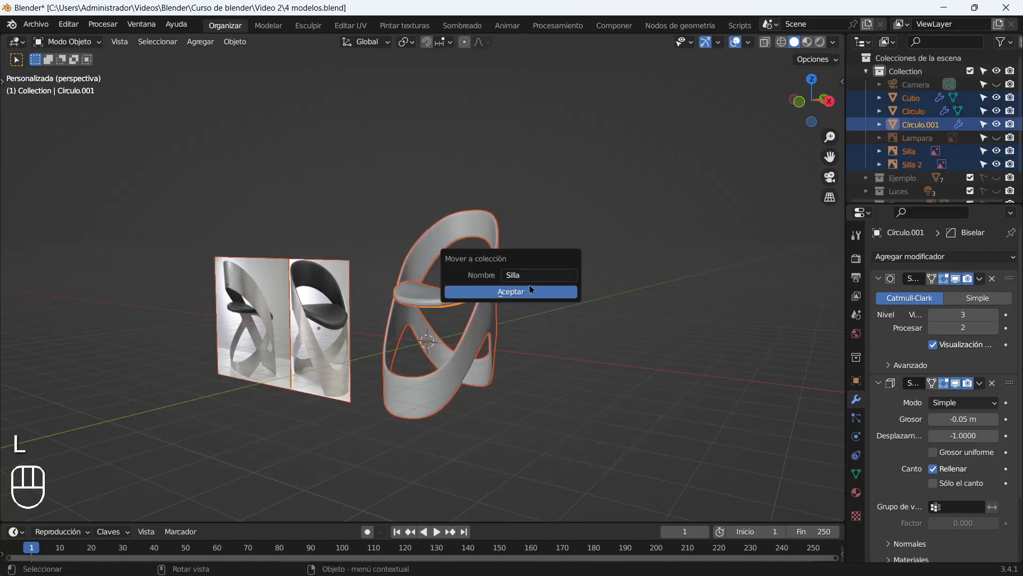
click(504, 293)
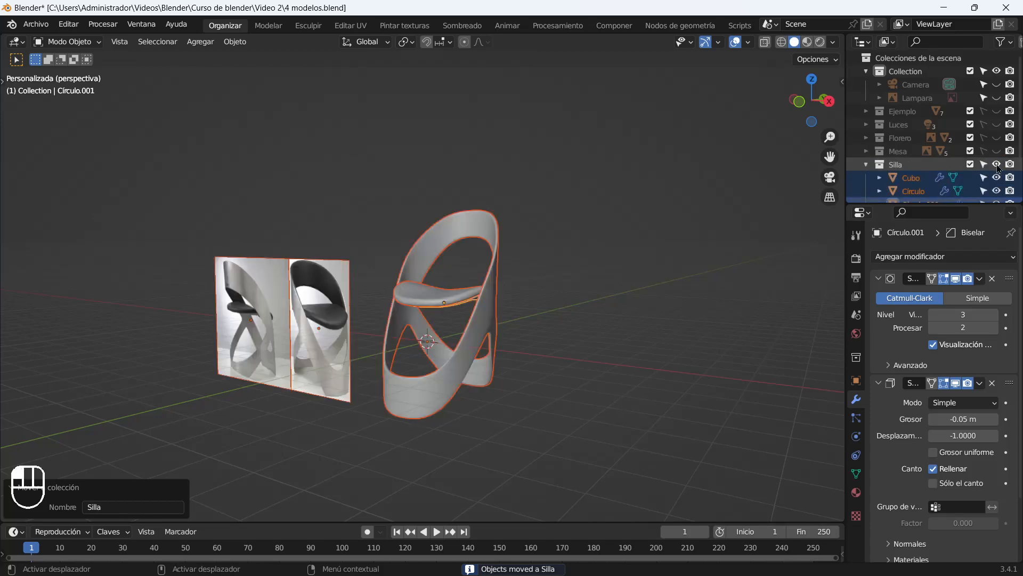
Collapse the Silla collection, deselect everything and hide the collection in the viewport.
click(866, 165)
key(alt+a)
middle_drag(481, 303, 586, 374)
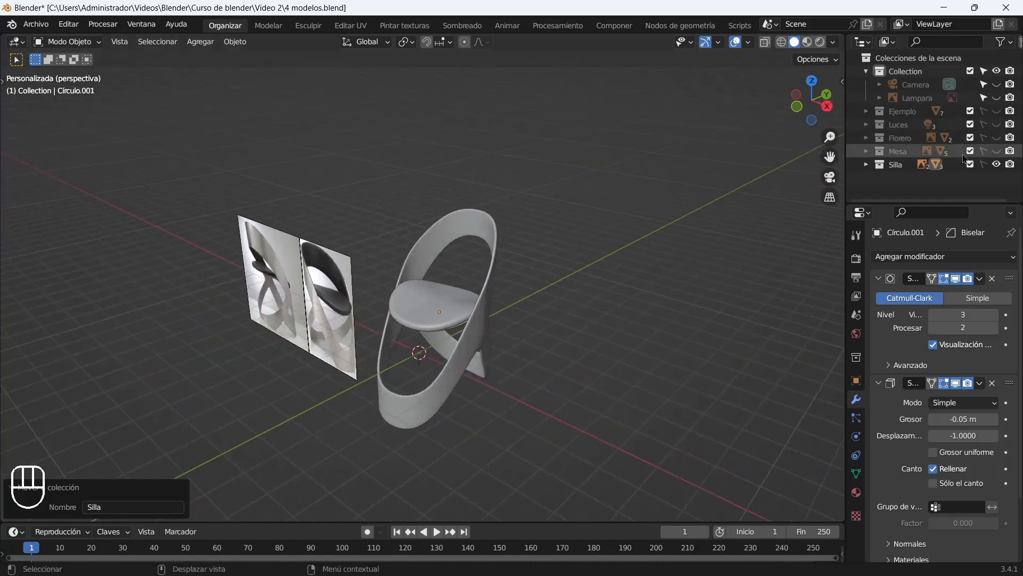
click(996, 164)
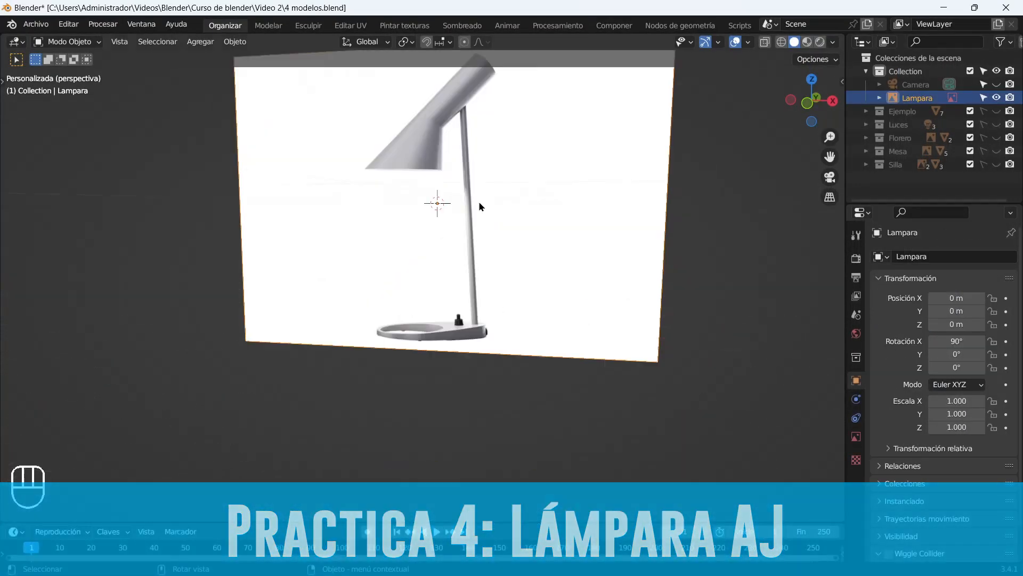
In front view, move the lamp reference image about 4.41 m along negative X, clear of the origin.
scroll(526, 212, down, 5)
key(KP_1)
key(g)
click(303, 128)
key(ctrl+z)
key(ctrl+z)
key(ctrl+z)
key(ctrl+z)
key(ctrl+z)
key(ctrl+z)
key(ctrl+z)
key(ctrl+z)
Add a cylinder for the lampshade, enter Edit Mode, and display it in solid shading with X-ray enabled and nothing selected.
key(shift+a)
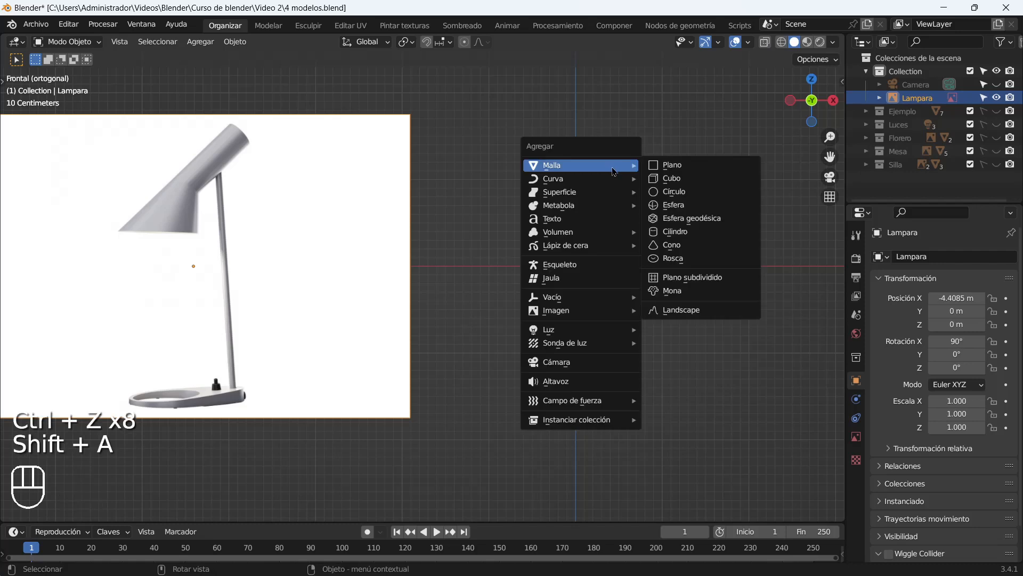
click(693, 233)
key(shift+z)
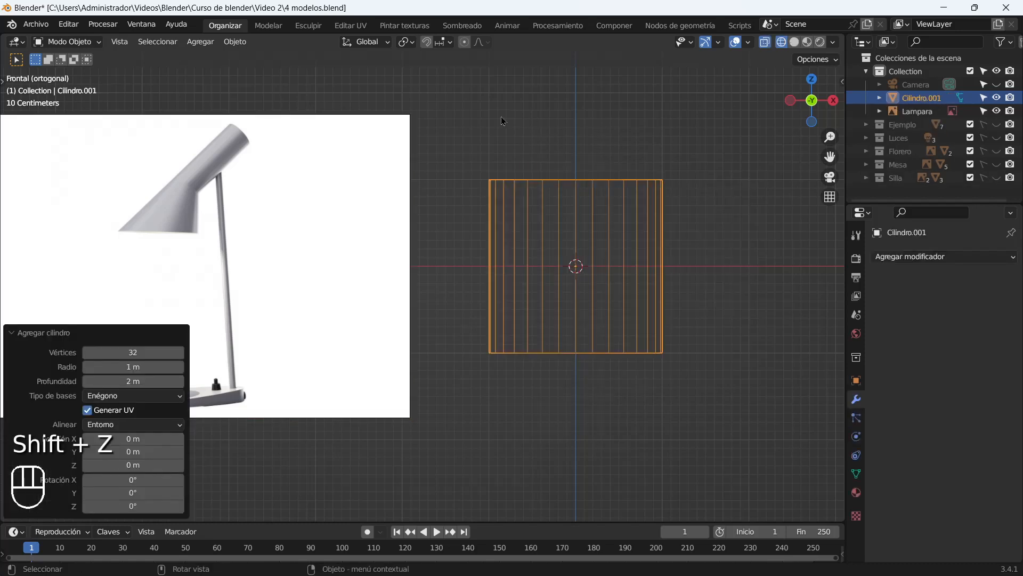
key(Tab)
click(795, 42)
click(765, 42)
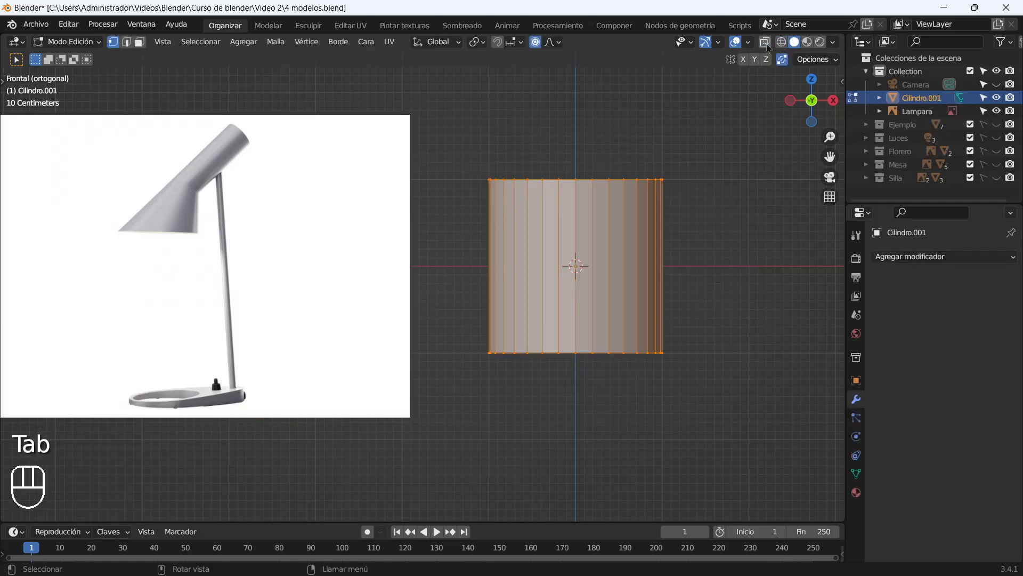
click(470, 209)
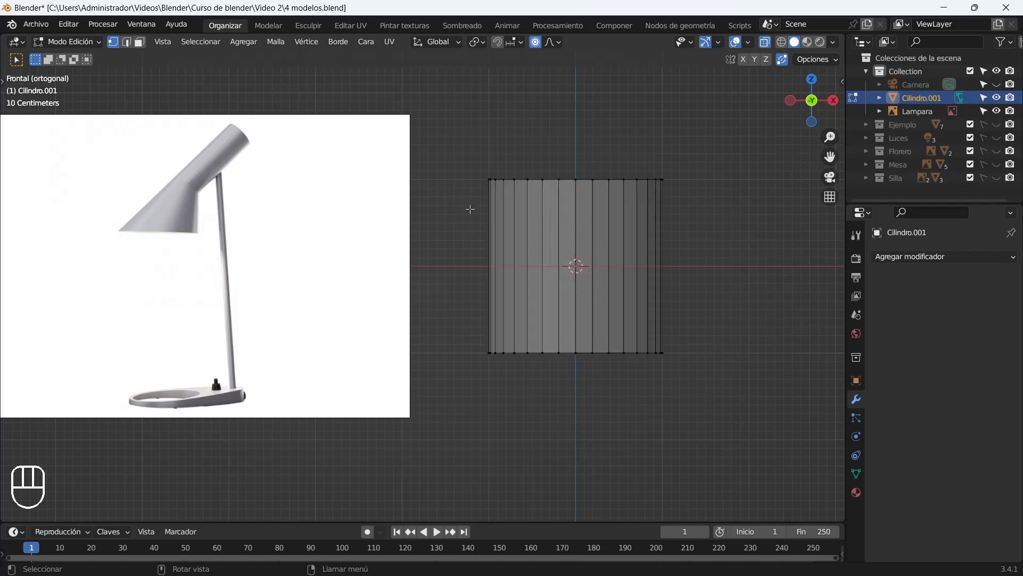
In Object Mode, scale the cylinder to about 0.16 in X and Y, and tilt it about 45° to match the lampshade.
key(Tab)
key(s)
key(shift+z)
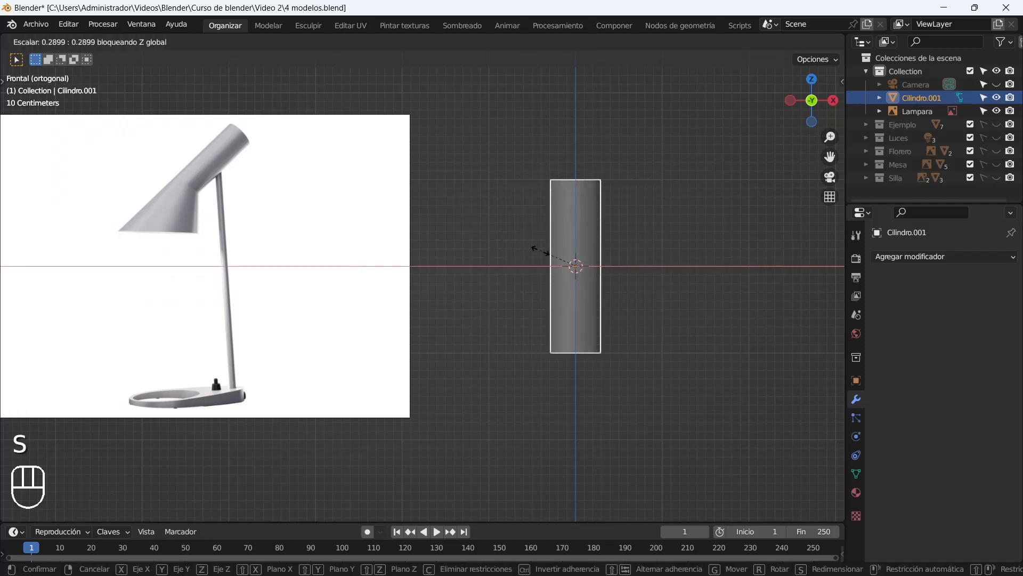
click(556, 265)
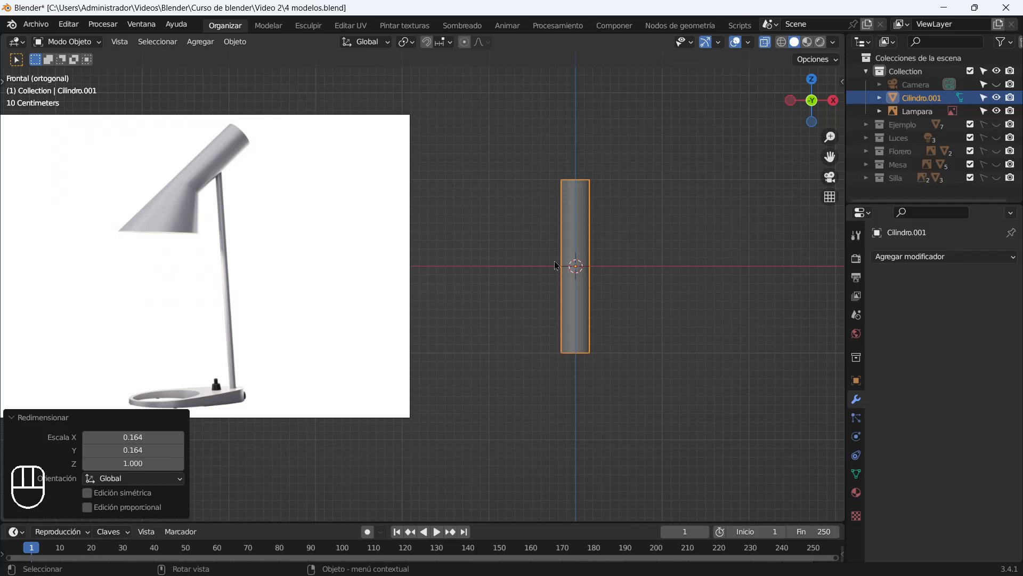
key(r)
click(541, 247)
Edit the tilted cylinder and add one centred loop cut across its length.
key(Tab)
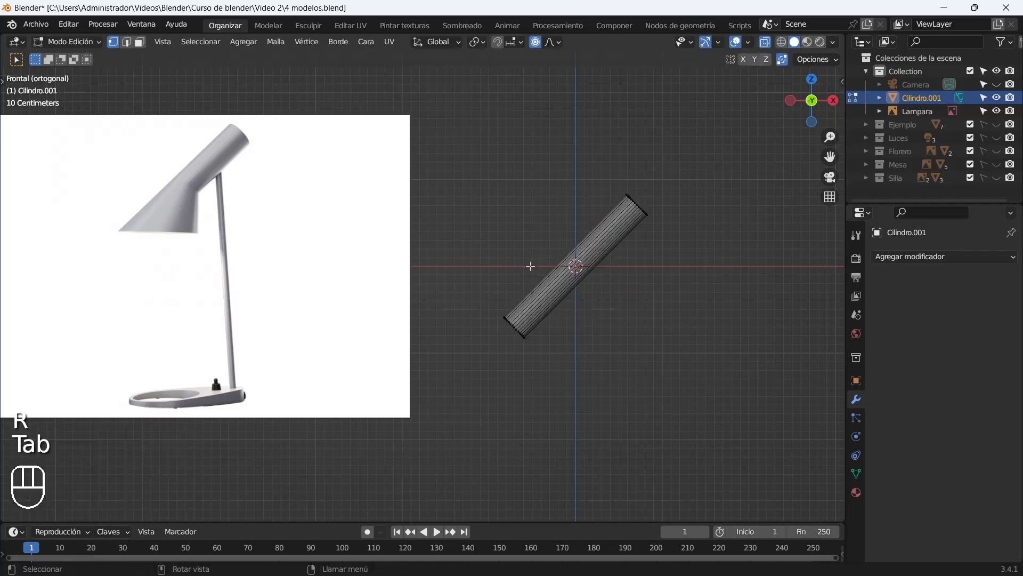
key(ctrl+r)
click(542, 264)
right_click(541, 265)
Select the vertices of the cylinder's lower end and rotate them -45° so that the opening lies horizontal.
click(503, 331)
click(768, 43)
drag(457, 280, 584, 341)
key(r)
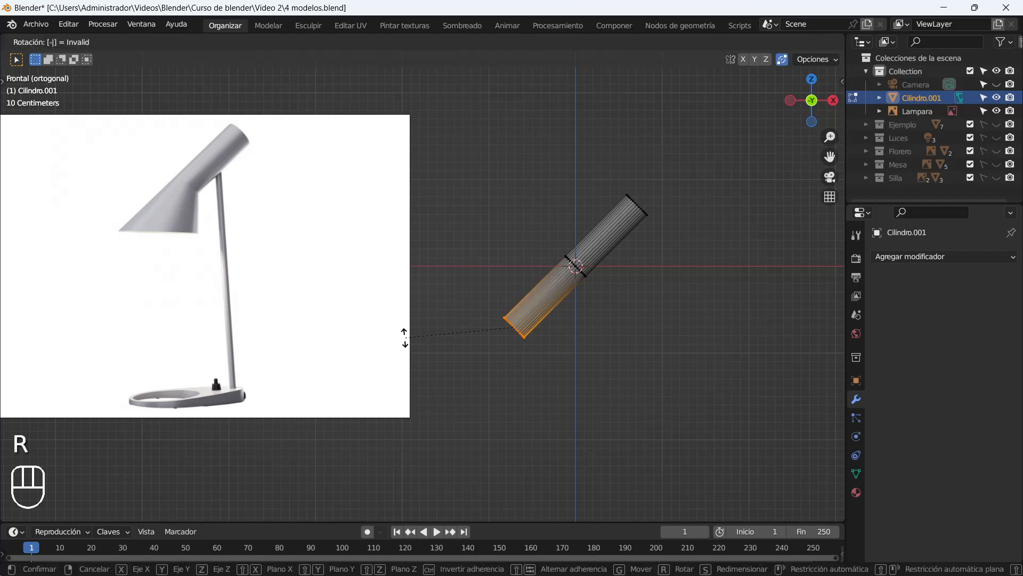
key(Return)
Scale the lampshade's lower end by about 4.22, move it about 0.135 m along X, and return to Object Mode.
key(s)
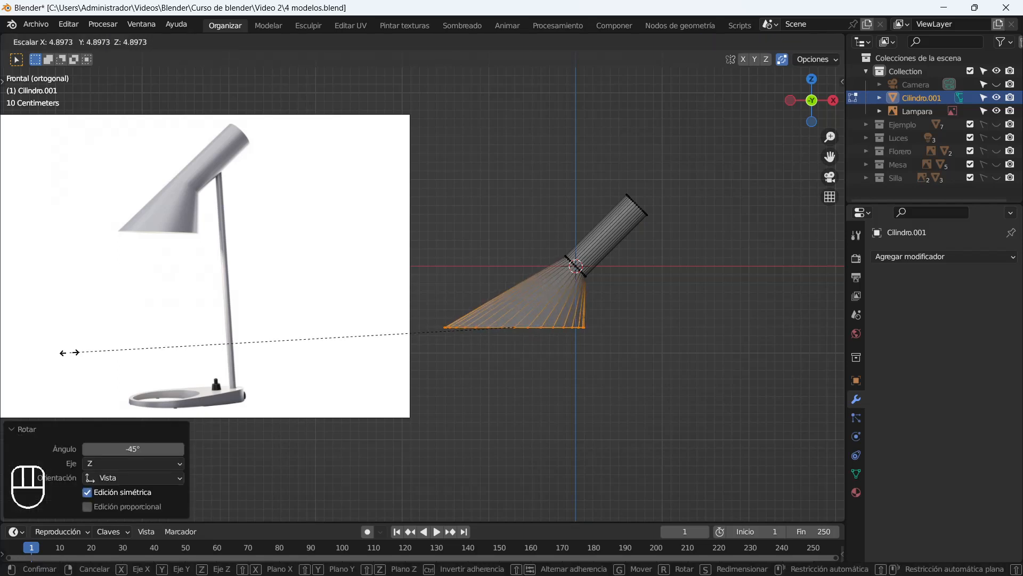
click(130, 350)
key(g)
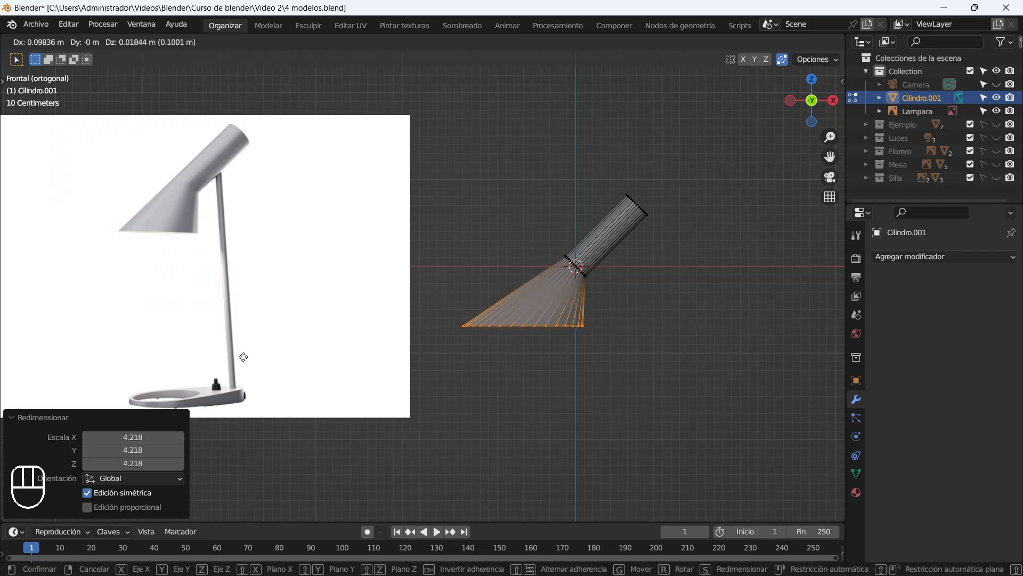
key(x)
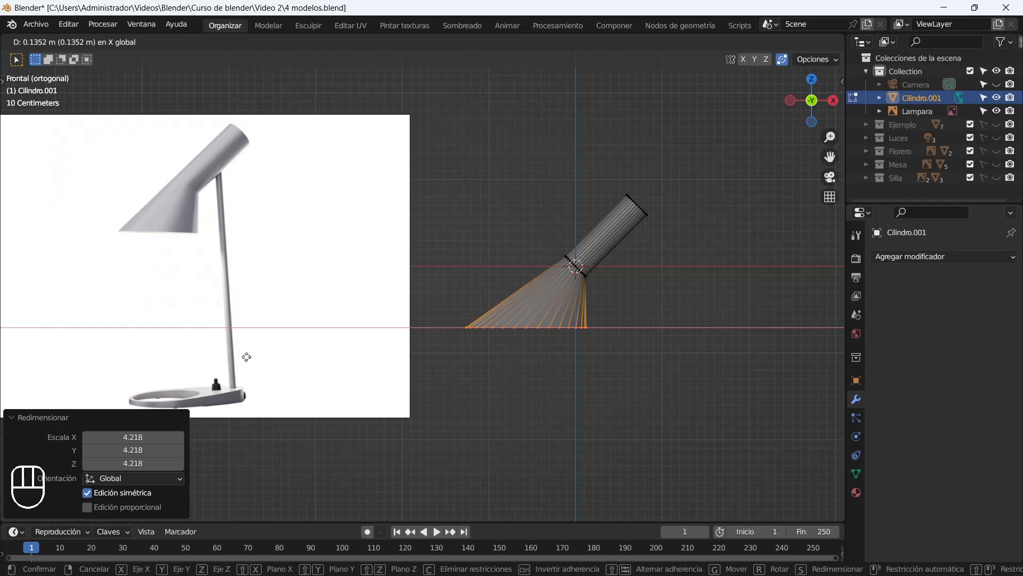
click(247, 357)
key(Tab)
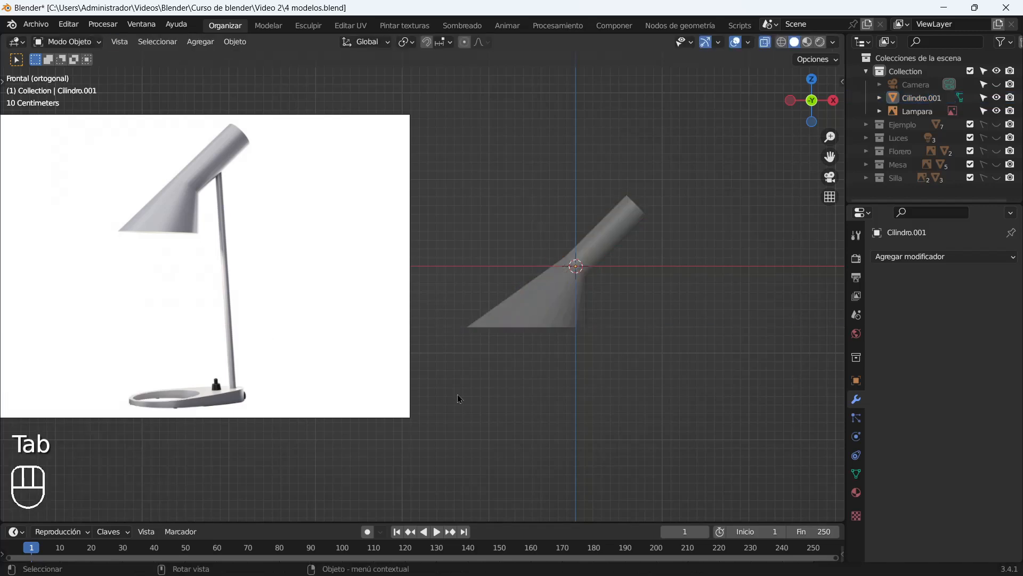
Raise the lampshade about 0.70 m along Z so its opening rests on the X axis line.
scroll(525, 282, down, 3)
scroll(551, 315, up, 2)
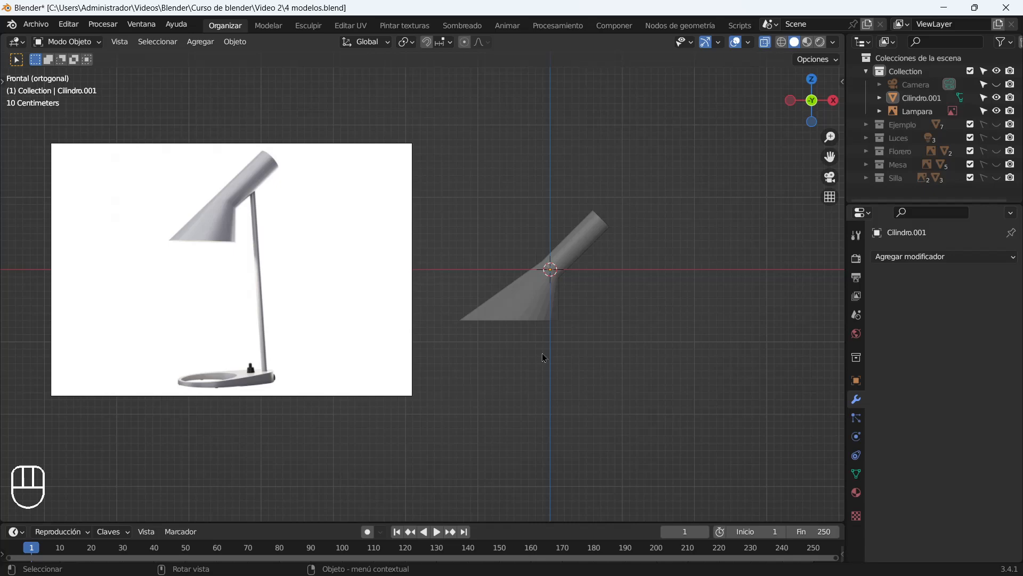
click(537, 299)
key(g)
key(z)
click(547, 258)
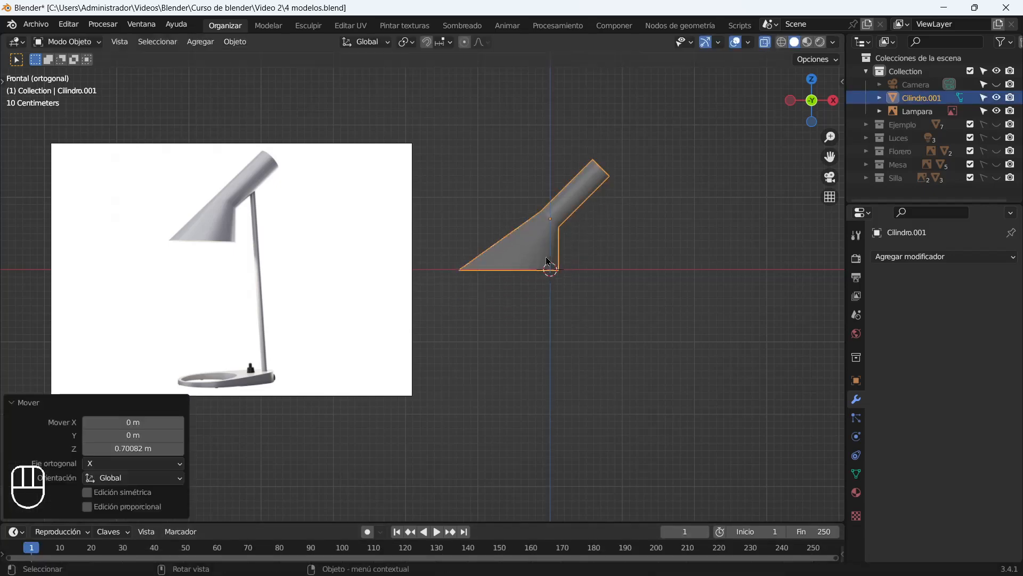
Add a Bevel modifier with 3 segments to the lampshade.
click(927, 257)
click(722, 309)
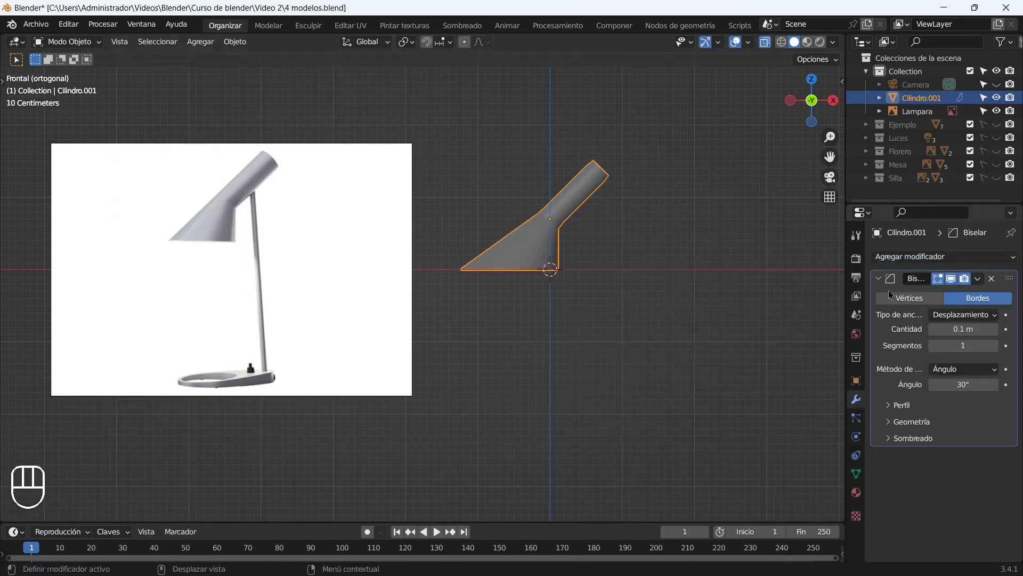
click(995, 348)
scroll(623, 236, up, 5)
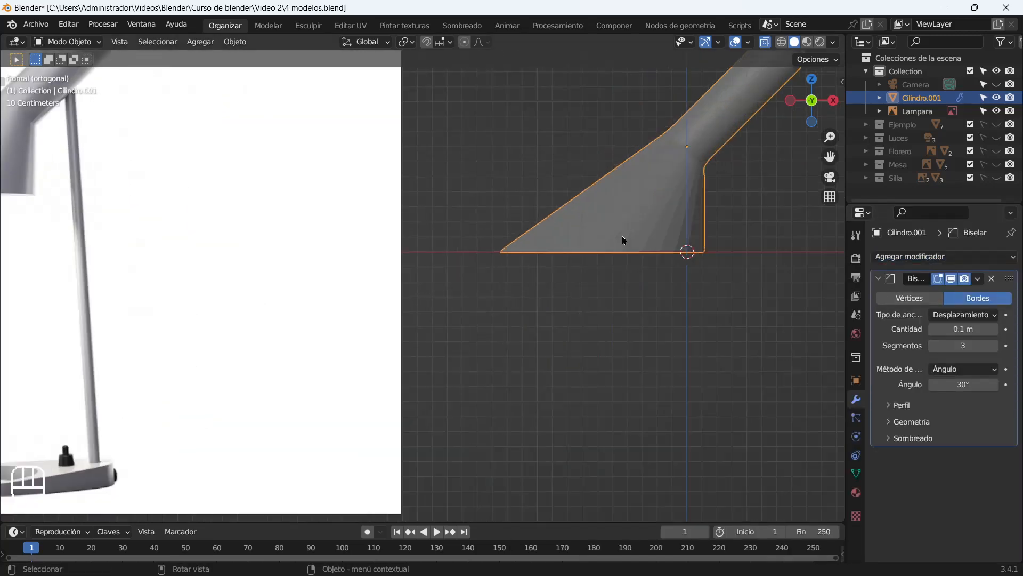
shift+middle_drag(693, 238, 449, 404)
scroll(449, 404, up, 2)
middle_drag(683, 253, 630, 286)
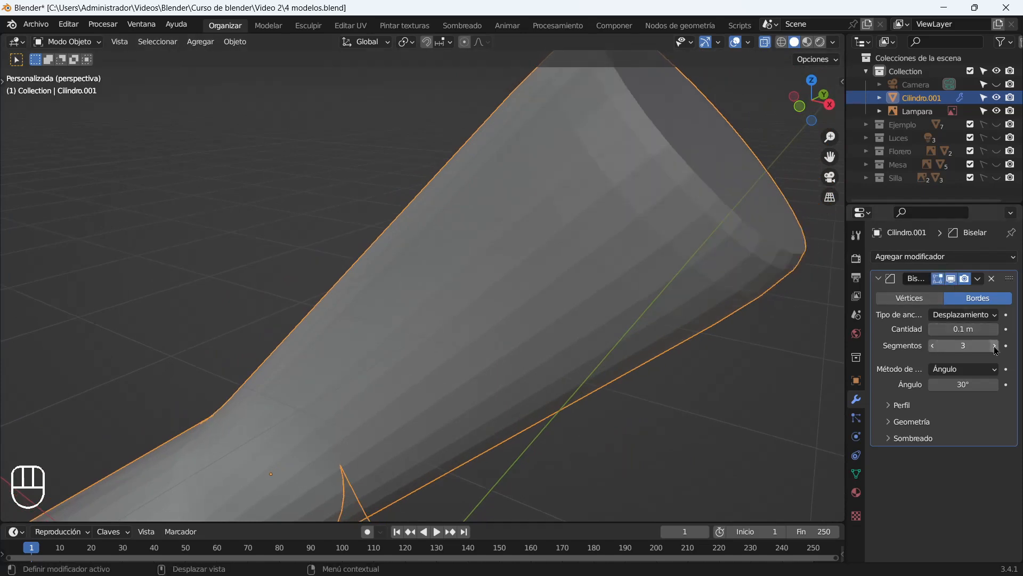
Add a Subdivision Surface modifier at viewport level 2 and shade the lampshade smooth.
click(967, 257)
click(693, 491)
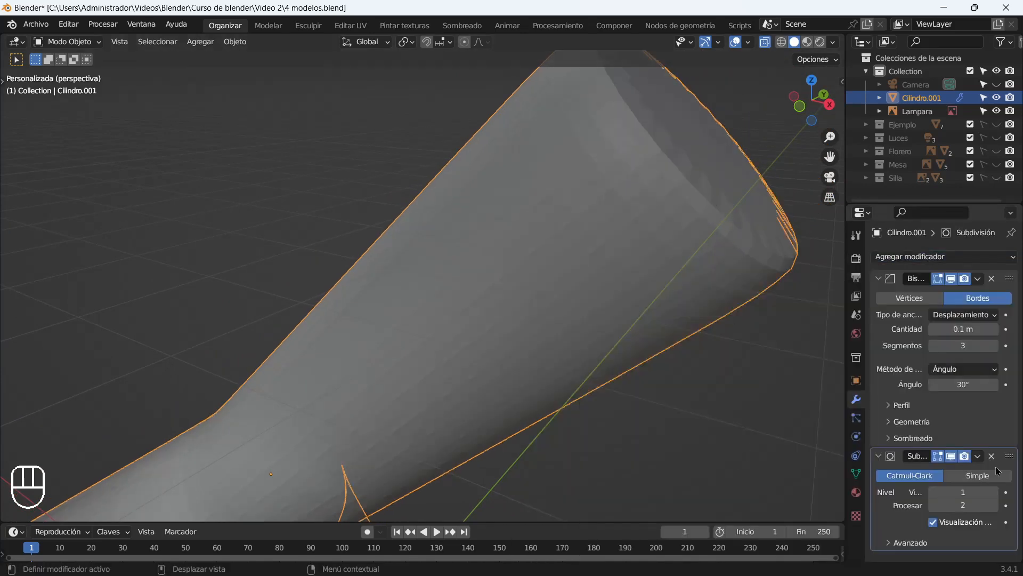
right_click(663, 284)
click(678, 257)
Delete the face closing the lampshade's wide lower opening and return to Object Mode.
scroll(639, 277, down, 7)
middle_drag(453, 319, 384, 273)
click(395, 311)
click(394, 311)
key(Tab)
click(139, 42)
click(431, 293)
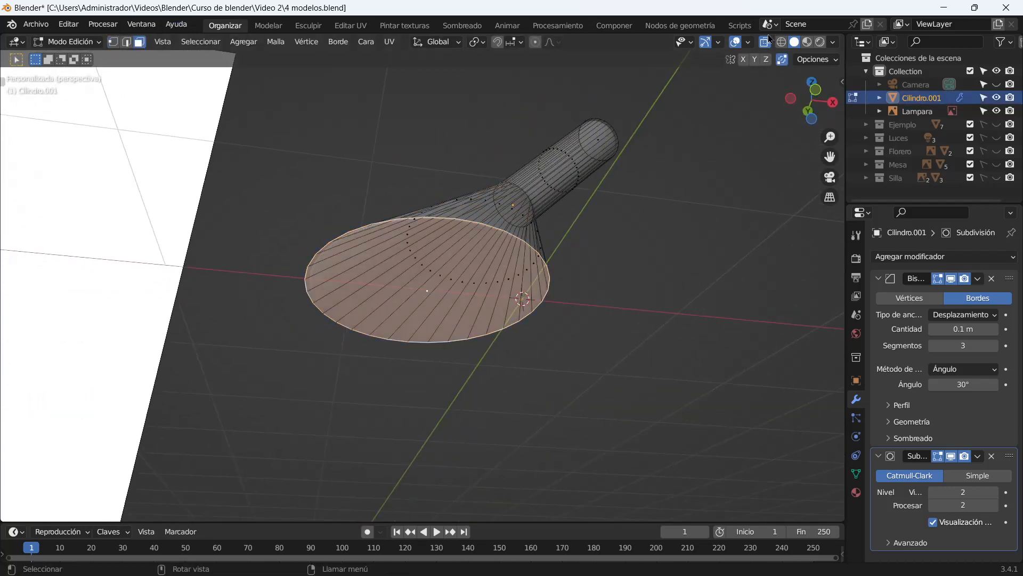
click(767, 40)
click(434, 287)
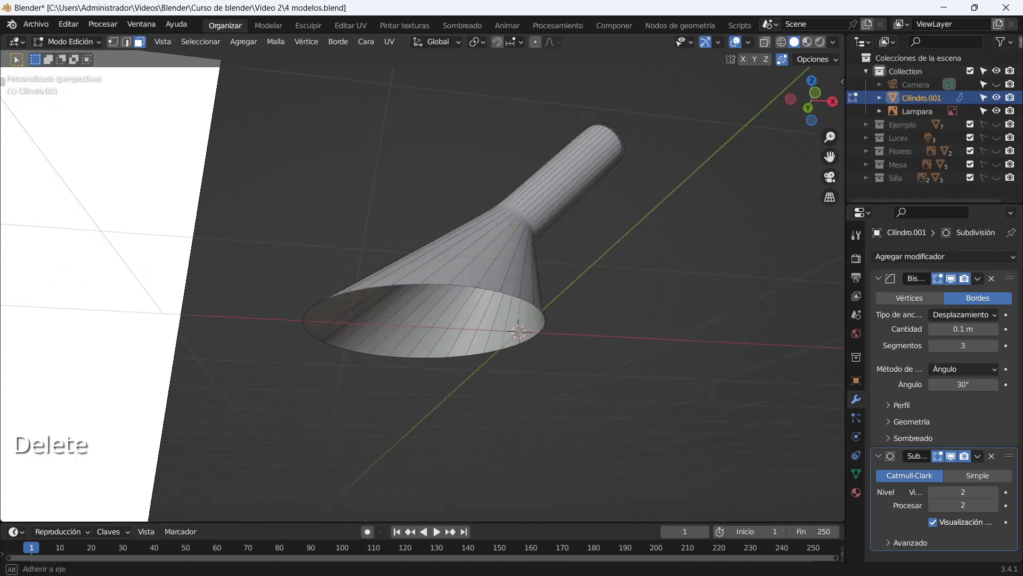
middle_drag(434, 287, 514, 344)
key(Tab)
Collapse the Bevel and Subdivision settings and add a Solidify modifier to the lampshade.
click(879, 278)
click(879, 295)
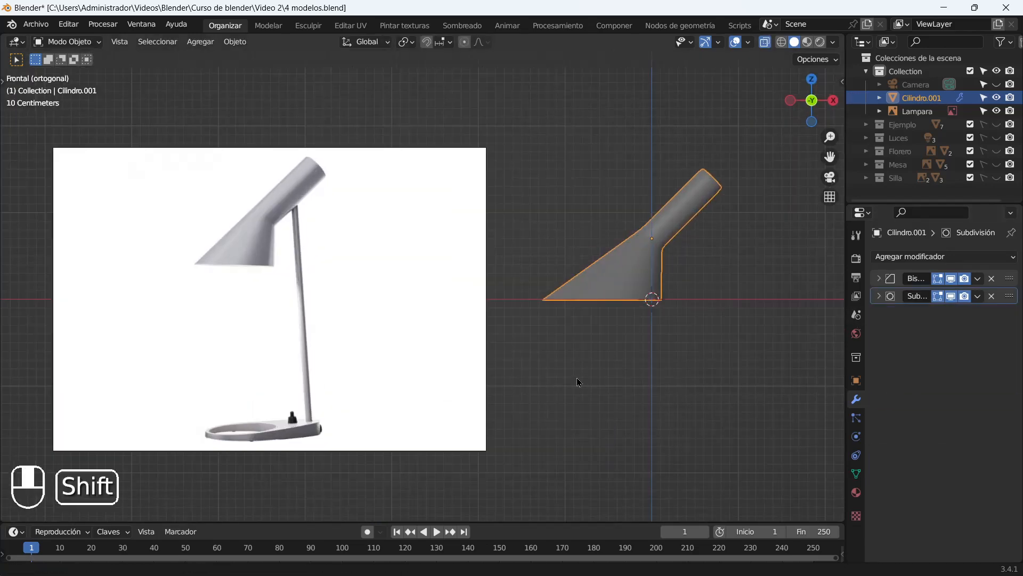
shift+middle_drag(578, 381, 557, 360)
click(907, 260)
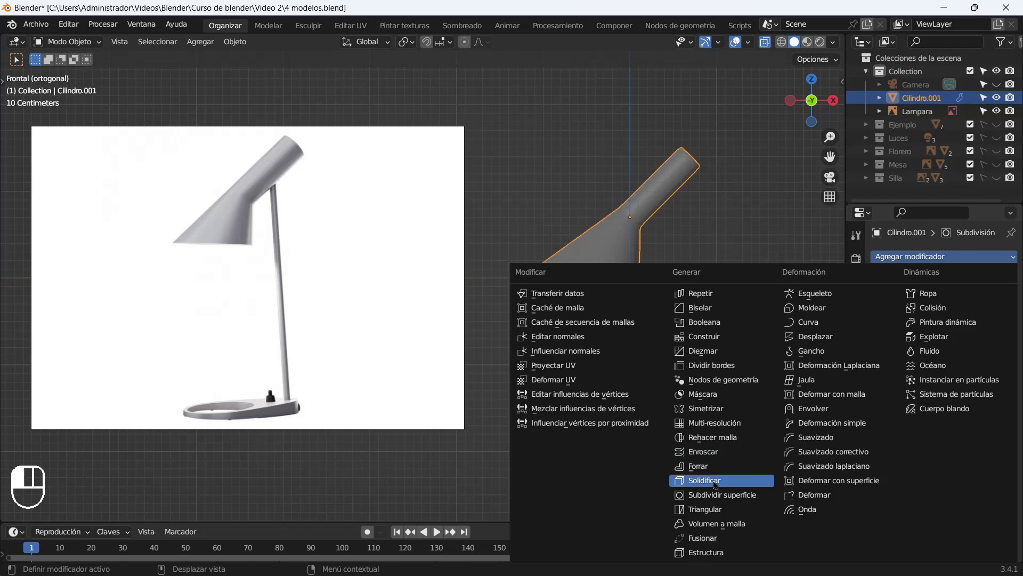
click(703, 480)
scroll(623, 324, up, 5)
shift+middle_drag(622, 324, 507, 350)
scroll(507, 350, up, 3)
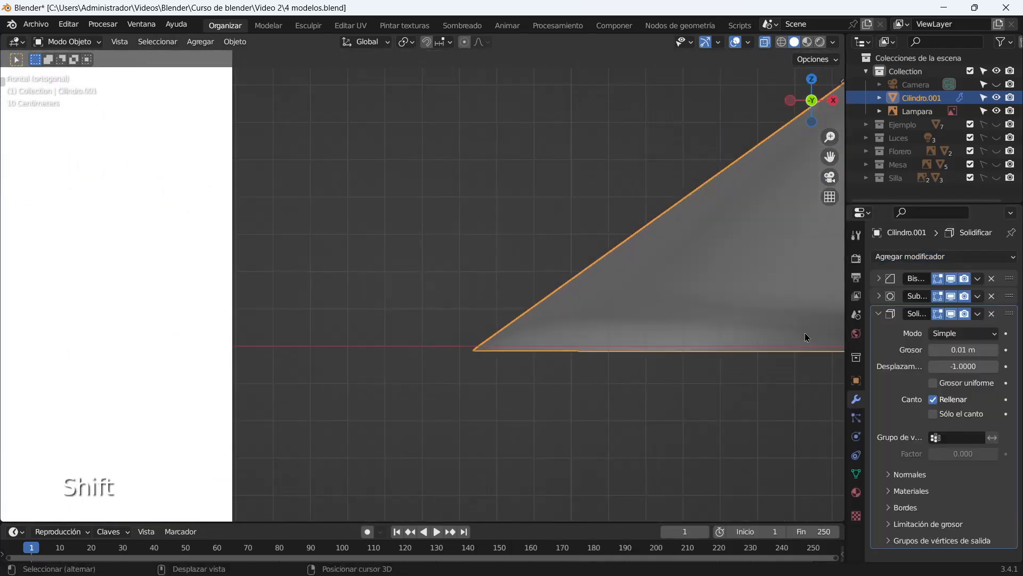
shift+middle_drag(809, 338, 459, 413)
Set the Solidify thickness to 0.03 m and its offset to about -0.64, and enable even thickness.
drag(963, 367, 980, 367)
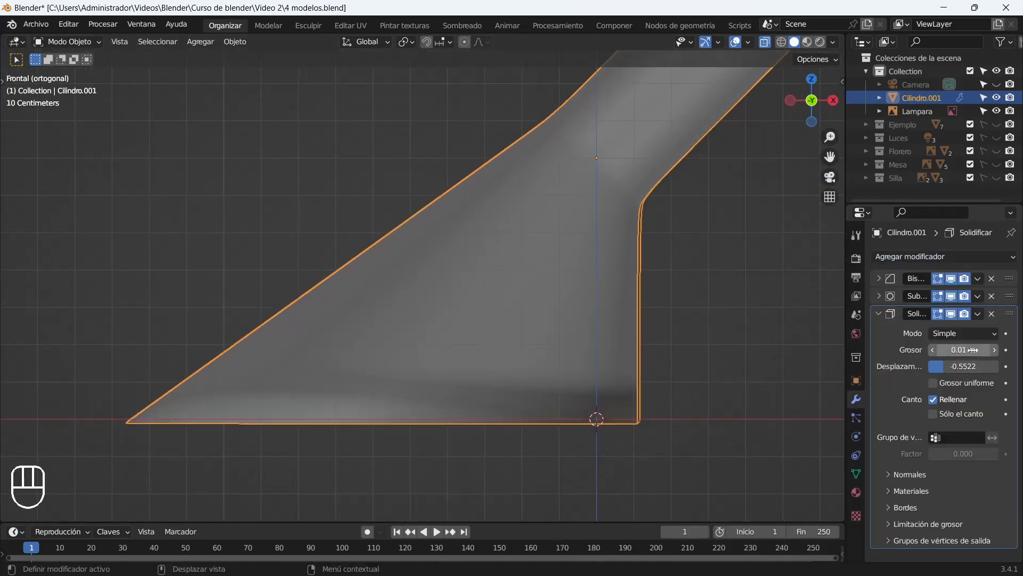
click(996, 350)
click(996, 351)
scroll(447, 373, down, 4)
shift+middle_drag(471, 339, 447, 420)
mouse_move(949, 368)
mouse_down()
mouse_move(981, 369)
mouse_move(938, 366)
mouse_up()
click(933, 383)
Try the Solidify modifier's rim fill and only-rim options on the lampshade.
click(933, 400)
double_click(933, 401)
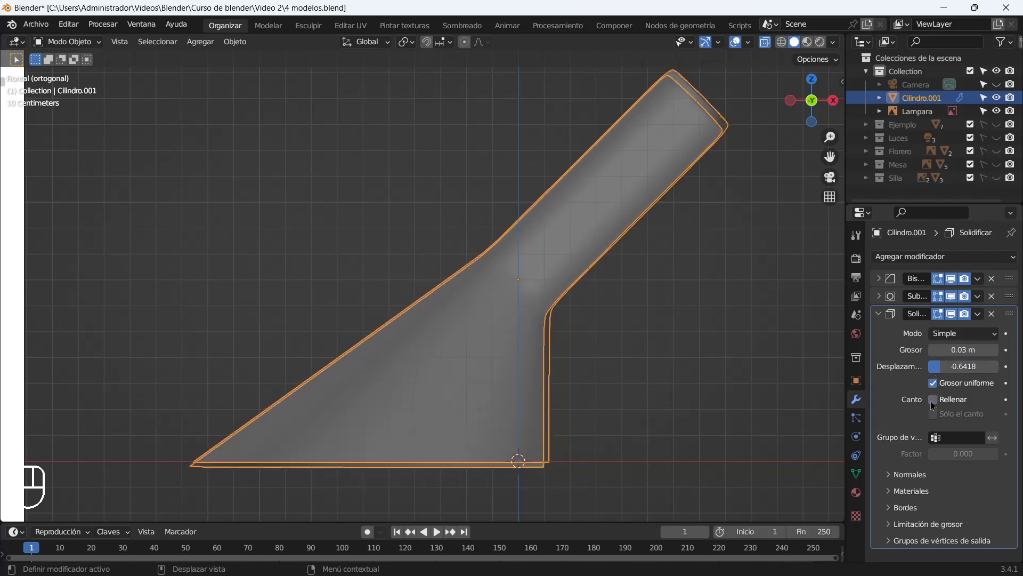
click(933, 401)
click(933, 418)
click(933, 418)
click(932, 418)
click(932, 418)
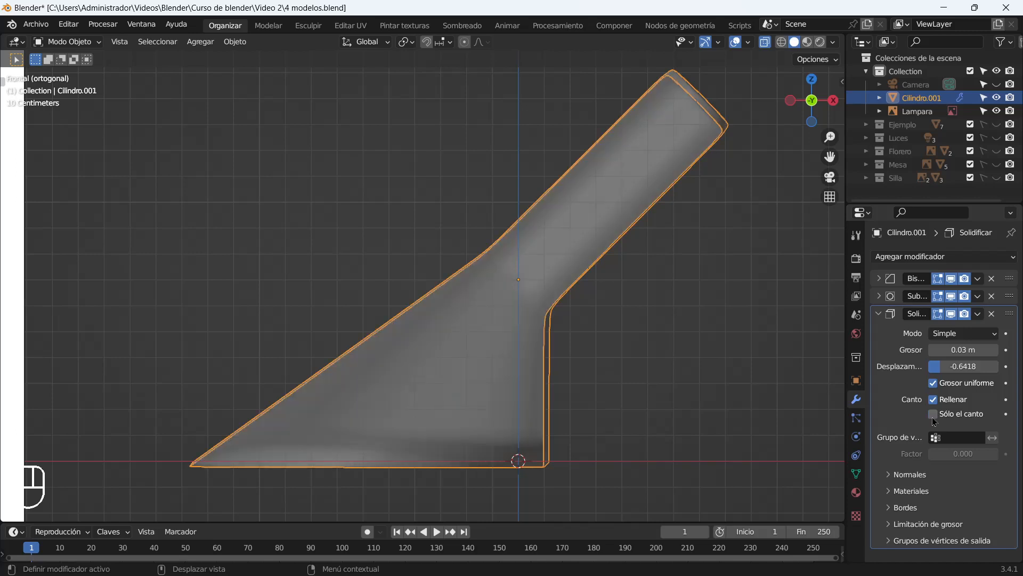
Enable flipped and high-quality normals in the Solidify modifier and collapse its settings.
click(888, 475)
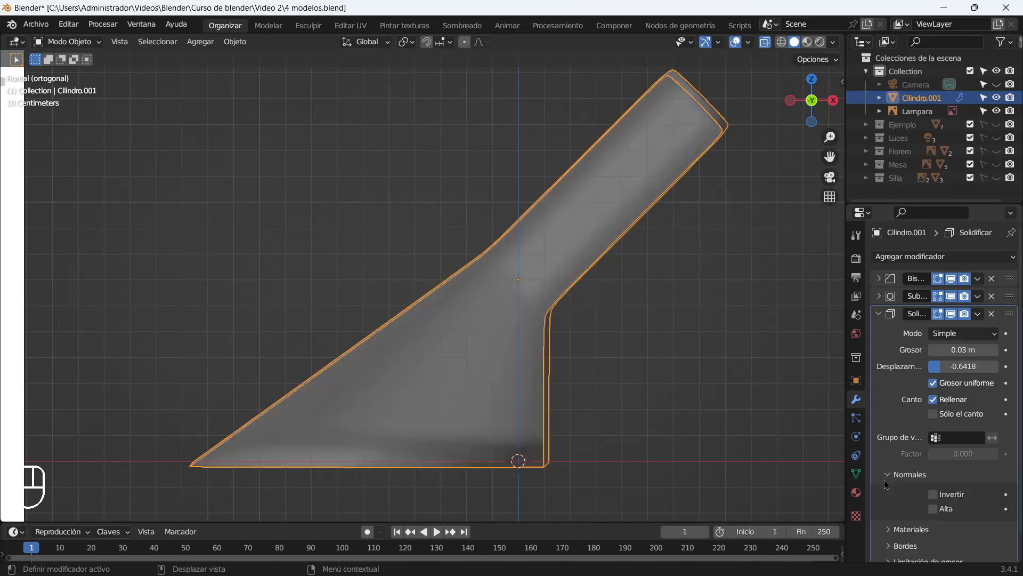
click(934, 496)
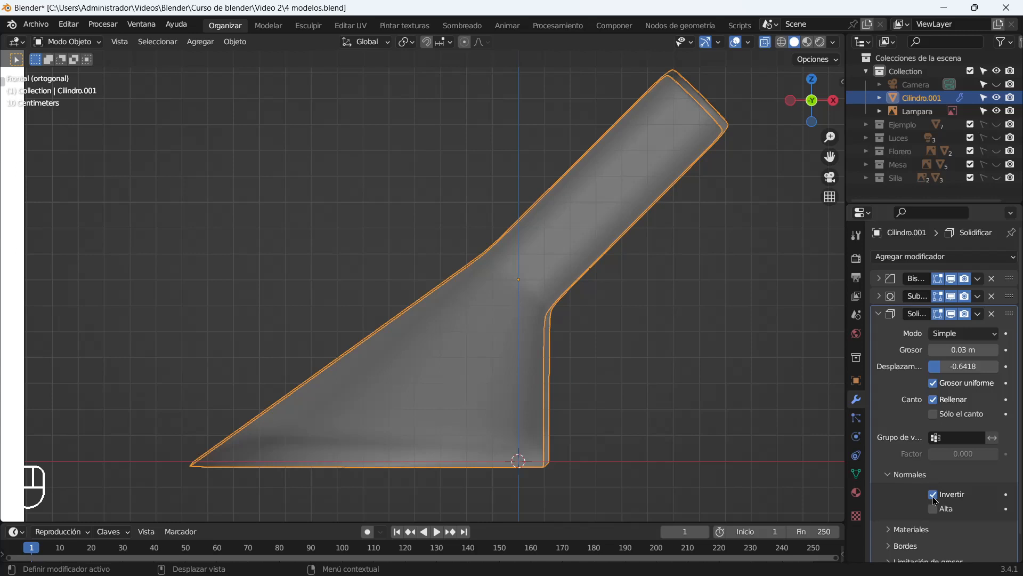
click(934, 501)
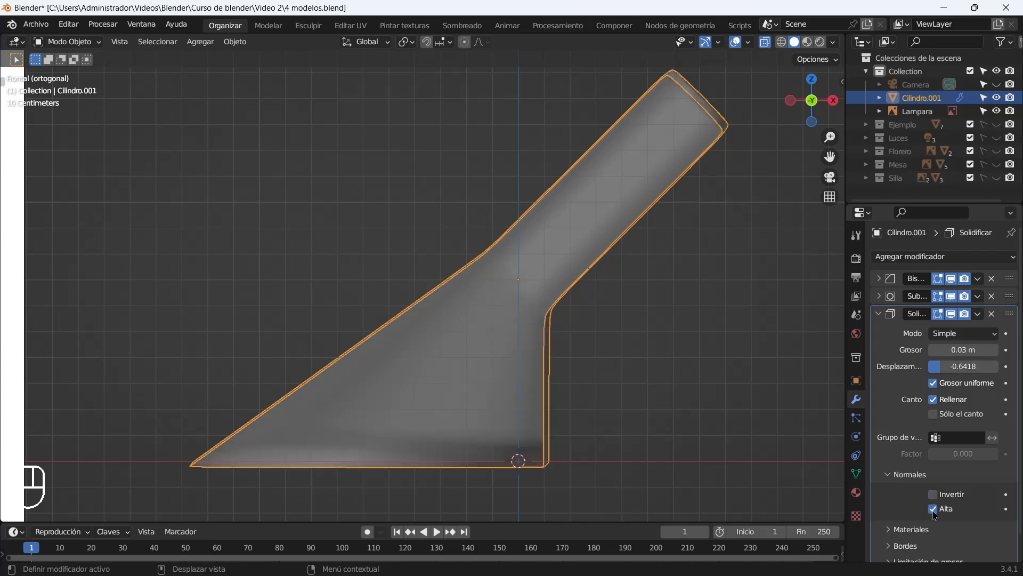
click(934, 494)
scroll(911, 503, down, 1)
click(906, 523)
scroll(909, 528, down, 3)
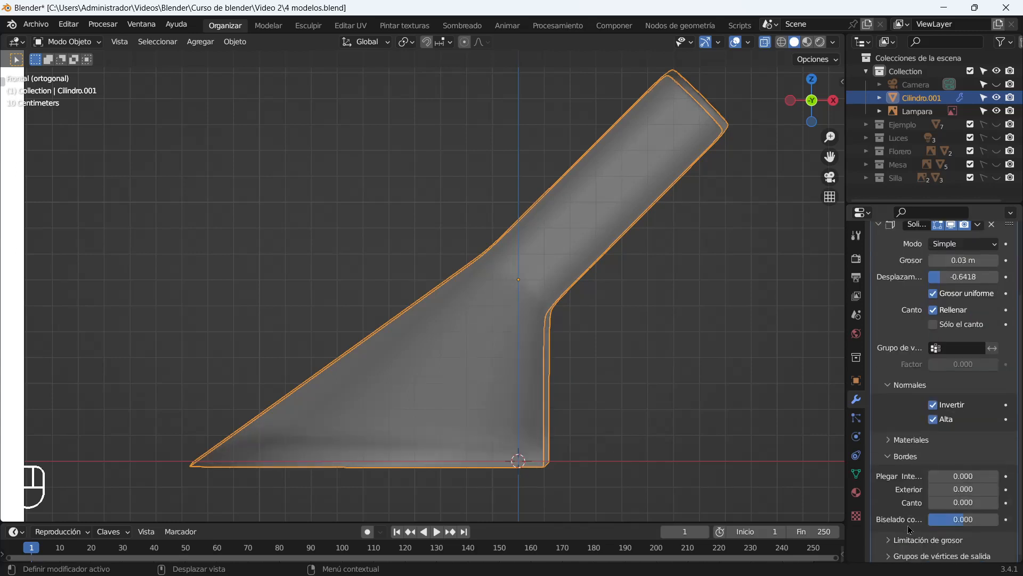
click(899, 458)
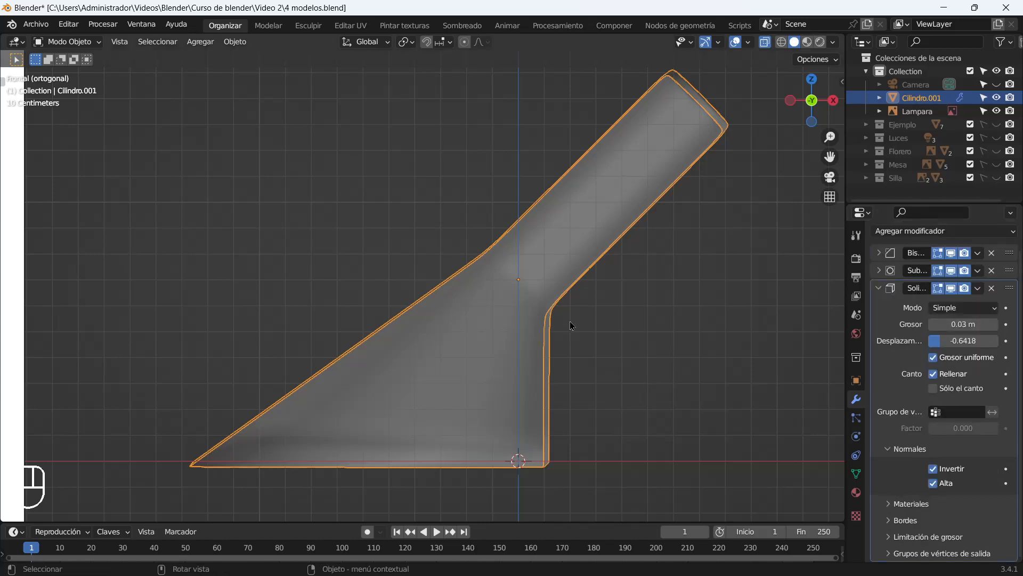
click(878, 288)
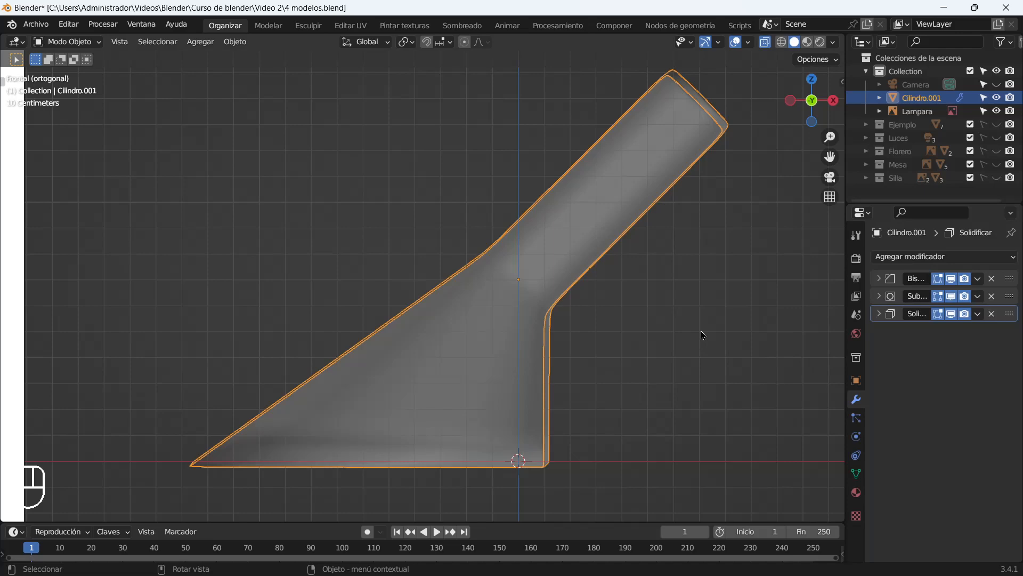
Turn off X-ray and reorder the lampshade's modifiers so that Solidify comes before Subdivision.
click(768, 44)
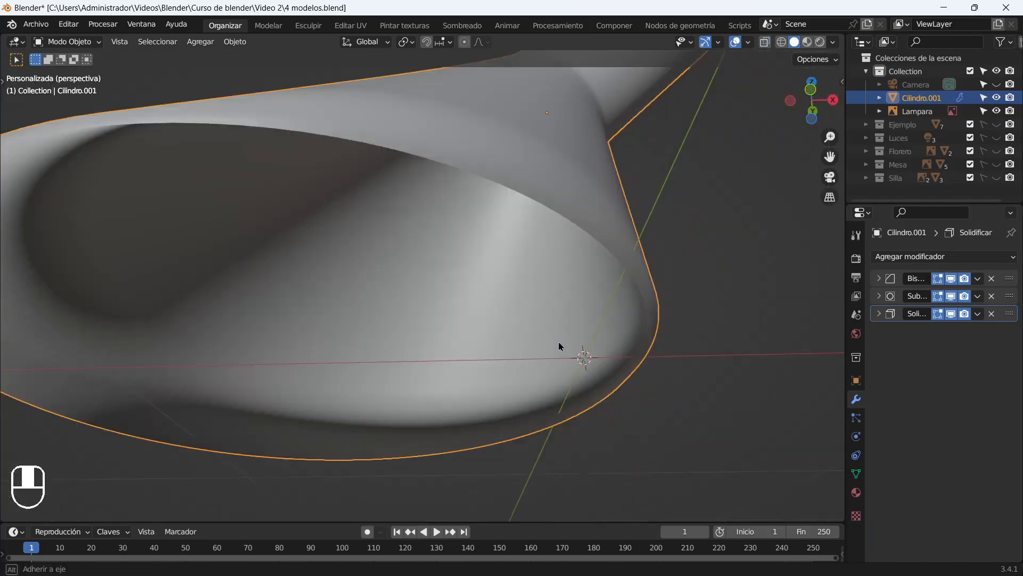
middle_drag(559, 342, 575, 340)
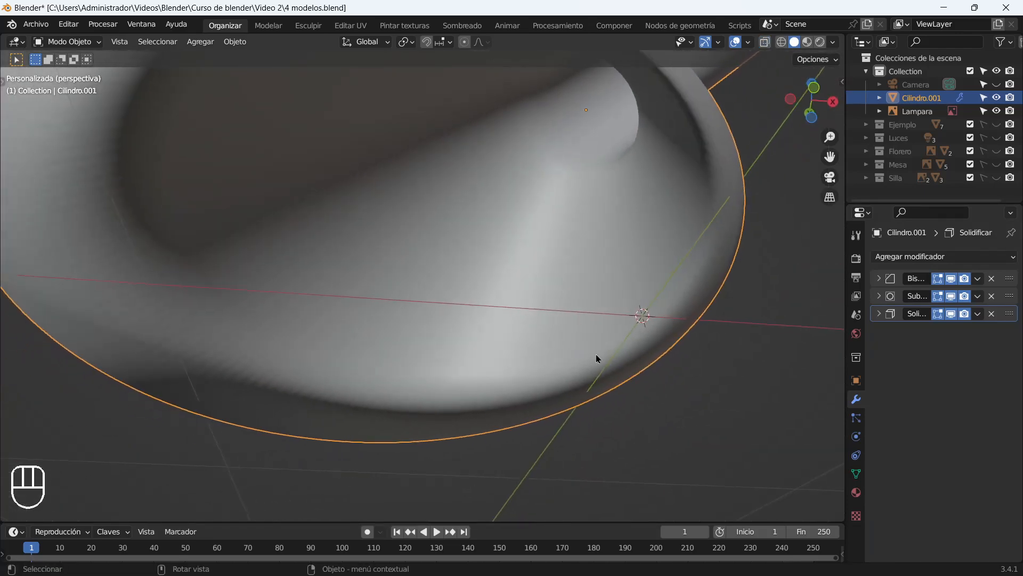
drag(1009, 316, 1009, 297)
scroll(672, 362, down, 5)
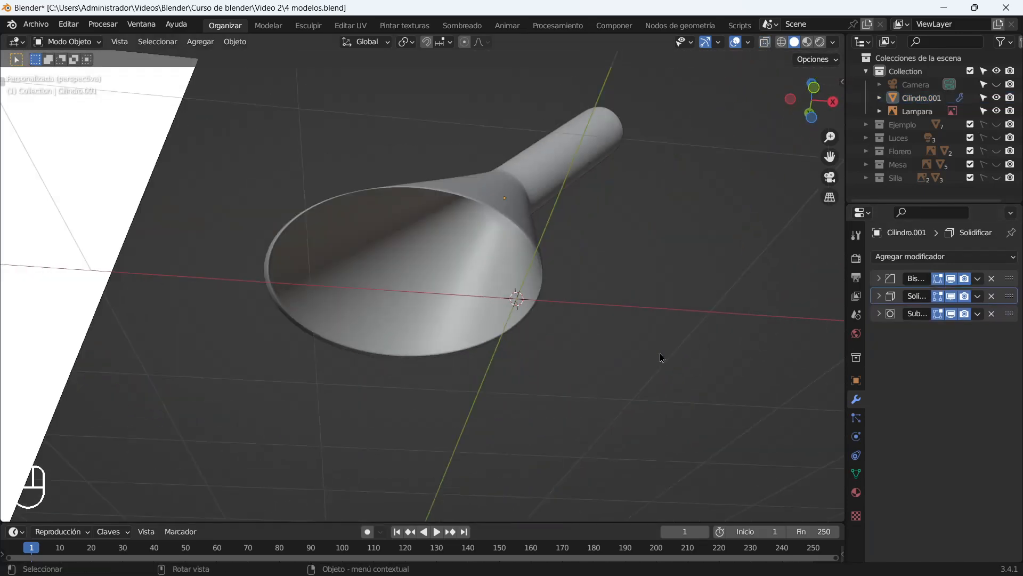
middle_drag(662, 354, 577, 334)
scroll(613, 341, down, 2)
In front view, add a cylinder for the lamp's stem and scale it to 0.038 in X and Y.
key(KP_1)
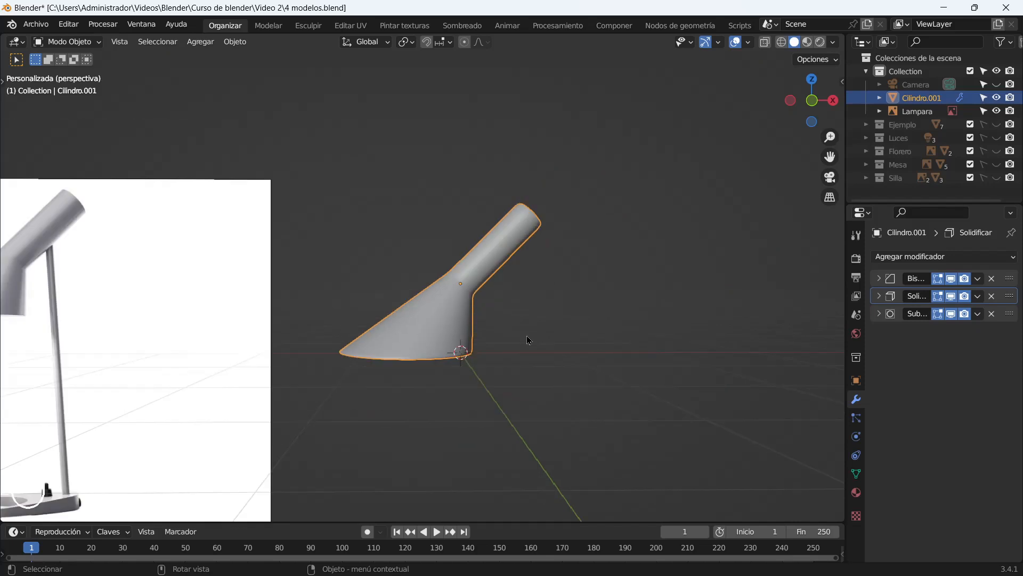
scroll(531, 341, down, 2)
scroll(273, 369, up, 1)
shift+middle_drag(477, 385, 548, 308)
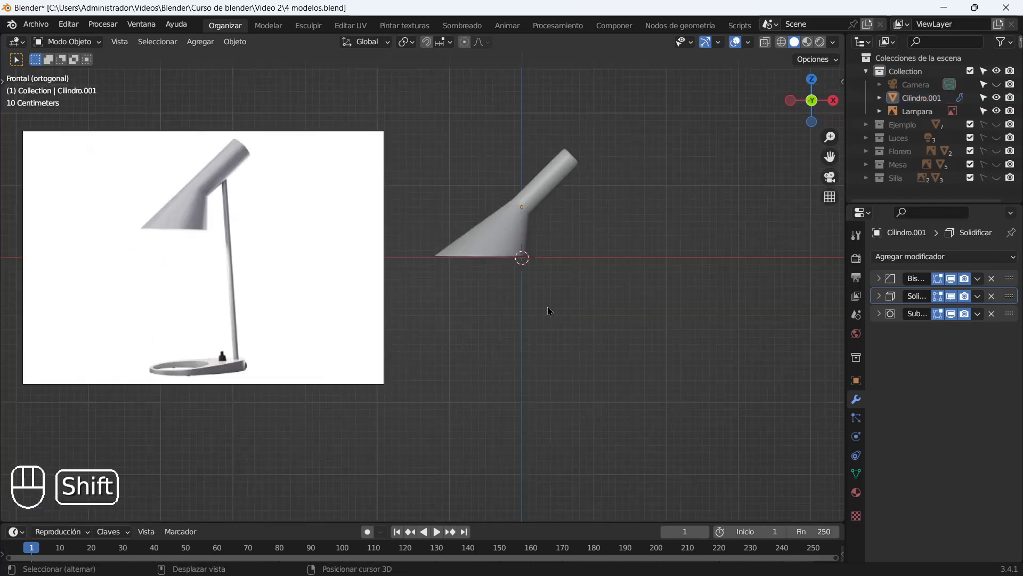
key(shift+a)
mouse_move(548, 308)
click(605, 372)
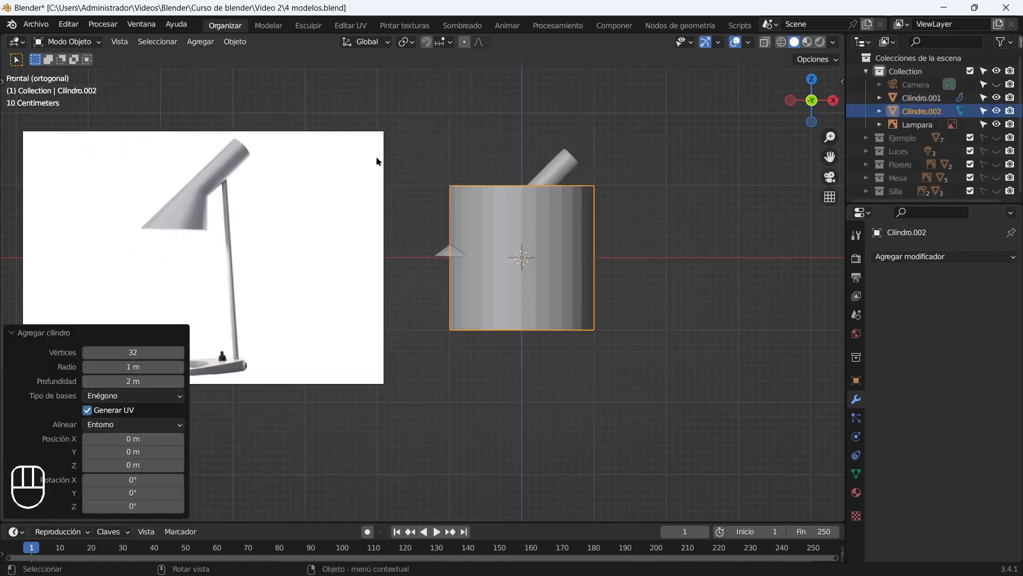
key(s)
key(shift+z)
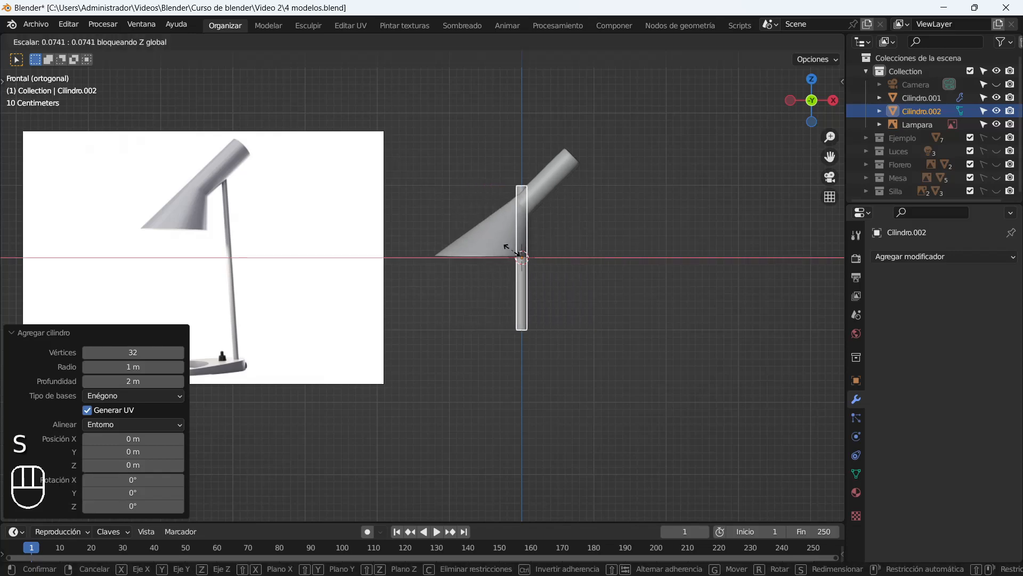
click(509, 261)
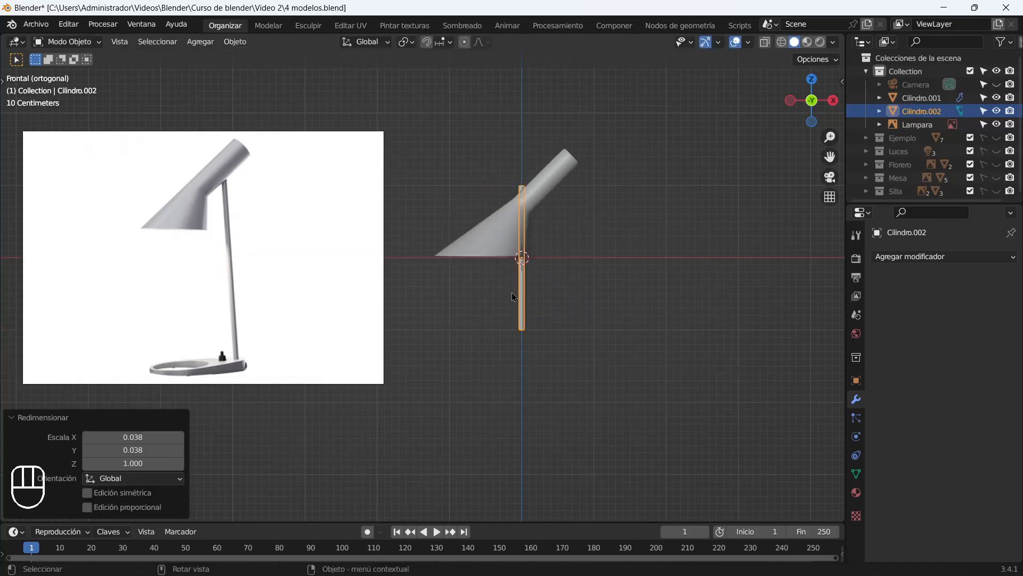
Move the stem cylinder about 0.86 m in X and -1.0 m in Z, and raise its top end to the shade's neck.
key(g)
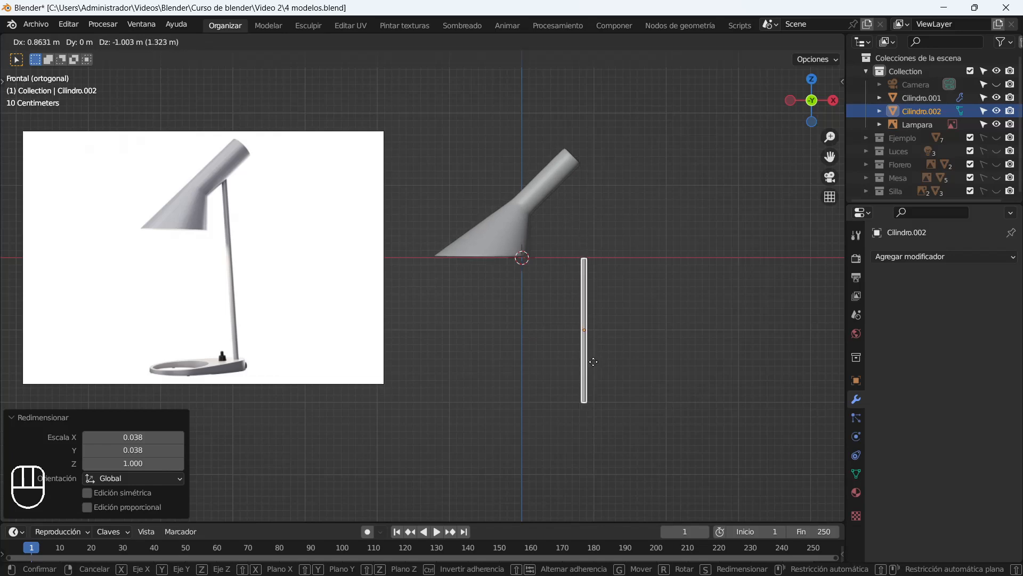
click(593, 361)
key(Tab)
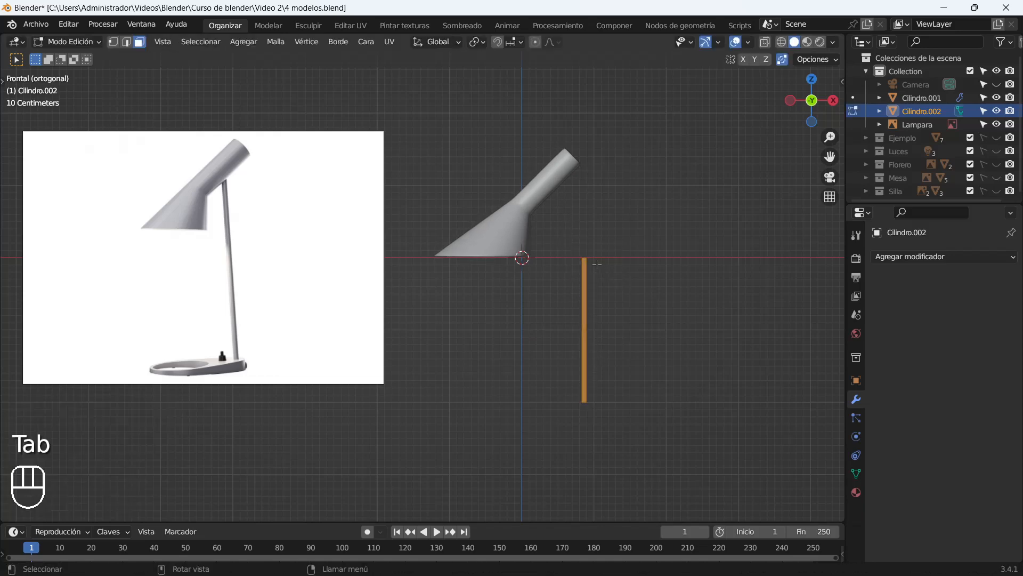
key(g)
right_click(581, 218)
click(765, 42)
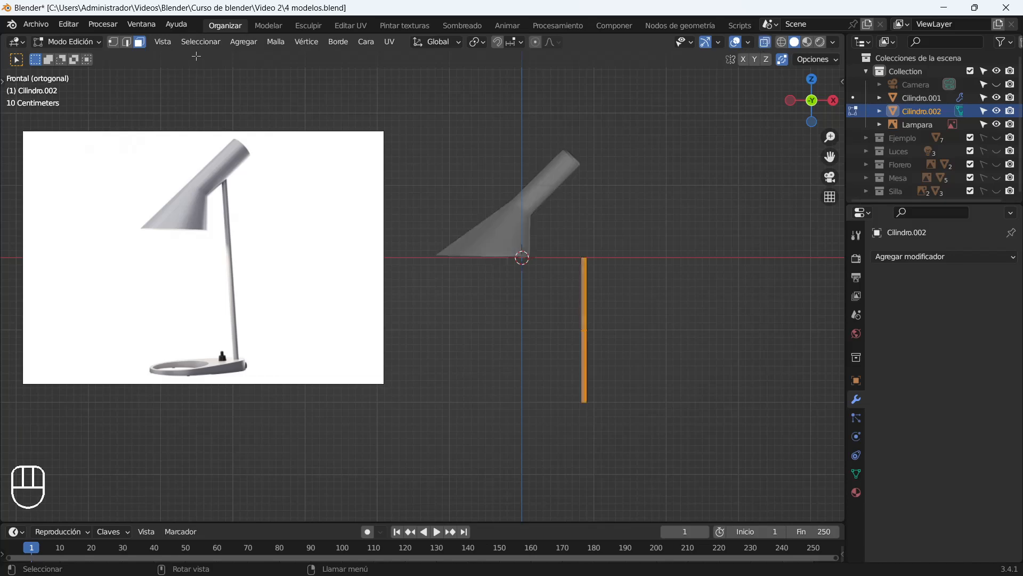
drag(573, 219, 623, 275)
key(g)
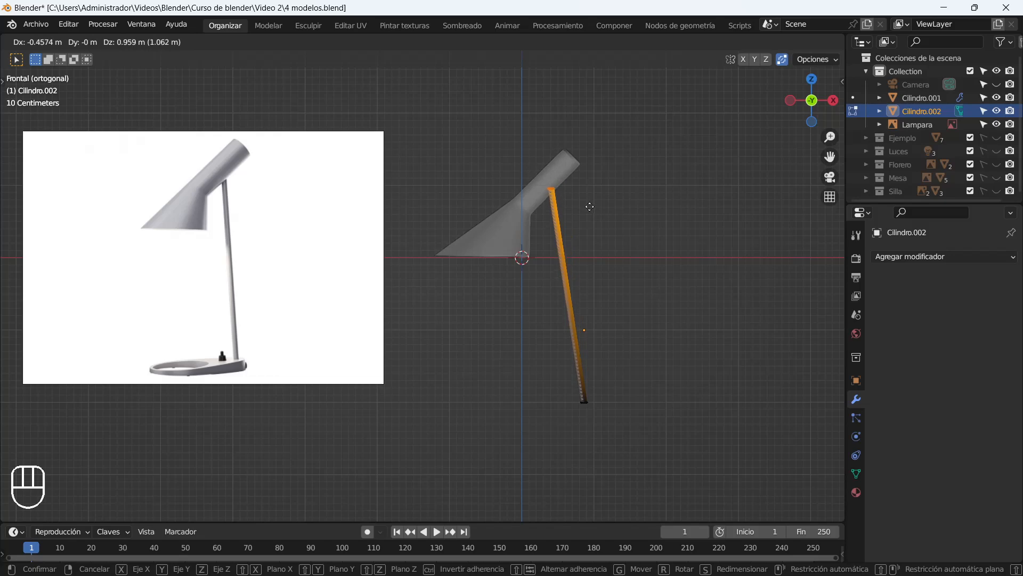
click(590, 206)
Shift the stem's lower end about -0.36 m along X and return to Object Mode.
key(g)
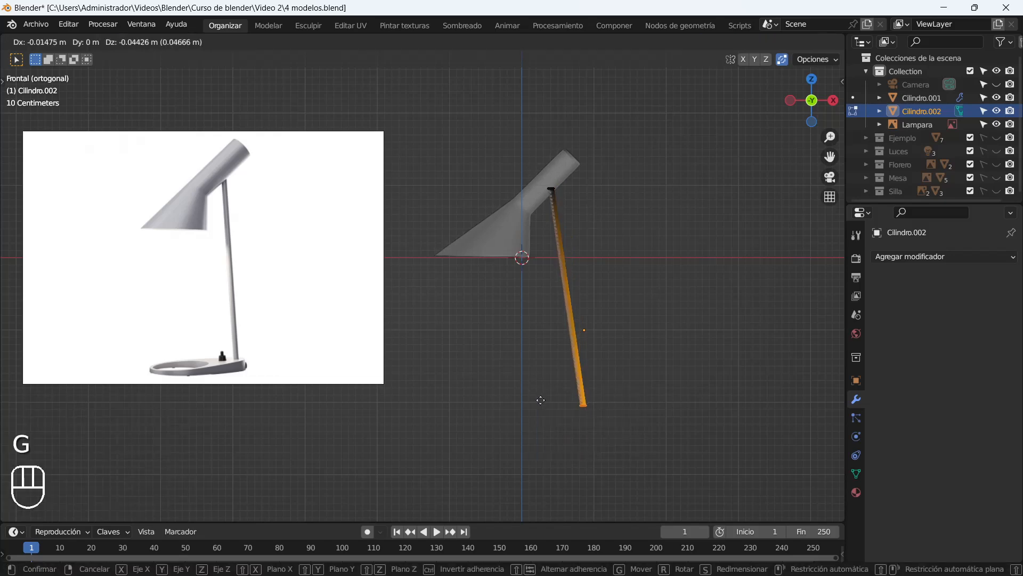
key(x)
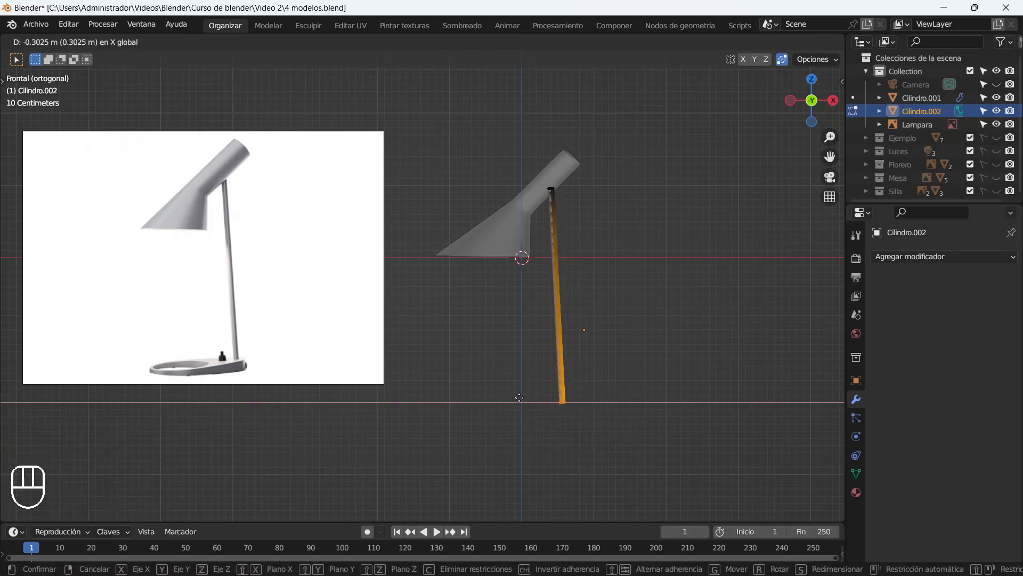
click(533, 396)
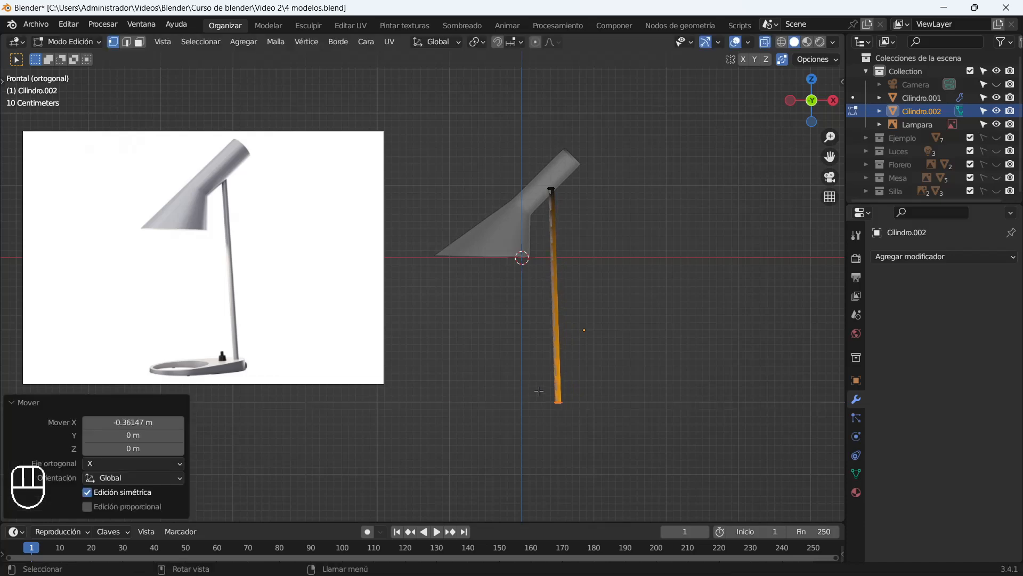
key(Tab)
mouse_move(519, 320)
middle_down()
mouse_move(538, 345)
mouse_move(538, 299)
mouse_move(577, 252)
mouse_move(505, 246)
mouse_move(638, 343)
mouse_move(503, 324)
mouse_move(523, 329)
middle_up()
key(shift+a)
mouse_move(506, 312)
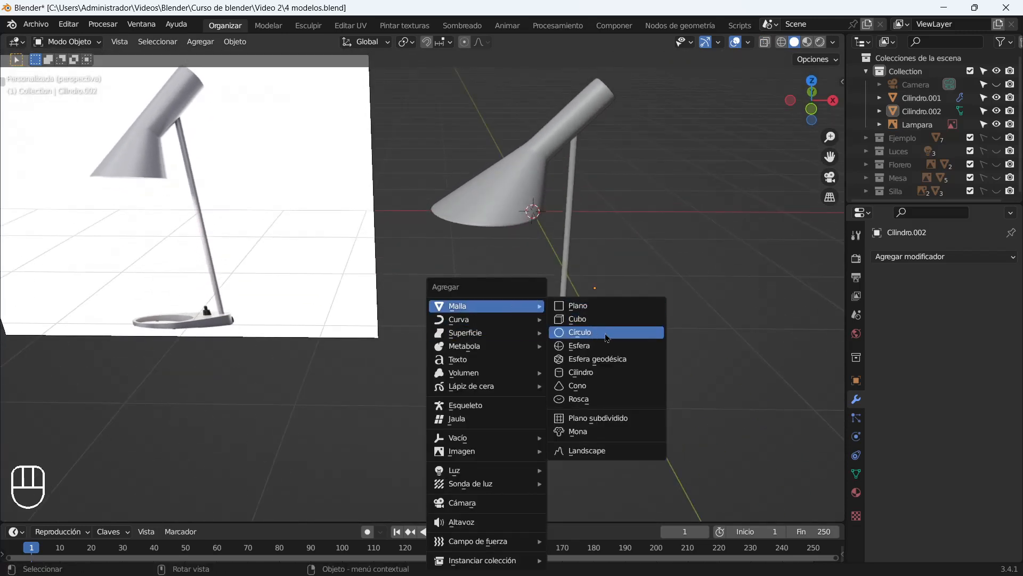
click(579, 306)
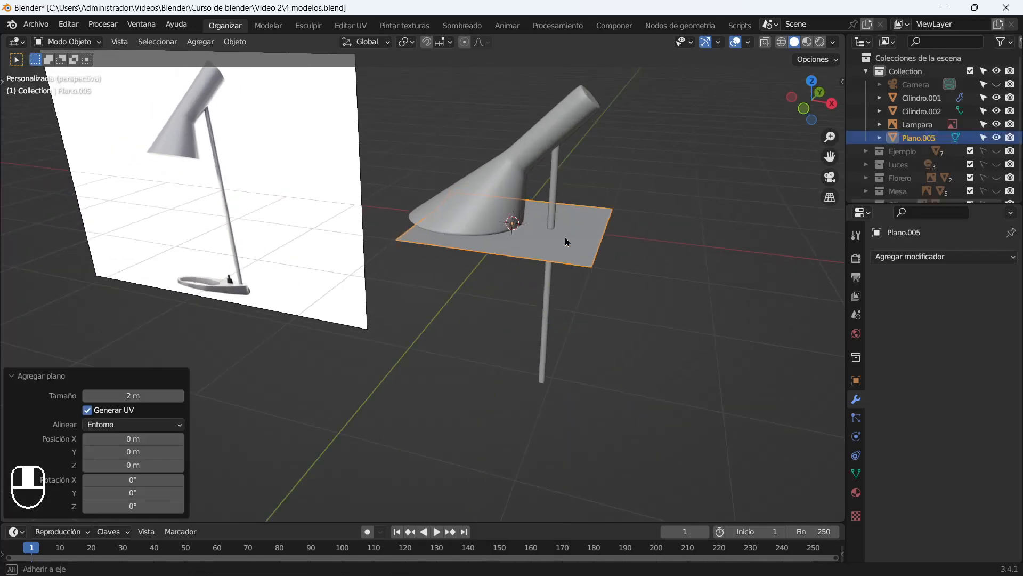
scroll(584, 251, up, 5)
mouse_move(585, 250)
shift+middle_down()
mouse_move(585, 281)
mouse_move(585, 270)
shift+middle_up()
key(g)
right_click(578, 276)
key(Delete)
Add a 32-vertex cylinder with 1 m radius and 2 m depth for the base and isolate it in local view.
key(shift+a)
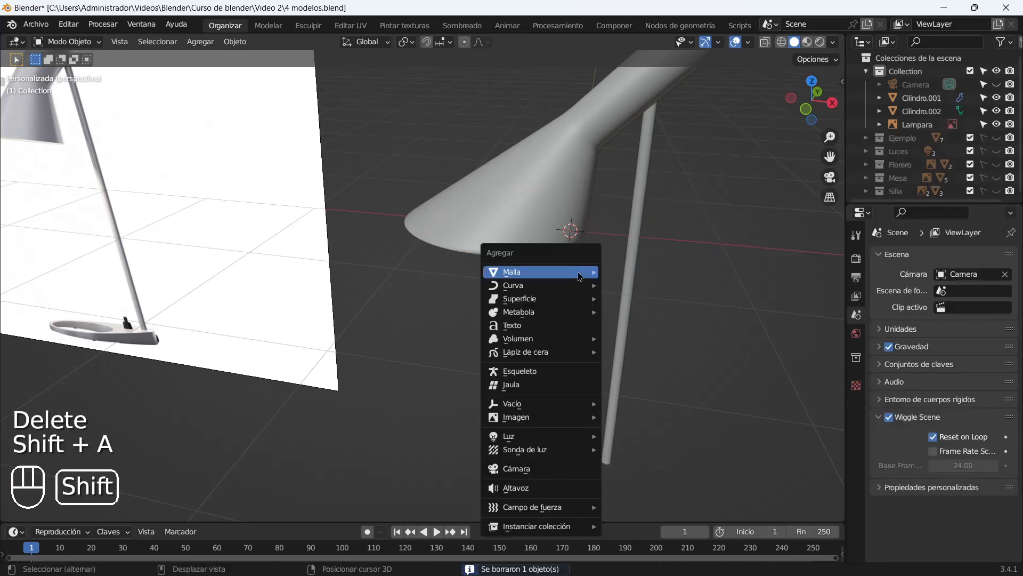
mouse_move(581, 274)
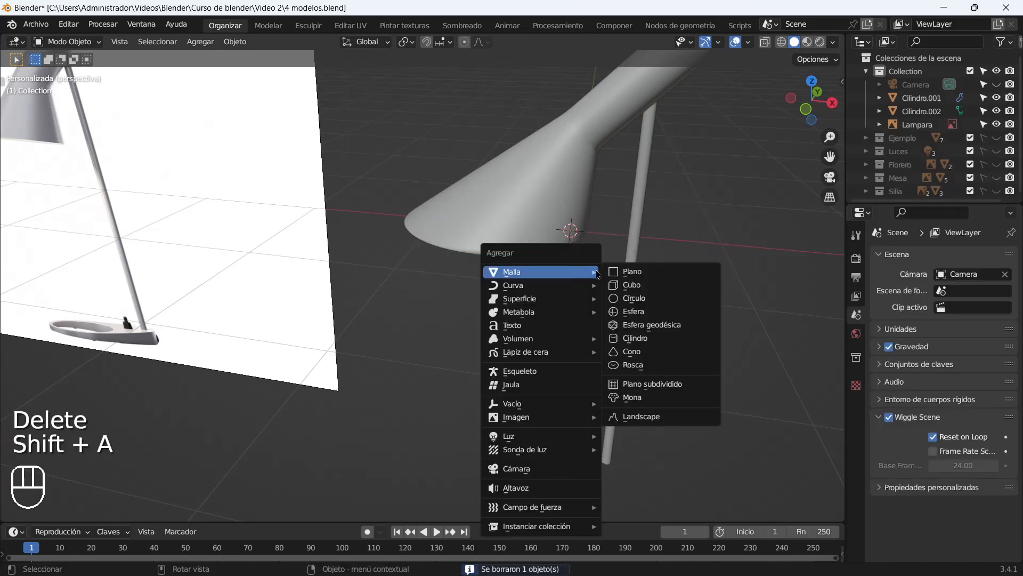
click(635, 338)
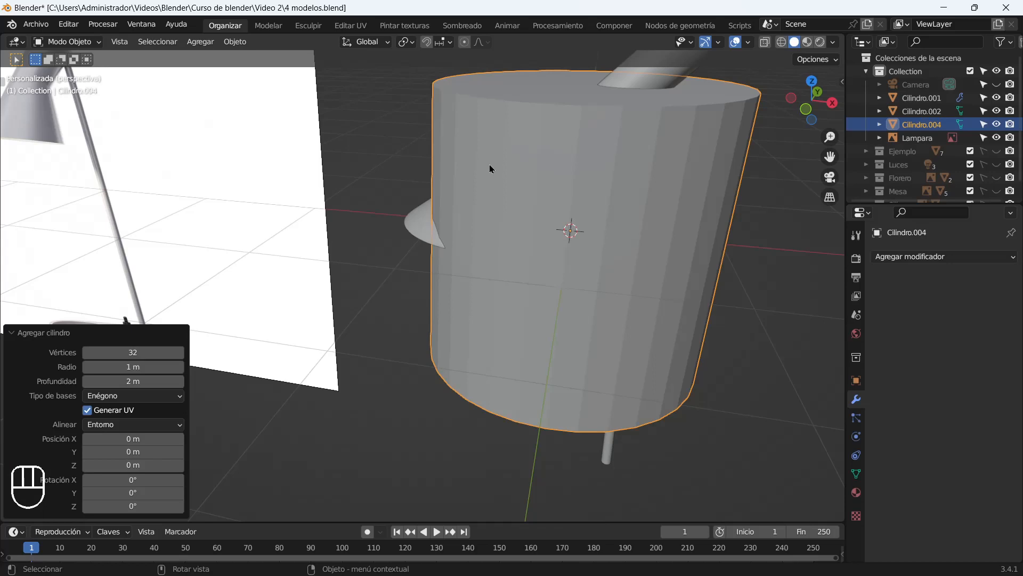
key(KP_Divide)
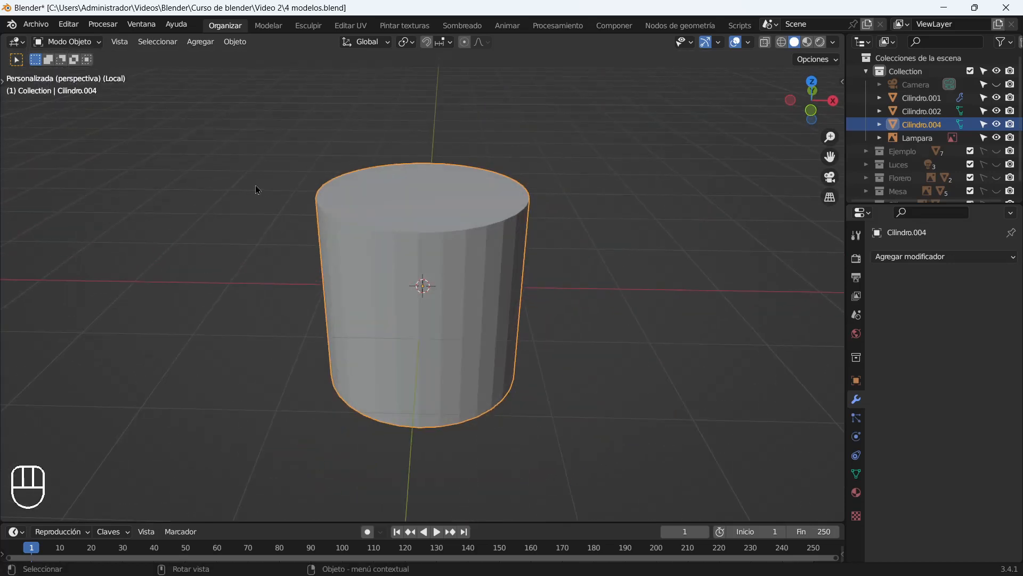
key(s)
right_click(350, 203)
key(KP_Divide)
key(KP_Divide)
Delete the new cylinder's top ring of vertices, keeping only the flat bottom disc.
key(Tab)
key(Delete)
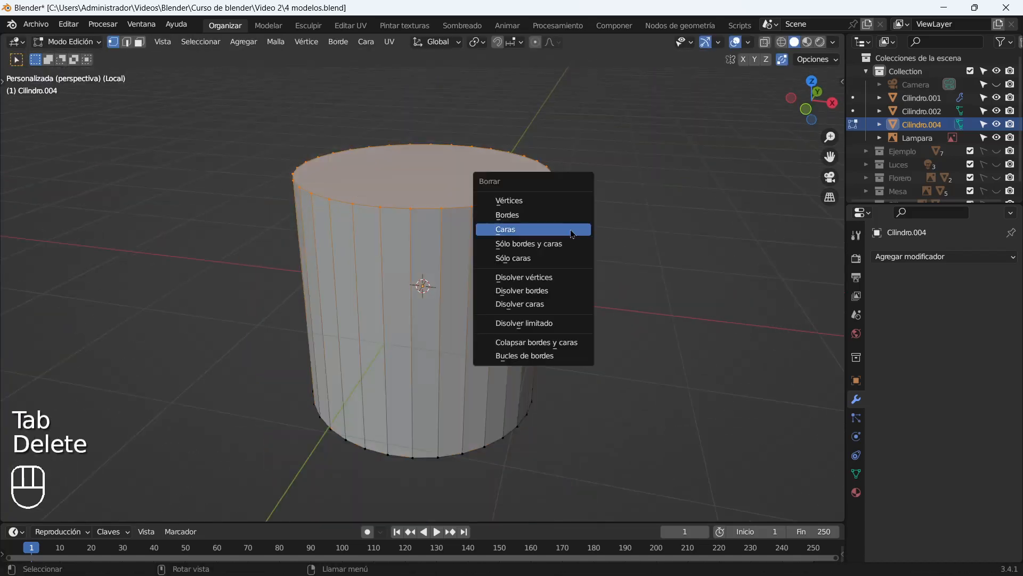
click(543, 201)
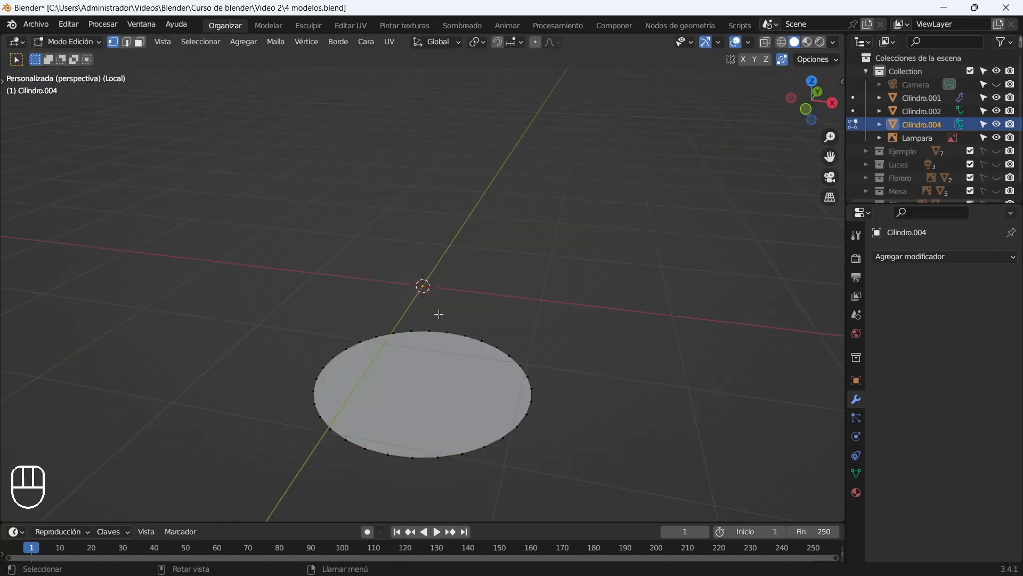
scroll(412, 420, up, 1)
key(Tab)
key(Tab)
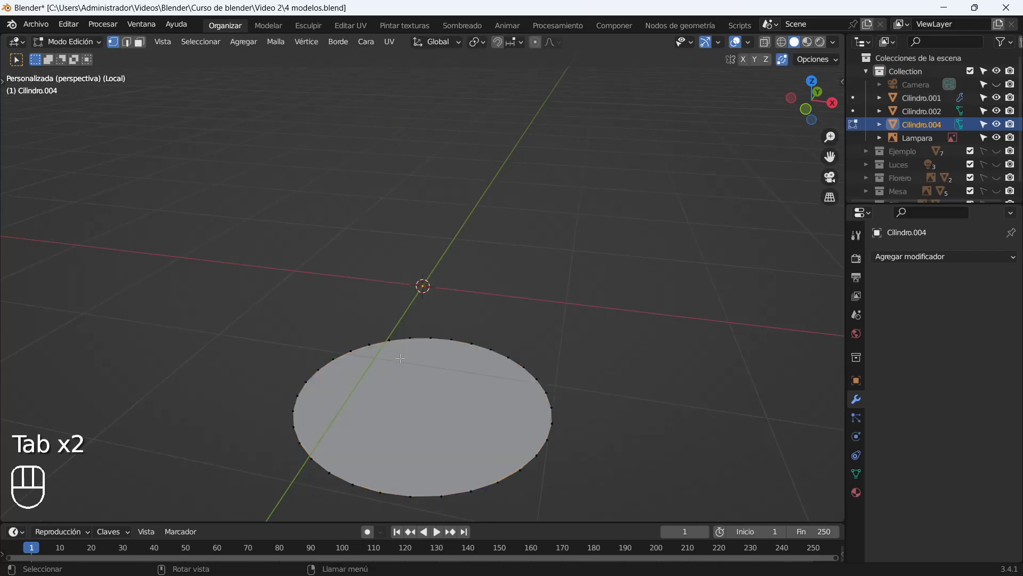
Leave local view, inset the disc's face by about 0.604 m, and move the inner face along negative X.
key(3)
click(402, 400)
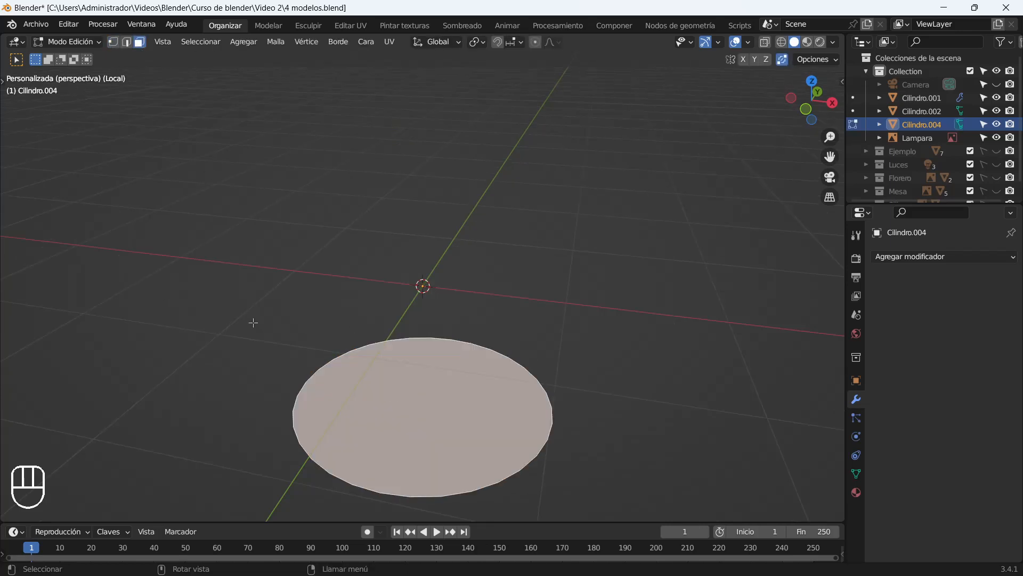
key(KP_Divide)
key(i)
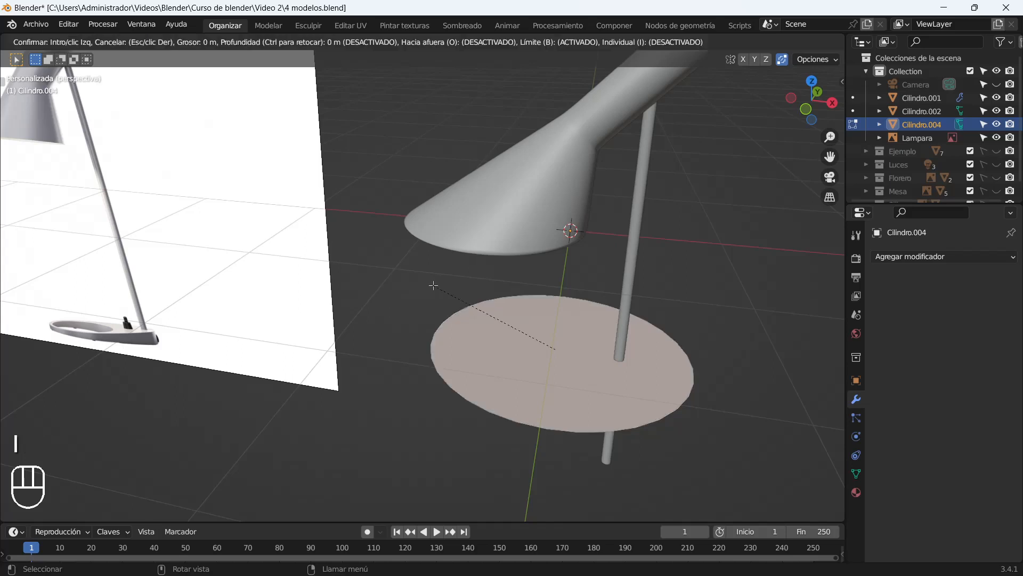
click(510, 308)
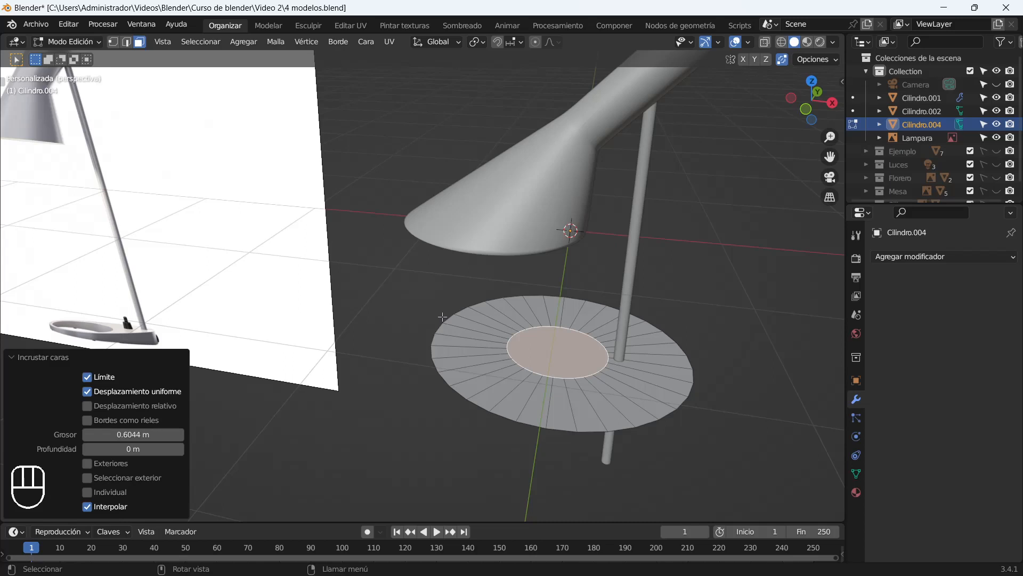
key(g)
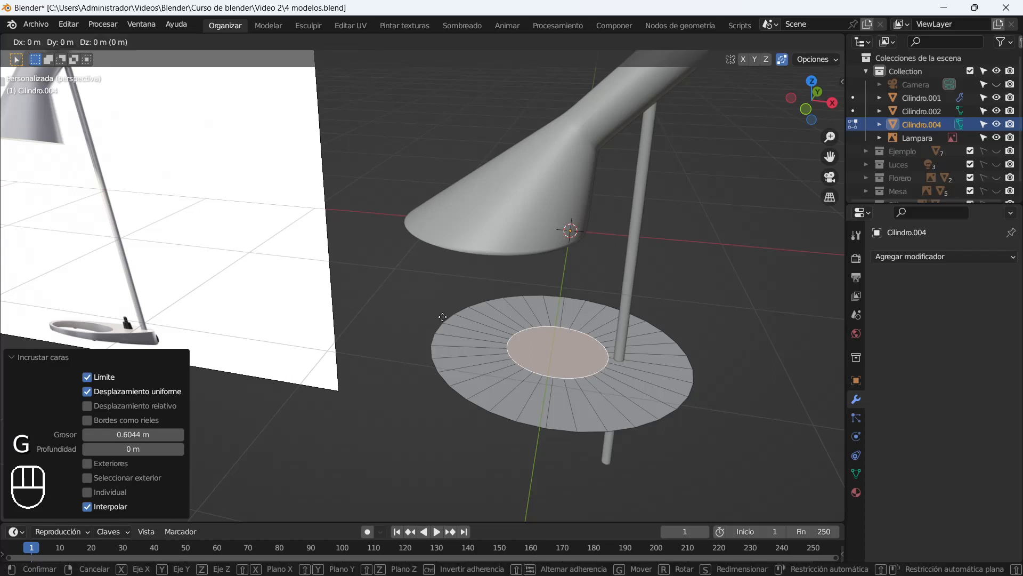
key(x)
click(375, 318)
Select the disc's outer edge loop and scale it to 0.425.
click(693, 378)
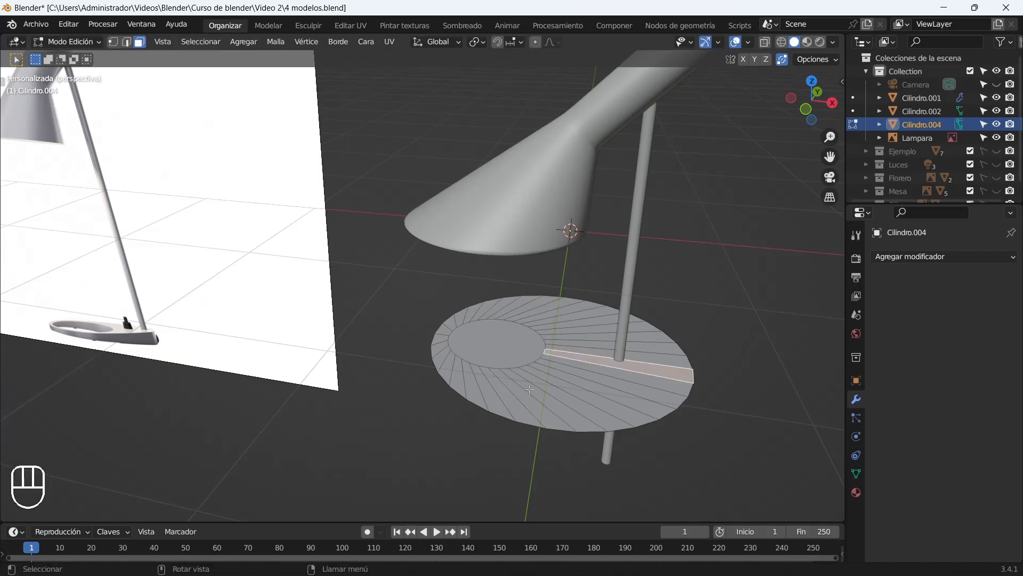
click(127, 42)
alt+click(638, 422)
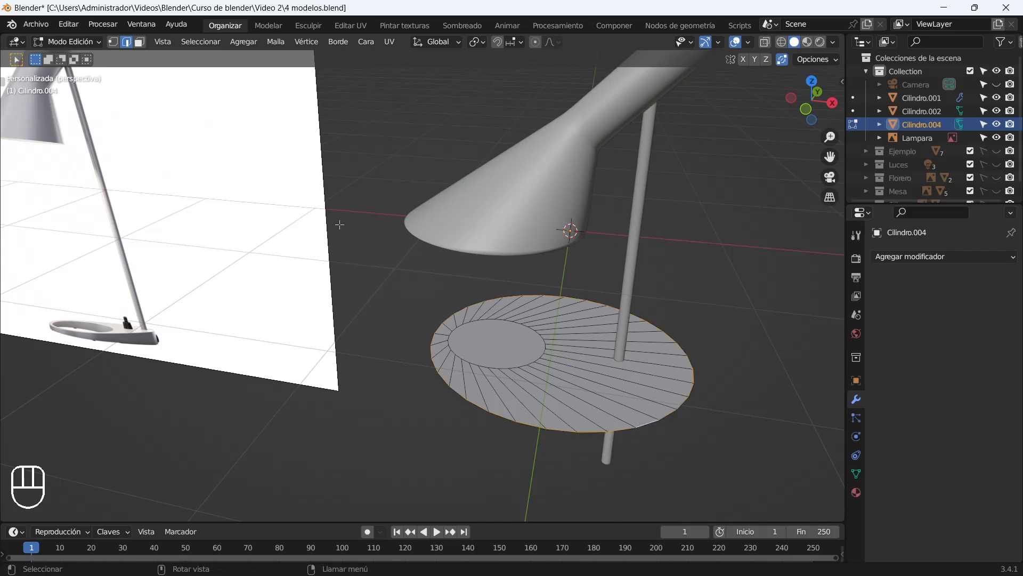
key(s)
click(464, 296)
key(g)
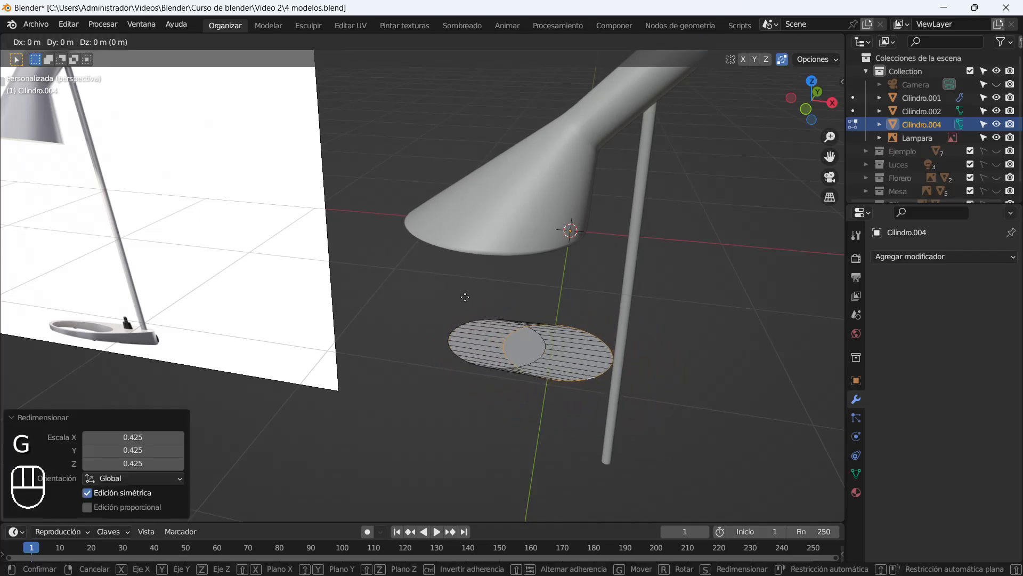
right_click(402, 289)
Scale the outer loop by 1.117 and move it about -0.468 m along X so it surrounds the inner face.
mouse_move(495, 320)
middle_down()
mouse_move(503, 300)
mouse_move(498, 323)
middle_up()
key(s)
click(463, 313)
key(g)
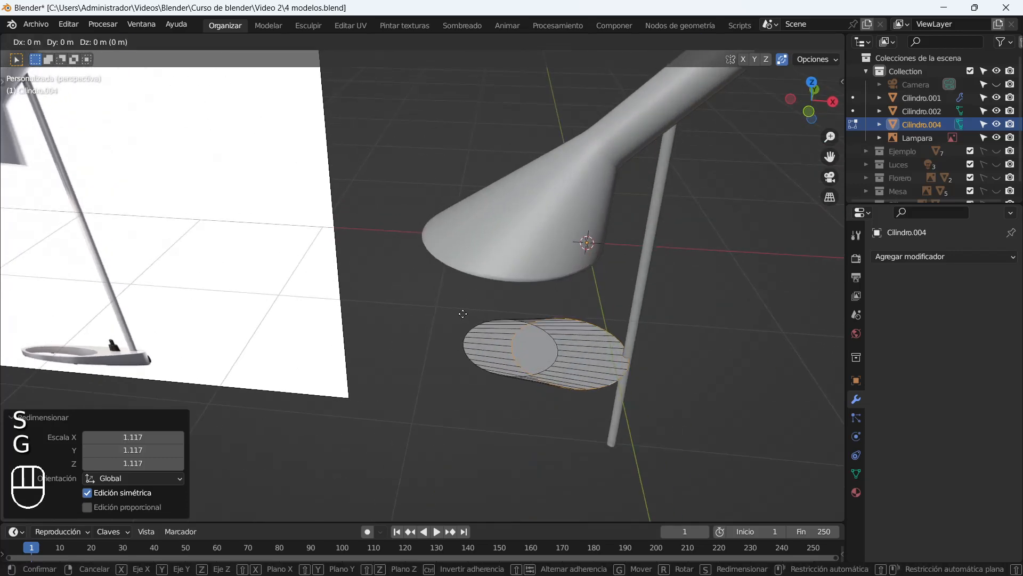
key(x)
click(405, 314)
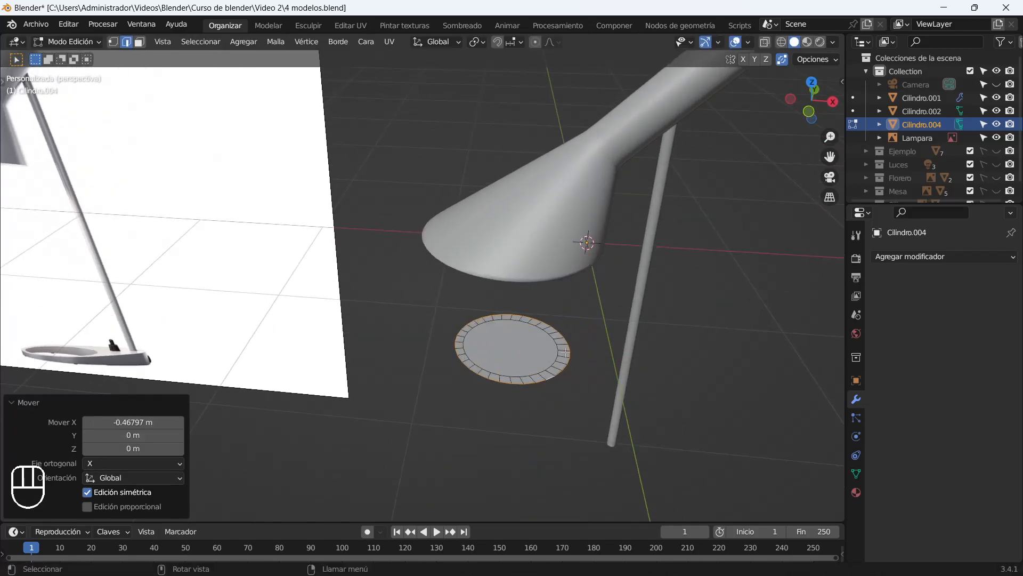
click(569, 353)
scroll(569, 371, up, 4)
shift+middle_drag(613, 386, 522, 331)
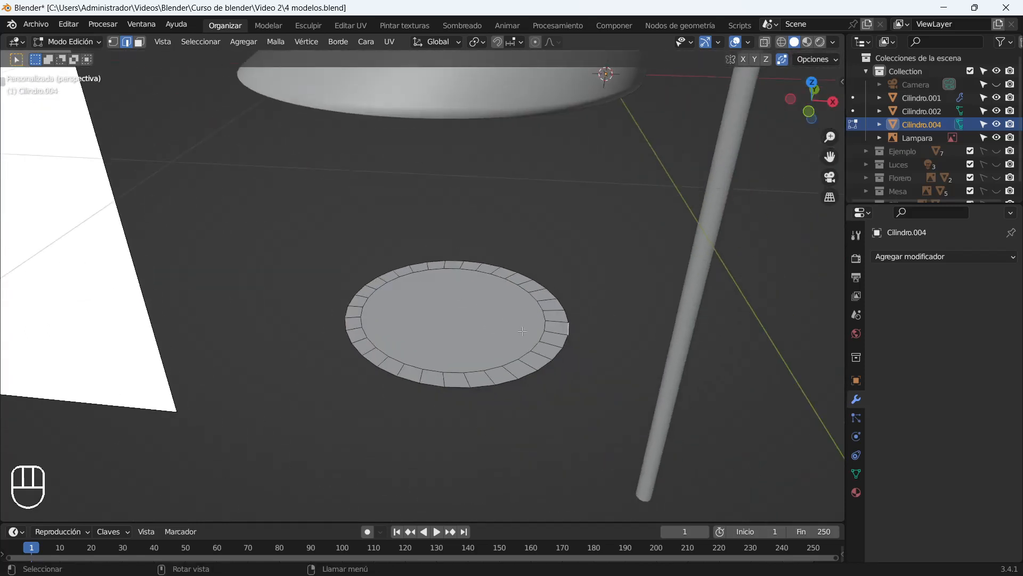
key(b)
drag(493, 389, 519, 377)
key(ctrl+b)
key(Escape)
Show the toolbar, choose the selection tool, and select the outer rim edges on the half facing the stem.
click(407, 230)
key(t)
drag(19, 84, 91, 140)
mouse_move(429, 407)
mouse_down()
mouse_move(564, 358)
mouse_move(582, 322)
mouse_move(551, 280)
mouse_move(507, 255)
mouse_up()
click(401, 228)
drag(19, 88, 91, 114)
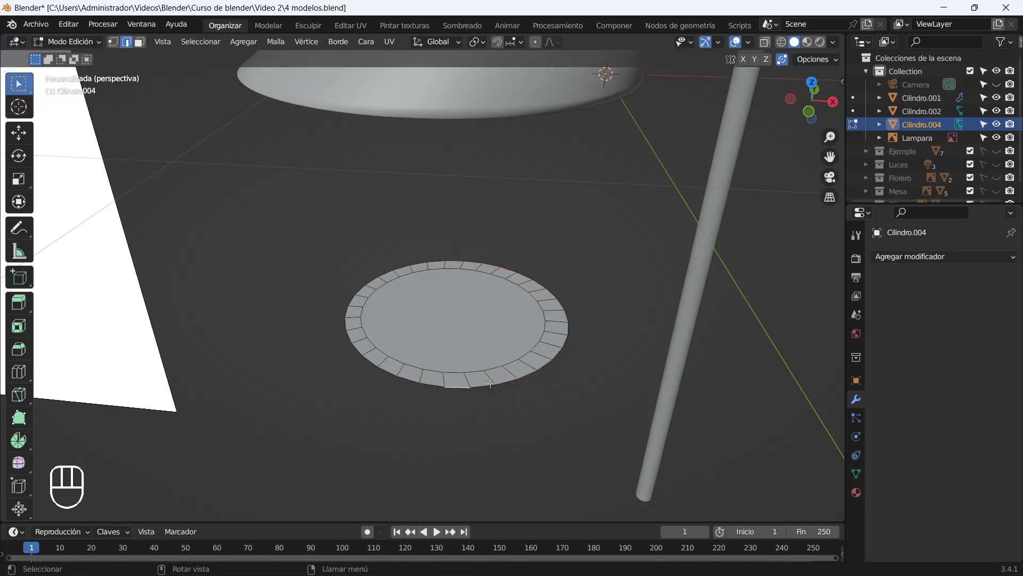
key(shift)
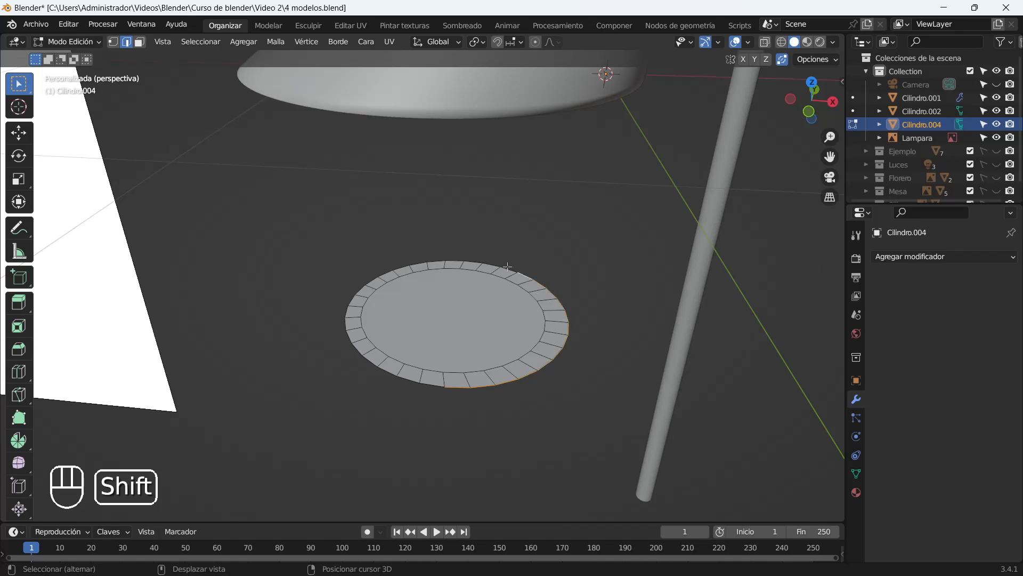
middle_drag(493, 264, 426, 341)
Isolate the base in top view, move the selected rim edges about 0.747 m along X, and adjust their scale.
key(KP_Divide)
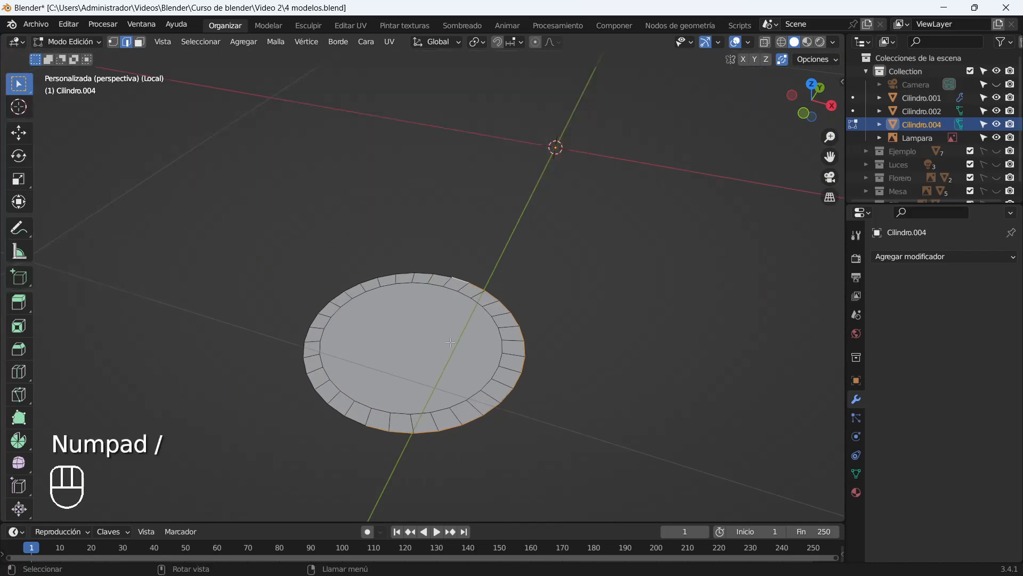
key(KP_7)
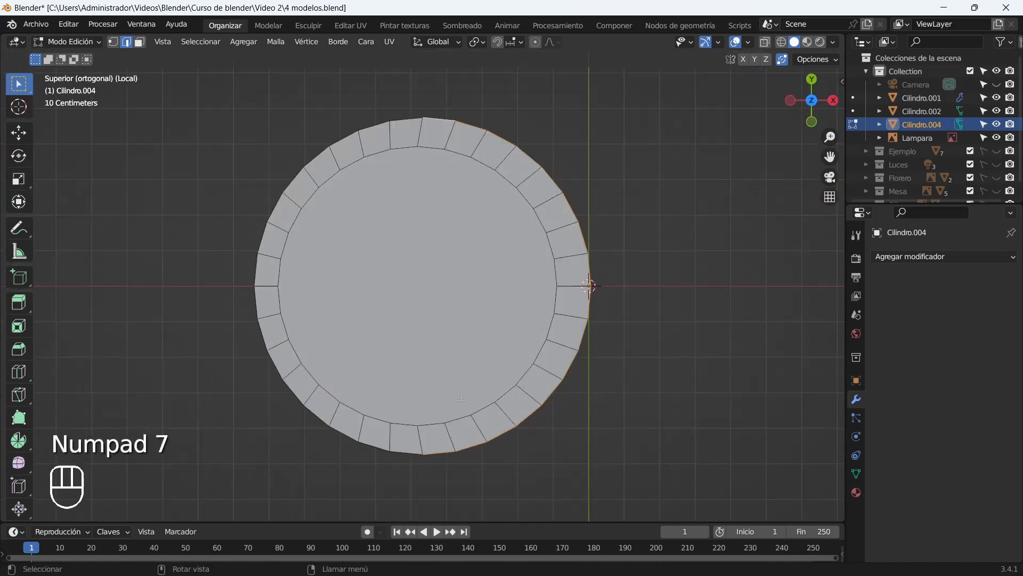
scroll(351, 146, down, 1)
key(g)
key(x)
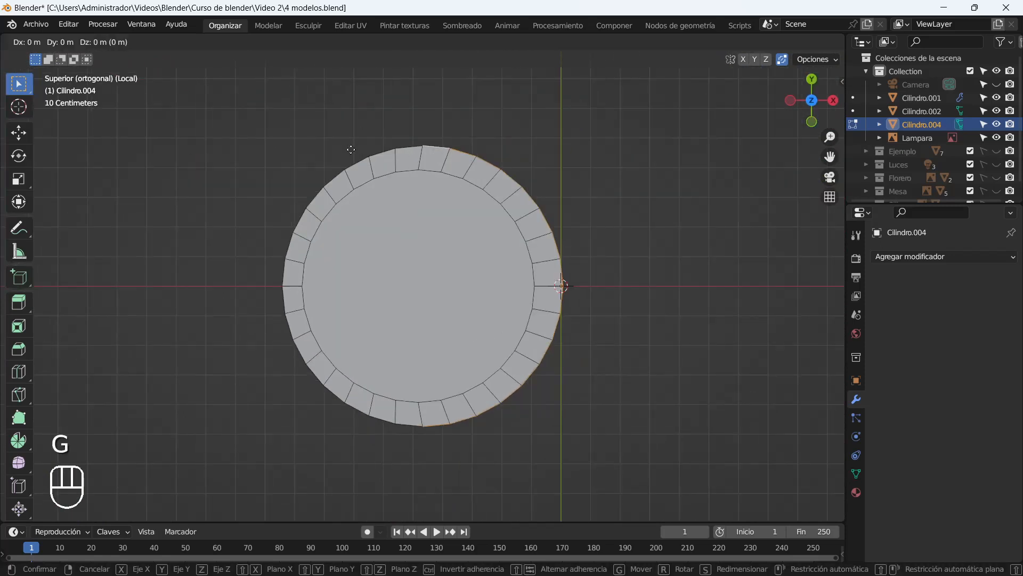
click(525, 178)
key(s)
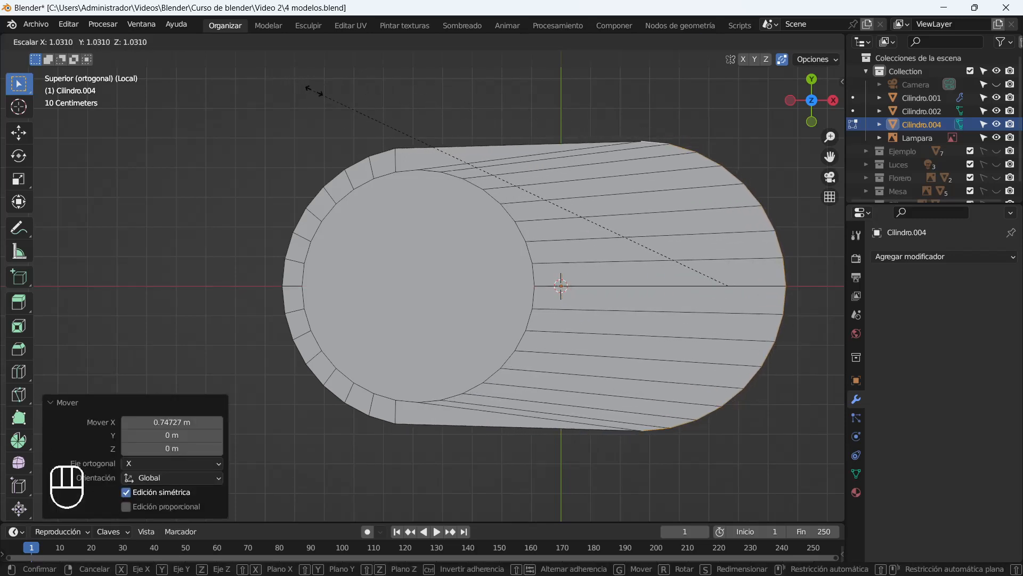
click(321, 97)
Select the first upper and lower vertex pair of the stretched half and move it back along X toward the ring.
click(118, 43)
drag(614, 111, 663, 458)
key(g)
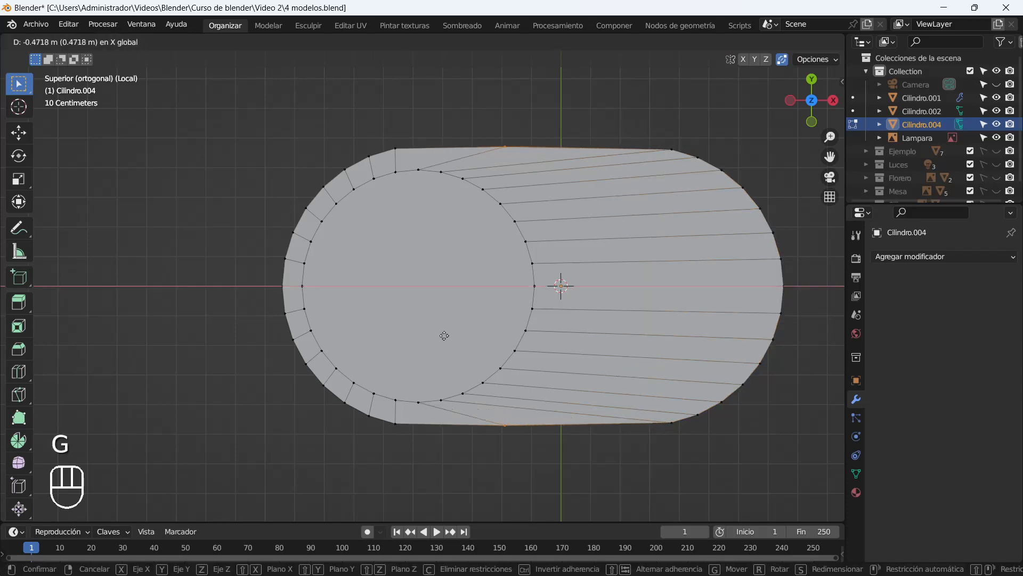
click(408, 334)
Move the second upper and lower vertex pair back along X beside the first and scale the two closer together.
drag(627, 107, 681, 460)
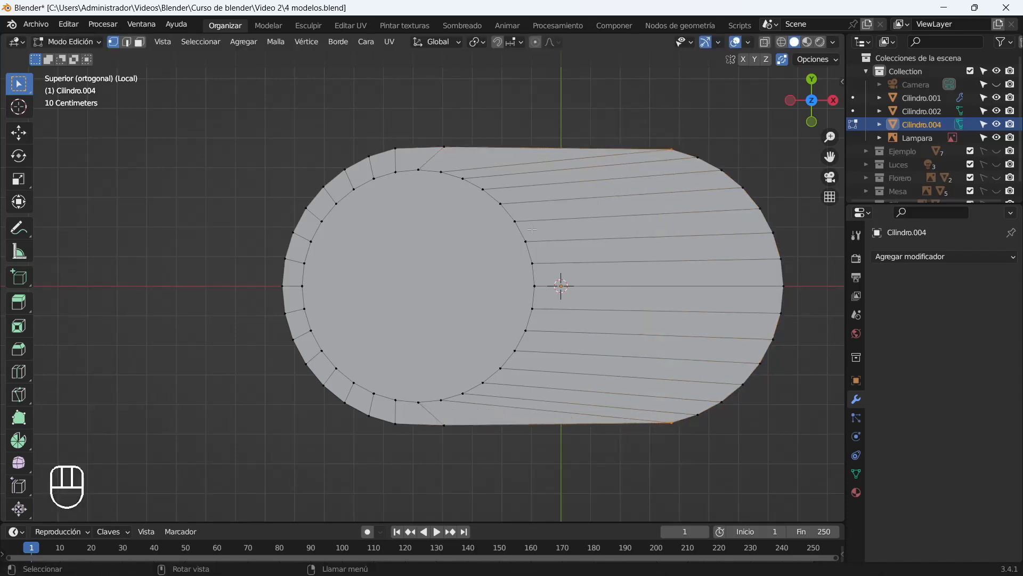
key(g)
key(x)
click(357, 236)
key(s)
click(640, 113)
Move the third upper and lower vertex pair of the base back about 0.524 m along X and scale it closer together.
drag(640, 113, 712, 463)
key(g)
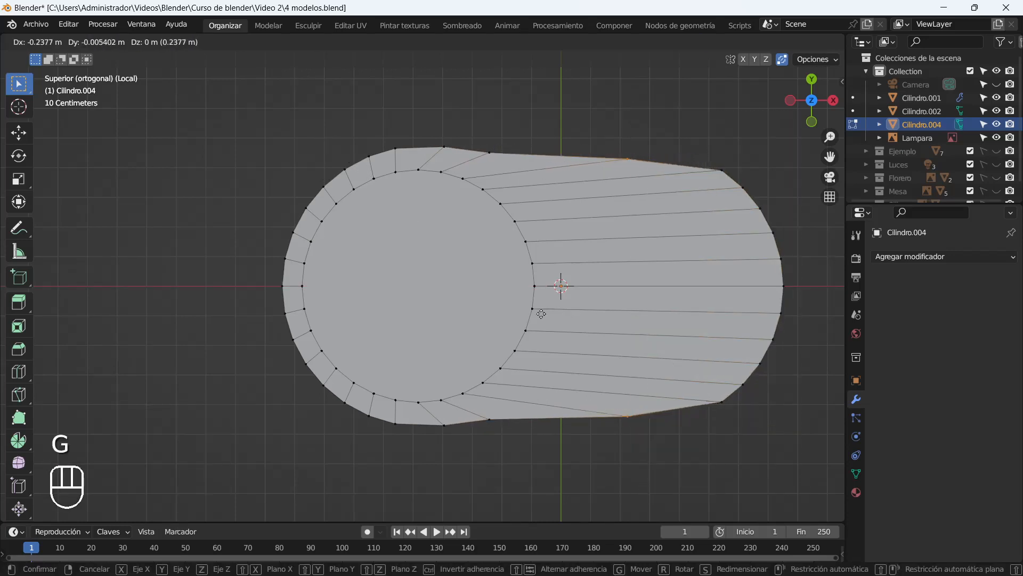
key(x)
click(475, 303)
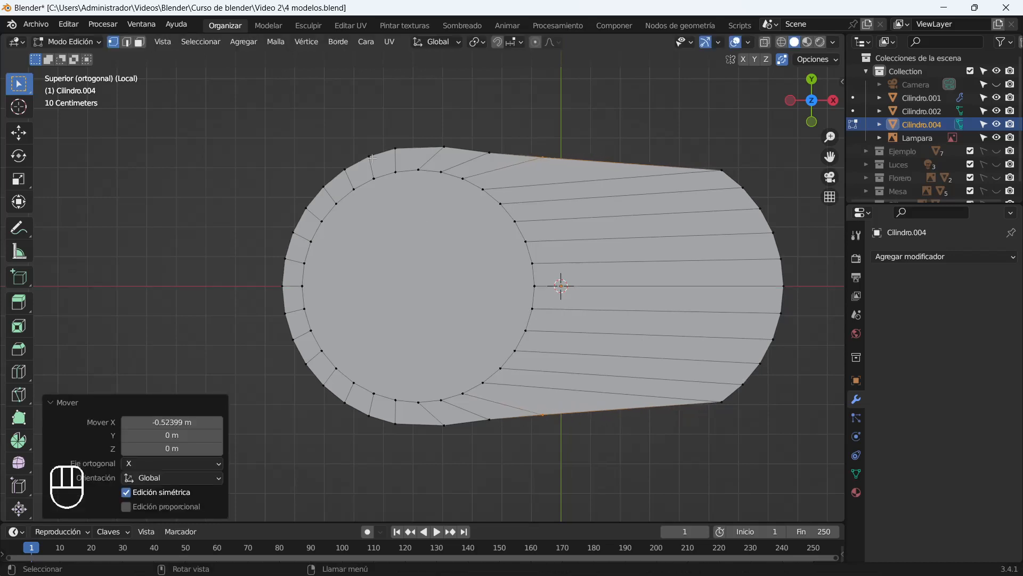
key(s)
click(396, 161)
Scale the fourth upper and lower vertex pair by about 0.728, move it back along X beside the third, and adjust its scale.
drag(649, 109, 735, 427)
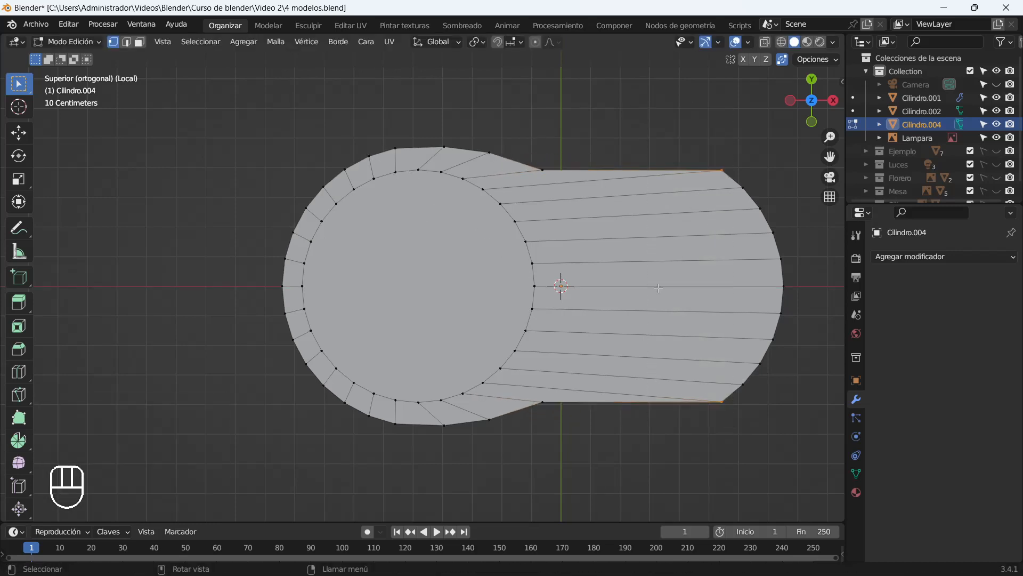
key(s)
click(608, 213)
key(g)
key(x)
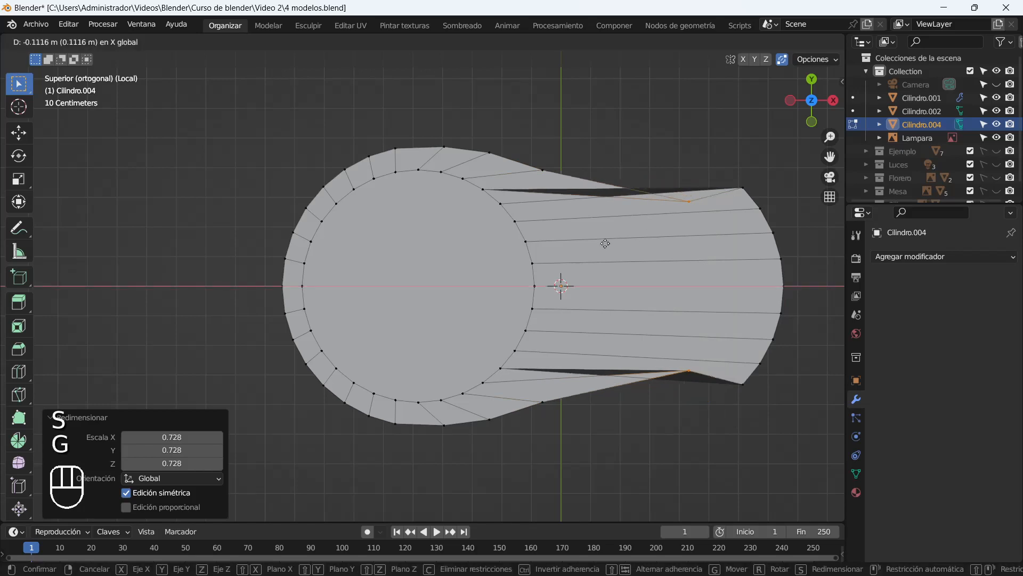
click(541, 244)
key(s)
click(559, 245)
Scale the remaining tip vertices to about half size, then move their outermost pair back along X and scale it closer together.
drag(701, 125, 810, 418)
key(s)
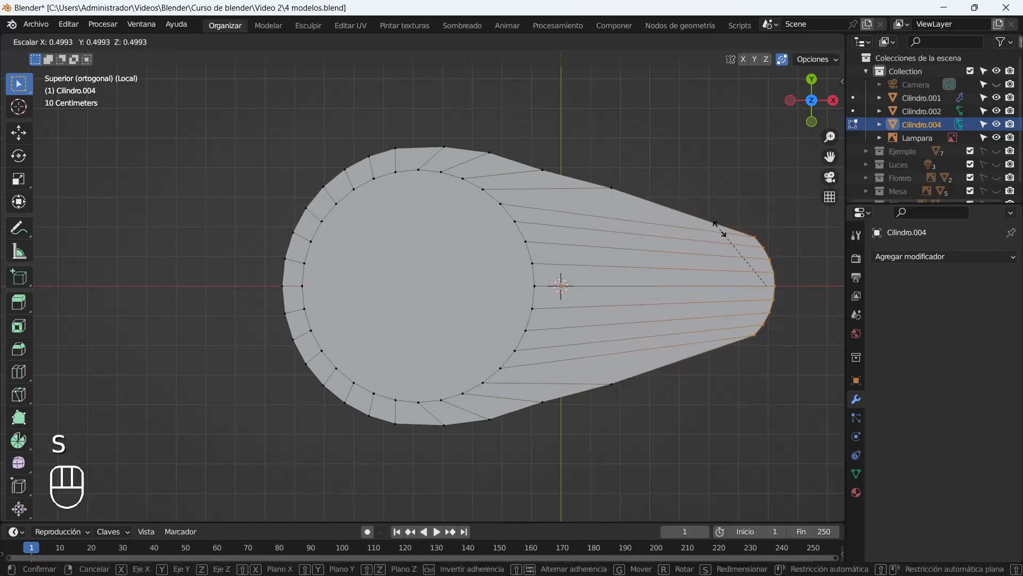
click(720, 230)
drag(706, 180, 761, 365)
key(g)
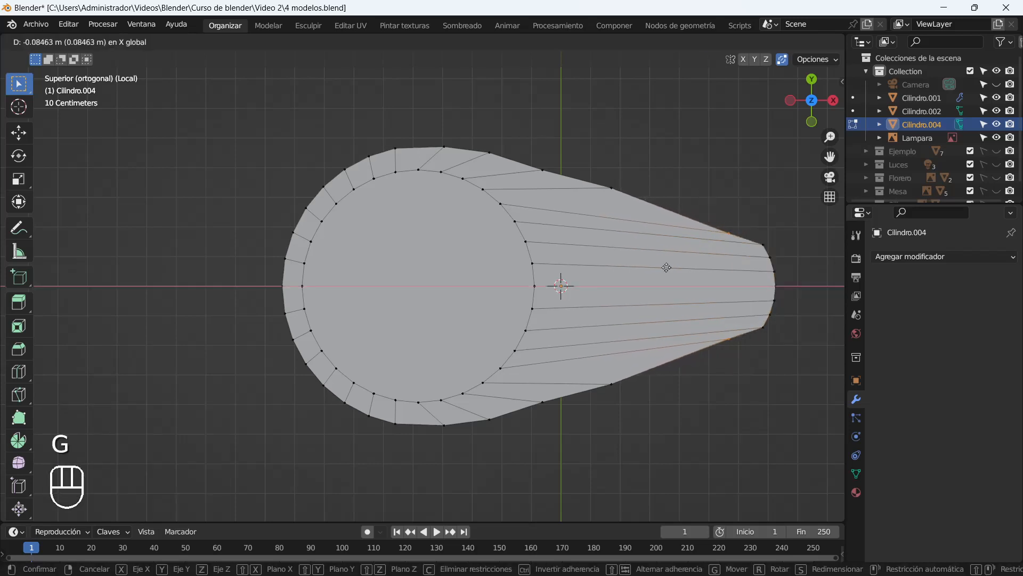
click(653, 265)
key(s)
click(640, 242)
Scale the vertex pair midway along the tapered sides by about 0.91.
drag(574, 133, 637, 397)
key(s)
click(568, 193)
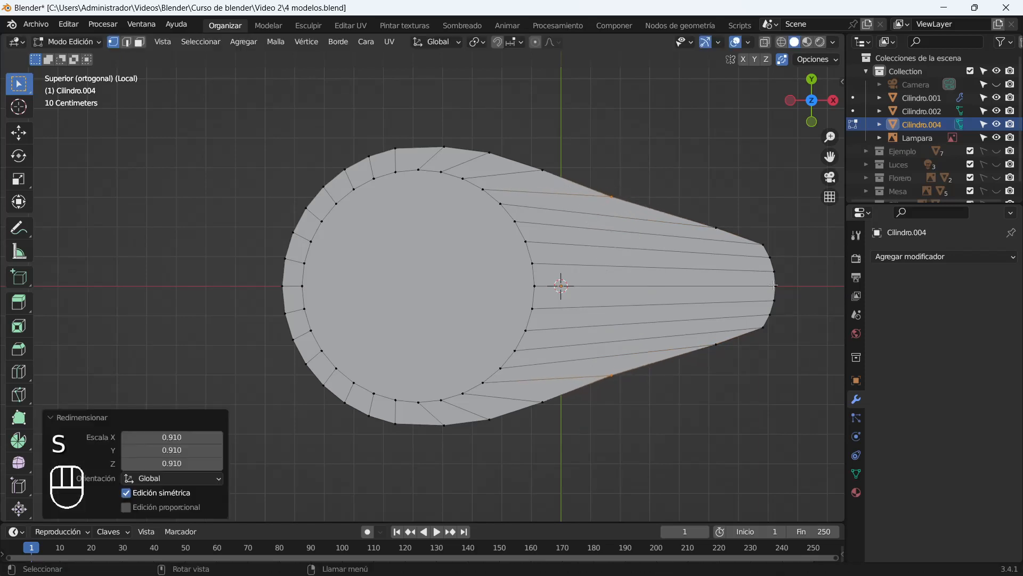
Extend the tip's end outward about 0.14 m along X with smooth proportional editing and a radius of about 0.29 m.
scroll(678, 261, up, 15)
key(x)
scroll(708, 261, down, 1)
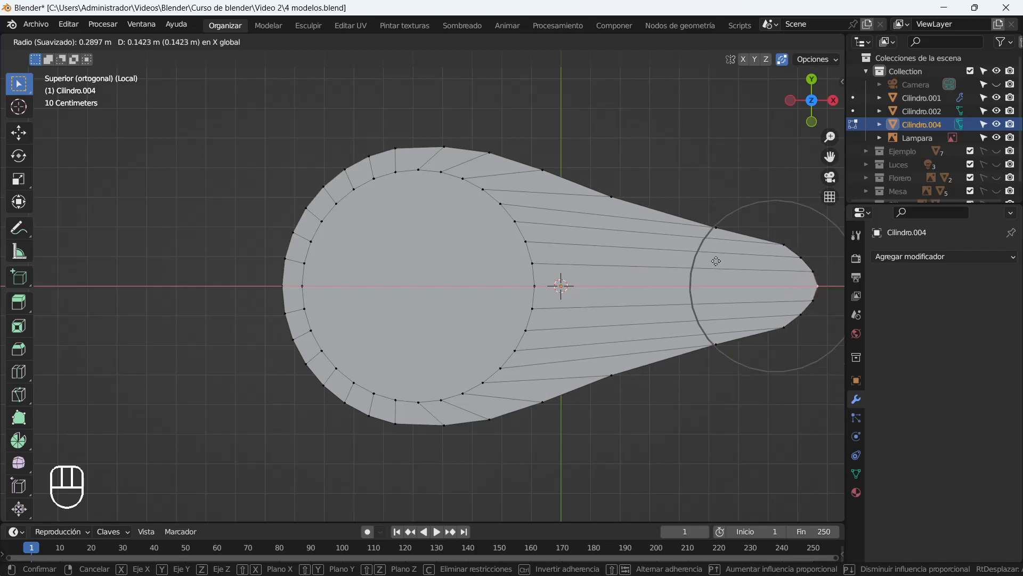
click(708, 264)
Adjust the scale of the side vertex pair just behind the tip with a proportional size of 0.18.
drag(692, 176, 735, 419)
key(s)
scroll(710, 240, up, 2)
scroll(710, 239, up, 6)
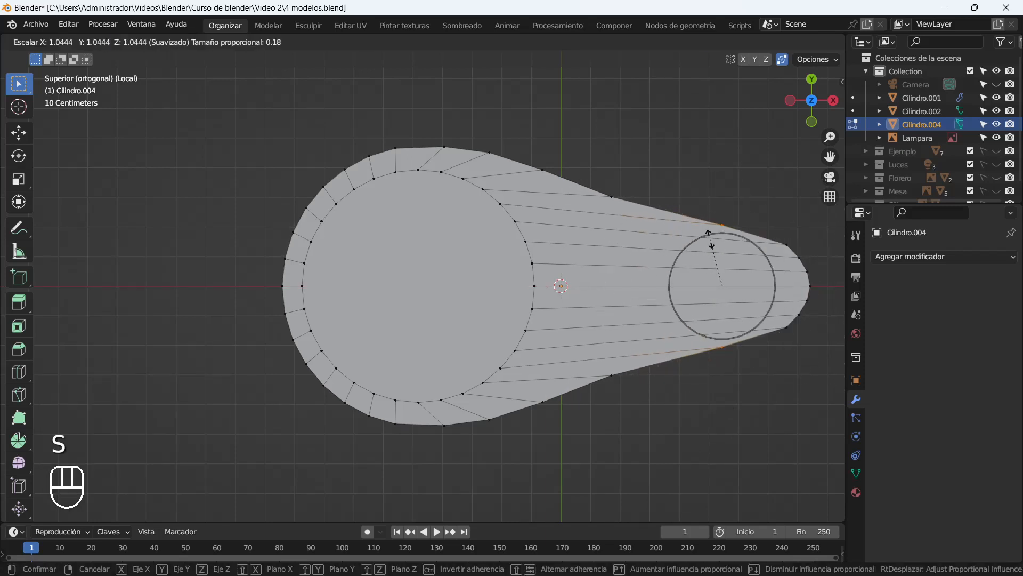
click(712, 241)
Nudge the vertex pair midway along the tapered sides about 0.02 m along X toward the tip.
drag(601, 152, 650, 443)
key(g)
key(x)
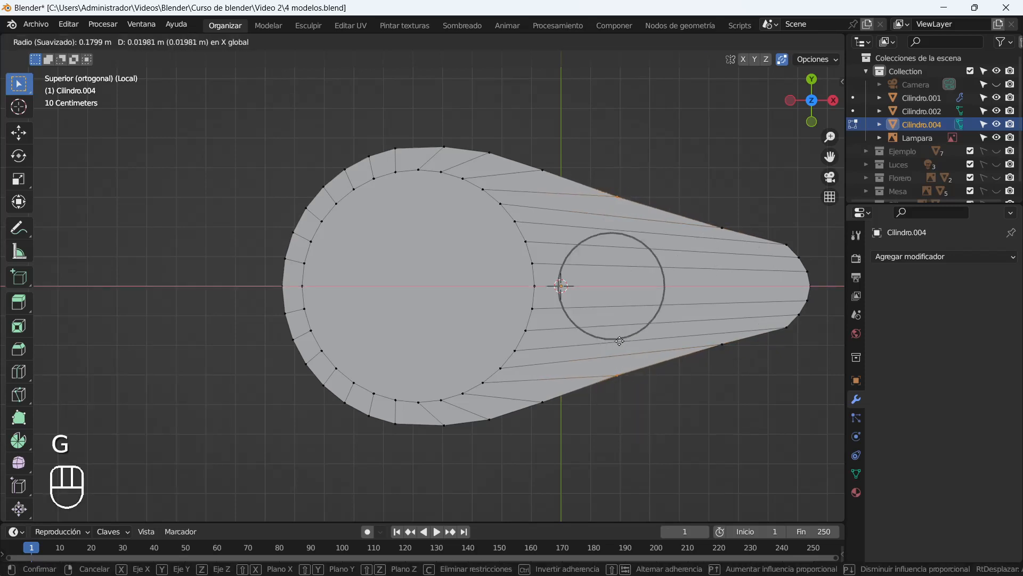
click(622, 340)
Delete the circular face inside the base's ring and leave local view to bring back the whole lamp.
click(142, 44)
click(380, 294)
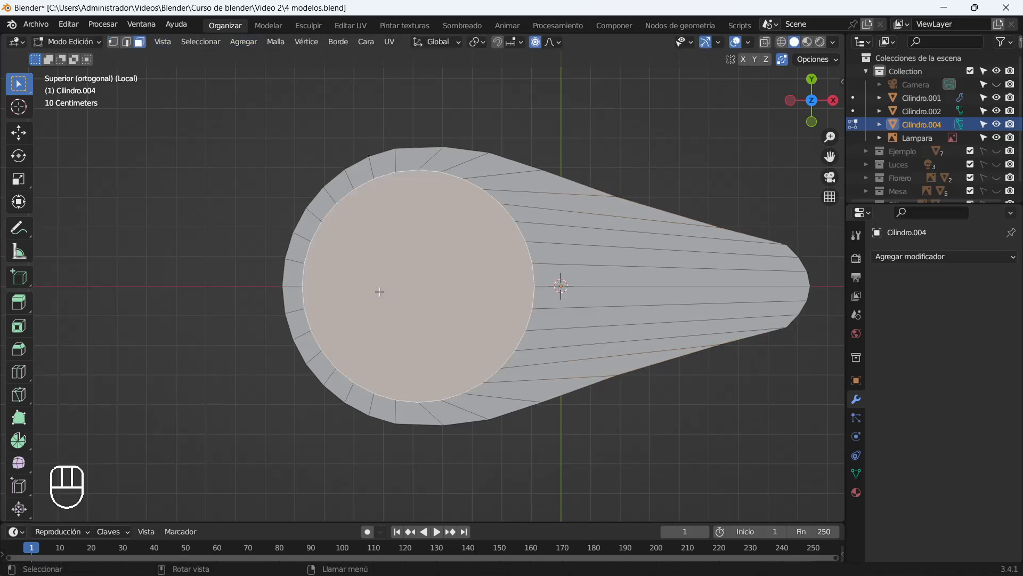
key(BackSpace)
key(Delete)
click(377, 320)
middle_drag(614, 373, 413, 309)
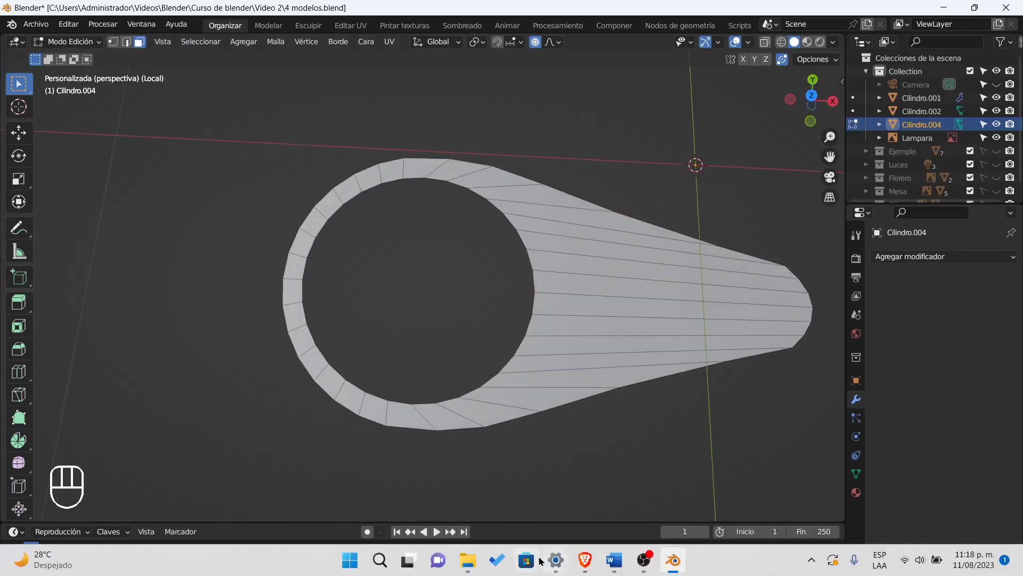
key(KP_Divide)
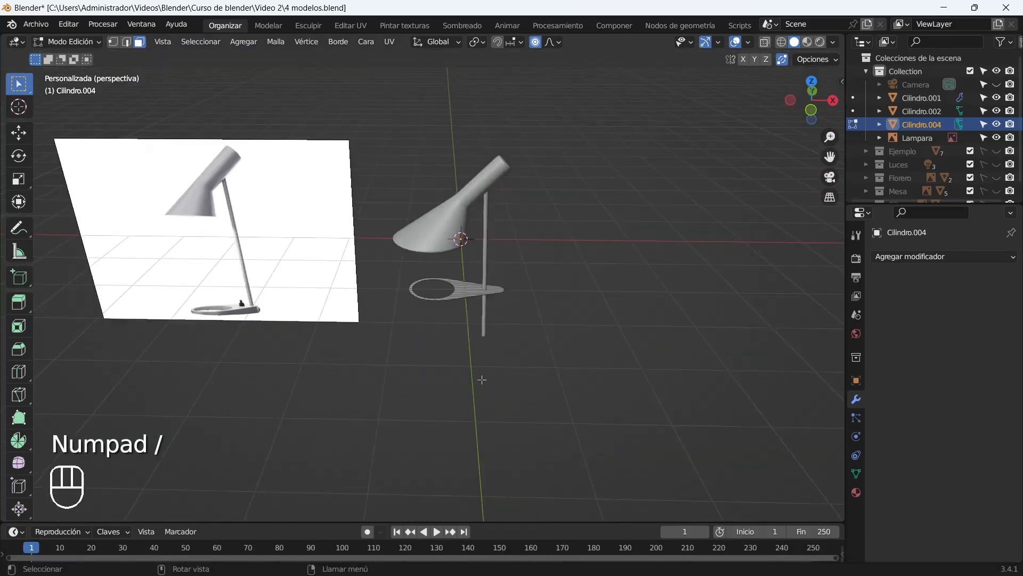
Select the vertices at the base's narrow tip and scale them by 0.744 with proportional editing.
middle_drag(323, 331, 354, 354)
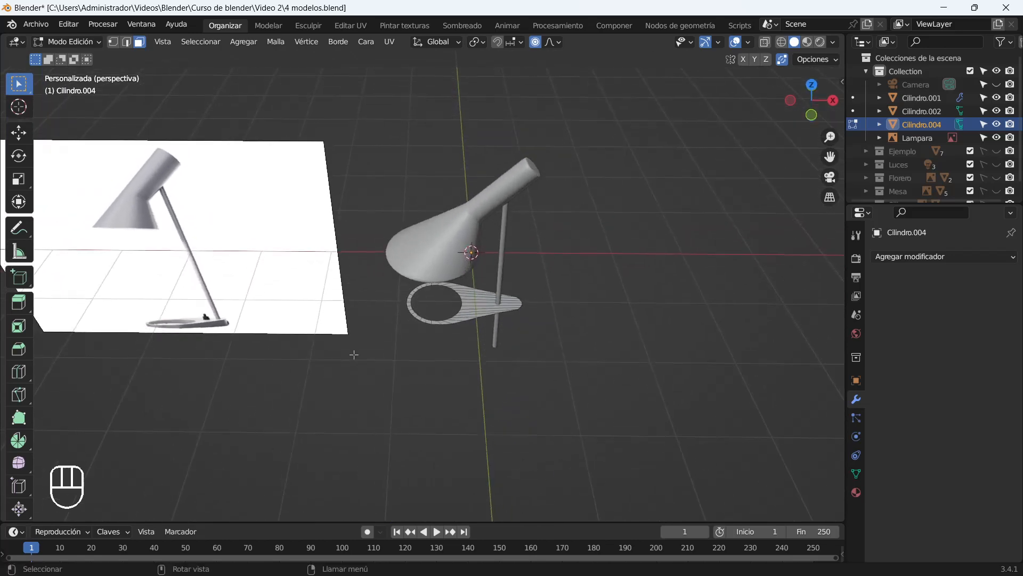
scroll(354, 354, up, 6)
shift+middle_drag(677, 345, 589, 334)
key(Tab)
key(Tab)
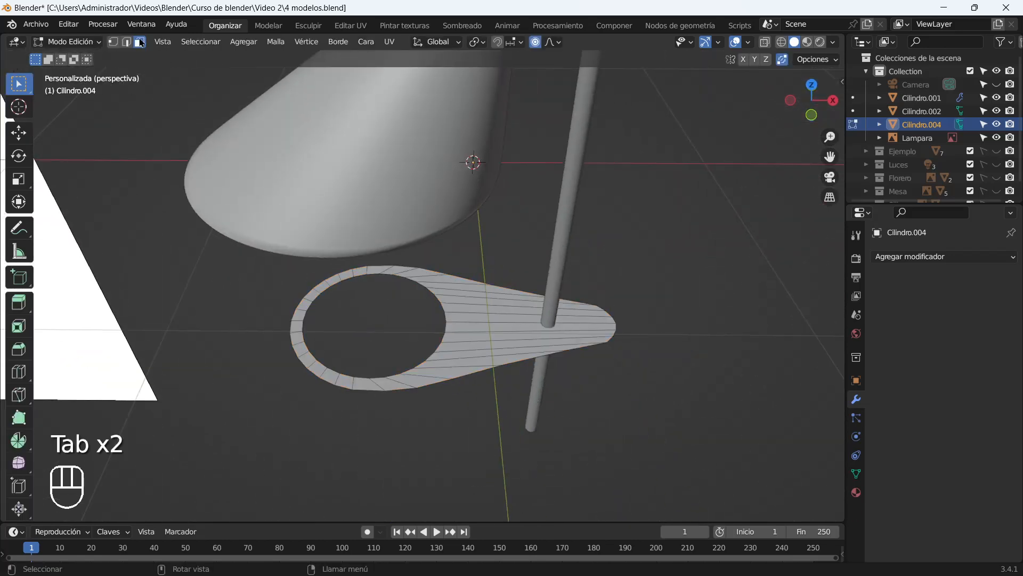
drag(585, 264, 632, 354)
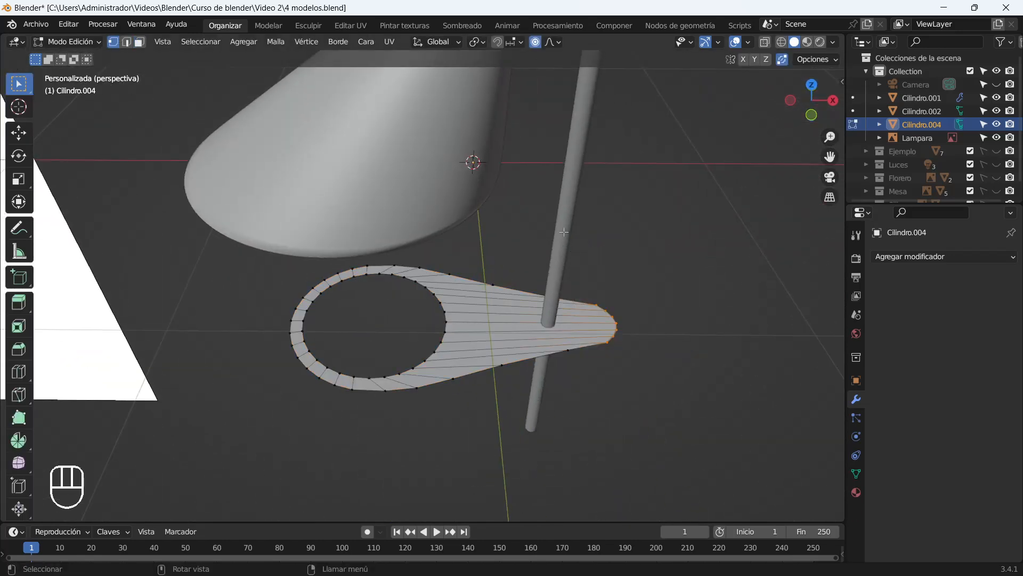
key(s)
click(585, 250)
key(s)
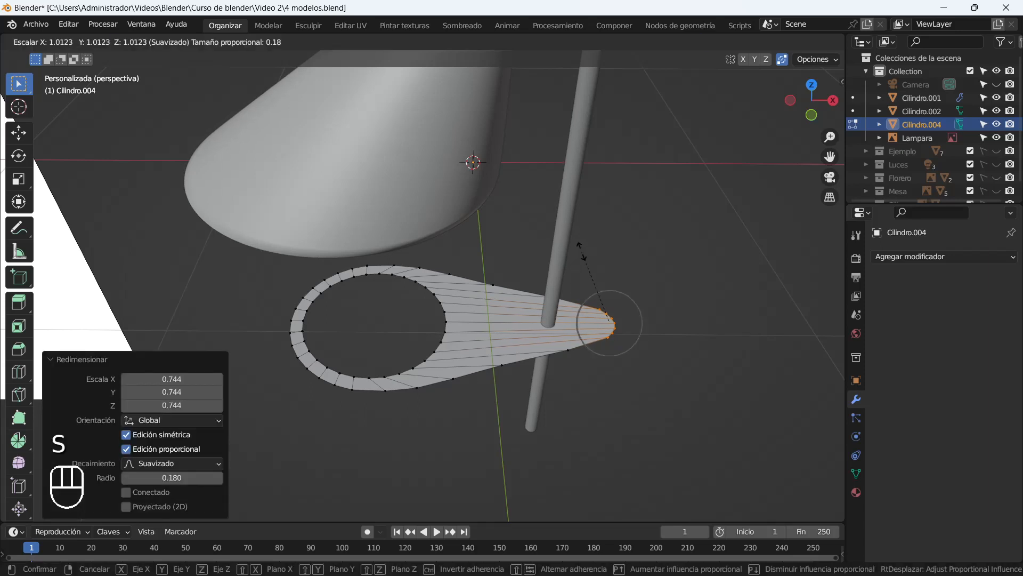
right_click(554, 264)
Move the tip vertices back about 0.1 m along X toward the stem, widening the proportional radius to about 0.83 m.
key(g)
key(x)
scroll(525, 260, down, 13)
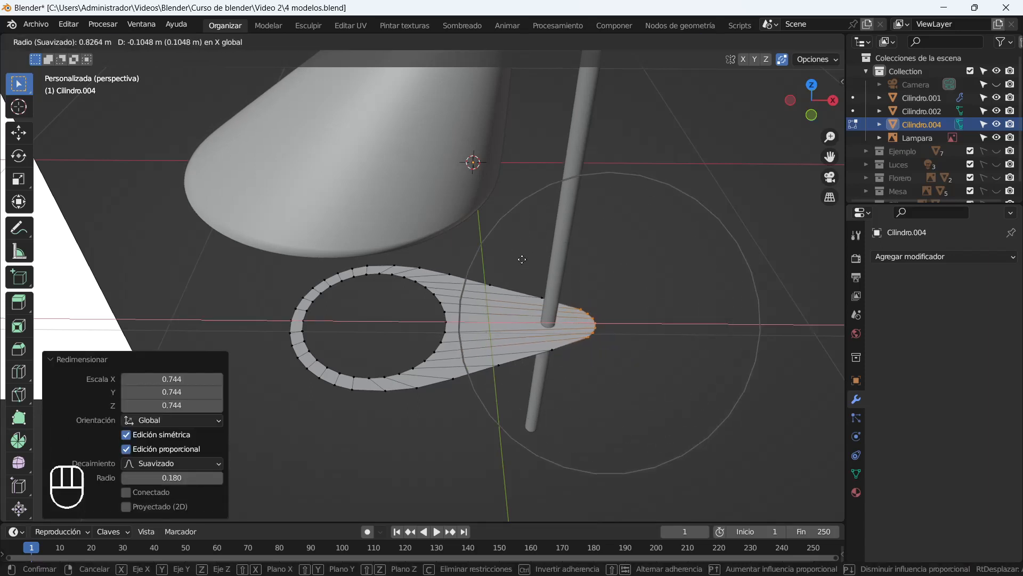
right_click(519, 258)
key(Tab)
key(Tab)
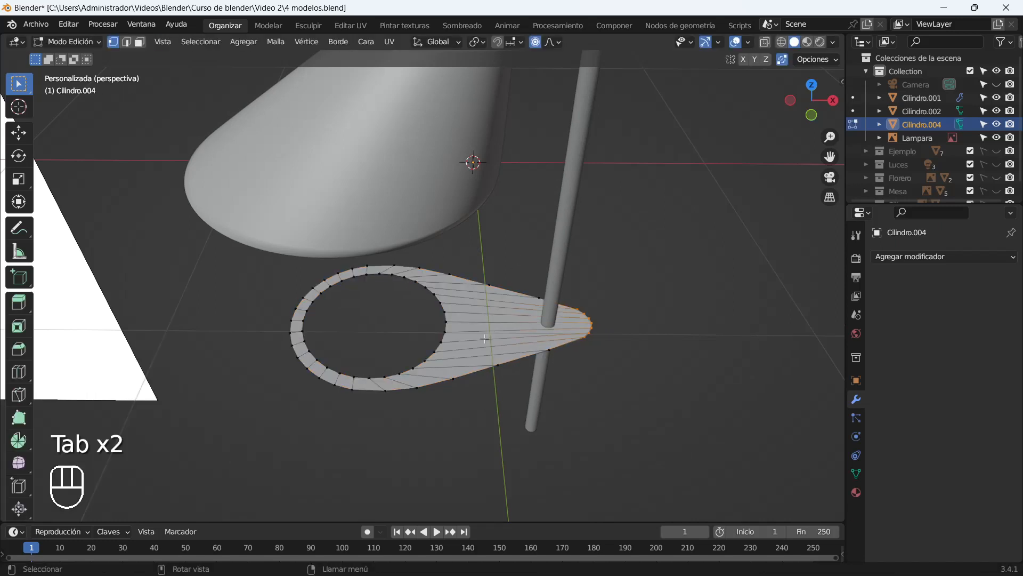
Select all the base's faces and, in front view, extrude them upward about 0.292 m.
key(a)
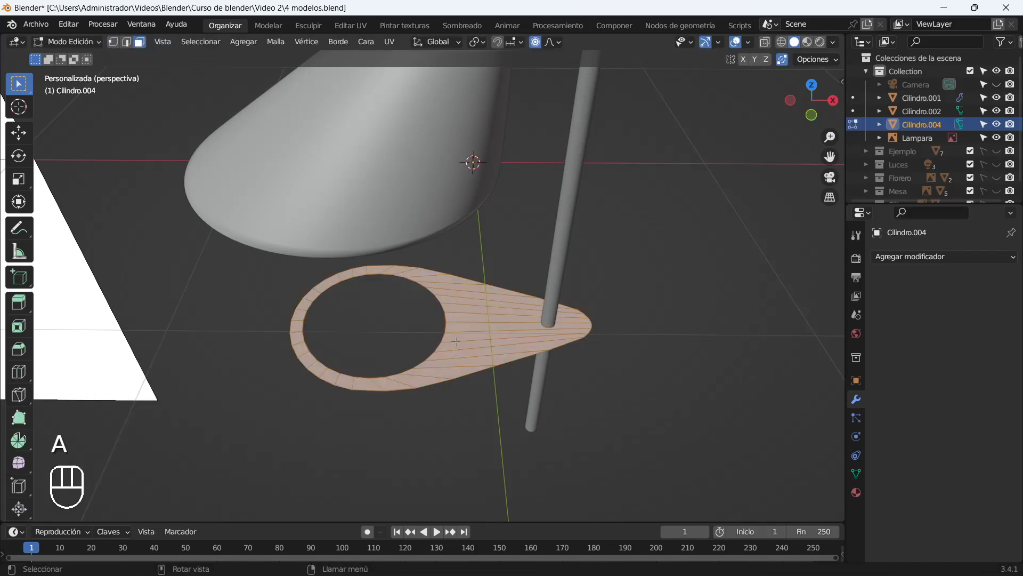
key(KP_1)
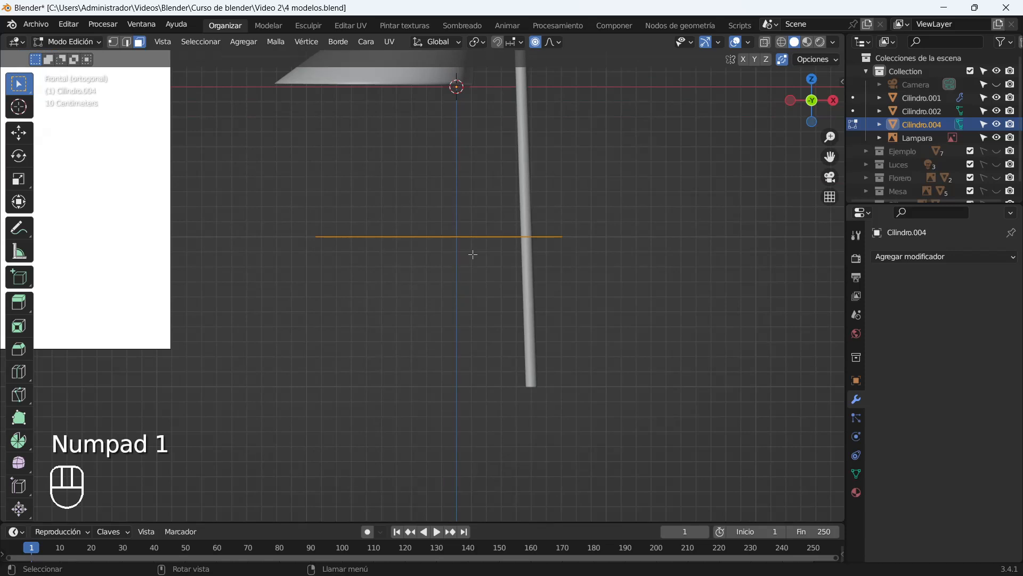
key(e)
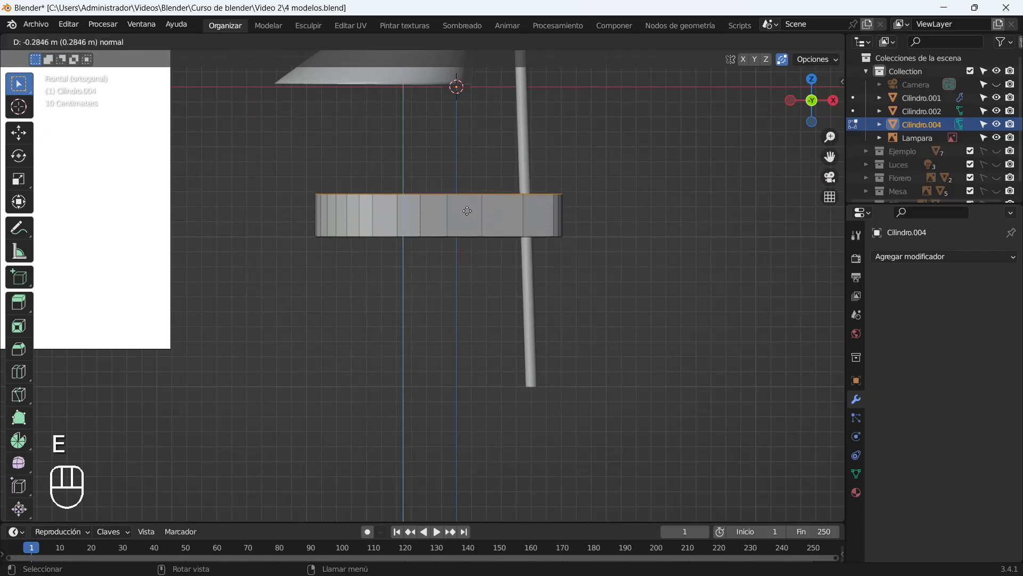
click(346, 175)
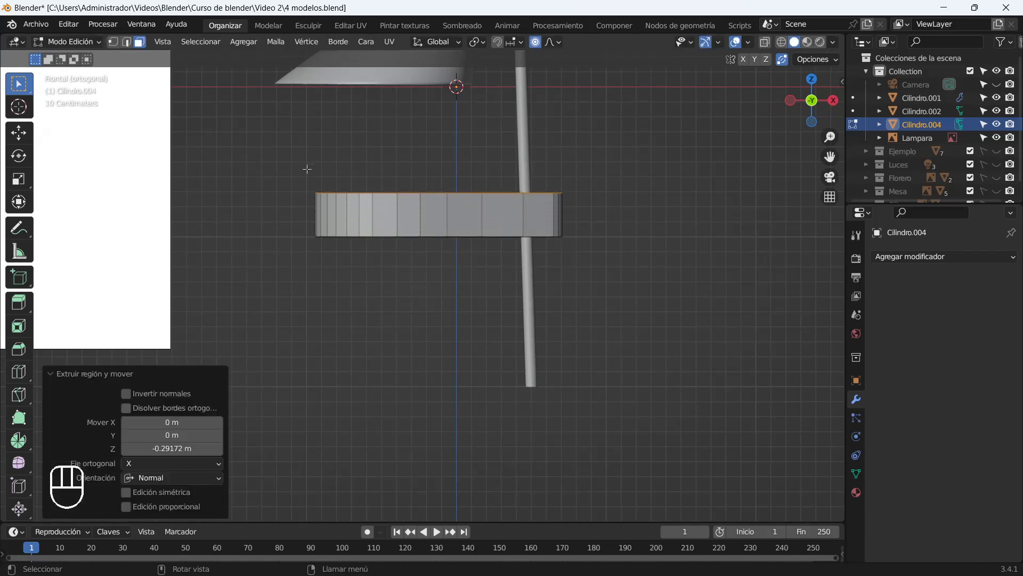
Rotate the base's top surface by about -8.32° in front view so it rises toward the stem.
scroll(484, 170, up, 1)
scroll(491, 169, down, 5)
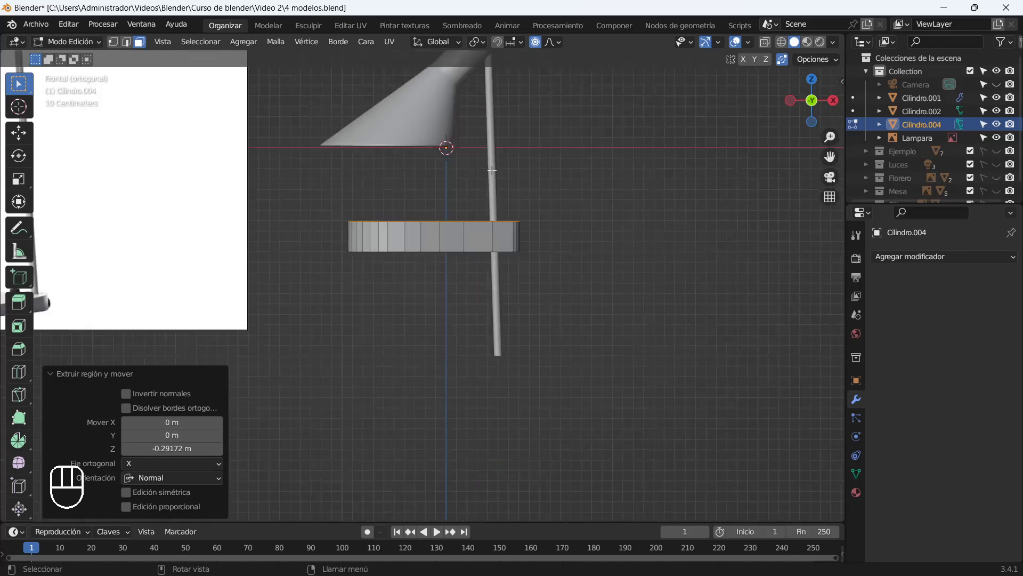
scroll(437, 242, up, 3)
scroll(438, 242, up, 4)
key(1)
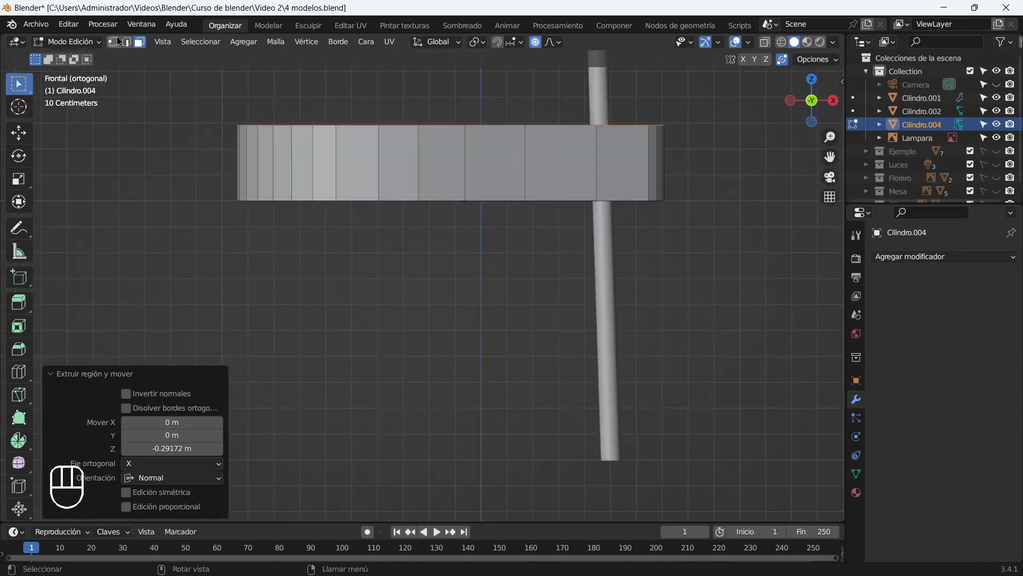
key(r)
right_click(215, 122)
key(r)
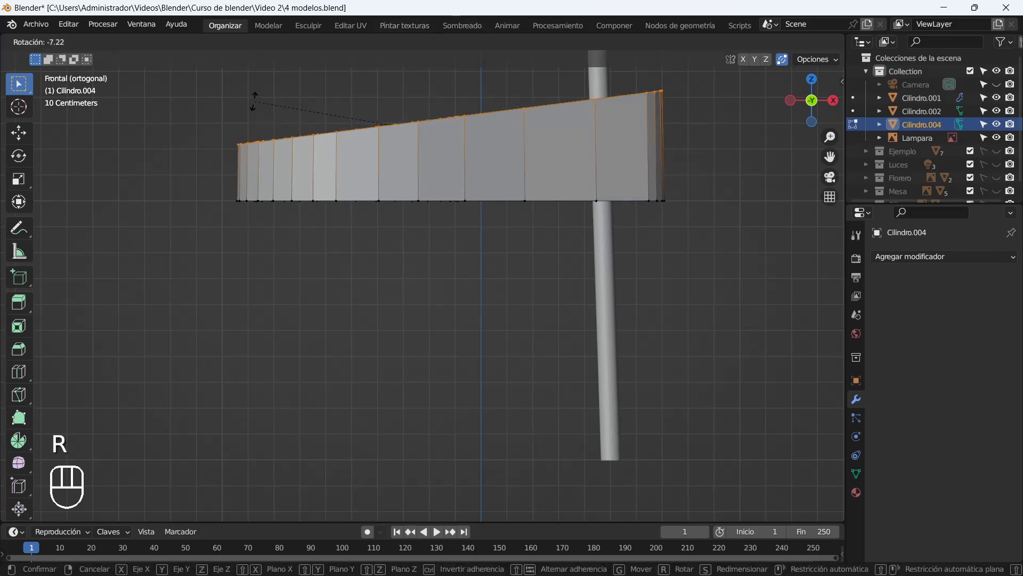
click(246, 101)
Lower the base's slanted top surface about 0.142 m along Z and rotate it back by about 1.3°.
key(g)
key(z)
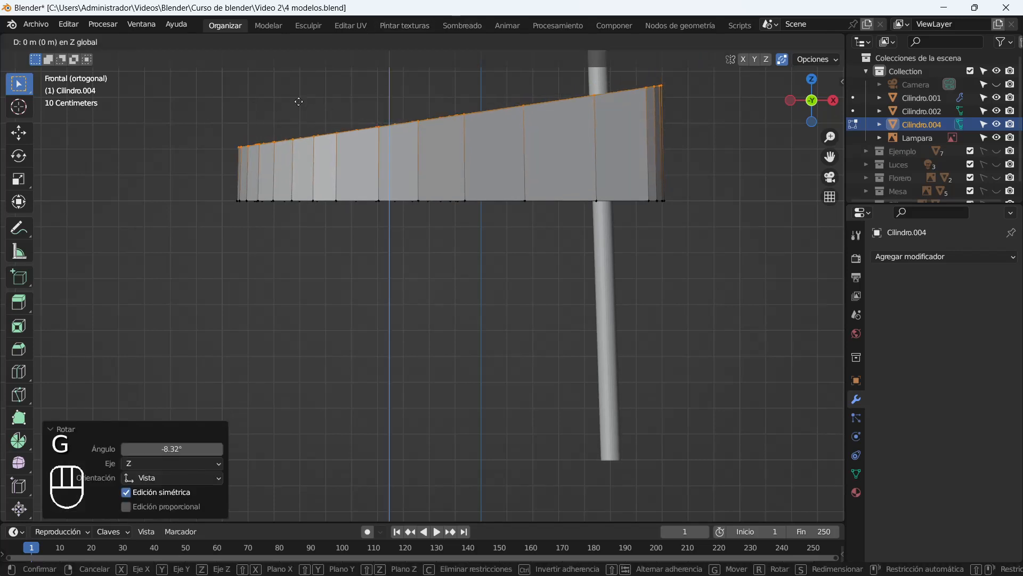
click(299, 140)
scroll(332, 200, down, 8)
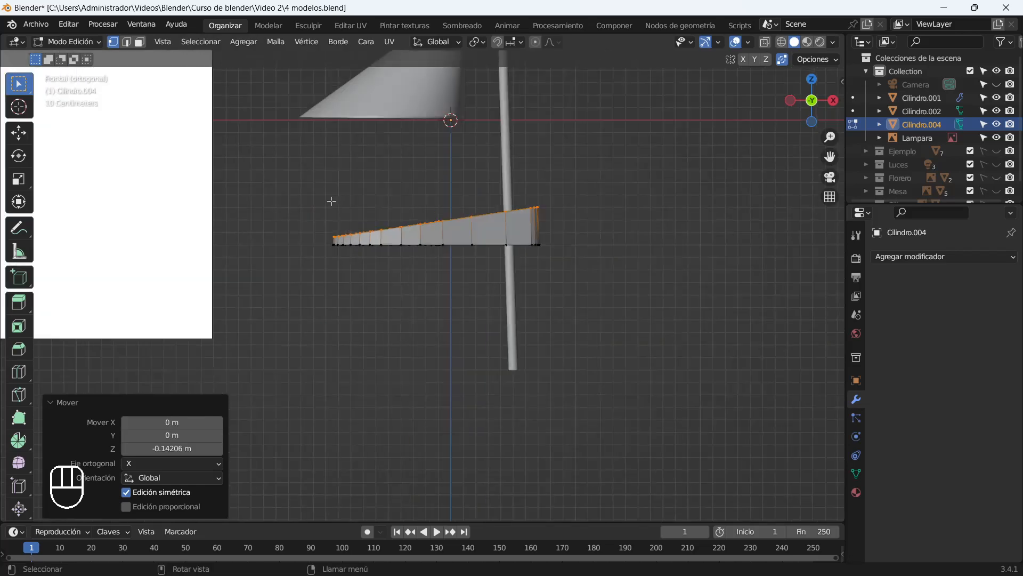
scroll(333, 207, up, 7)
key(r)
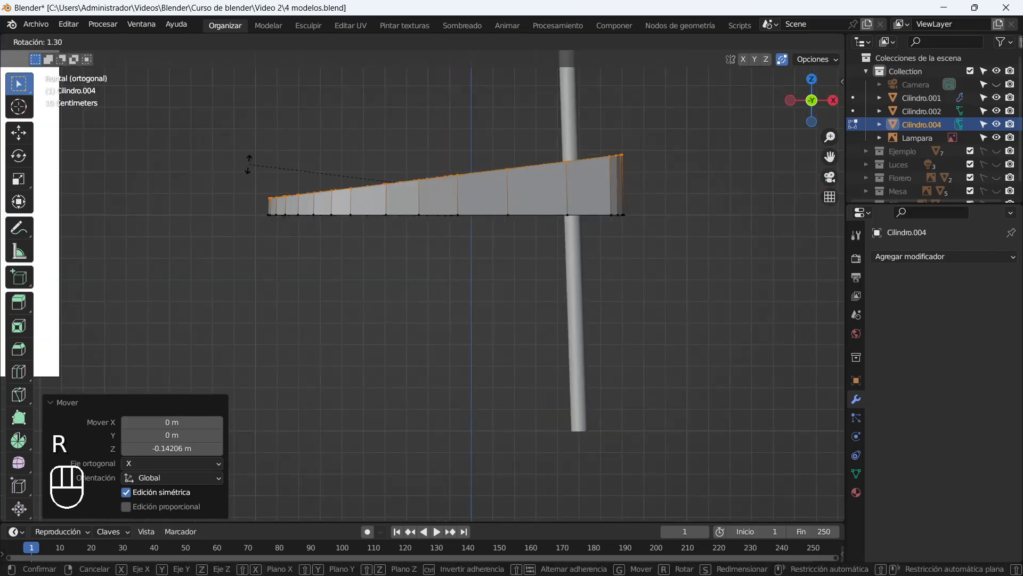
click(247, 163)
Compare the base with the reference image and lower its top surface slightly along Z to make the base thinner.
scroll(392, 189, down, 4)
middle_drag(395, 193, 411, 243)
scroll(411, 243, down, 3)
key(Tab)
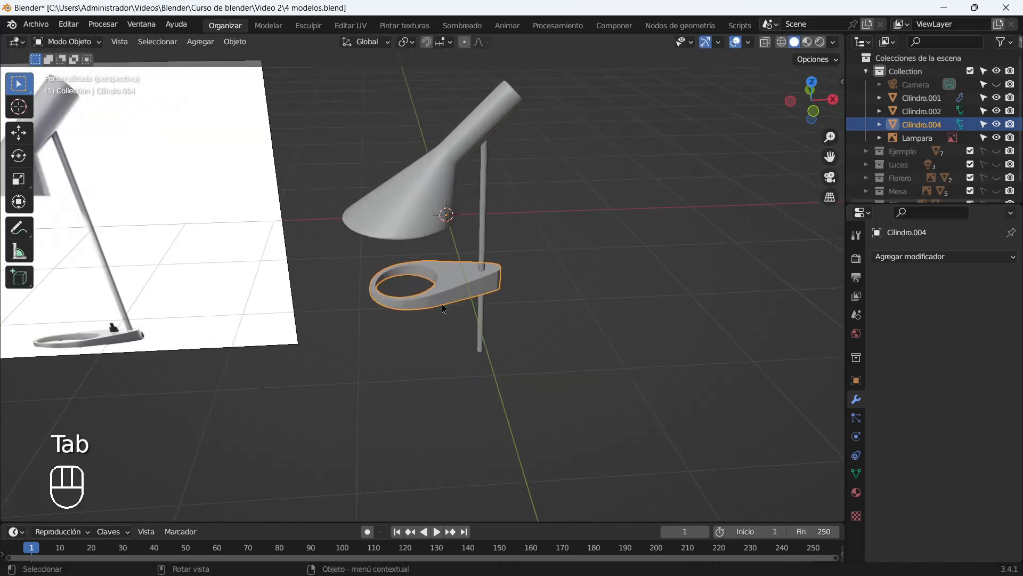
scroll(541, 290, up, 7)
key(g)
right_click(438, 178)
key(Tab)
key(g)
key(z)
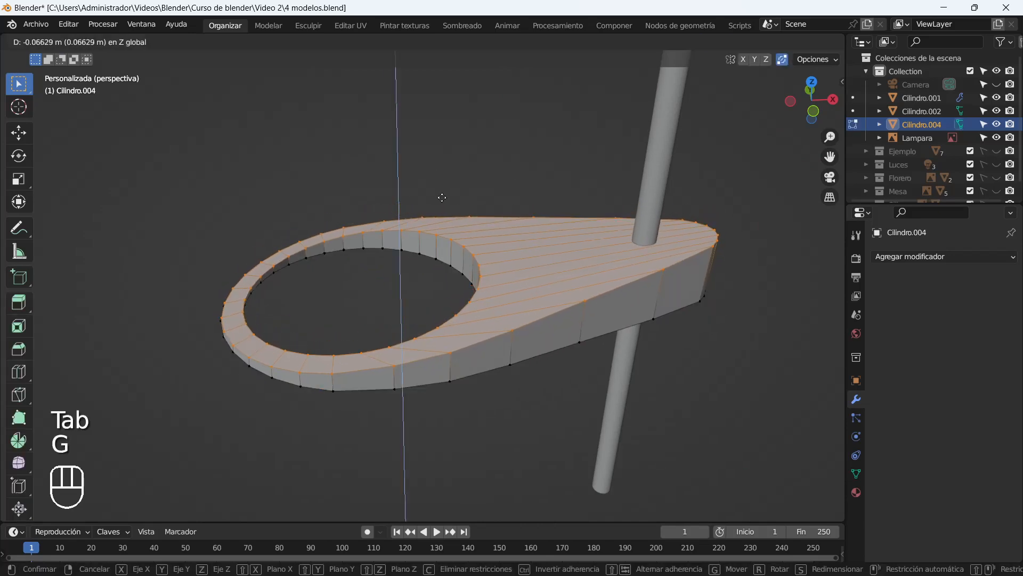
click(442, 193)
Return the base to Object Mode and add a Bevel modifier to it.
key(Tab)
click(917, 256)
click(699, 308)
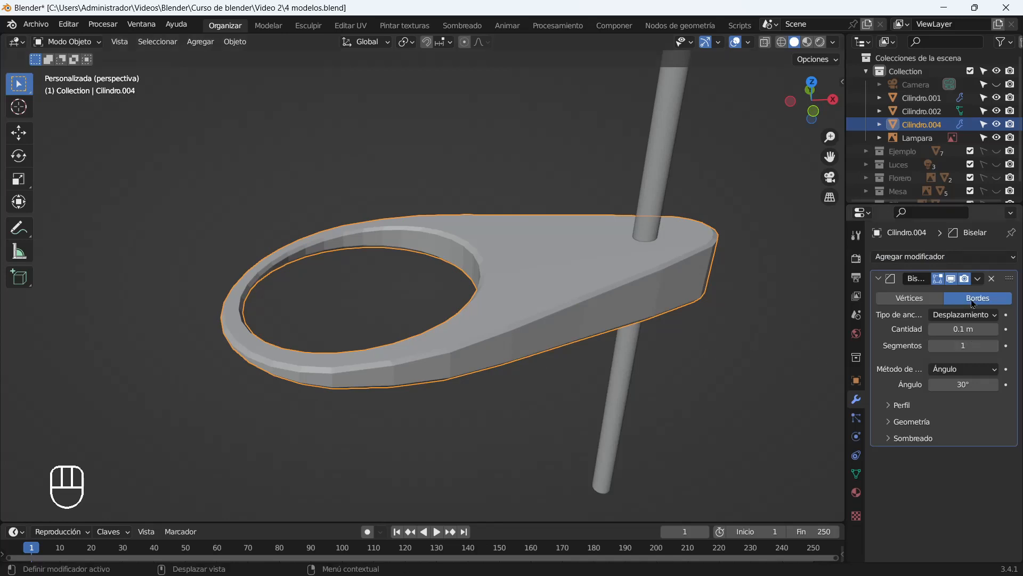
Add a Subdivision Surface modifier to the base with a viewport level of 2, and shade it smooth.
click(943, 256)
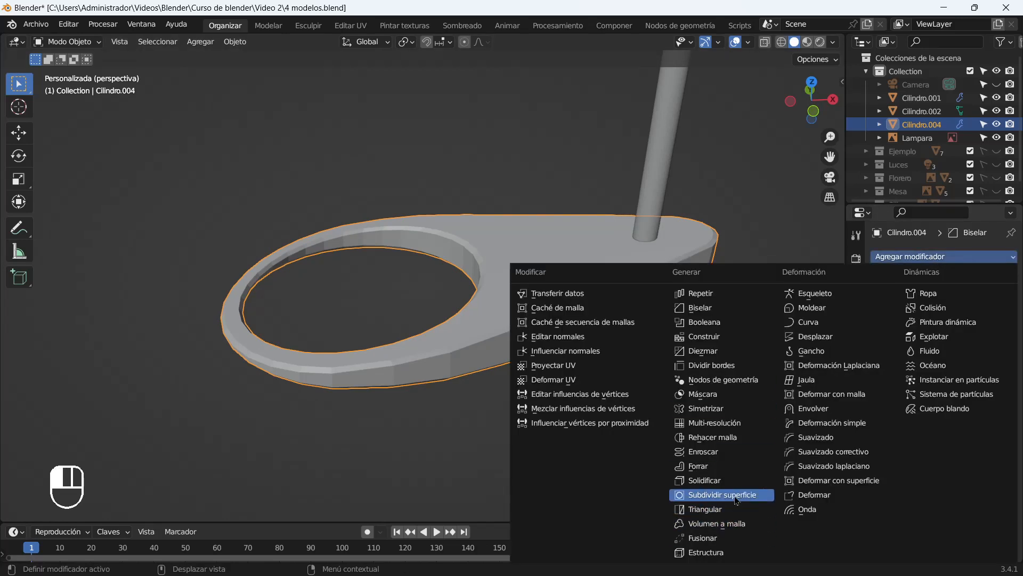
click(714, 495)
click(990, 493)
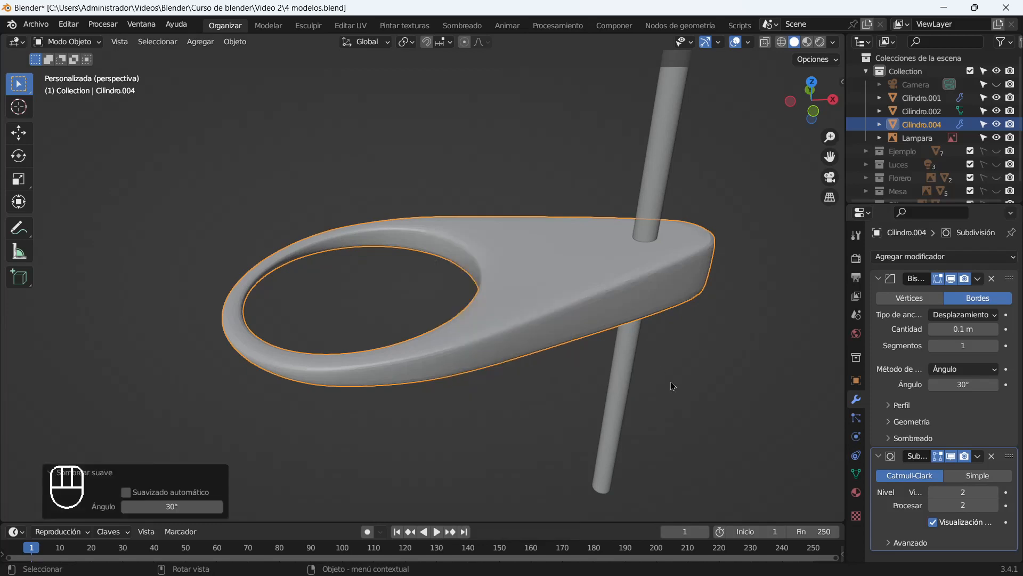
Lower the base along Z so its slanted top surface meets the lower end of the stem.
key(g)
key(z)
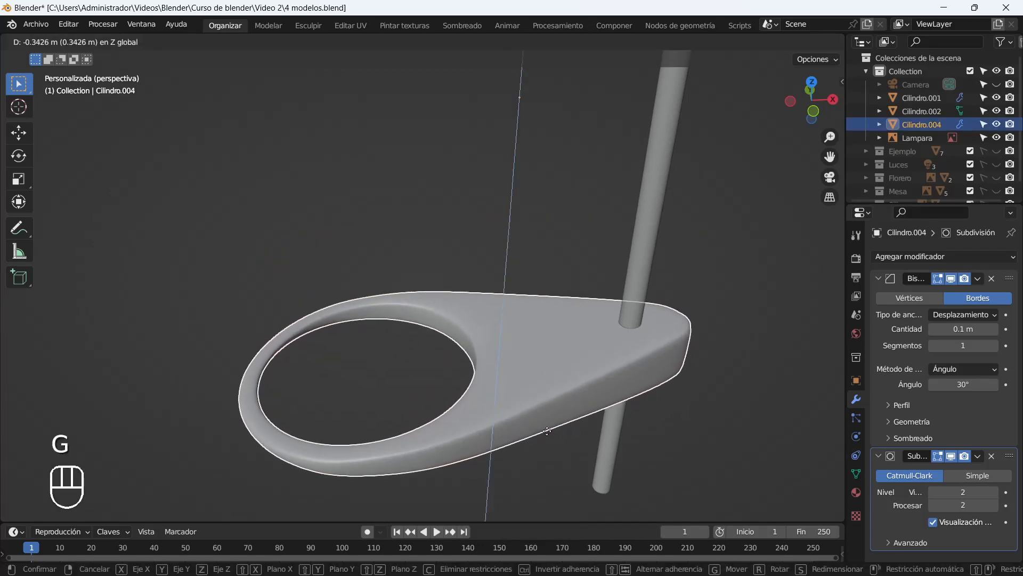
click(544, 184)
In front view, rotate the base's top surface by about 2.3° in Edit Mode to reduce its slope.
key(KP_1)
scroll(507, 240, down, 4)
shift+middle_drag(369, 263, 673, 235)
scroll(674, 332, up, 3)
shift+middle_drag(686, 314, 557, 313)
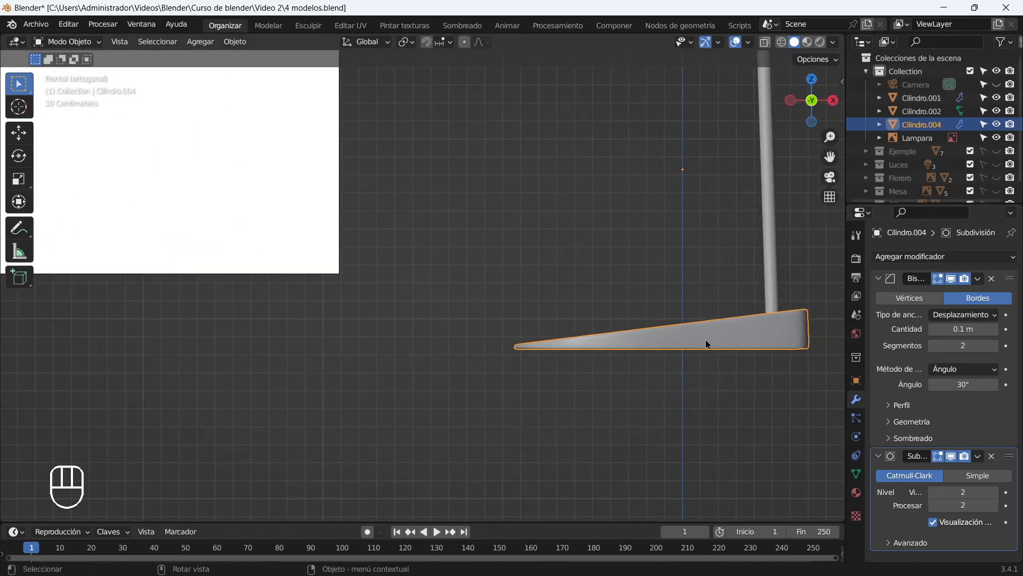
key(Tab)
key(r)
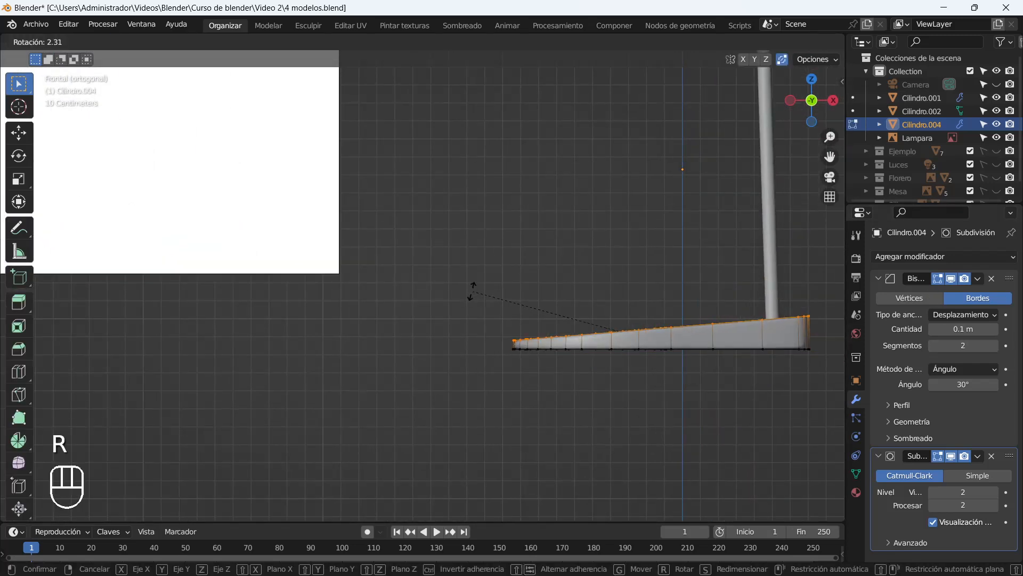
click(472, 291)
key(Tab)
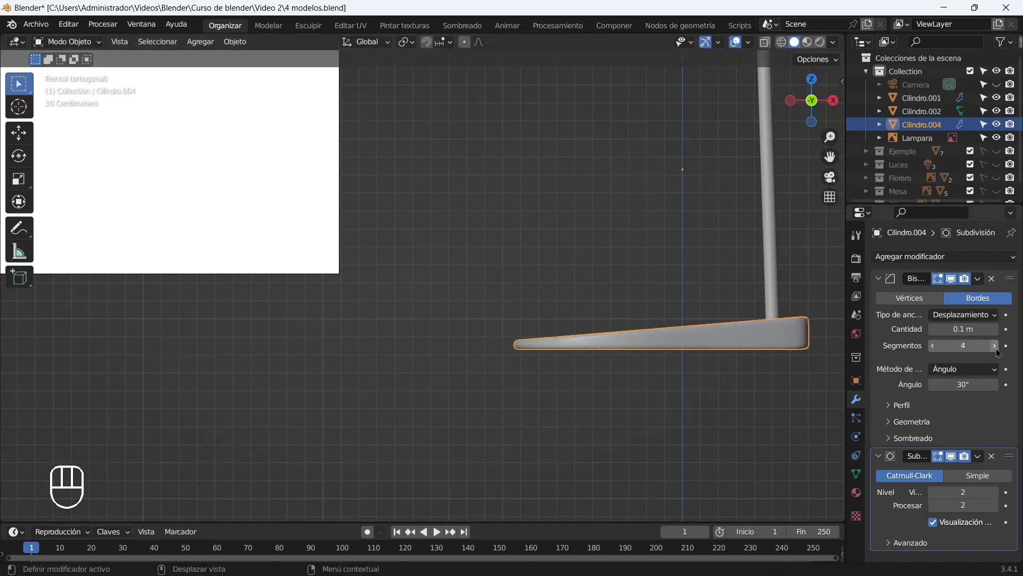
Set the base's Bevel modifier to 5 segments and reduce its amount to 0 m.
scroll(634, 367, up, 5)
shift+middle_drag(634, 367, 347, 267)
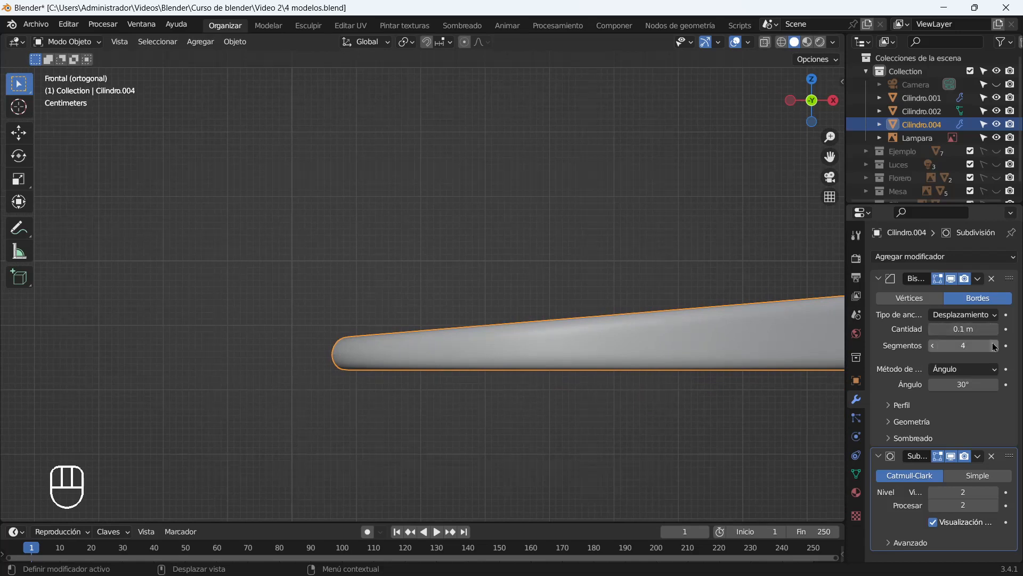
drag(963, 330, 943, 329)
Add one centred horizontal loop cut around the side walls of the base and return to Object Mode.
key(Tab)
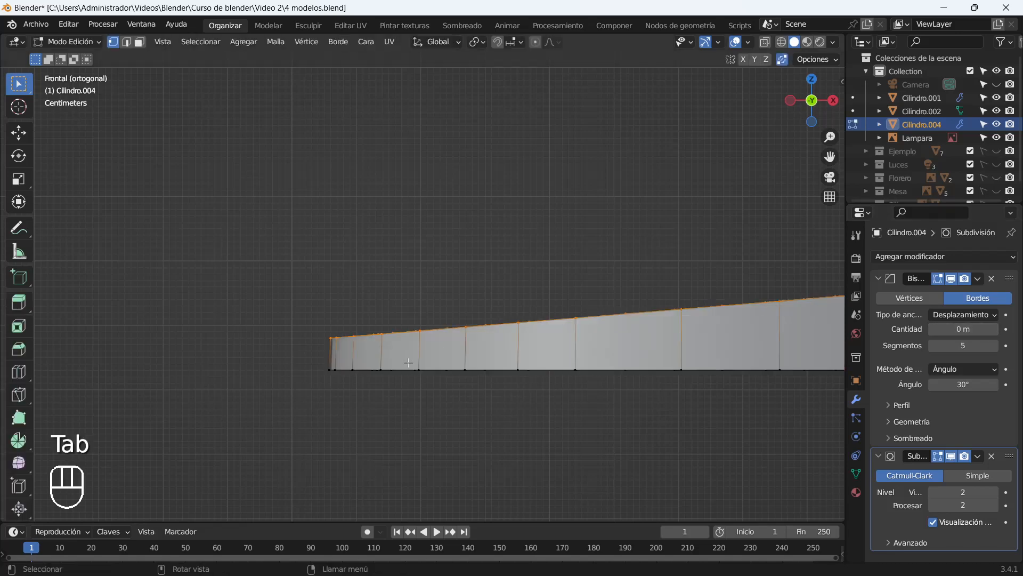
key(shift+r)
key(Tab)
key(shift+r)
key(Tab)
key(ctrl+r)
click(572, 349)
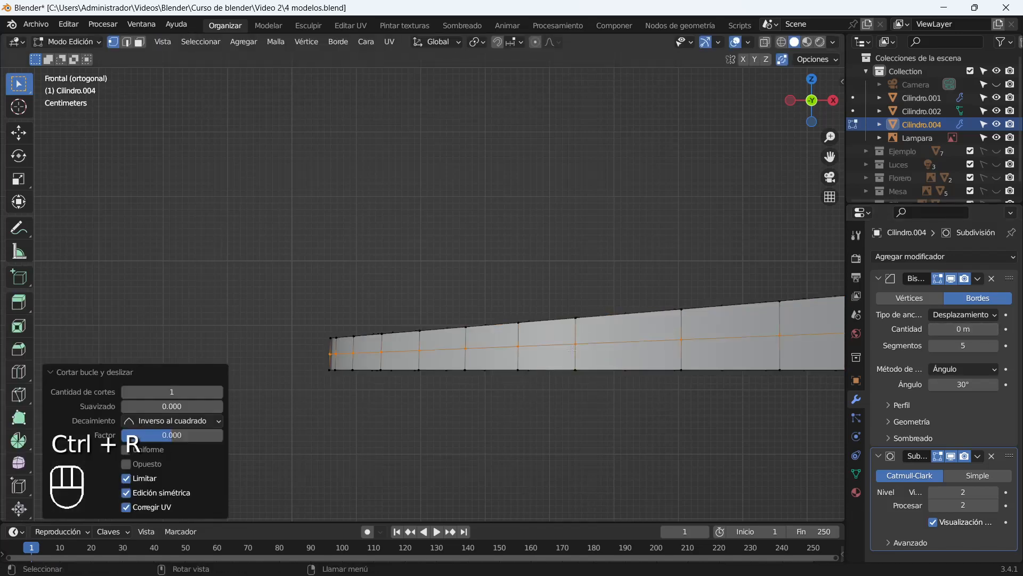
key(Tab)
Toggle the Bevel modifier's viewport display off and on, and set the bevel amount to 0.01 m.
scroll(395, 342, down, 5)
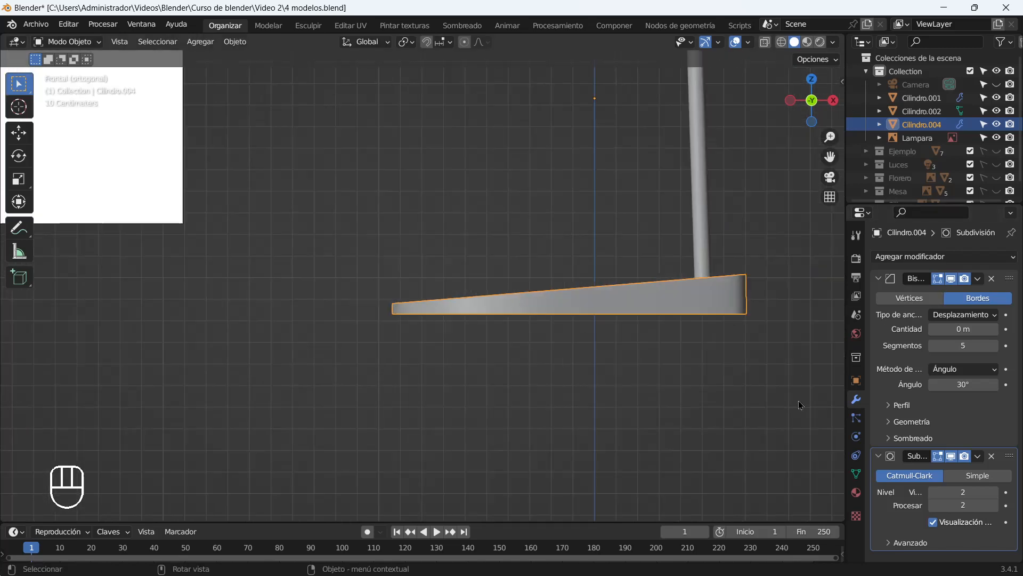
click(951, 278)
click(951, 279)
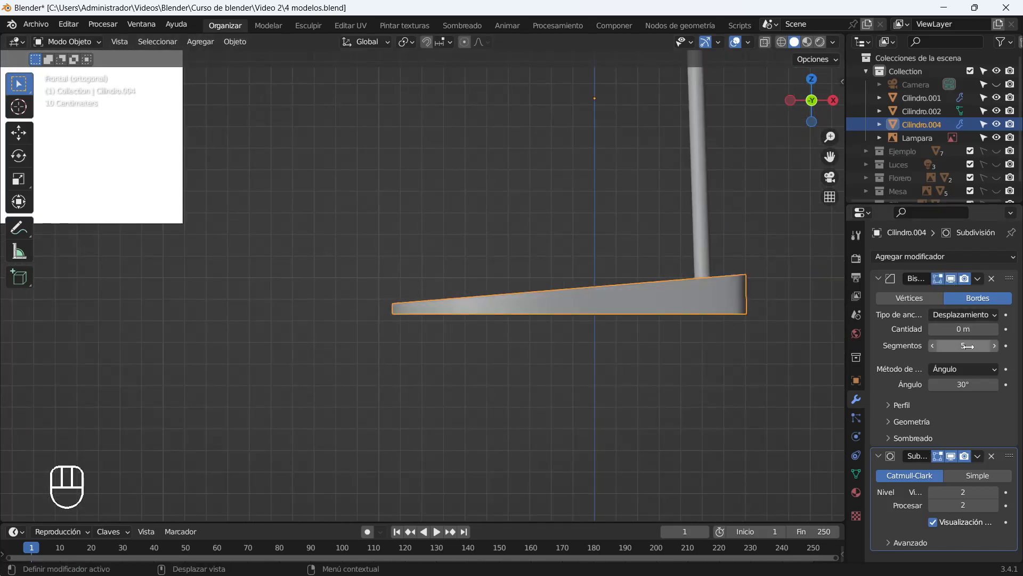
click(995, 329)
Compare the finished base with the lamp in the reference image and examine the small part standing on the base.
middle_drag(468, 320, 549, 352)
scroll(549, 352, down, 3)
scroll(533, 347, up, 3)
shift+middle_drag(96, 270, 423, 299)
scroll(320, 291, up, 5)
scroll(264, 292, down, 4)
scroll(259, 290, down, 1)
shift+middle_drag(725, 352, 408, 338)
scroll(408, 338, up, 3)
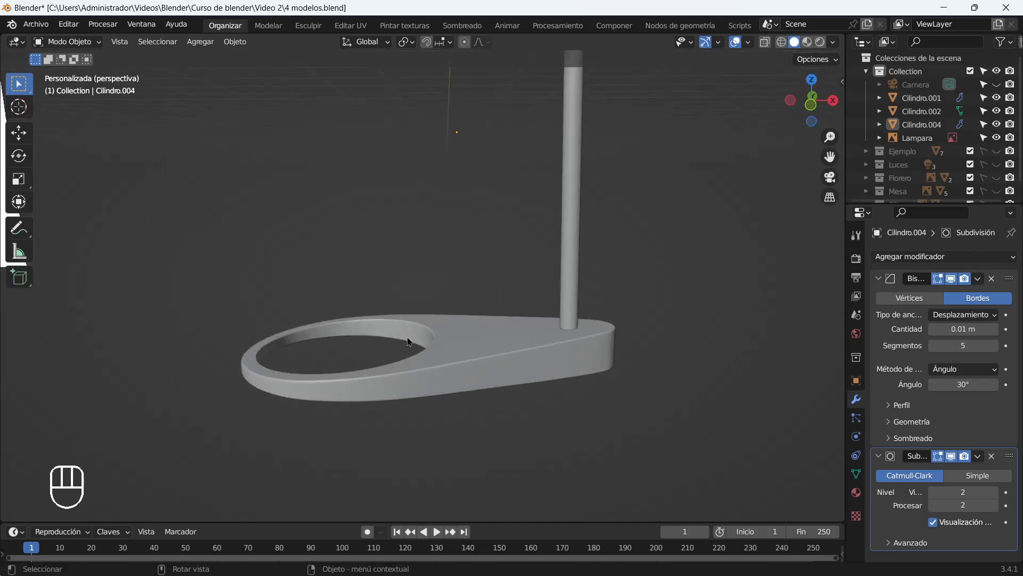
Add a cylinder mesh, scale it down, and lower it about 1.86 m along Z to the lamp base.
key(shift+a)
mouse_move(392, 308)
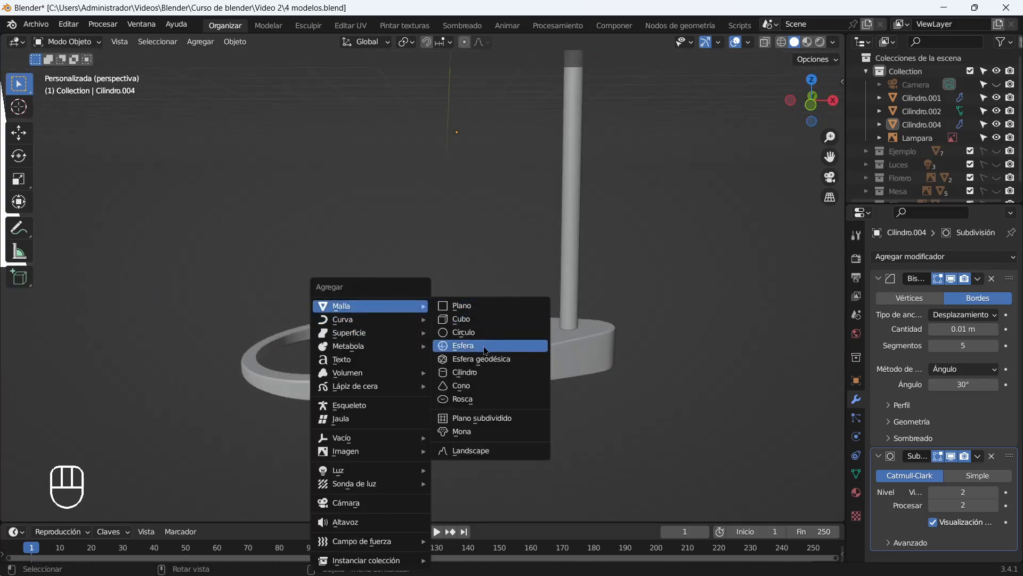
click(483, 377)
scroll(405, 302, down, 7)
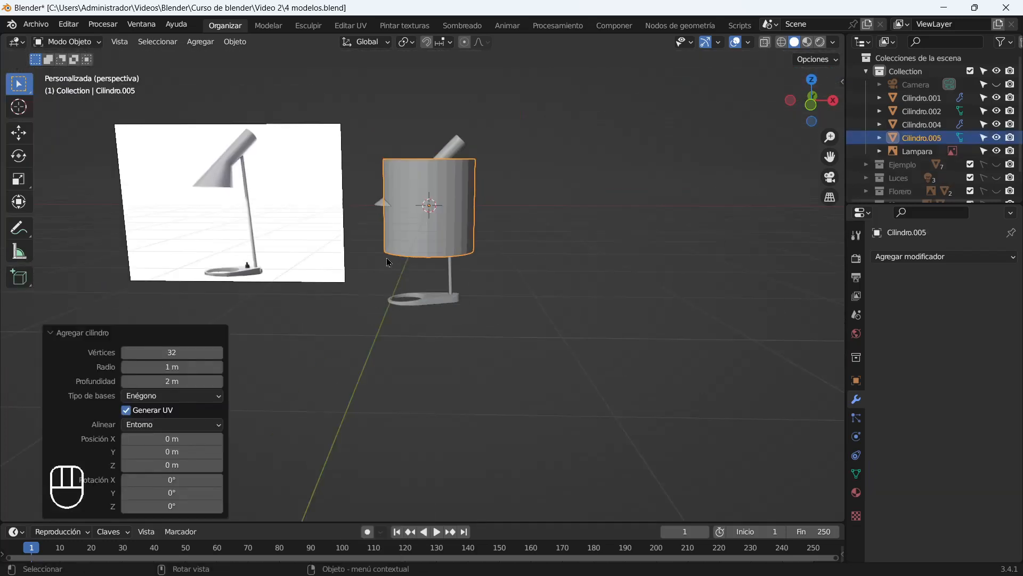
scroll(380, 241, up, 5)
key(s)
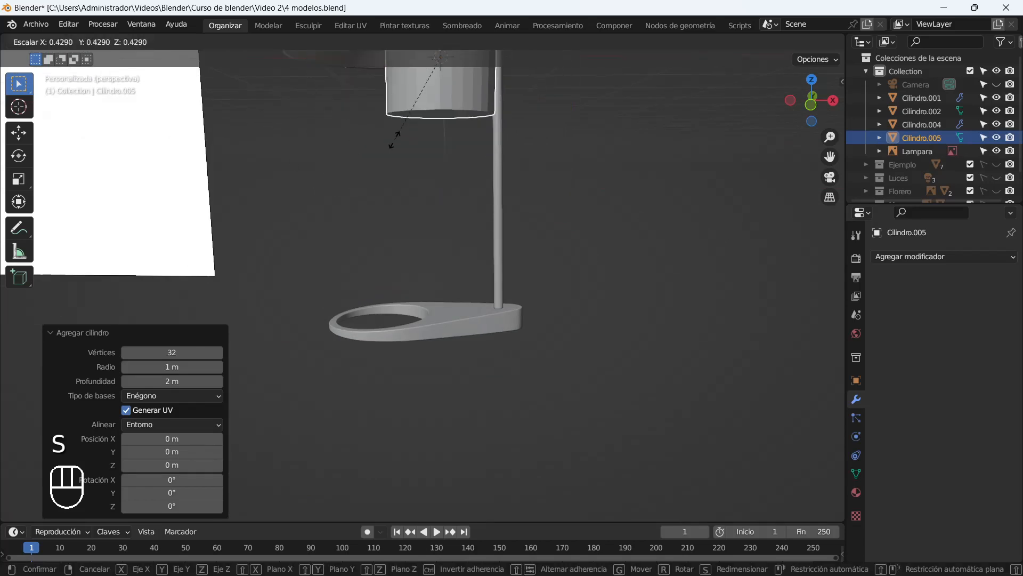
click(392, 119)
key(g)
key(z)
click(384, 347)
Narrow the new cylinder to about 0.46 in X and Y, and scale it uniformly by 0.242.
scroll(370, 263, up, 4)
key(s)
key(shift+z)
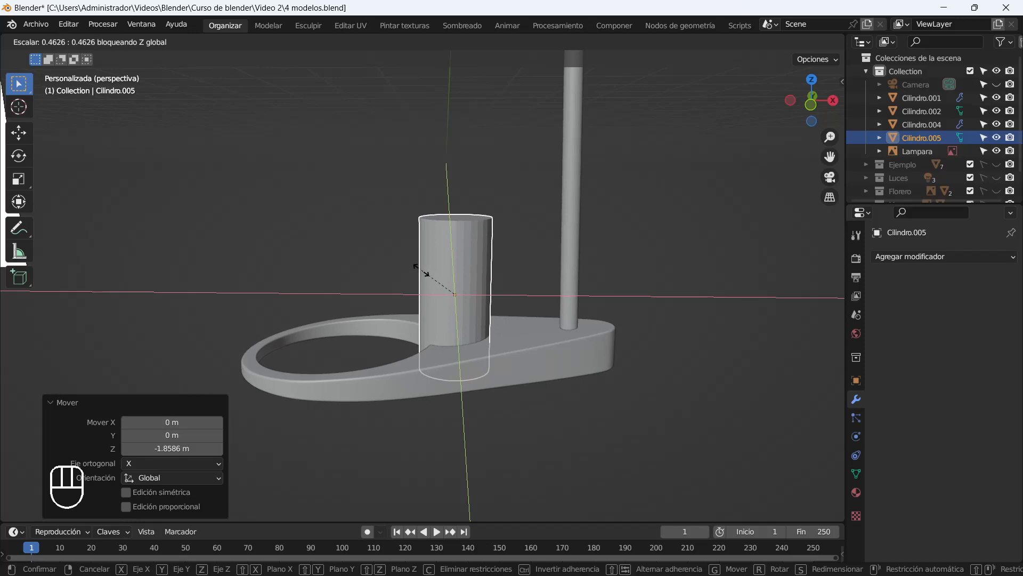
click(421, 269)
key(s)
click(442, 258)
In front view, move the small cylinder about 0.187 m along X and -0.074 m along Z to just above the base.
scroll(479, 302, down, 3)
shift+middle_drag(480, 300, 757, 354)
scroll(756, 354, up, 2)
shift+middle_drag(699, 333, 495, 331)
scroll(171, 234, up, 3)
scroll(492, 317, up, 2)
shift+middle_drag(422, 352, 359, 303)
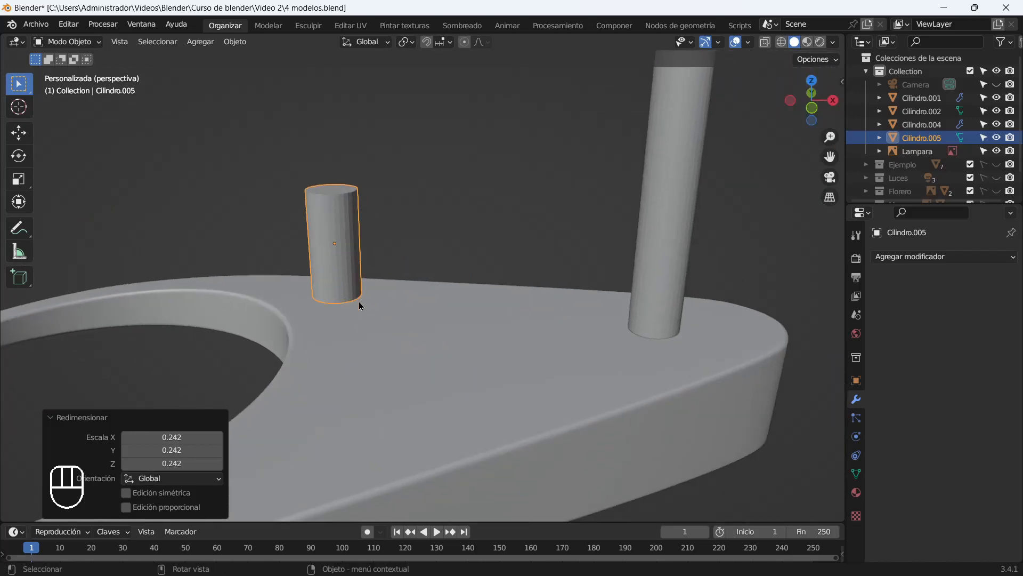
key(KP_1)
shift+middle_drag(309, 131, 288, 269)
key(g)
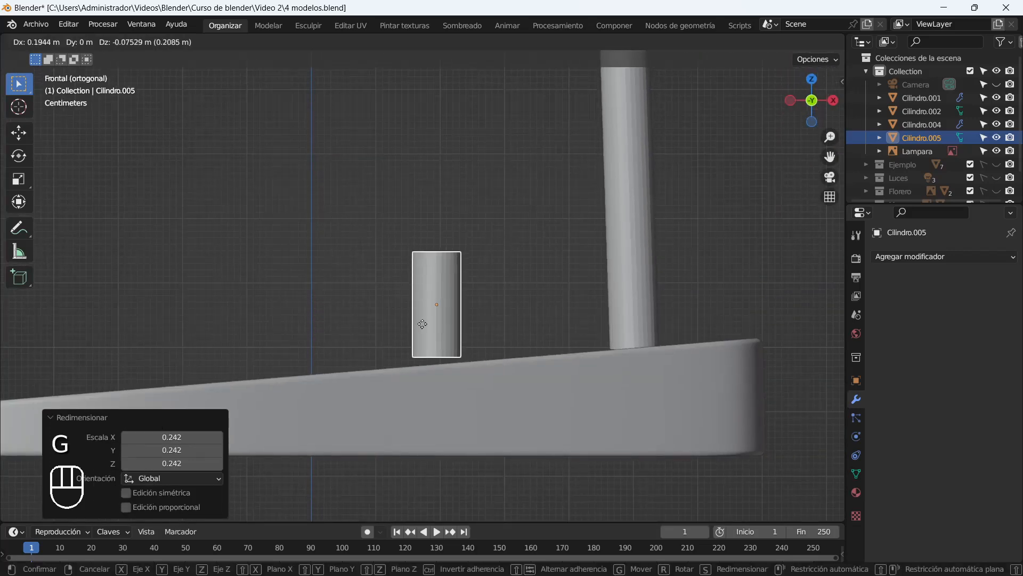
click(418, 323)
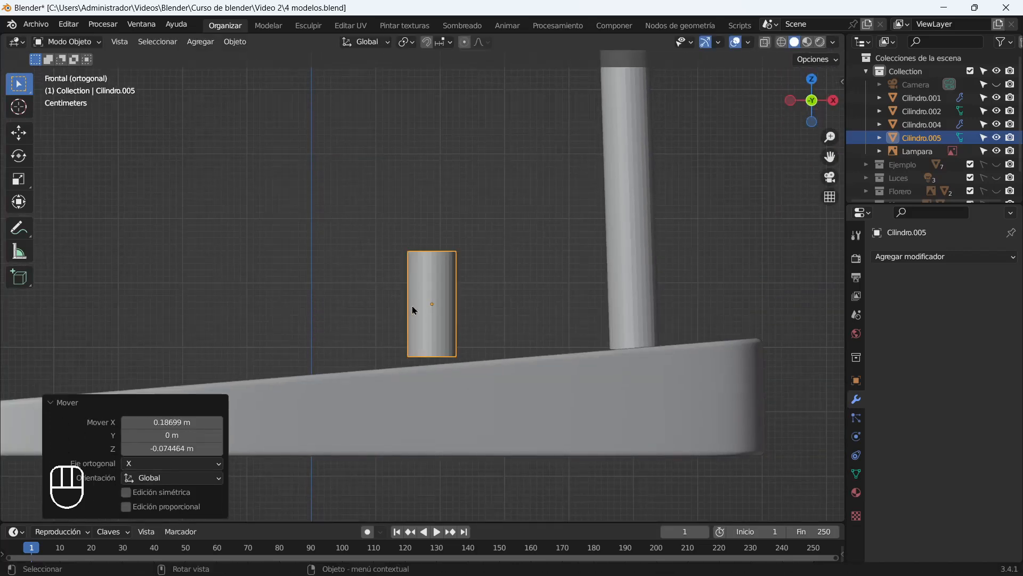
Duplicate the small cylinder about 0.185 m upward along Z and scale the copy by 0.557.
key(shift+d)
key(z)
click(420, 275)
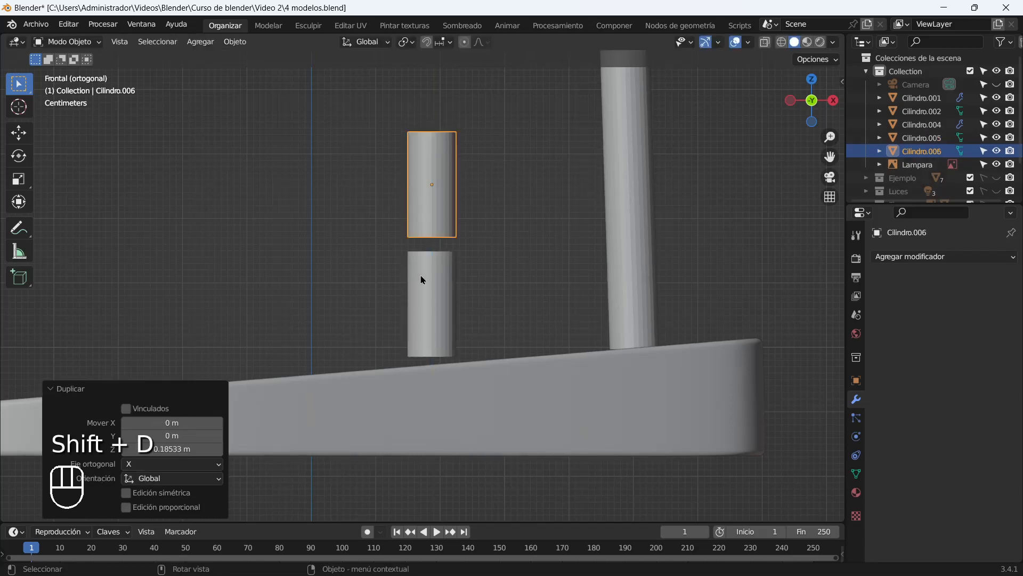
click(421, 275)
click(418, 208)
key(s)
click(352, 166)
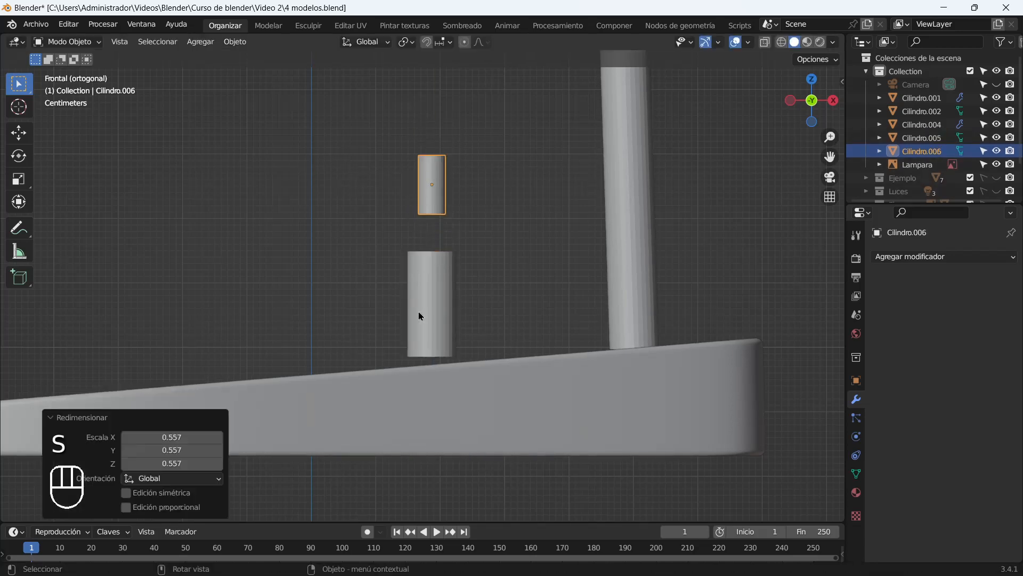
Taper the original lower cylinder by scaling its bottom vertices by about 1.74.
click(415, 298)
key(Tab)
drag(507, 312, 313, 354)
key(s)
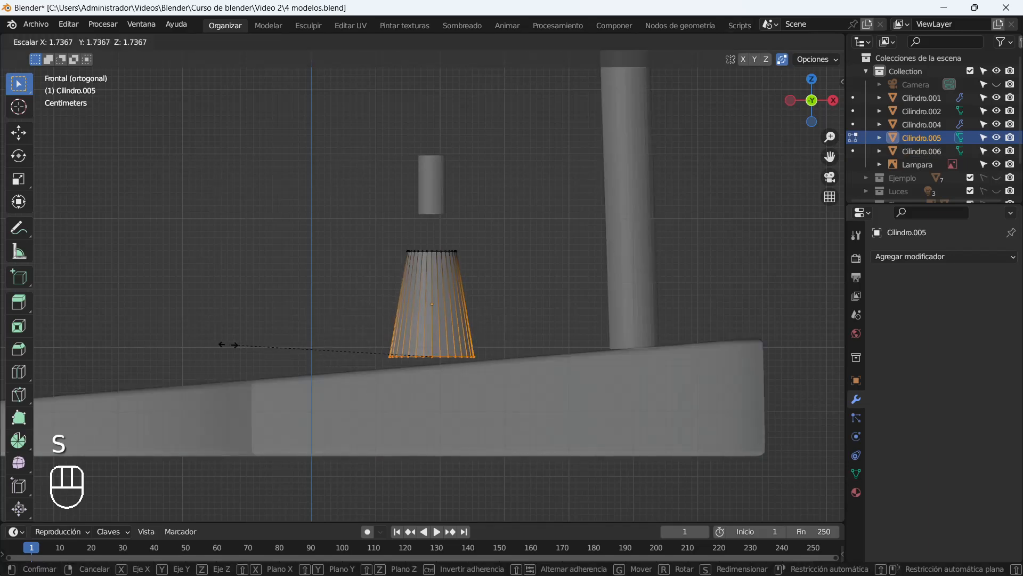
click(230, 344)
Return the tapered cylinder to Object Mode and add a Bevel modifier to it.
key(Tab)
click(917, 256)
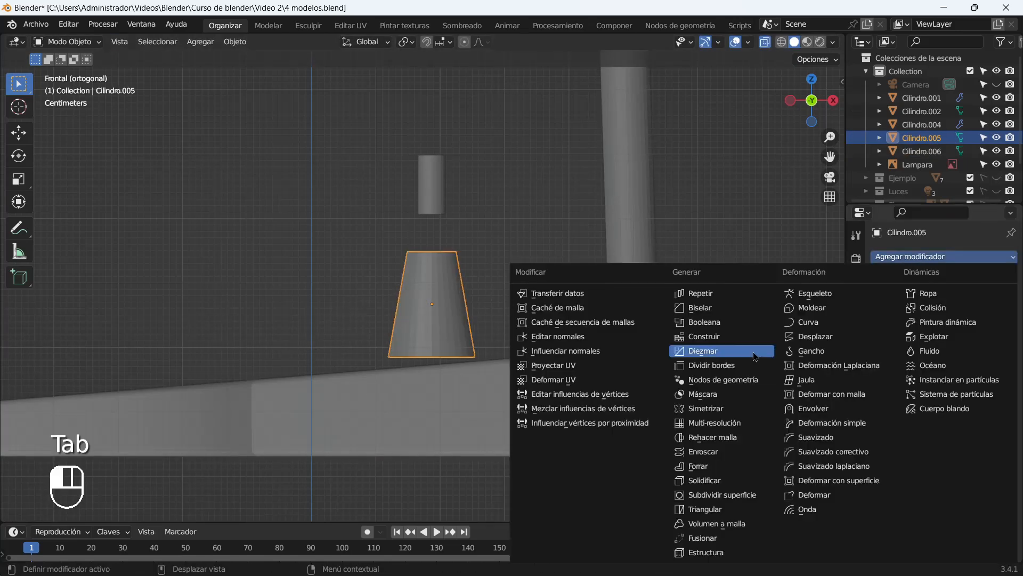
click(703, 307)
Add a Bevel modifier with 2 segments and a Subdivision Surface modifier with viewport level 2 to the small upper cylinder.
click(430, 194)
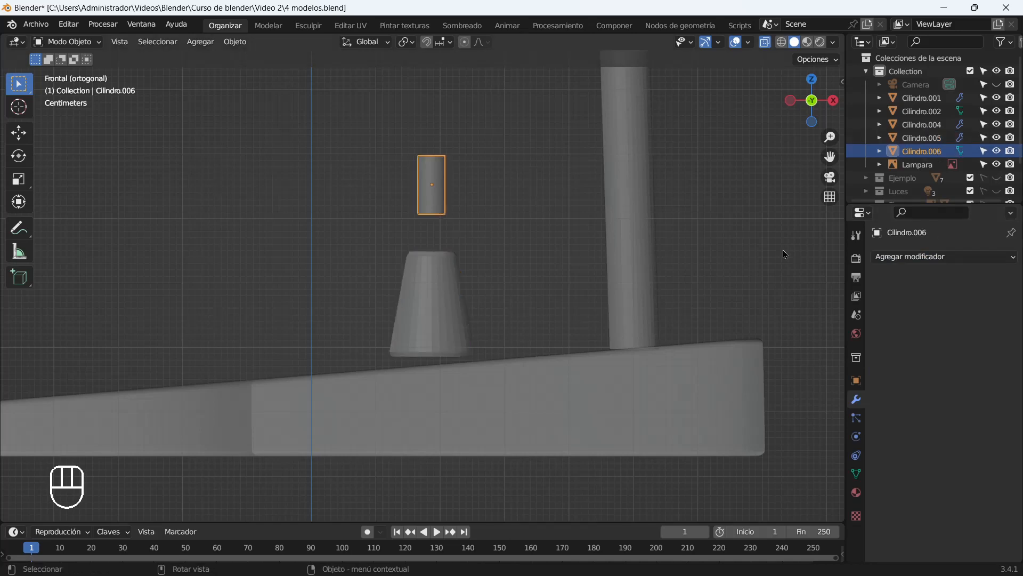
click(917, 257)
click(704, 307)
click(916, 256)
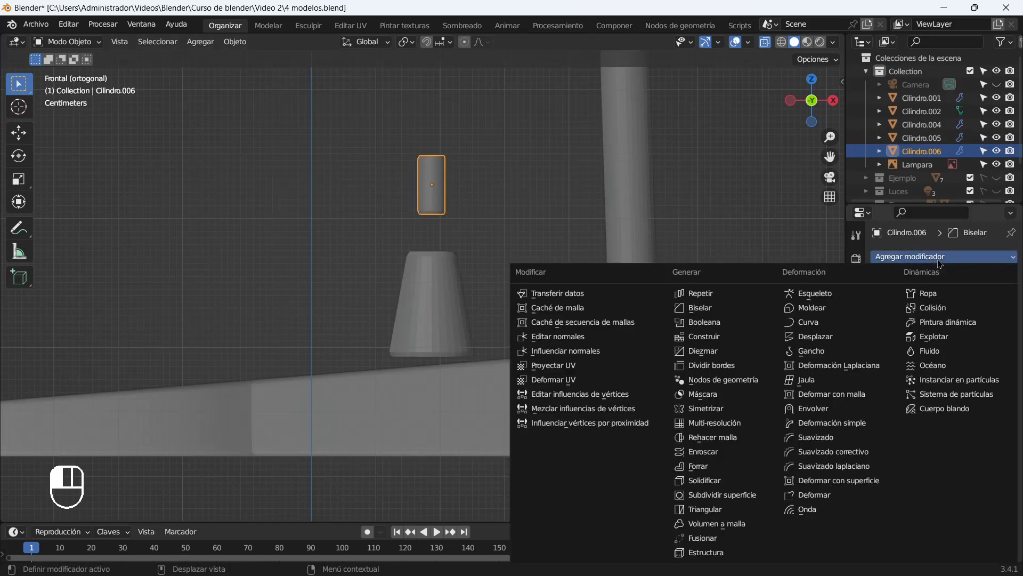
click(704, 493)
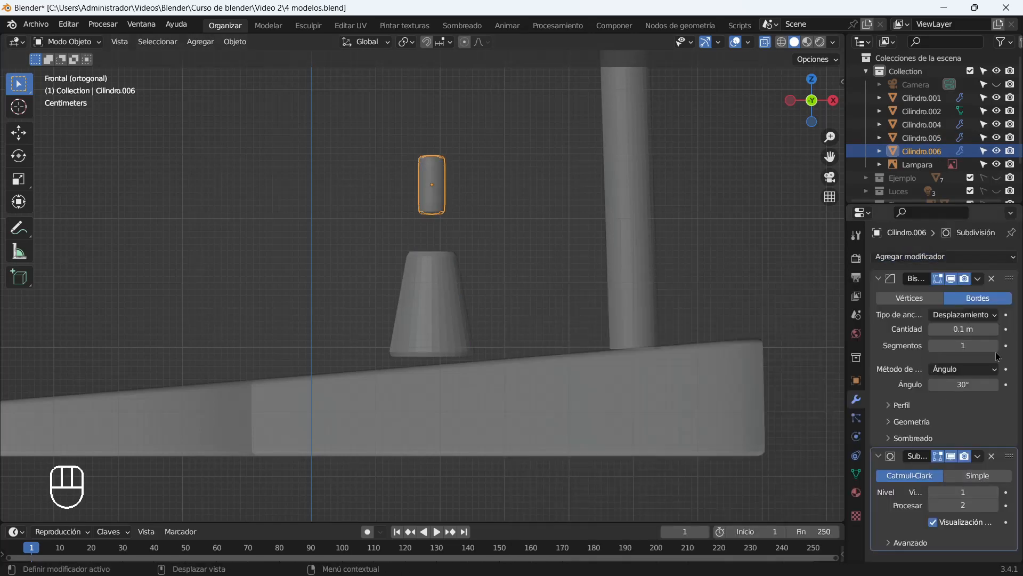
Add a horizontal loop cut slightly above the middle of the small upper cylinder.
key(Tab)
key(ctrl+r)
click(436, 179)
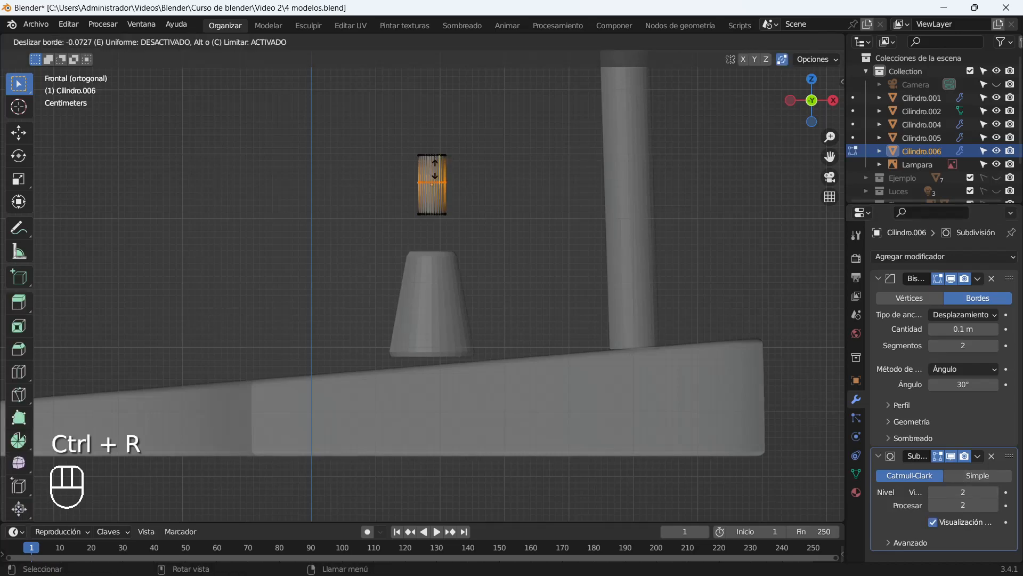
click(435, 169)
click(463, 161)
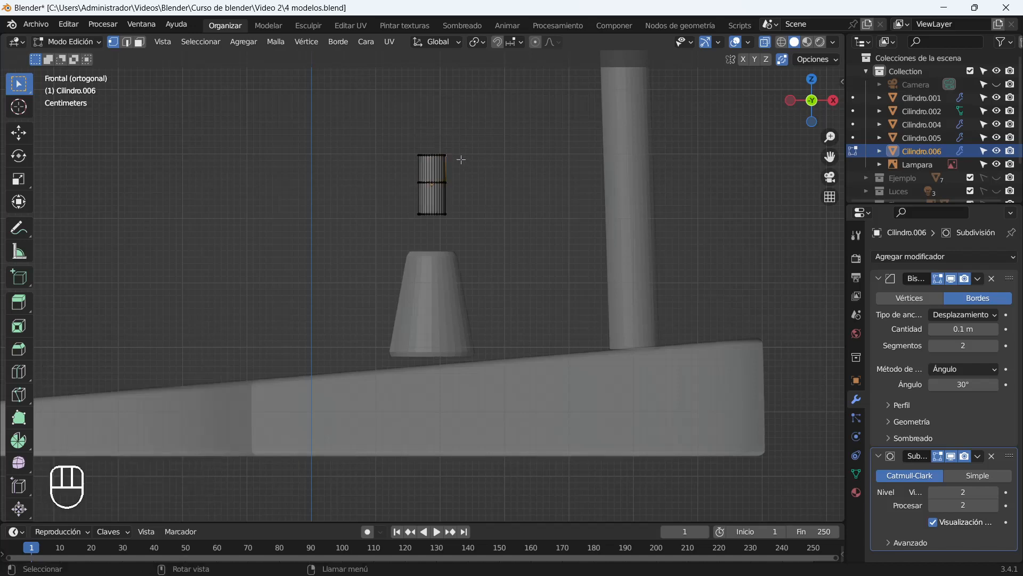
key(Tab)
Remove the Bevel modifier from the small upper cylinder.
scroll(469, 165, up, 3)
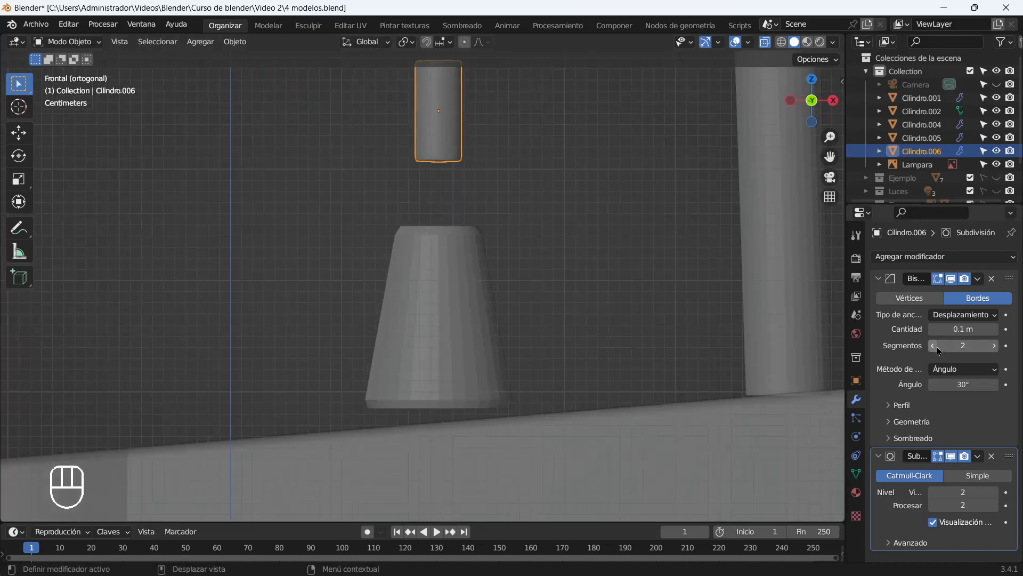
scroll(453, 244, up, 1)
shift+middle_drag(502, 213, 510, 333)
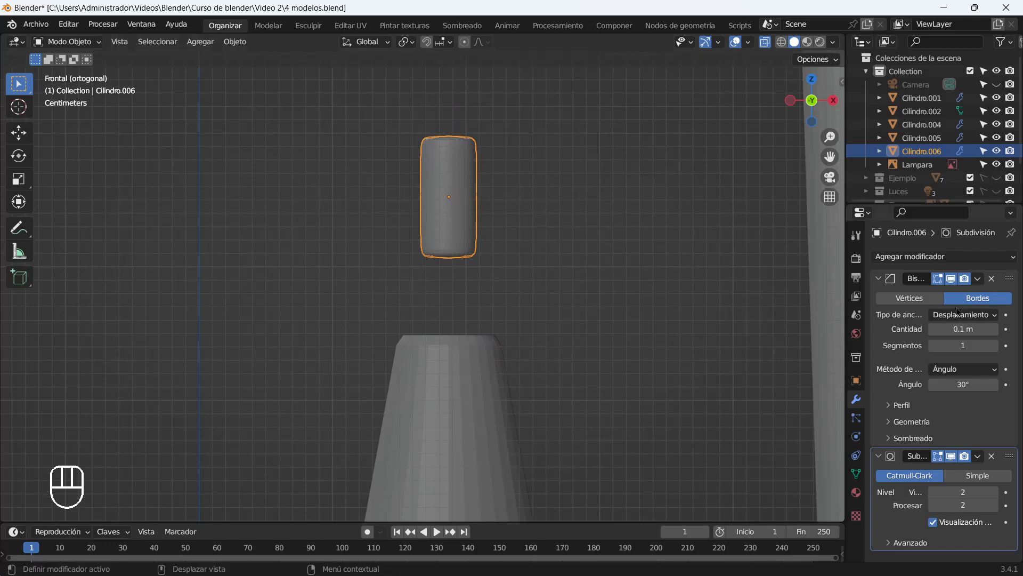
click(992, 278)
Add a loop cut close to the small cylinder's lower end and set its Subdivision viewport level to 3.
key(ctrl+r)
key(Tab)
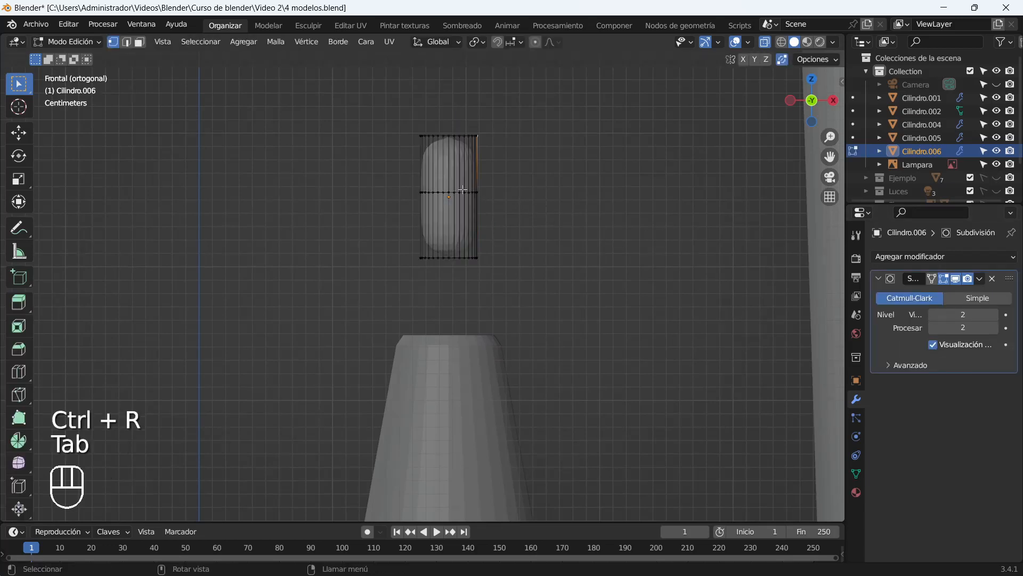
key(ctrl+r)
click(466, 234)
click(466, 246)
key(Tab)
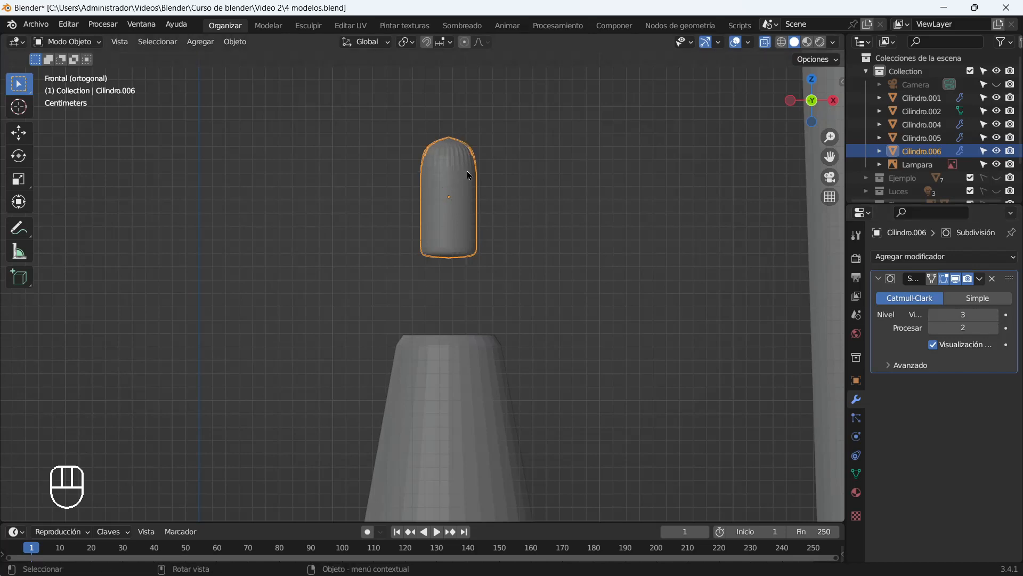
Inset the top face of the small upper cylinder and shade the cylinder smooth.
middle_drag(468, 175, 476, 209)
scroll(481, 304, down, 4)
scroll(488, 367, up, 4)
shift+middle_drag(539, 479, 476, 402)
key(Tab)
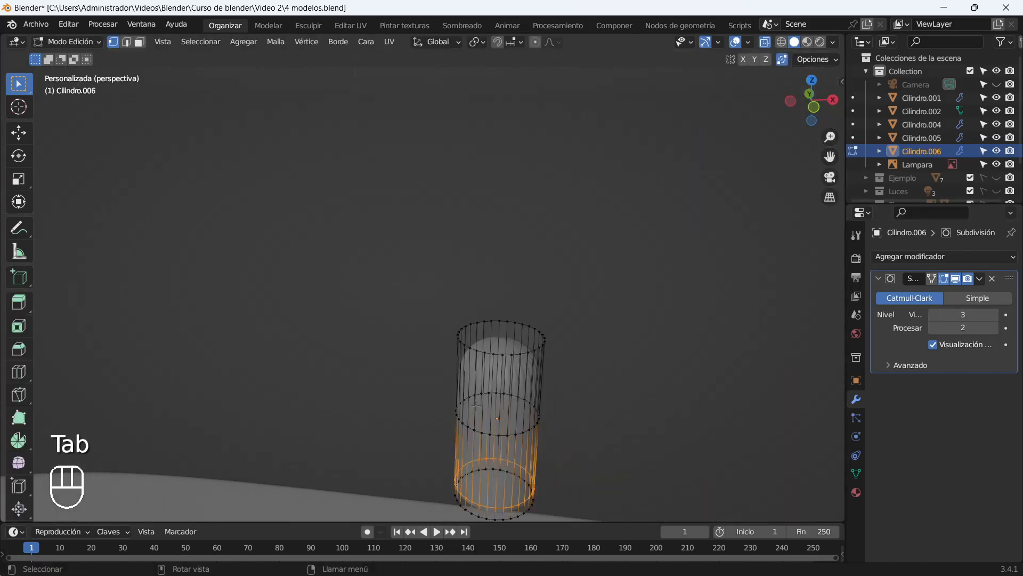
click(140, 47)
click(500, 337)
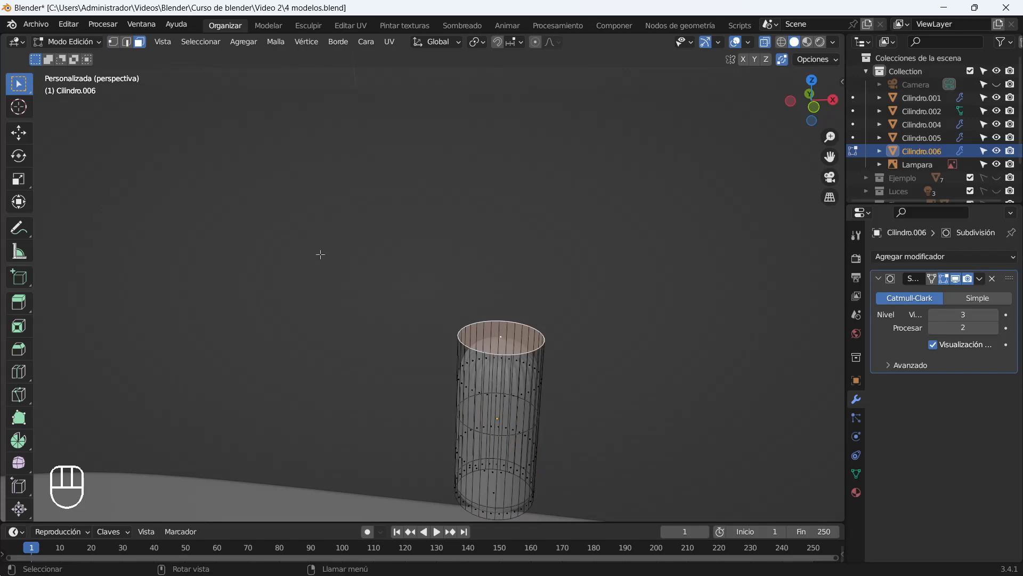
key(i)
click(370, 264)
key(Tab)
right_click(438, 320)
click(438, 325)
Shade the tapered cylinder smooth and add a Subdivision Surface modifier with viewport level 3 to it.
key(KP_1)
click(404, 317)
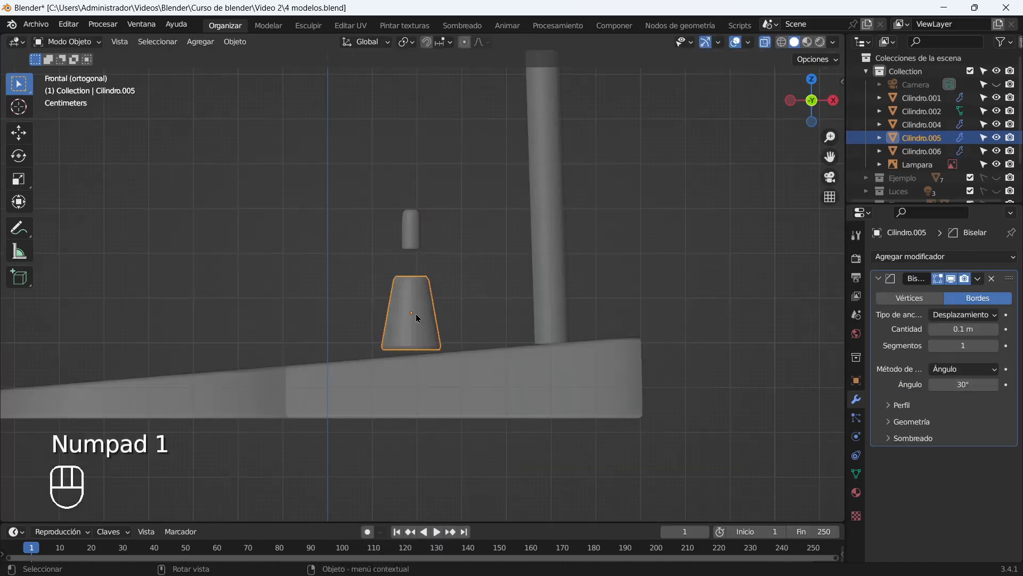
scroll(402, 303, up, 5)
click(894, 263)
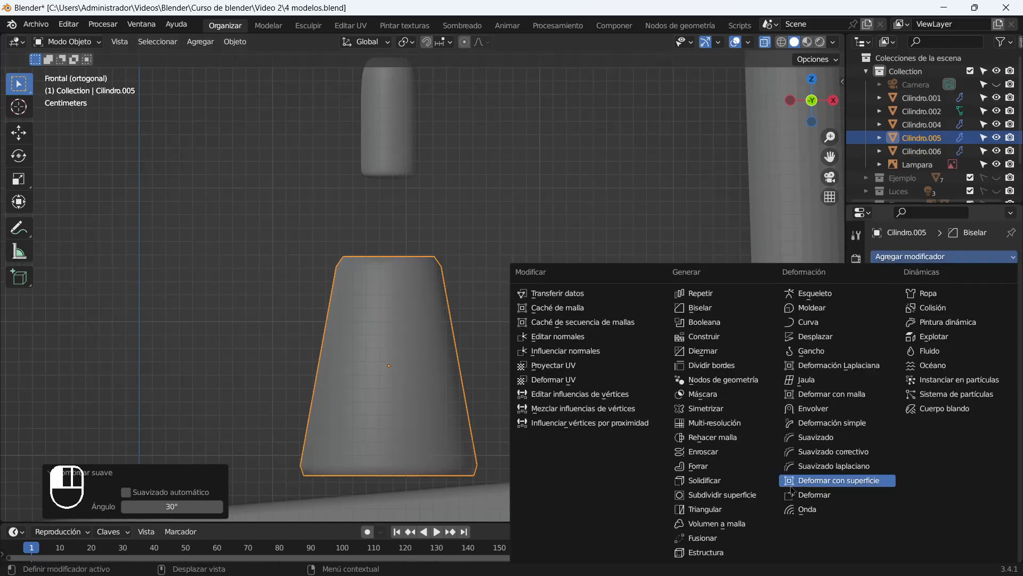
click(703, 494)
click(995, 492)
Set the tapered cylinder's Bevel modifier to 2 segments and deselect the object.
click(995, 345)
click(675, 283)
scroll(380, 250, down, 4)
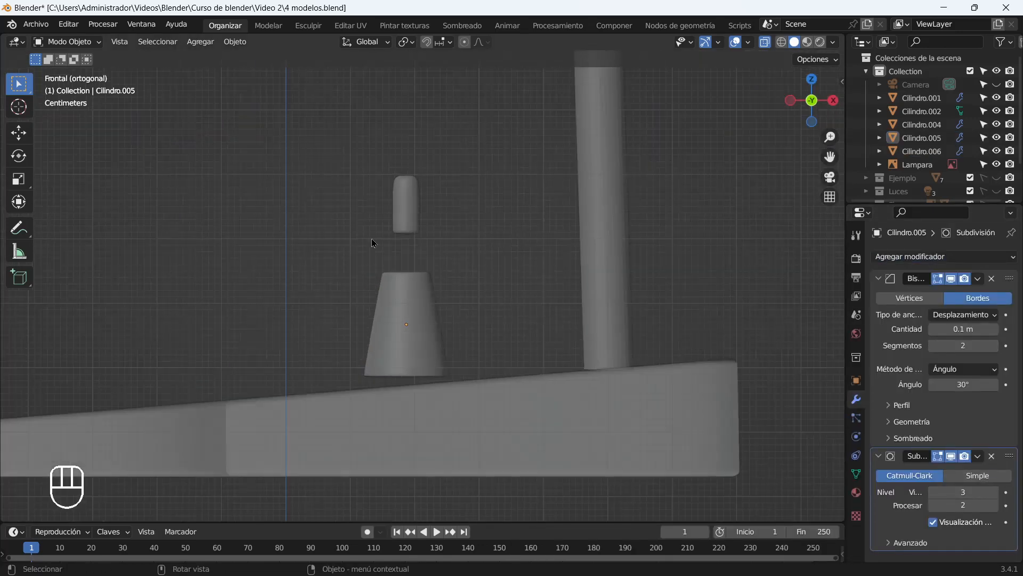
Lower the small upper cylinder about 0.09 m along Z into the top of the tapered cylinder.
click(403, 213)
key(g)
key(z)
click(326, 221)
scroll(336, 256, down, 9)
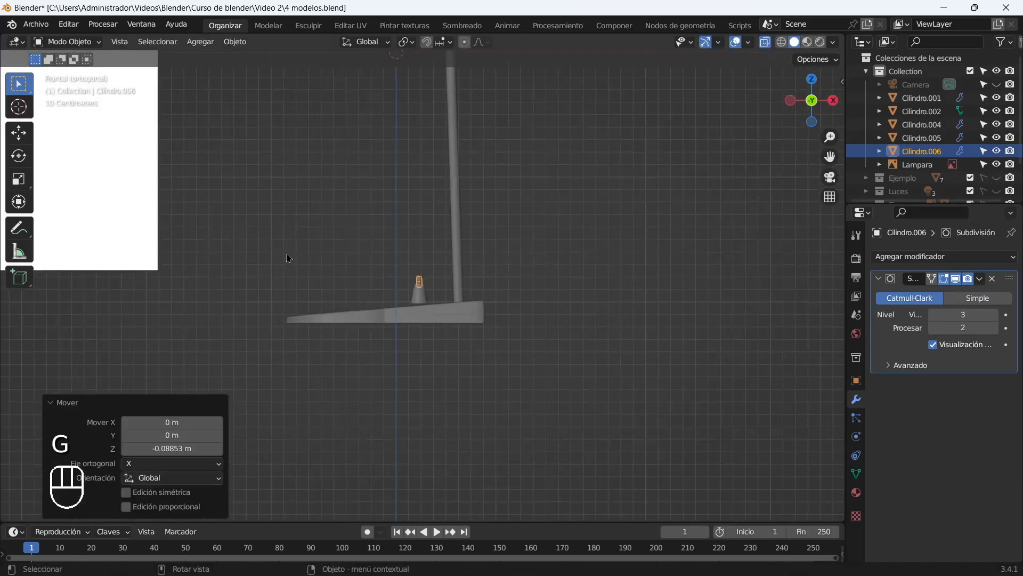
Set the pivot point to the bounding box center and rotate both switch cylinders about -3.5° to follow the base's slope.
shift+middle_drag(338, 265, 530, 287)
scroll(482, 324, up, 2)
shift+middle_drag(731, 357, 431, 255)
scroll(633, 270, up, 4)
shift+middle_drag(720, 262, 473, 281)
drag(549, 265, 413, 159)
scroll(475, 170, up, 2)
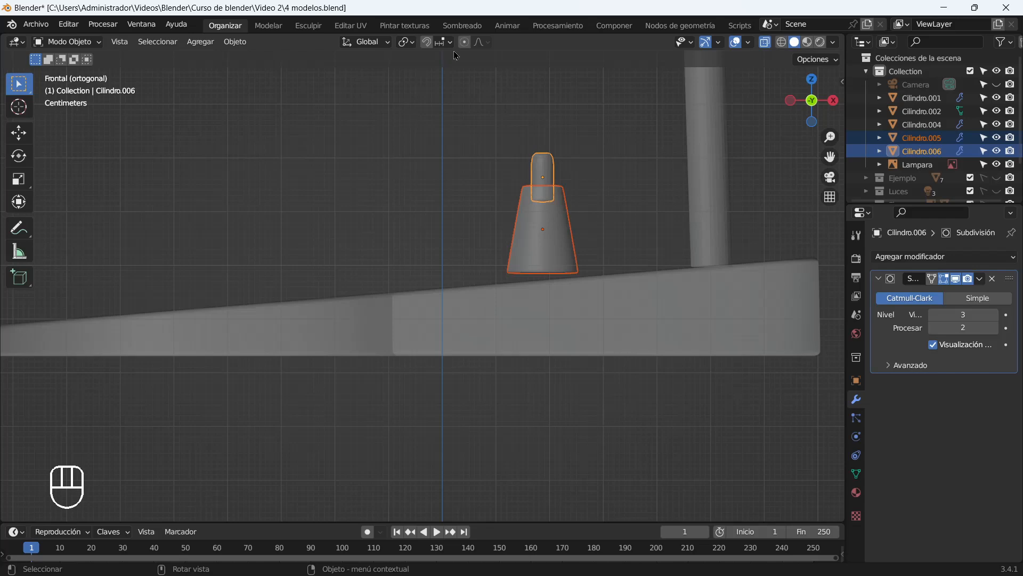
click(407, 42)
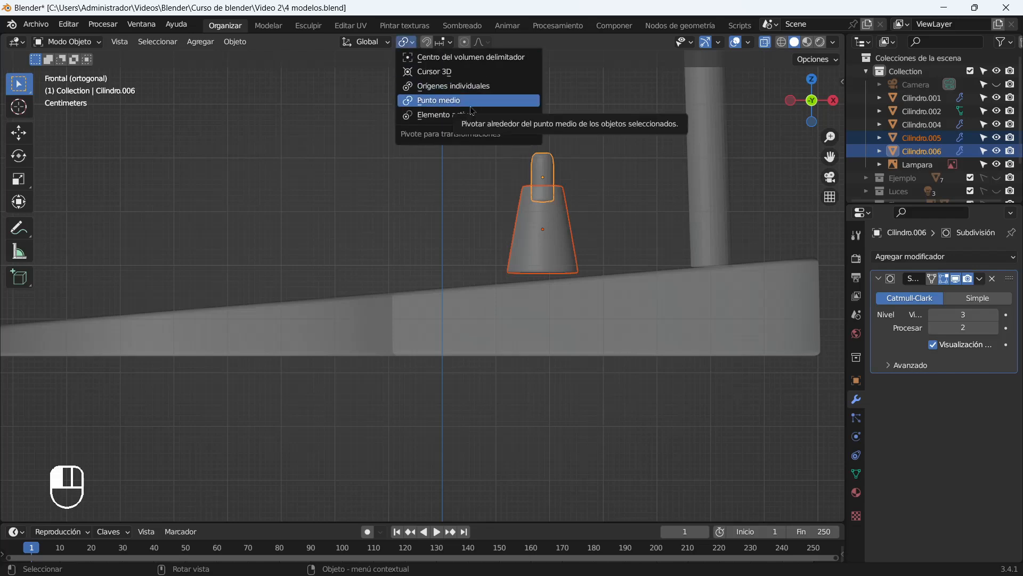
click(452, 57)
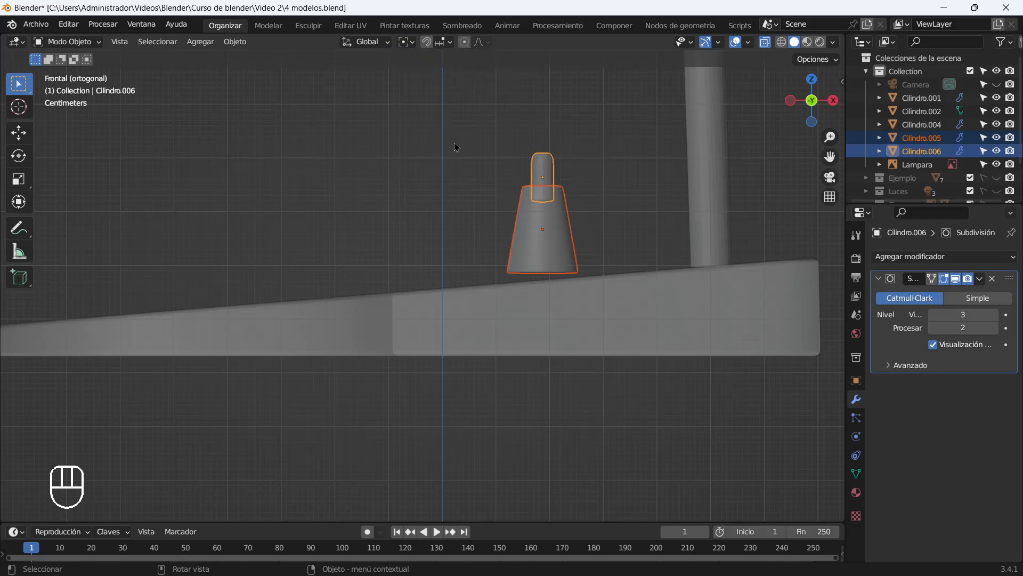
key(r)
click(428, 137)
Move both switch cylinders down into the sloping base and about 0.09 m along X toward the lamp stem.
key(g)
key(z)
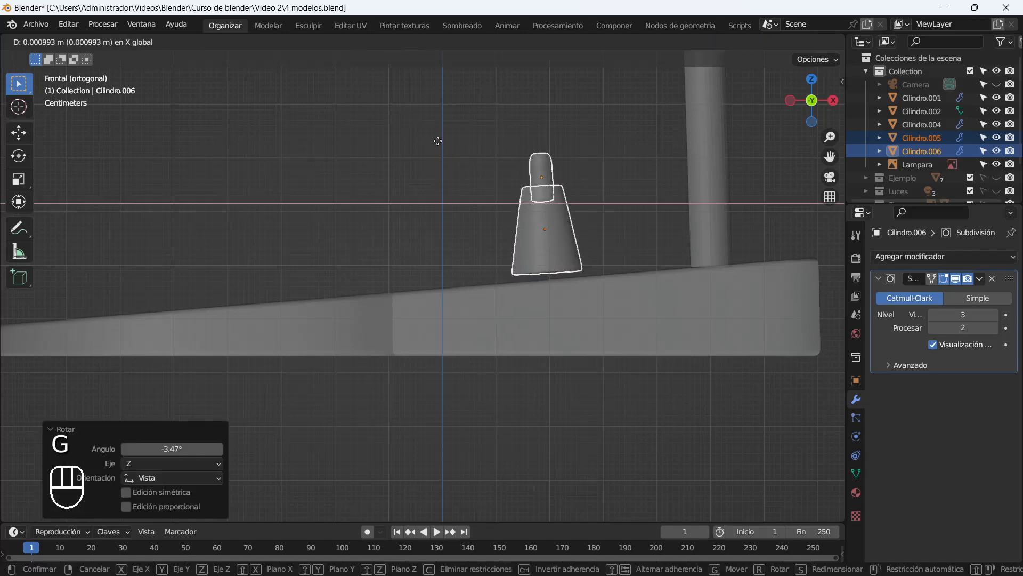
click(538, 241)
scroll(538, 241, down, 10)
scroll(426, 285, up, 7)
key(g)
click(447, 270)
Compare the switch's size and placement on the base with the lamp in the reference image.
scroll(446, 270, down, 8)
shift+drag(286, 240, 375, 254)
shift+middle_drag(374, 254, 468, 245)
scroll(215, 251, up, 4)
scroll(214, 246, down, 3)
scroll(521, 293, up, 2)
shift+middle_drag(586, 295, 491, 285)
scroll(493, 285, up, 1)
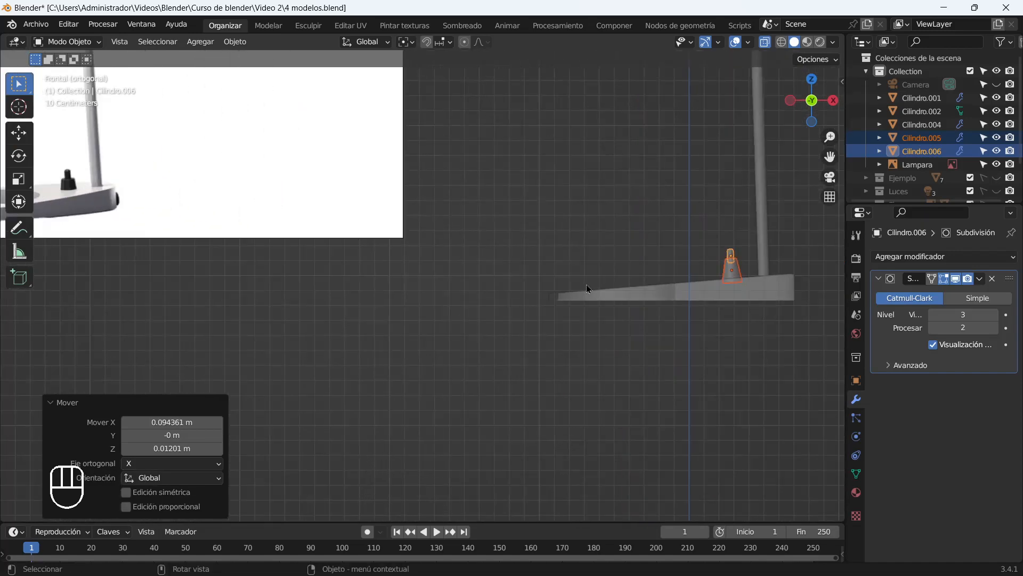
shift+middle_drag(665, 302, 473, 299)
scroll(474, 299, up, 5)
shift+middle_drag(664, 290, 446, 260)
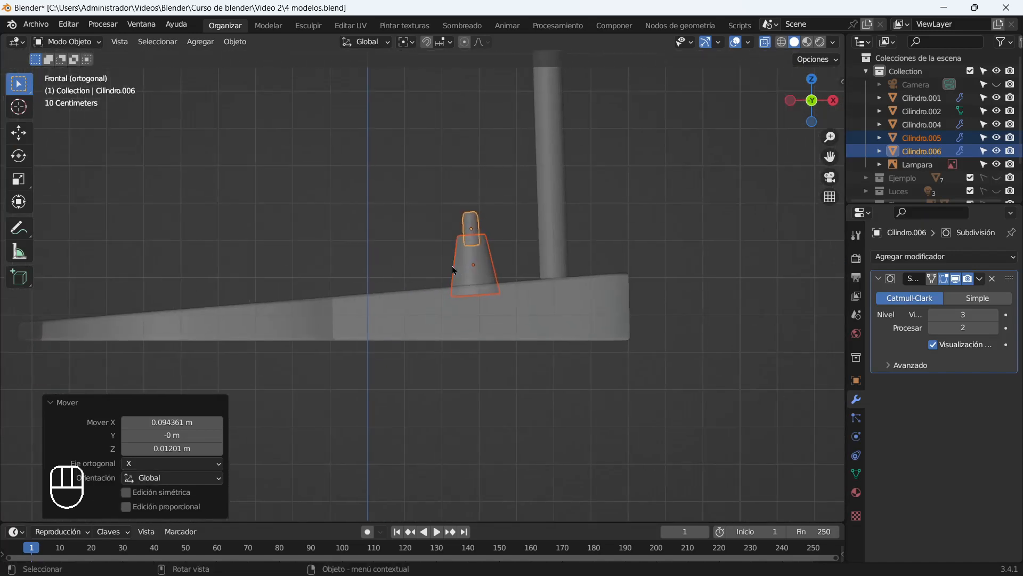
Duplicate the switch's tapered cylinder and place the copy beside the base's thick end, about 0.51 m along X.
click(453, 271)
key(shift+d)
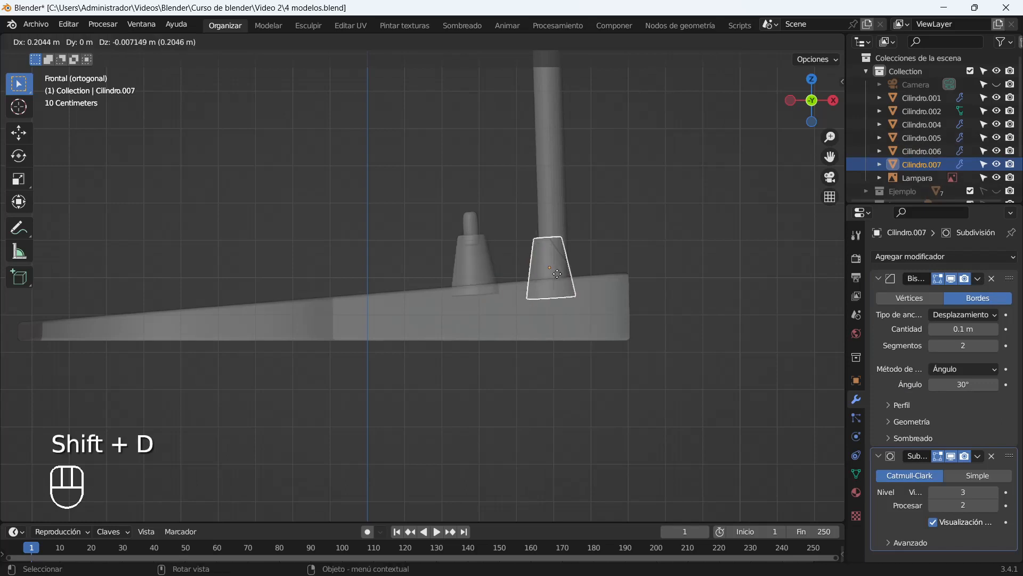
click(648, 307)
scroll(648, 308, up, 4)
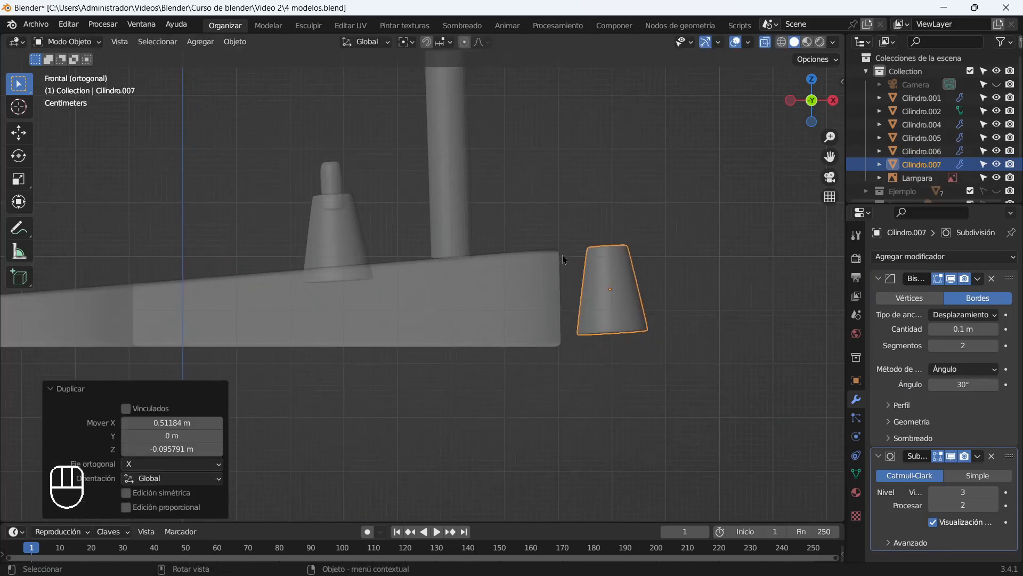
Scale up the copied tapered cylinder's top ring until its sides are straight.
key(Tab)
key(Tab)
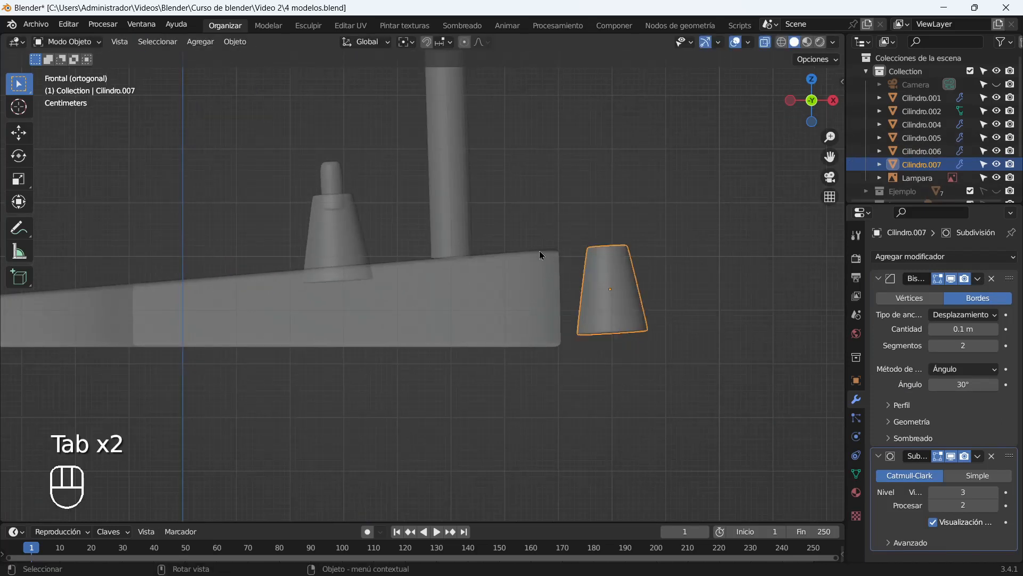
key(r)
key(Tab)
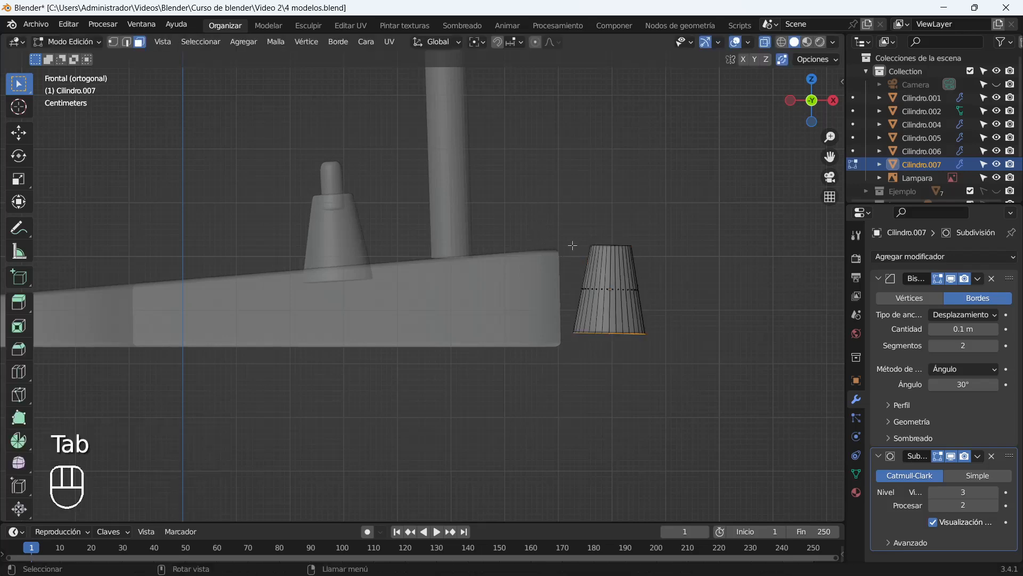
drag(557, 186, 680, 273)
key(s)
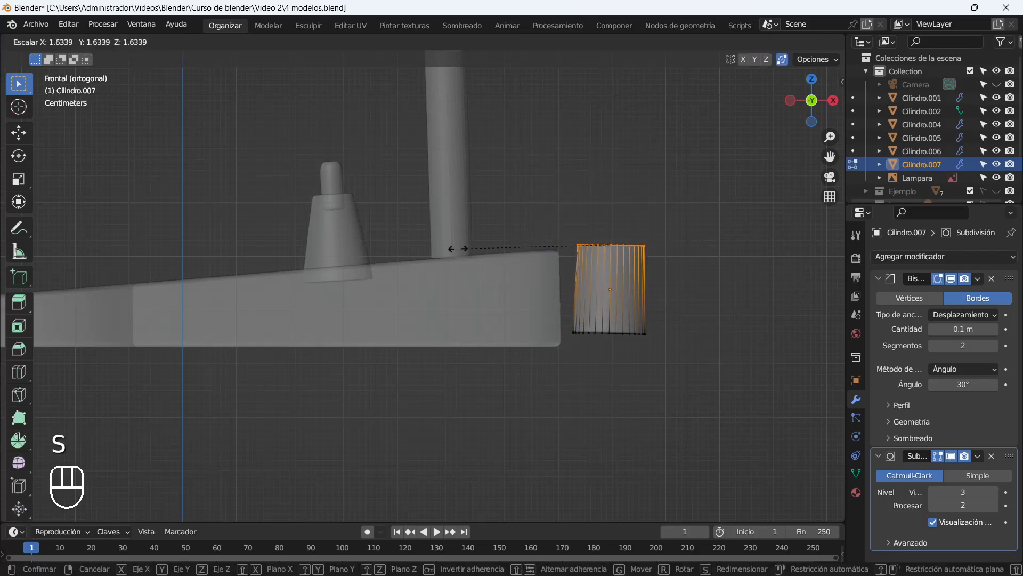
click(450, 247)
key(Tab)
Rotate the straightened cylinder by -1.37°, followed by another 90° to lay it horizontally.
key(r)
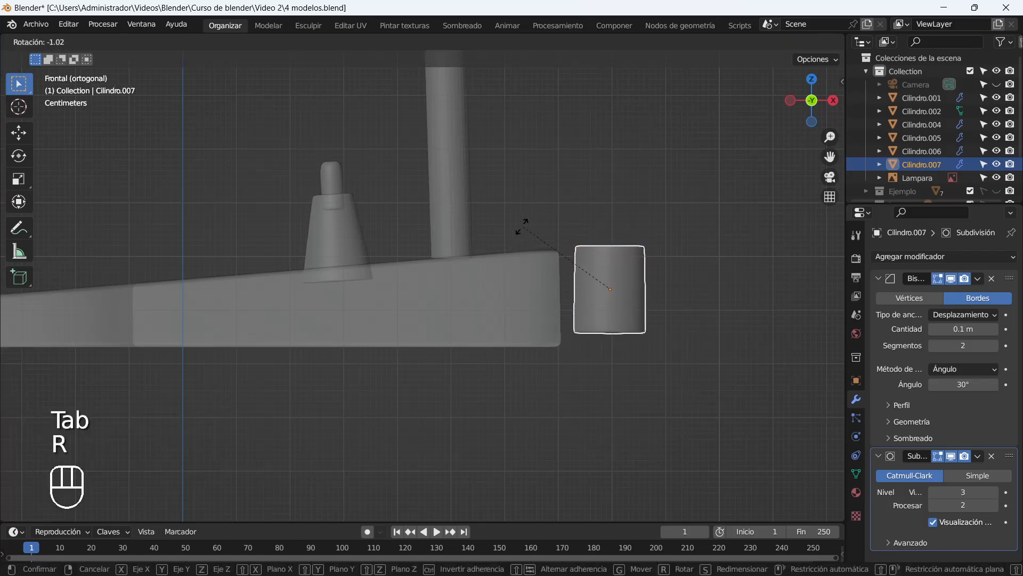
click(521, 226)
key(r)
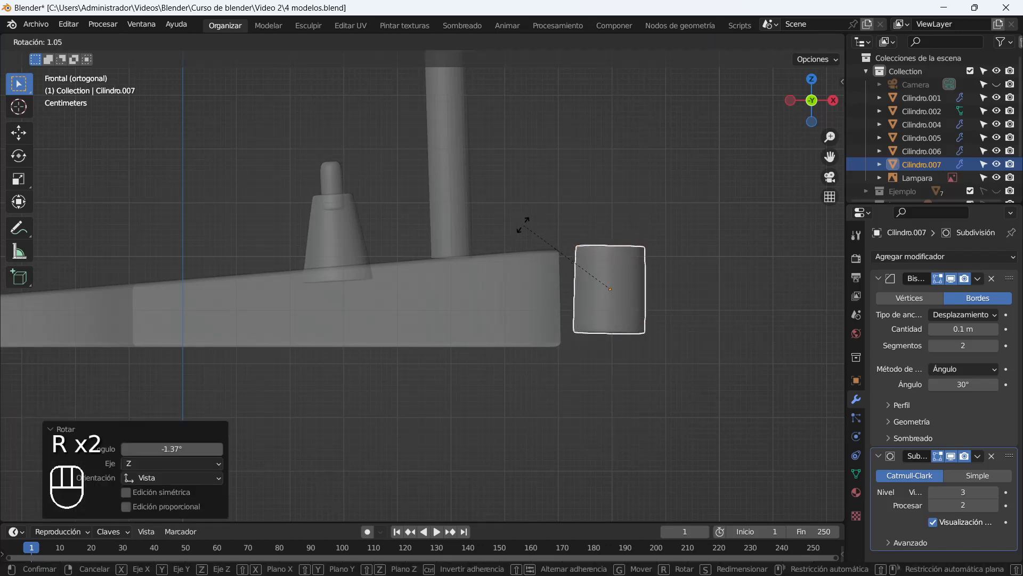
text(90)
key(Return)
Scale the horizontal cylinder to 0.664 overall and flatten it into a disc with a 0.243 scale along X.
key(s)
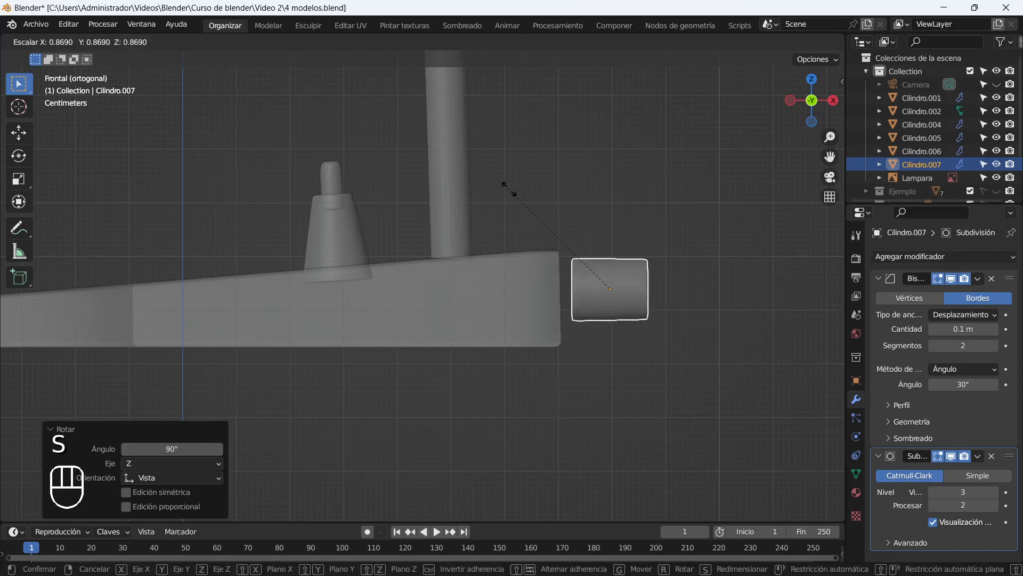
click(541, 202)
key(s)
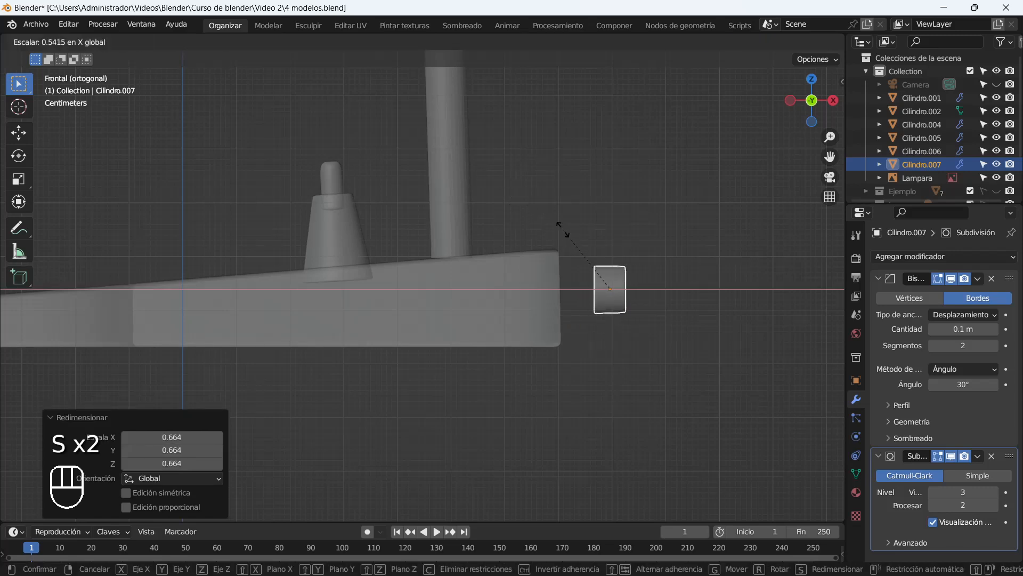
click(588, 254)
Move the disc about 0.09 m toward the base so it is partly embedded in the thick end's face.
key(g)
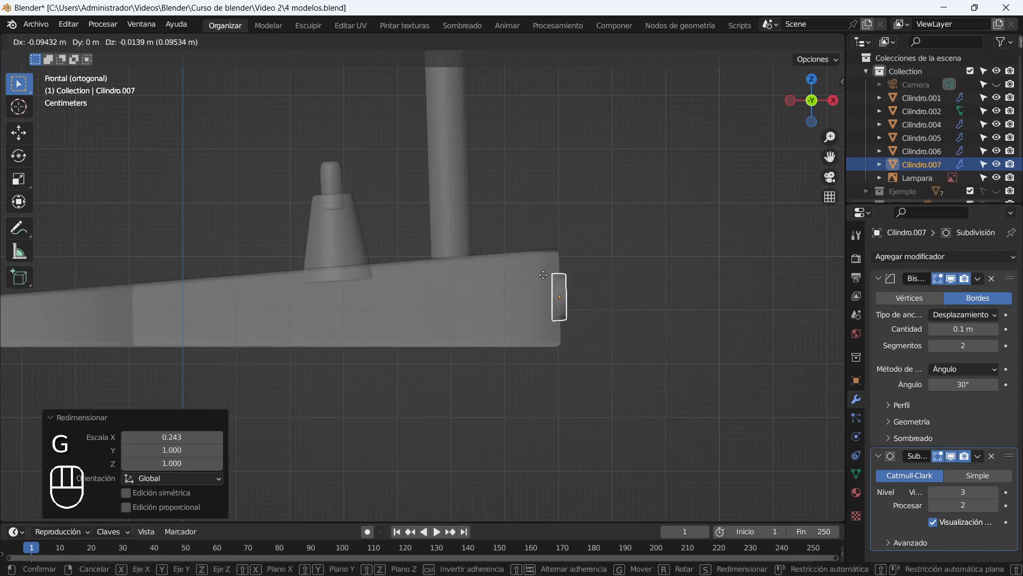
click(544, 271)
scroll(426, 272, down, 8)
shift+middle_drag(216, 272, 597, 328)
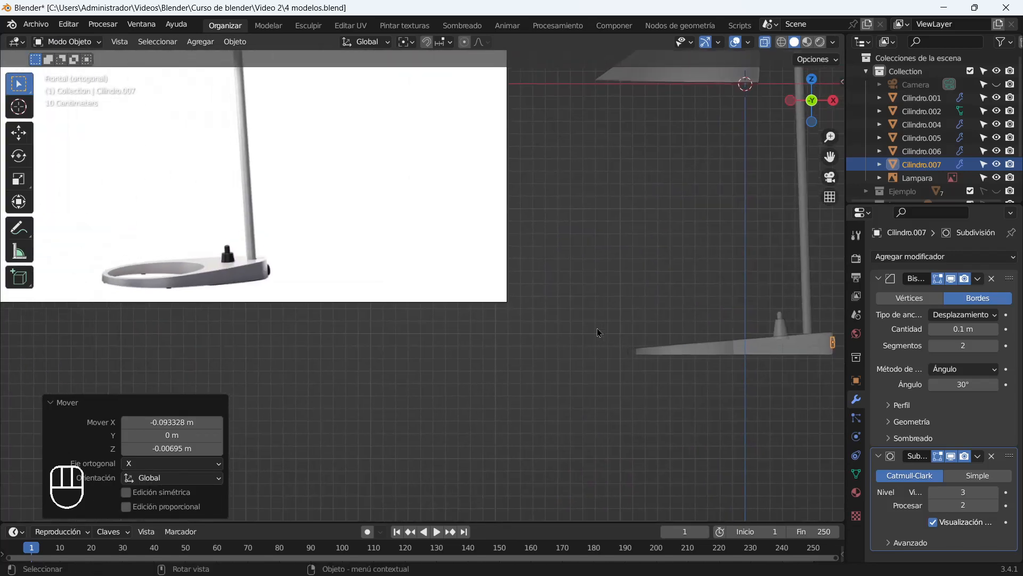
scroll(692, 357, up, 4)
shift+middle_drag(718, 366, 354, 306)
scroll(400, 304, up, 5)
Scale both switch cylinders down slightly together.
click(507, 251)
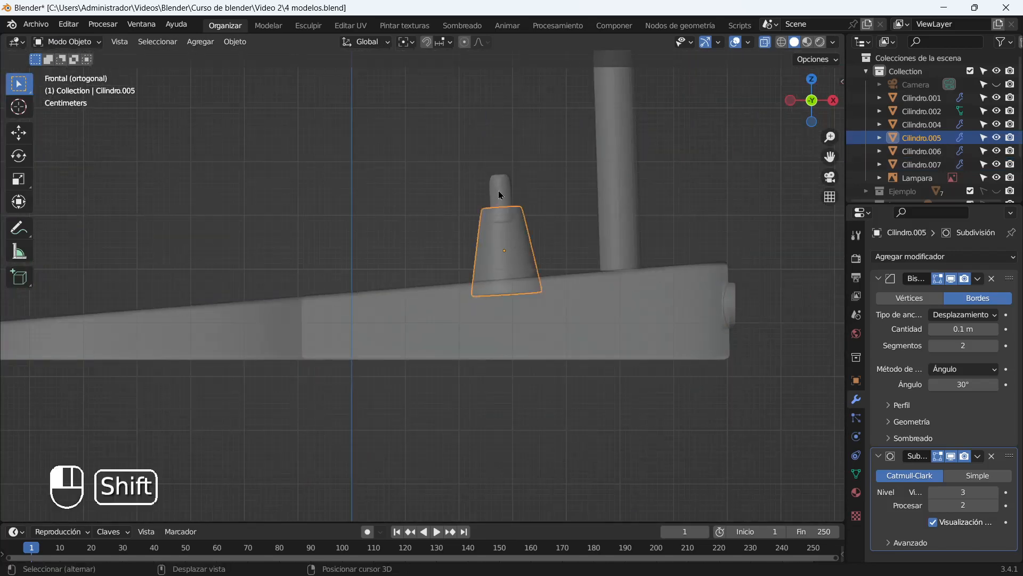
shift+click(499, 196)
key(ctrl+z)
Use the Normal transform orientation to scale the tapered switch cylinder to 0.634 along its Z axis.
click(367, 42)
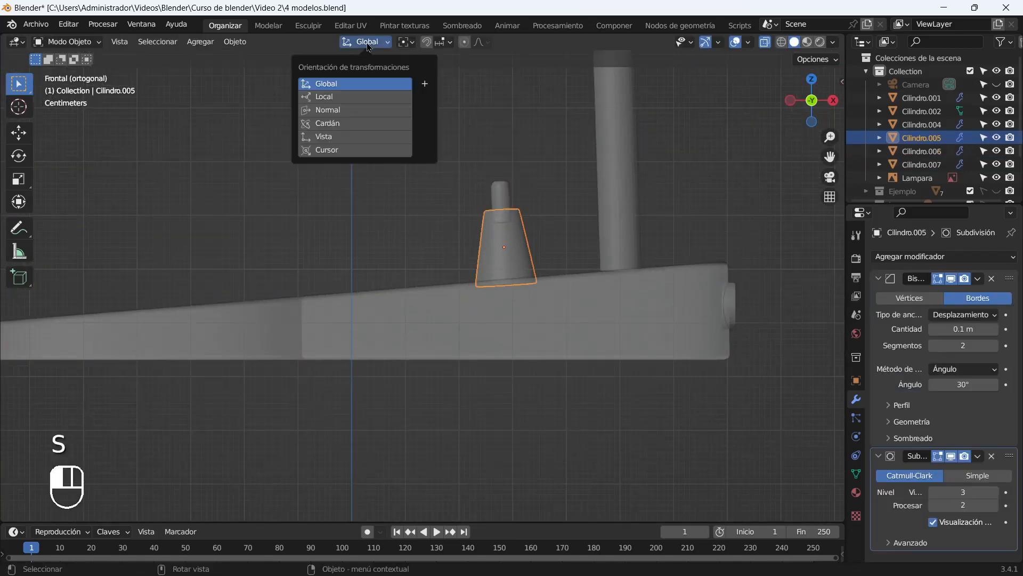
key(z)
key(s)
key(x)
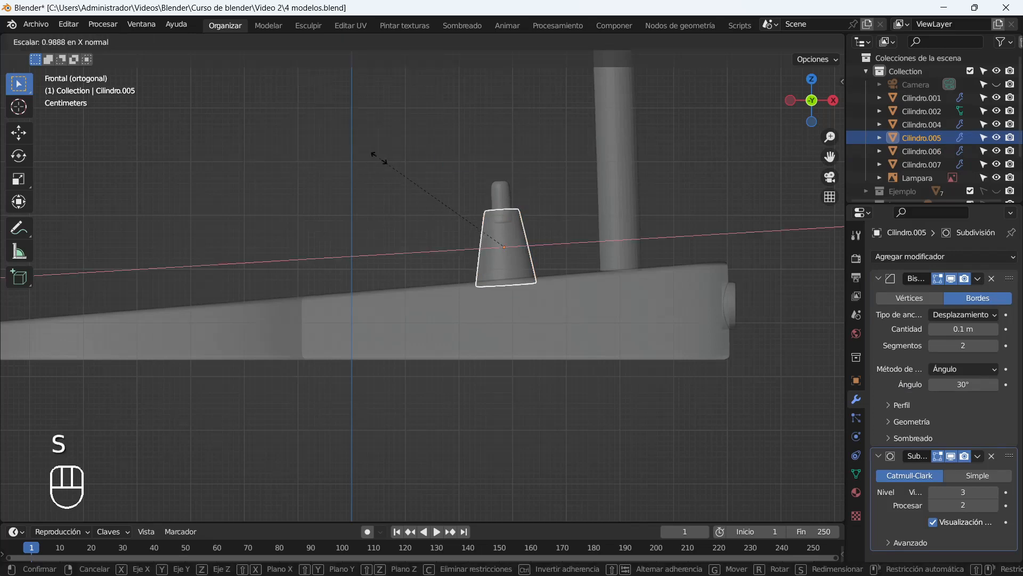
click(429, 186)
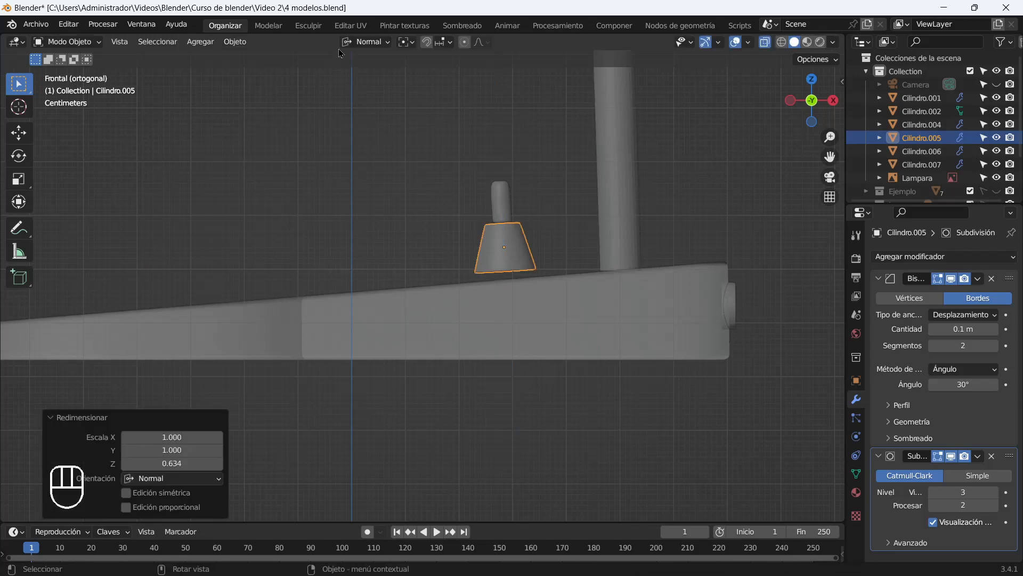
Lower the small switch cylinder along its own axis into the shortened tapered cylinder, using the Normal orientation.
click(365, 42)
drag(434, 126, 528, 213)
click(366, 42)
click(365, 109)
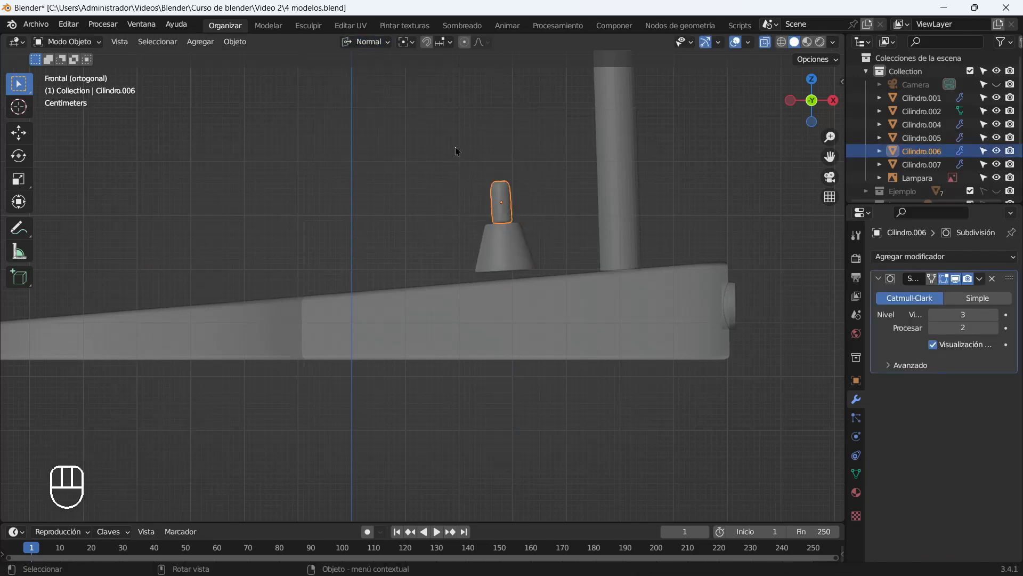
key(g)
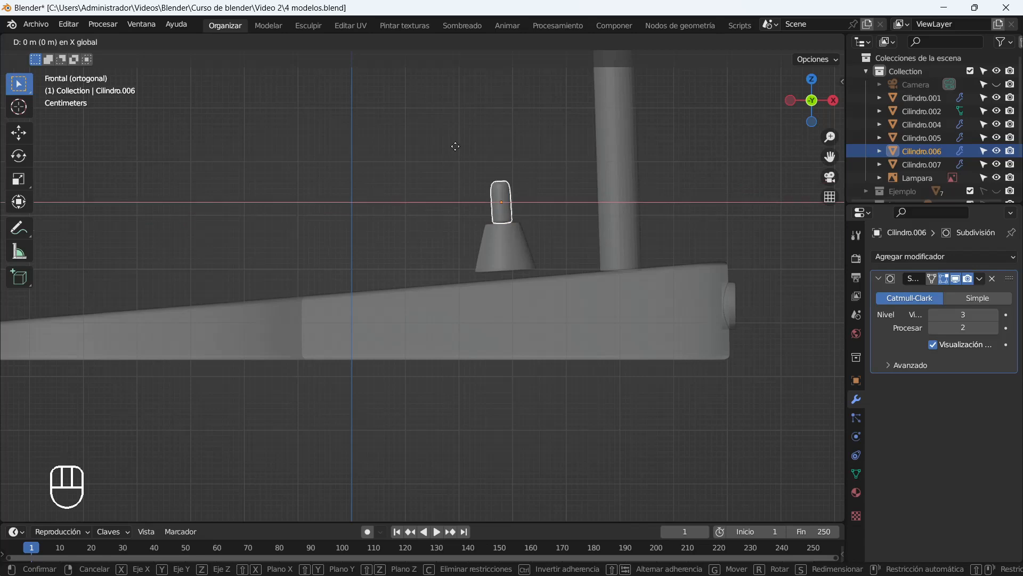
click(461, 156)
Move both switch cylinders down into the base and set the transform orientation back to Global.
drag(549, 290, 404, 157)
key(g)
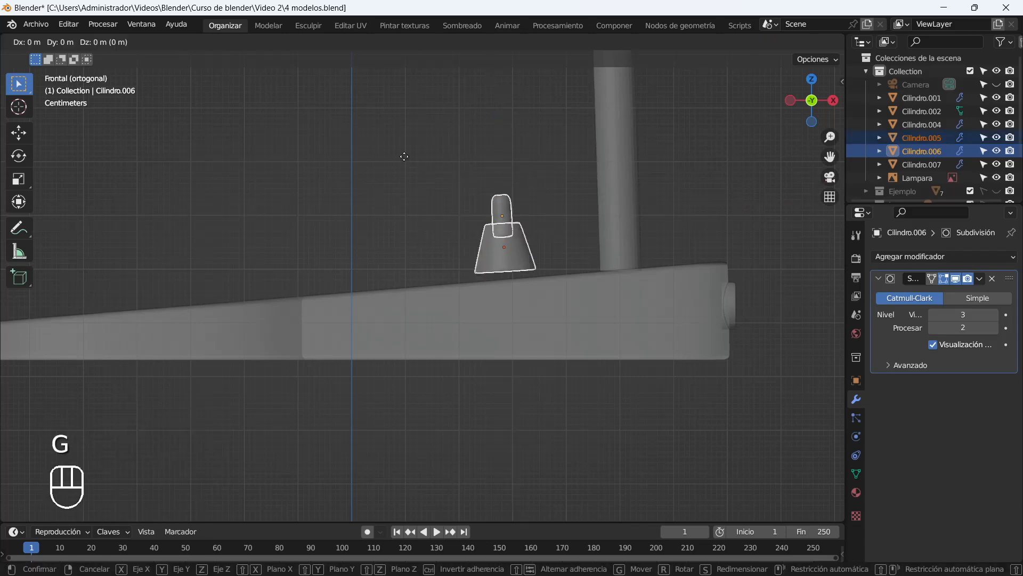
click(430, 189)
click(432, 201)
click(366, 42)
click(330, 86)
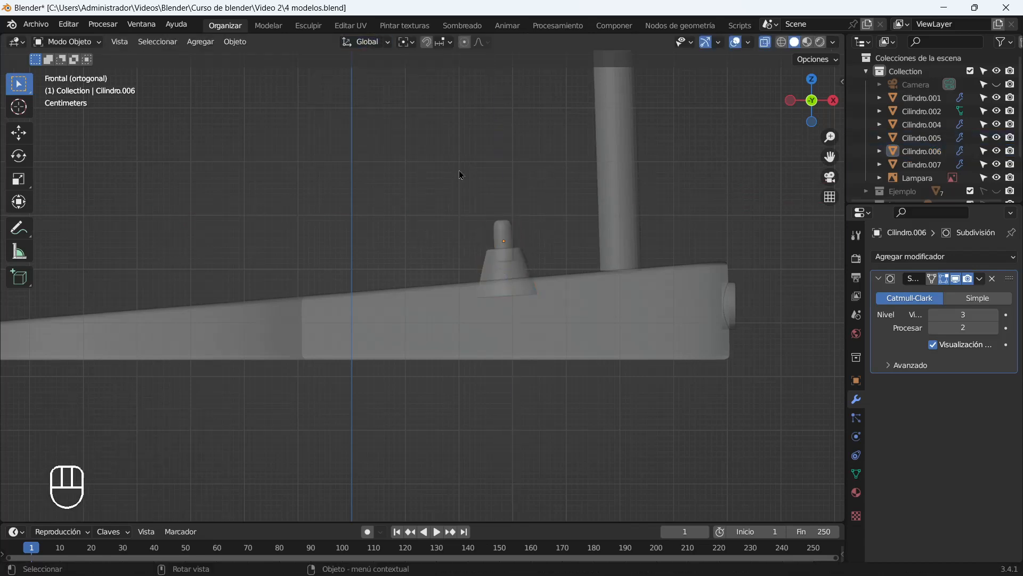
Duplicate the disc from the base's end face, place the copy at the base's underside and rotate it 90°.
scroll(355, 237, down, 4)
scroll(341, 240, down, 3)
shift+middle_drag(304, 244, 540, 269)
scroll(311, 268, up, 3)
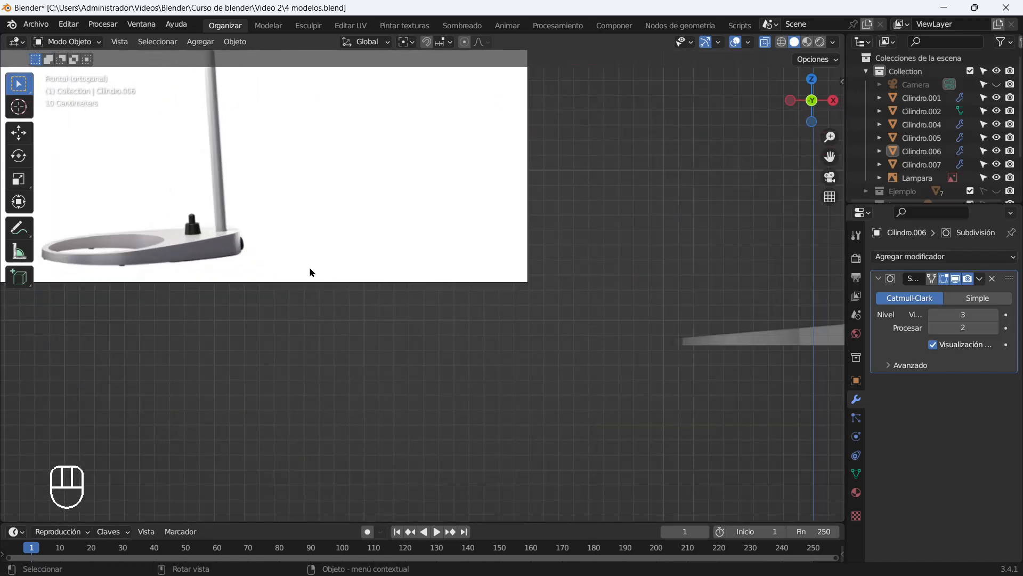
scroll(336, 282, down, 3)
scroll(425, 239, up, 3)
scroll(424, 239, up, 2)
click(620, 184)
shift+middle_drag(521, 249, 598, 308)
scroll(598, 308, up, 1)
key(shift+d)
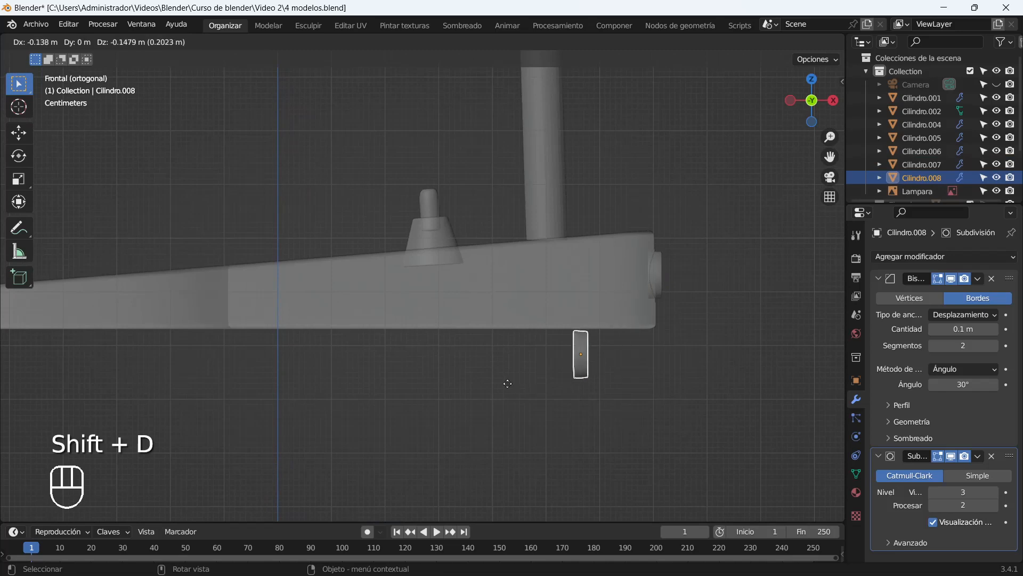
click(468, 366)
key(r)
key(Return)
Scale the copied disc by 5.305 along Z and by 0.305 overall to form a small foot.
key(s)
key(z)
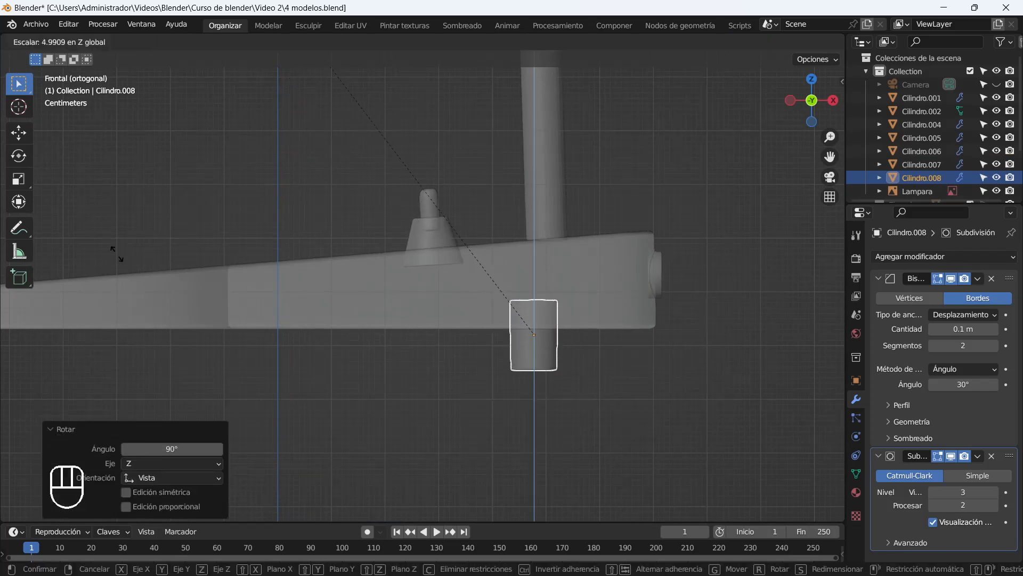
key(Return)
key(s)
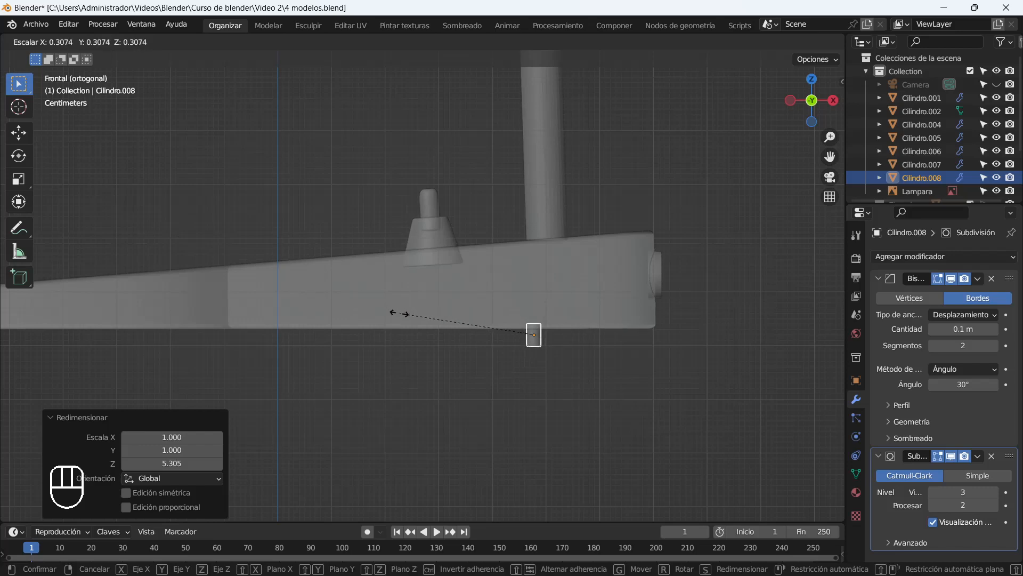
key(Return)
From the top view, move the small foot about 1.38 m in negative X to the far side of the base ring.
scroll(551, 379, down, 4)
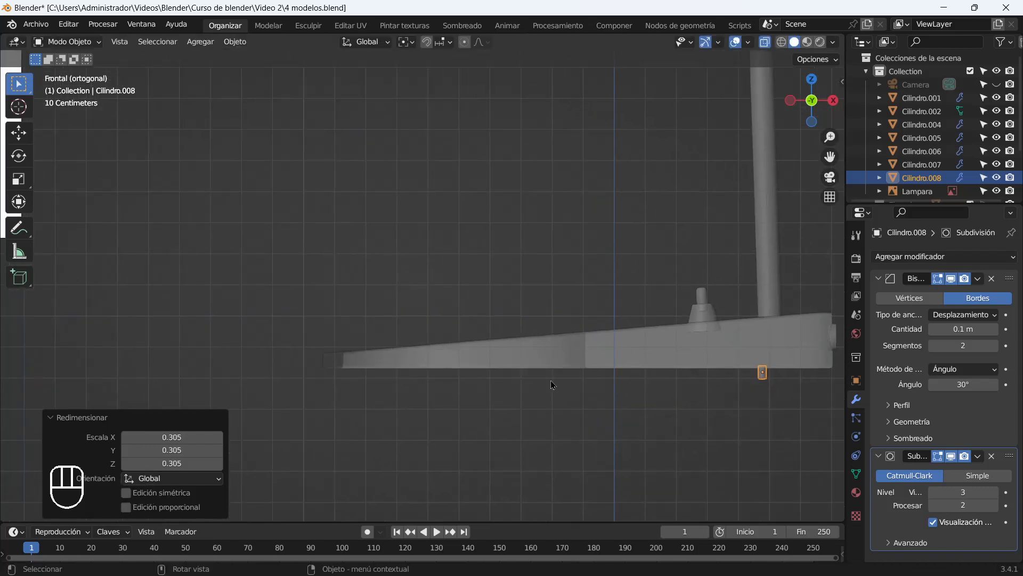
key(KP_7)
scroll(566, 379, up, 3)
scroll(596, 384, down, 5)
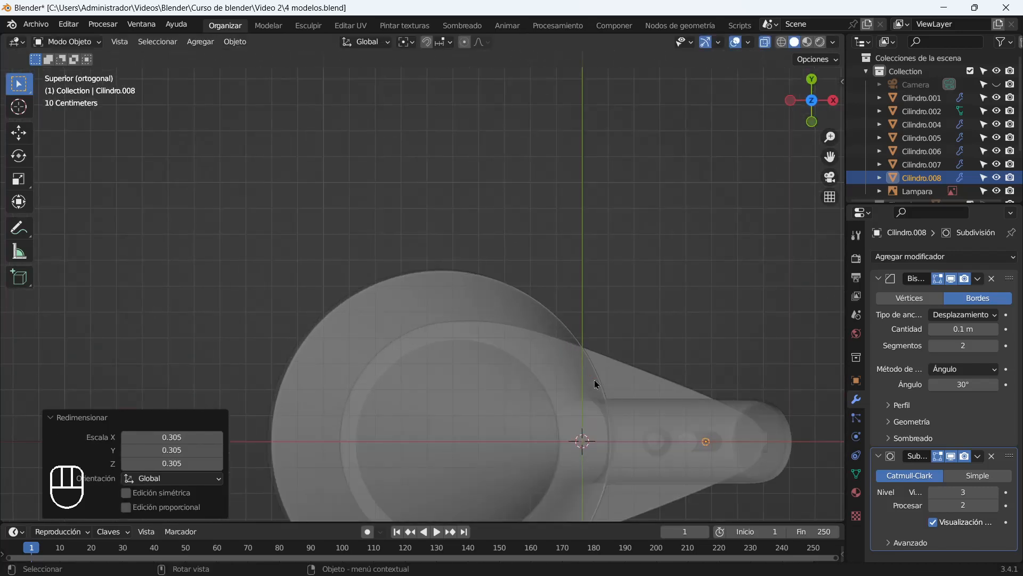
middle_drag(363, 398, 552, 248)
scroll(161, 240, down, 6)
scroll(153, 245, up, 3)
key(KP_6)
key(KP_7)
scroll(656, 273, up, 2)
shift+middle_drag(754, 412, 351, 222)
scroll(652, 287, up, 2)
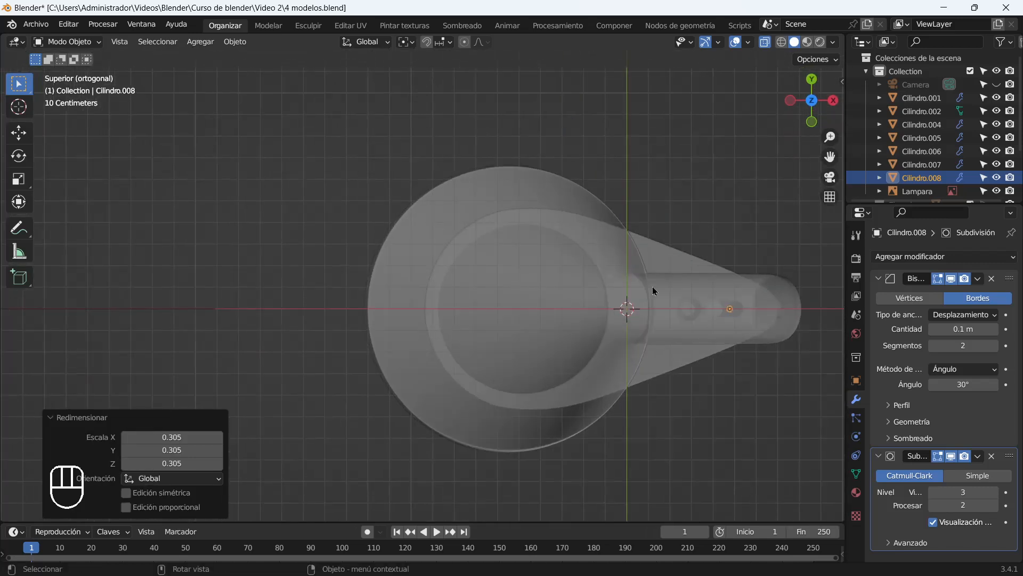
key(g)
click(354, 295)
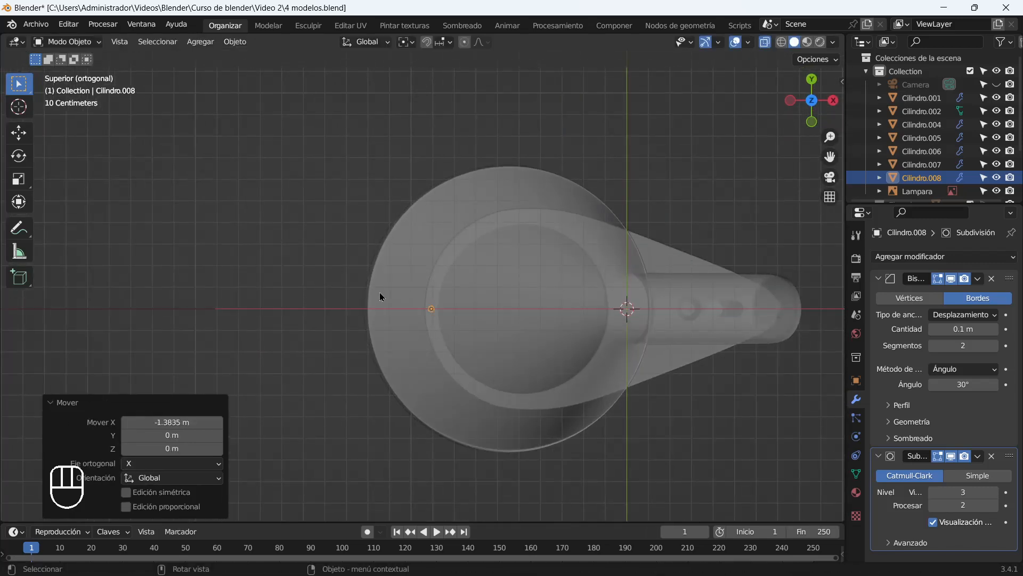
Duplicate the foot and place the copy on the ring about 0.44 m along X and 0.42 m along Y.
key(shift+d)
click(477, 204)
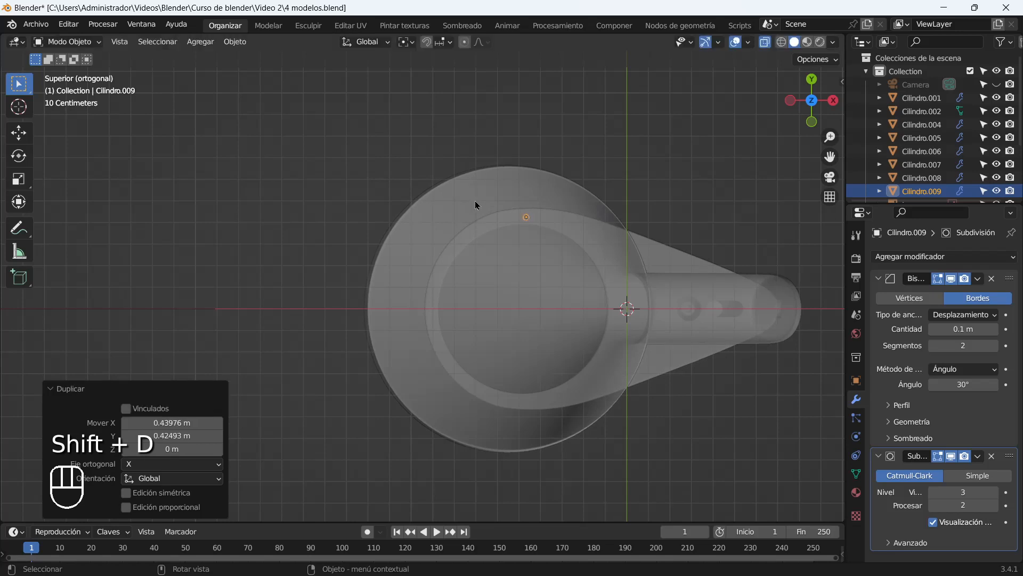
Duplicate the small foot and move the copy along negative Y to the opposite side of the base ring.
key(shift+d)
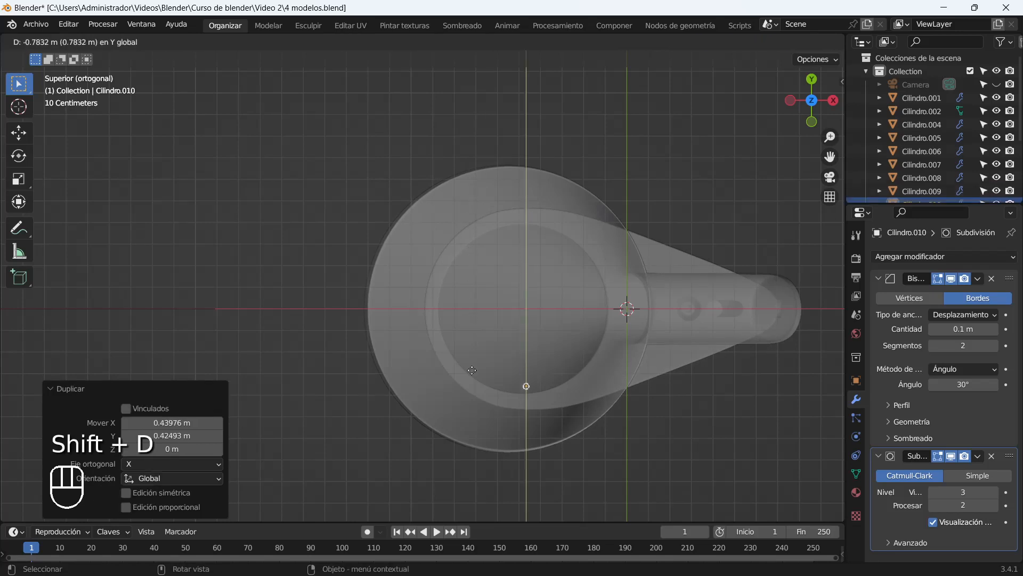
click(474, 385)
middle_drag(475, 385, 587, 267)
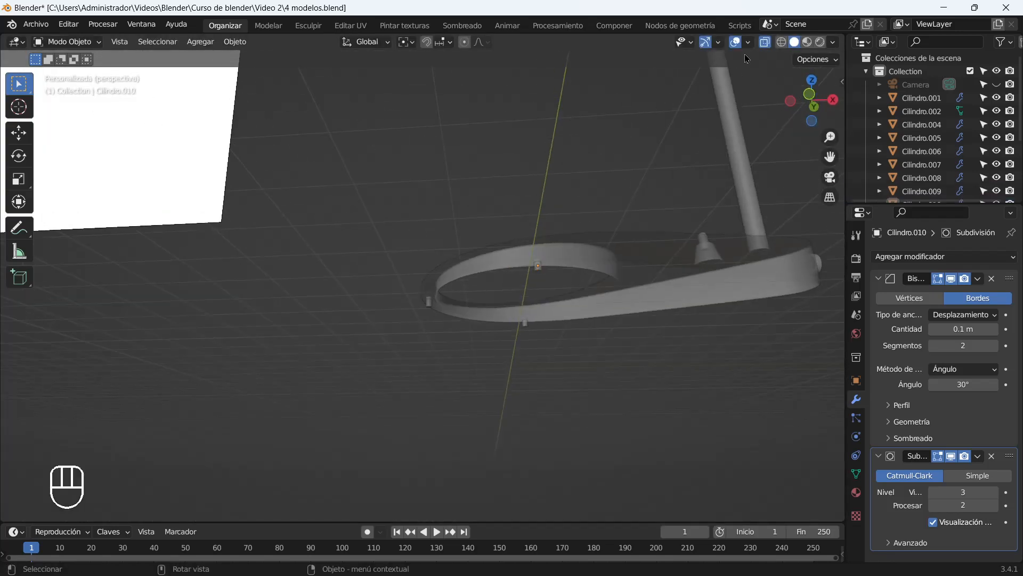
Edit the lamp base mesh and select the underside faces of its solid tapered part, leaving the ring out.
middle_drag(682, 297, 539, 252)
click(656, 226)
key(Tab)
scroll(562, 241, up, 3)
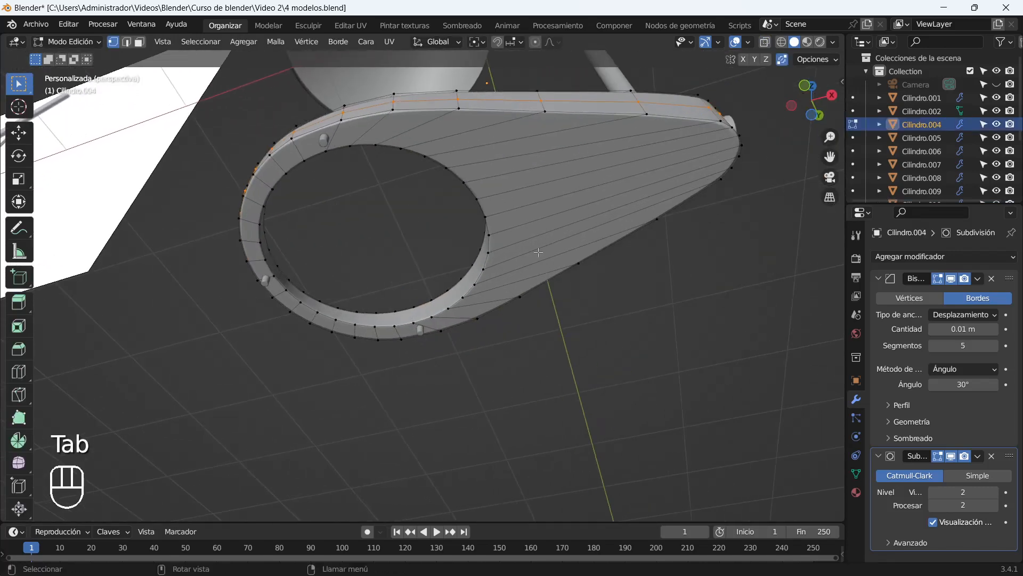
shift+click(516, 142)
shift+click(538, 150)
shift+click(544, 176)
shift+click(554, 195)
shift+click(559, 208)
shift+click(563, 221)
shift+click(565, 234)
shift+click(570, 246)
shift+click(574, 258)
Duplicate the selected underside faces in place and separate the copy into its own object.
middle_drag(581, 187, 597, 299)
key(shift+d)
right_click(599, 330)
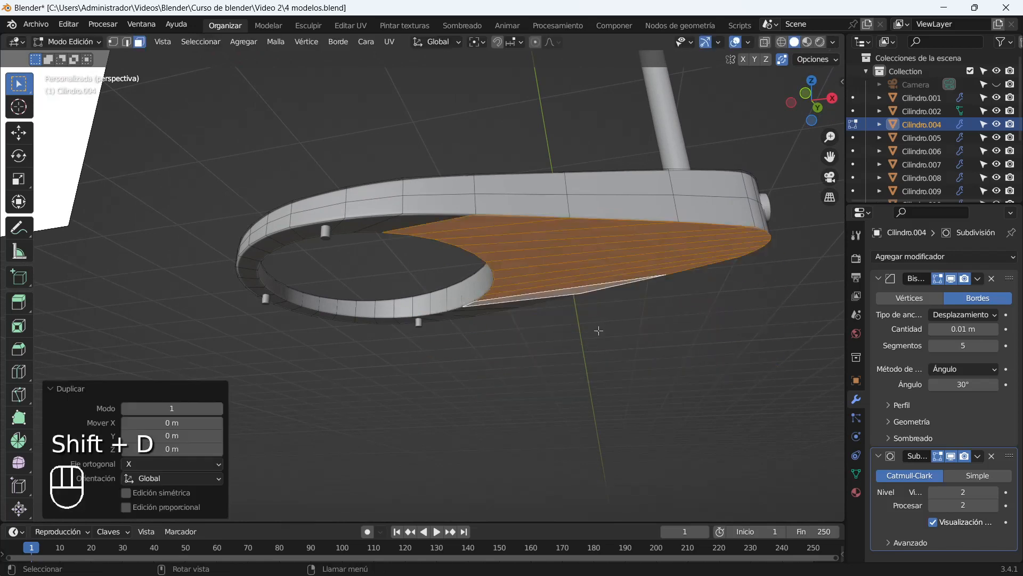
key(p)
click(599, 332)
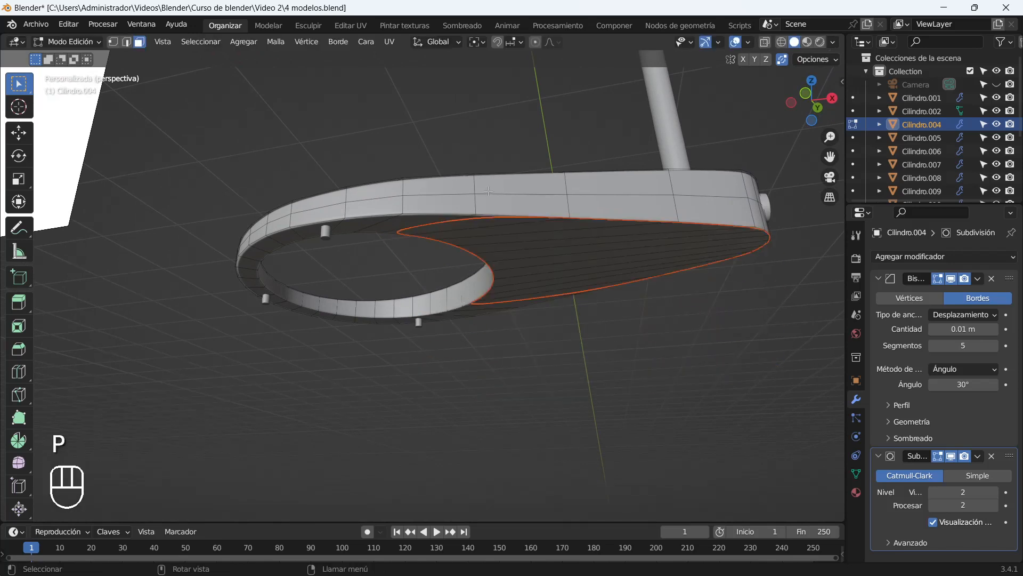
scroll(600, 212, up, 1)
middle_drag(637, 217, 647, 217)
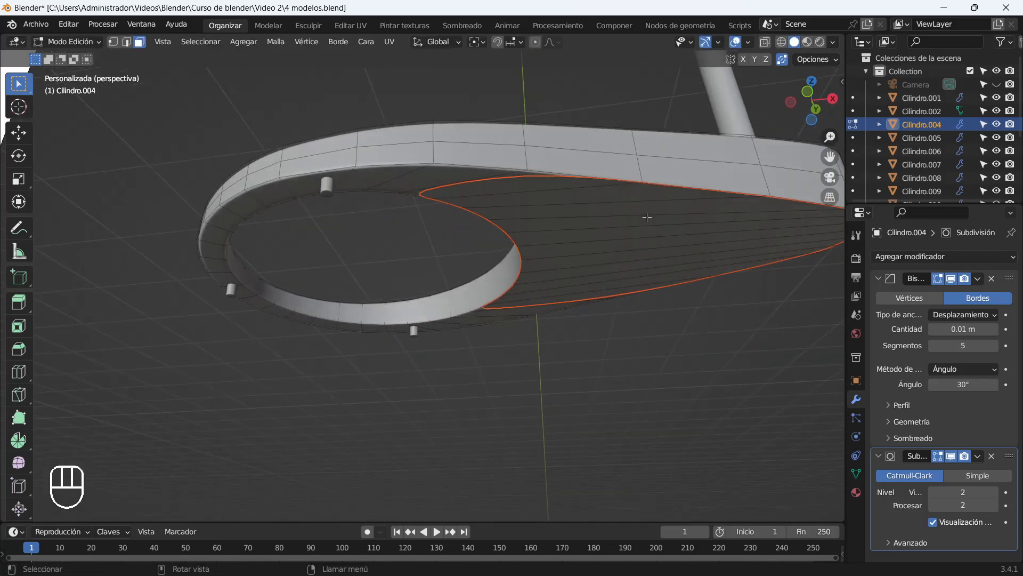
key(Tab)
Add a Solidify modifier with a thickness of 0.02 m to the separated underside panel.
click(879, 457)
click(879, 279)
click(888, 260)
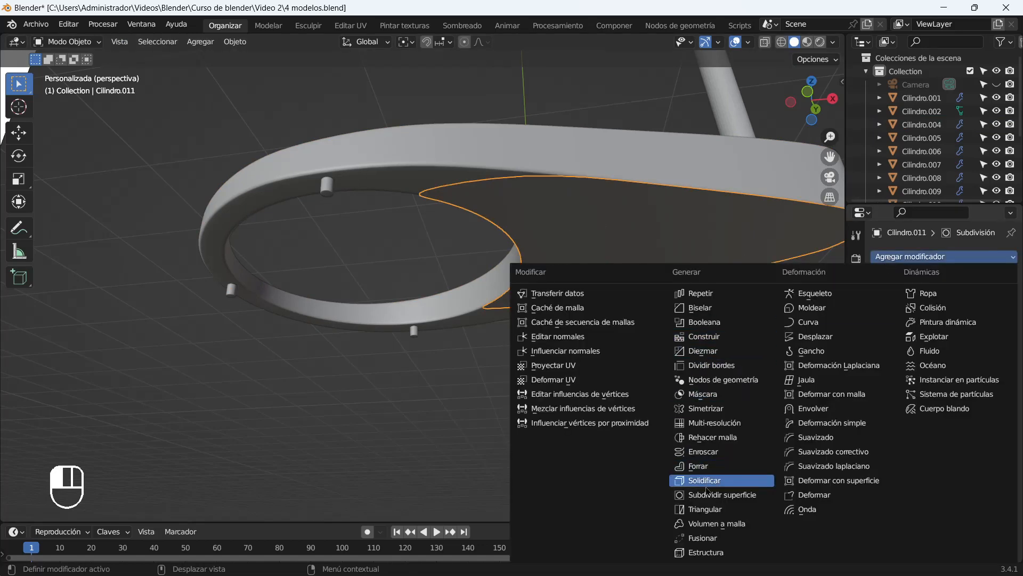
click(704, 480)
middle_drag(703, 341, 655, 312)
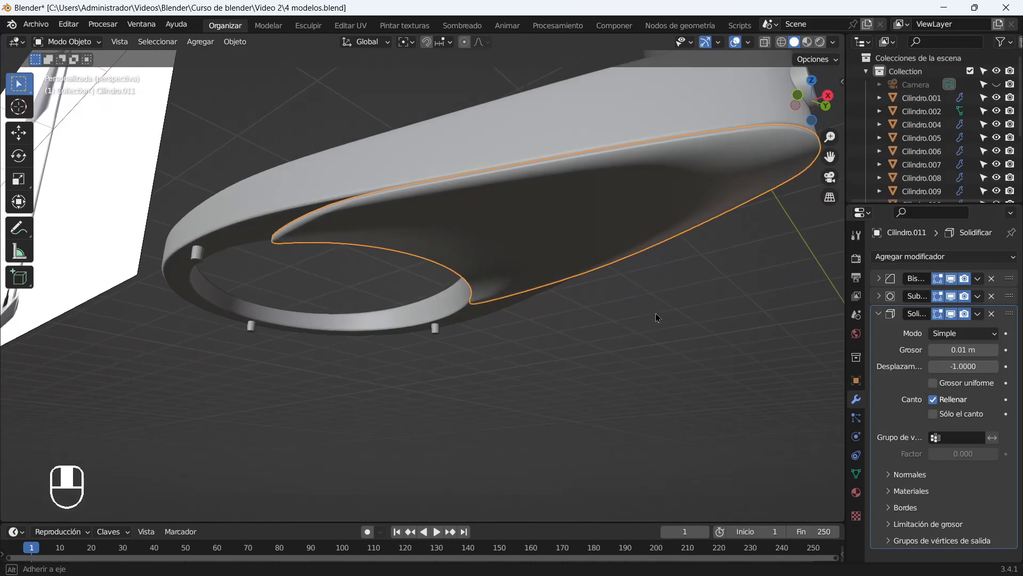
mouse_move(954, 349)
mouse_down()
mouse_move(975, 350)
mouse_move(956, 349)
mouse_up()
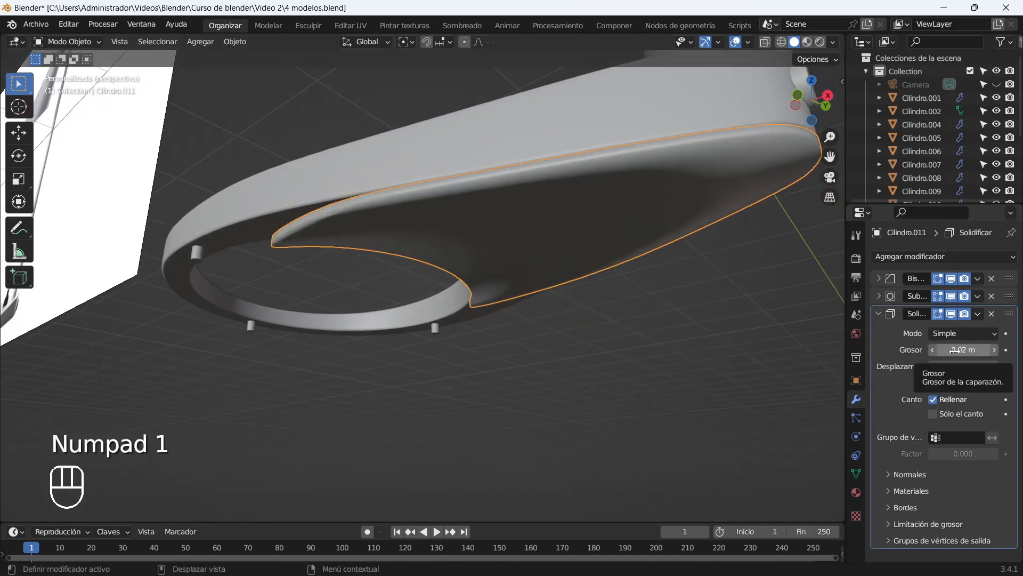
Compare the panel with the feet from the front view and set its Solidify thickness to 0.03 m.
key(KP_1)
key(KP_1)
scroll(463, 348, up, 5)
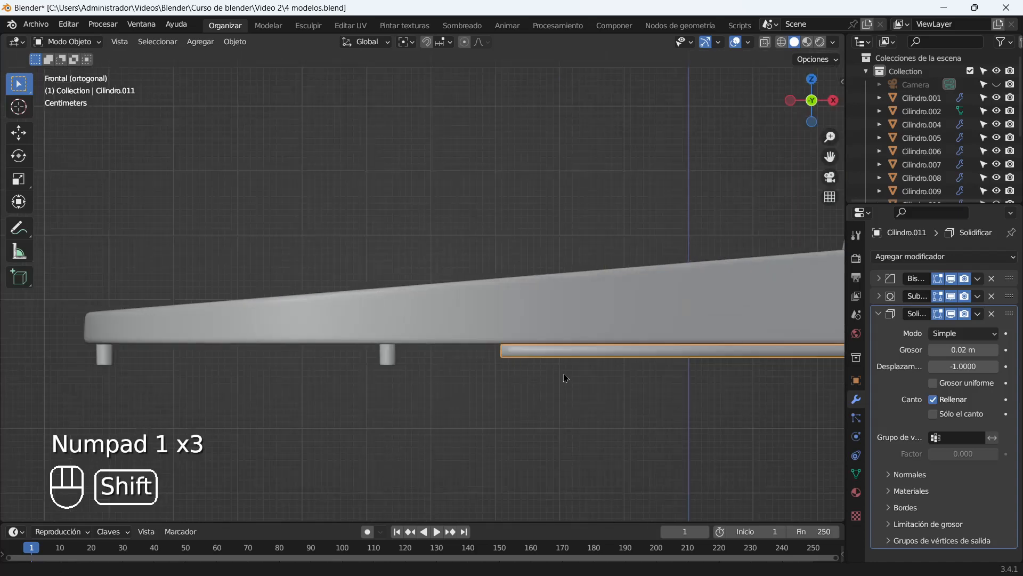
shift+middle_drag(566, 377, 376, 339)
mouse_move(959, 366)
mouse_down()
mouse_move(948, 366)
mouse_move(963, 351)
mouse_move(946, 352)
mouse_up()
click(994, 353)
middle_drag(588, 346, 622, 203)
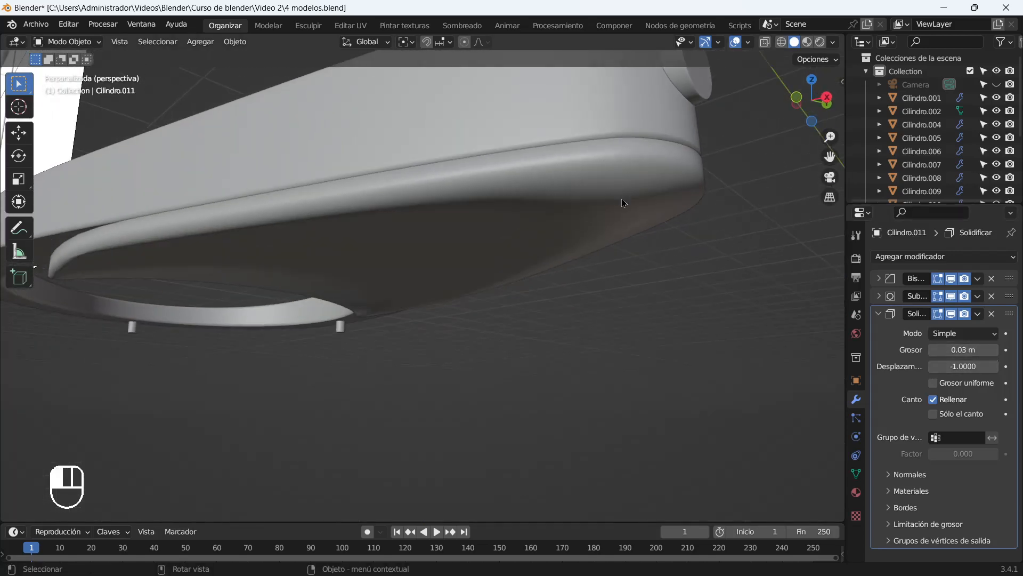
Reorder the underside panel's modifiers so the Bevel comes last, after Subdivision and Solidify.
click(881, 314)
mouse_move(1009, 314)
mouse_down()
mouse_move(1009, 296)
mouse_move(1009, 315)
mouse_up()
scroll(662, 276, down, 2)
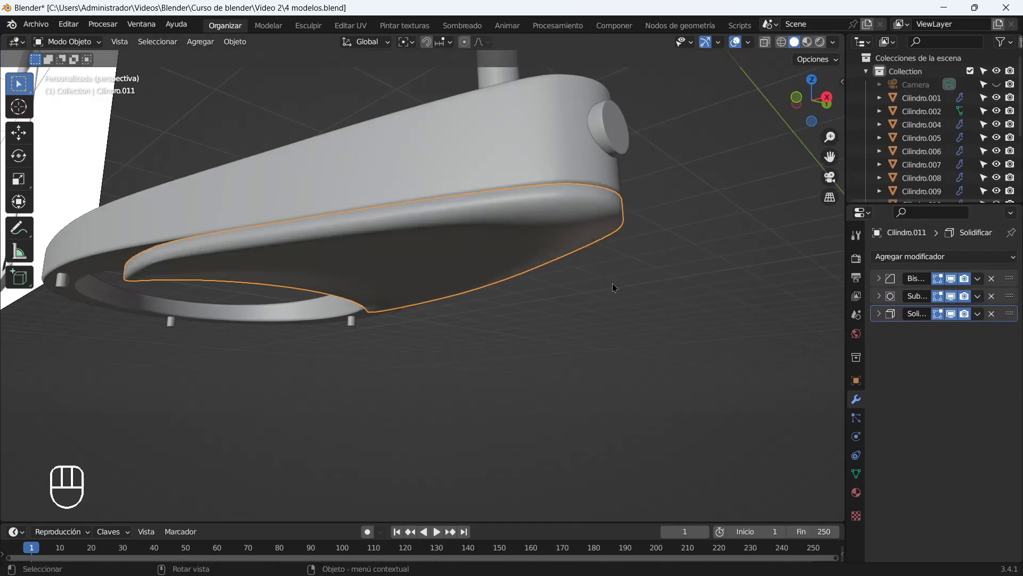
click(879, 278)
drag(1009, 281, 1010, 341)
click(880, 278)
Select all lamp parts and the reference image and move them to a new collection named Lampara.
middle_drag(666, 258, 424, 273)
shift+middle_drag(424, 273, 512, 320)
scroll(522, 322, up, 3)
middle_drag(528, 325, 541, 331)
scroll(542, 331, down, 5)
drag(541, 341, 183, 174)
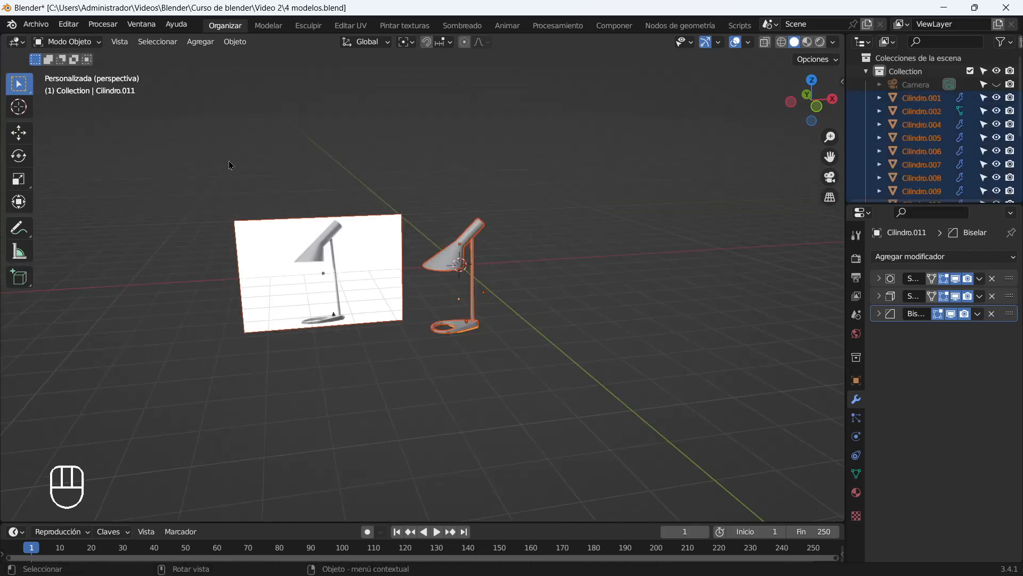
key(m)
click(254, 167)
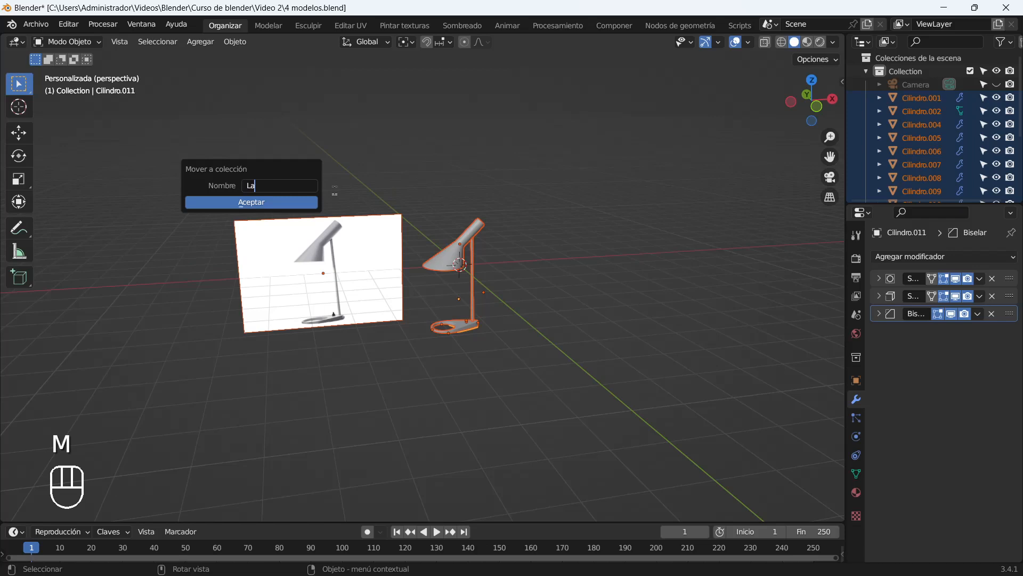
click(292, 205)
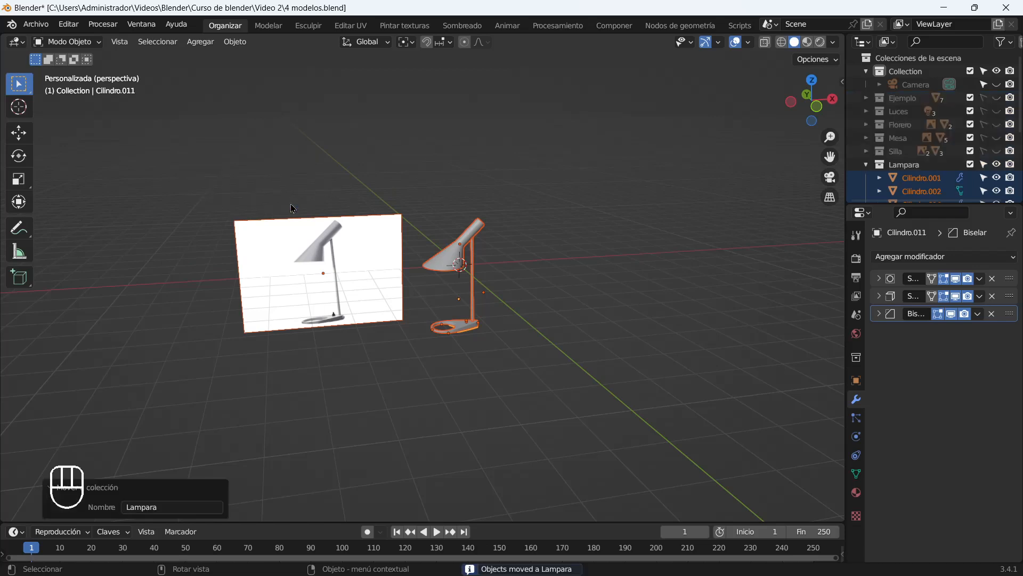
Hide the lamp's reference image and collapse the Lampara collection.
click(432, 258)
click(867, 164)
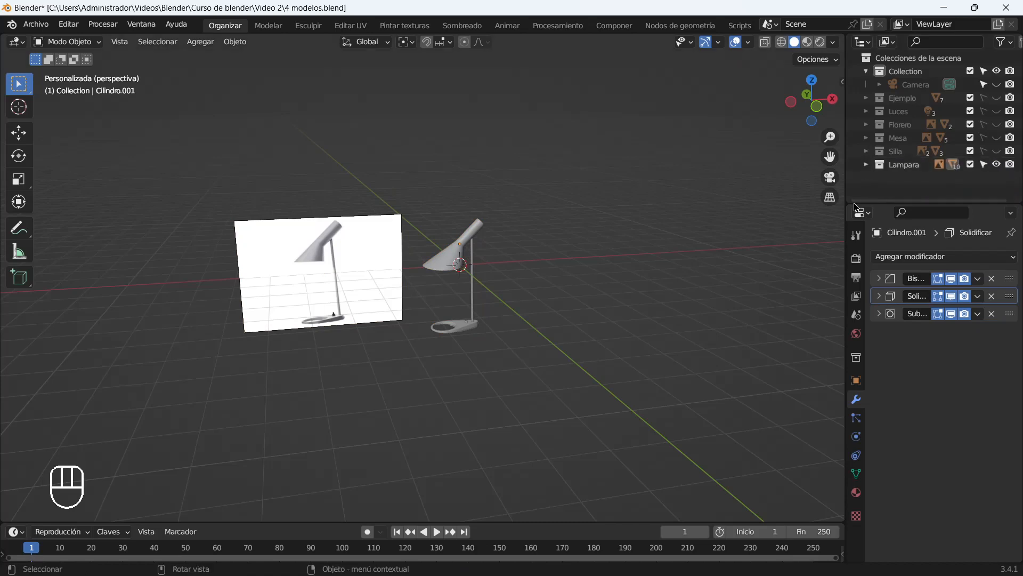
scroll(913, 178, down, 5)
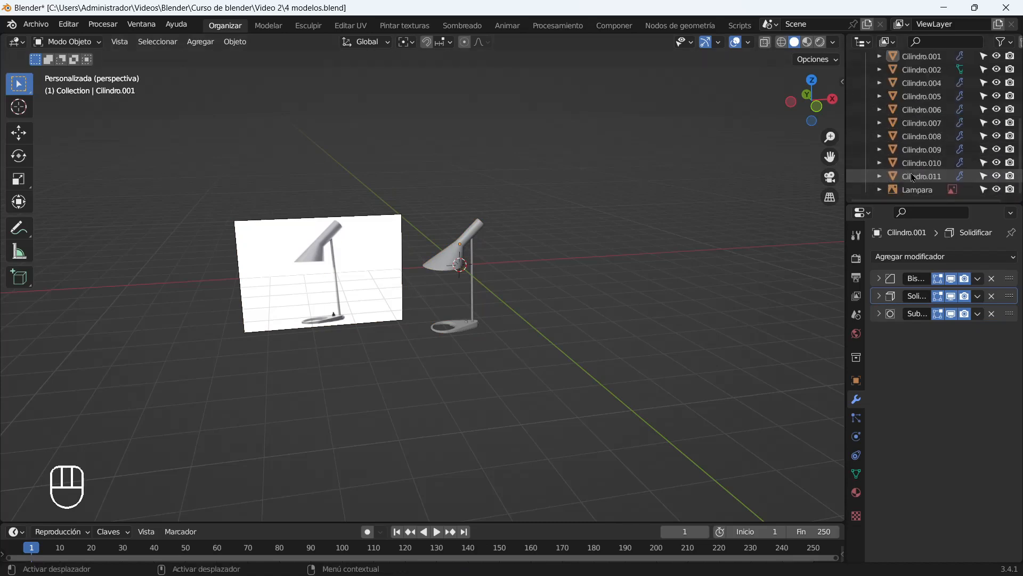
click(996, 190)
scroll(917, 164, up, 5)
click(866, 164)
Show the Silla collection and hide its reference image.
click(866, 151)
click(996, 151)
scroll(991, 171, down, 2)
click(996, 164)
click(866, 110)
Show the Mesa collection and hide its reference image.
click(866, 137)
scroll(906, 142, down, 2)
click(996, 95)
click(997, 121)
click(866, 95)
Show the Florero collection and hide the vase's reference image.
click(866, 124)
click(996, 124)
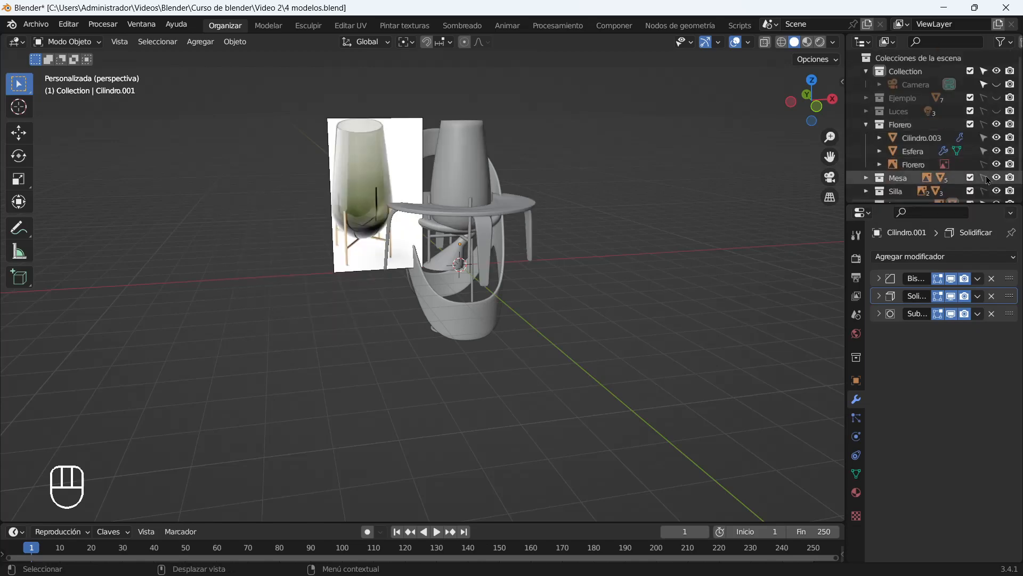
click(996, 164)
click(866, 125)
scroll(649, 272, up, 1)
middle_drag(649, 272, 570, 272)
click(905, 167)
click(970, 164)
middle_drag(517, 253, 666, 262)
click(970, 164)
Hide the Lampara reference image again and move all the lamp's parts, Cilindro.001 to Cilindro.011, up along Z.
click(866, 164)
click(996, 189)
click(921, 57)
shift+click(921, 177)
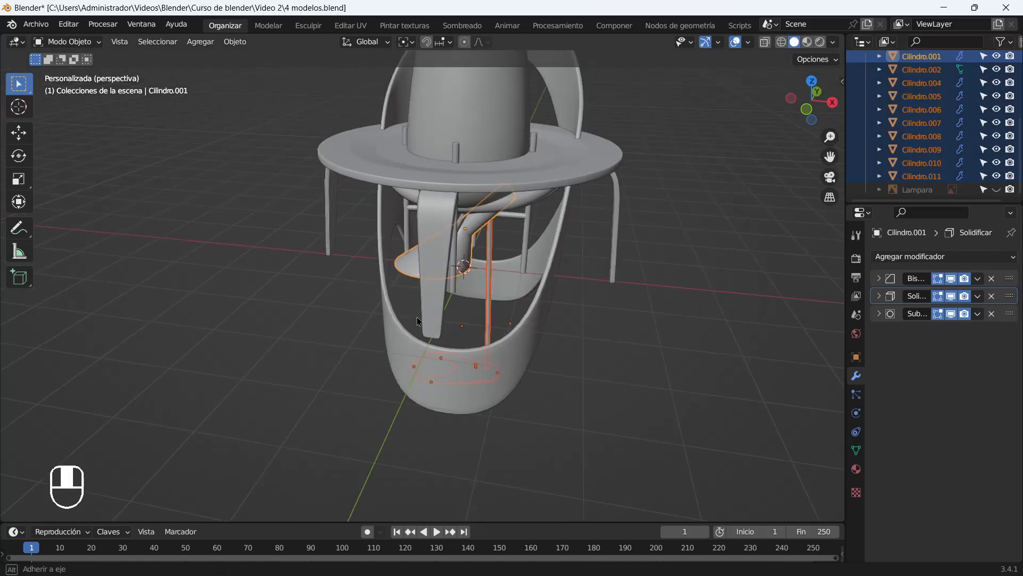
key(g)
key(z)
click(461, 102)
Scale the whole lamp uniformly by 0.635.
middle_drag(461, 103, 482, 97)
key(s)
click(271, 205)
Enable snapping to faces and move the lamp onto the tabletop.
click(426, 41)
click(445, 42)
click(446, 121)
key(g)
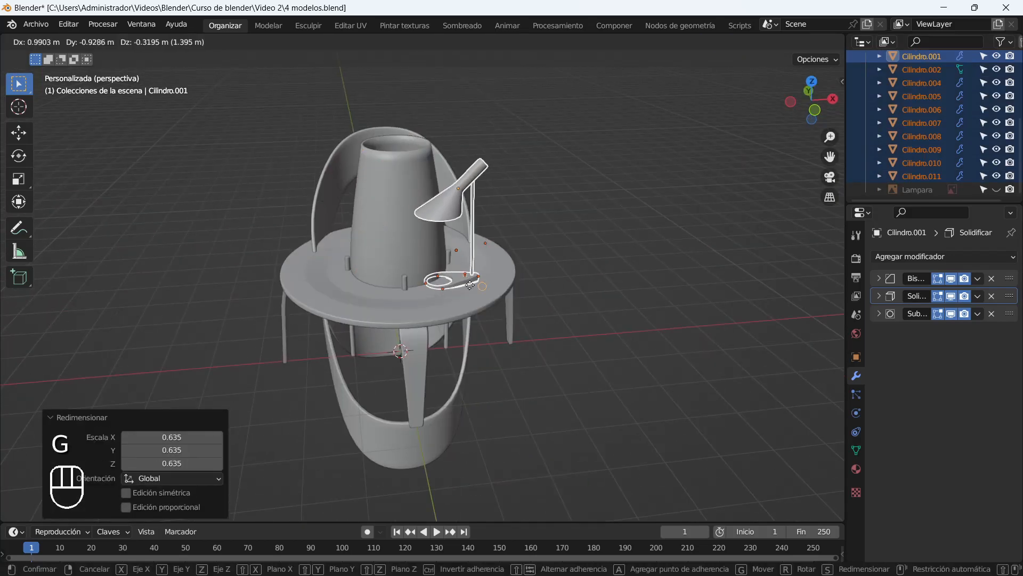
click(432, 283)
Collapse the Lampara collection and select the vase objects Cilindro.003 and Esfera in the Florero collection.
scroll(912, 165, up, 5)
click(867, 164)
click(866, 125)
click(922, 138)
scroll(648, 224, up, 3)
shift+click(918, 152)
shift+click(915, 155)
shift+click(901, 154)
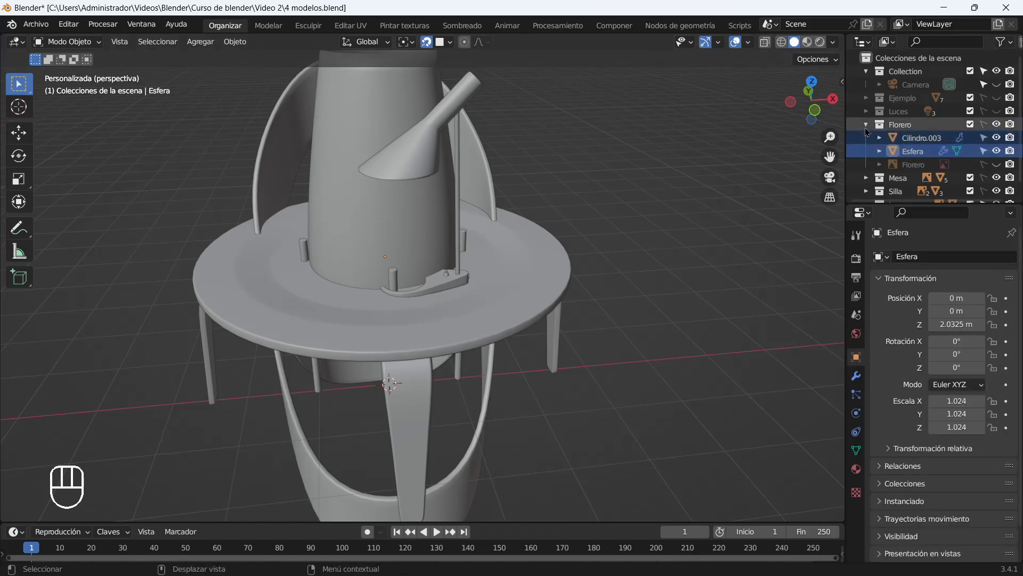
Make the vase objects selectable in the viewport and disable selection for the Mesa, Silla and Lampara collections.
click(866, 125)
click(984, 137)
click(984, 151)
key(a)
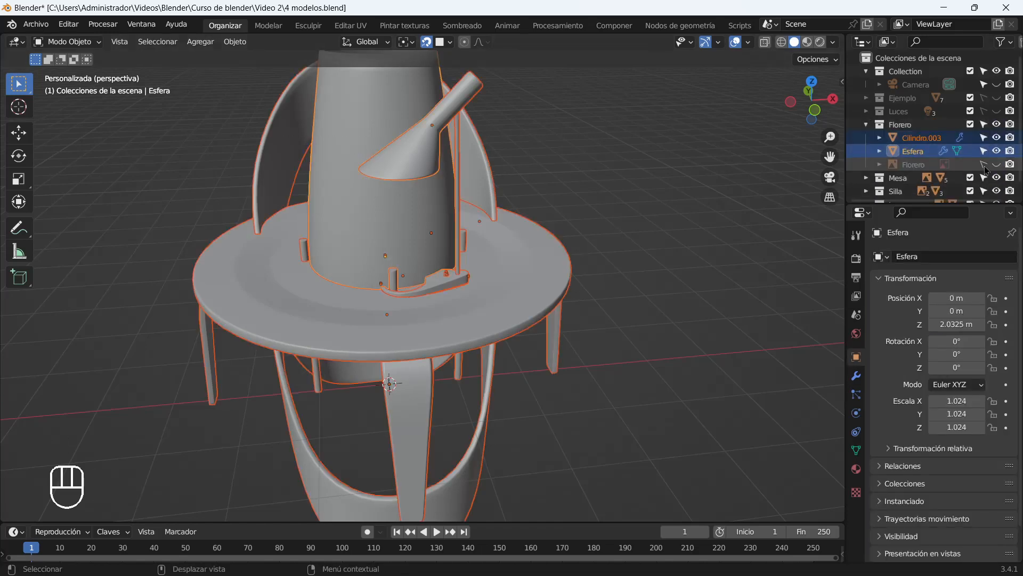
scroll(981, 190, down, 1)
drag(984, 163, 984, 189)
Scale the vase down to 0.475 and place it on the tabletop at about X -0.75 m, Y -0.20 m.
key(s)
click(290, 229)
key(g)
click(341, 237)
key(g)
click(333, 253)
middle_drag(337, 256, 299, 250)
Add a plane at the world origin and scale it by 19.311 to form the floor.
key(shift+s)
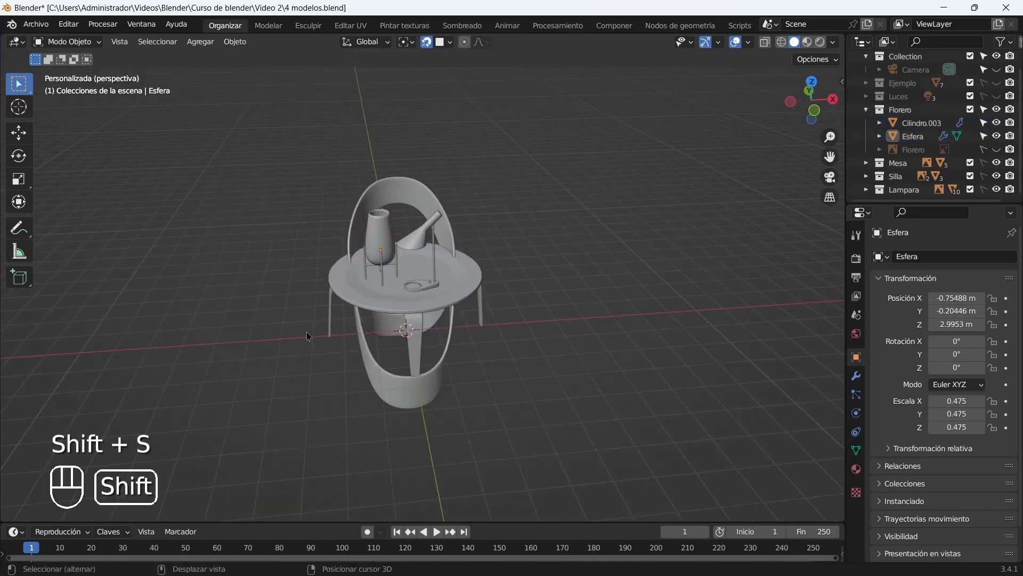
key(shift+a)
click(530, 192)
key(s)
click(258, 131)
scroll(480, 160, up, 2)
scroll(875, 128, down, 1)
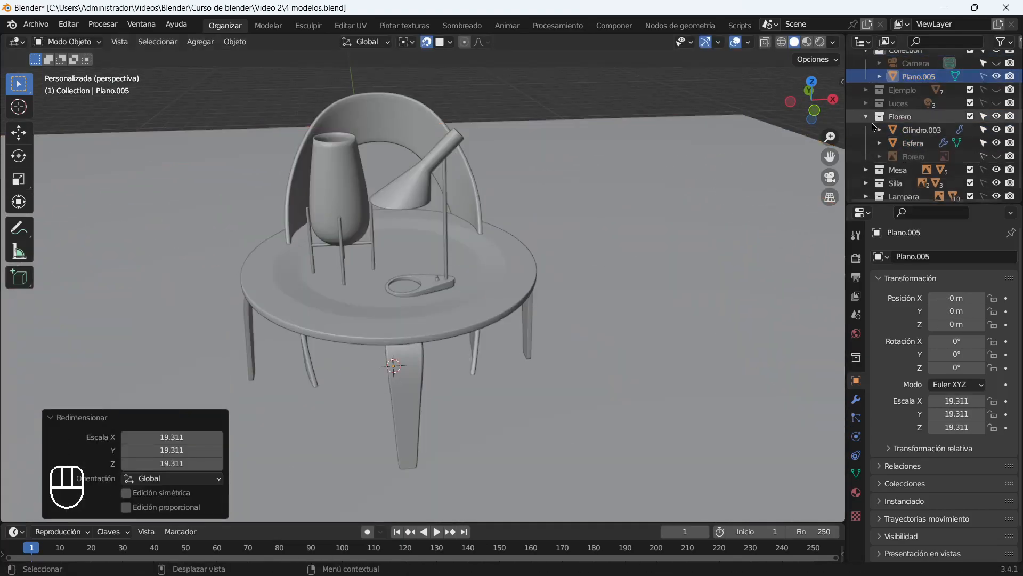
Make the chair selectable, scale it by 0.764 and place it on the floor behind the table.
key(a)
click(984, 170)
click(984, 183)
key(a)
key(g)
key(g)
key(s)
key(g)
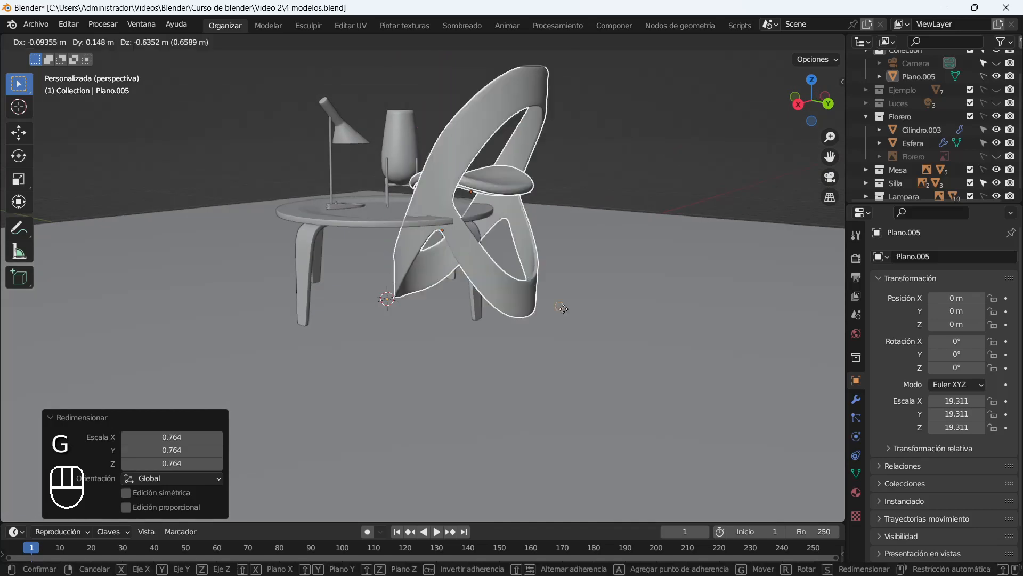
click(397, 245)
From the top view, make the Mesa collection selectable and rotate the table's legs 45° around the table's centre.
key(KP_7)
click(984, 170)
click(481, 342)
shift+click(397, 259)
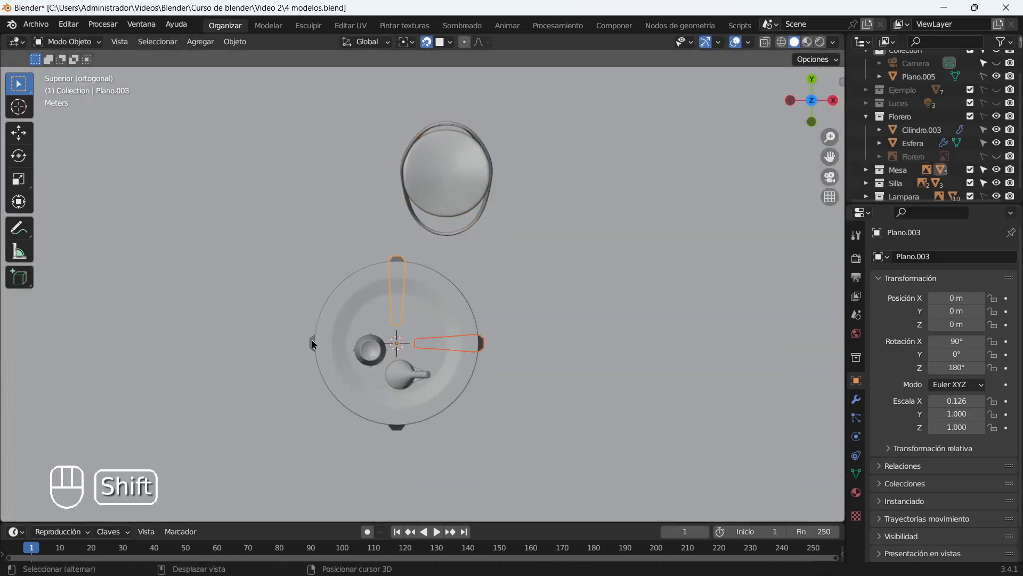
key(r)
click(254, 363)
Select the chair from the top view and reposition it on the floor behind the table.
drag(363, 98, 453, 224)
key(g)
click(352, 254)
middle_drag(488, 338, 437, 258)
scroll(437, 259, up, 2)
Make the Florero collection selectable, then scale the vase up and move it off the table to stand beside it.
click(984, 183)
click(984, 116)
drag(267, 165, 341, 288)
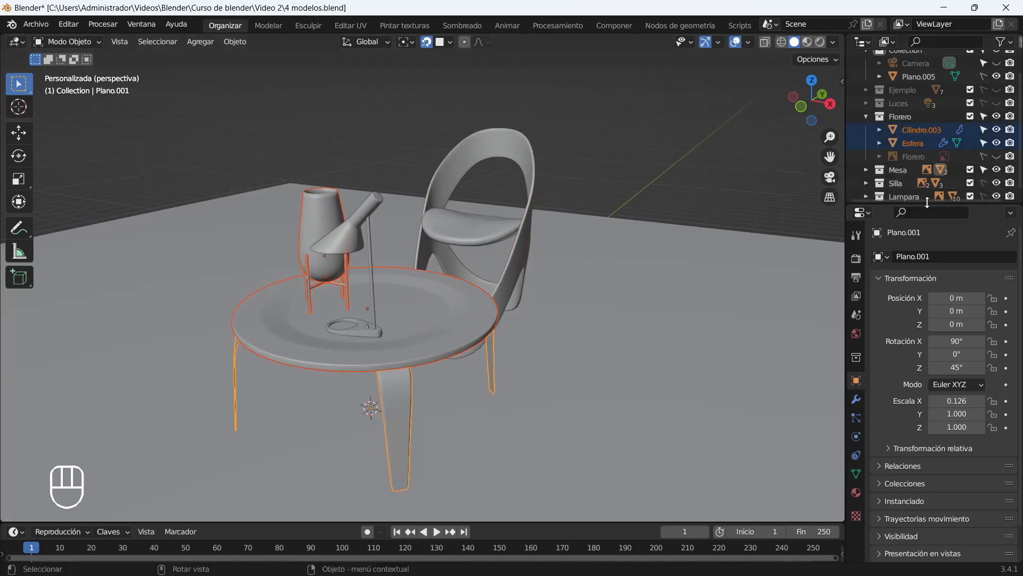
click(984, 169)
middle_drag(299, 320, 365, 341)
key(g)
click(162, 322)
key(s)
click(164, 285)
key(s)
key(g)
click(184, 298)
Reposition the enlarged vase on the floor next to the table.
scroll(425, 330, up, 2)
middle_drag(459, 349, 394, 333)
scroll(395, 334, down, 3)
key(g)
click(315, 279)
key(g)
click(298, 368)
middle_drag(320, 298, 469, 264)
Make the Lampara collection selectable instead of Florero and move the whole lamp to the centre of the tabletop.
click(984, 117)
click(984, 190)
drag(533, 181, 629, 336)
key(g)
key(KP_7)
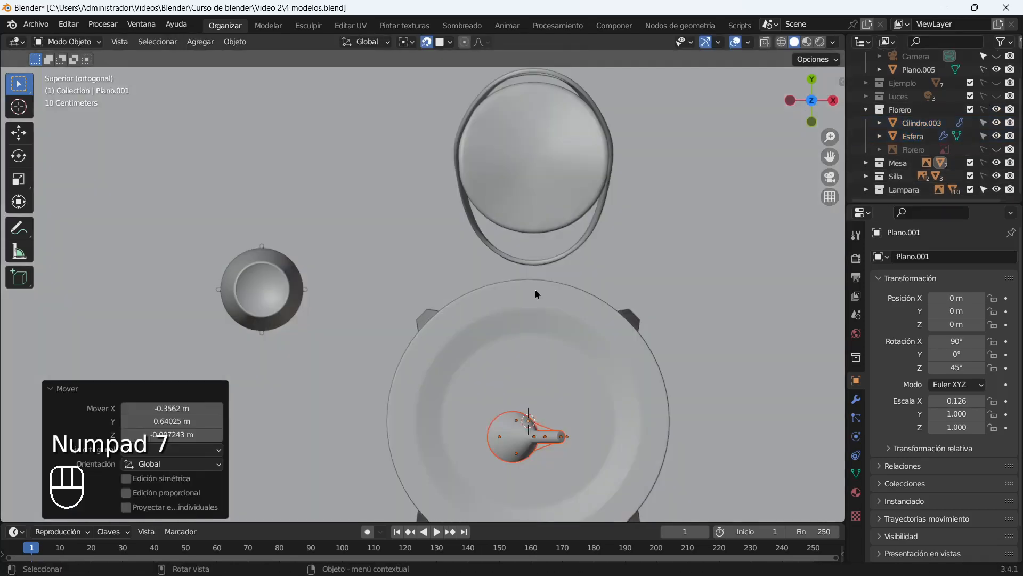
key(g)
scroll(503, 254, down, 3)
Make the Florero collection selectable again and, from the top view, move the vase beside the chair.
click(984, 110)
drag(291, 248, 382, 310)
key(g)
click(411, 237)
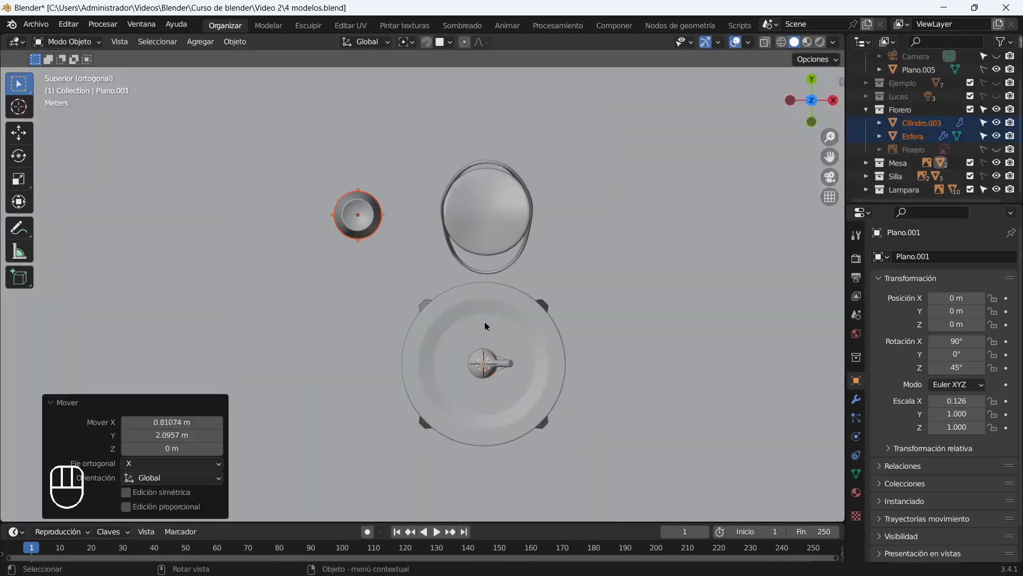
click(509, 266)
Show the Luces collection and display the scene with rendered shading.
middle_drag(485, 324, 525, 272)
scroll(525, 272, up, 2)
click(997, 97)
click(820, 42)
mouse_move(383, 266)
middle_down()
mouse_move(496, 276)
mouse_move(516, 249)
mouse_move(185, 475)
mouse_move(587, 213)
middle_up()
scroll(515, 249, up, 3)
Make Mesa and Silla selectable and lower the bottom vertices of the chair frame's rear foot by about 0.12 m along Z.
drag(984, 163, 984, 177)
click(126, 376)
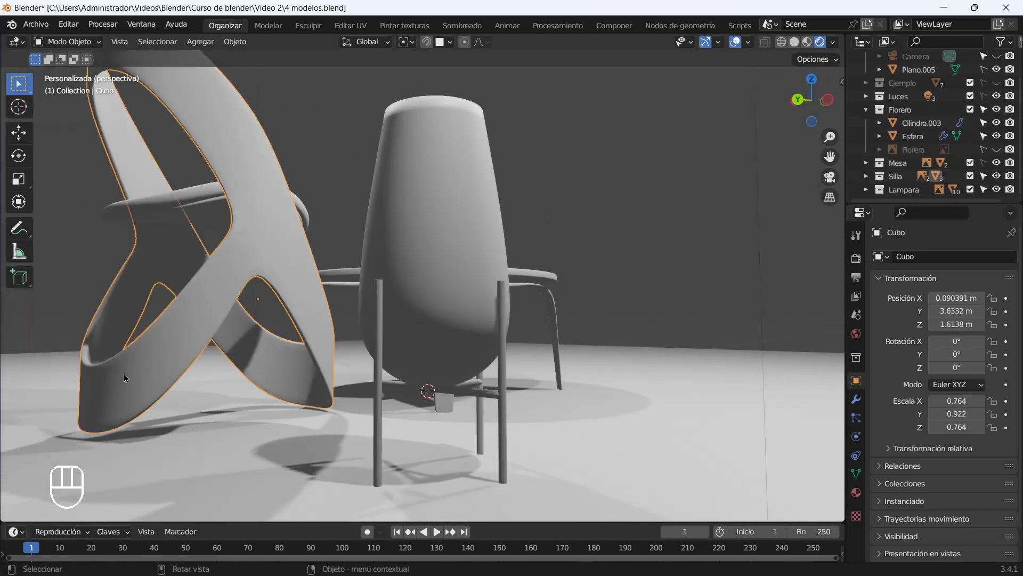
key(Tab)
shift+middle_drag(159, 341, 341, 352)
drag(186, 437, 251, 495)
key(g)
click(226, 374)
middle_drag(227, 373, 219, 331)
scroll(219, 332, down, 6)
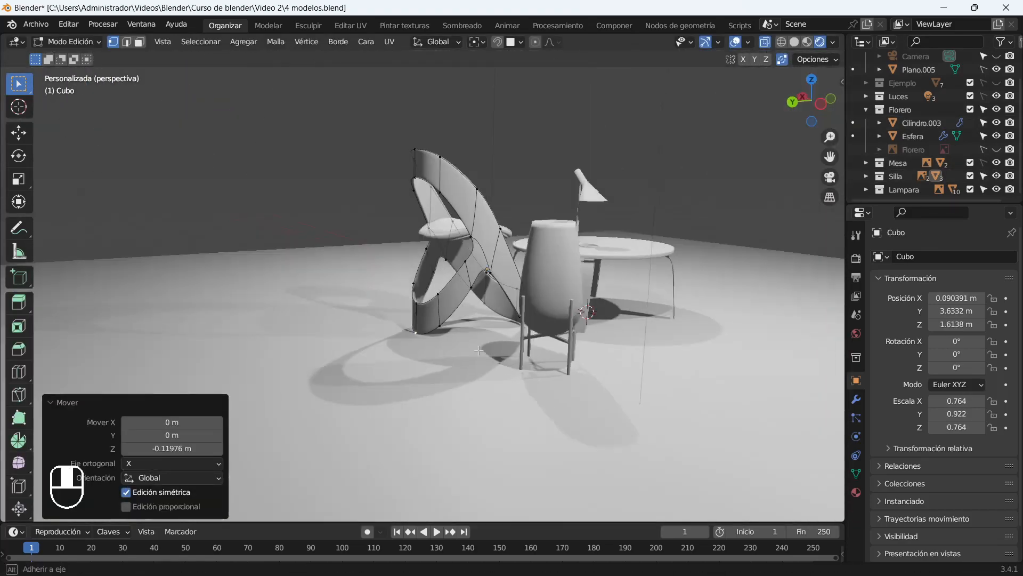
key(Tab)
Extrude three outer edges of the floor plane upwards along Z to form the side and back walls.
click(422, 327)
key(Tab)
middle_drag(422, 327, 320, 320)
key(2)
click(172, 373)
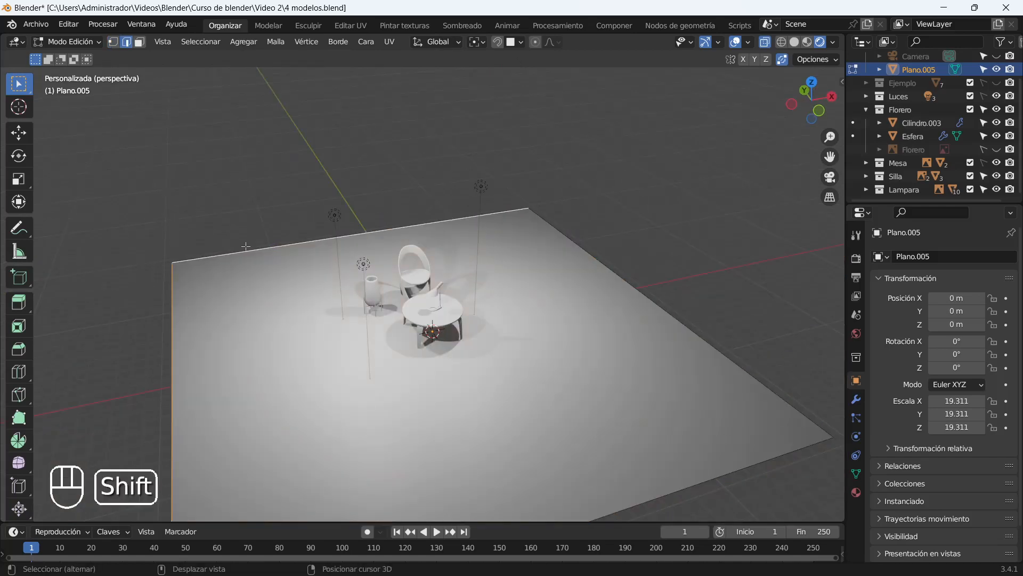
shift+click(347, 236)
shift+click(680, 324)
key(e)
key(z)
click(538, 395)
key(Tab)
Add a 0.16 m Bevel and a Subdivision modifier (viewport 3, render 4) to the backdrop plane and shade it smooth.
click(856, 399)
click(943, 256)
click(703, 307)
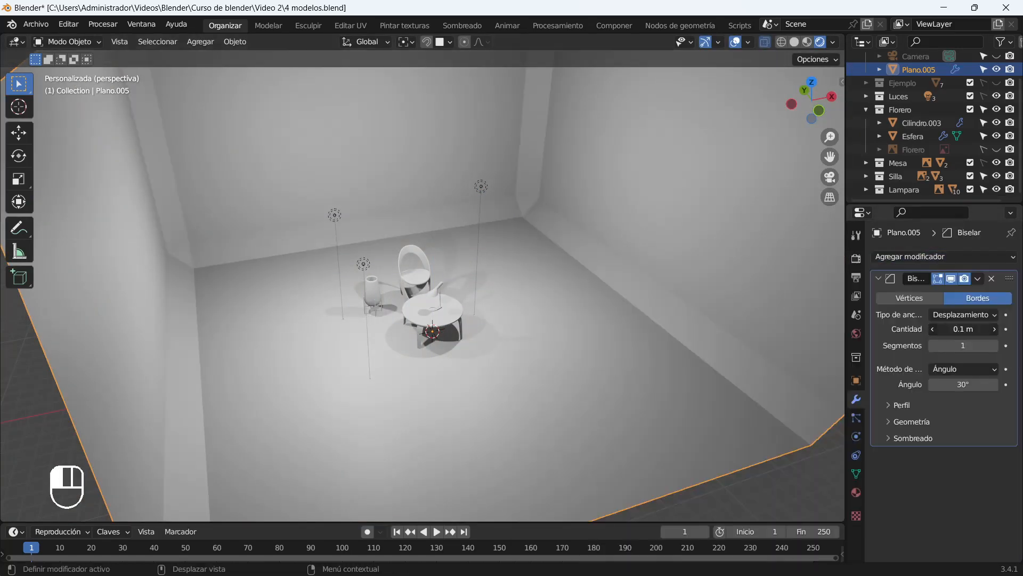
click(943, 256)
click(734, 493)
right_click(608, 261)
click(608, 261)
scroll(427, 354, up, 10)
scroll(427, 354, down, 4)
middle_drag(426, 354, 446, 339)
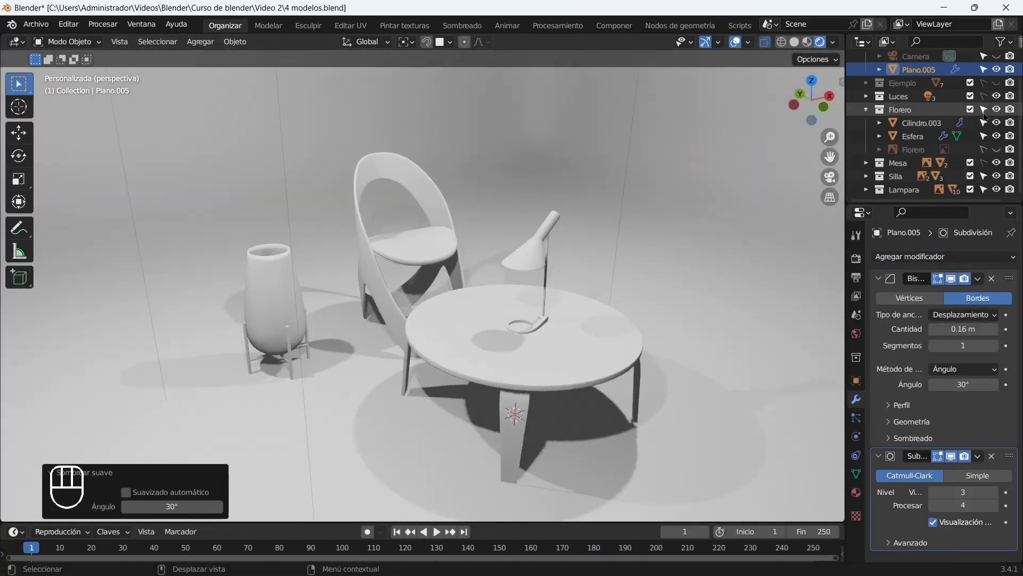
Collapse the Florero collection and examine the modifiers on the lampshade and the table parts.
click(866, 109)
click(526, 255)
click(879, 312)
click(597, 344)
scroll(592, 374, up, 4)
shift+middle_drag(594, 474, 566, 343)
click(573, 355)
Go through the modifiers of the chair and vase parts, raising the chair part's render subdivision level by one.
click(362, 227)
click(879, 278)
click(995, 329)
click(879, 278)
click(179, 198)
click(193, 293)
click(880, 297)
click(610, 228)
click(879, 278)
Move the vase body together with its stand along Z so that it rests on the floor.
click(184, 282)
shift+click(178, 221)
key(g)
key(z)
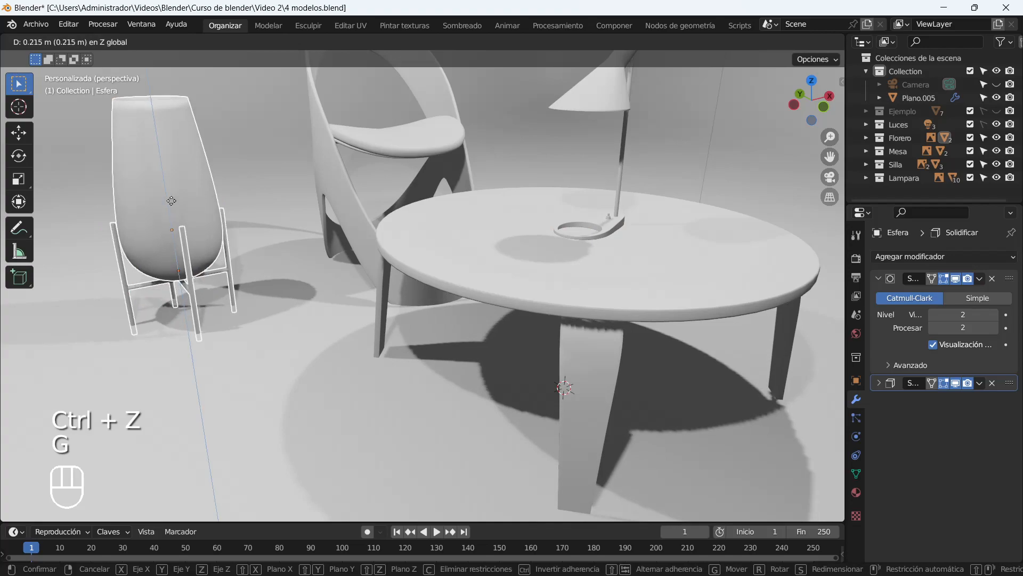
click(251, 304)
key(g)
click(227, 315)
Make the backdrop plane unselectable and move the table together with the lamp up onto the floor.
middle_drag(237, 368, 243, 346)
click(302, 241)
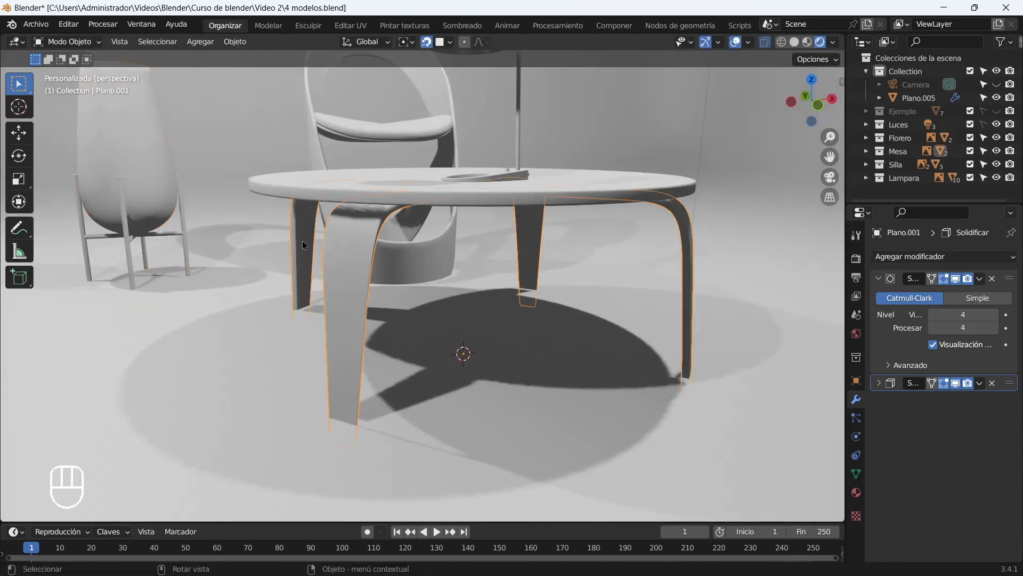
middle_drag(416, 208, 448, 249)
drag(712, 117, 527, 347)
middle_drag(592, 394, 589, 336)
key(g)
right_click(592, 332)
click(984, 97)
key(g)
click(583, 329)
From the top view, reposition the table and lamp in front of the chair.
key(KP_7)
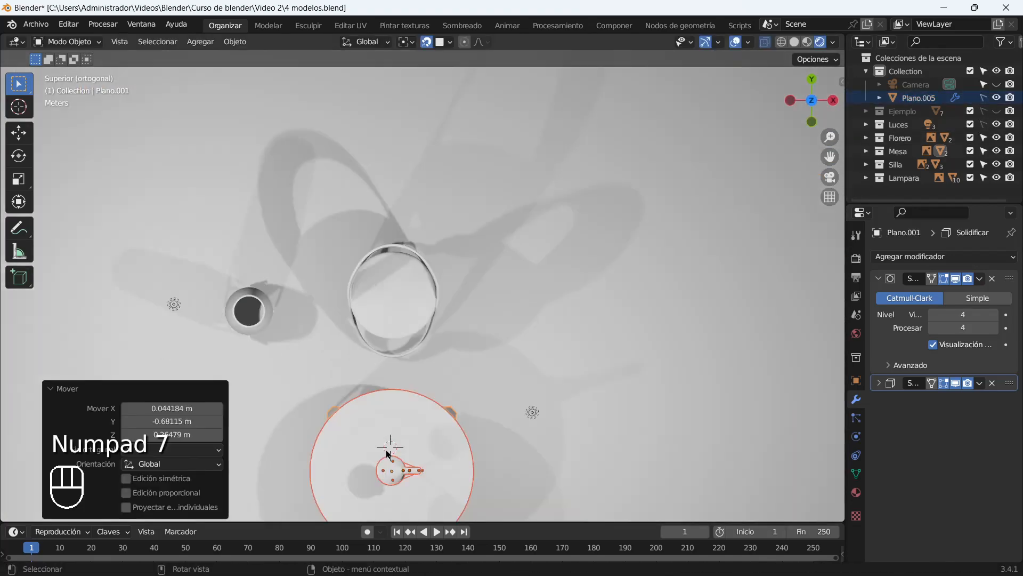
key(g)
click(453, 347)
middle_drag(456, 341, 485, 240)
Lock the camera to the view, hide the side panels and frame the four models through the camera.
key(KP_0)
key(n)
click(838, 186)
scroll(661, 235, up, 3)
click(760, 240)
key(n)
key(t)
scroll(454, 340, down, 4)
middle_drag(505, 276, 576, 304)
Leave the camera view and create a new Principled BSDF material with an orange base colour for the tabletop.
key(KP_0)
click(616, 309)
scroll(576, 304, up, 2)
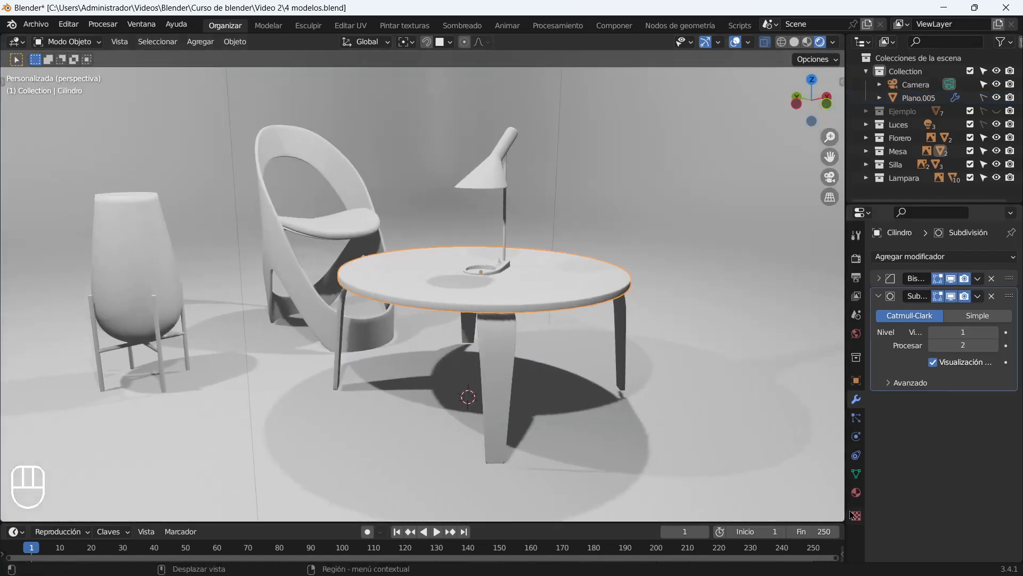
click(856, 492)
click(962, 313)
scroll(957, 453, down, 2)
click(964, 352)
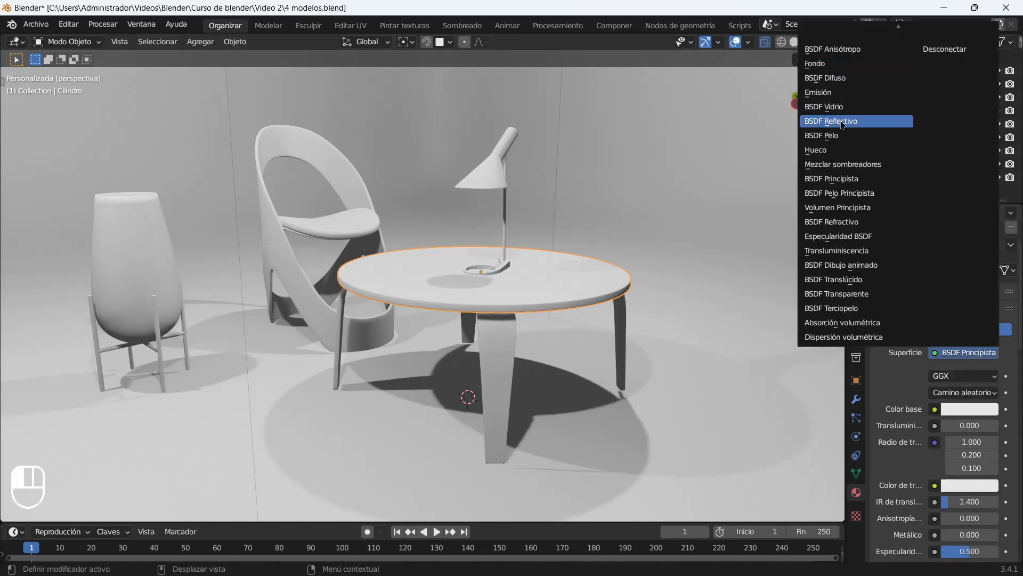
click(970, 409)
drag(930, 267, 930, 275)
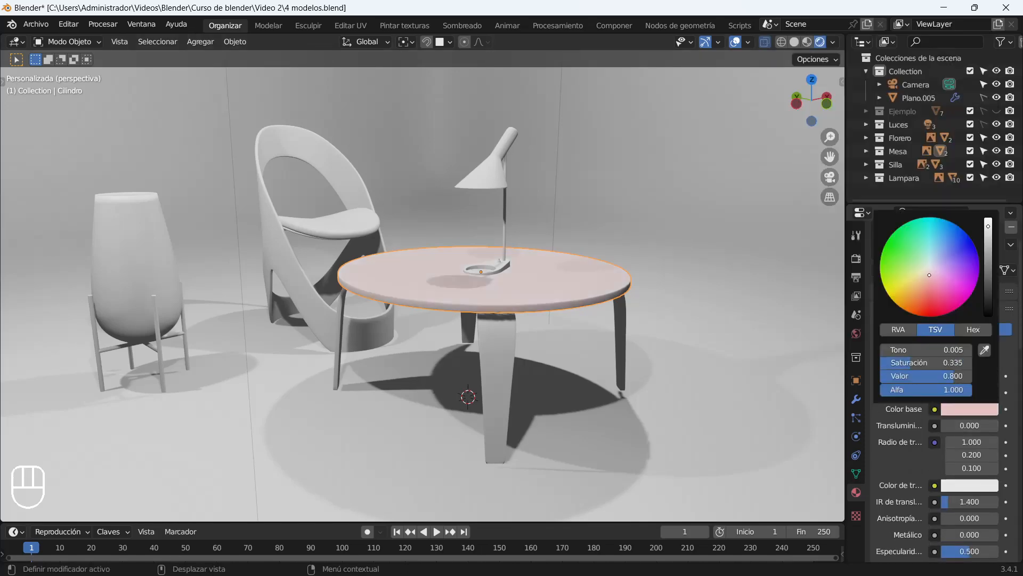
Assign the tabletop's orange material to the table legs.
click(489, 366)
click(881, 313)
click(901, 331)
Create a new material with a near-black base colour for the small conical switch on the lamp's base.
middle_drag(578, 272, 518, 281)
scroll(496, 293, up, 8)
click(487, 309)
shift+click(486, 309)
middle_drag(581, 338, 651, 343)
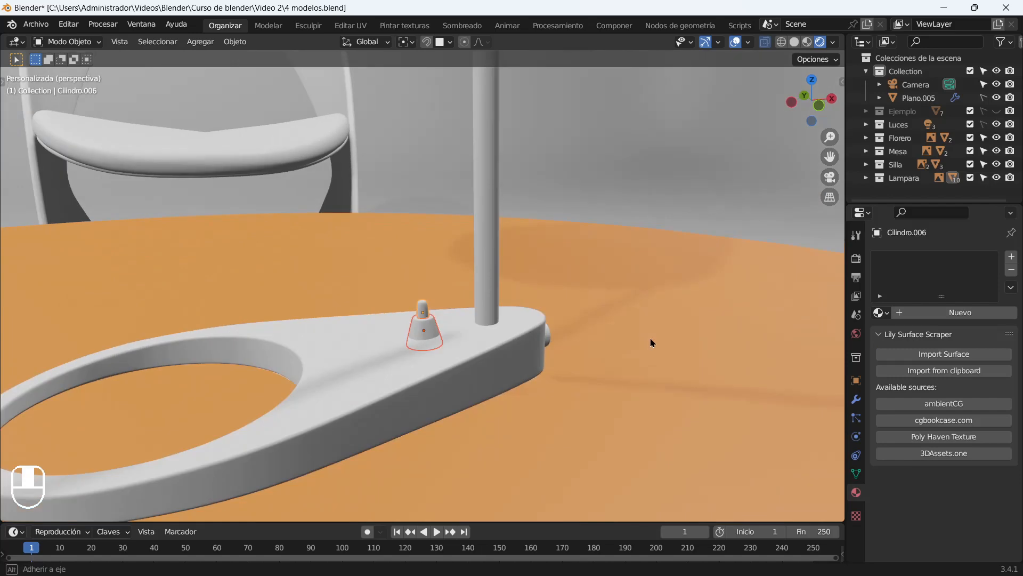
click(424, 336)
click(959, 313)
click(971, 452)
drag(1000, 283, 1000, 357)
Assign the near-black Material.003 to the switch body, the knob on the lamp base's end and the small part under the base.
click(425, 364)
click(881, 312)
click(825, 369)
click(881, 313)
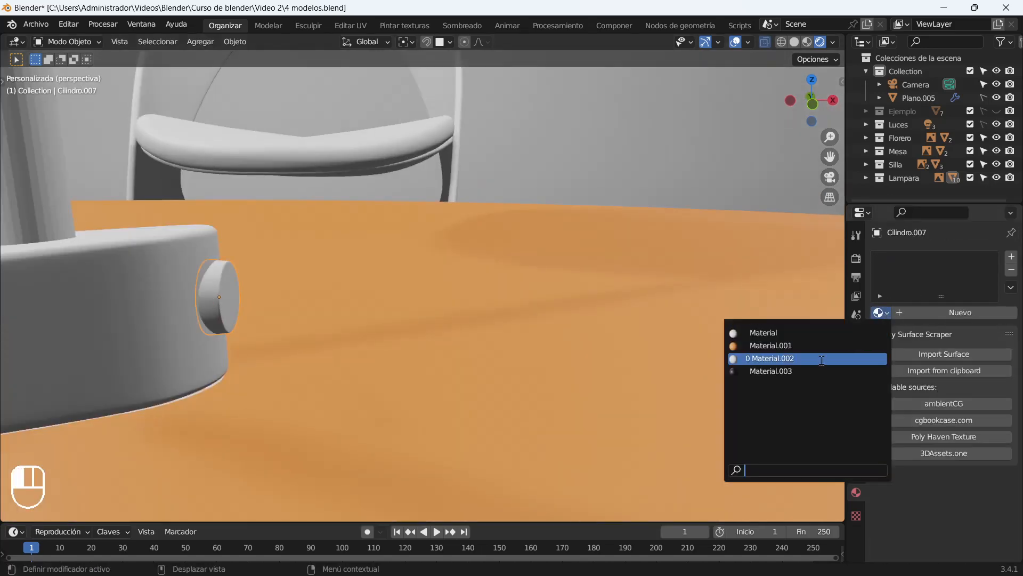
click(810, 372)
middle_drag(405, 319, 520, 329)
click(522, 458)
click(881, 313)
click(805, 372)
Make the Mesa collection unselectable, then select the whole lamp and move it to the tabletop with snapping enabled.
scroll(414, 324, down, 10)
click(983, 151)
drag(716, 407, 453, 73)
scroll(496, 299, up, 5)
middle_drag(533, 373, 540, 318)
key(g)
click(426, 41)
key(g)
right_click(528, 373)
scroll(434, 171, down, 6)
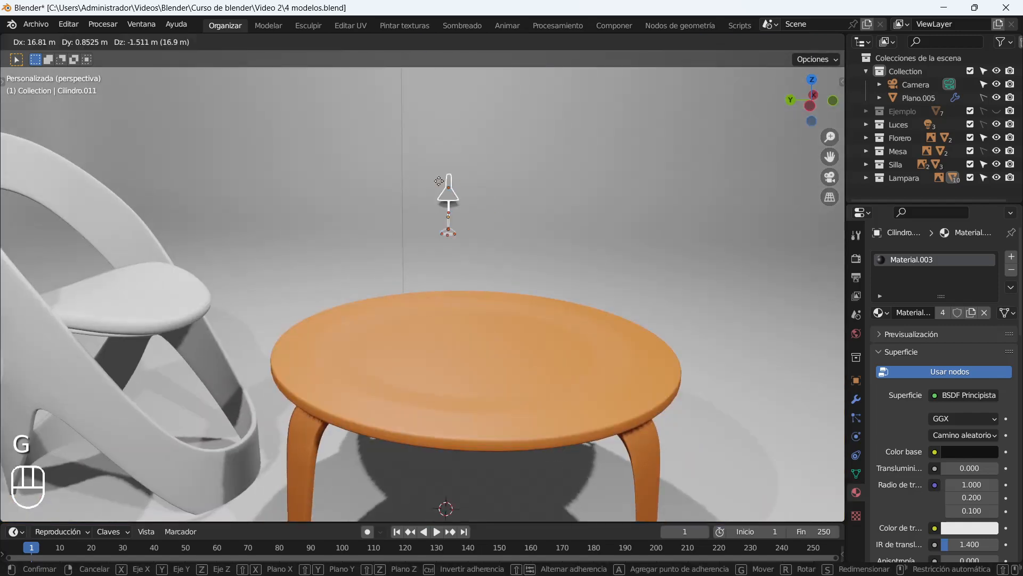
key(g)
Assign Material.003 to the remaining small feet under the lamp's base.
click(565, 424)
click(881, 313)
click(810, 370)
click(390, 420)
click(881, 313)
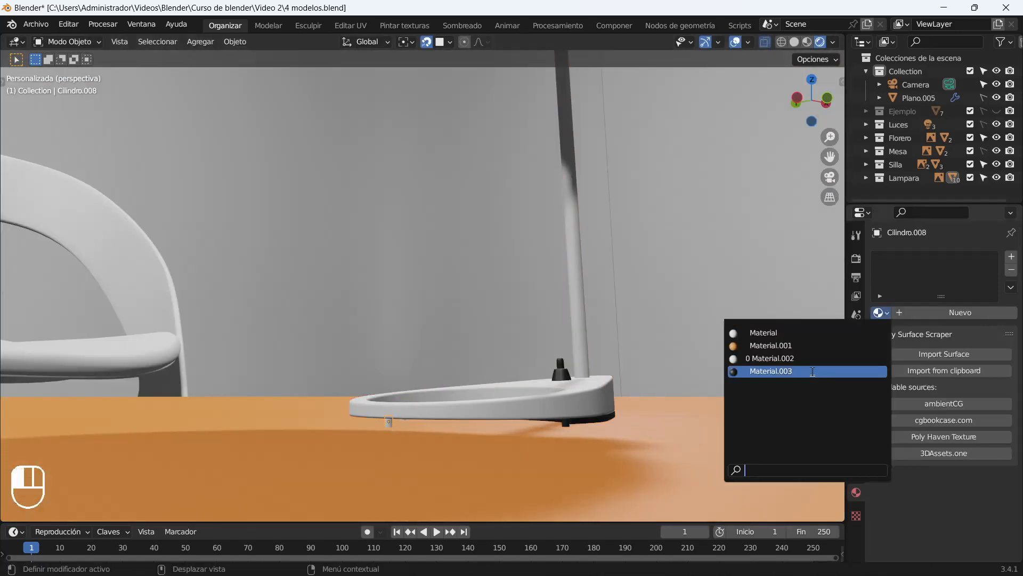
click(810, 370)
click(612, 419)
click(881, 313)
click(810, 372)
Refine the lamp's pole with Bevel and Subdivision modifiers and shade it smooth.
click(530, 240)
click(856, 399)
click(944, 257)
click(944, 257)
right_click(485, 320)
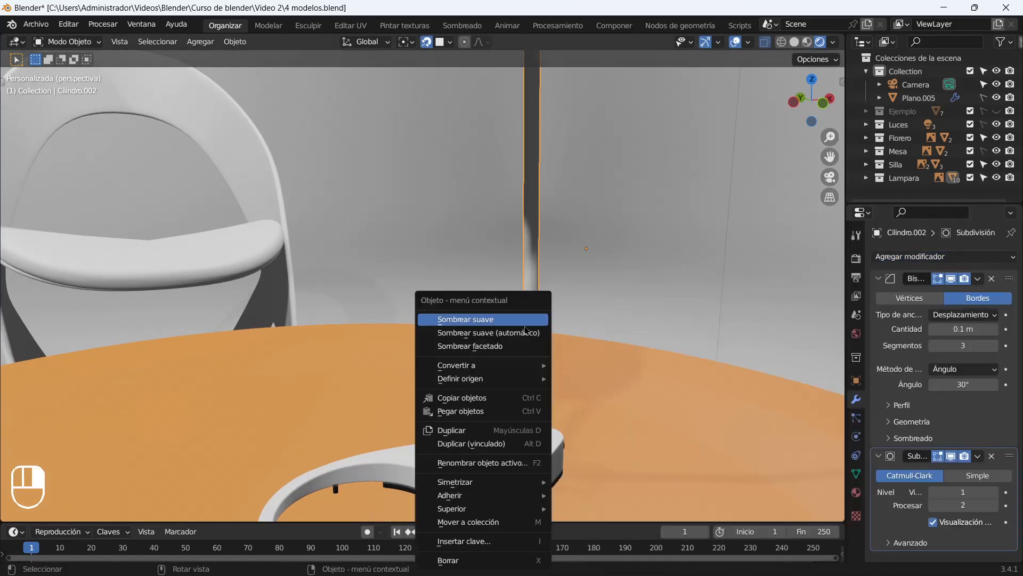
click(485, 320)
click(995, 345)
Expand the Lampara collection and assign the existing material named Material to the lampshade.
scroll(446, 415, down, 5)
middle_drag(437, 394, 446, 462)
click(406, 160)
click(866, 178)
scroll(927, 165, down, 6)
click(879, 296)
middle_drag(405, 426, 262, 387)
scroll(262, 387, up, 6)
click(856, 492)
click(882, 313)
click(813, 335)
scroll(958, 394, down, 3)
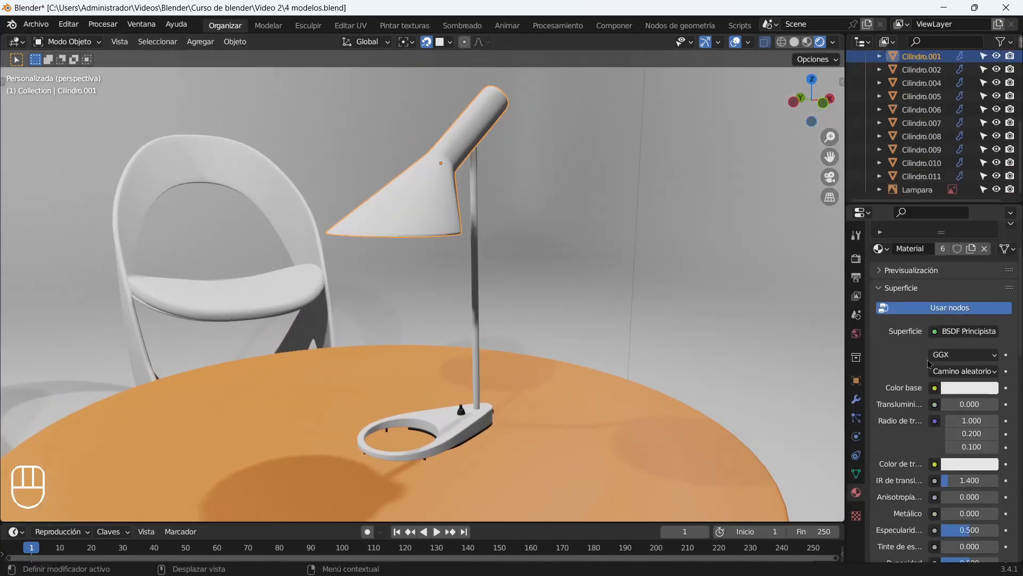
scroll(533, 315, down, 7)
key(ctrl+z)
Give the lampshade's material a mauve base colour, with metallic 0.927 and roughness 0.280.
click(970, 388)
drag(930, 246, 967, 257)
drag(988, 204, 988, 252)
click(937, 249)
scroll(480, 319, up, 7)
scroll(965, 386, down, 4)
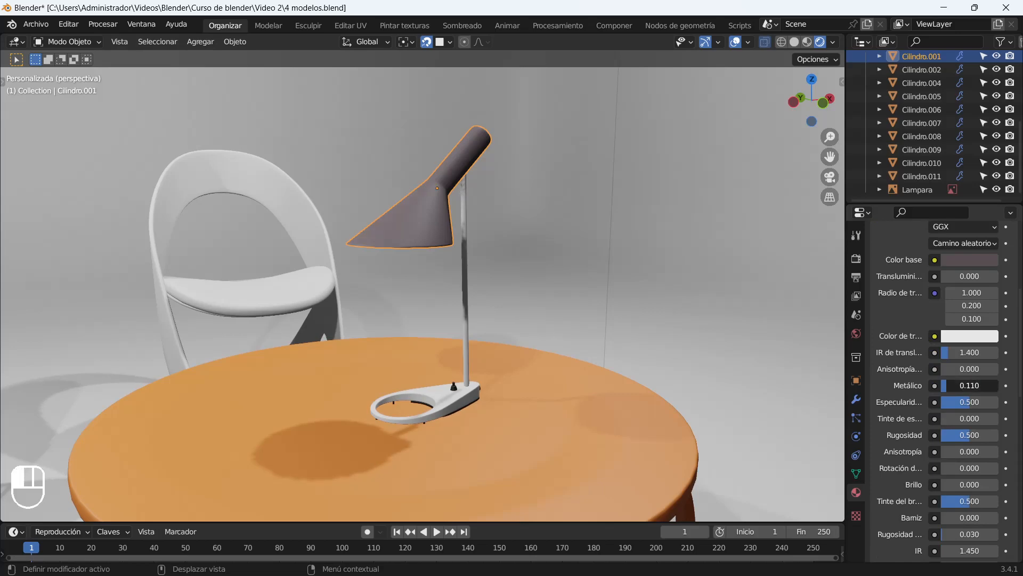
drag(950, 435, 956, 435)
scroll(480, 319, up, 2)
click(958, 262)
drag(987, 123, 987, 91)
Set the lampshade material's specular to 0.564, roughness to 0.161 and sheen to 0.569, with a pale greenish-white base colour.
drag(970, 403, 972, 403)
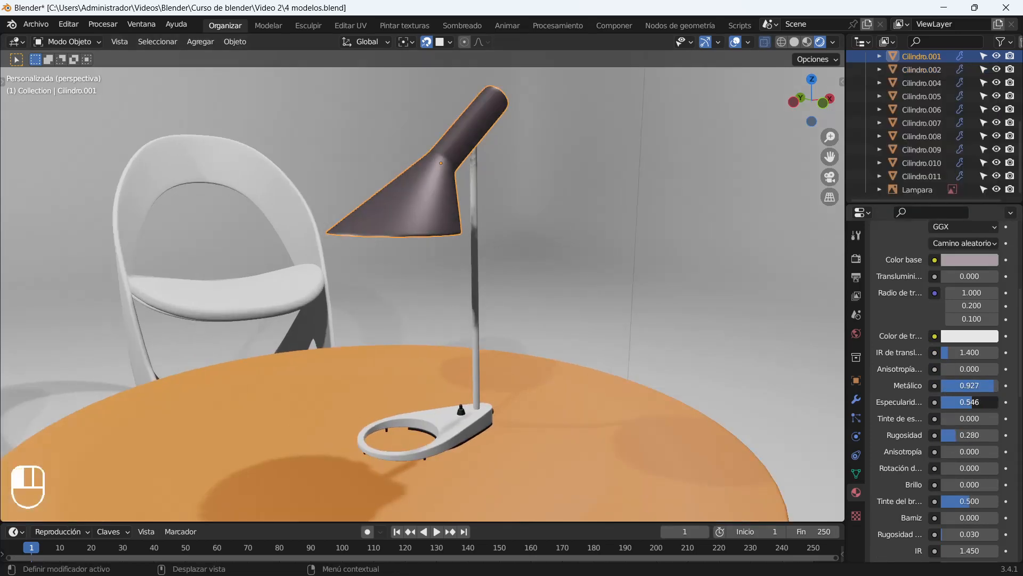
drag(948, 435, 950, 435)
middle_drag(533, 319, 560, 309)
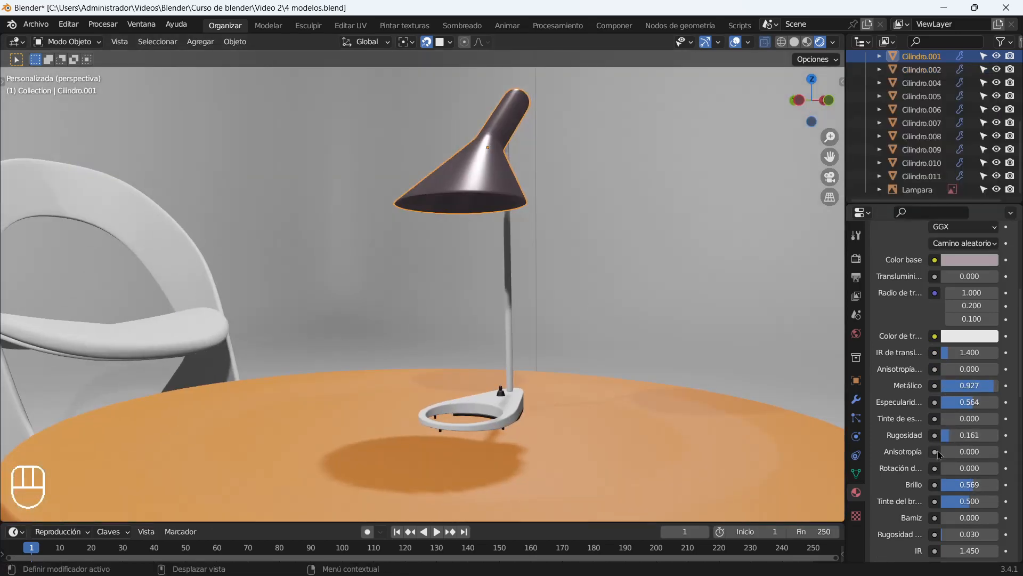
click(969, 260)
drag(988, 100, 988, 77)
middle_drag(278, 341, 321, 337)
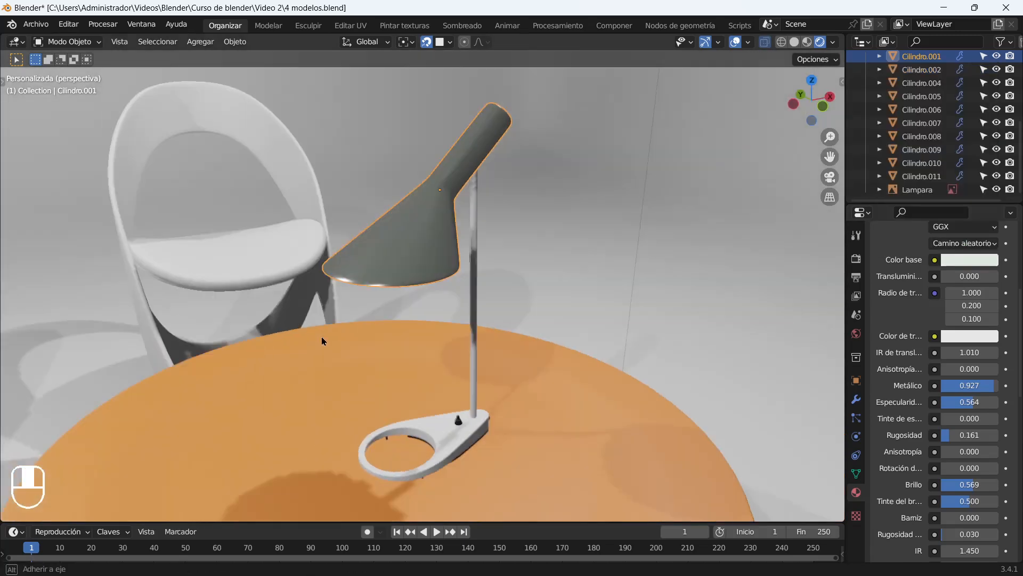
Assign the lampshade's material to the lamp's base and pole, and hide the Lampara reference image.
click(434, 434)
click(880, 312)
click(484, 251)
click(881, 313)
middle_drag(427, 384, 543, 329)
click(997, 190)
Adjust the lamp material's surface settings and change its base colour to teal.
click(970, 452)
drag(989, 269, 989, 255)
scroll(960, 453, down, 4)
drag(970, 471, 992, 470)
middle_drag(426, 320, 512, 298)
click(256, 323)
click(614, 249)
click(974, 455)
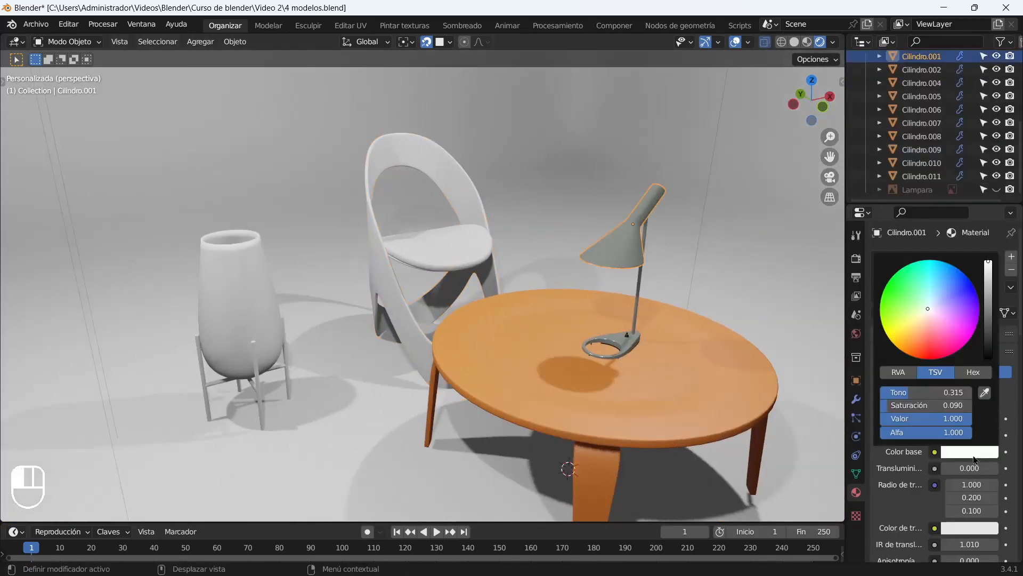
drag(931, 285, 928, 283)
scroll(448, 250, up, 2)
Create a new material with a pink base colour for the chair's seat cushion.
click(450, 239)
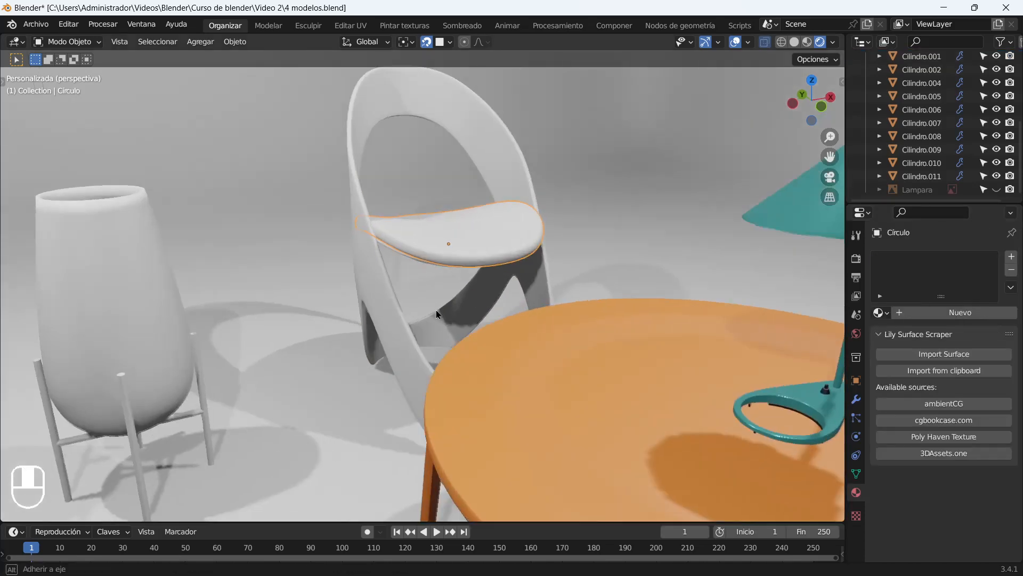
middle_drag(450, 320, 405, 256)
click(355, 304)
click(964, 313)
scroll(959, 453, down, 4)
drag(970, 470, 948, 456)
scroll(426, 331, up, 2)
middle_drag(423, 336, 463, 357)
click(363, 245)
click(969, 452)
drag(940, 339, 939, 339)
scroll(405, 299, up, 2)
Create a new material with a darkened base colour for the shell beneath the chair's seat.
click(352, 268)
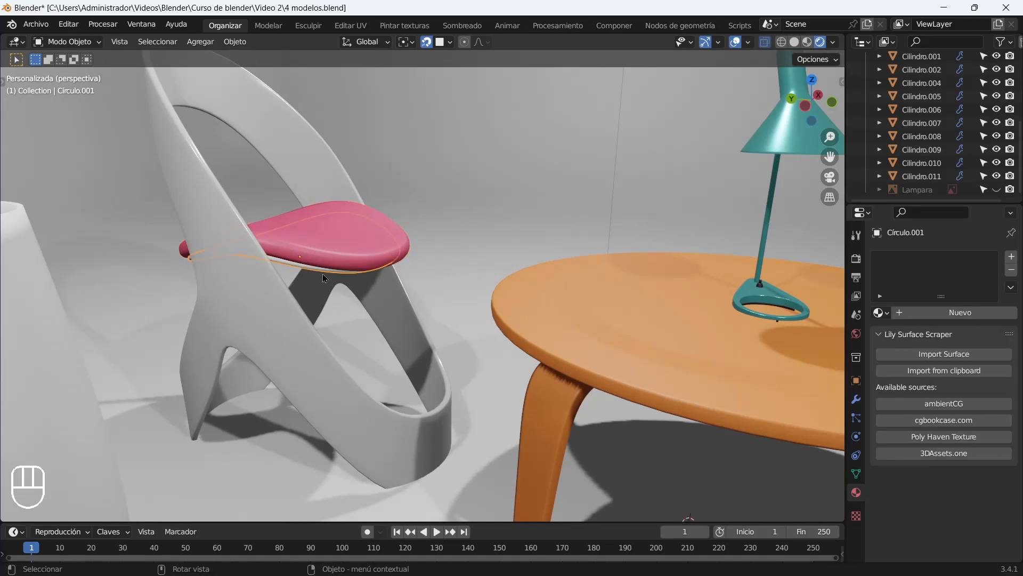
middle_drag(405, 320, 372, 279)
click(964, 313)
scroll(898, 478, down, 4)
click(970, 345)
drag(990, 163, 989, 252)
Select the whole lamp, turn snapping off and move it along Z so that it rests on the tabletop.
click(421, 312)
scroll(433, 286, down, 5)
middle_drag(433, 286, 435, 332)
scroll(919, 111, up, 4)
click(866, 149)
drag(436, 298, 437, 341)
scroll(434, 349, up, 4)
key(g)
click(426, 42)
key(g)
key(z)
click(443, 331)
middle_drag(443, 341, 426, 293)
Make the Florero collection selectable and give the vase a new material with a dark, glossy surface.
click(984, 137)
click(213, 330)
click(960, 313)
click(969, 395)
click(847, 136)
scroll(405, 319, down, 4)
Assign the near-black Material.003 to the vase's stand.
click(334, 362)
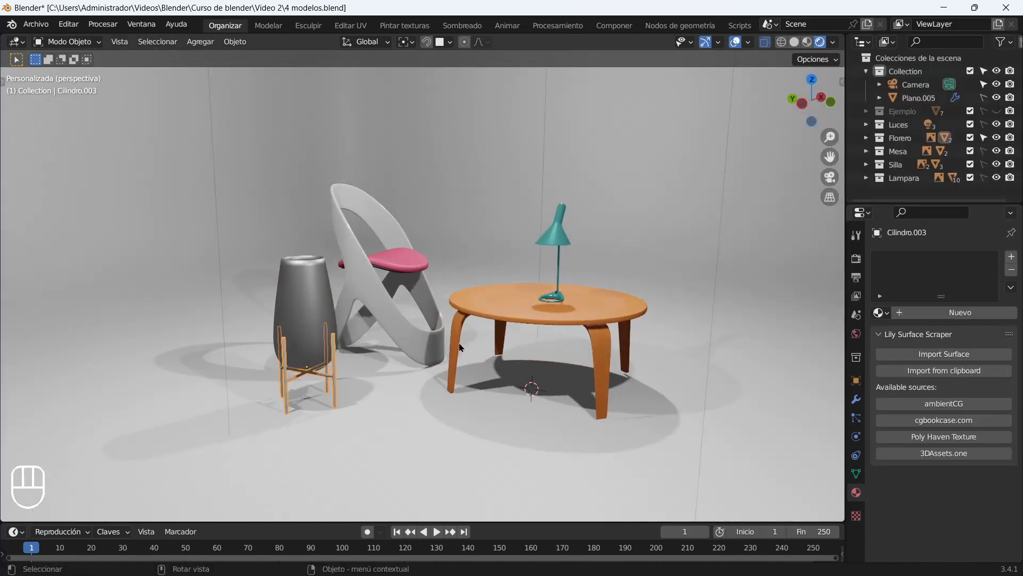
scroll(461, 347, up, 2)
middle_drag(461, 347, 526, 398)
click(880, 313)
click(771, 371)
click(566, 351)
middle_drag(566, 351, 583, 367)
scroll(583, 367, down, 2)
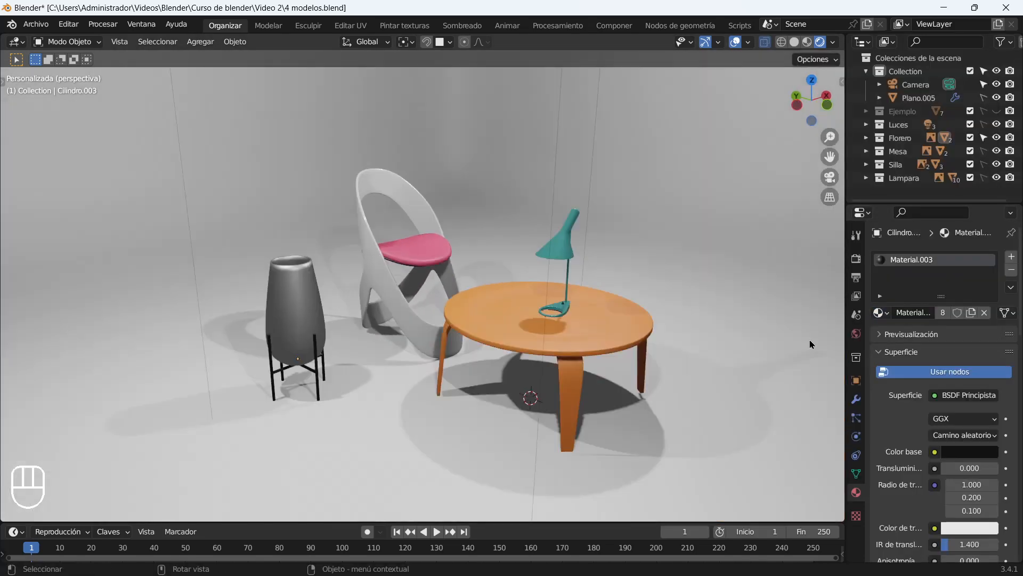
Change the table's base colour to blue and the lamp's to a pale warm tone, finishing in the camera view.
click(970, 451)
drag(939, 326, 934, 317)
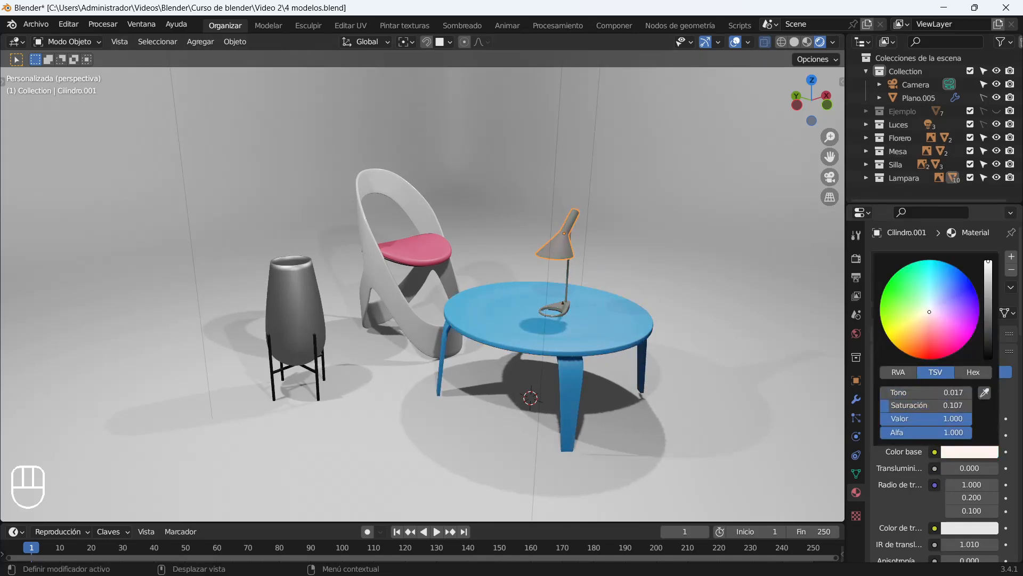
key(KP_0)
middle_drag(719, 297, 440, 366)
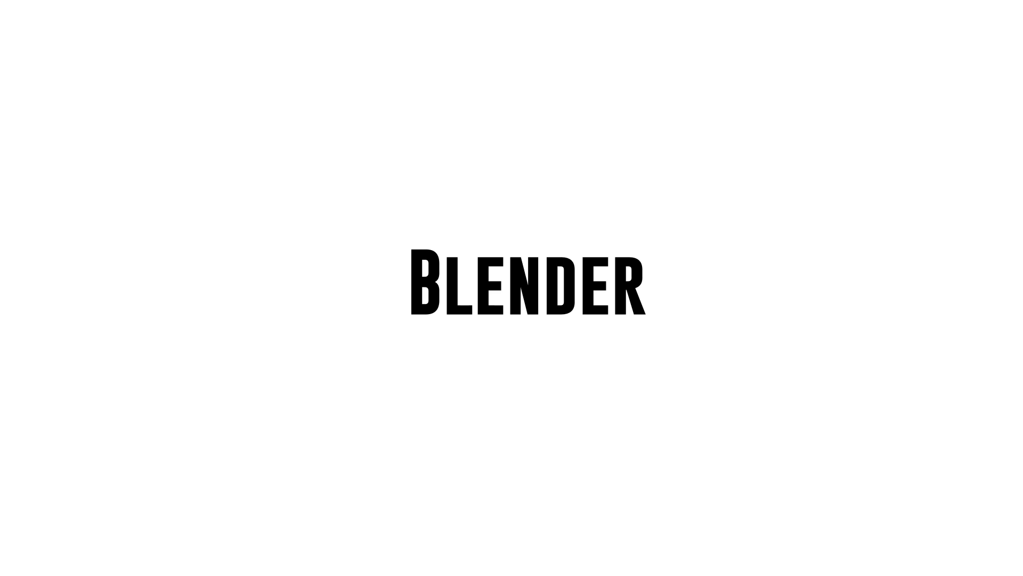